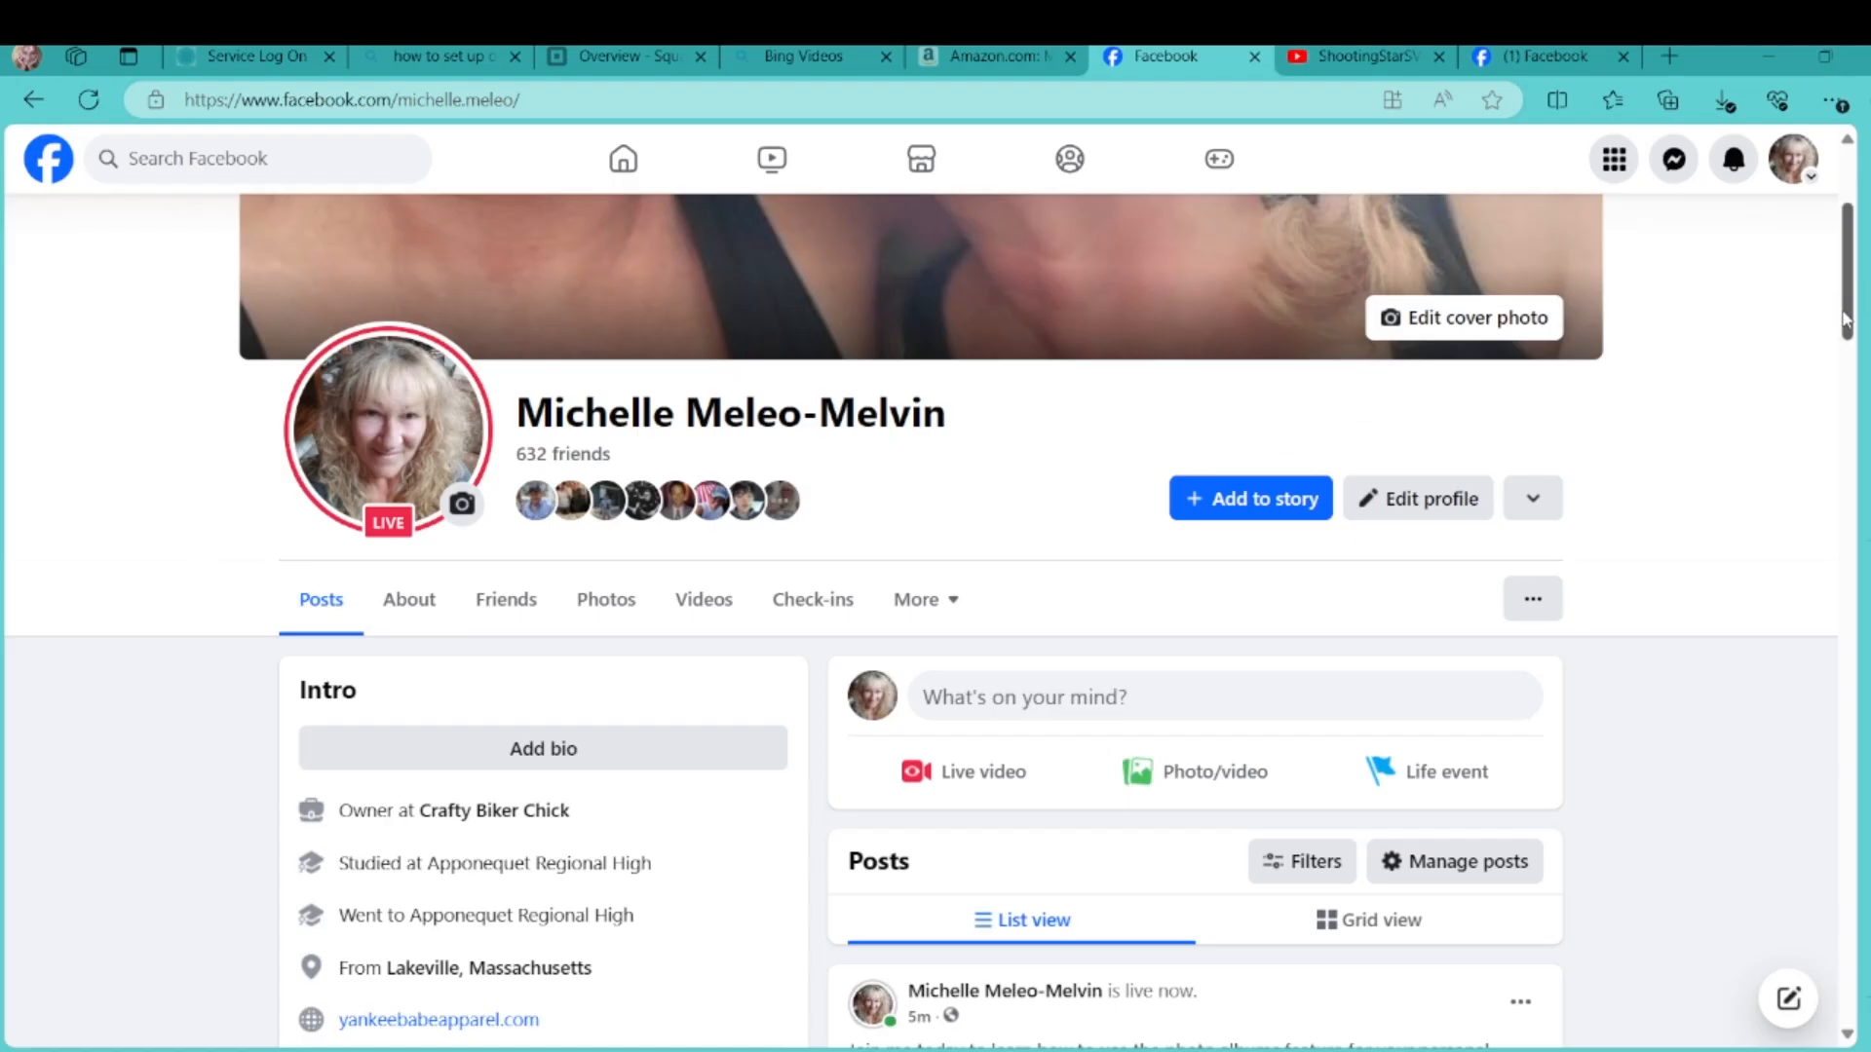
Return to the home feed and open the Photos section of the personal profile
scroll(1838, 307, up, 3)
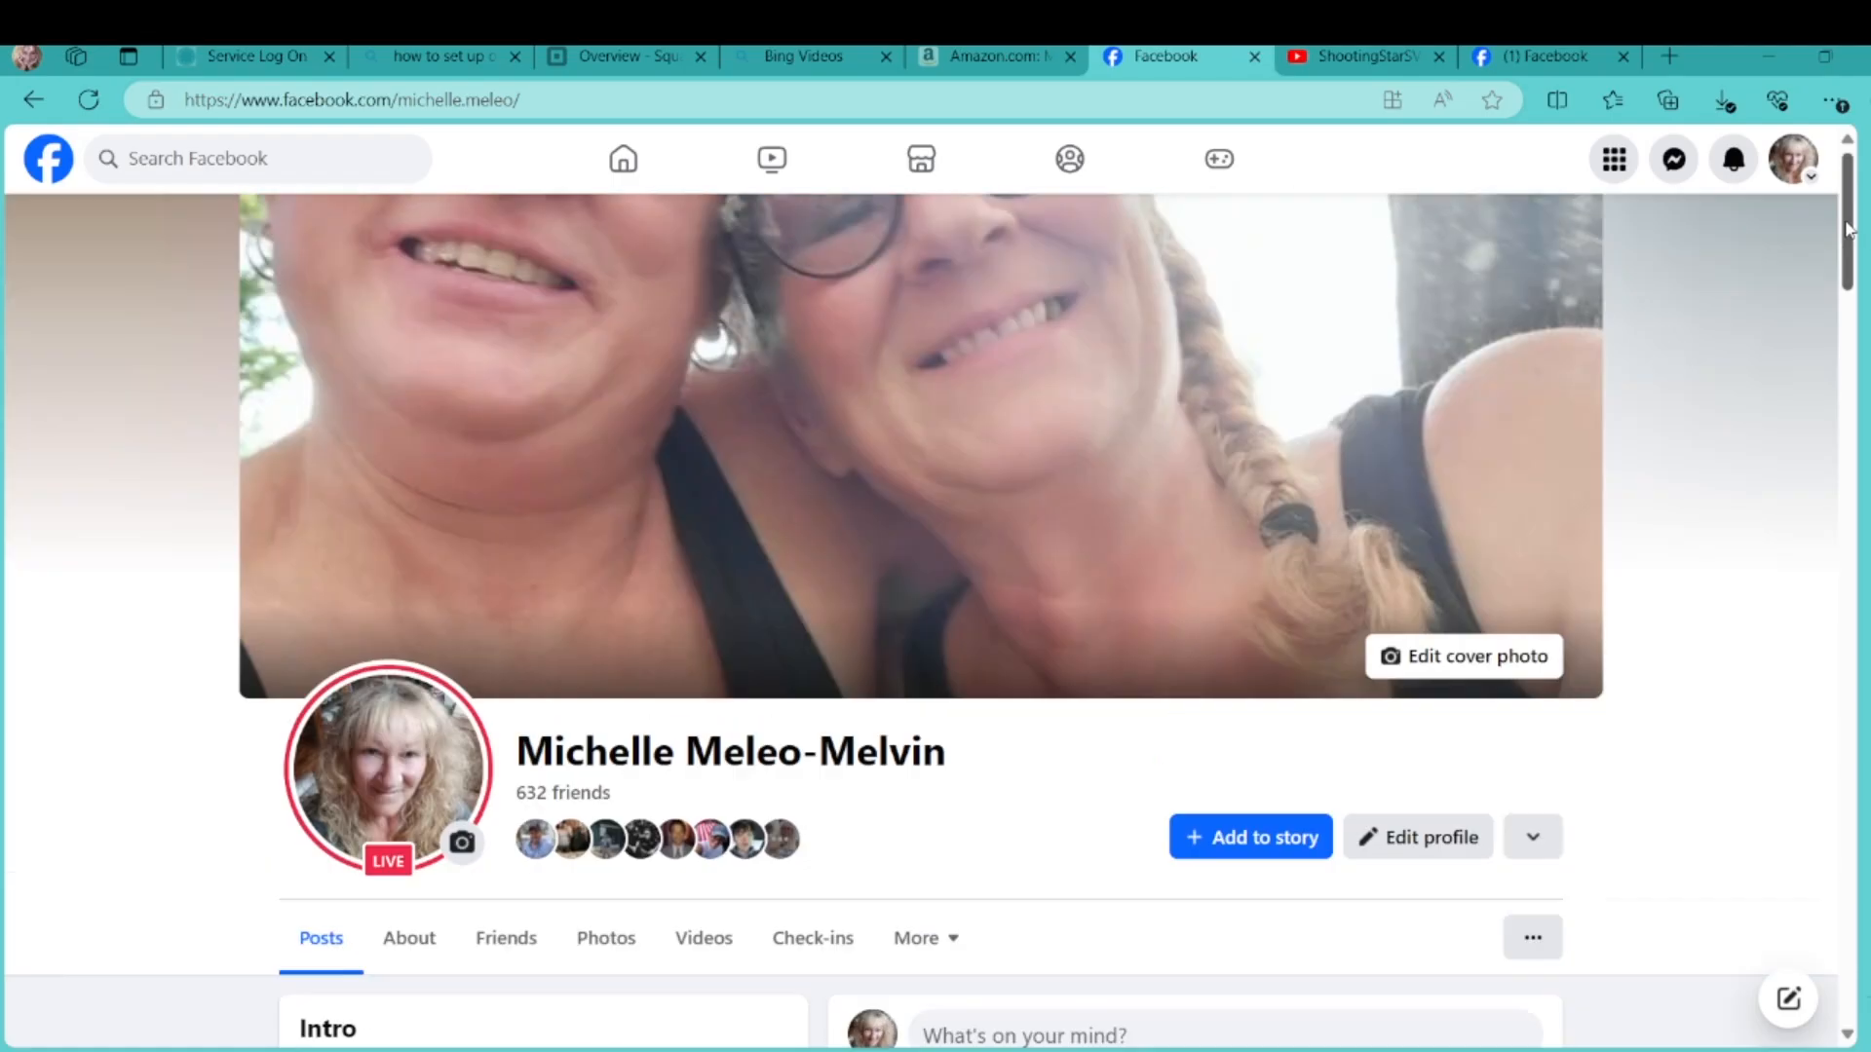
click(631, 162)
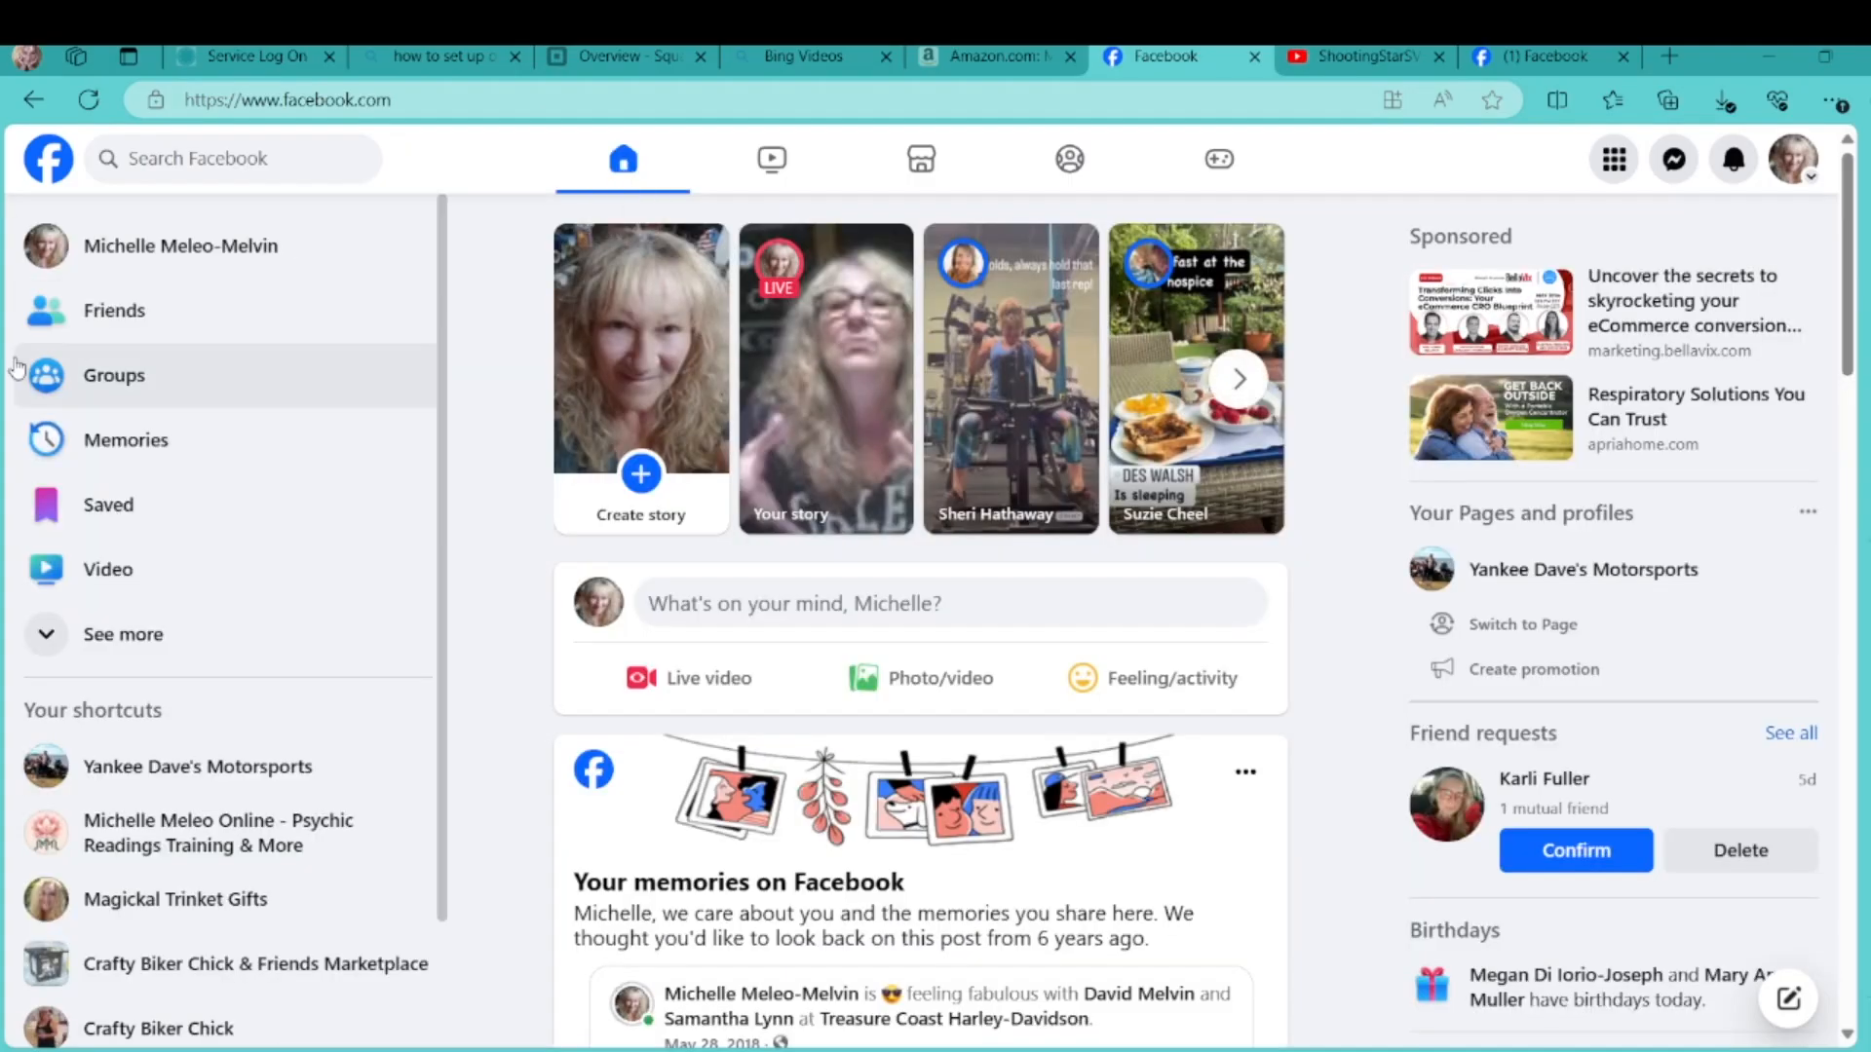
click(152, 253)
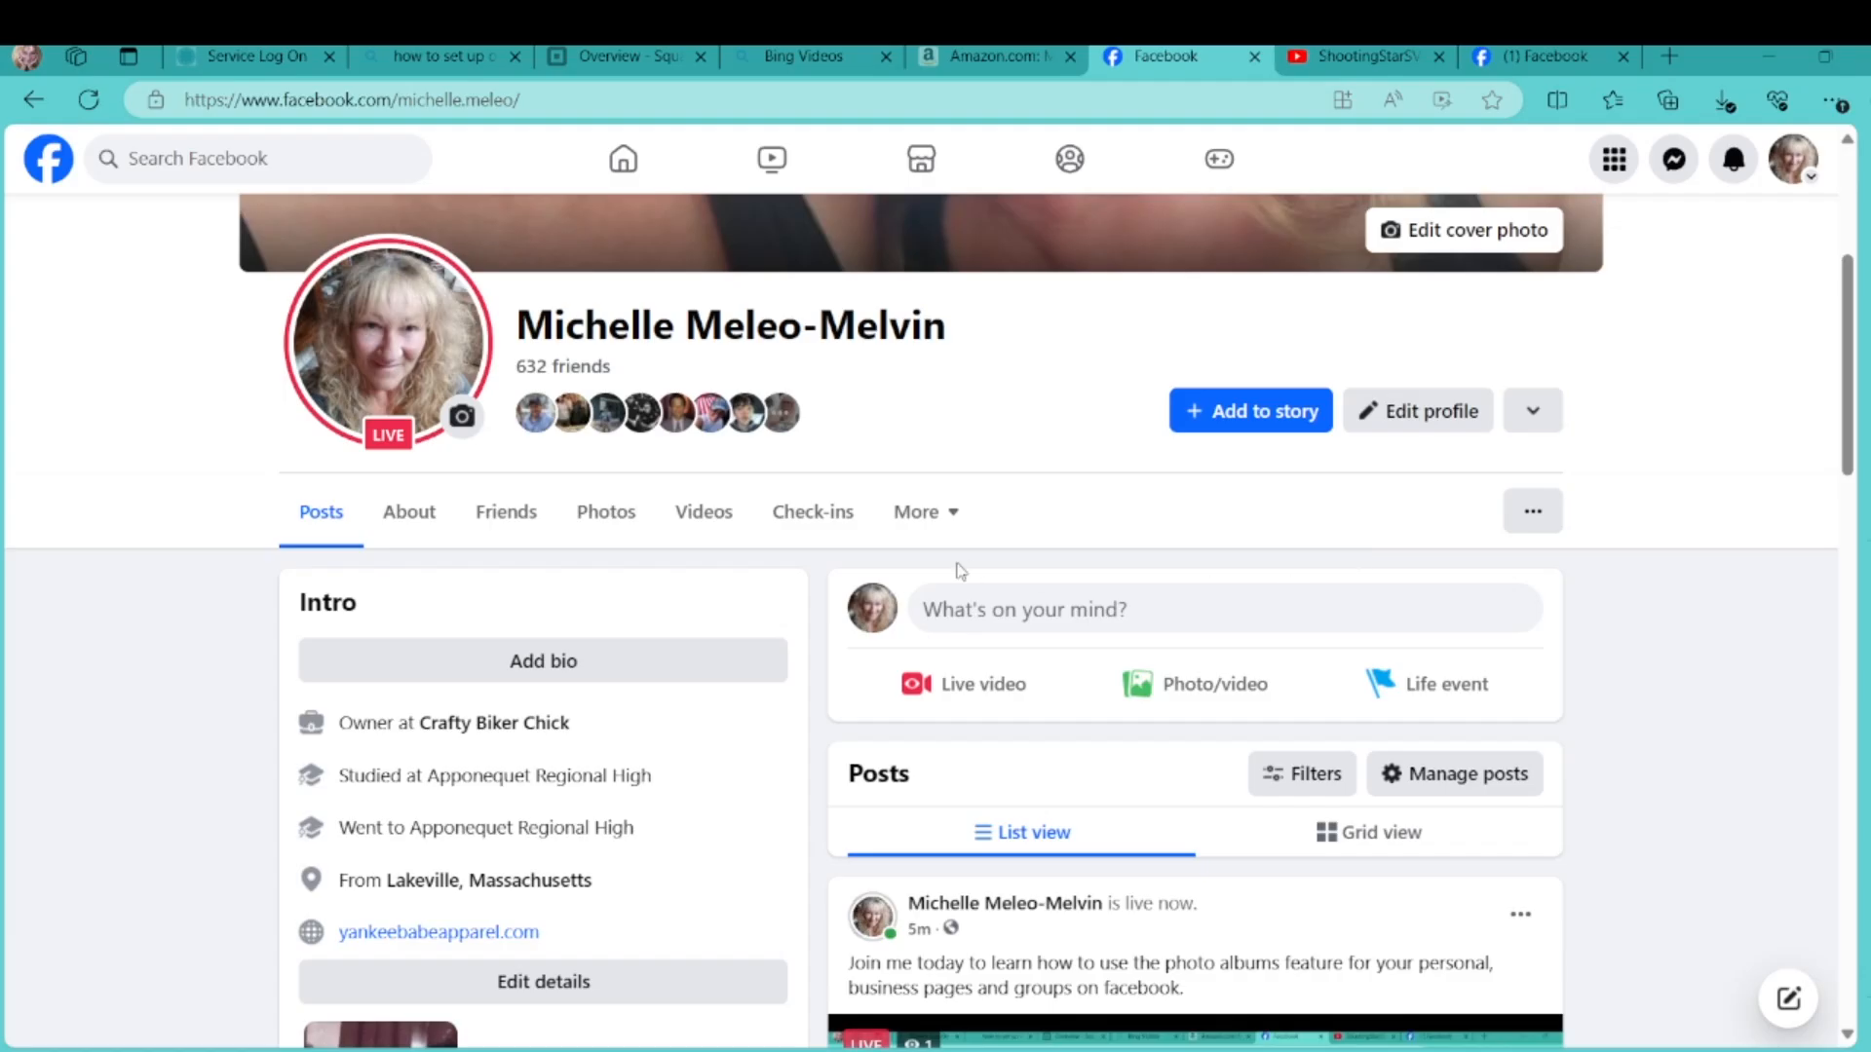
click(616, 520)
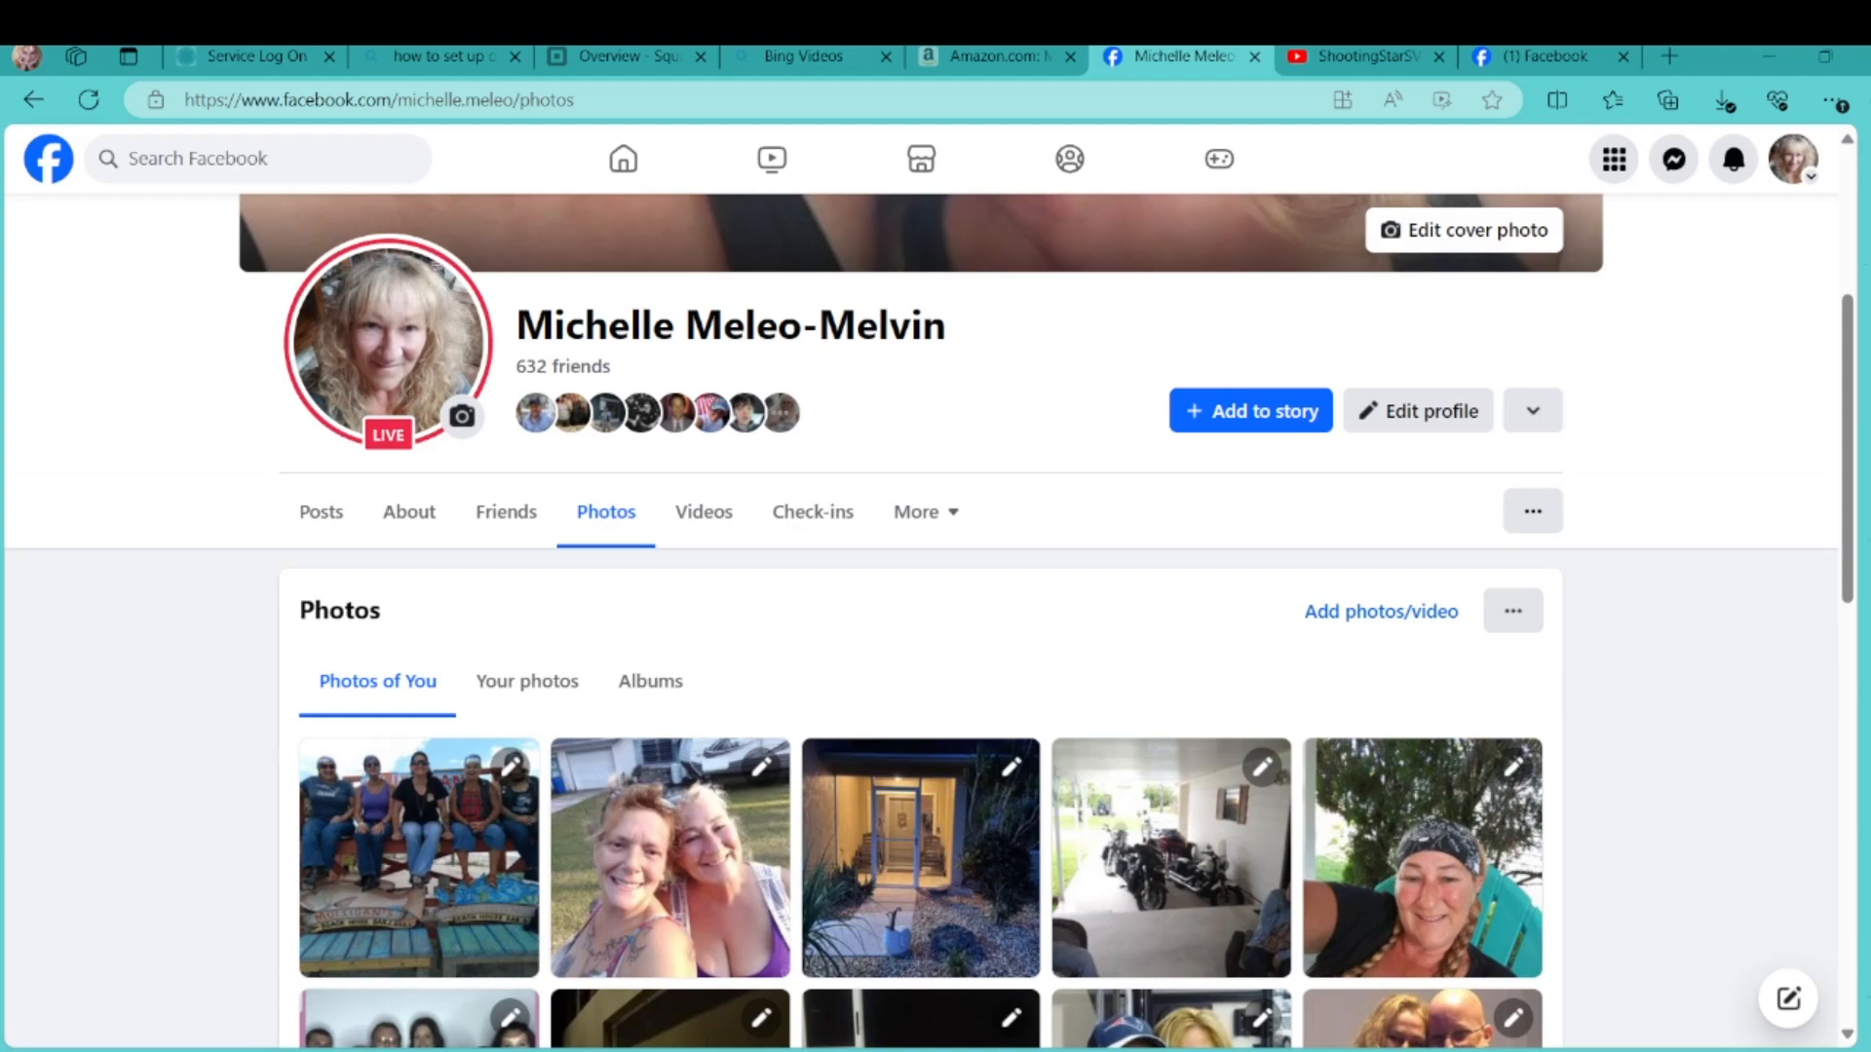
Show the profile's photo albums and look through the existing ones
scroll(1832, 499, down, 5)
drag(1832, 499, 1869, 282)
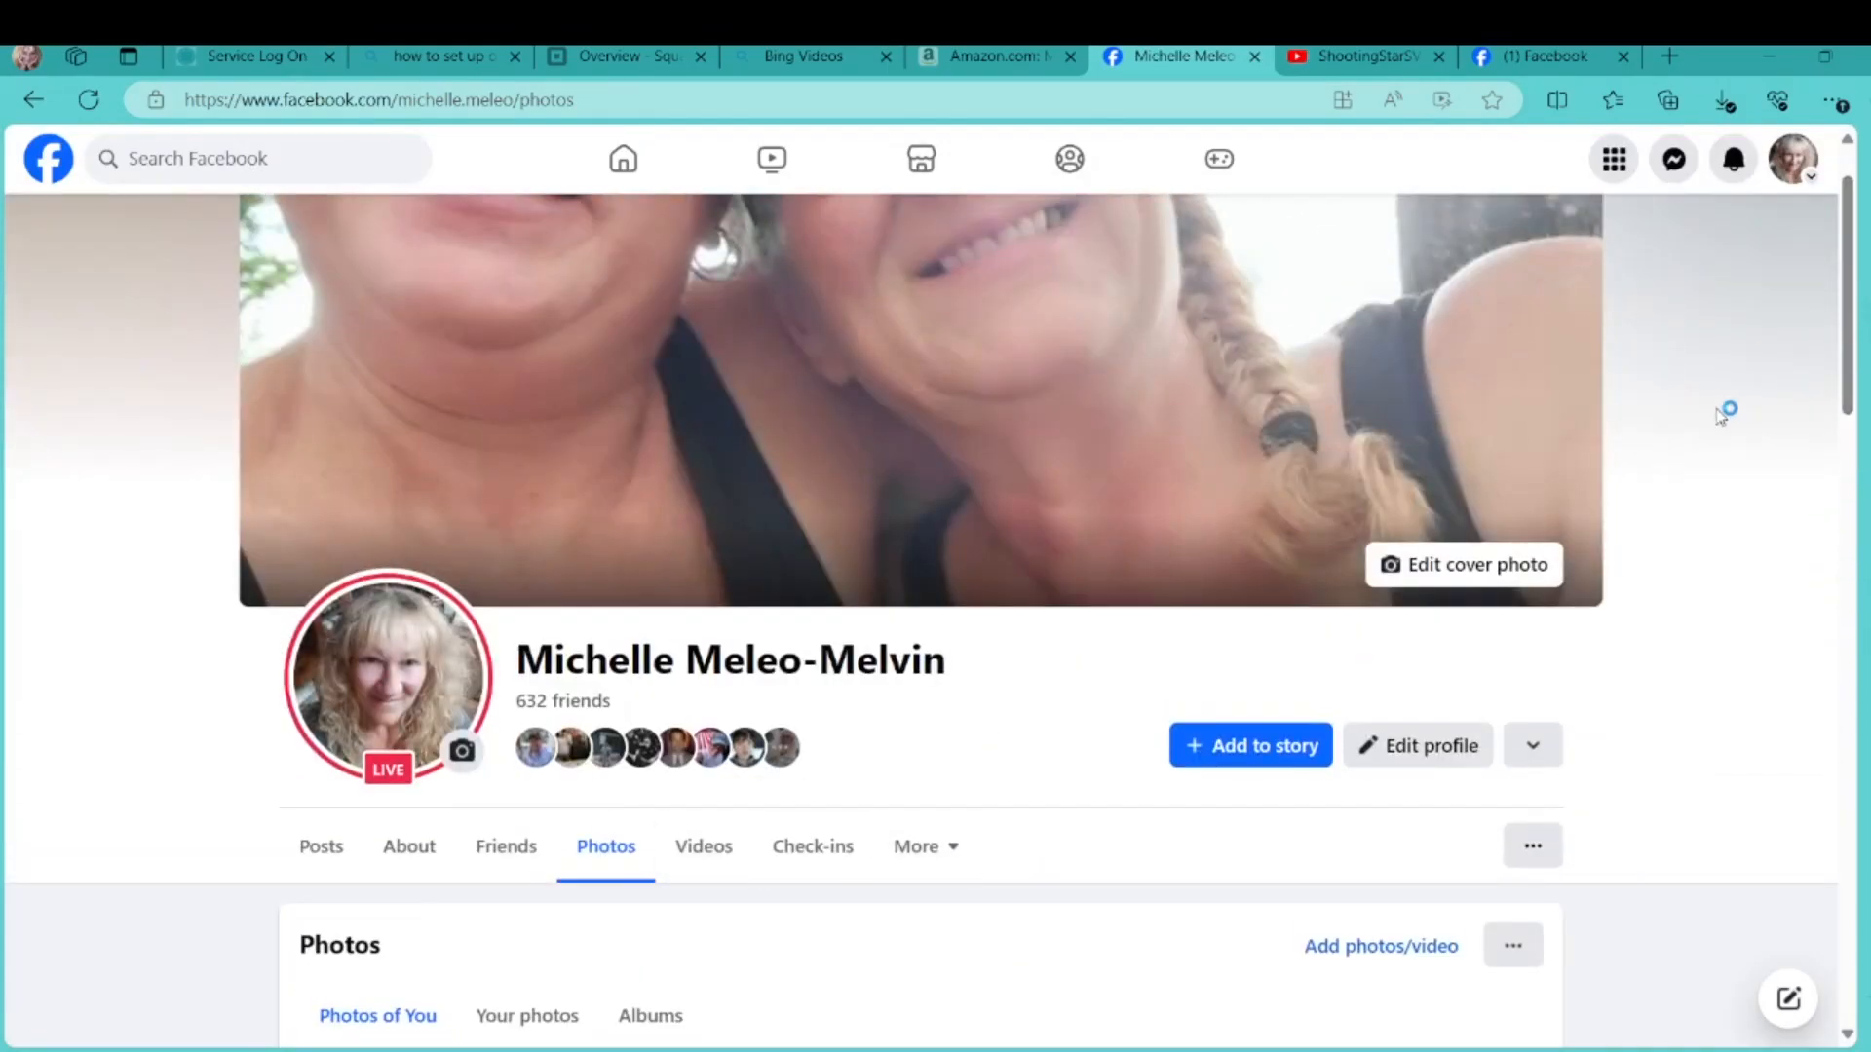
drag(1840, 275, 1839, 365)
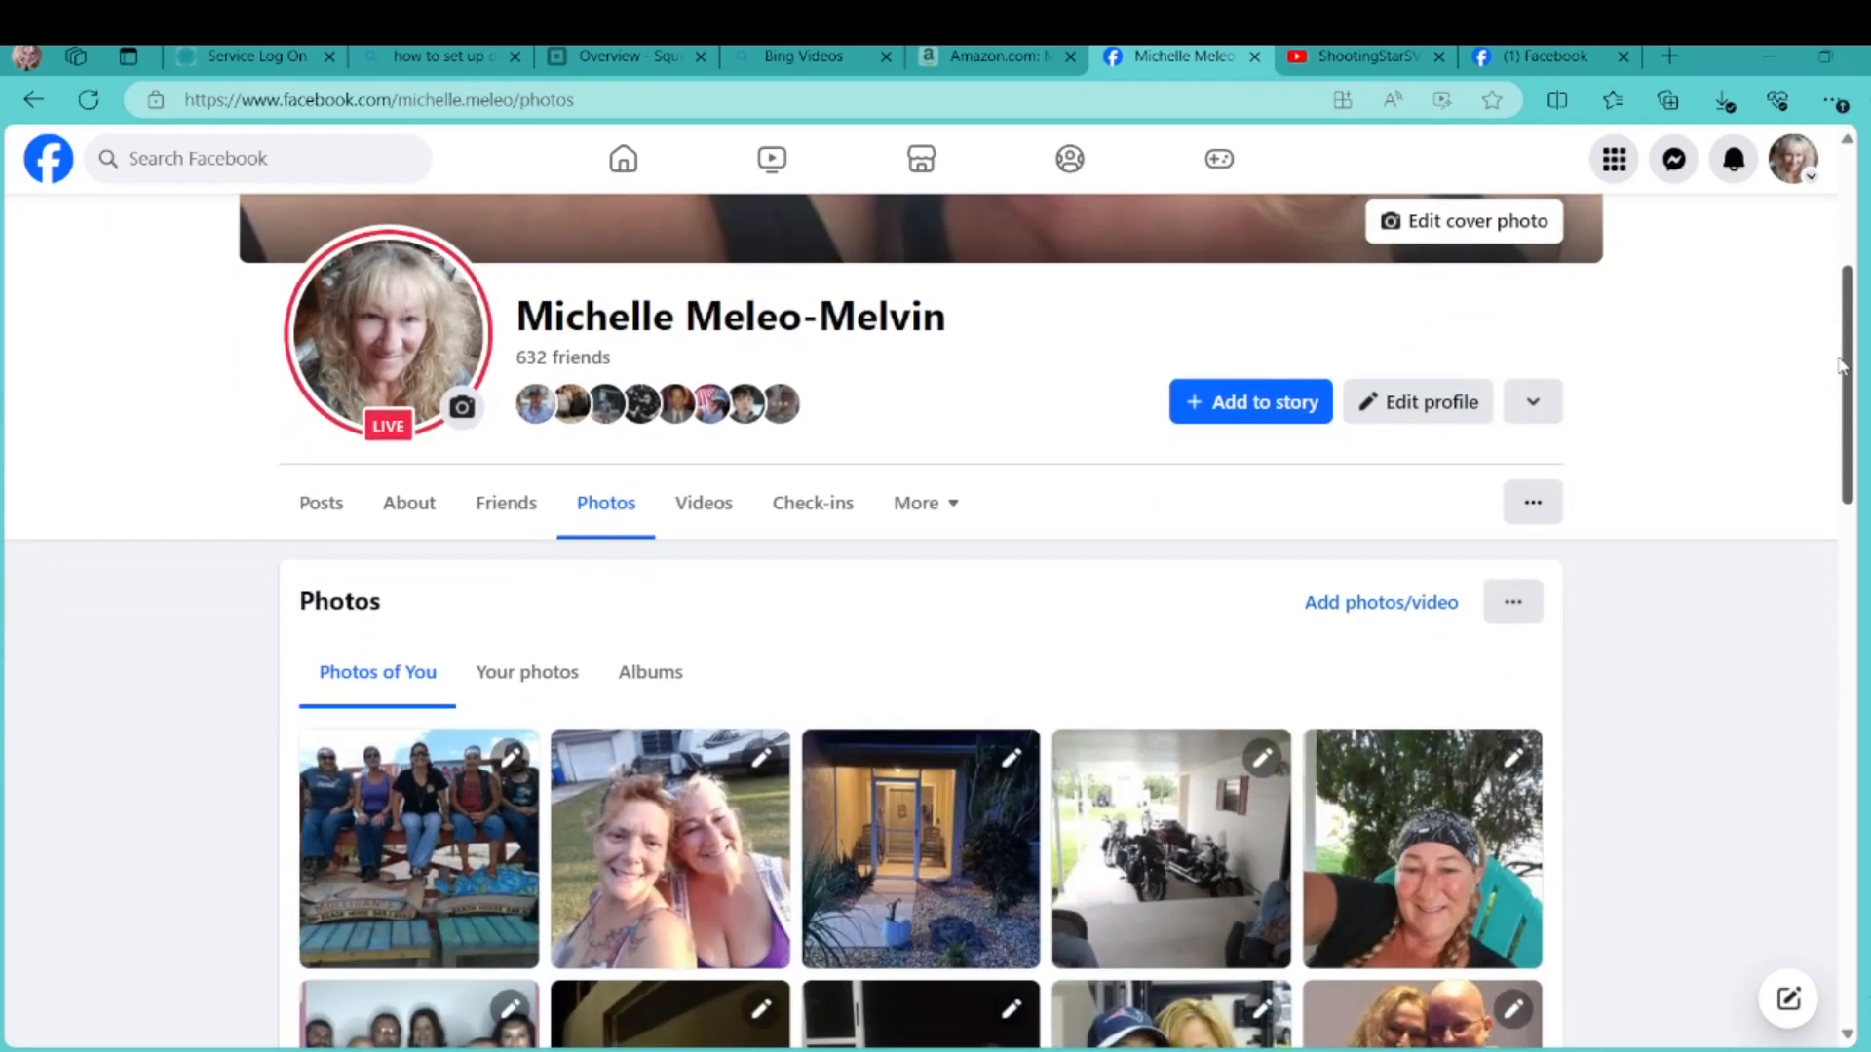
click(650, 679)
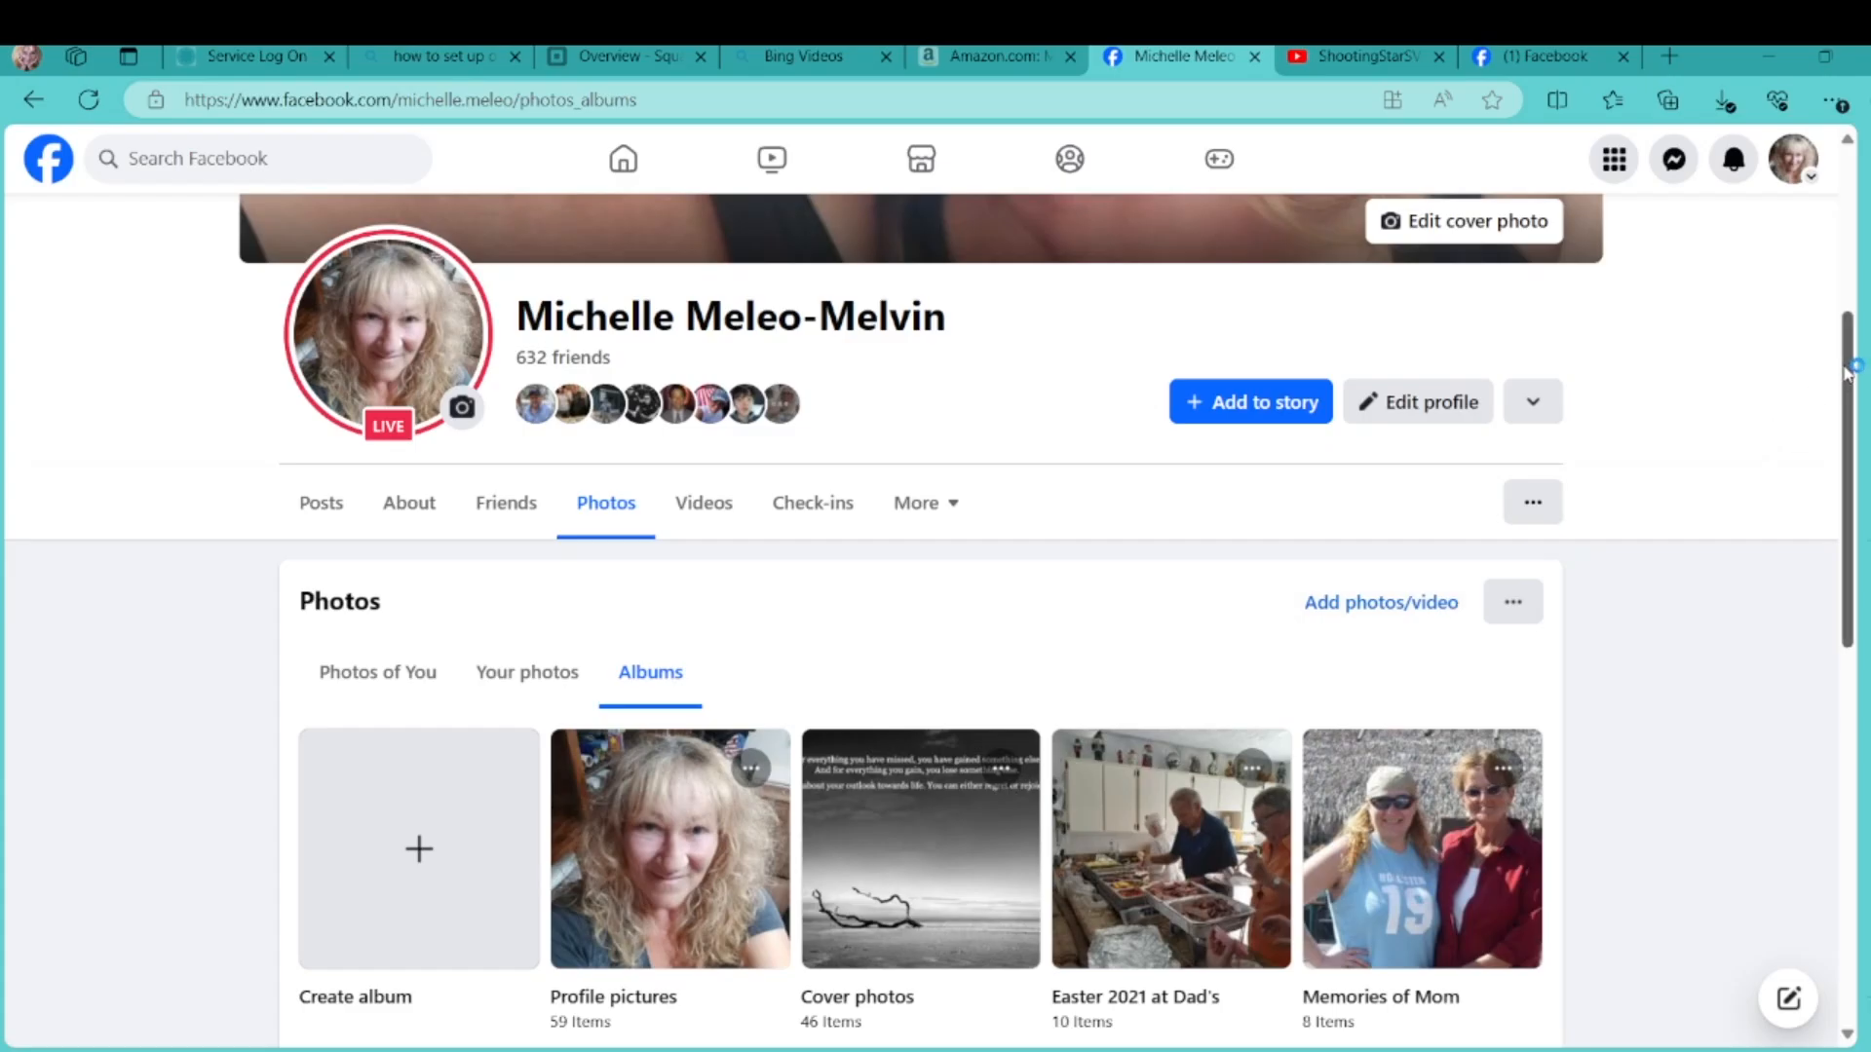
drag(1845, 373, 1844, 494)
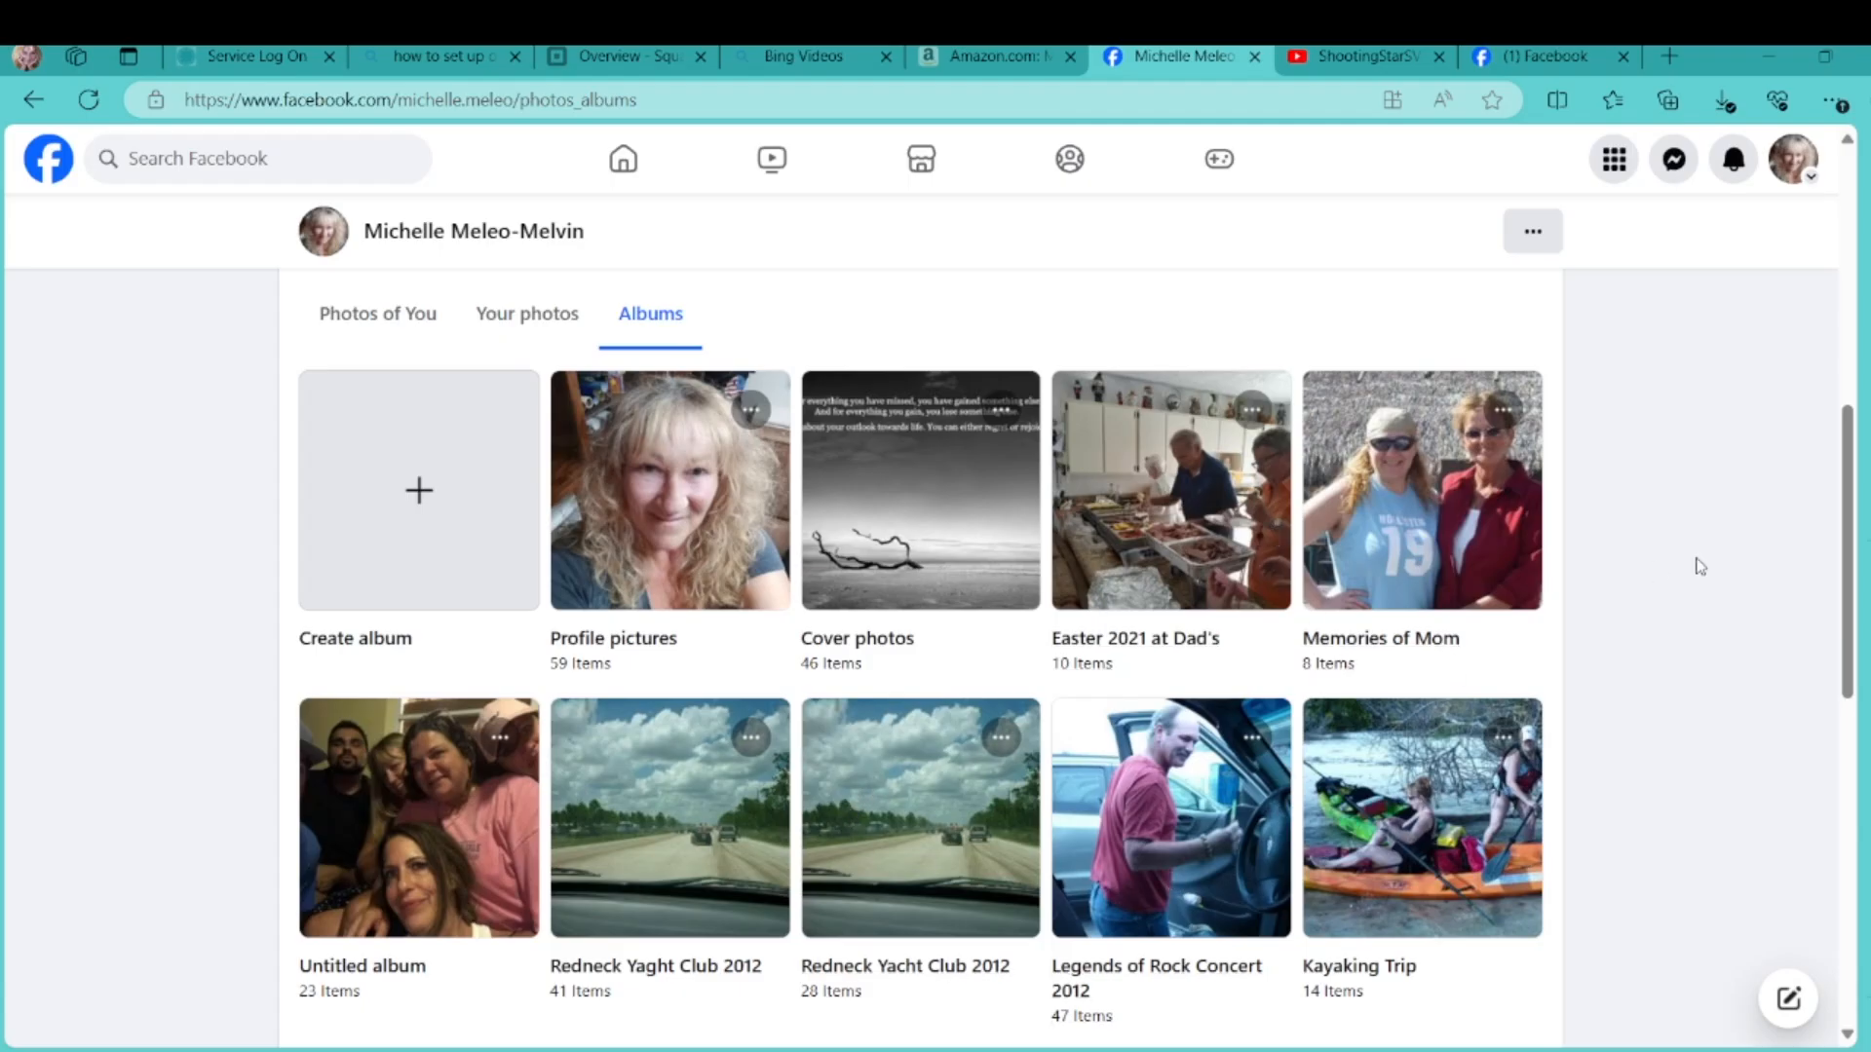
mouse_move(1842, 475)
mouse_down()
mouse_move(1851, 719)
mouse_move(1851, 497)
mouse_up()
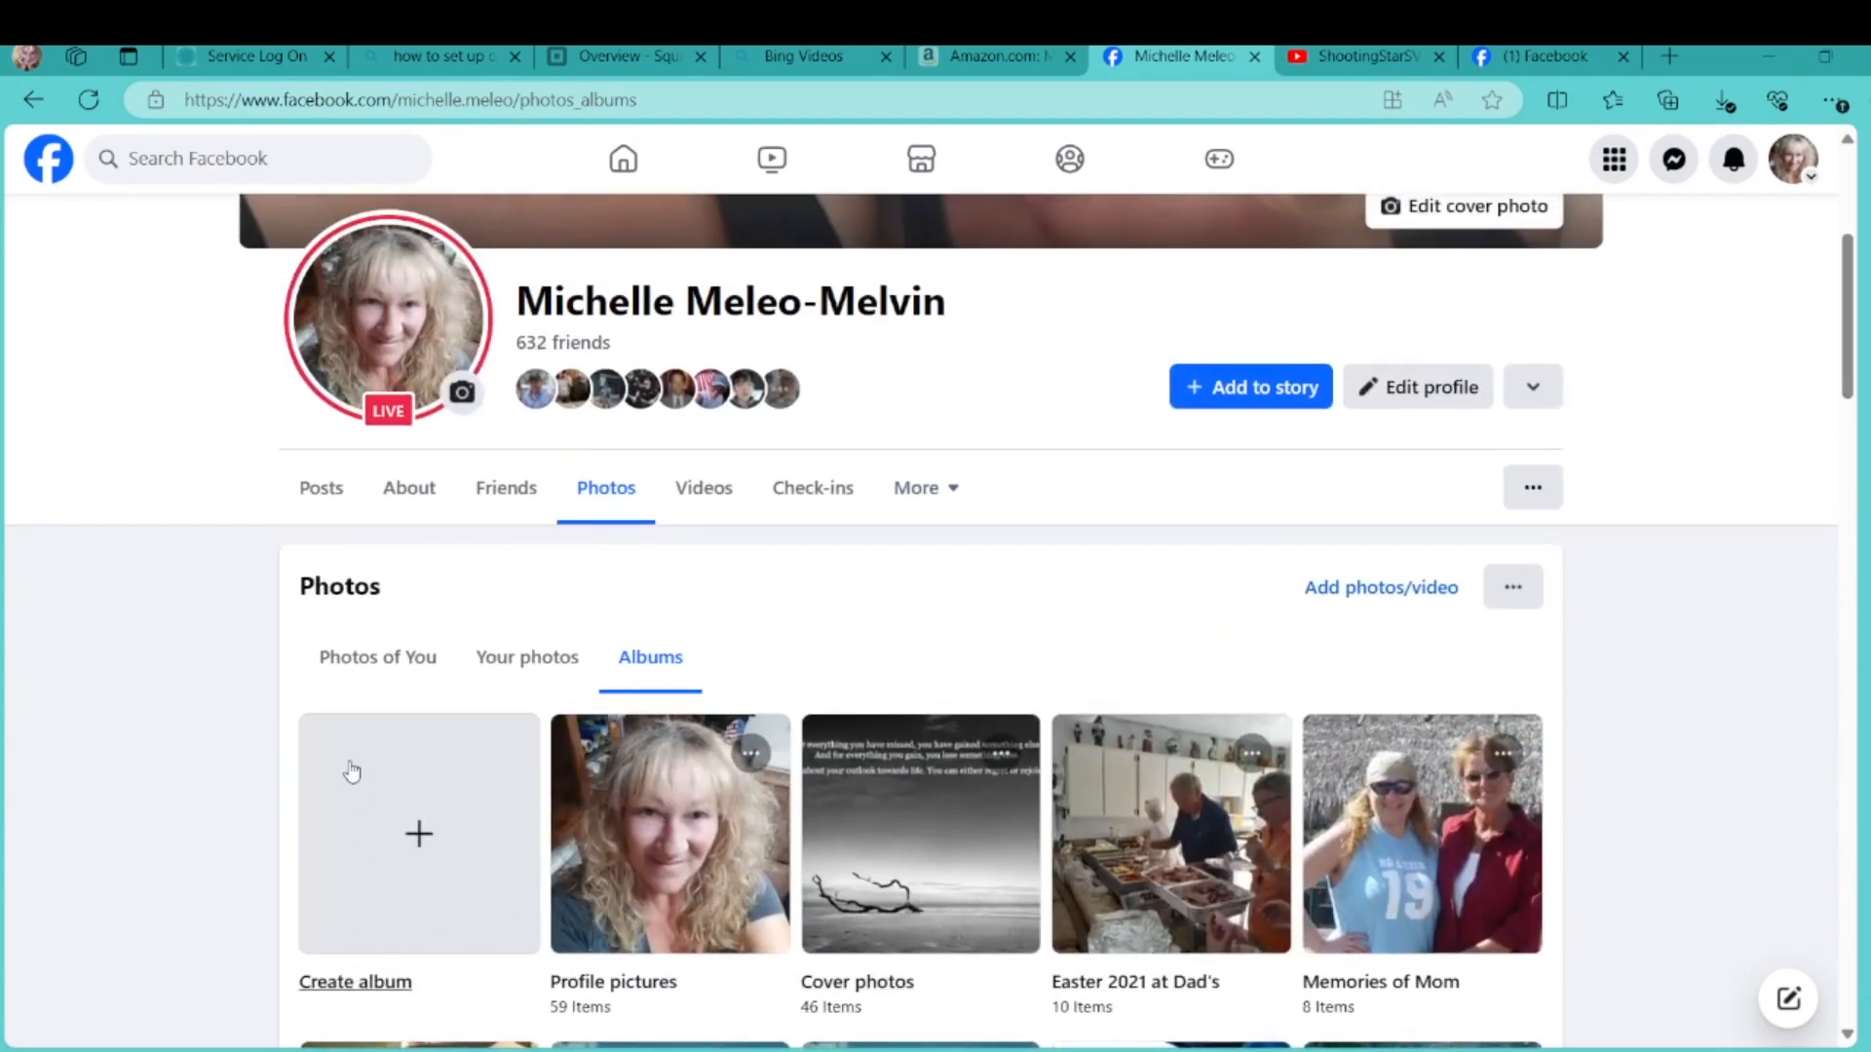
Start a new public album named "Crafty Biker Chick Stuff" and upload the Crafty Biker Chick motorcycle picture to it
click(421, 852)
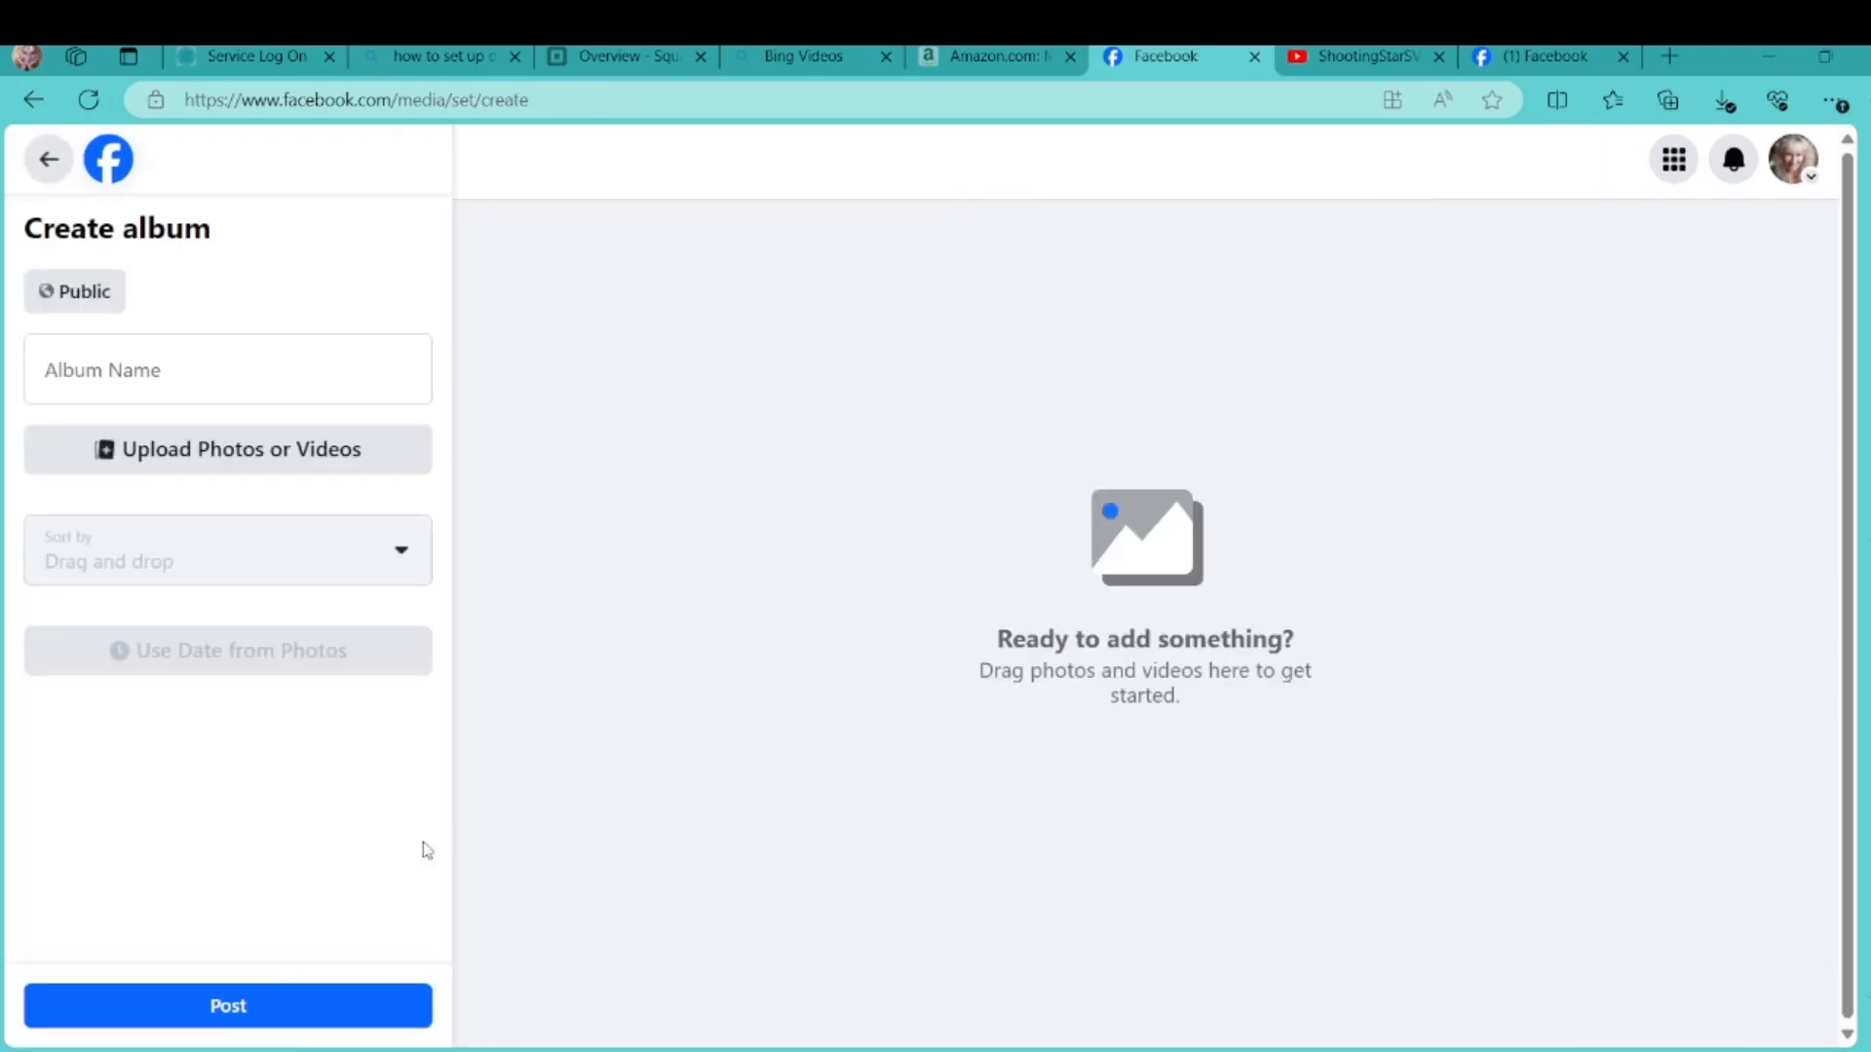
click(201, 370)
text(Crs)
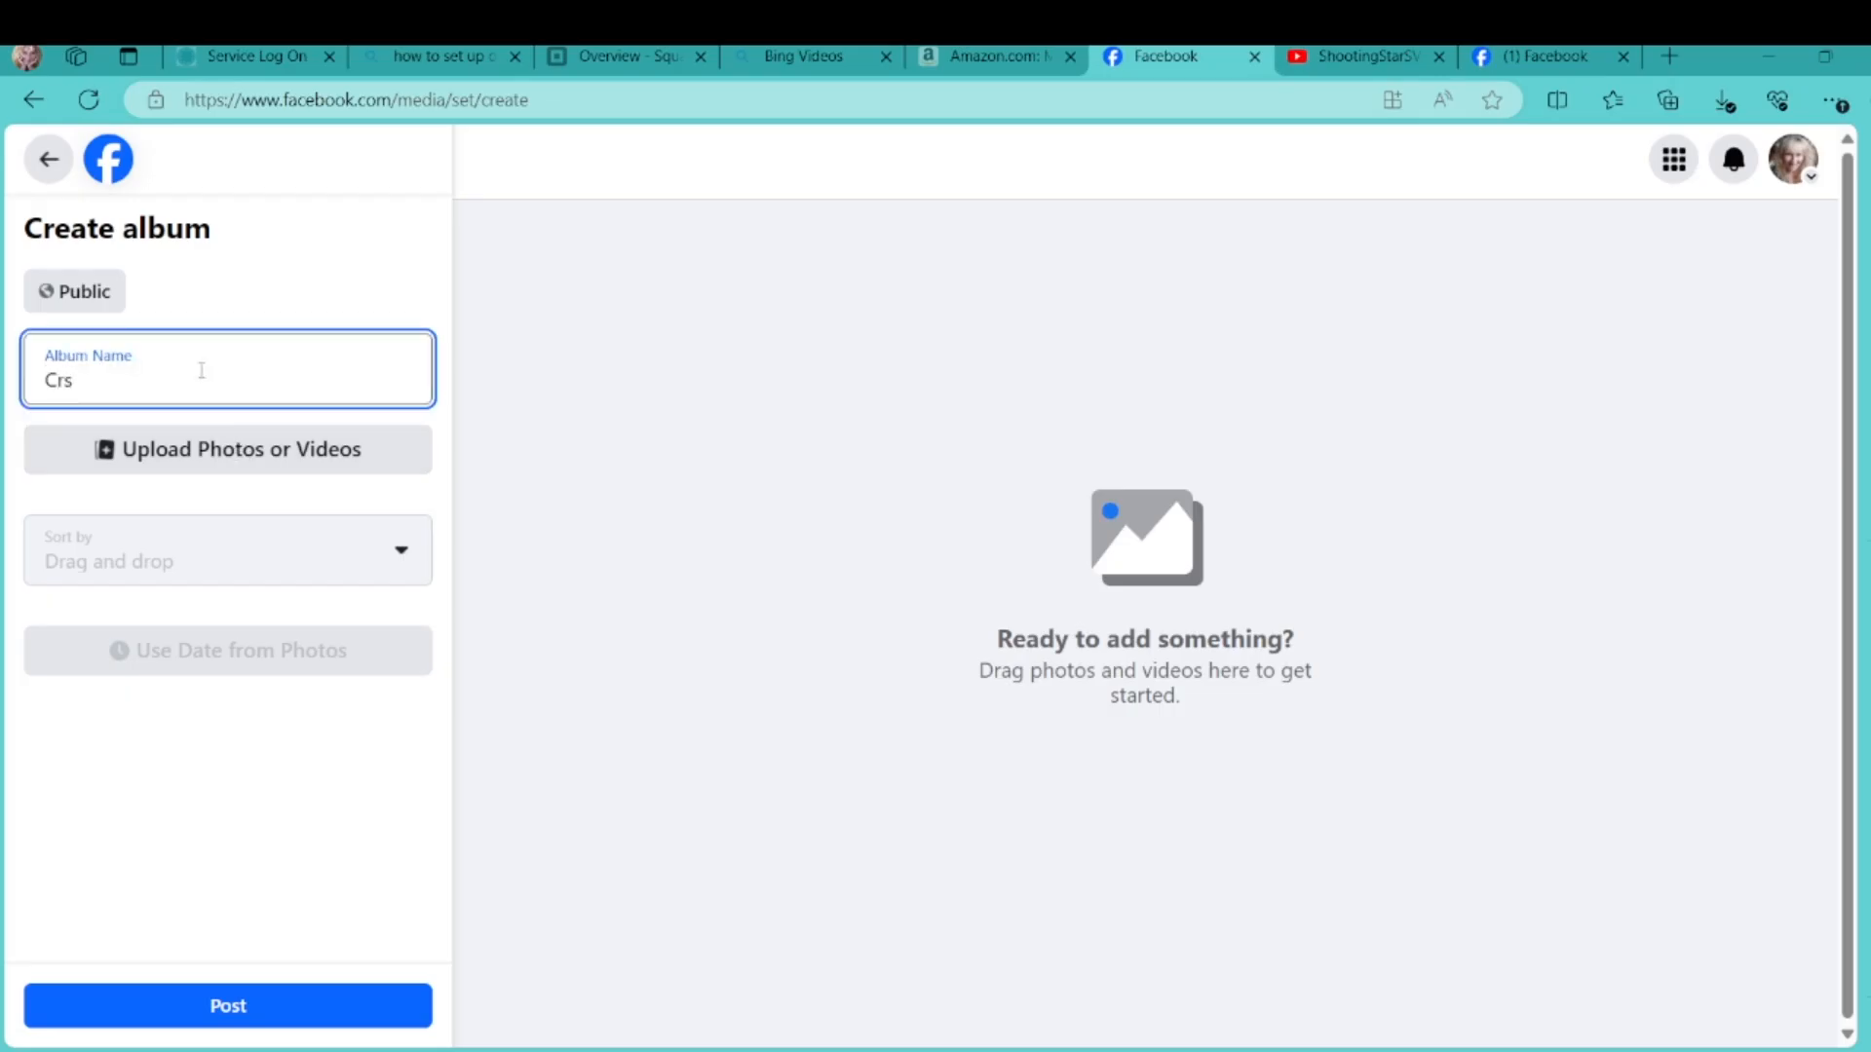
key(BackSpace)
key(BackSpace)
text(rafty Biker Chick Stuff)
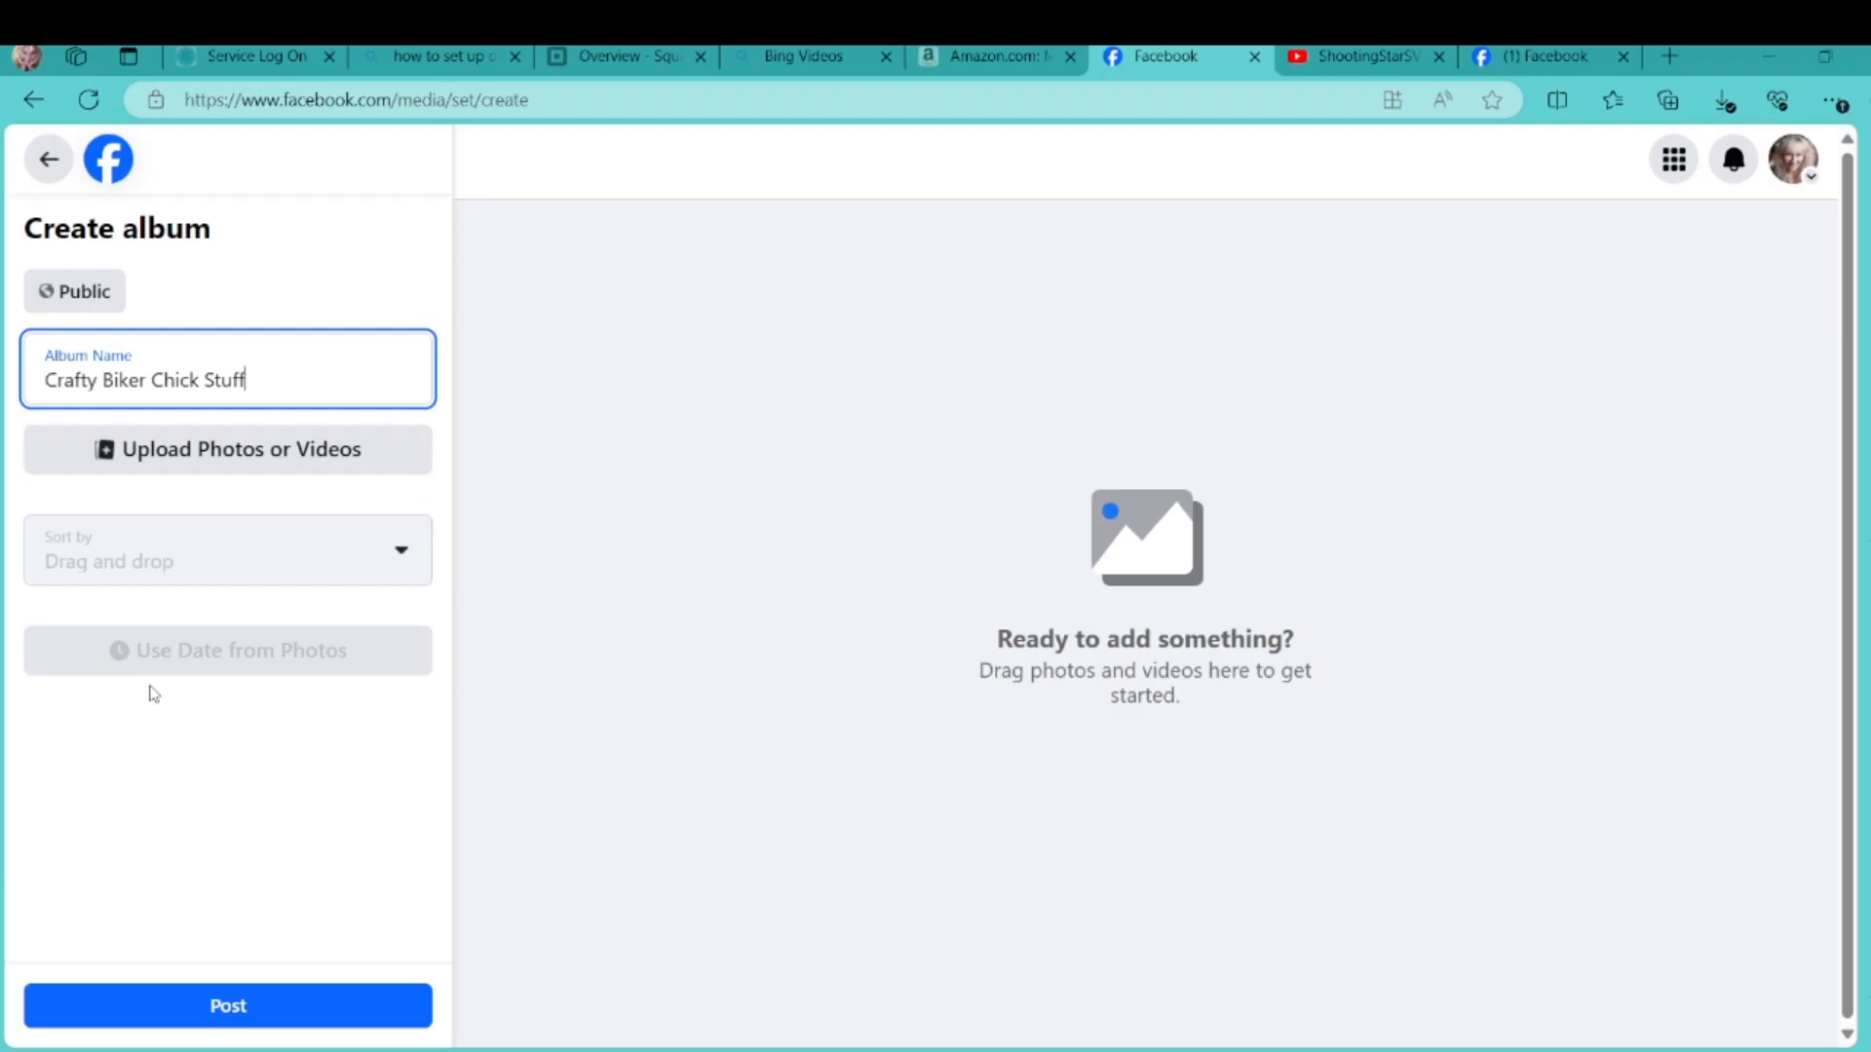
click(237, 461)
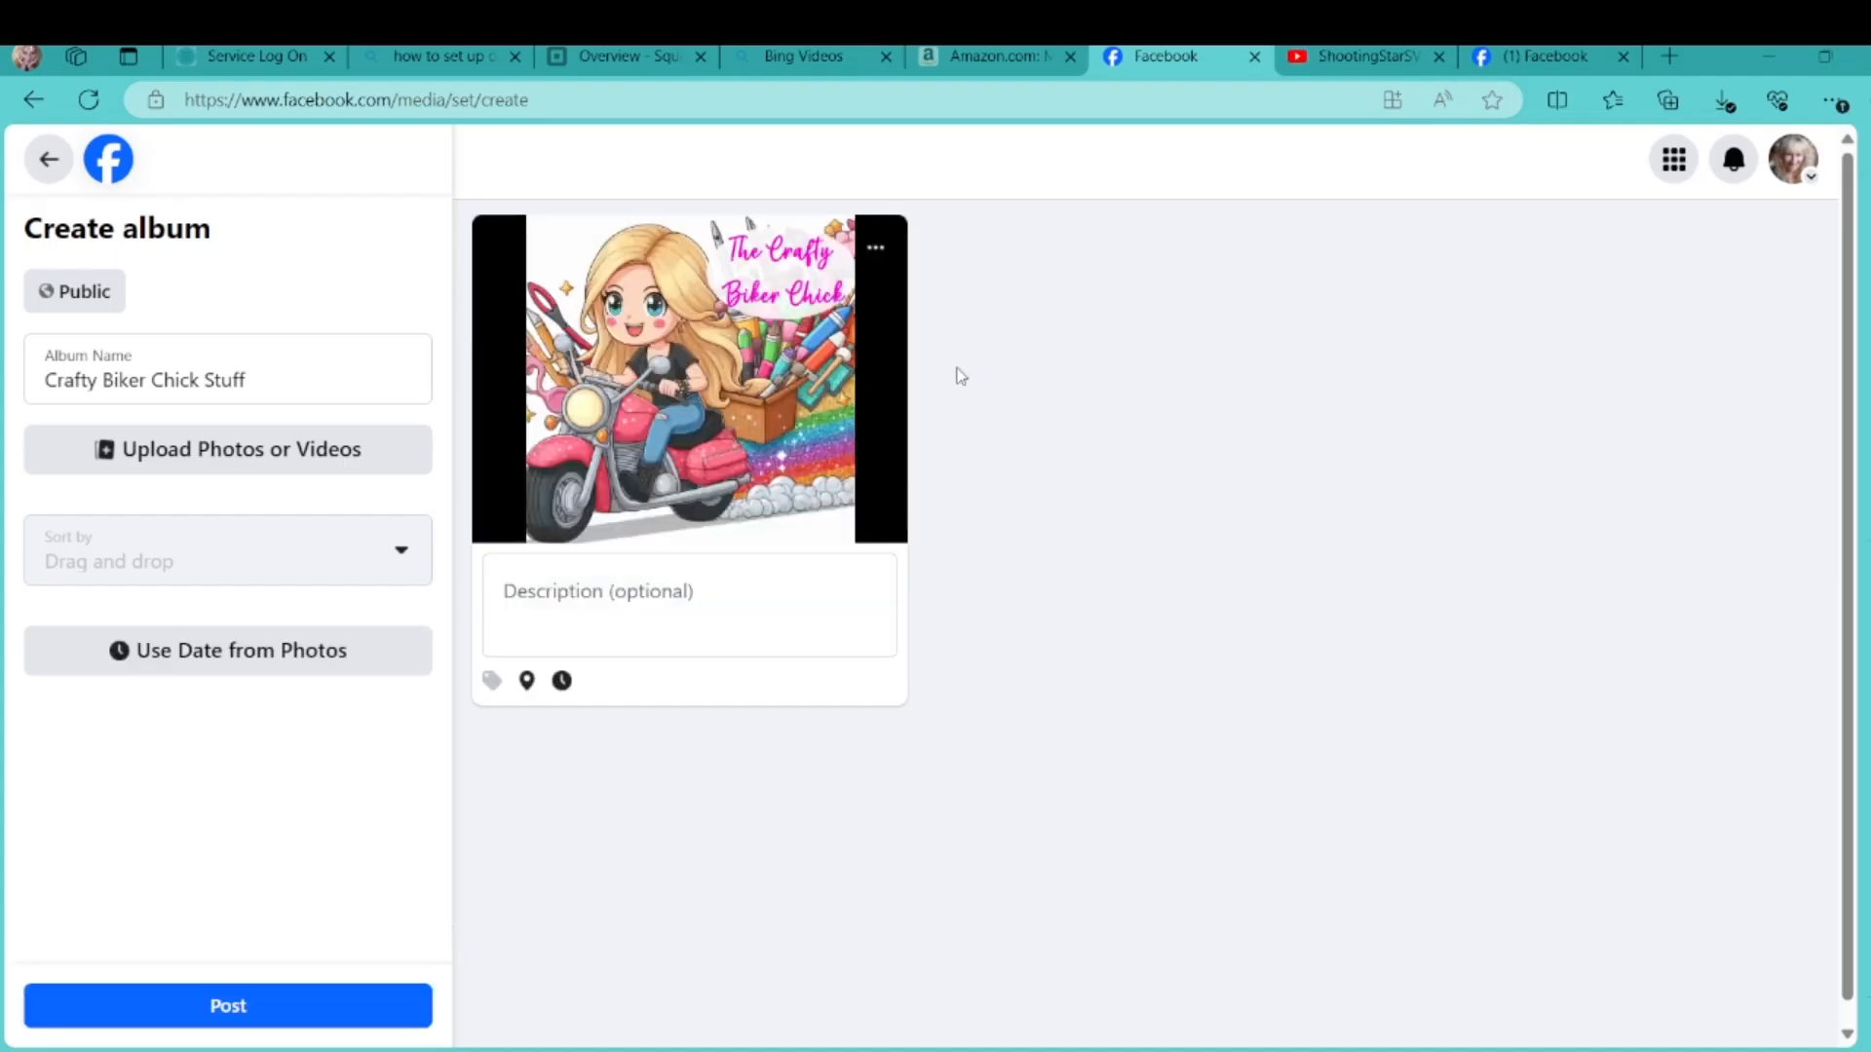
Describe the uploaded picture as "Check out my cool items and videos!" and post the album
click(643, 596)
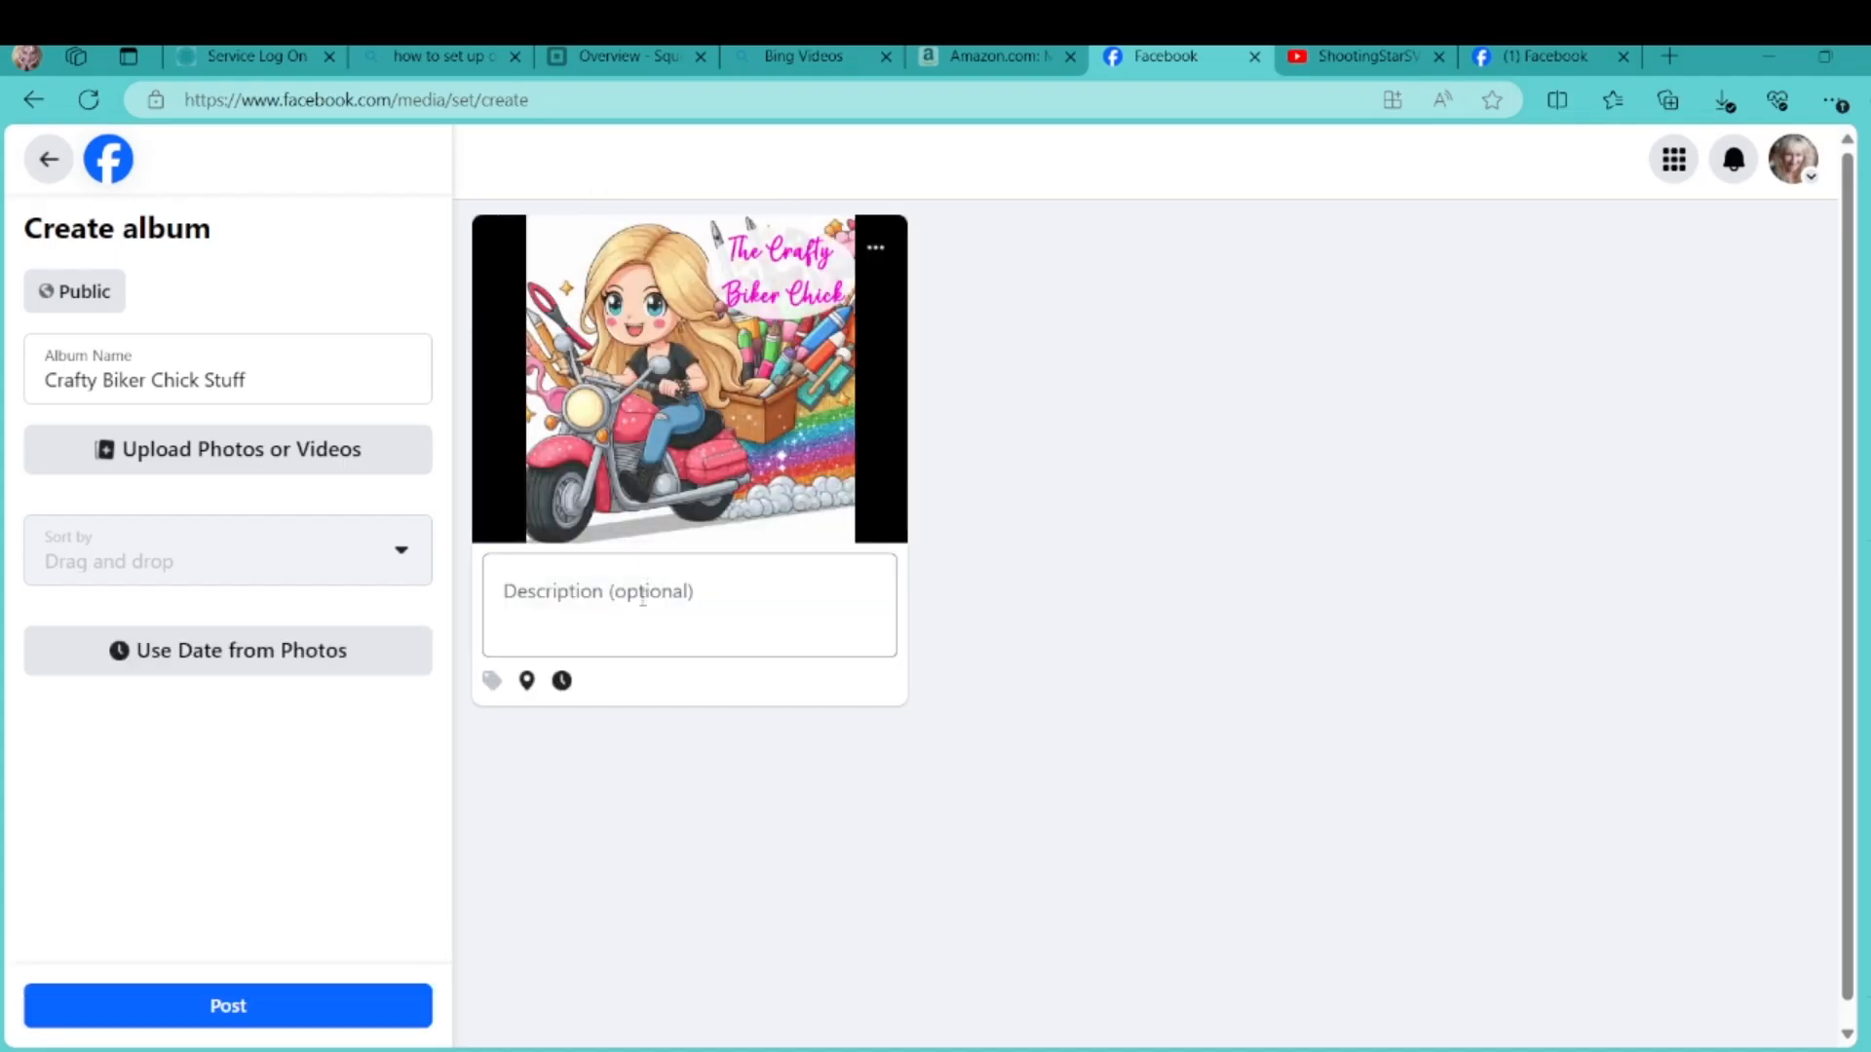
click(644, 598)
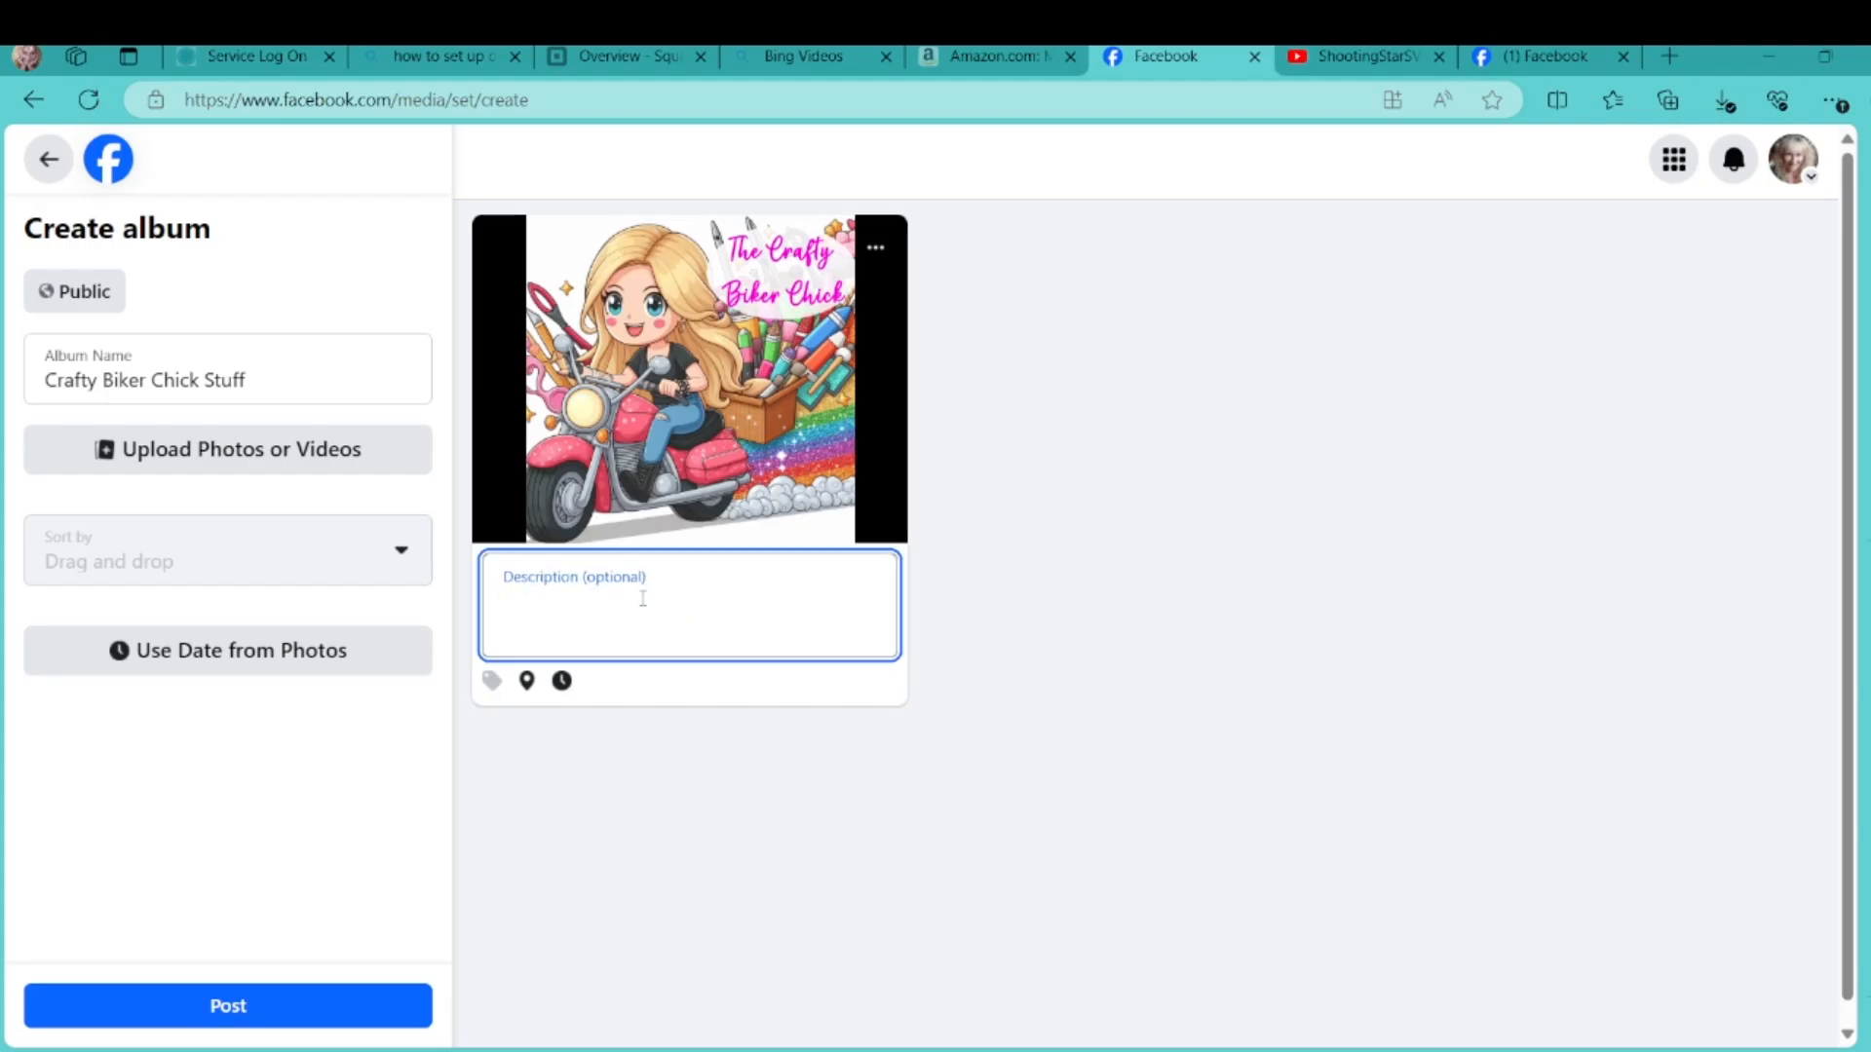
text(T)
text(h)
key(BackSpace)
key(BackSpace)
text(Check out my d)
text(ool items and videos)
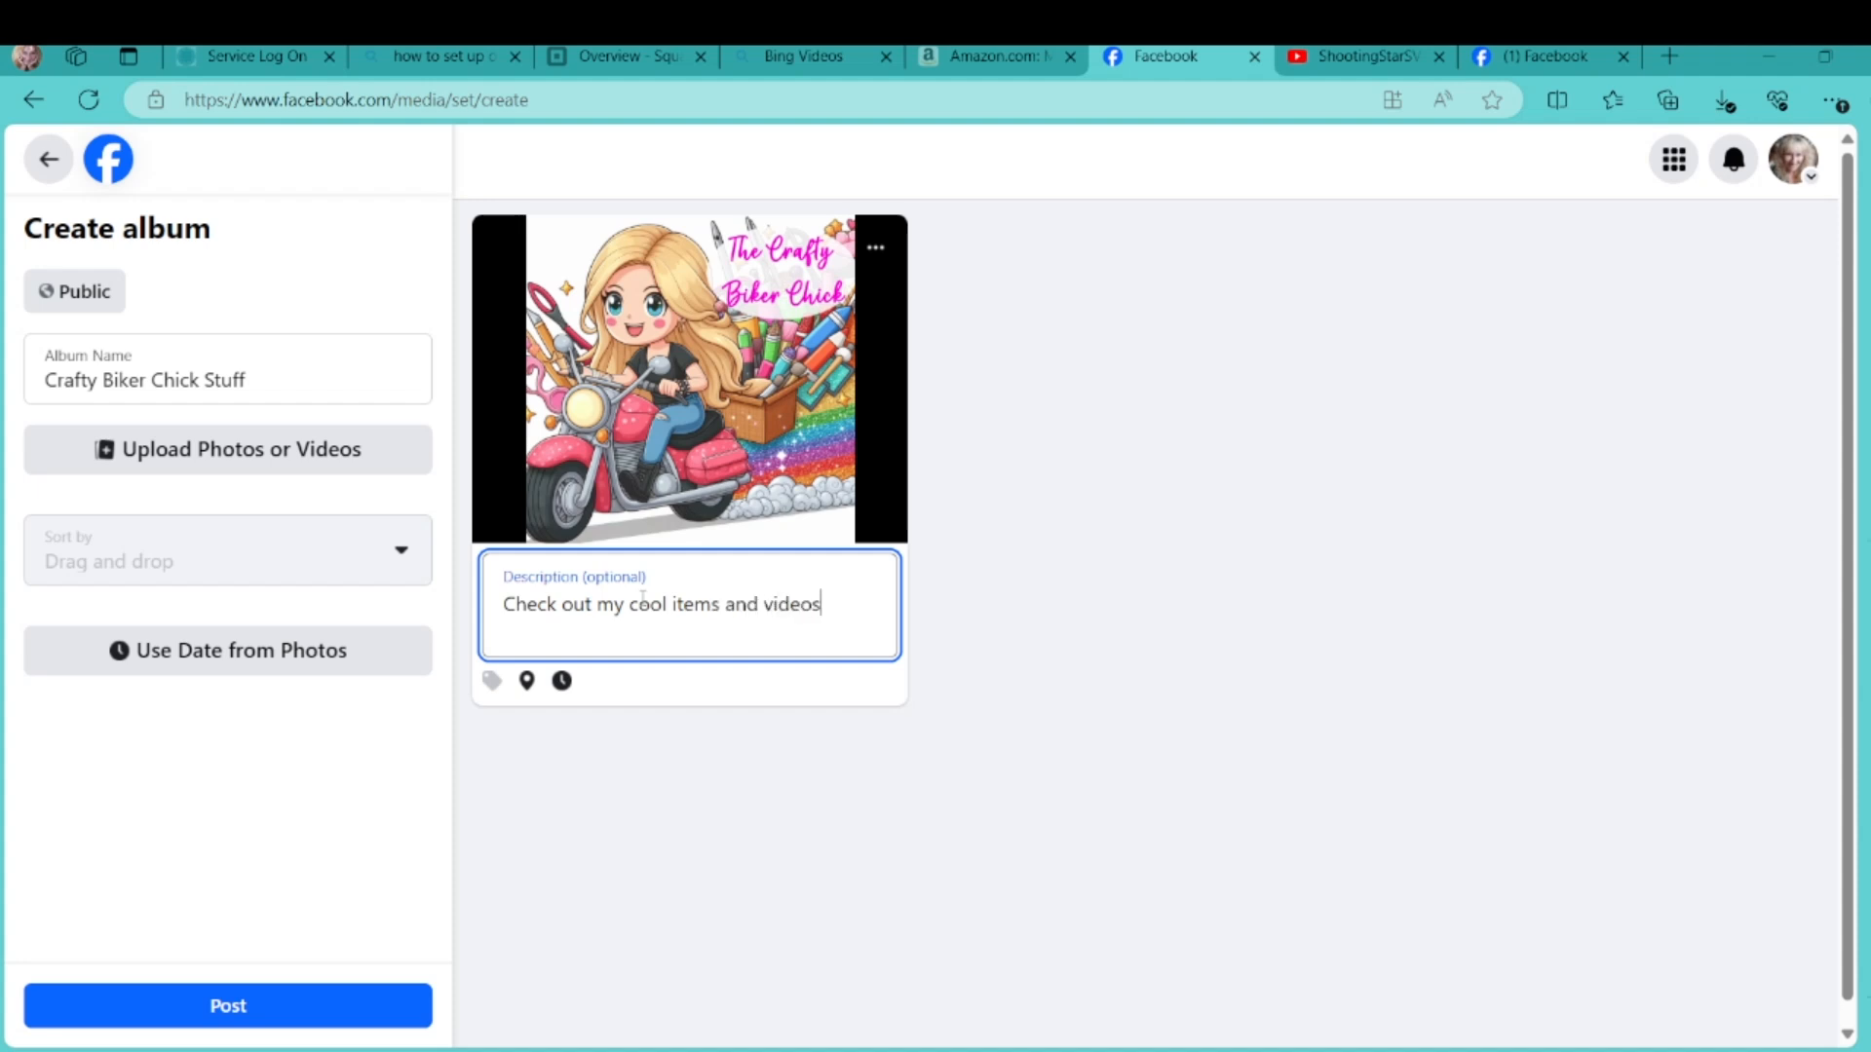
text(!)
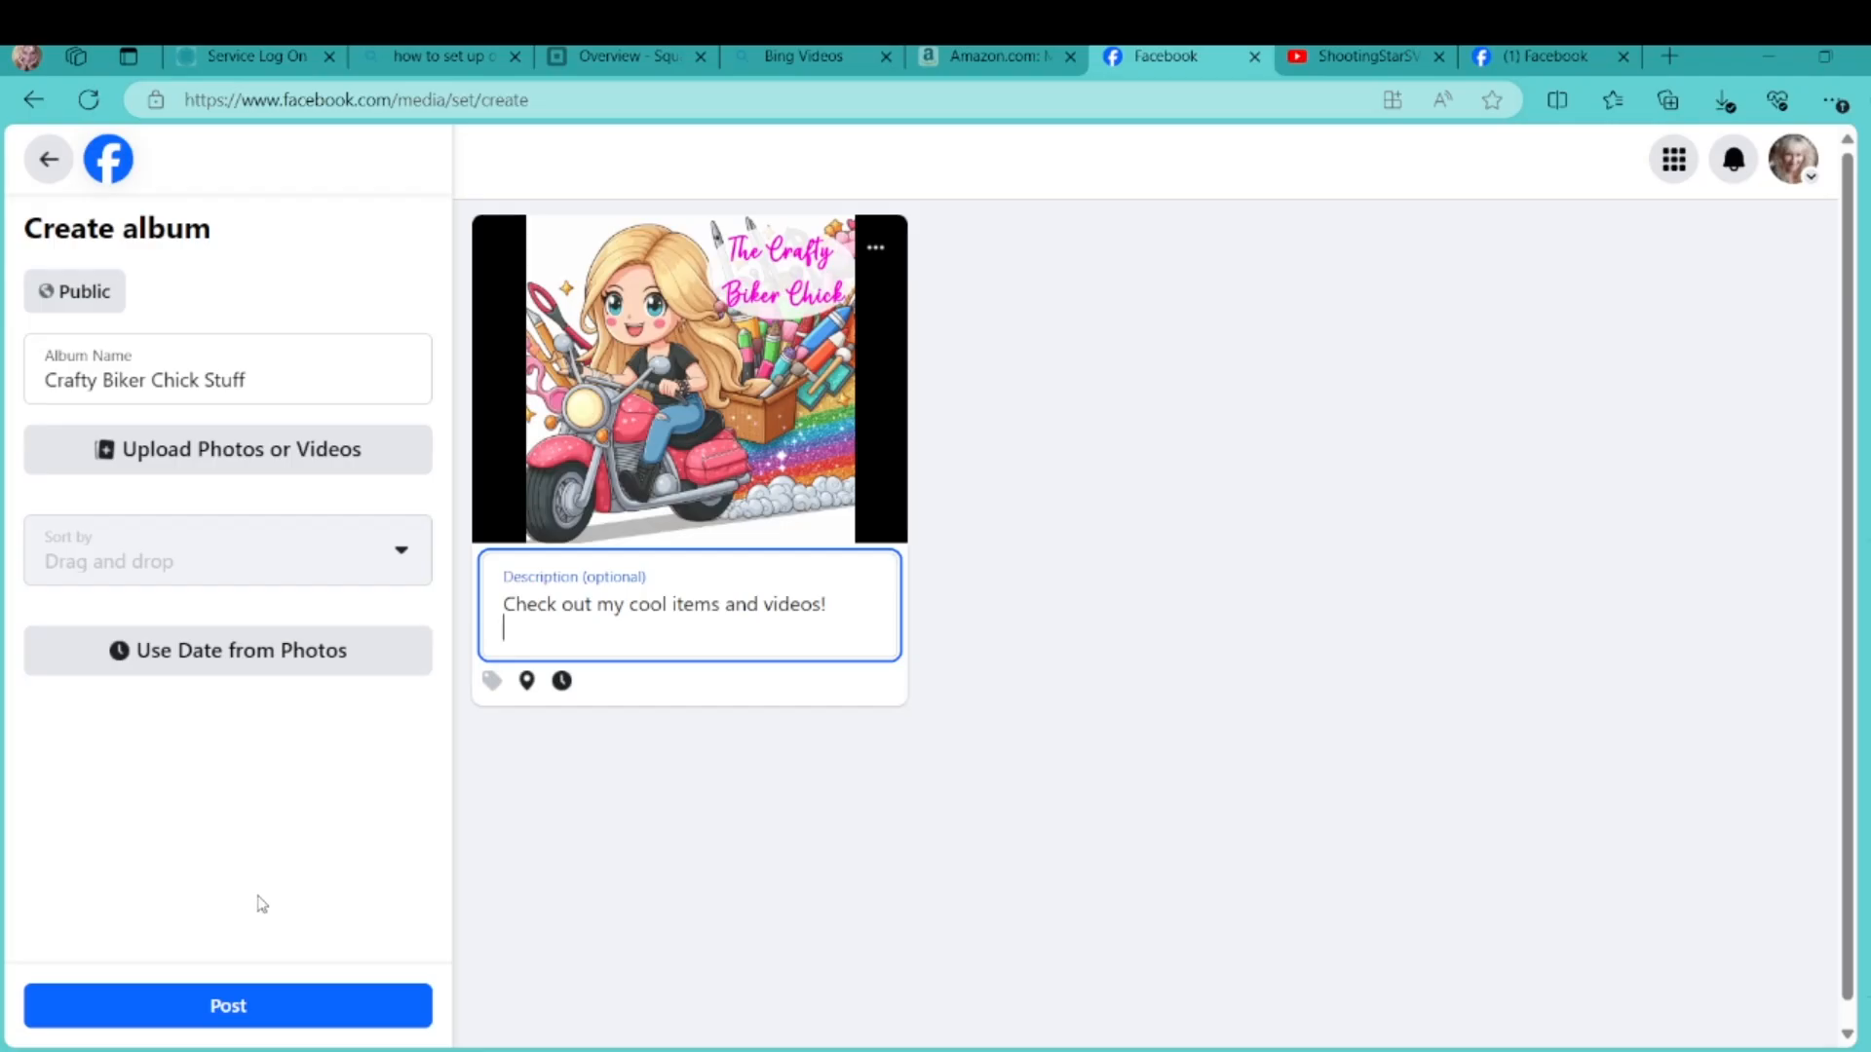
click(230, 1007)
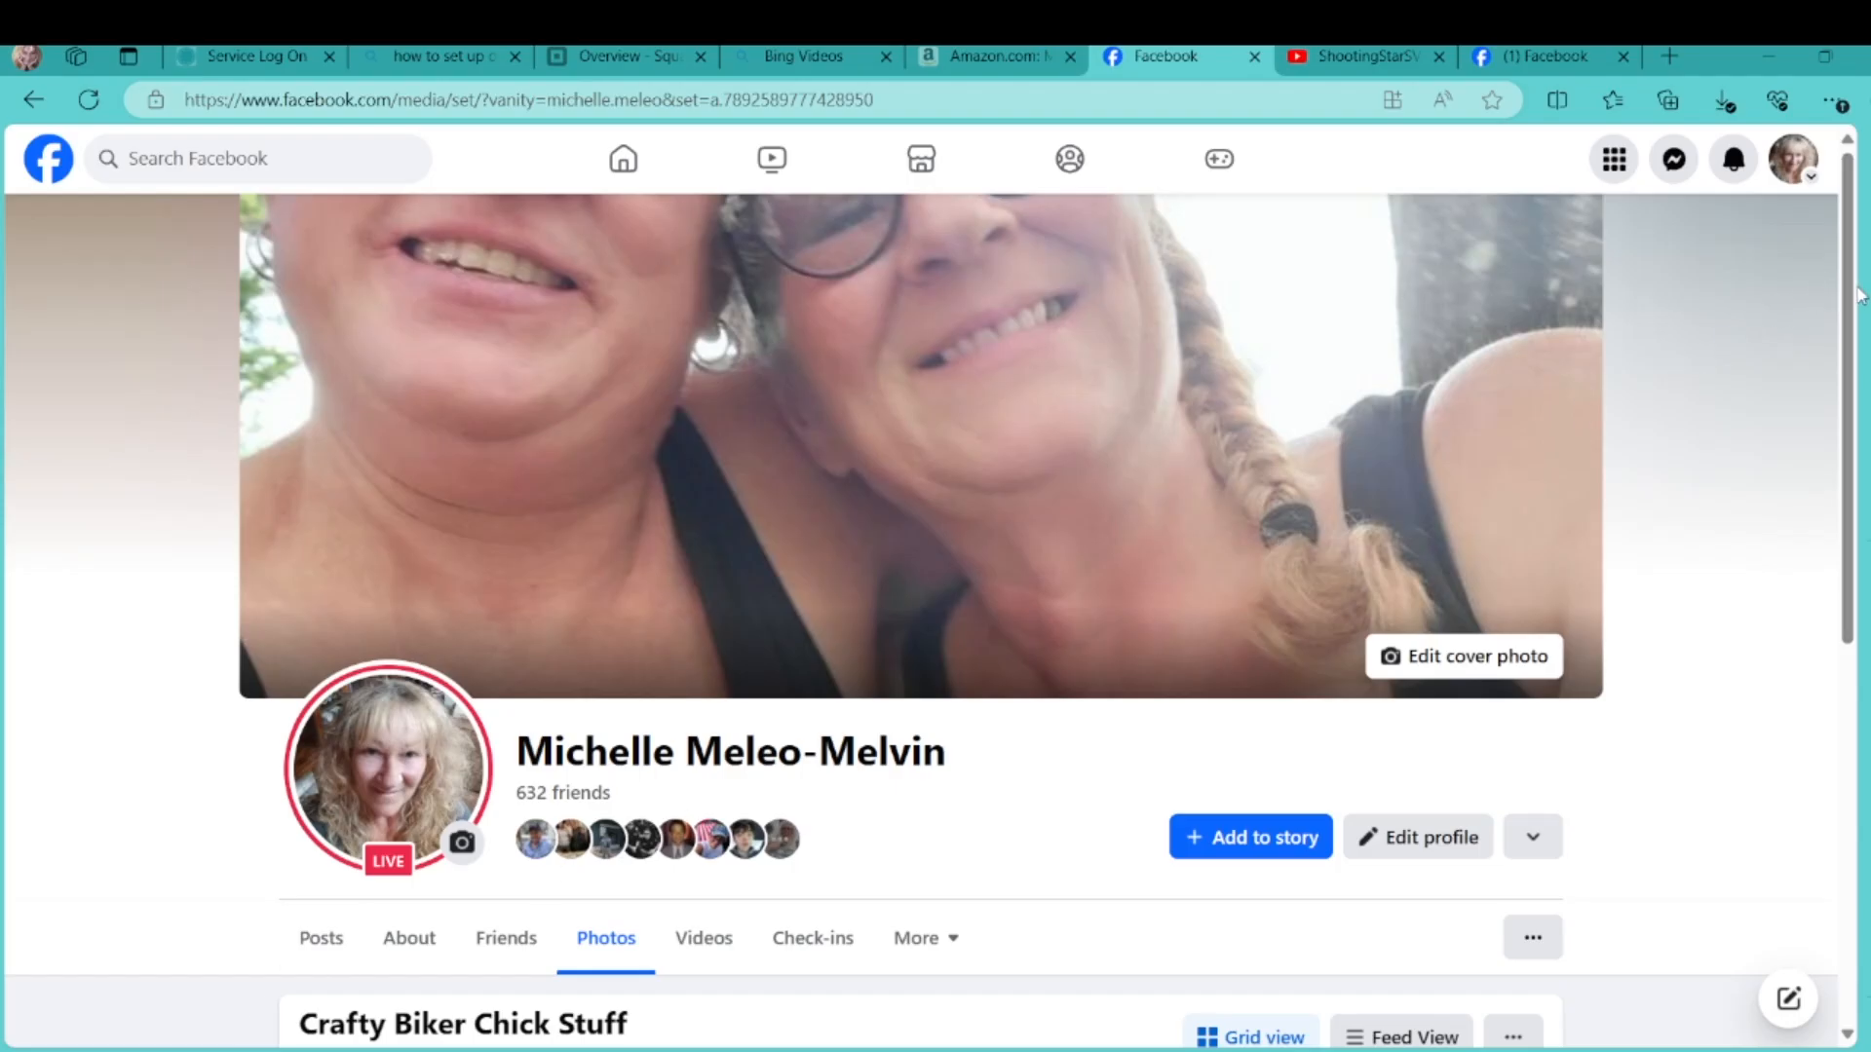
Review the posted album, return to the profile's album list and reload the page to refresh it
drag(1847, 297, 1845, 625)
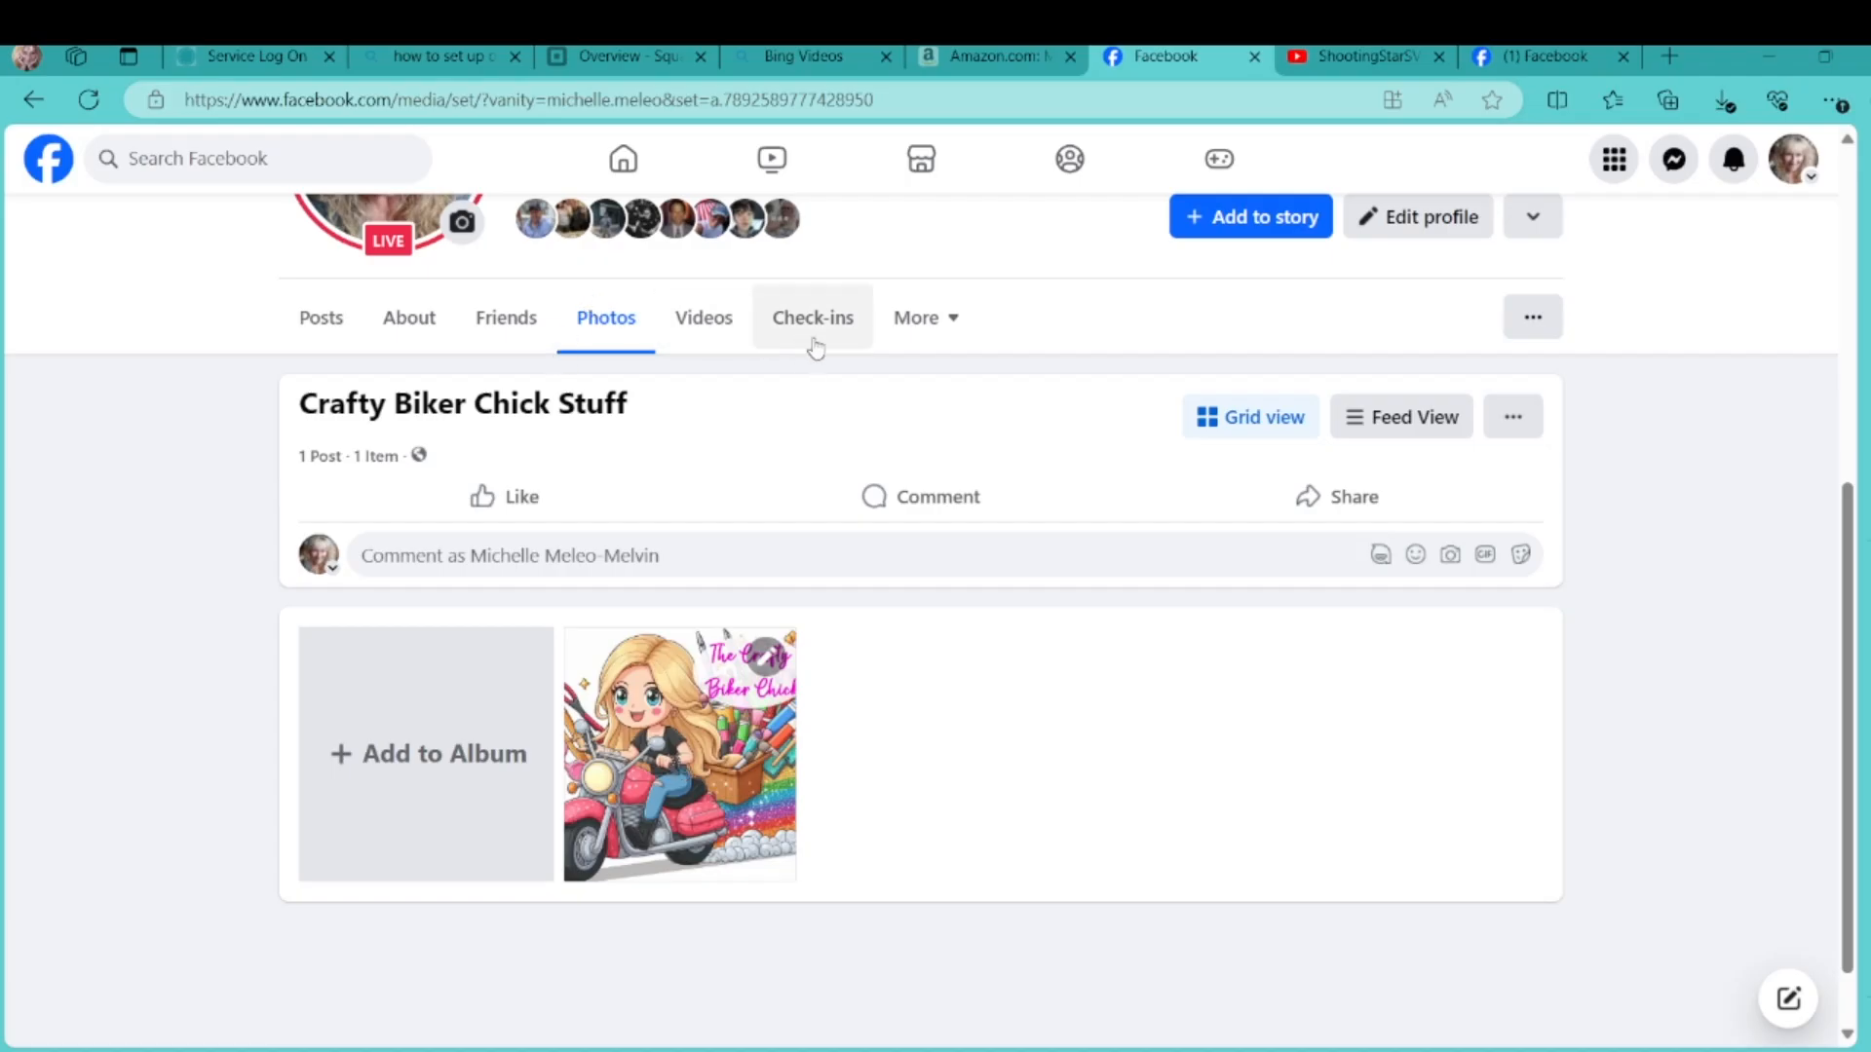
click(606, 319)
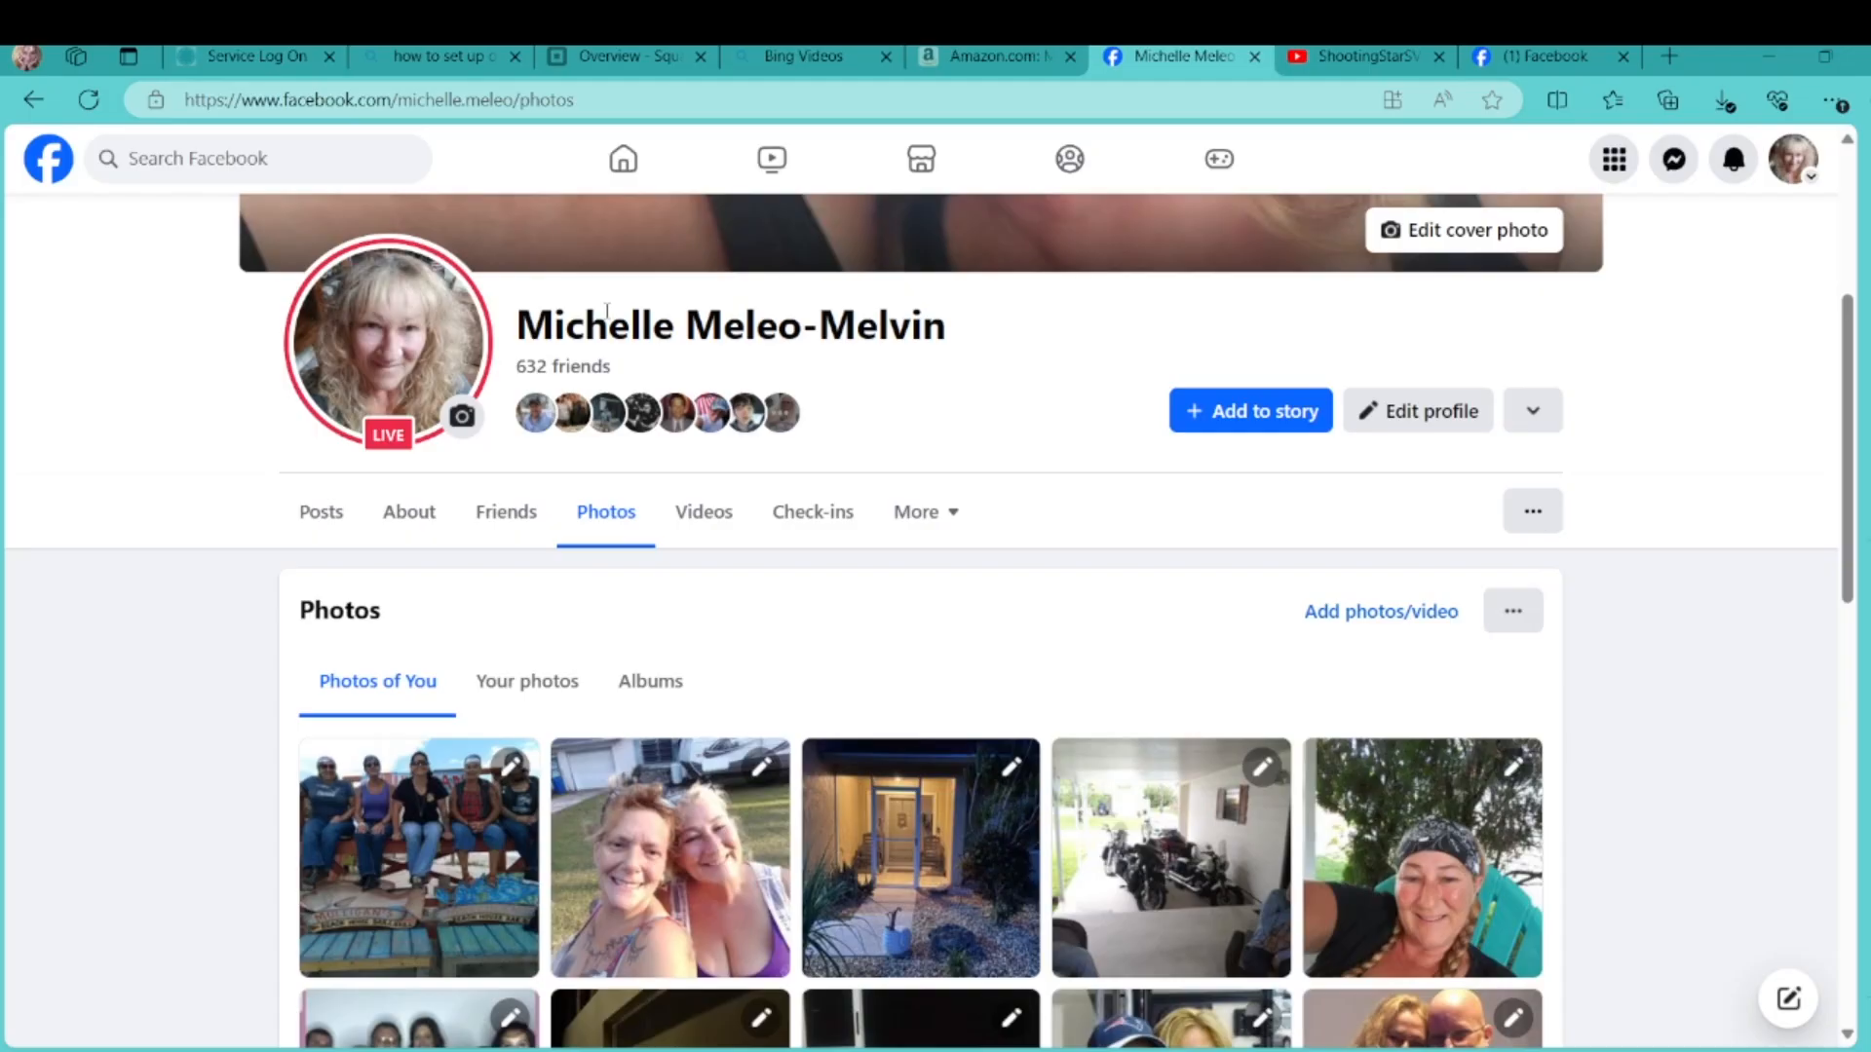
click(668, 687)
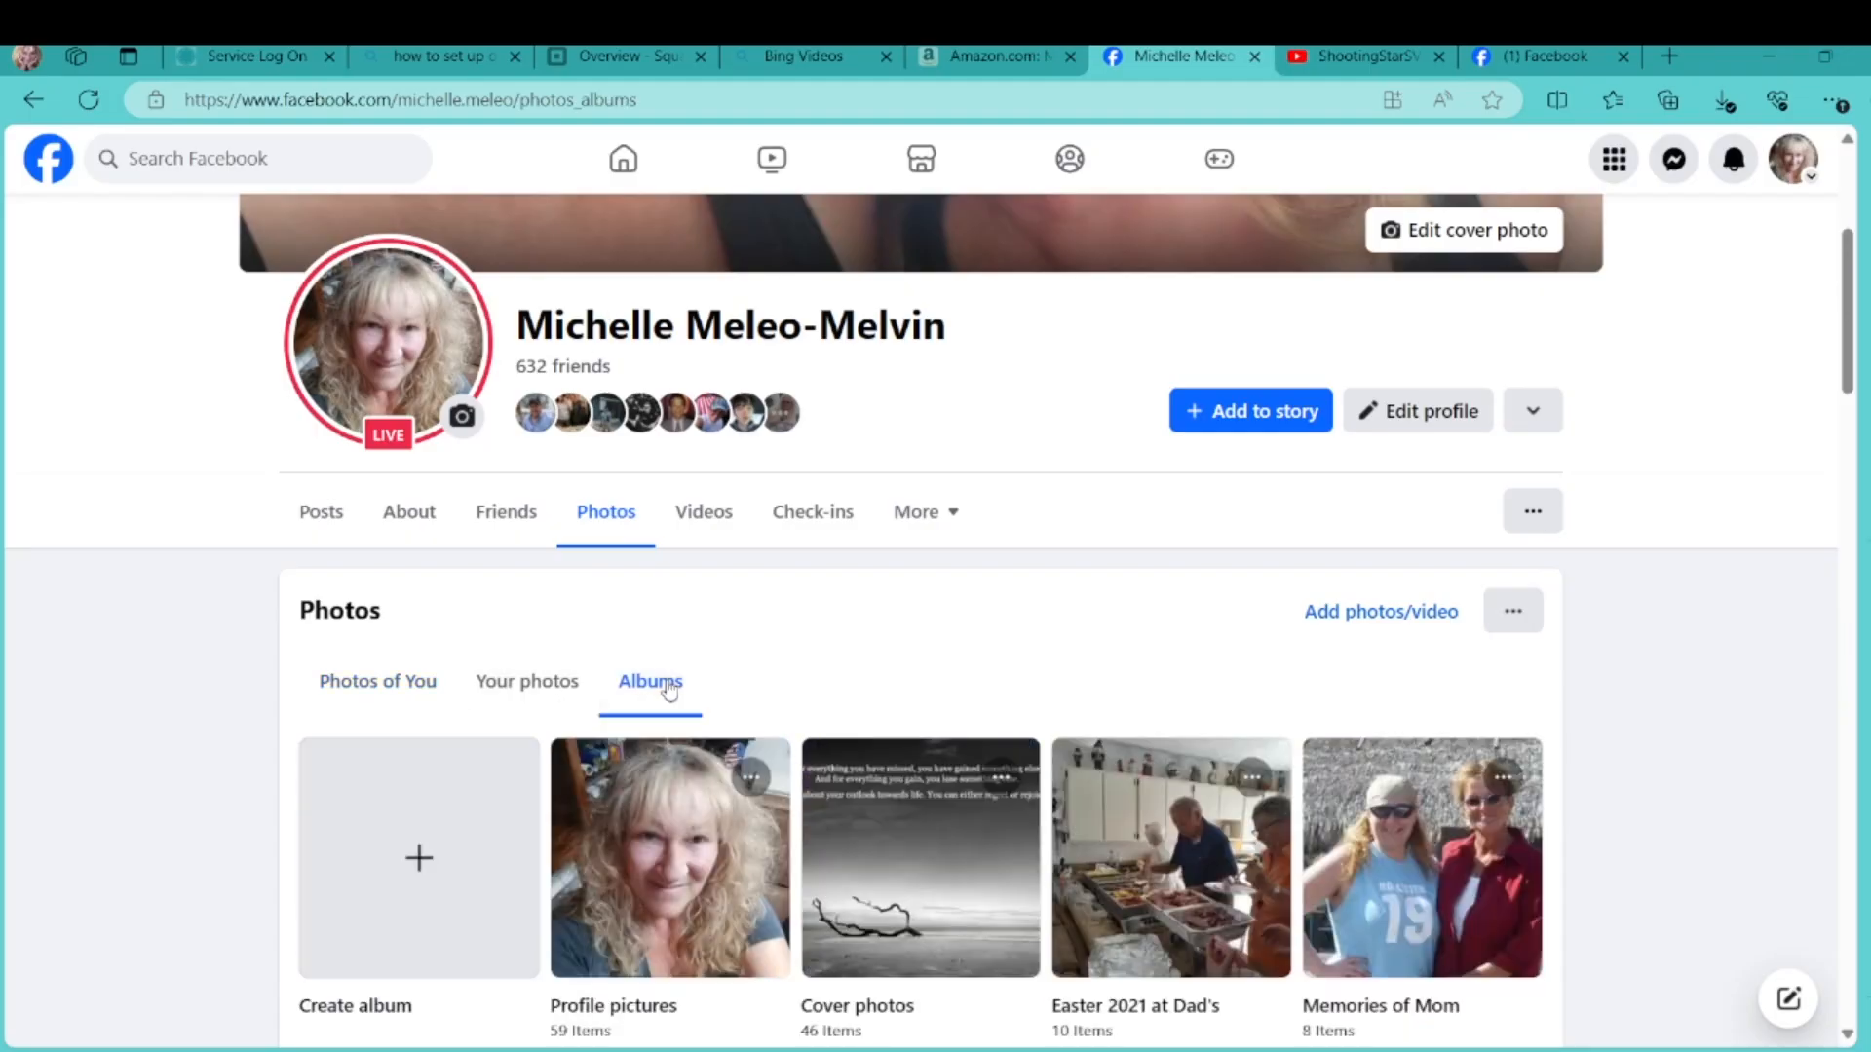
drag(1845, 297, 1824, 493)
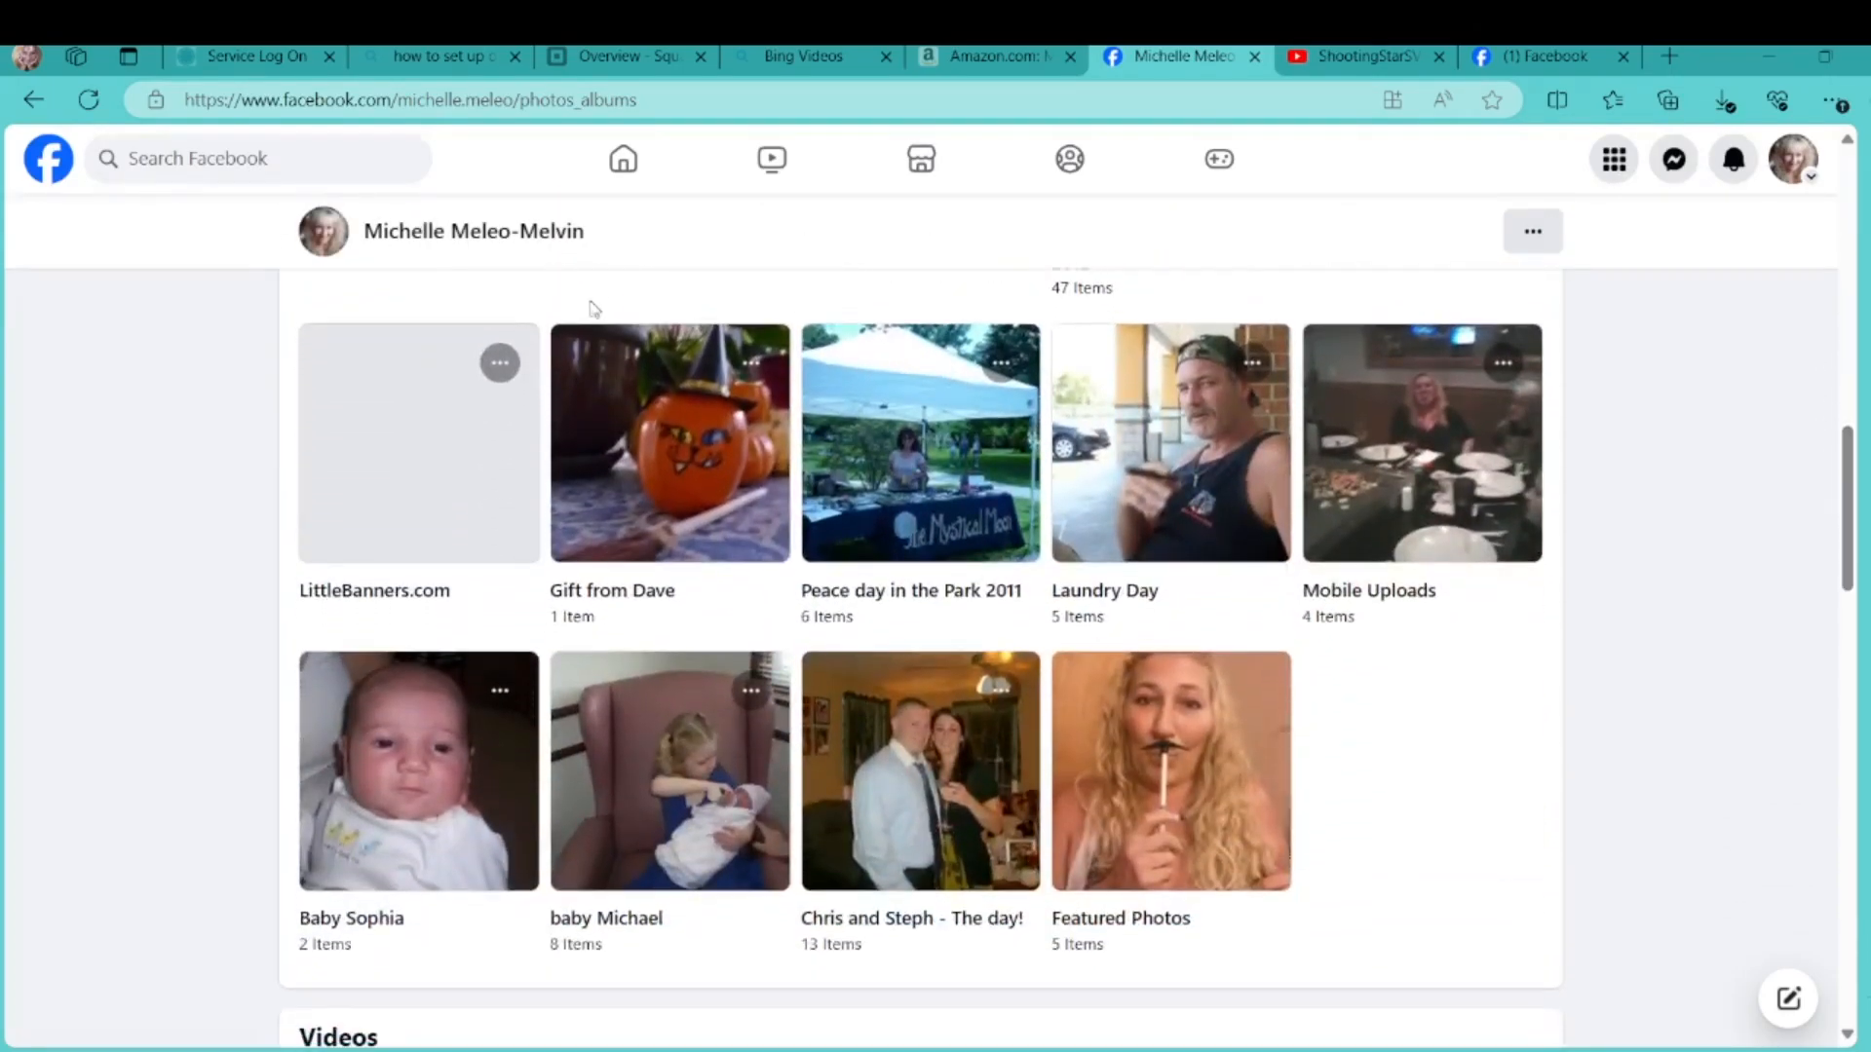
click(88, 99)
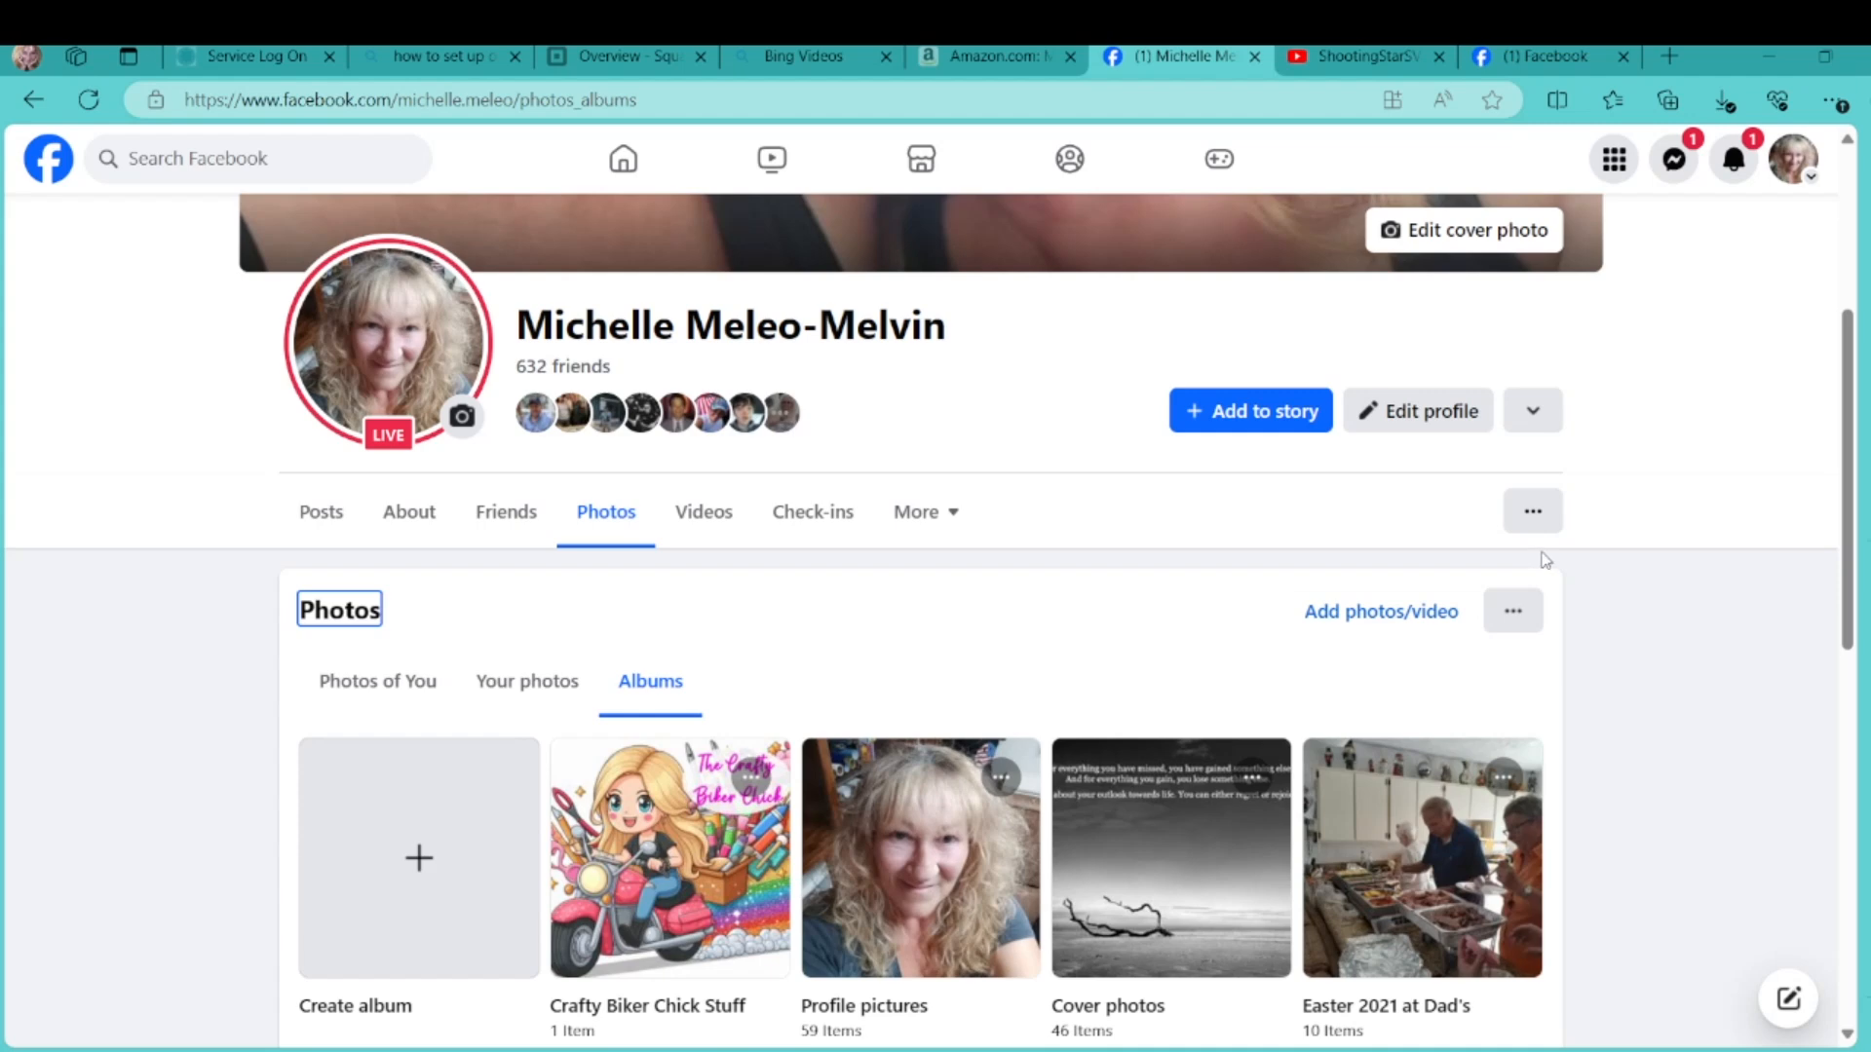
Open the Crafty Biker Chick Stuff album from the list and start adding to it
scroll(1842, 378, down, 2)
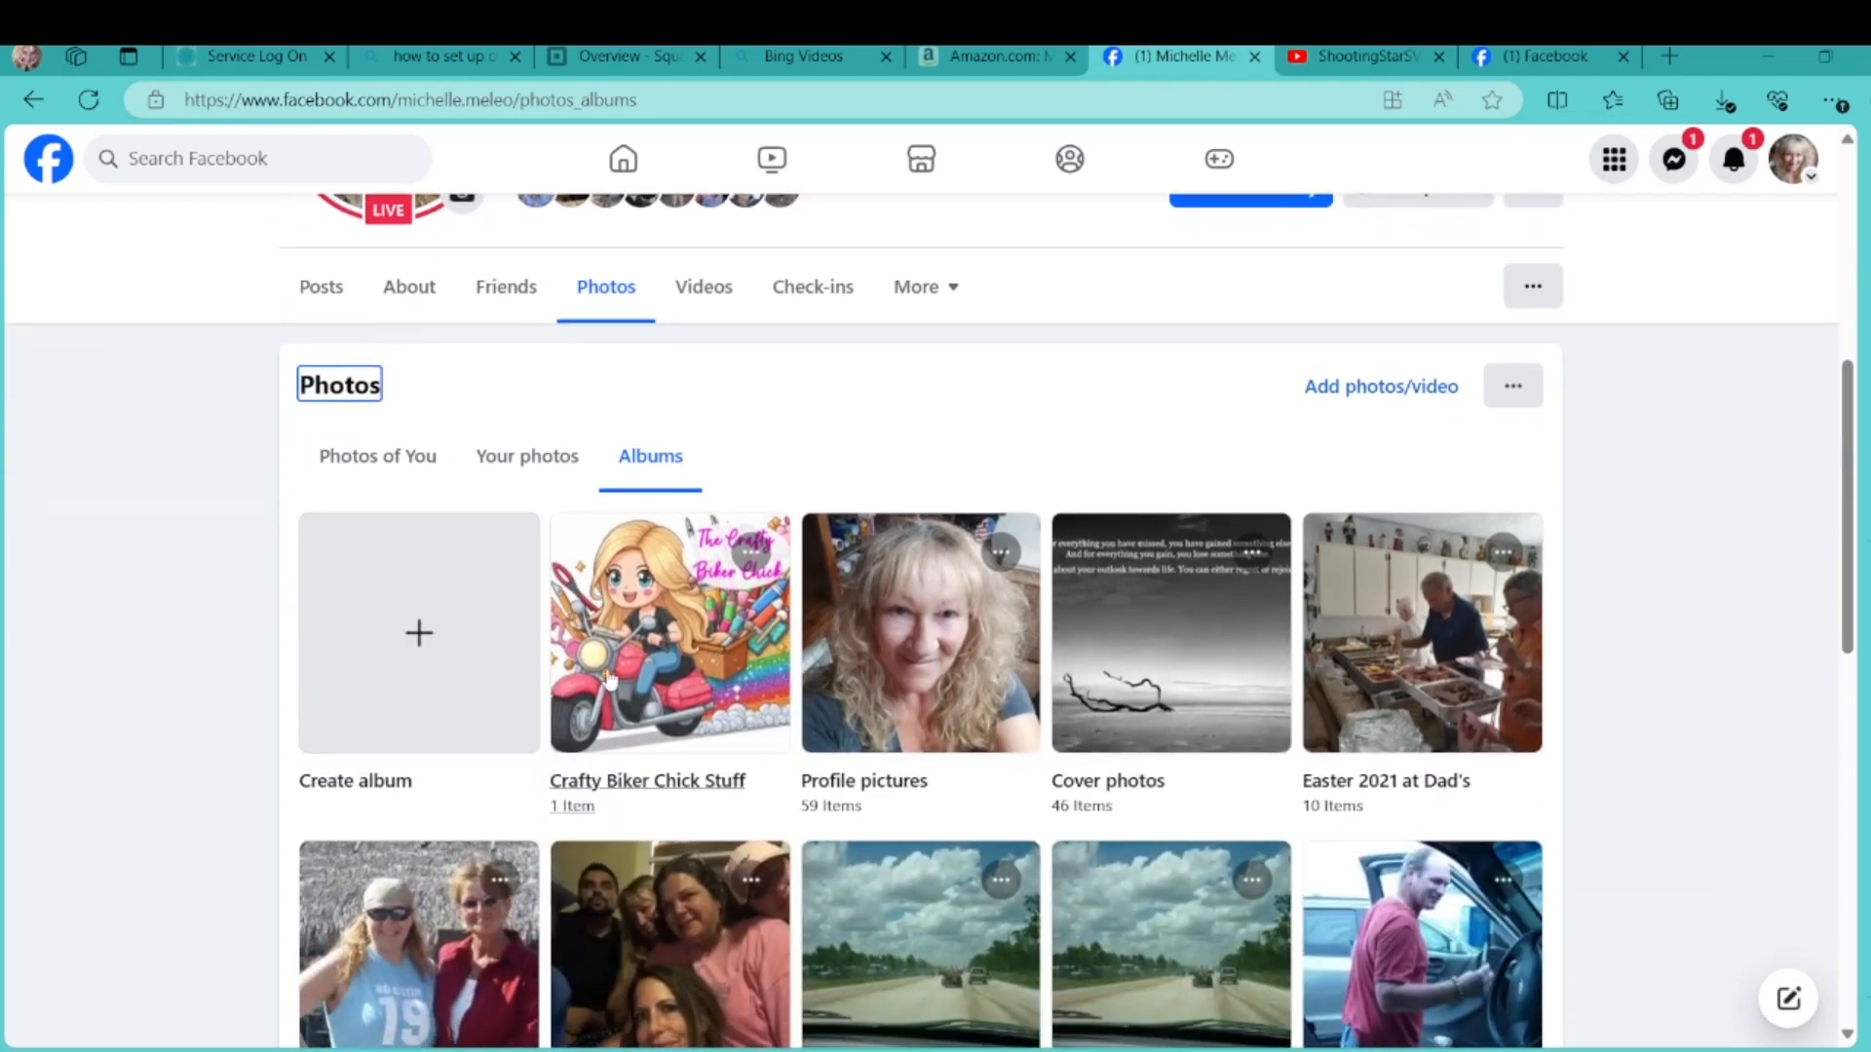
click(651, 658)
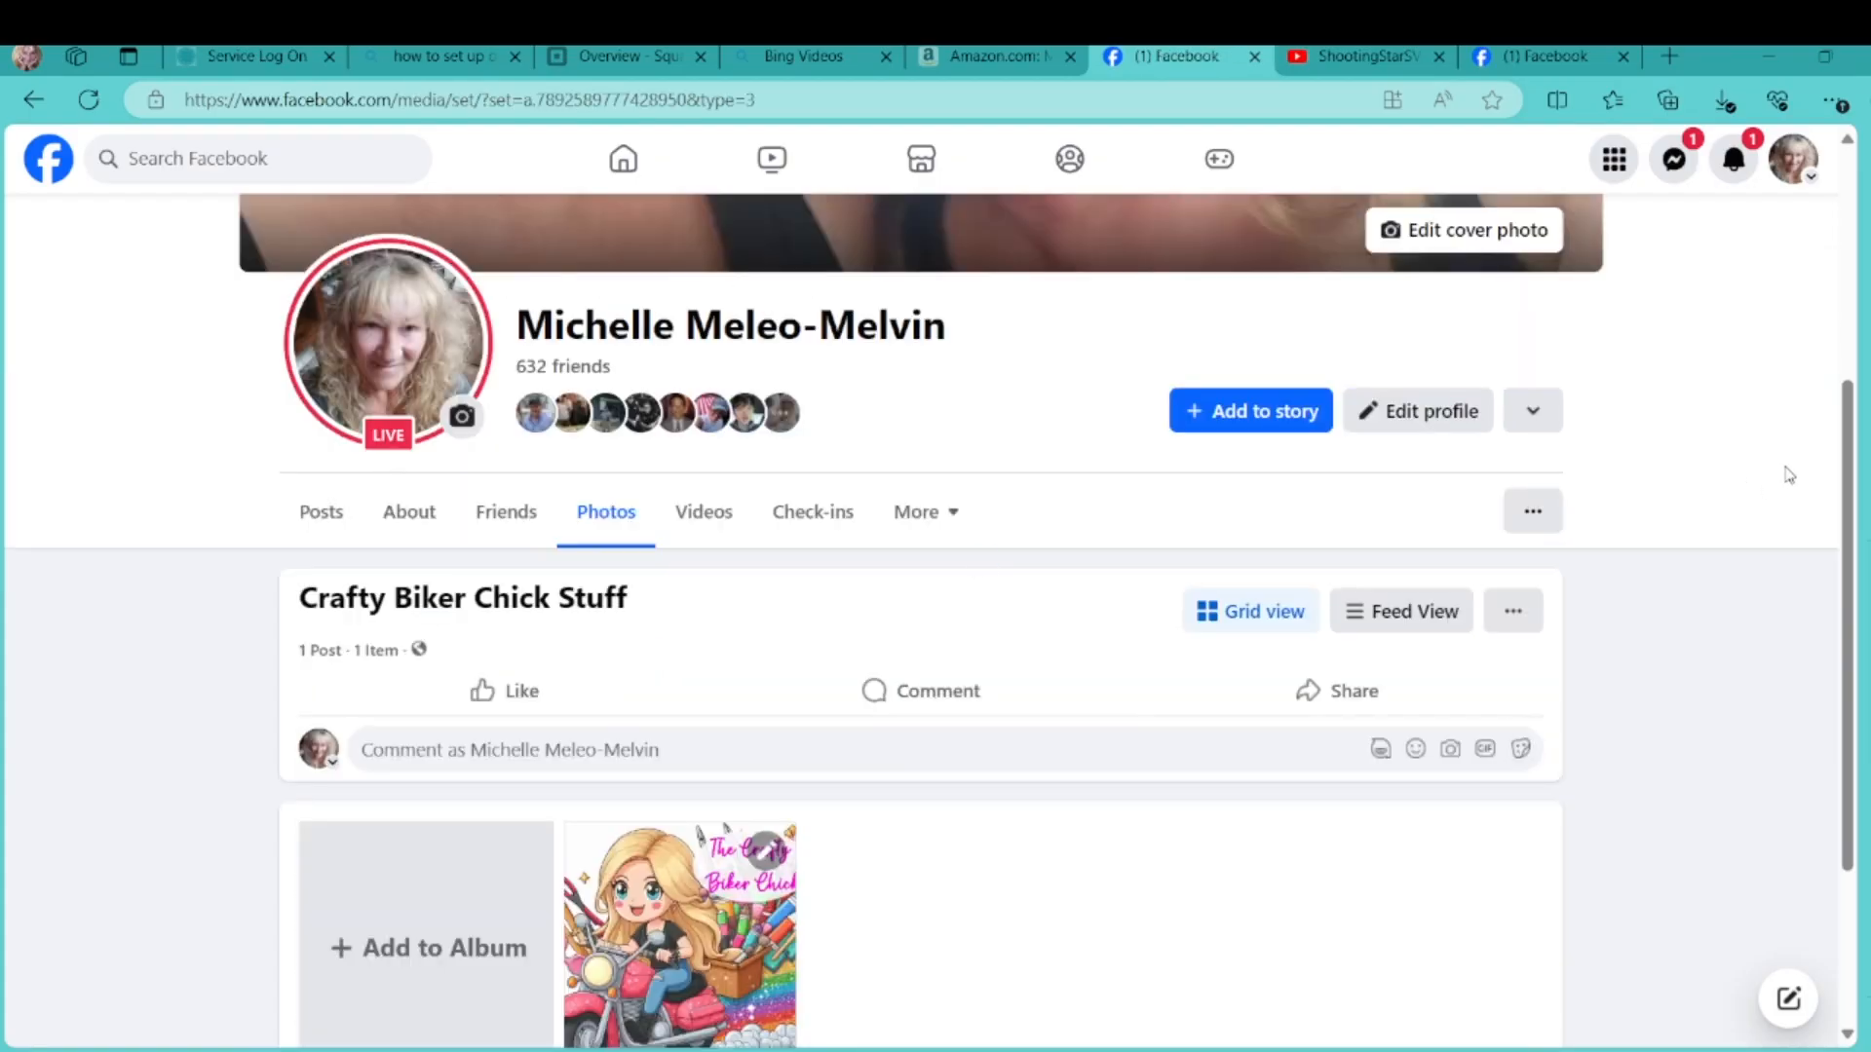
drag(1848, 440, 1840, 551)
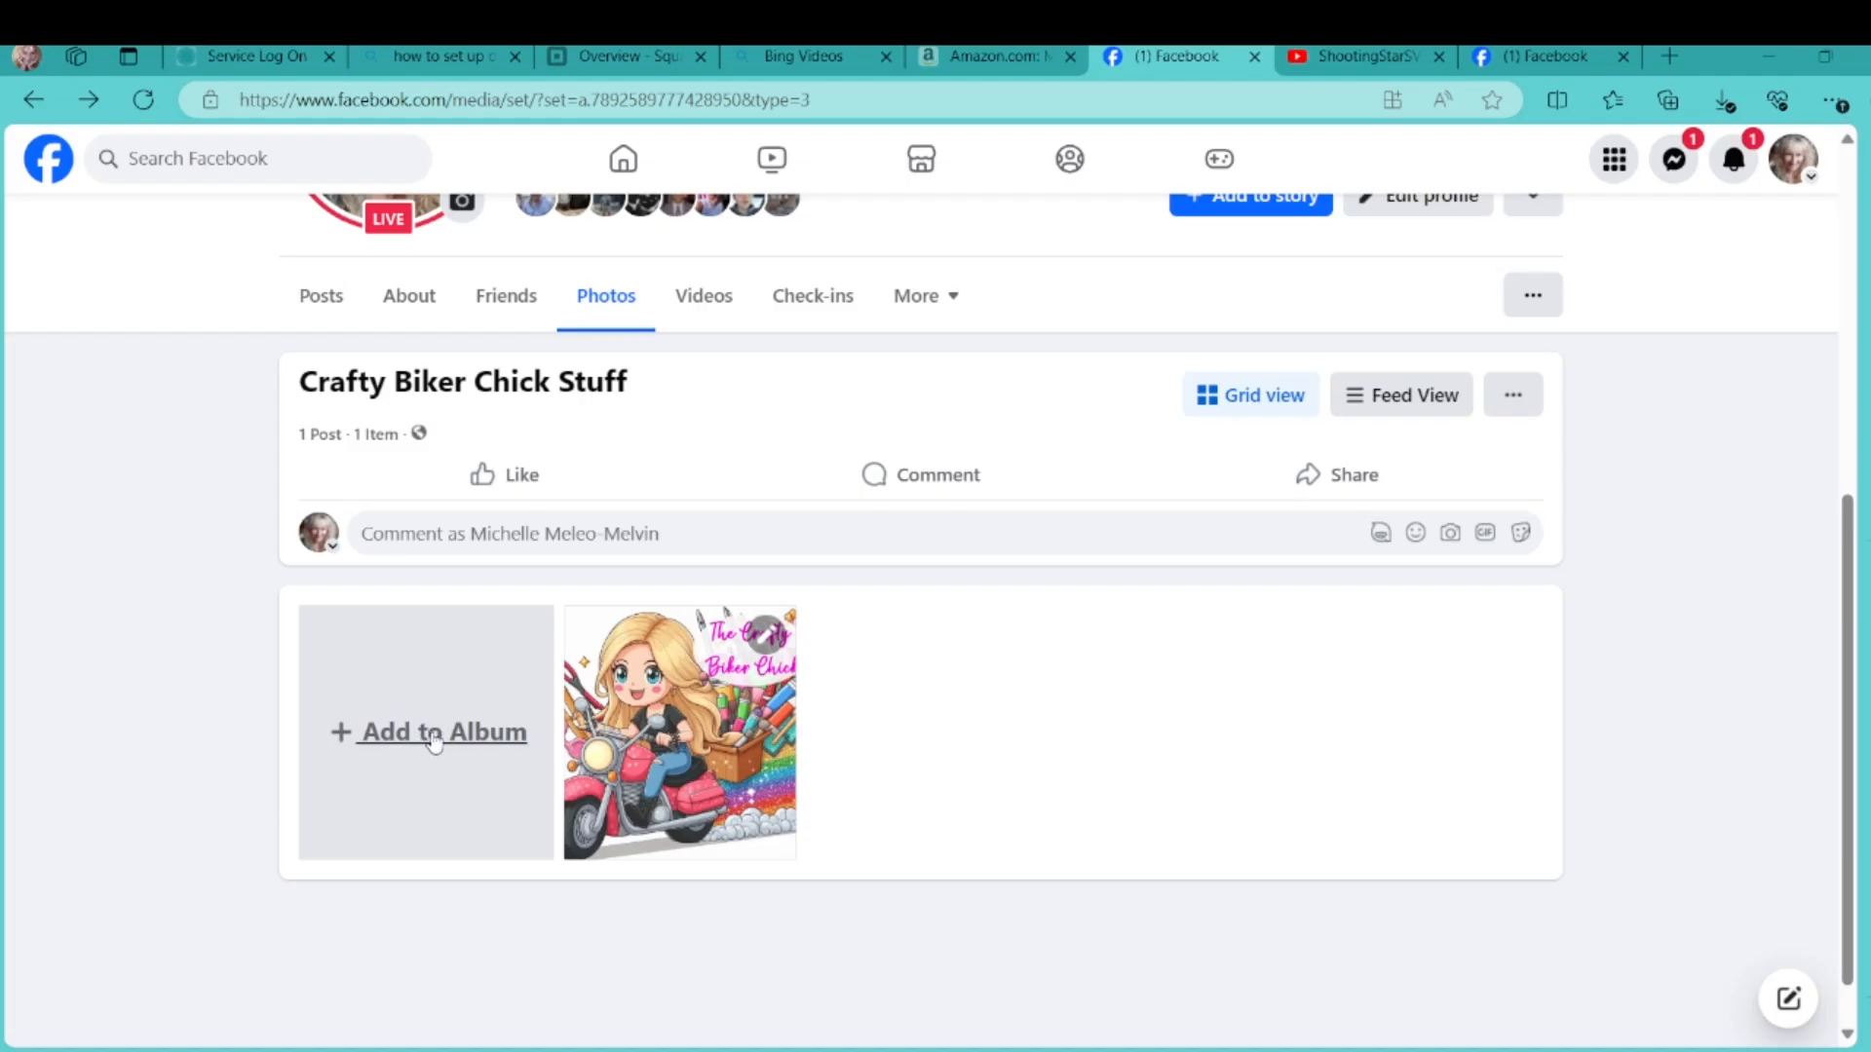
click(435, 737)
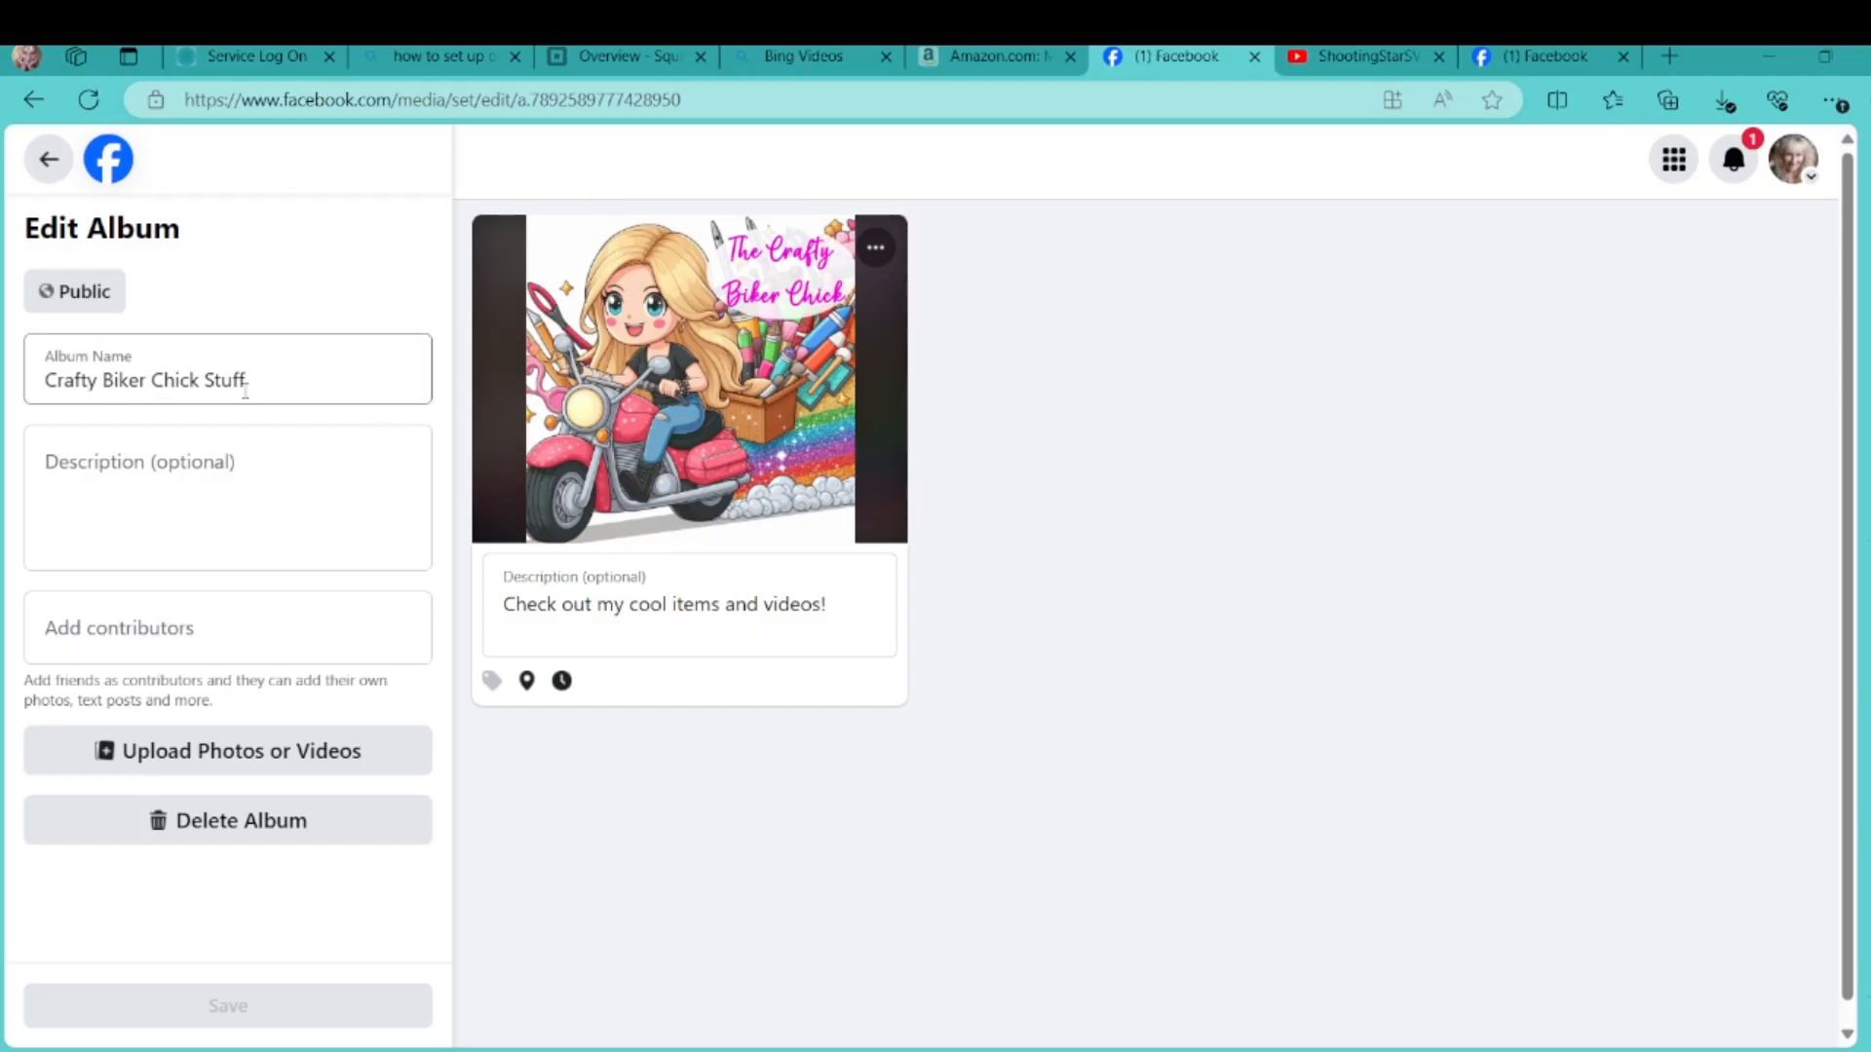
Enter the album description "Here you will find quick links to my Crafty Biker Chick Content!"
click(164, 467)
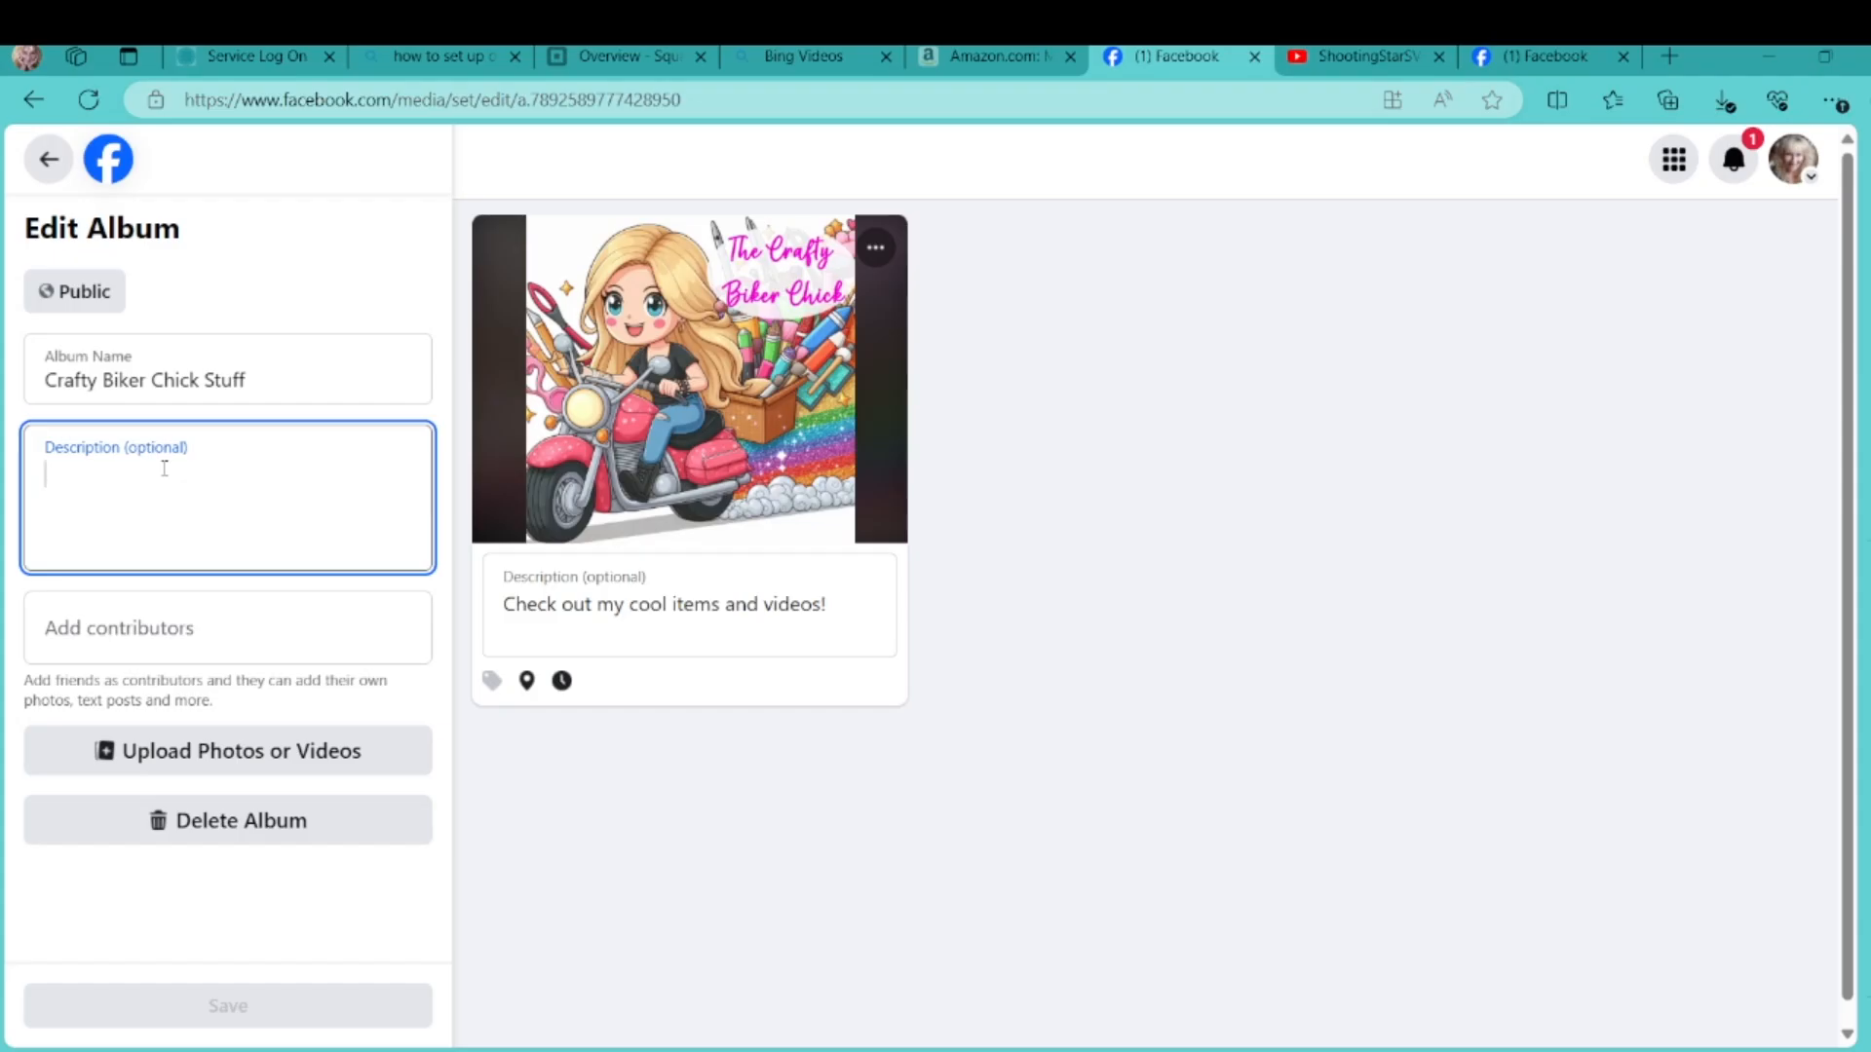
text(Here )
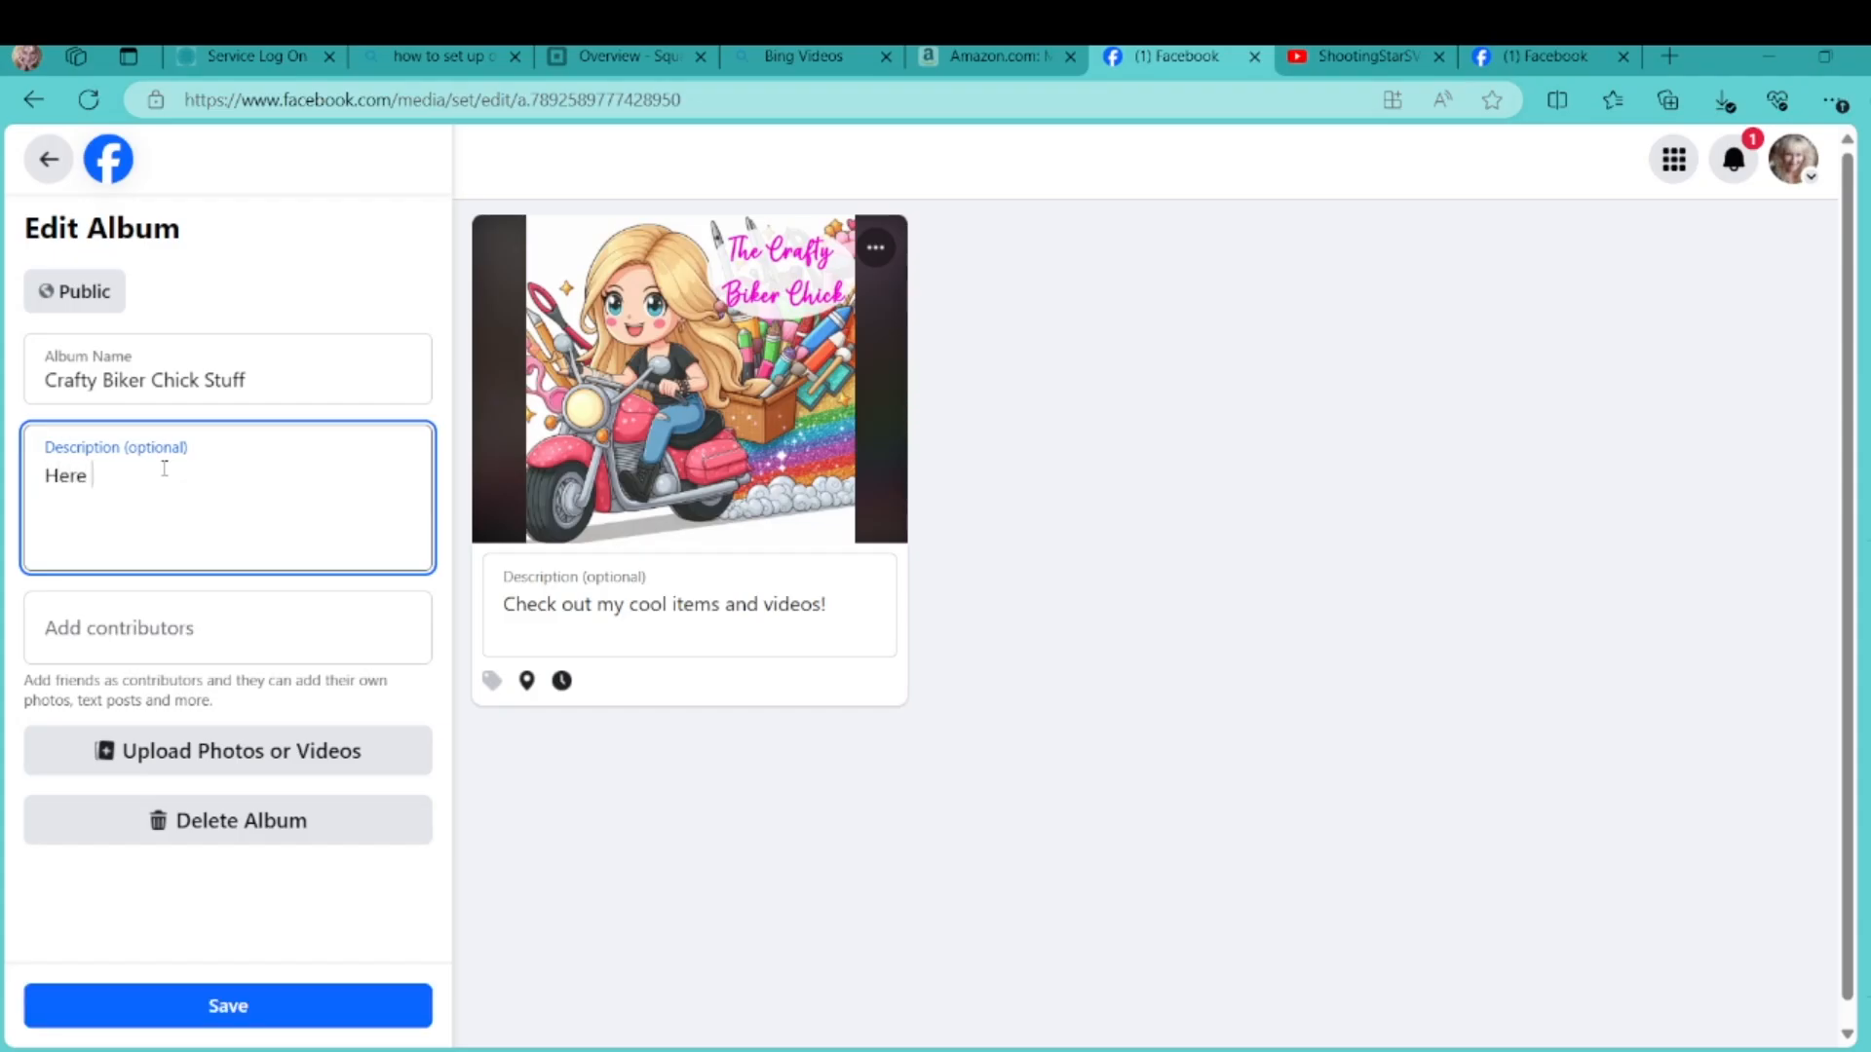
text(you will find quick)
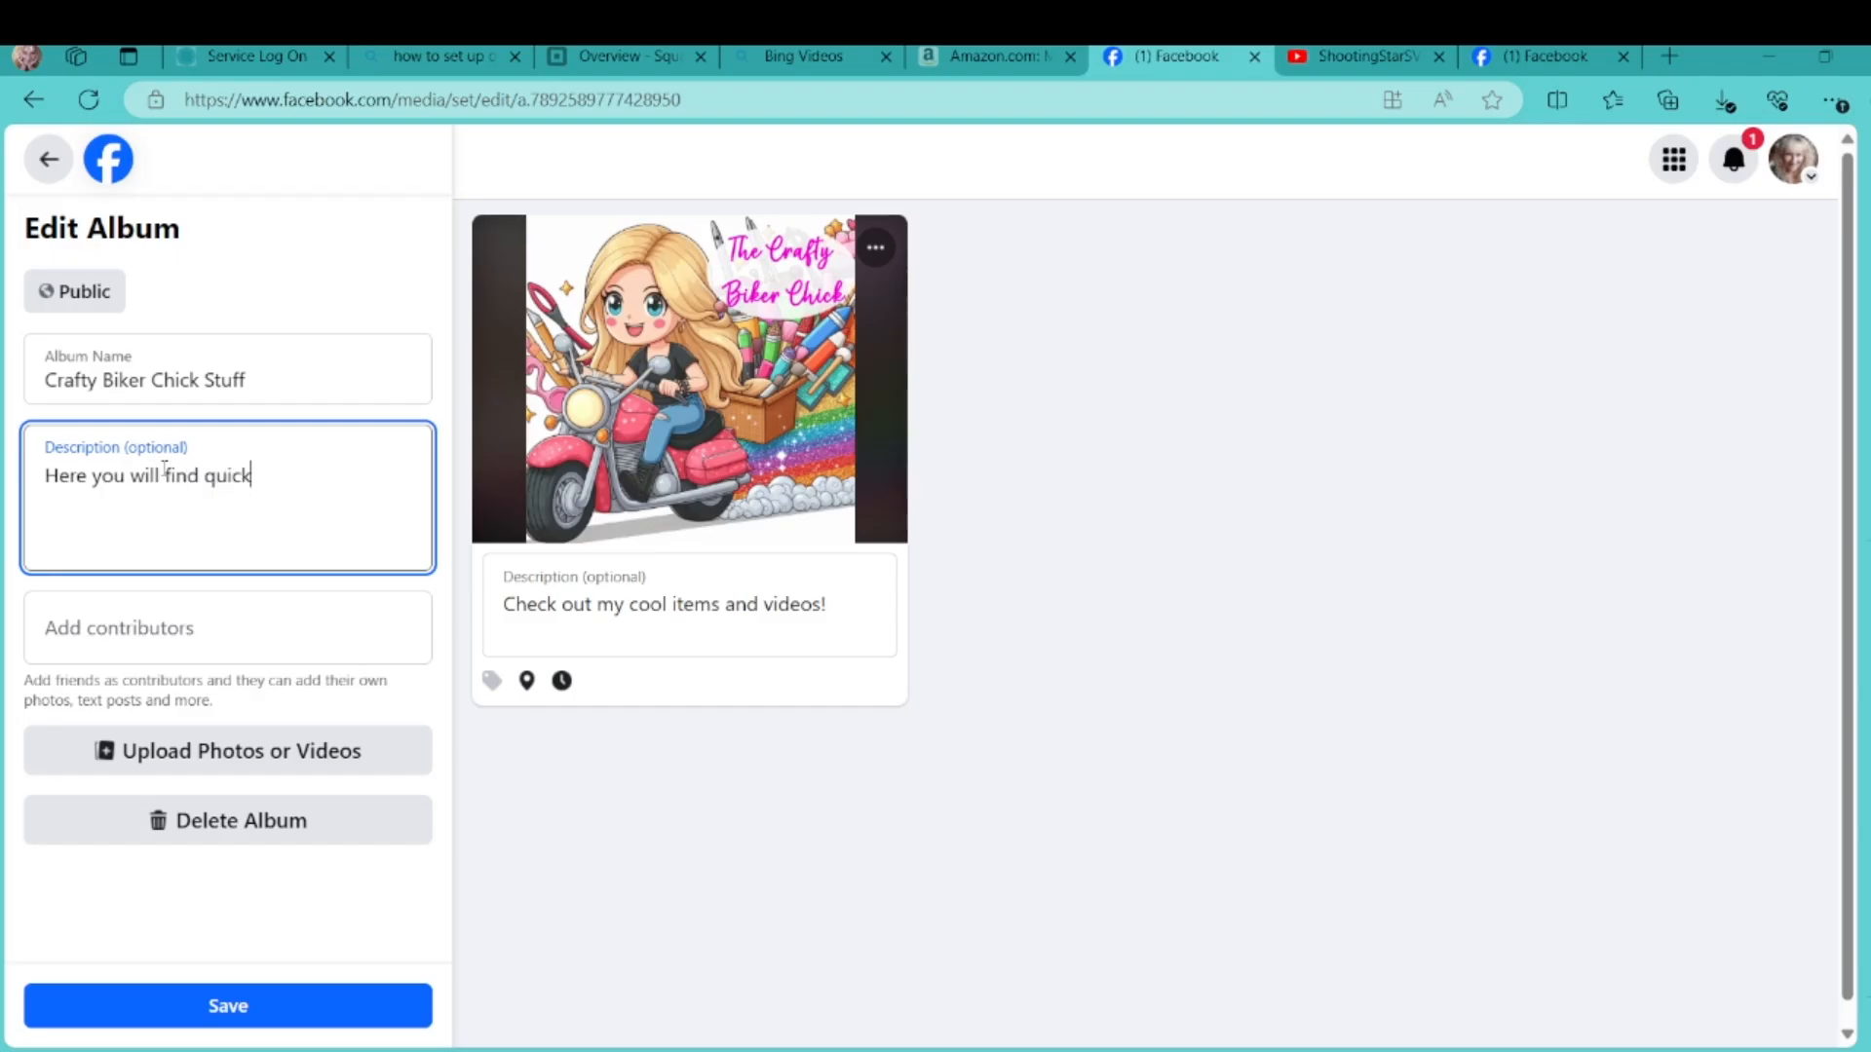
text( links to )
text(,y)
text(my)
text( Cra)
text(fty)
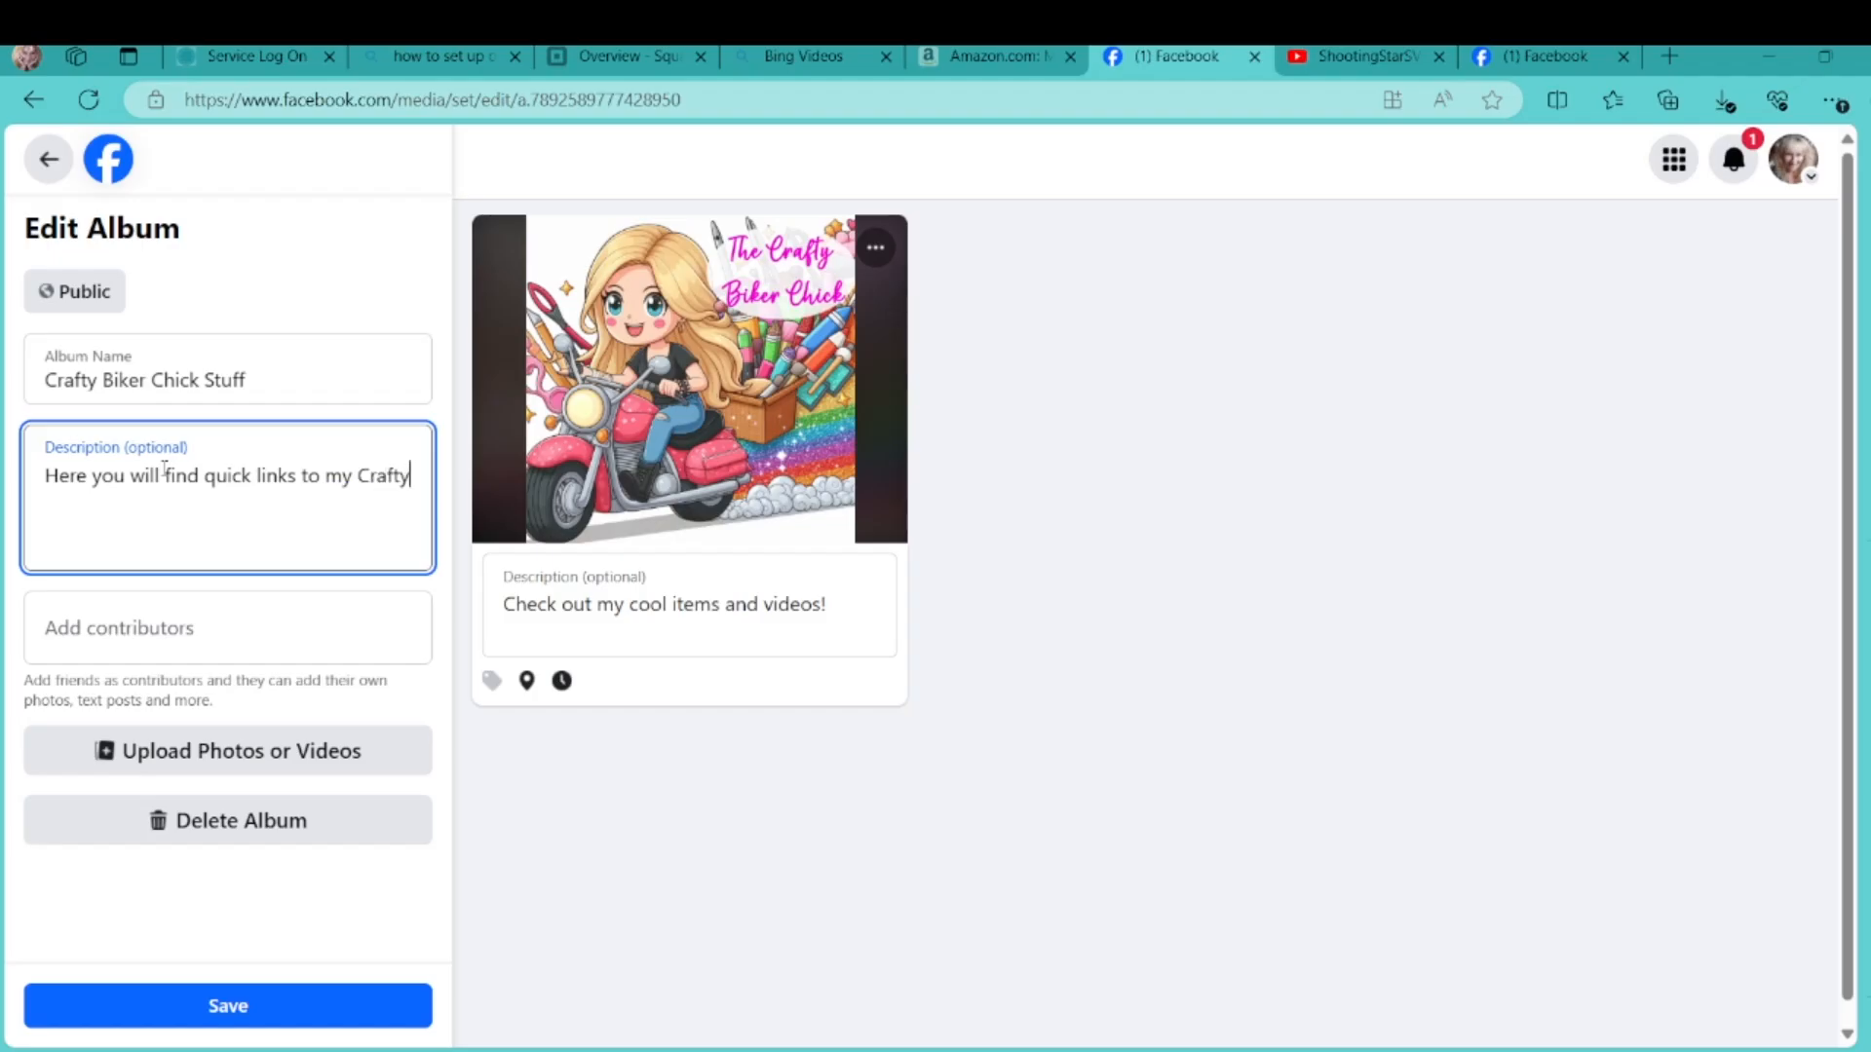
text( Biker Chick Content!)
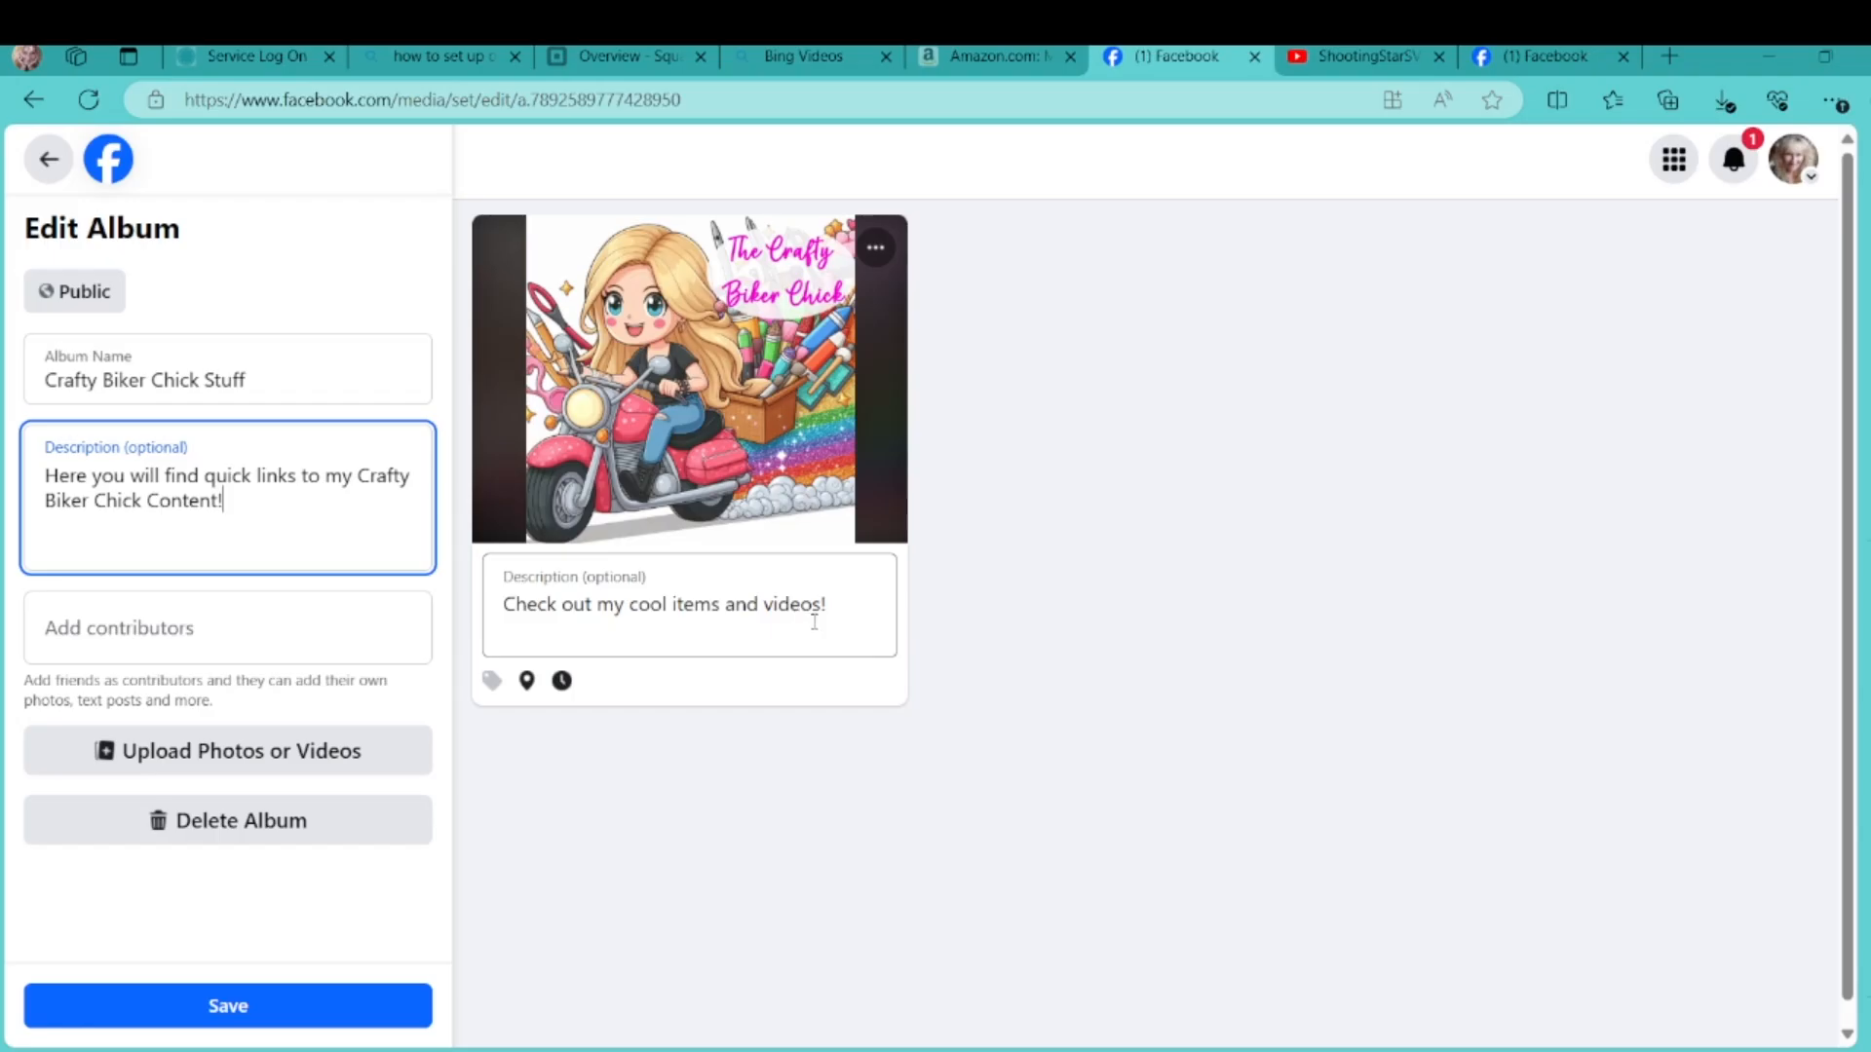
Open Facebook's home page in a new browser tab, keeping the album editor open
click(844, 607)
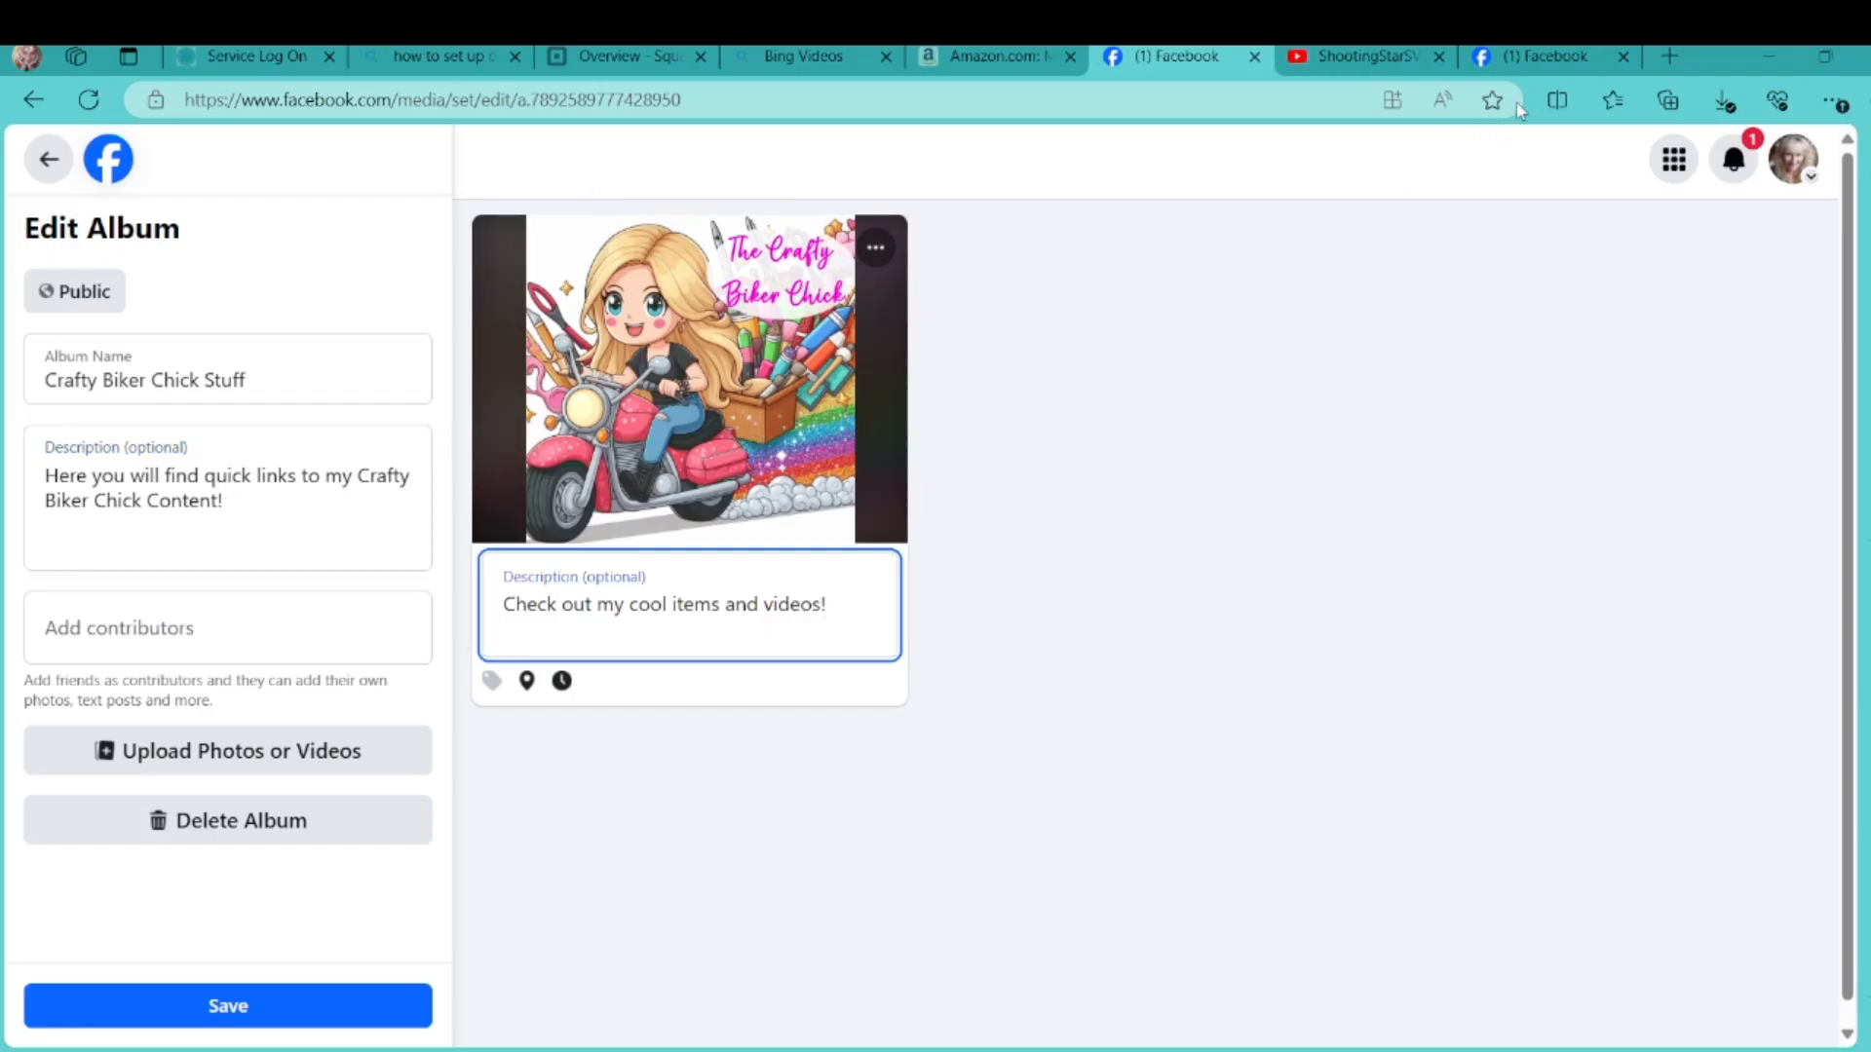
click(1540, 58)
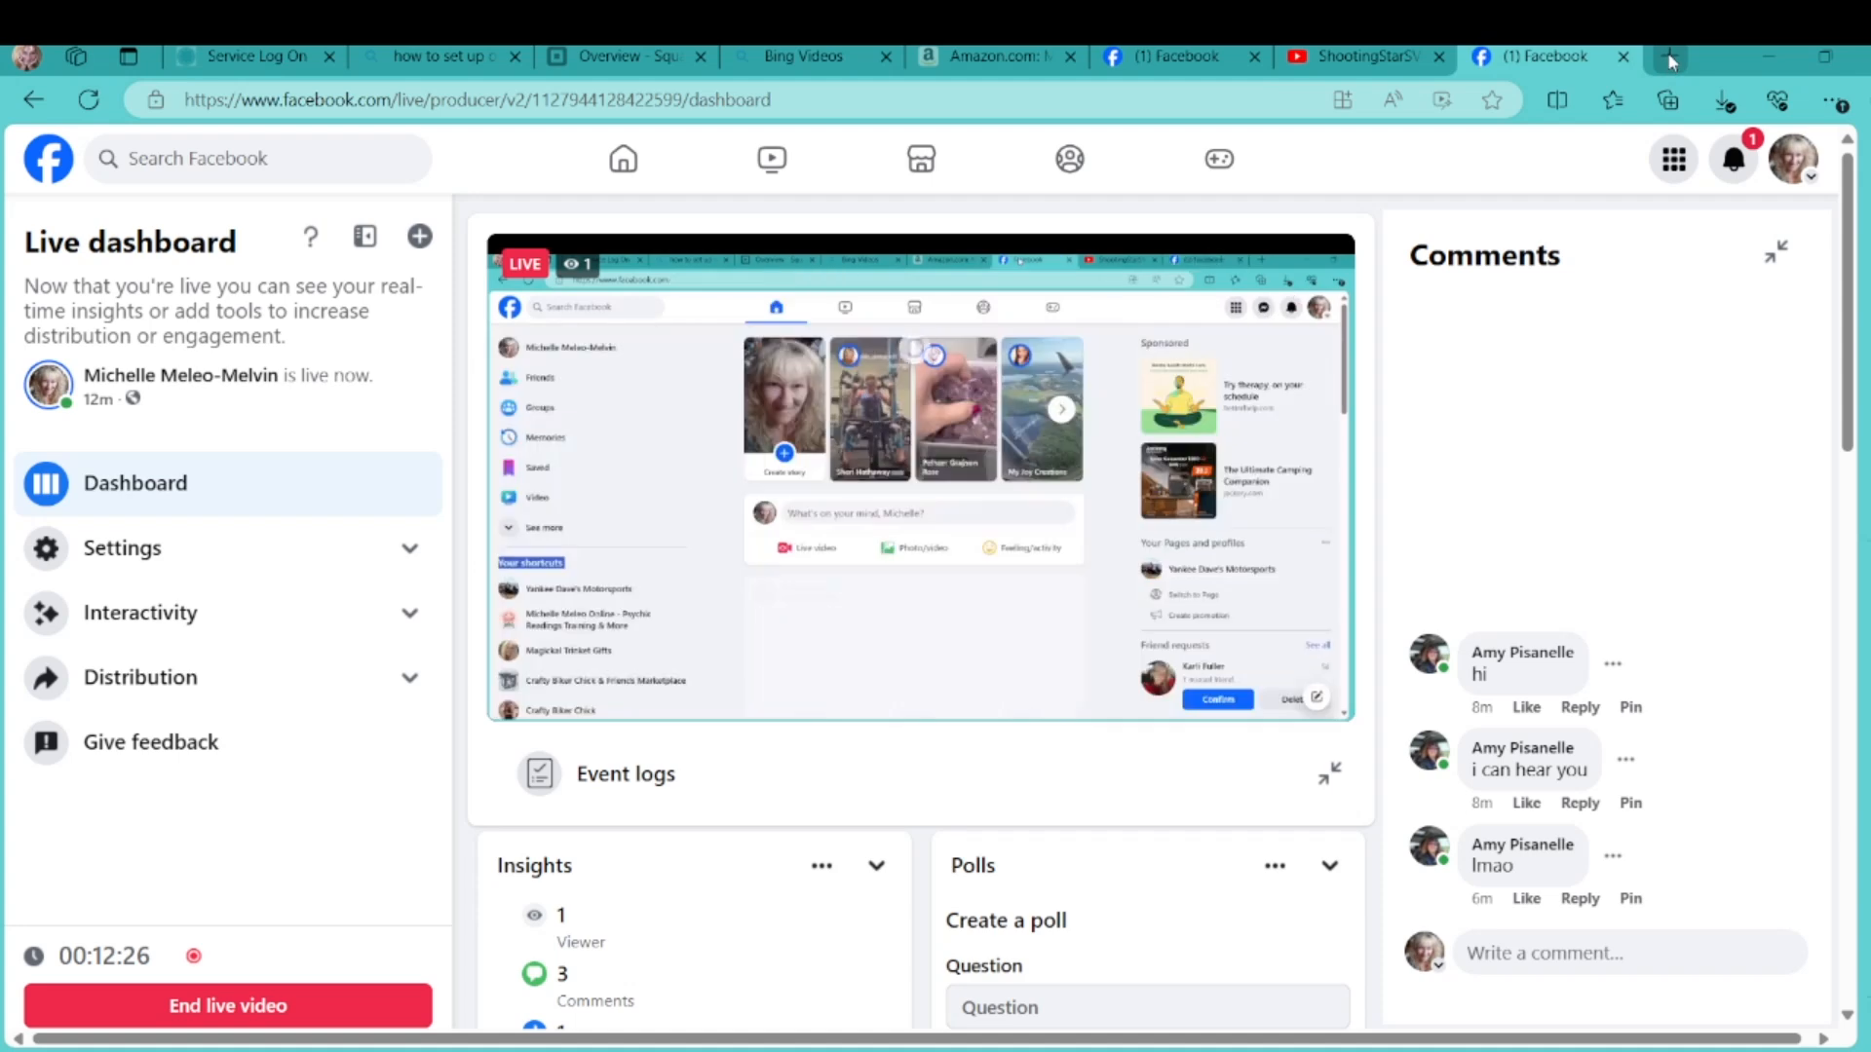
click(1668, 56)
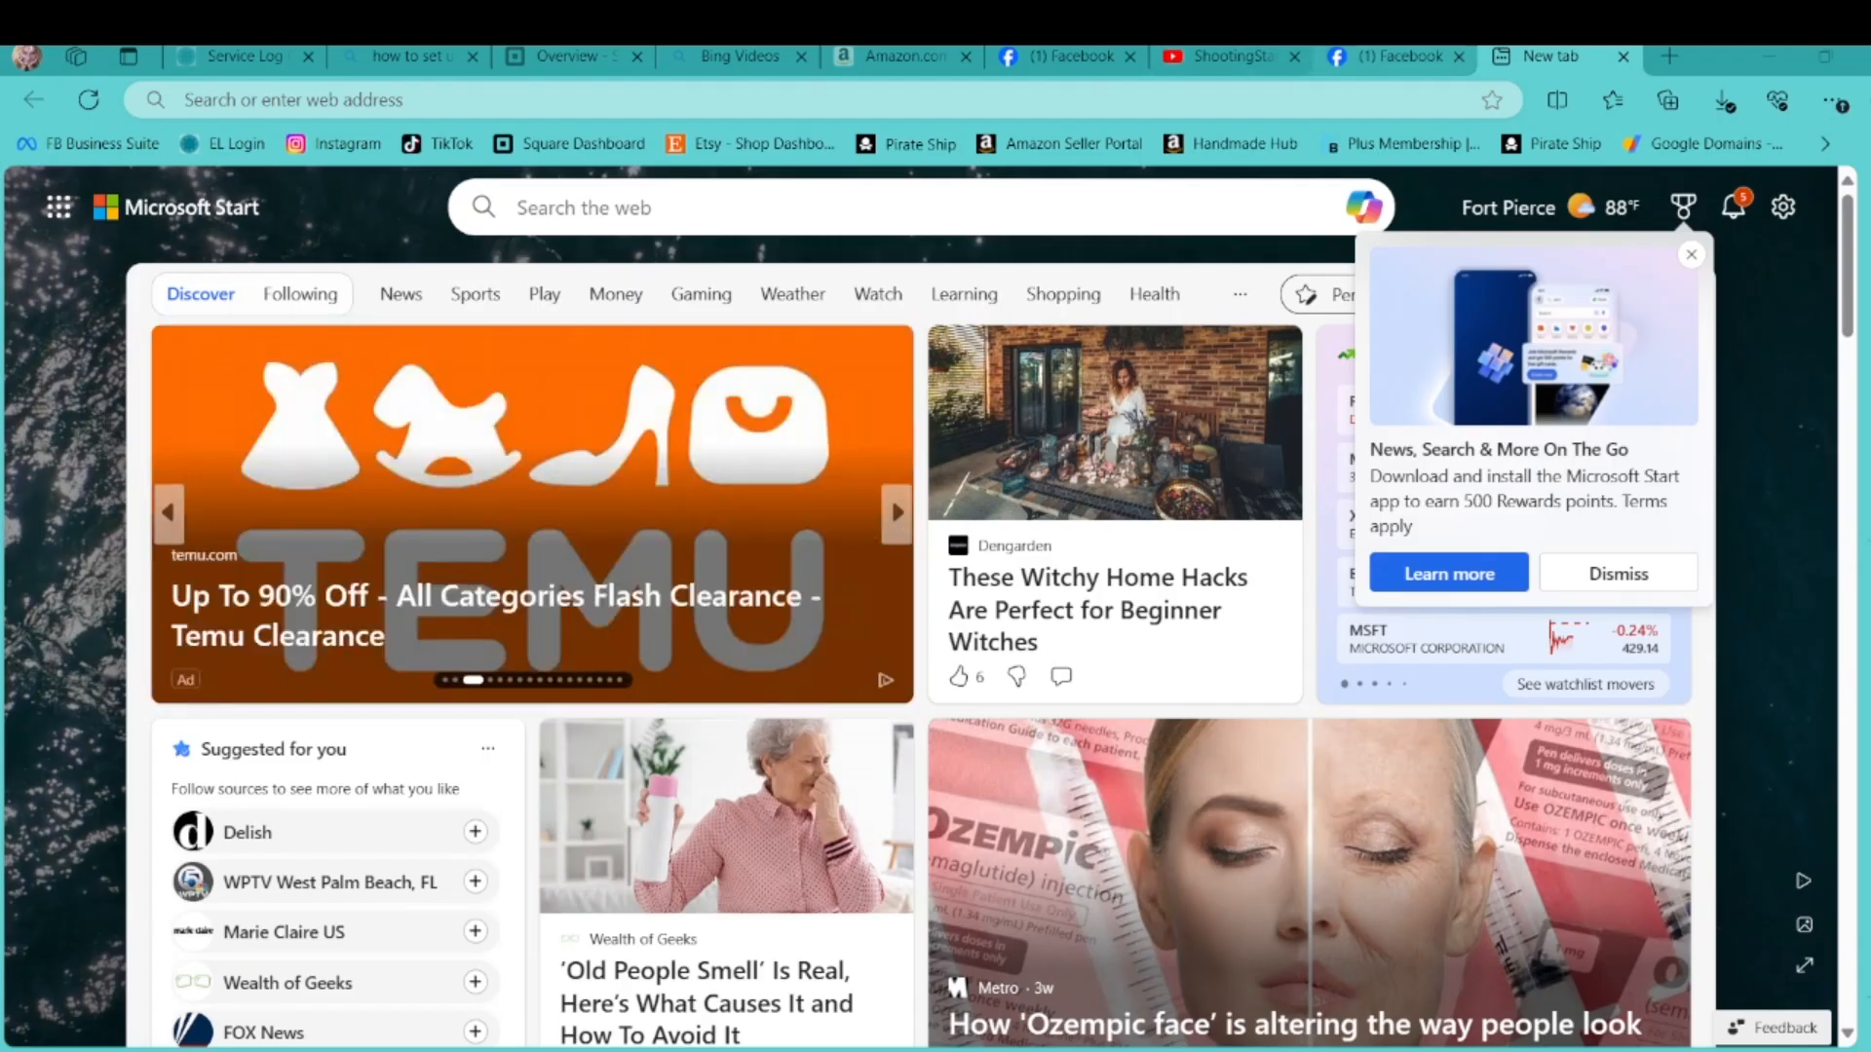
click(1378, 57)
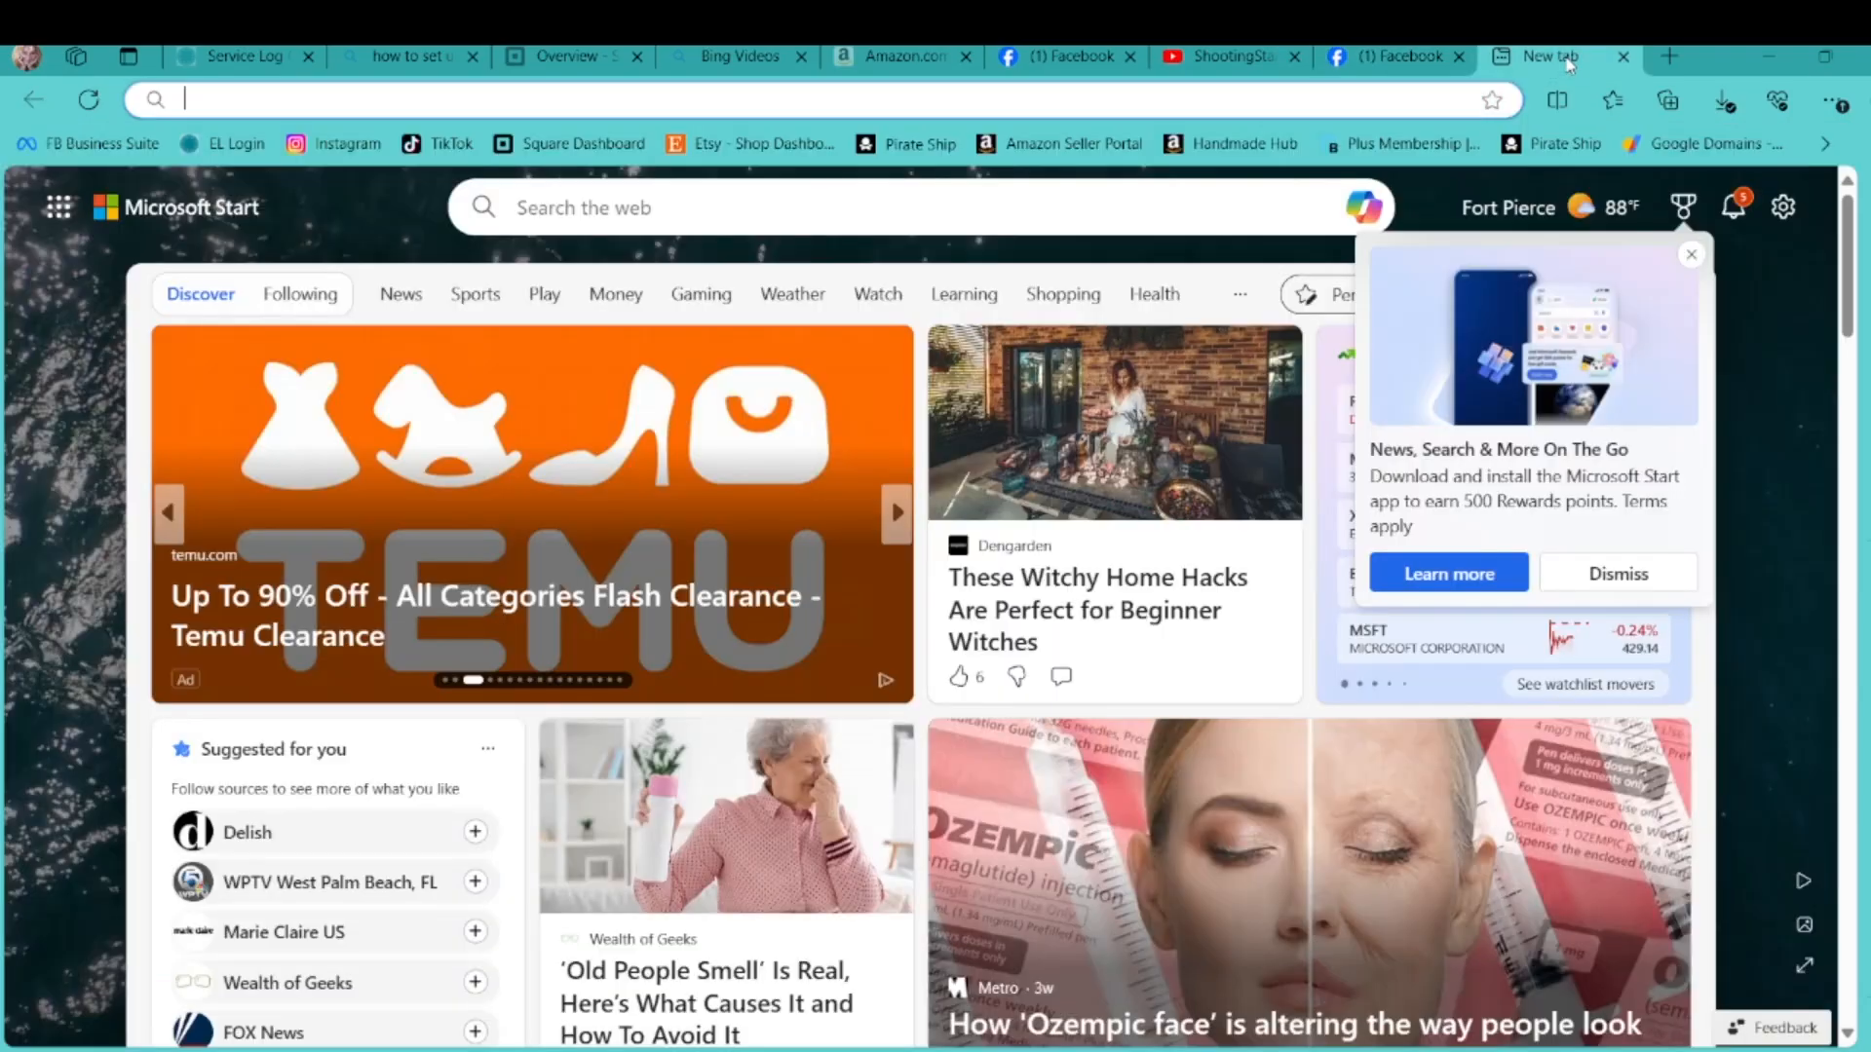
click(1559, 58)
click(1132, 98)
text(facebook)
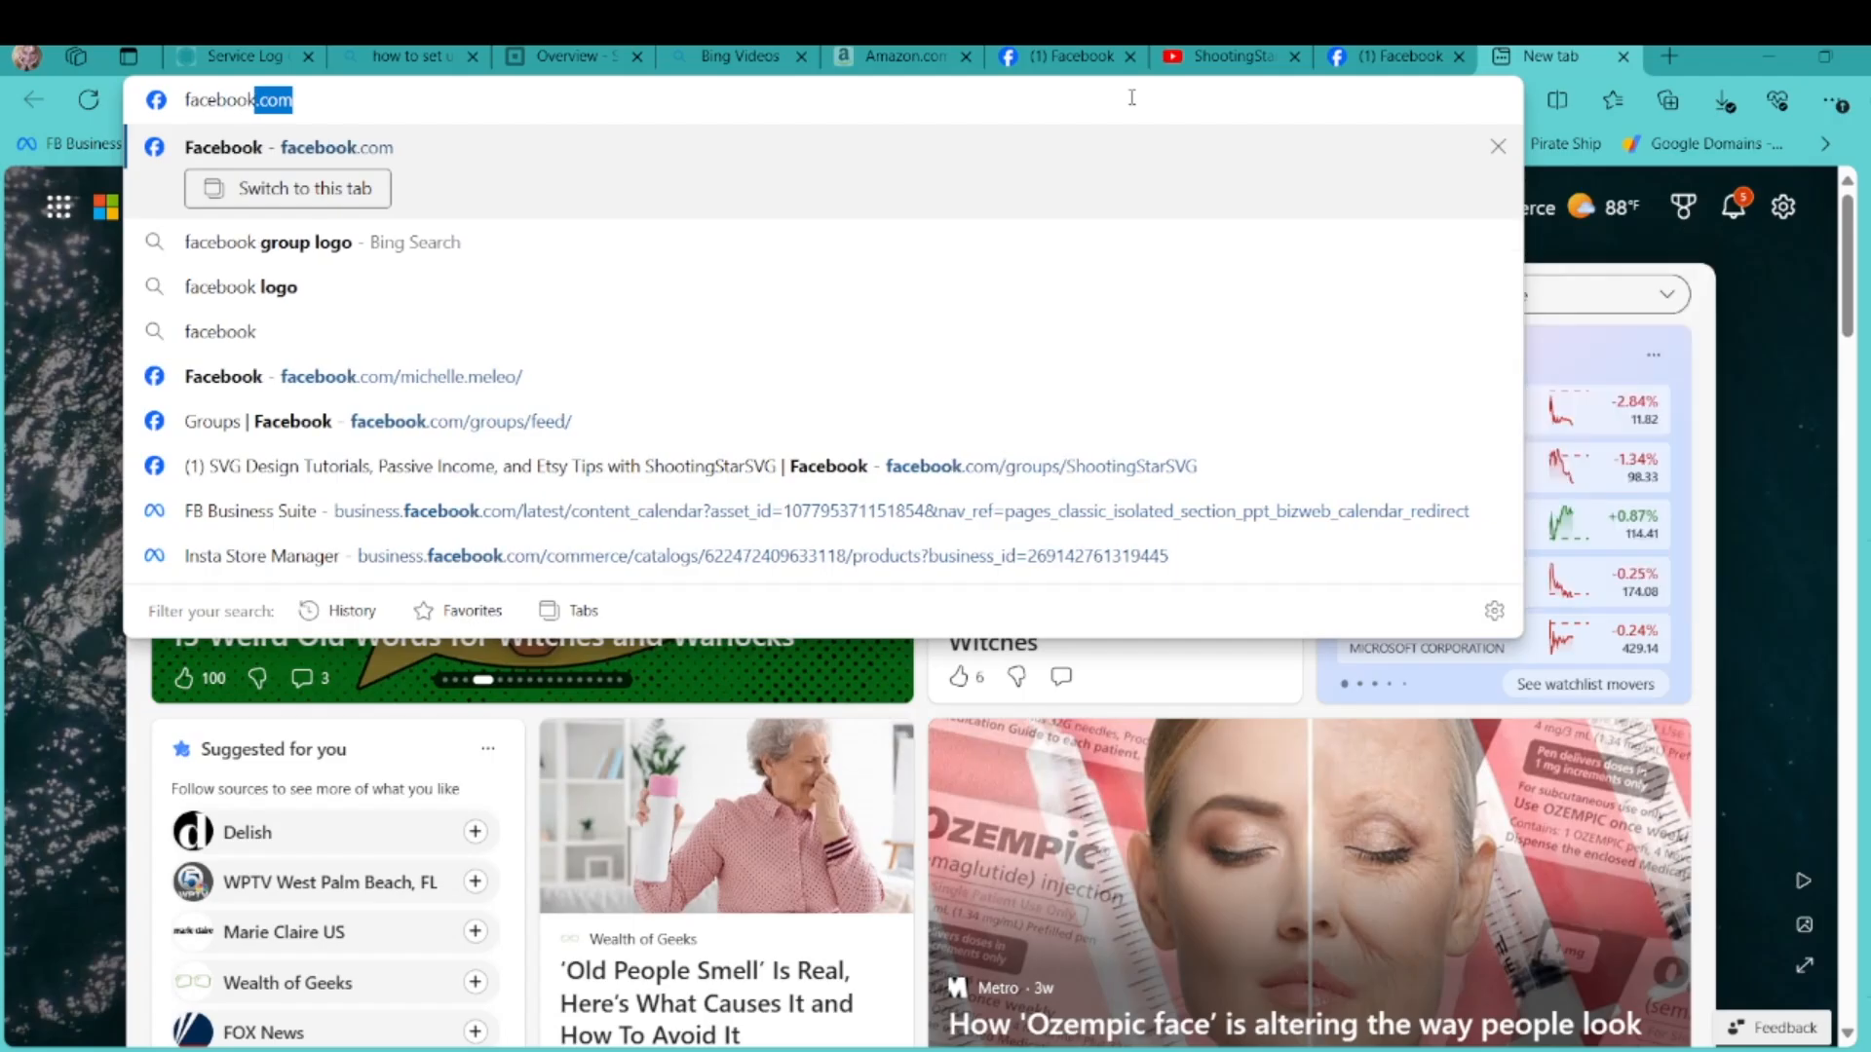
key(Return)
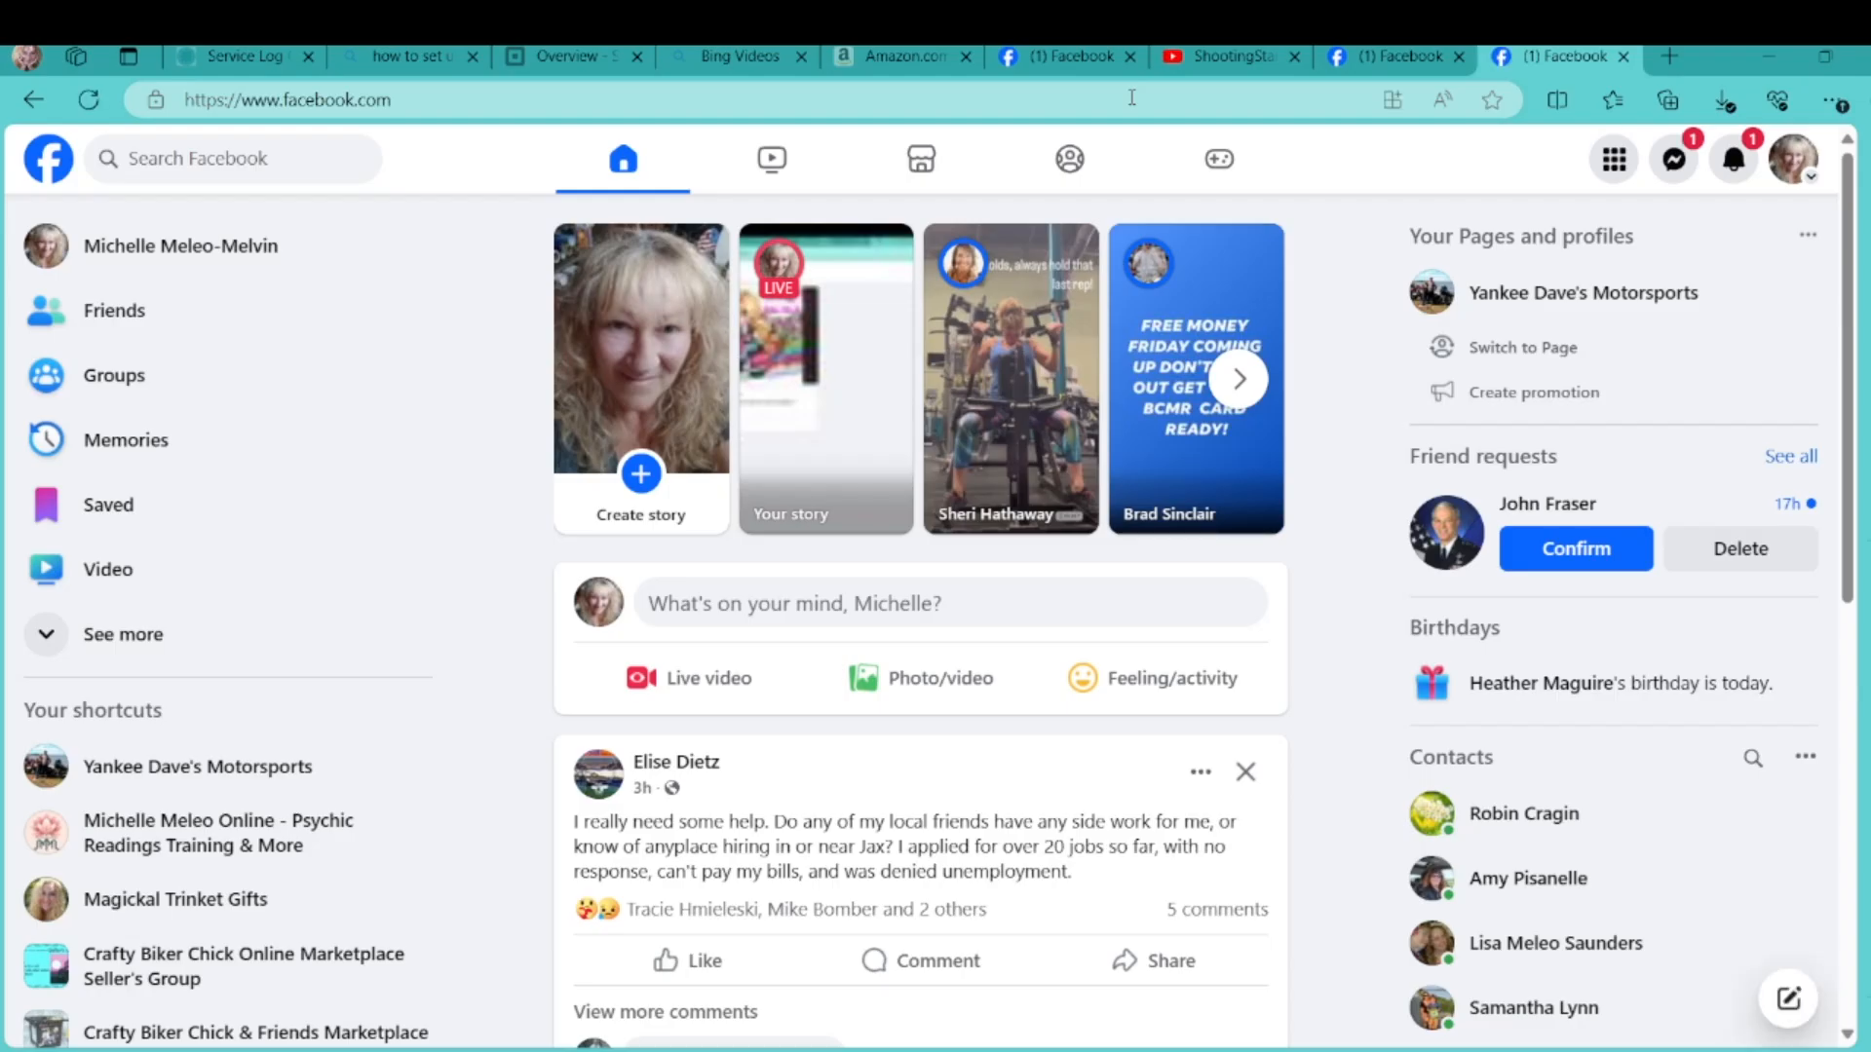
Switch to the Crafty Biker Chick profile, open its page and copy the page's web address
click(1791, 168)
click(1557, 328)
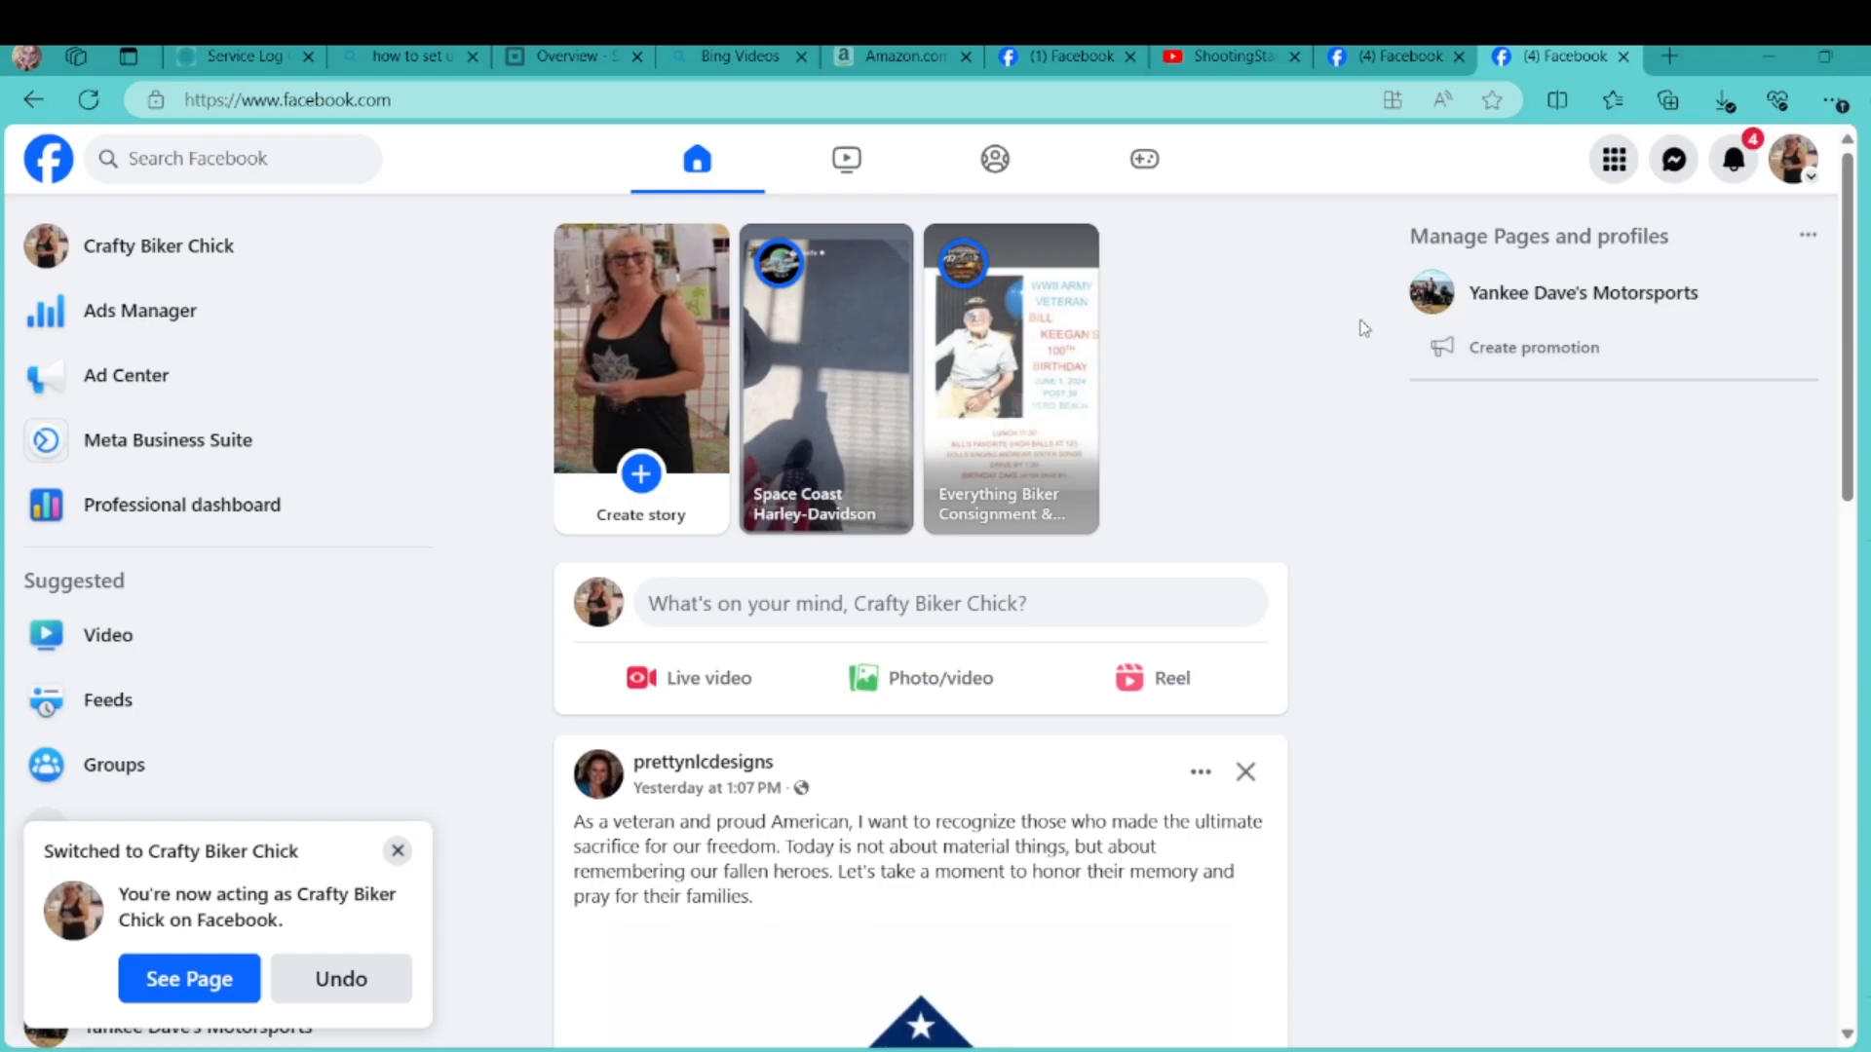
click(156, 248)
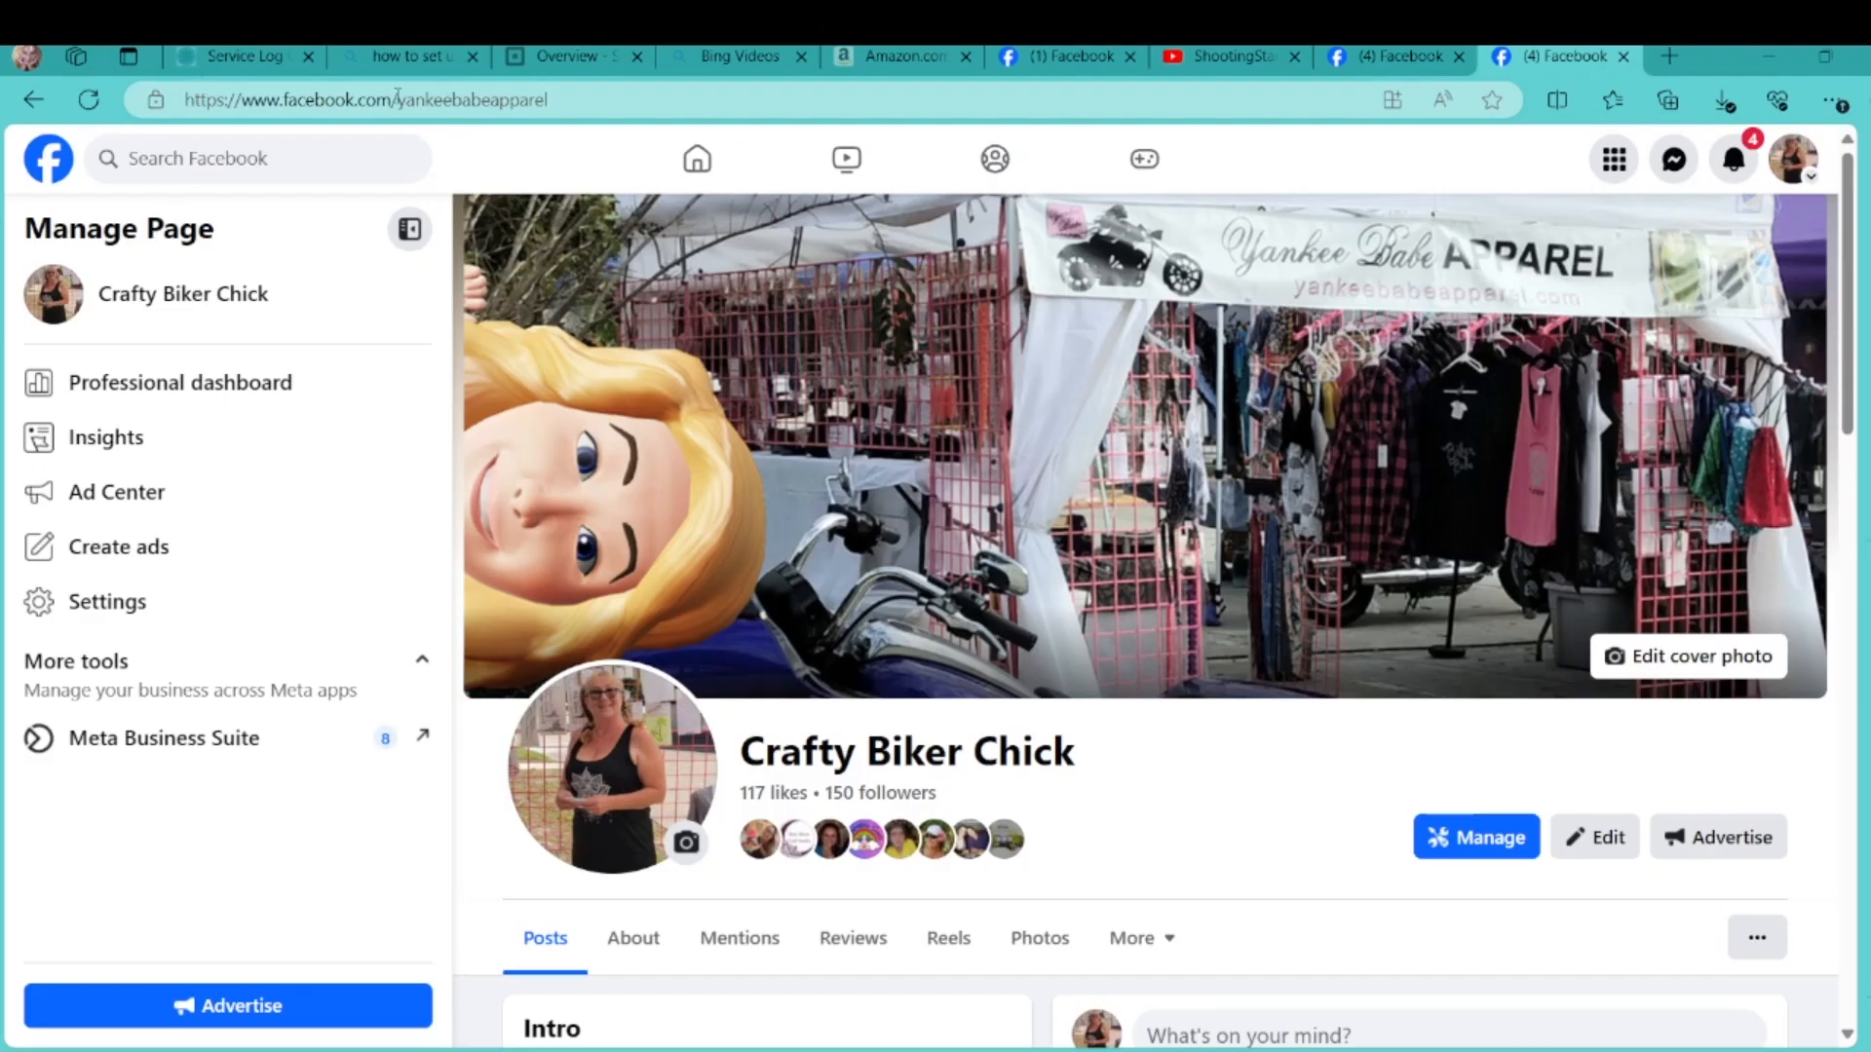
click(385, 95)
key(ctrl+c)
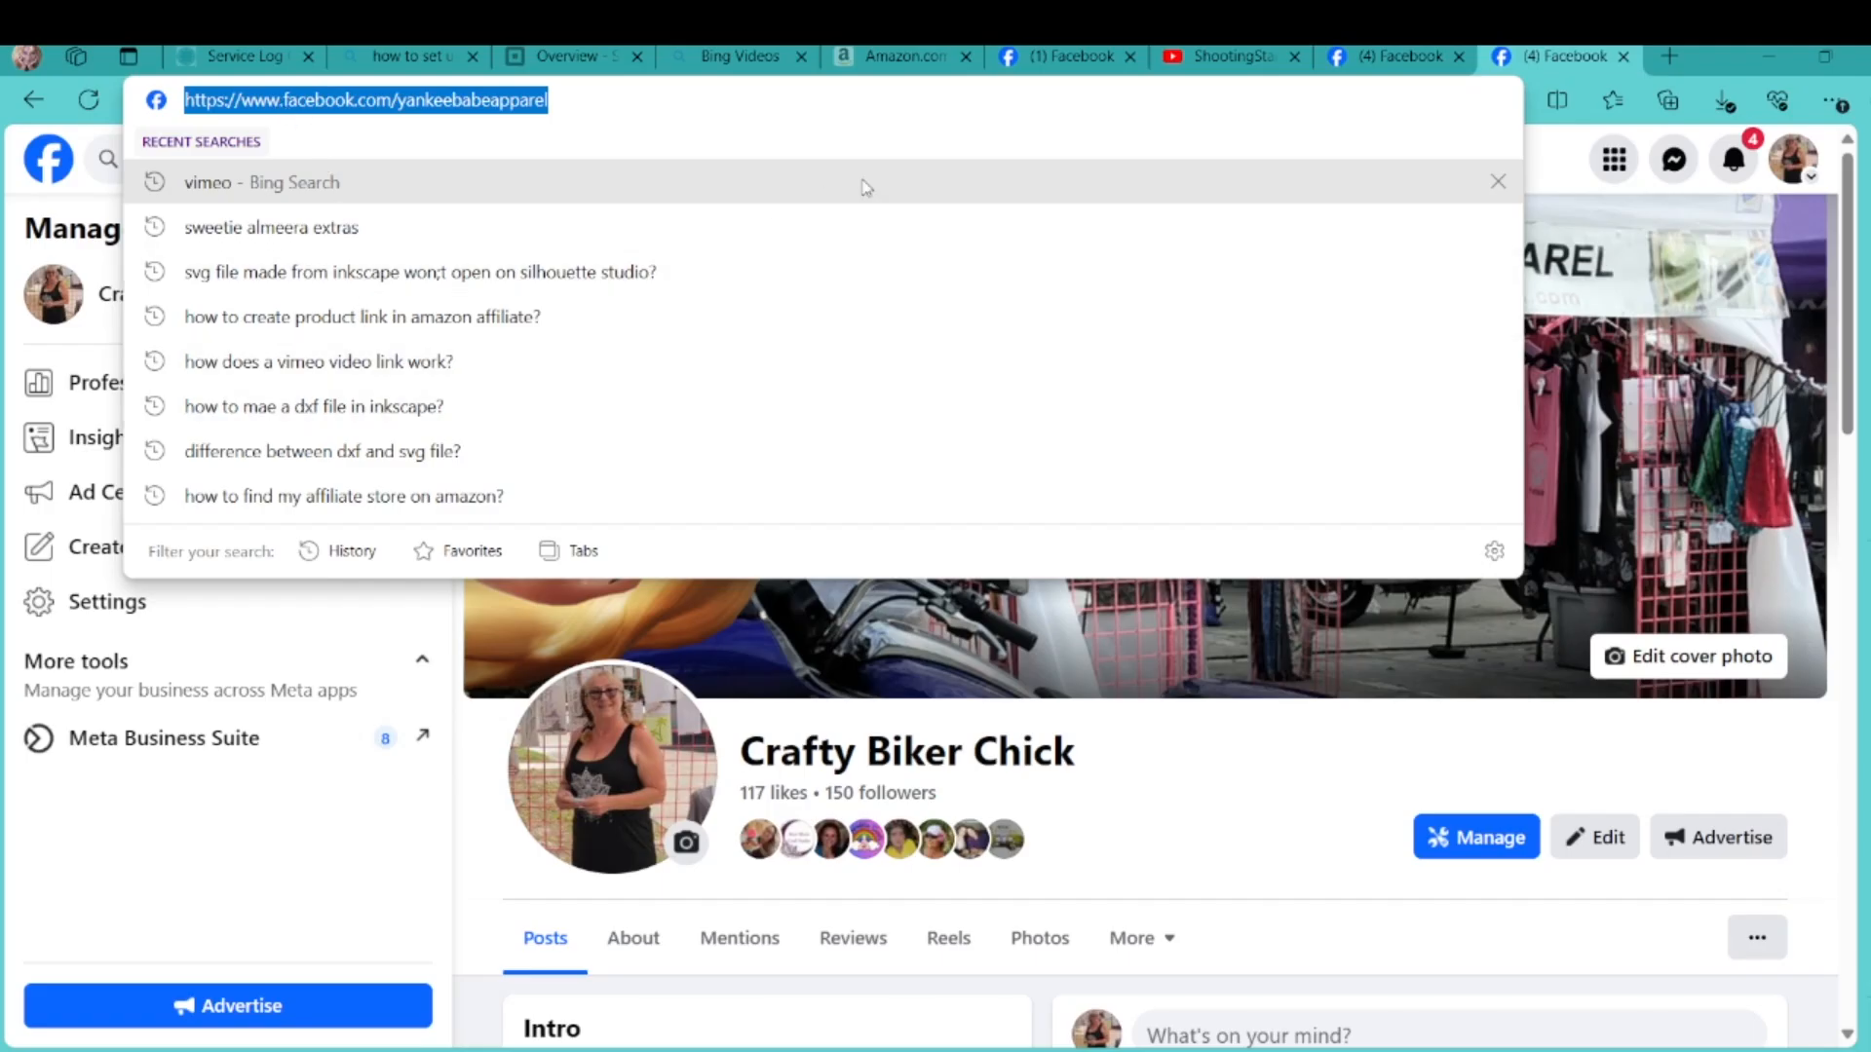
Extend the picture's description with "Be sure to like and follow me here, so you do not miss out on the fun!" and the copied page link
click(1050, 70)
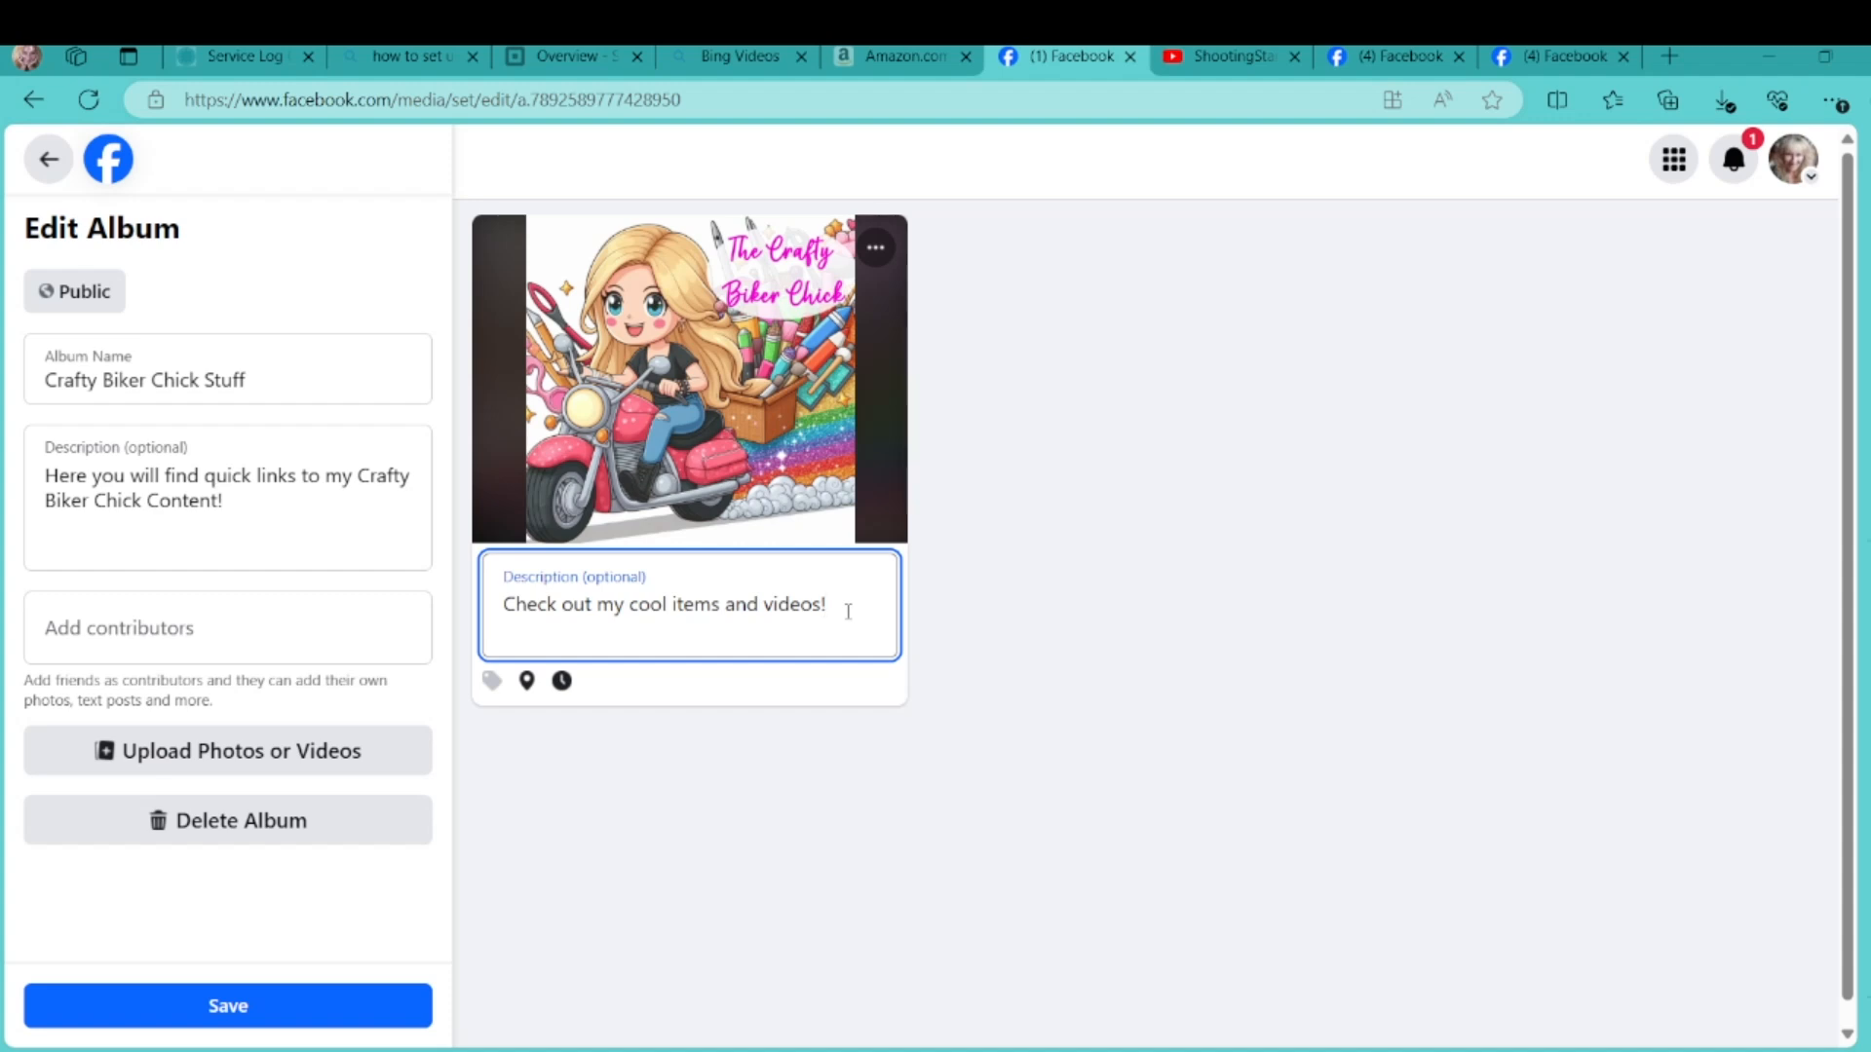
text(Be sure to like and follow me he)
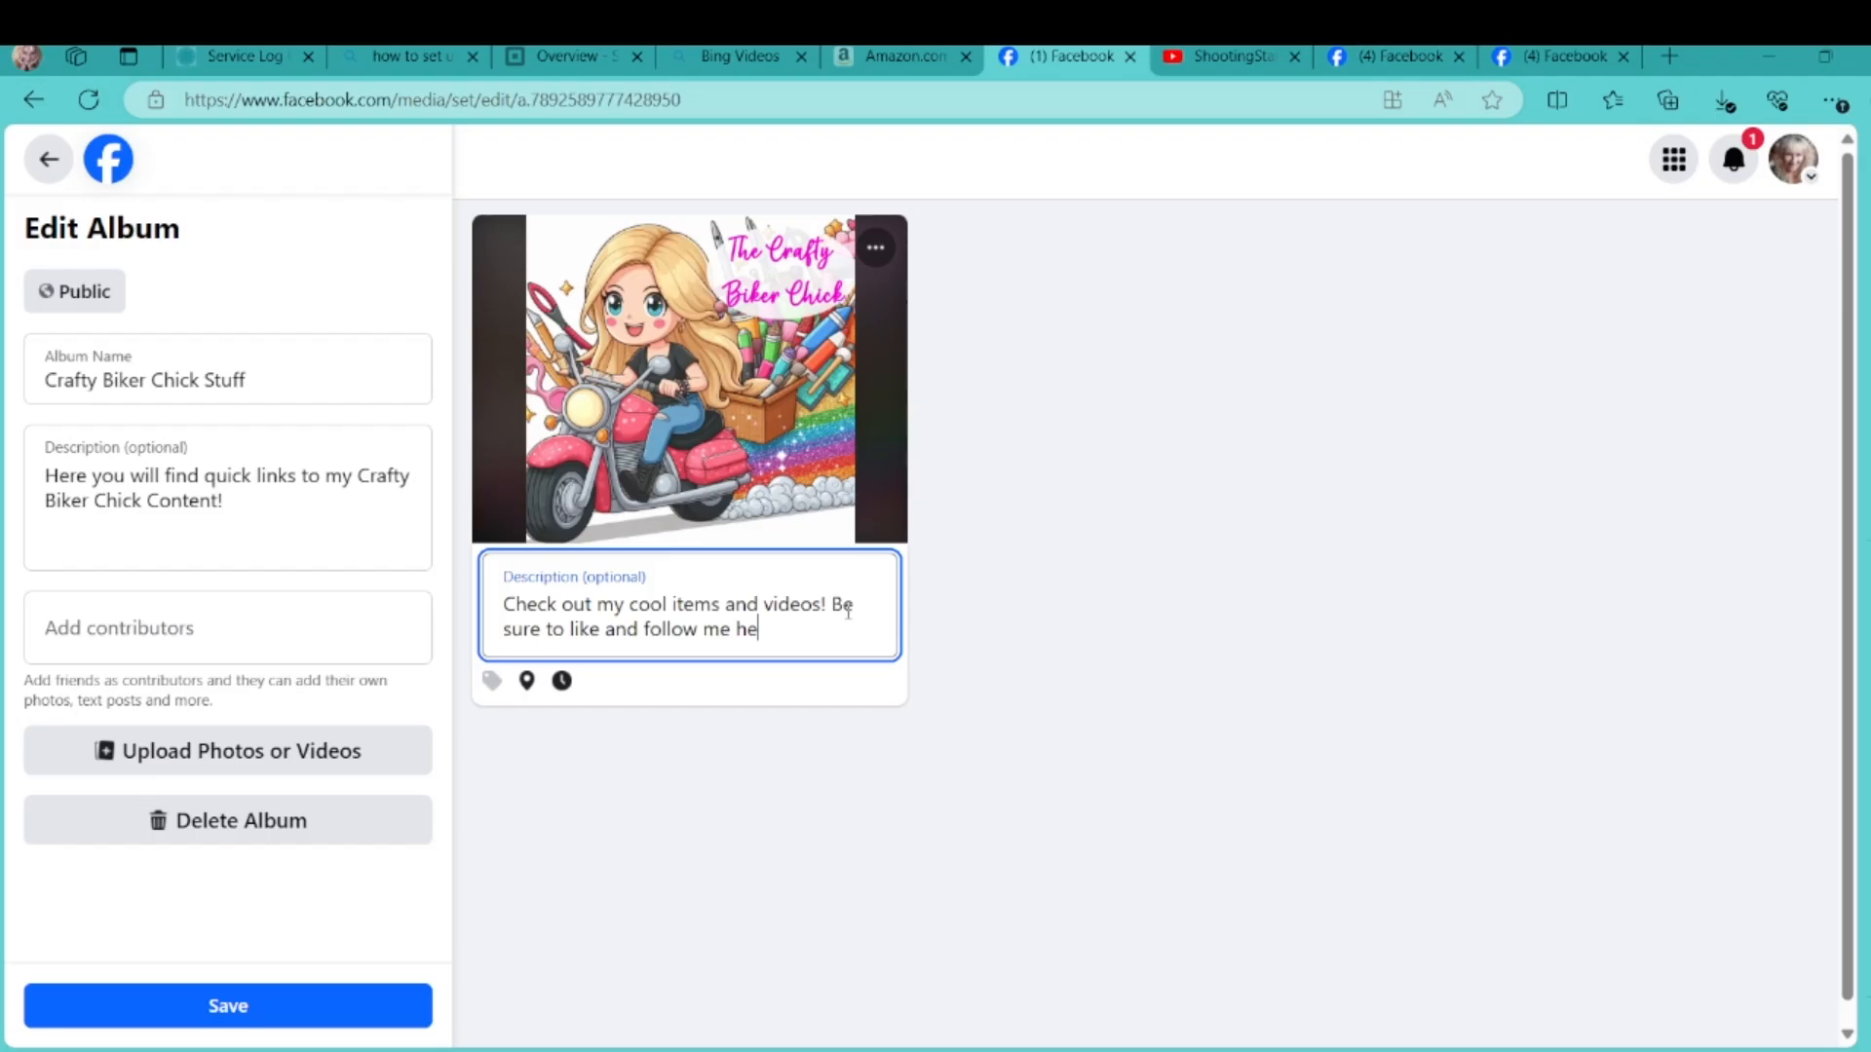
text(re, so you do not miss out on)
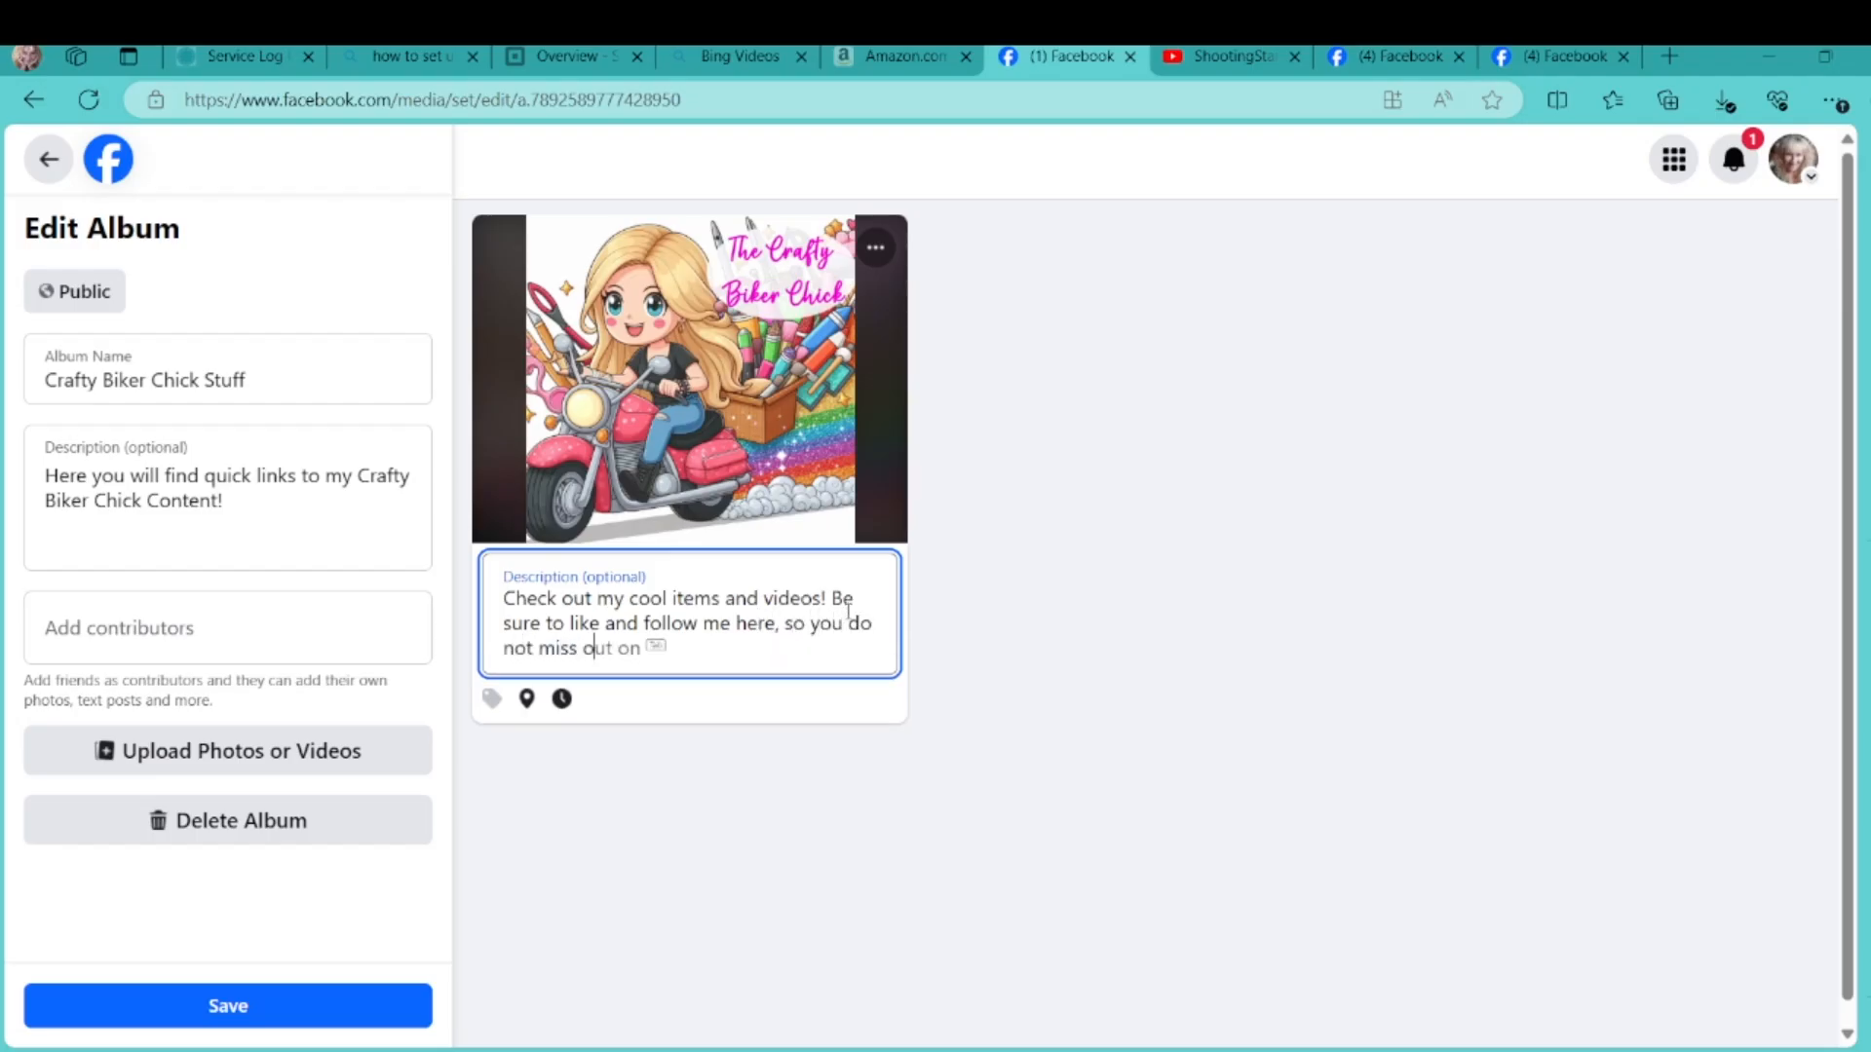
text( the fun!)
key(Return)
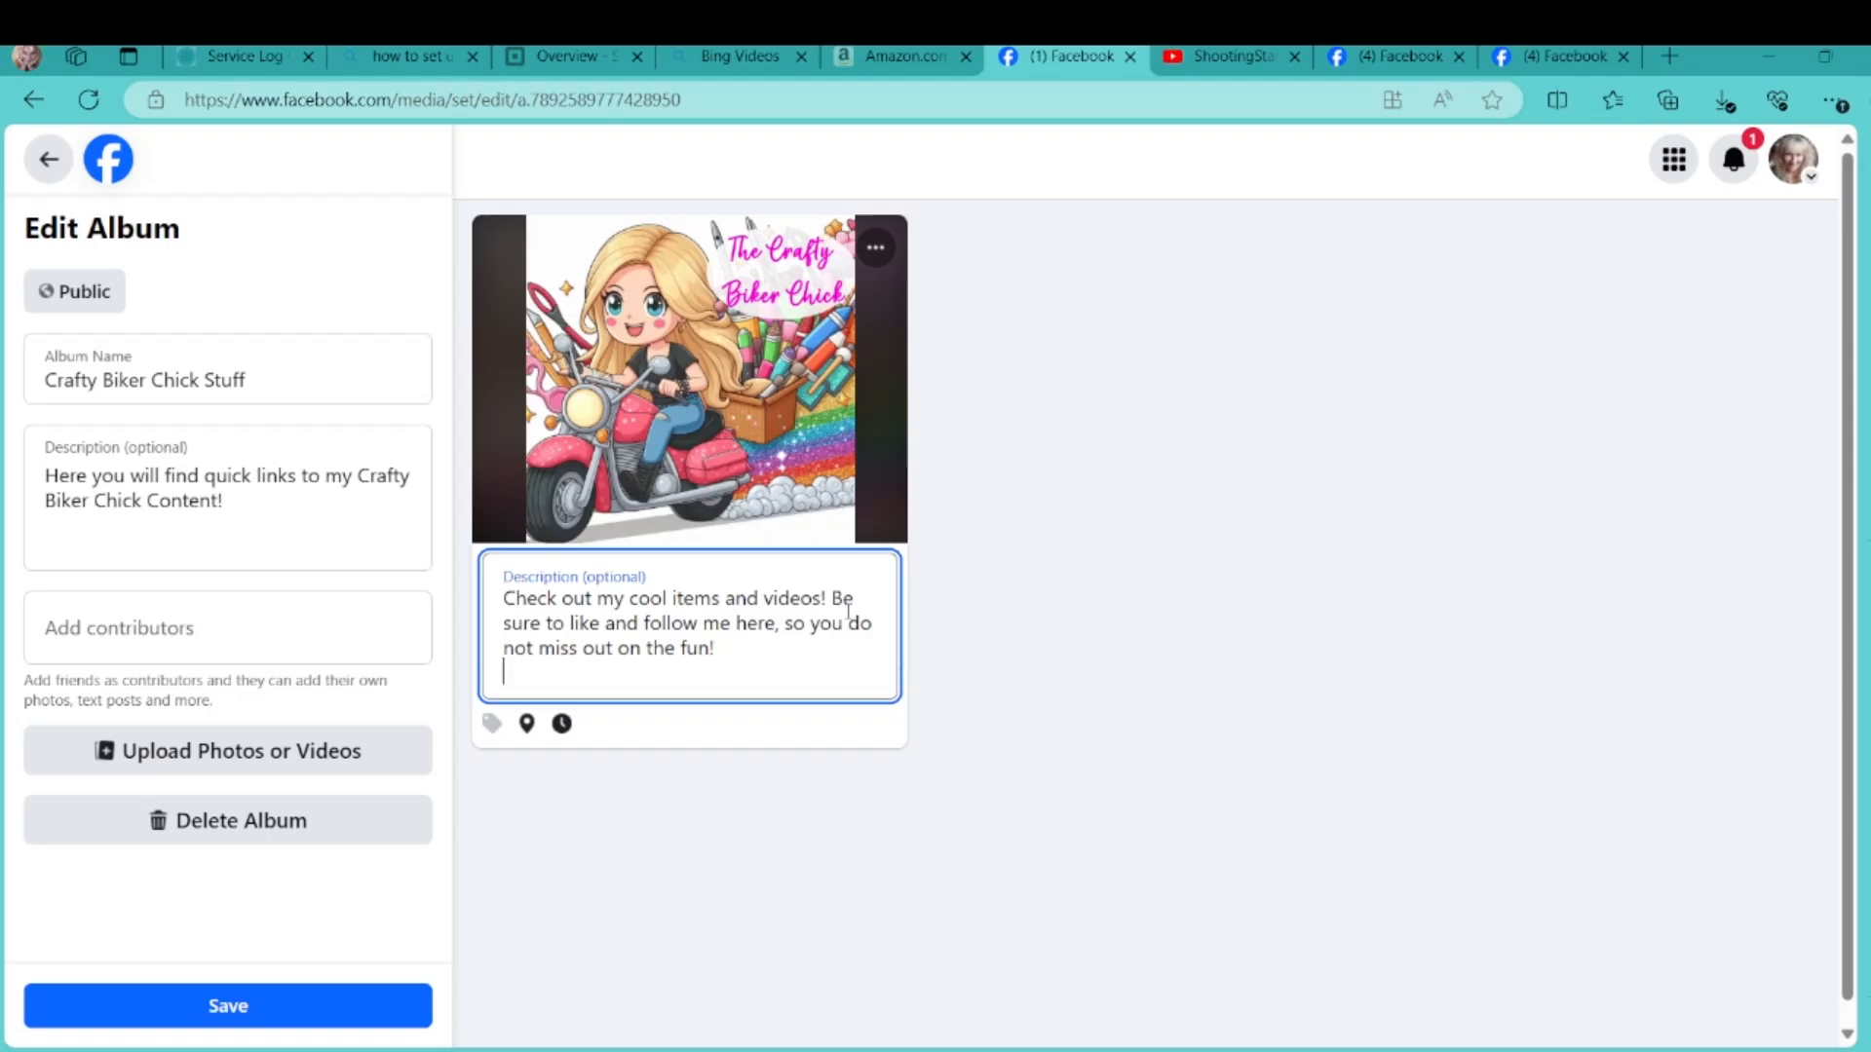
key(ctrl+v)
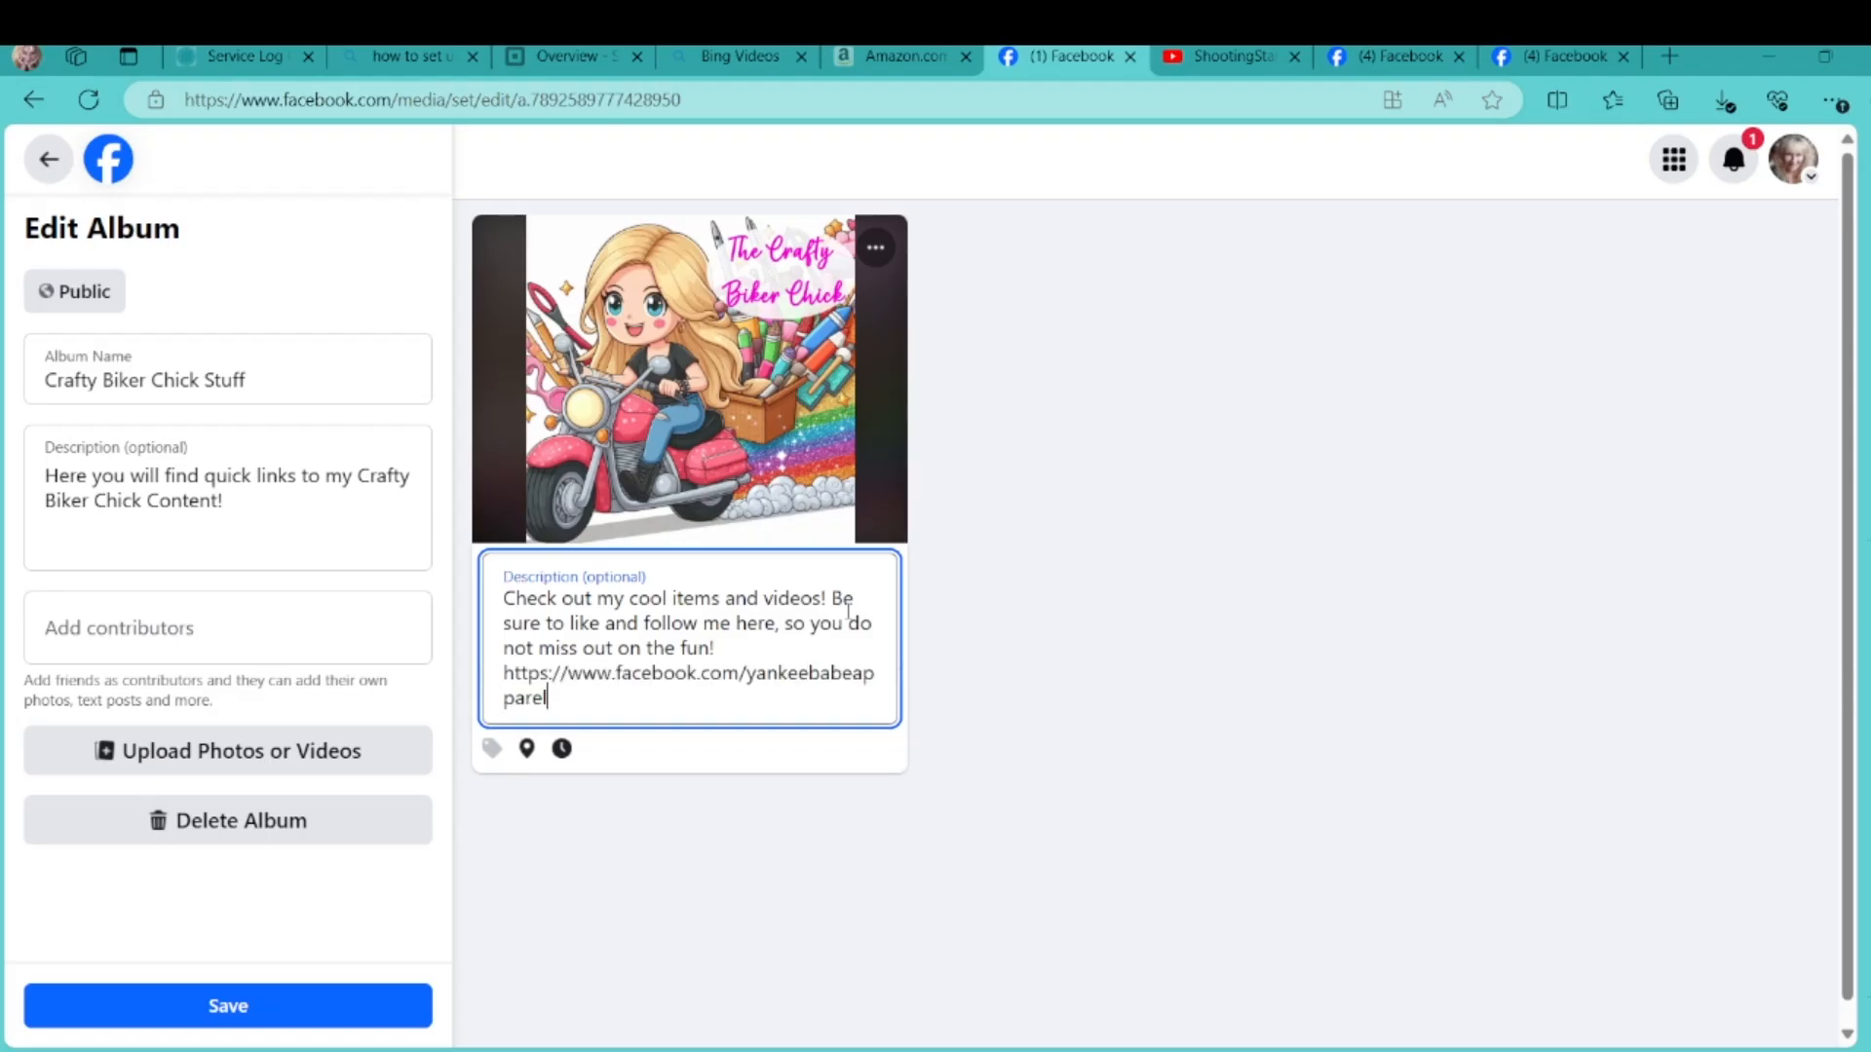
click(286, 1008)
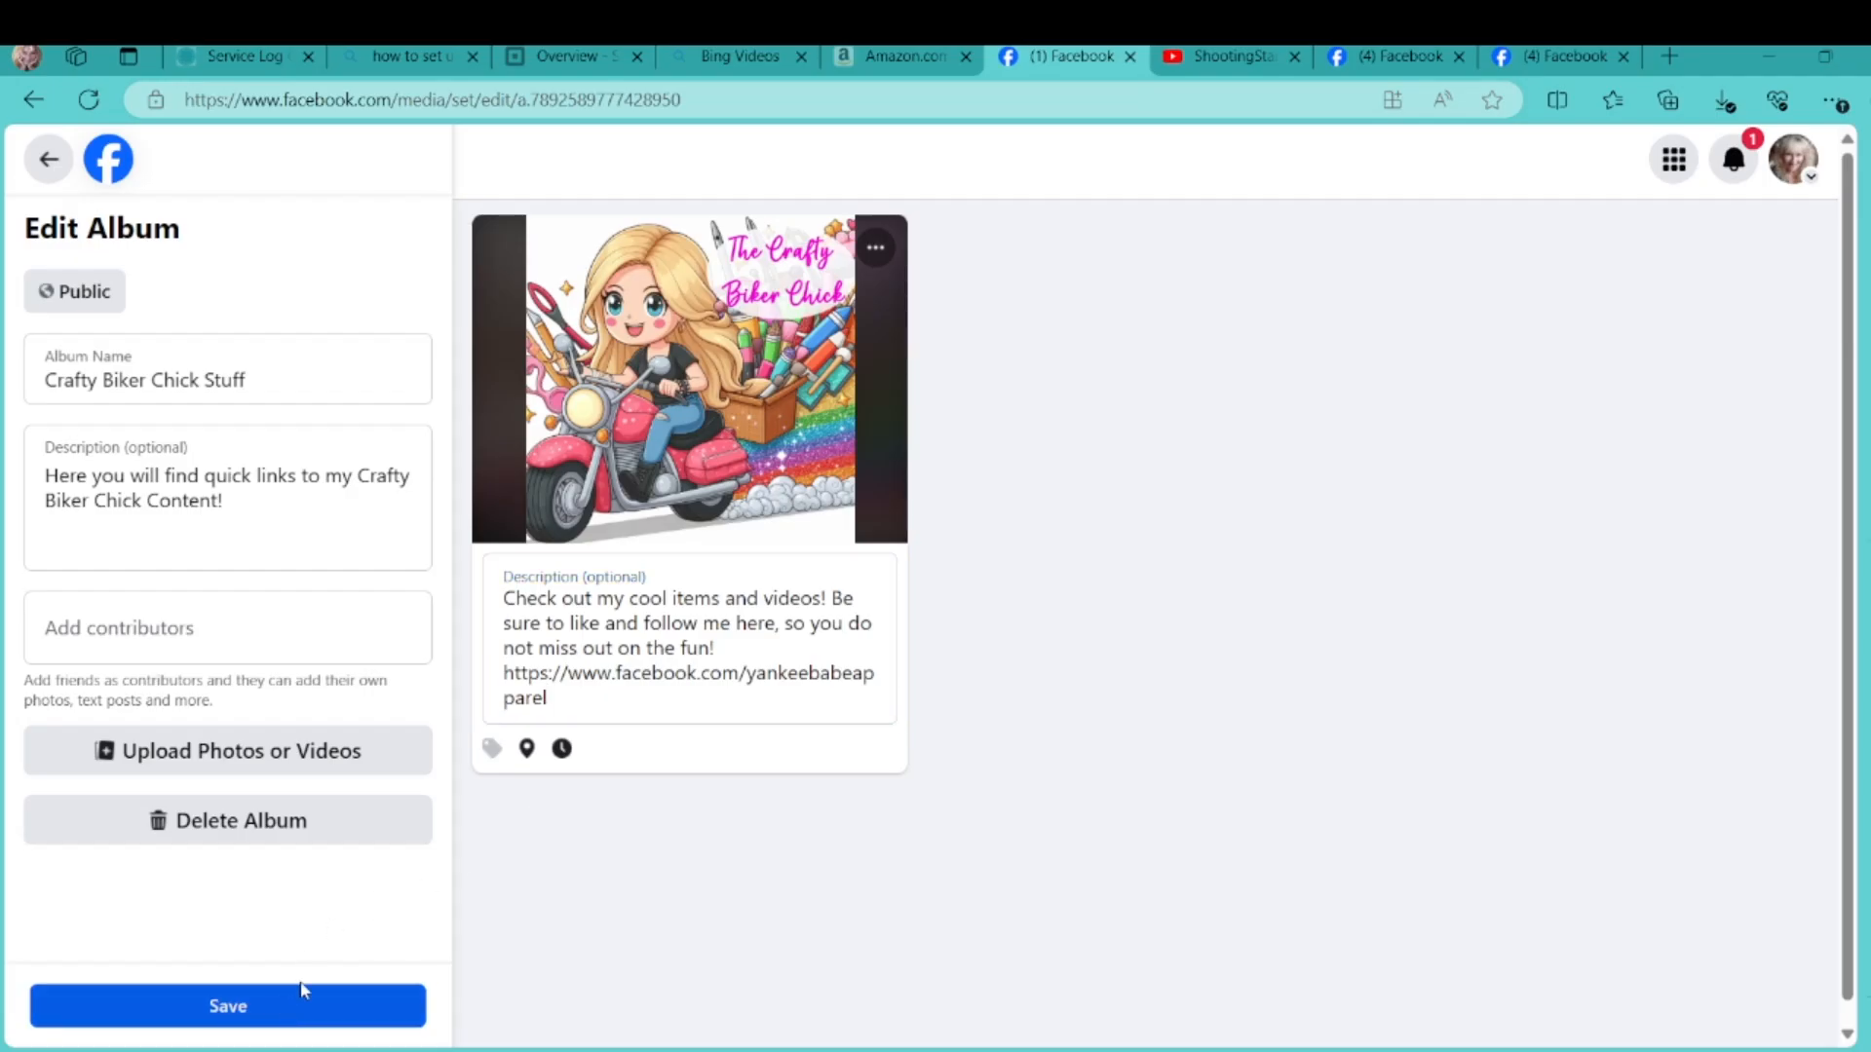
Change the album description to "Here are the links to all of my facebook posts and items from my Crafty Biker Chick Page" and save
click(380, 492)
text(Here are the links to all of my facebook posts and items from my Crafty Biker Chick Page)
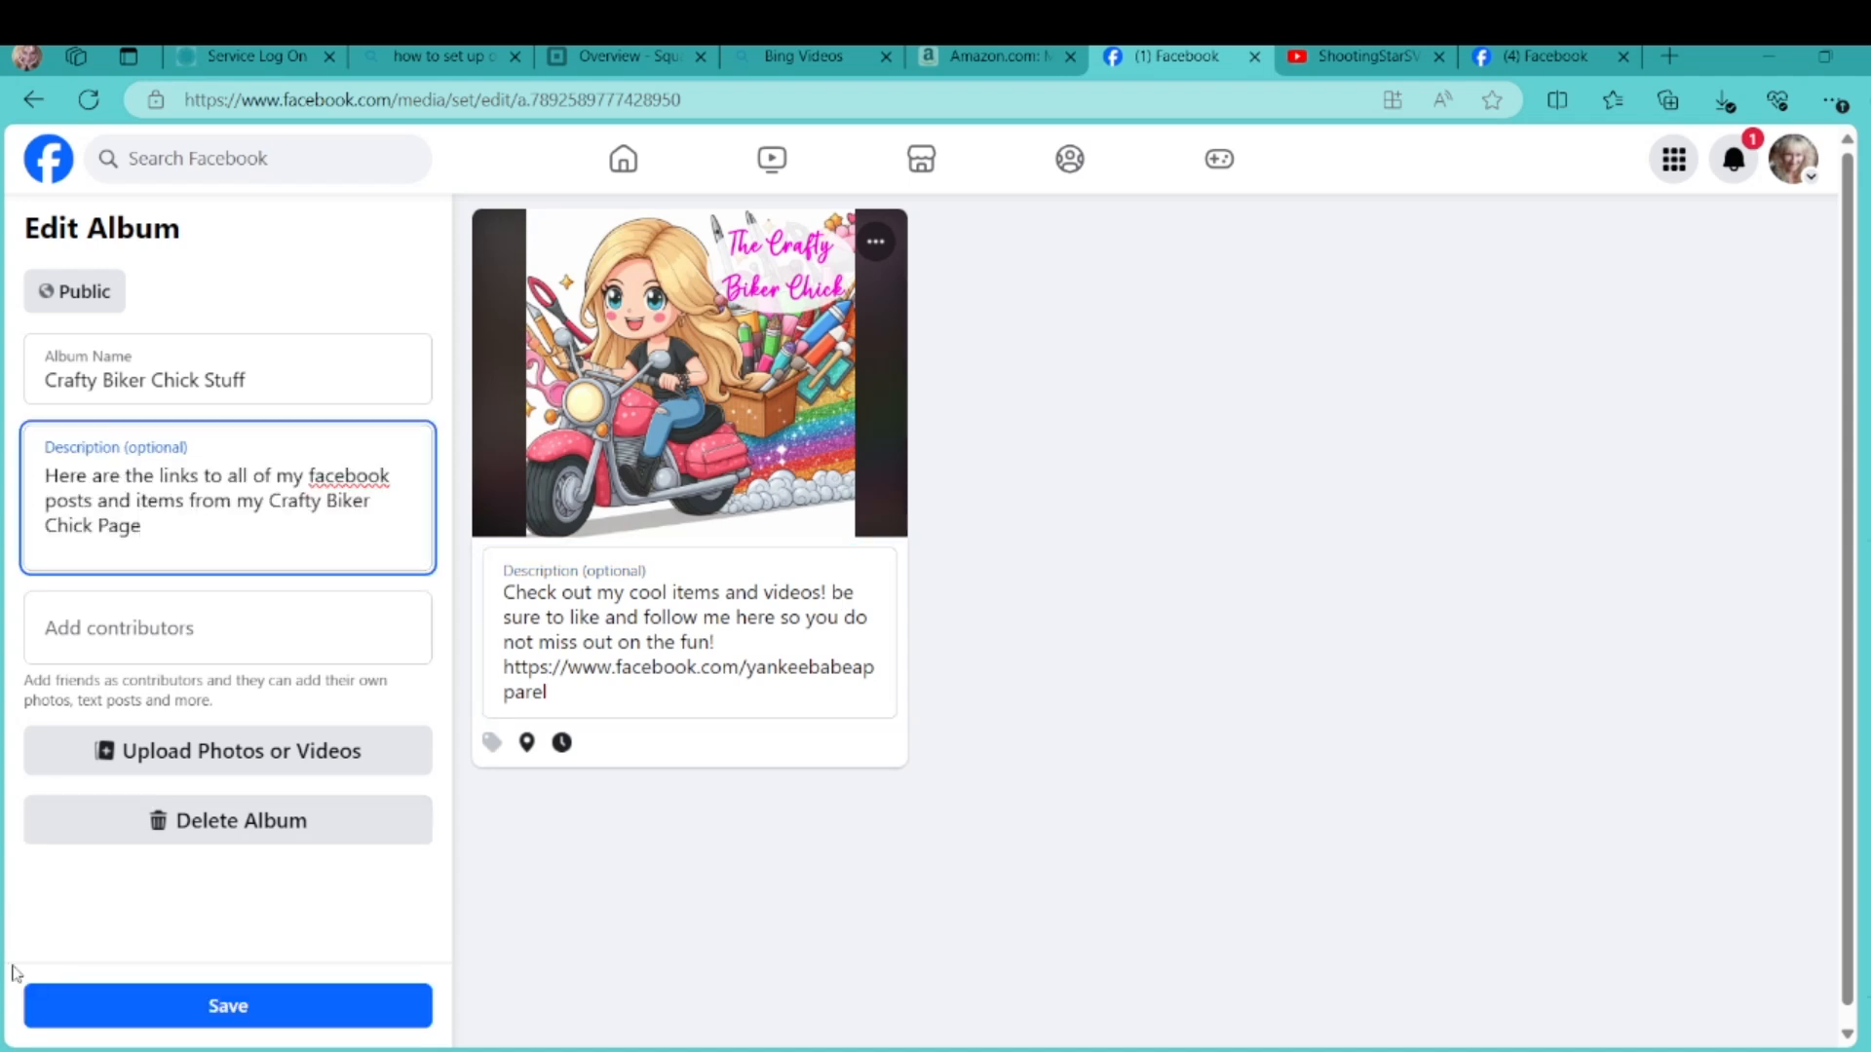
click(195, 1005)
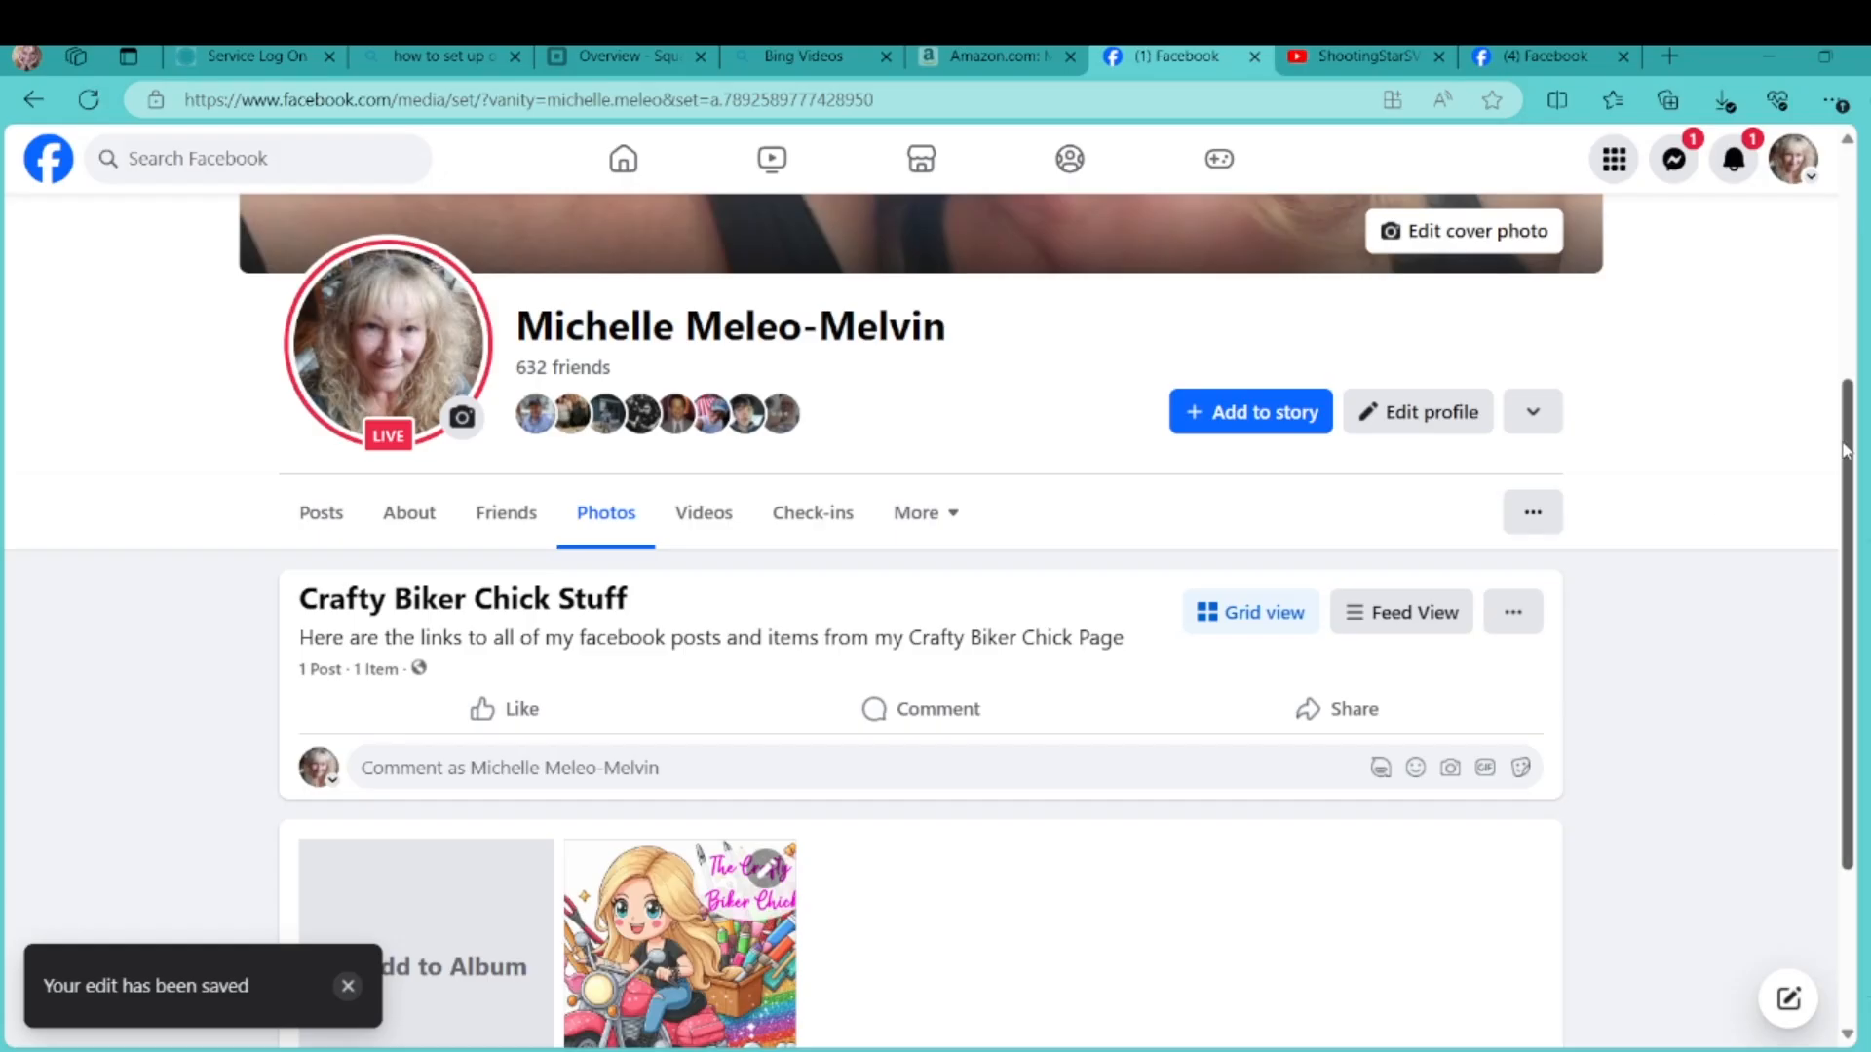
View the album's picture full size, check its description and preview the page link, and return to the album
scroll(1829, 563, down, 2)
click(669, 750)
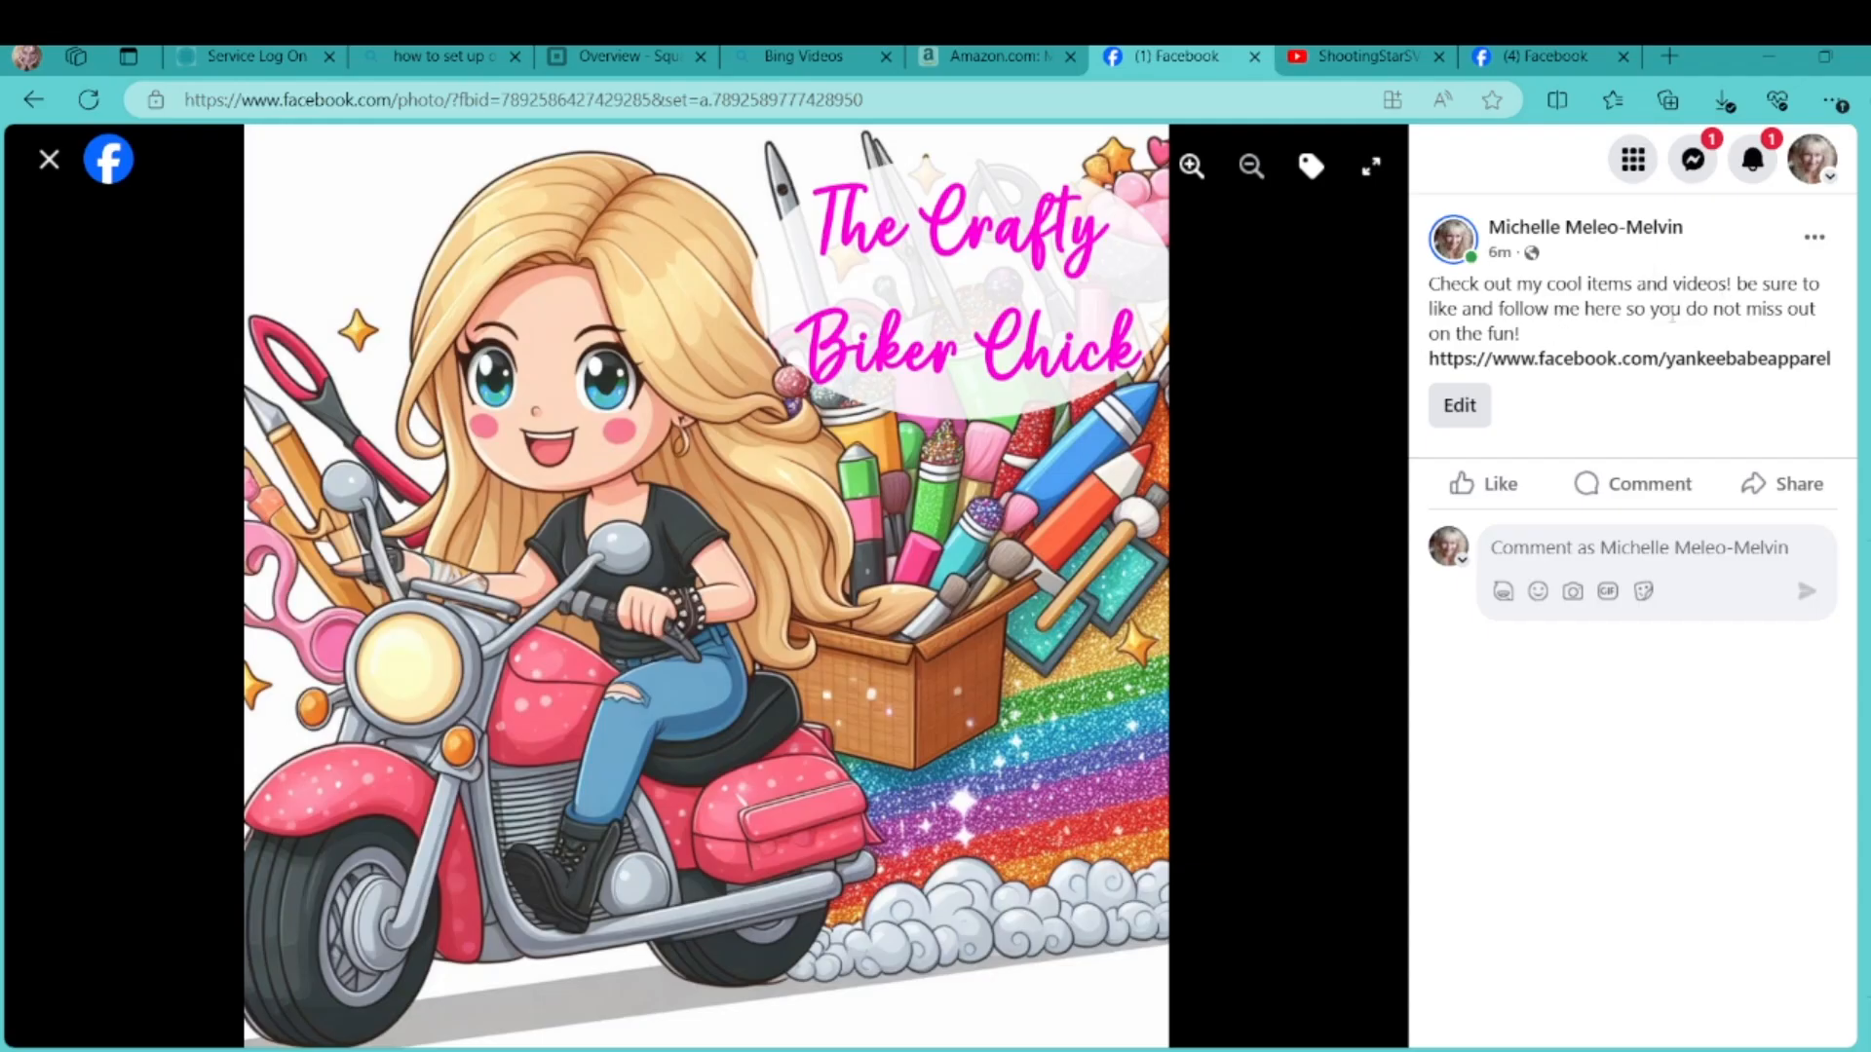
mouse_move(1672, 359)
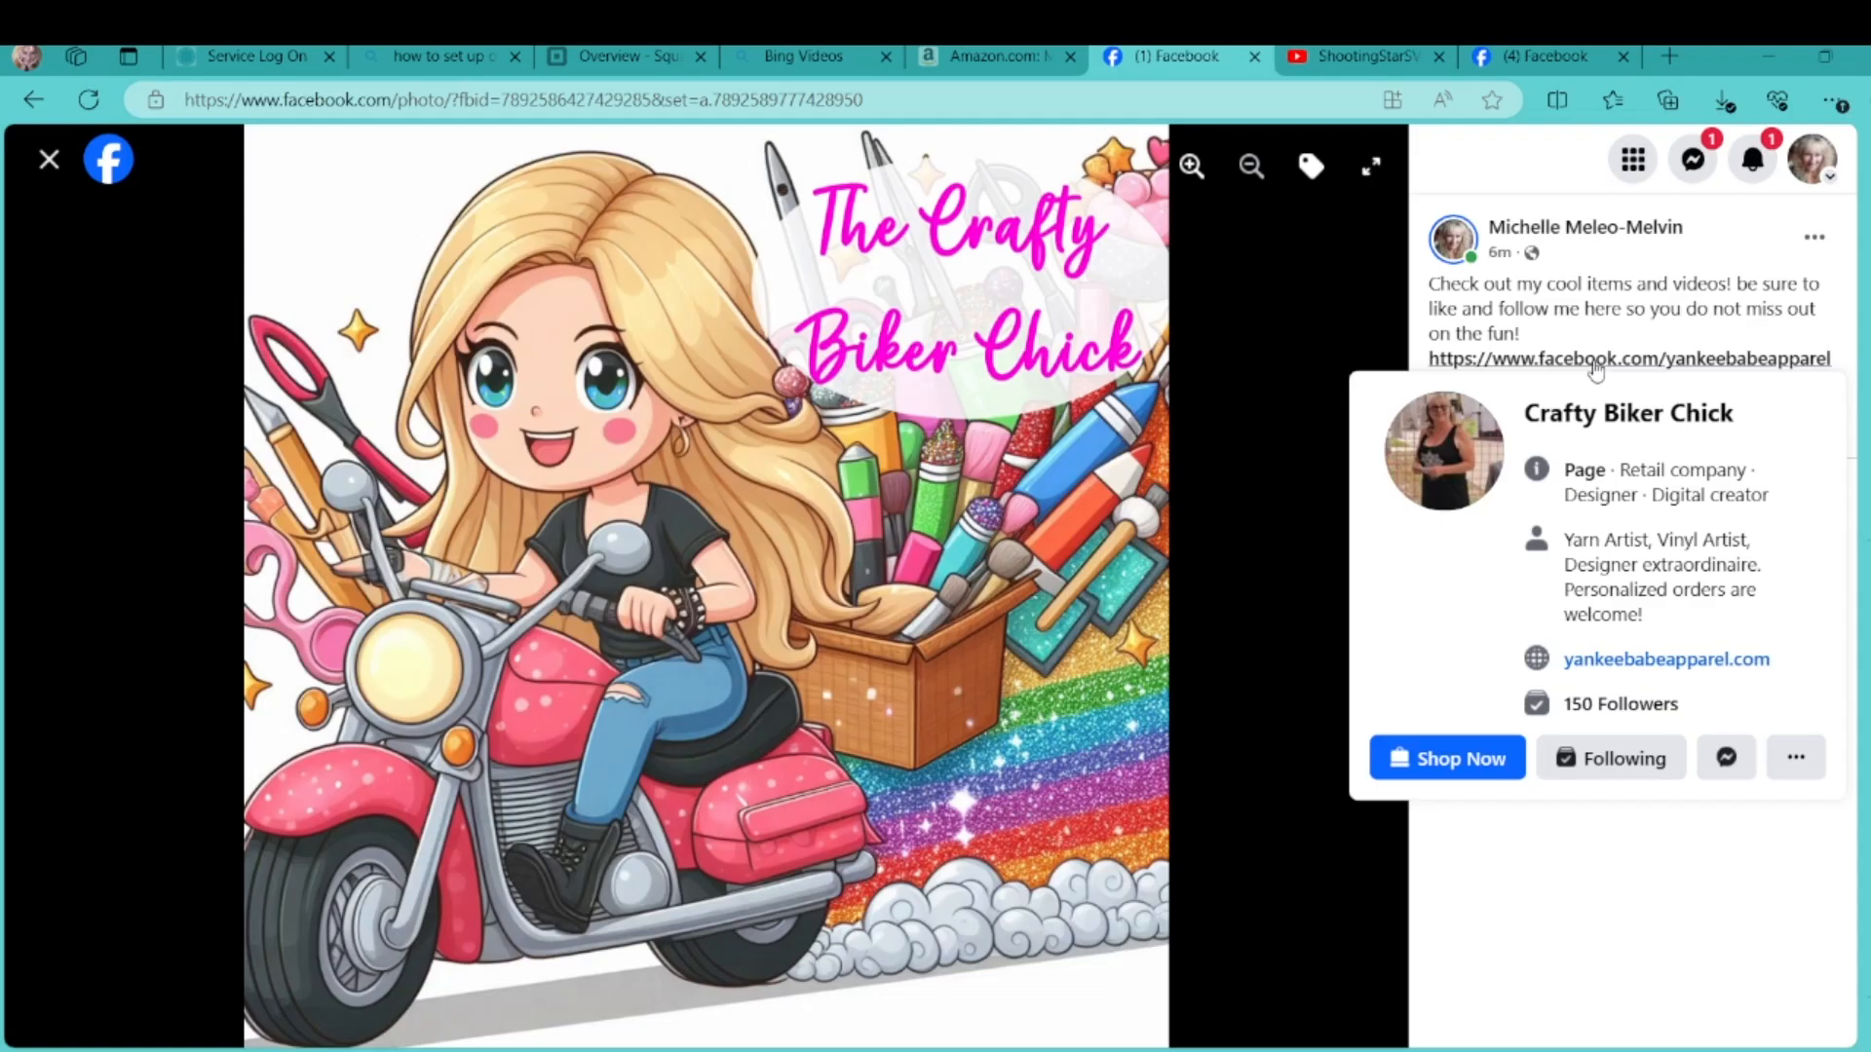
click(46, 166)
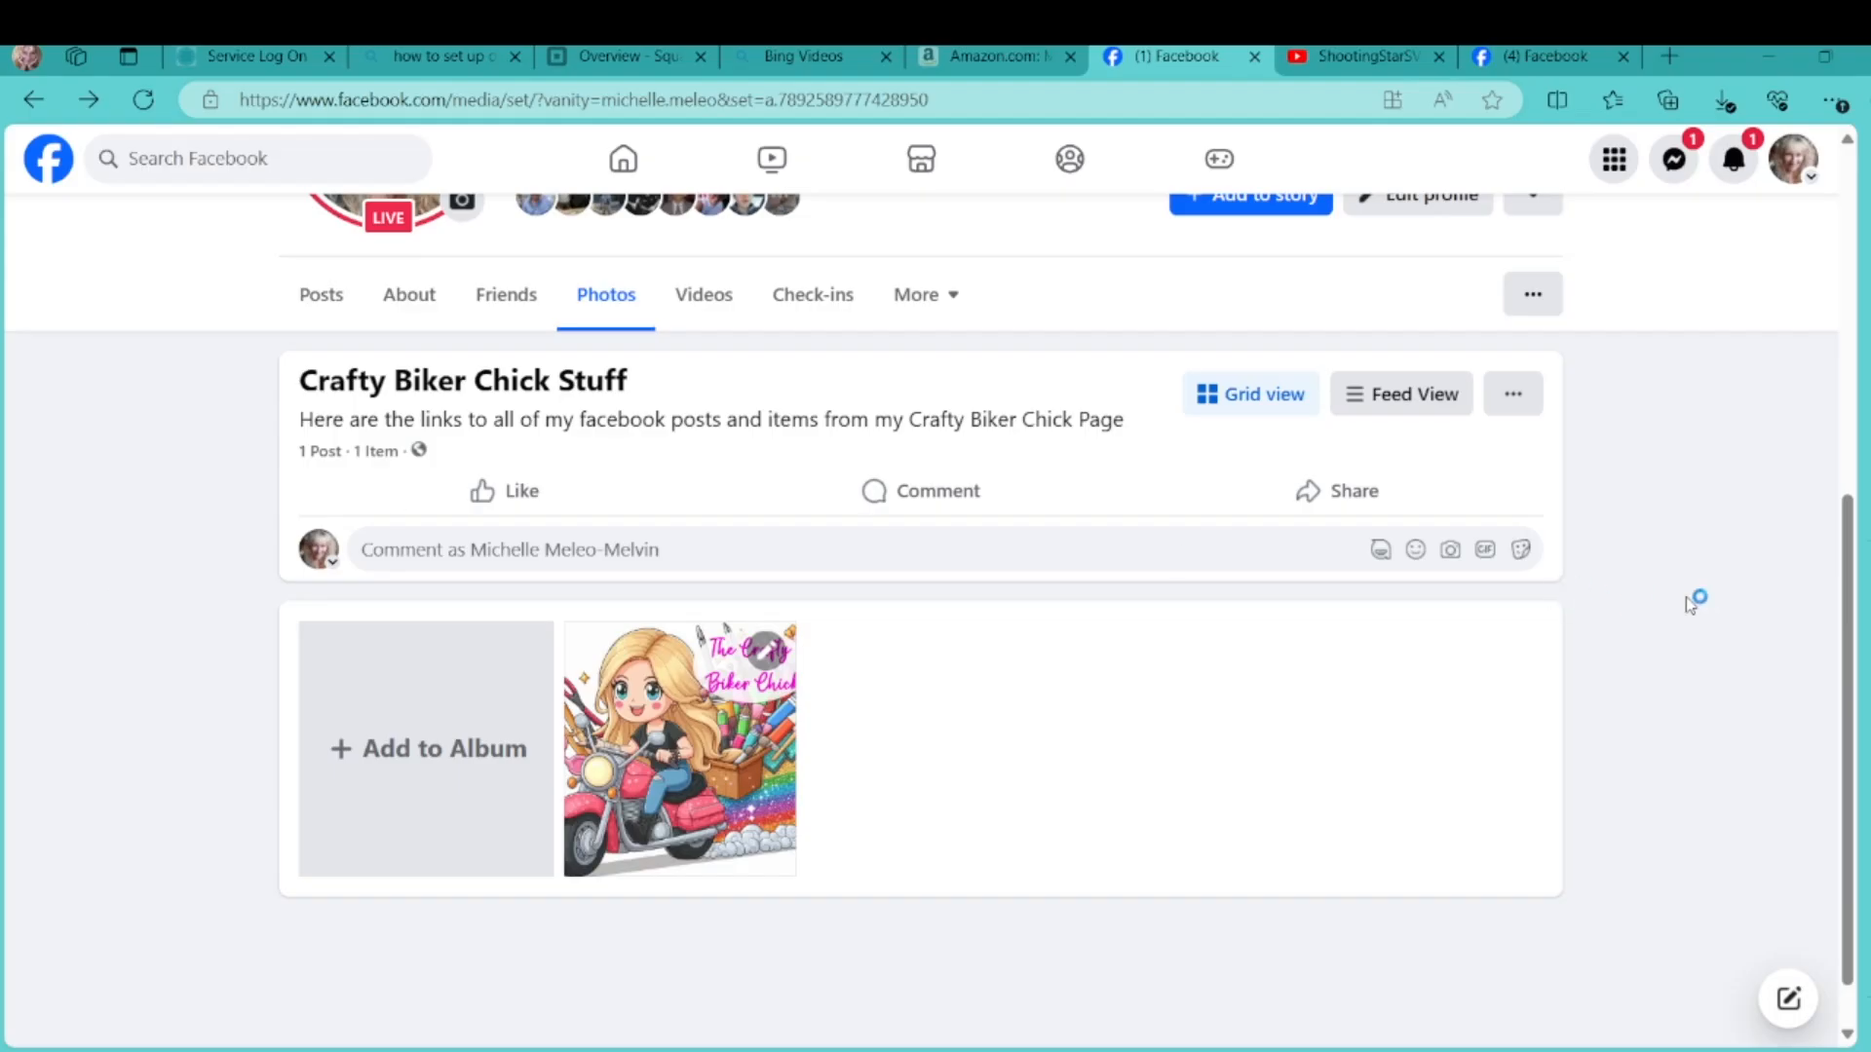
Switch to the Crafty Biker Chick profile and open its page's list of photo albums
click(1792, 165)
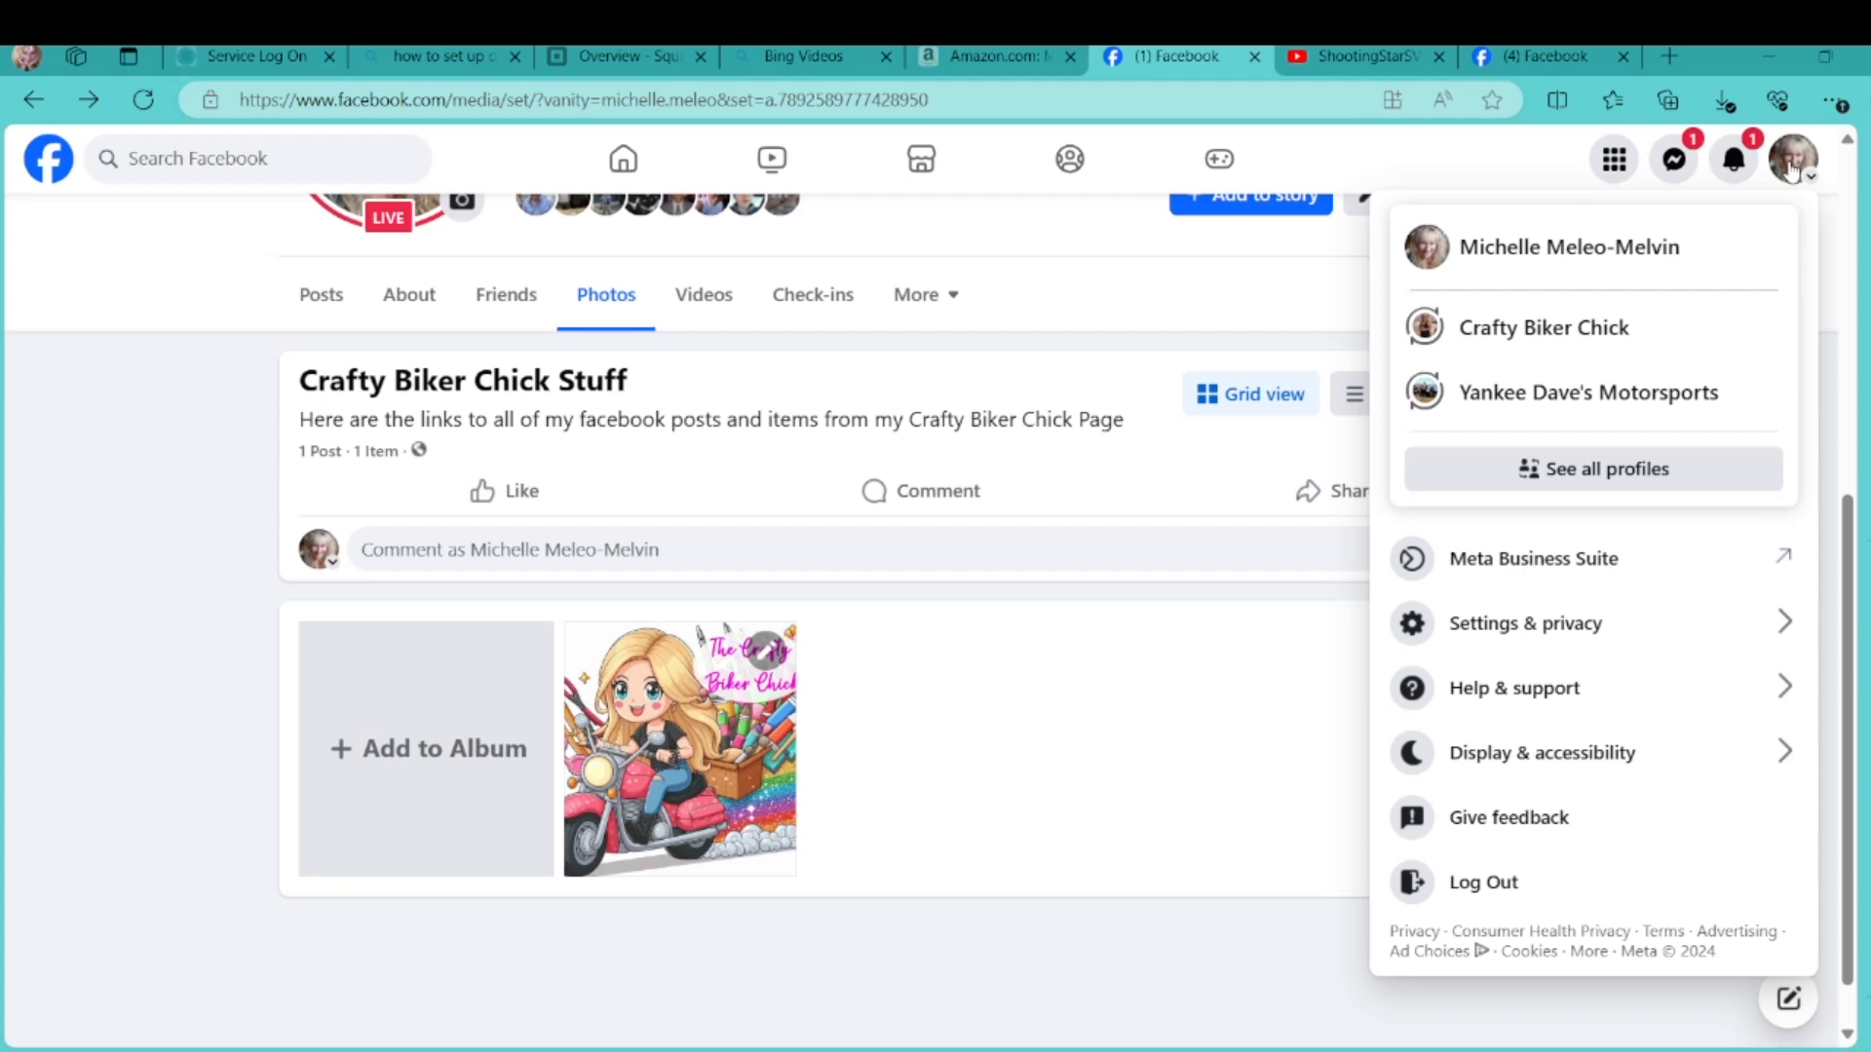
click(1629, 347)
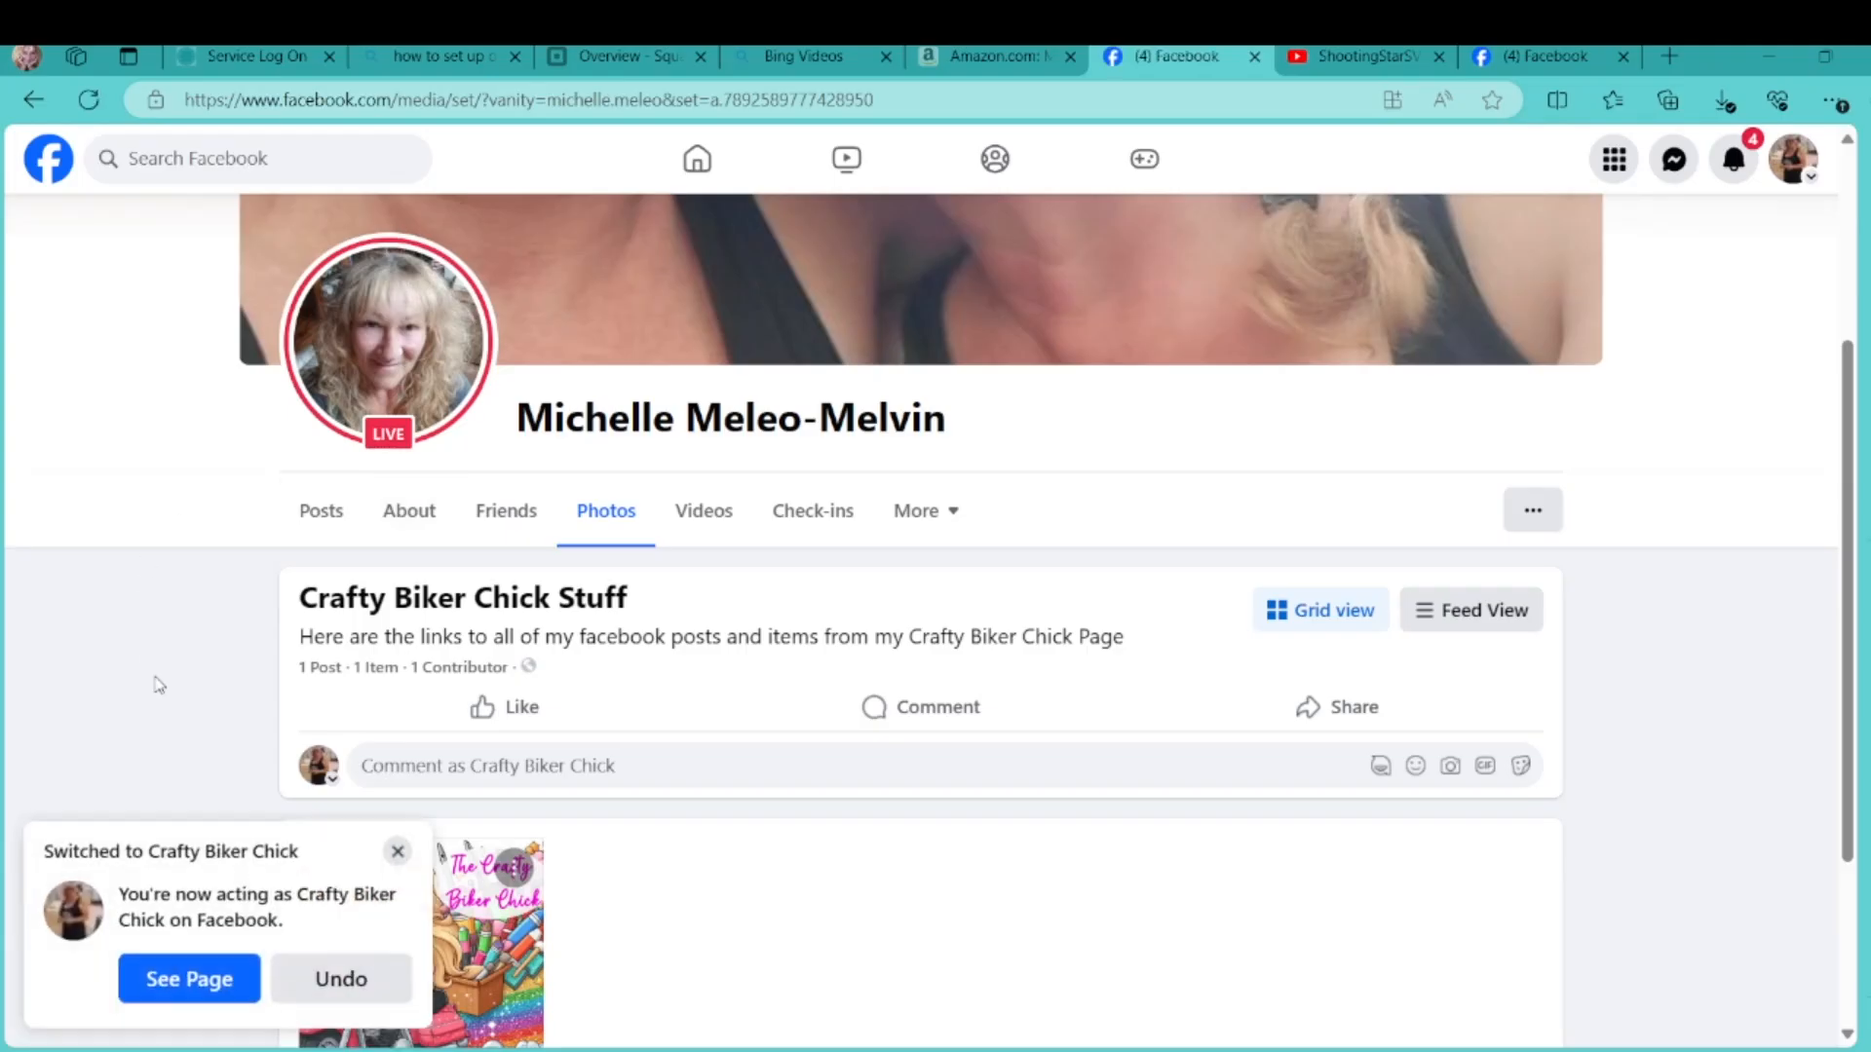
click(187, 978)
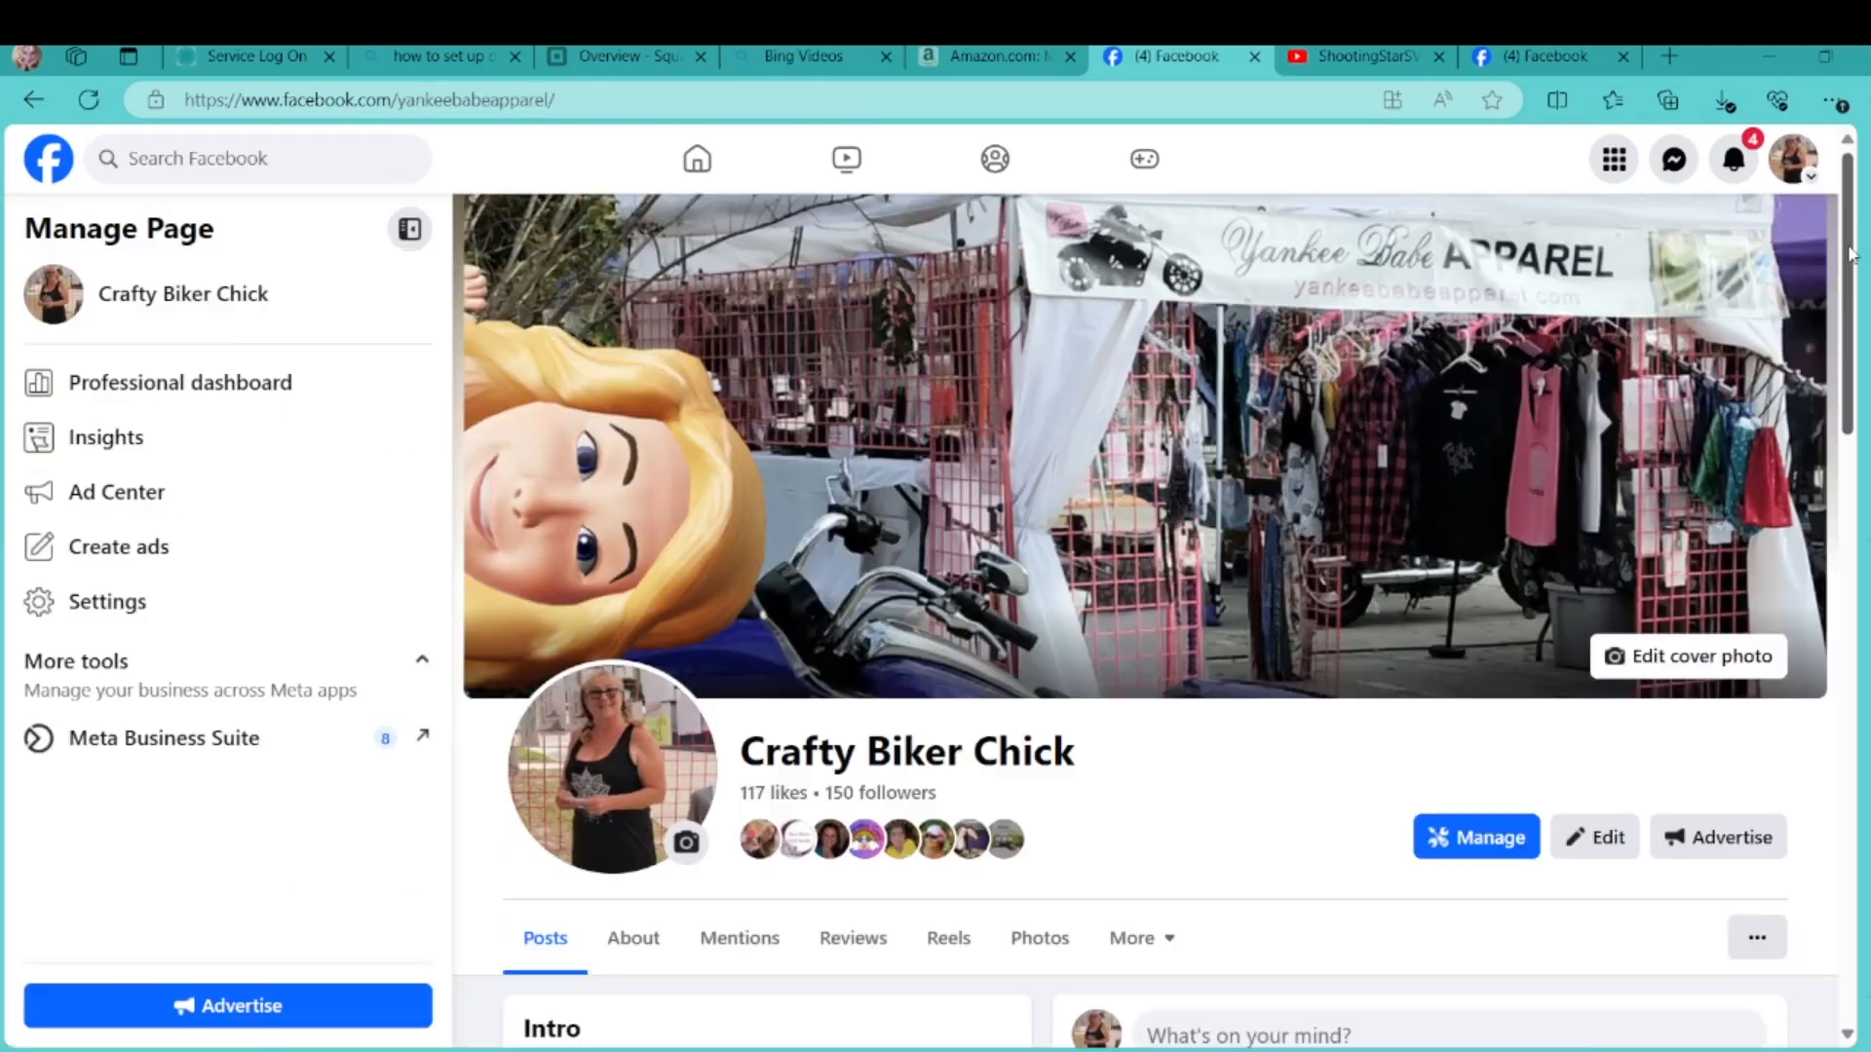
scroll(935, 521, down, 3)
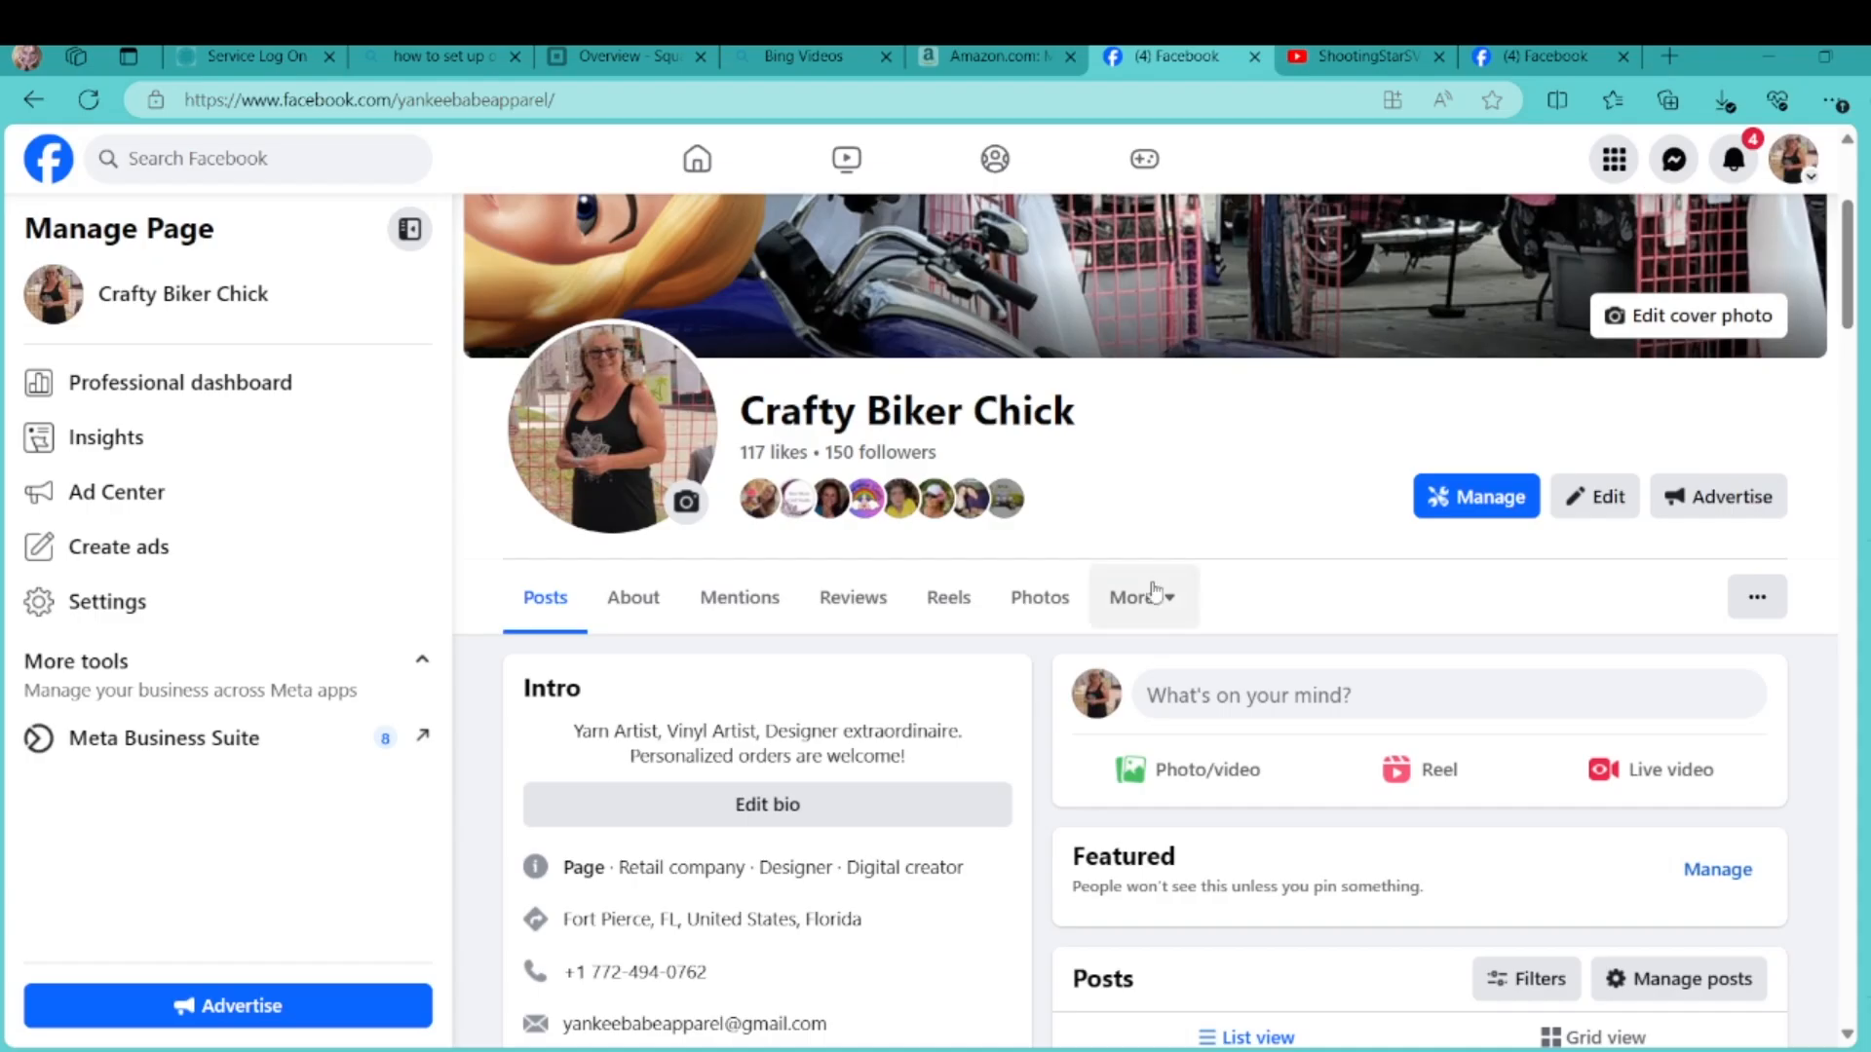
click(1037, 599)
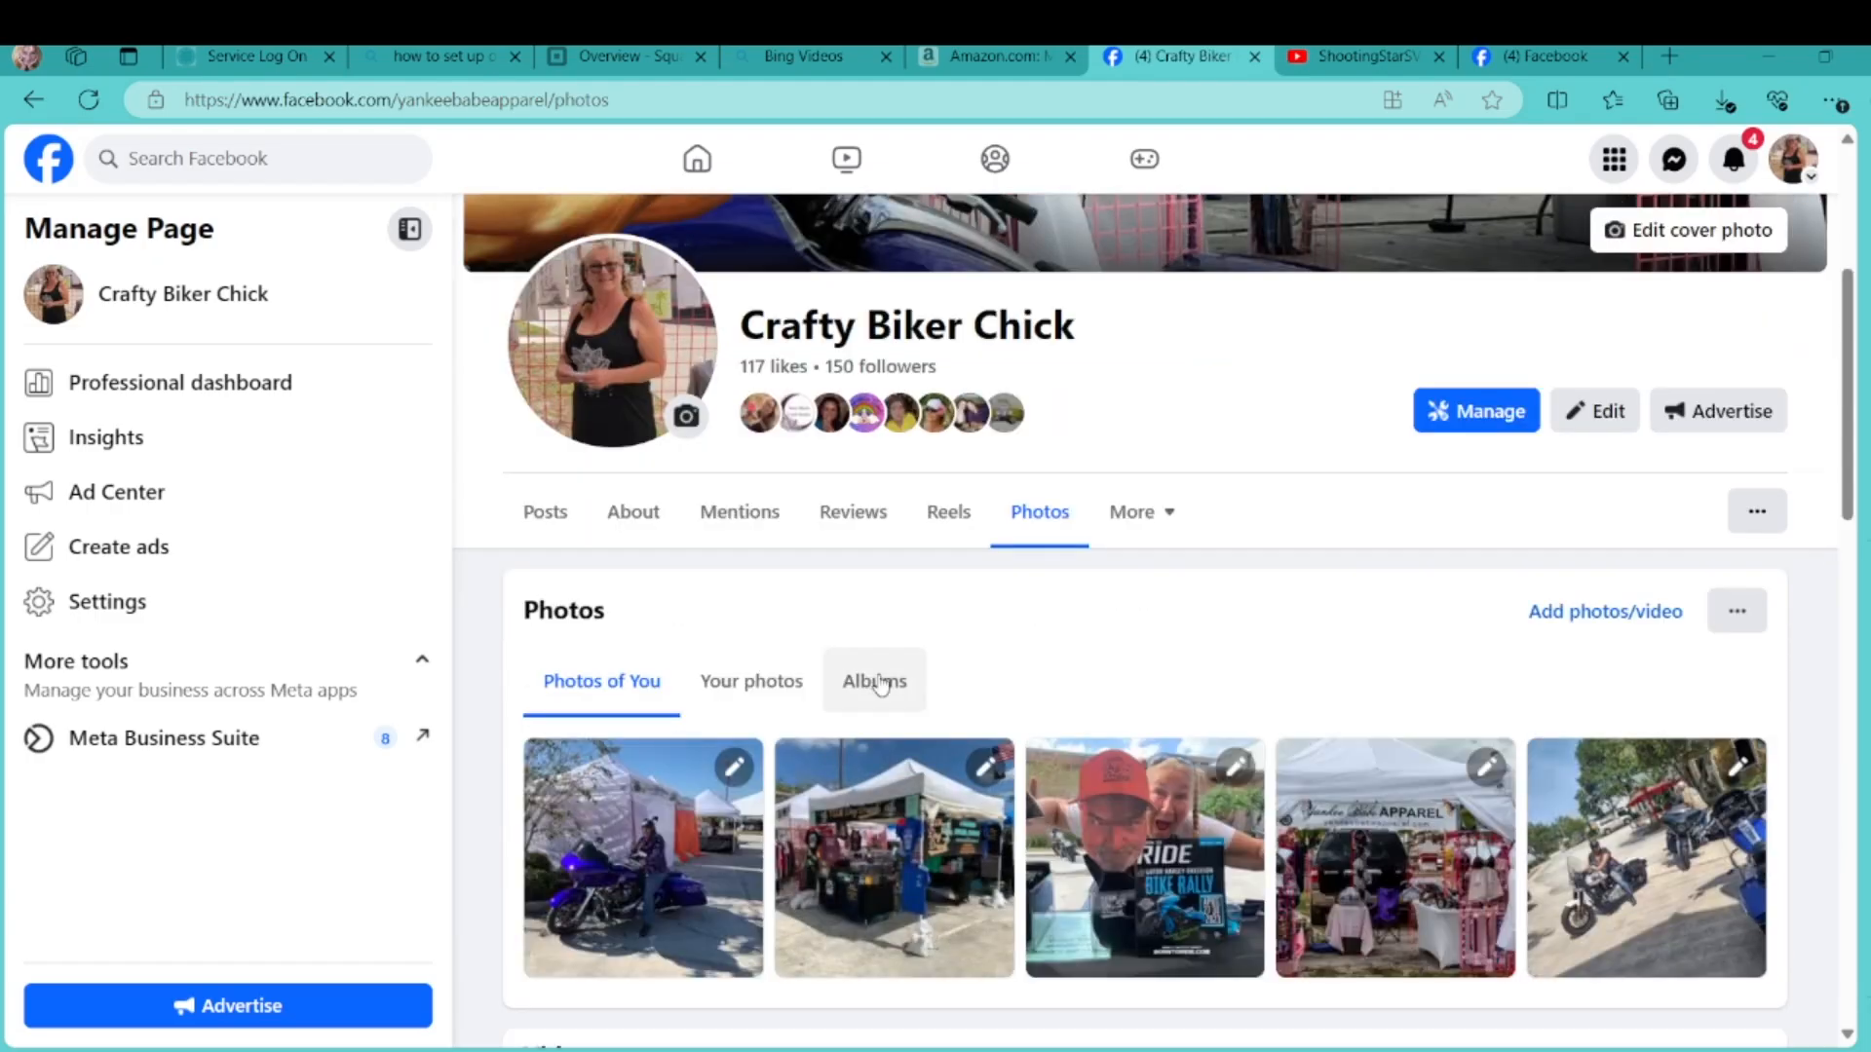
click(880, 685)
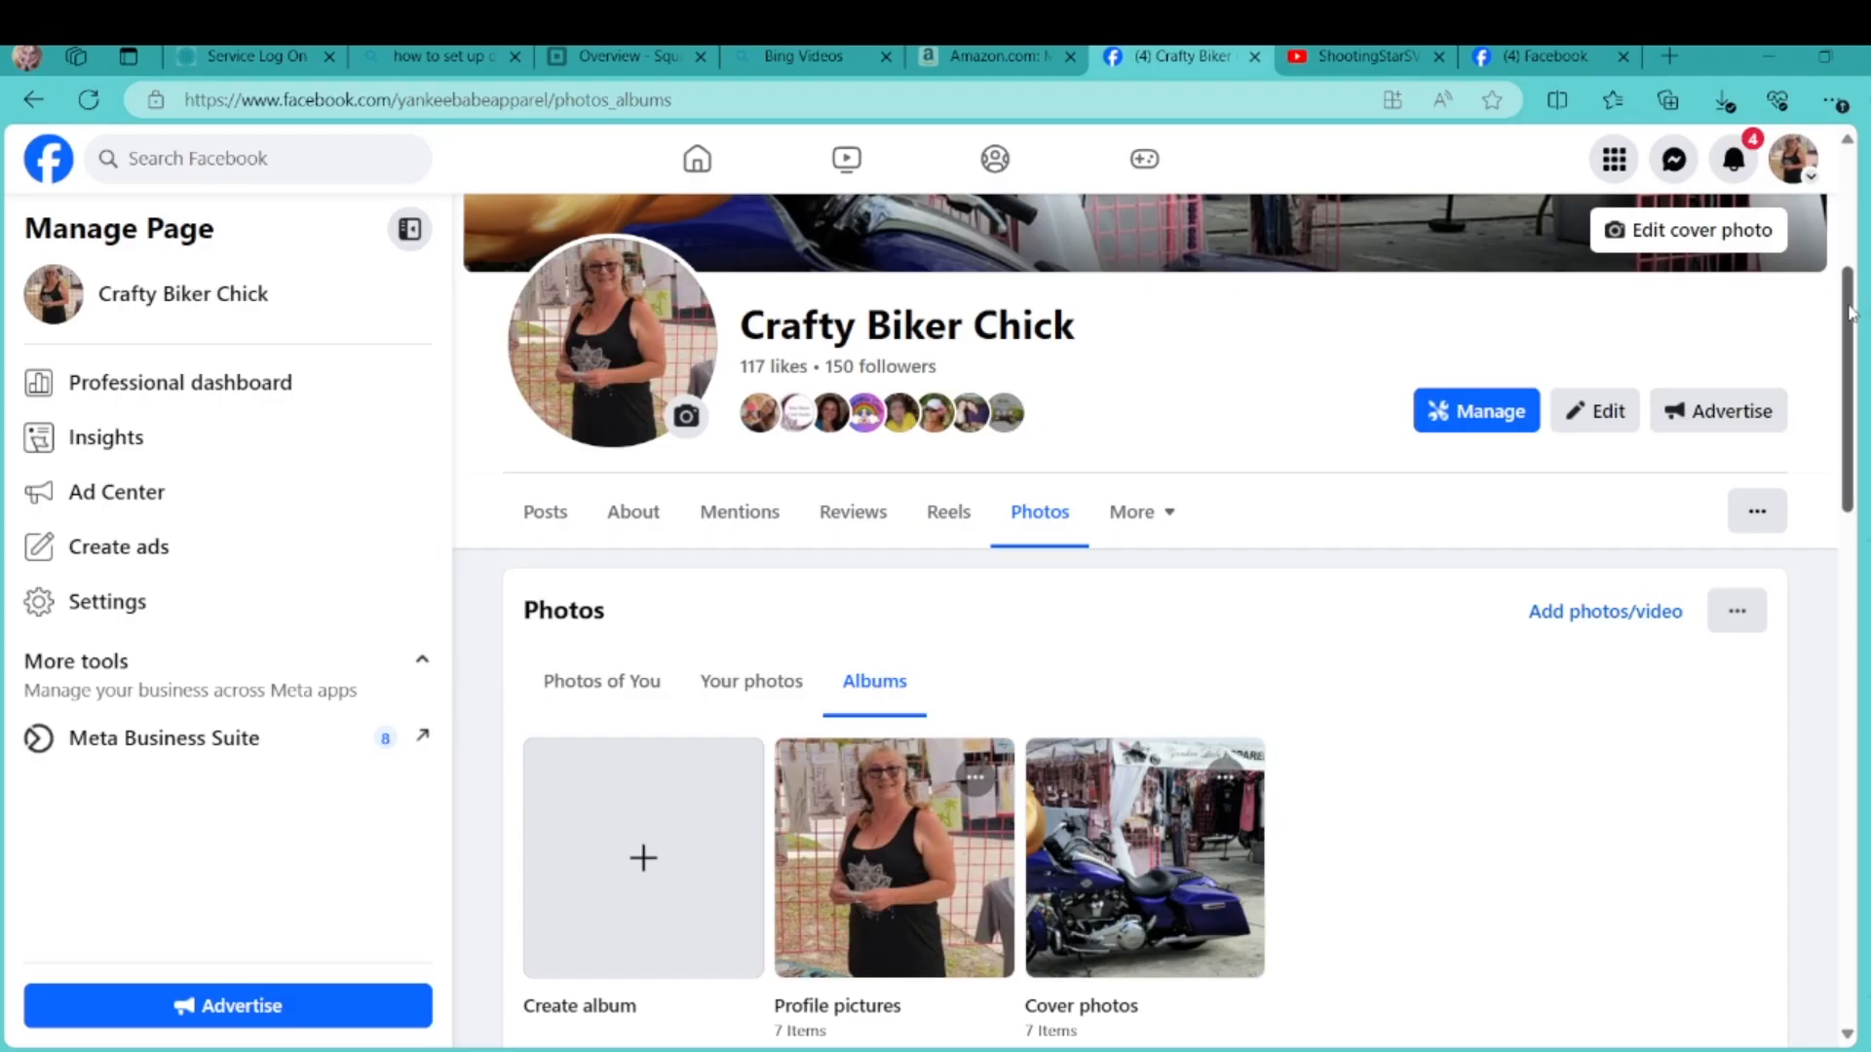
Create a new album on the Crafty Biker Chick page and name it "Crafty Video Tutorials"
drag(1849, 312, 1849, 377)
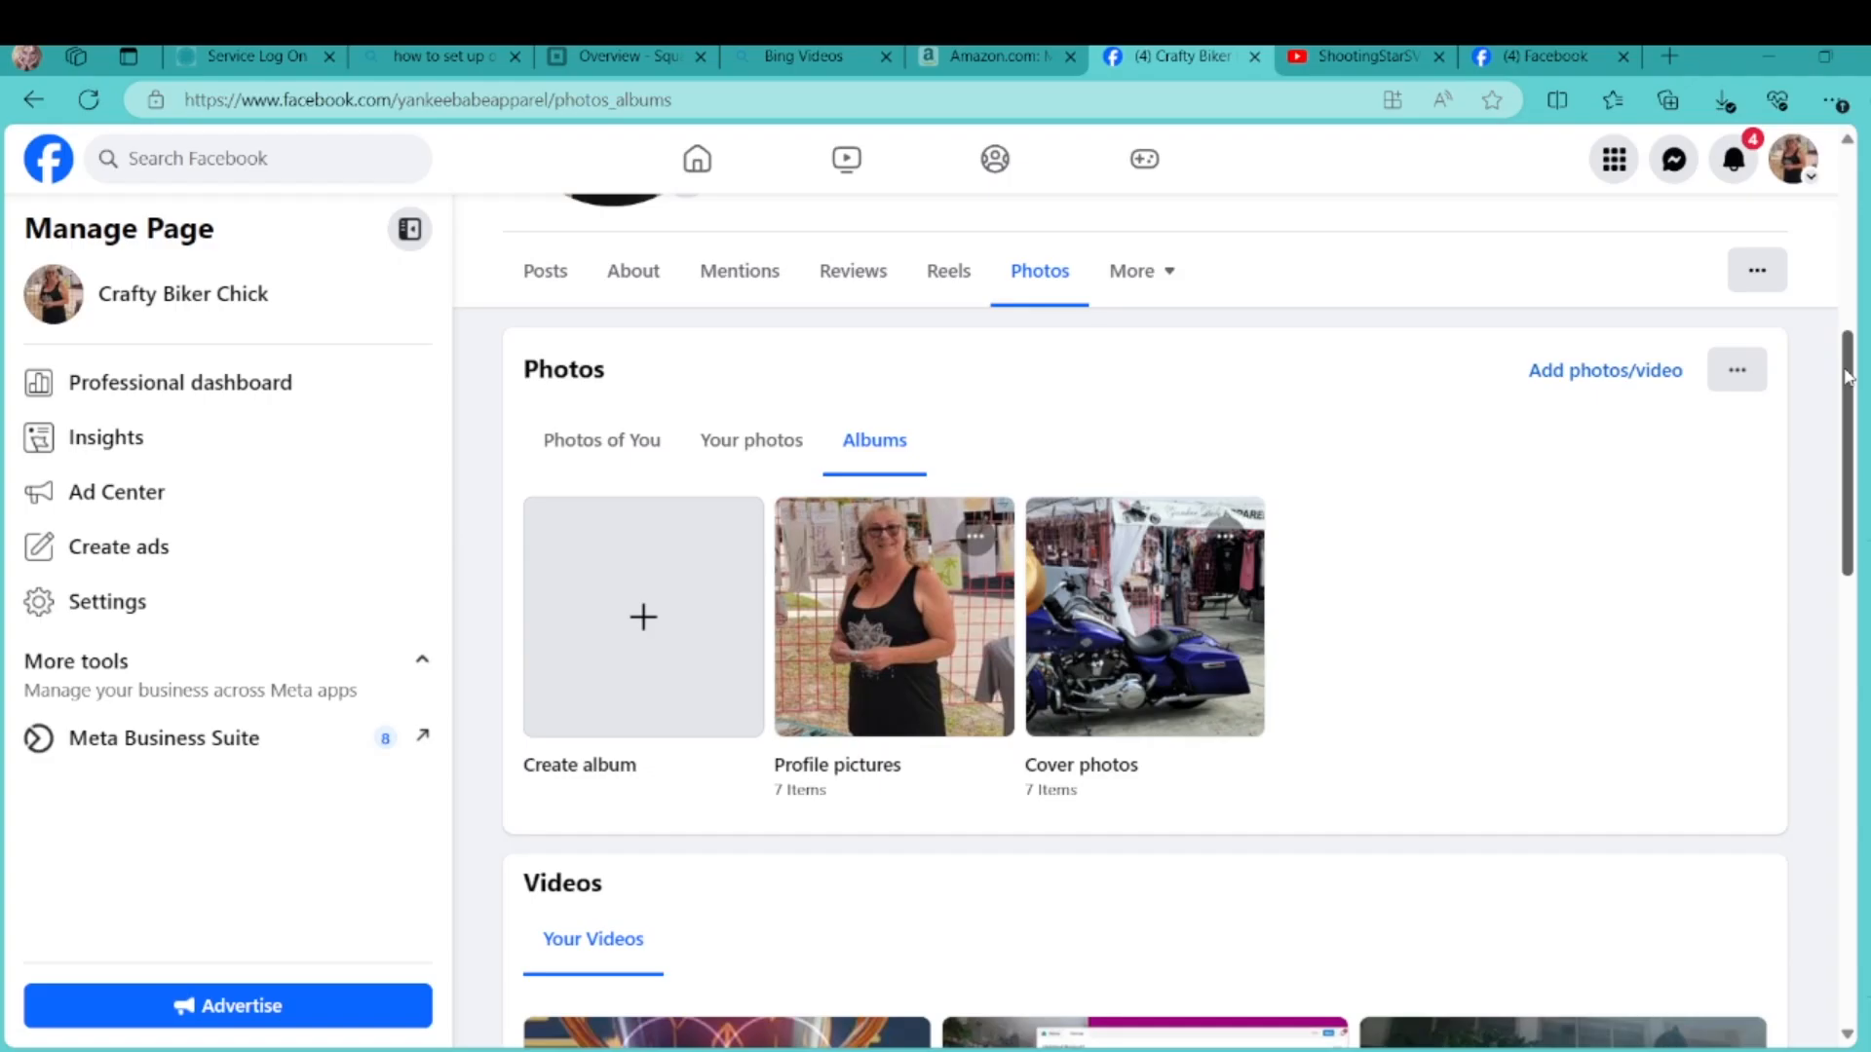
drag(1848, 377, 1849, 363)
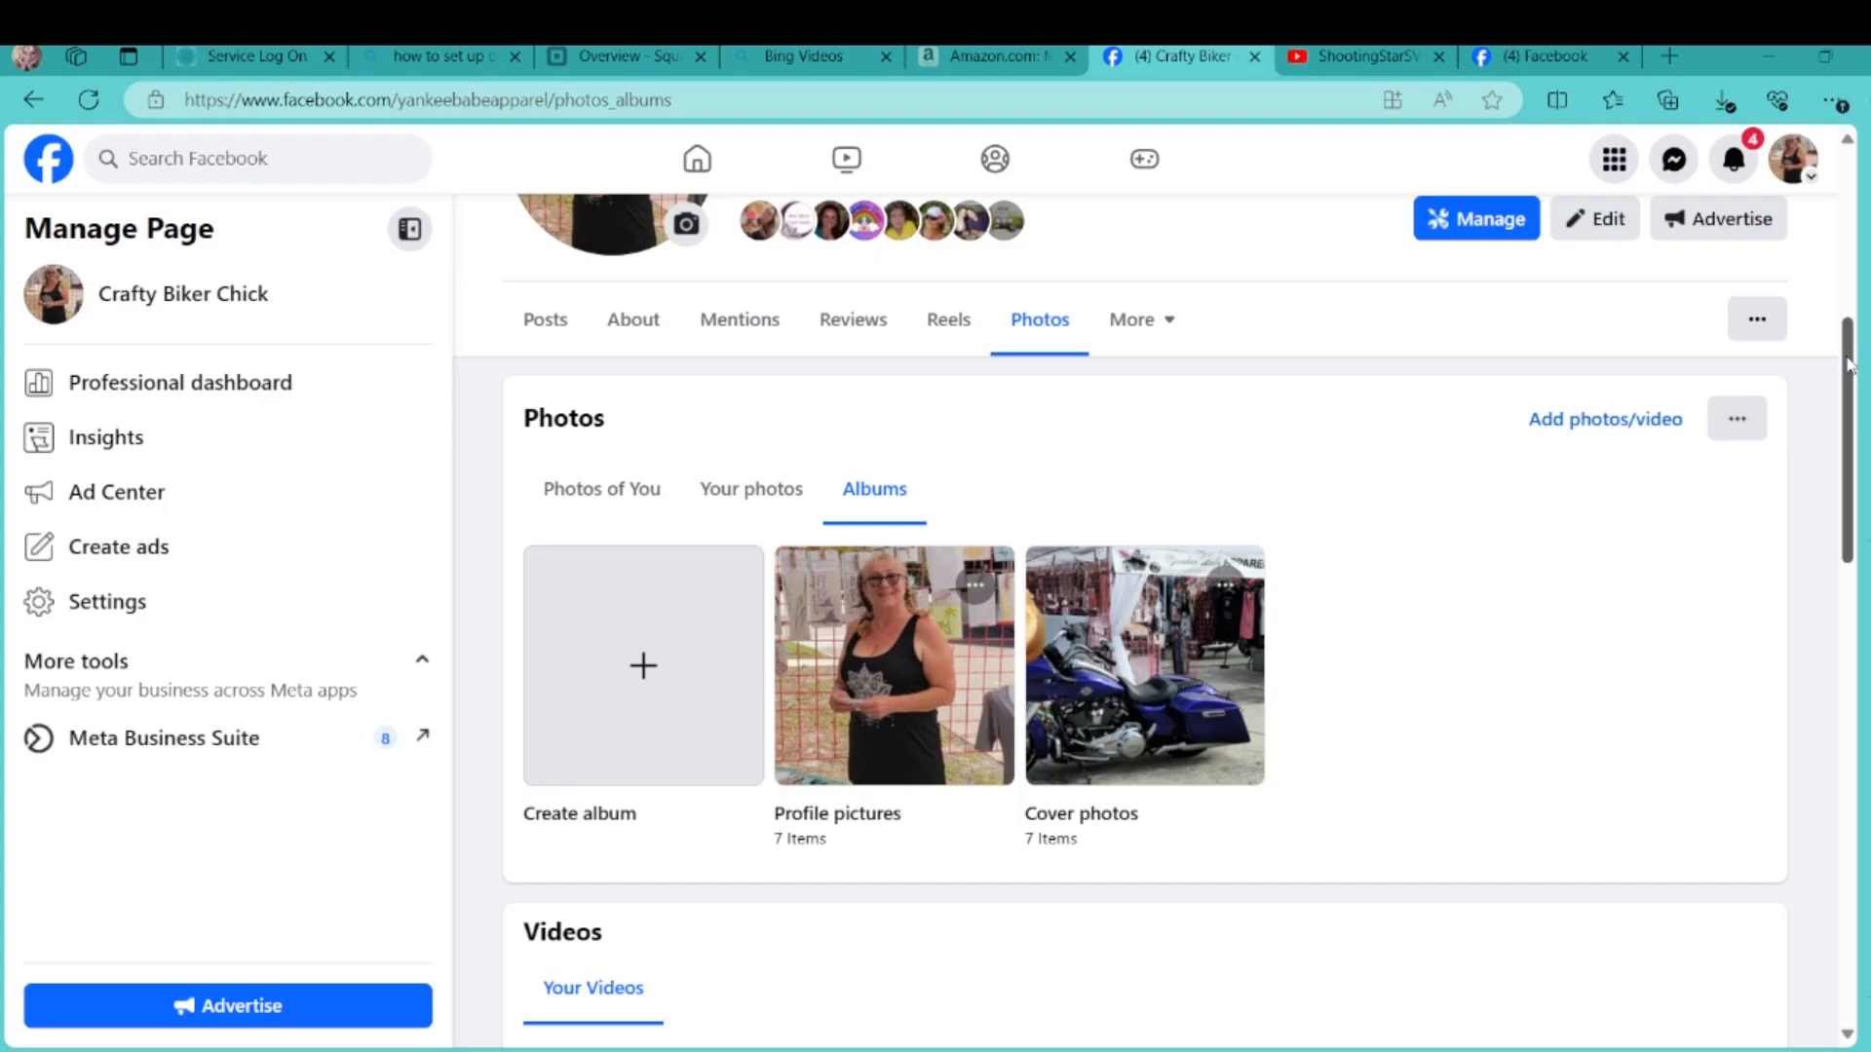
click(642, 667)
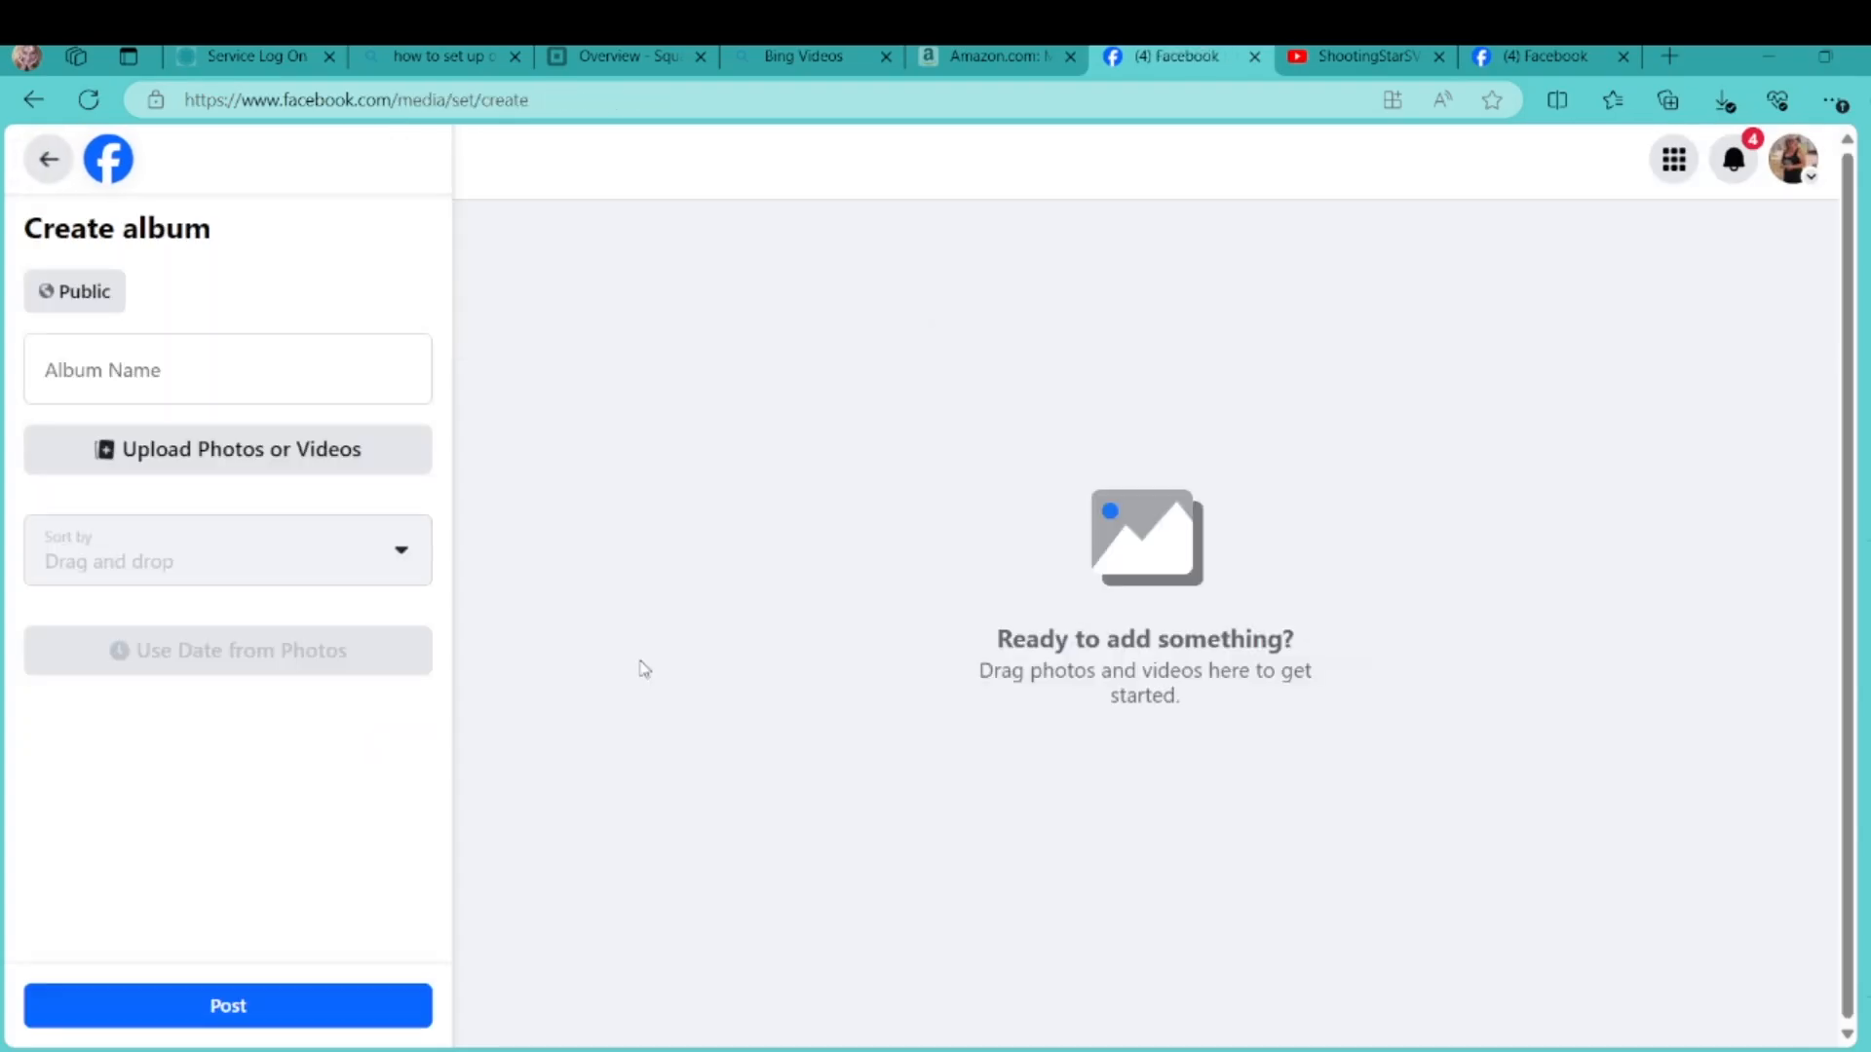
click(103, 367)
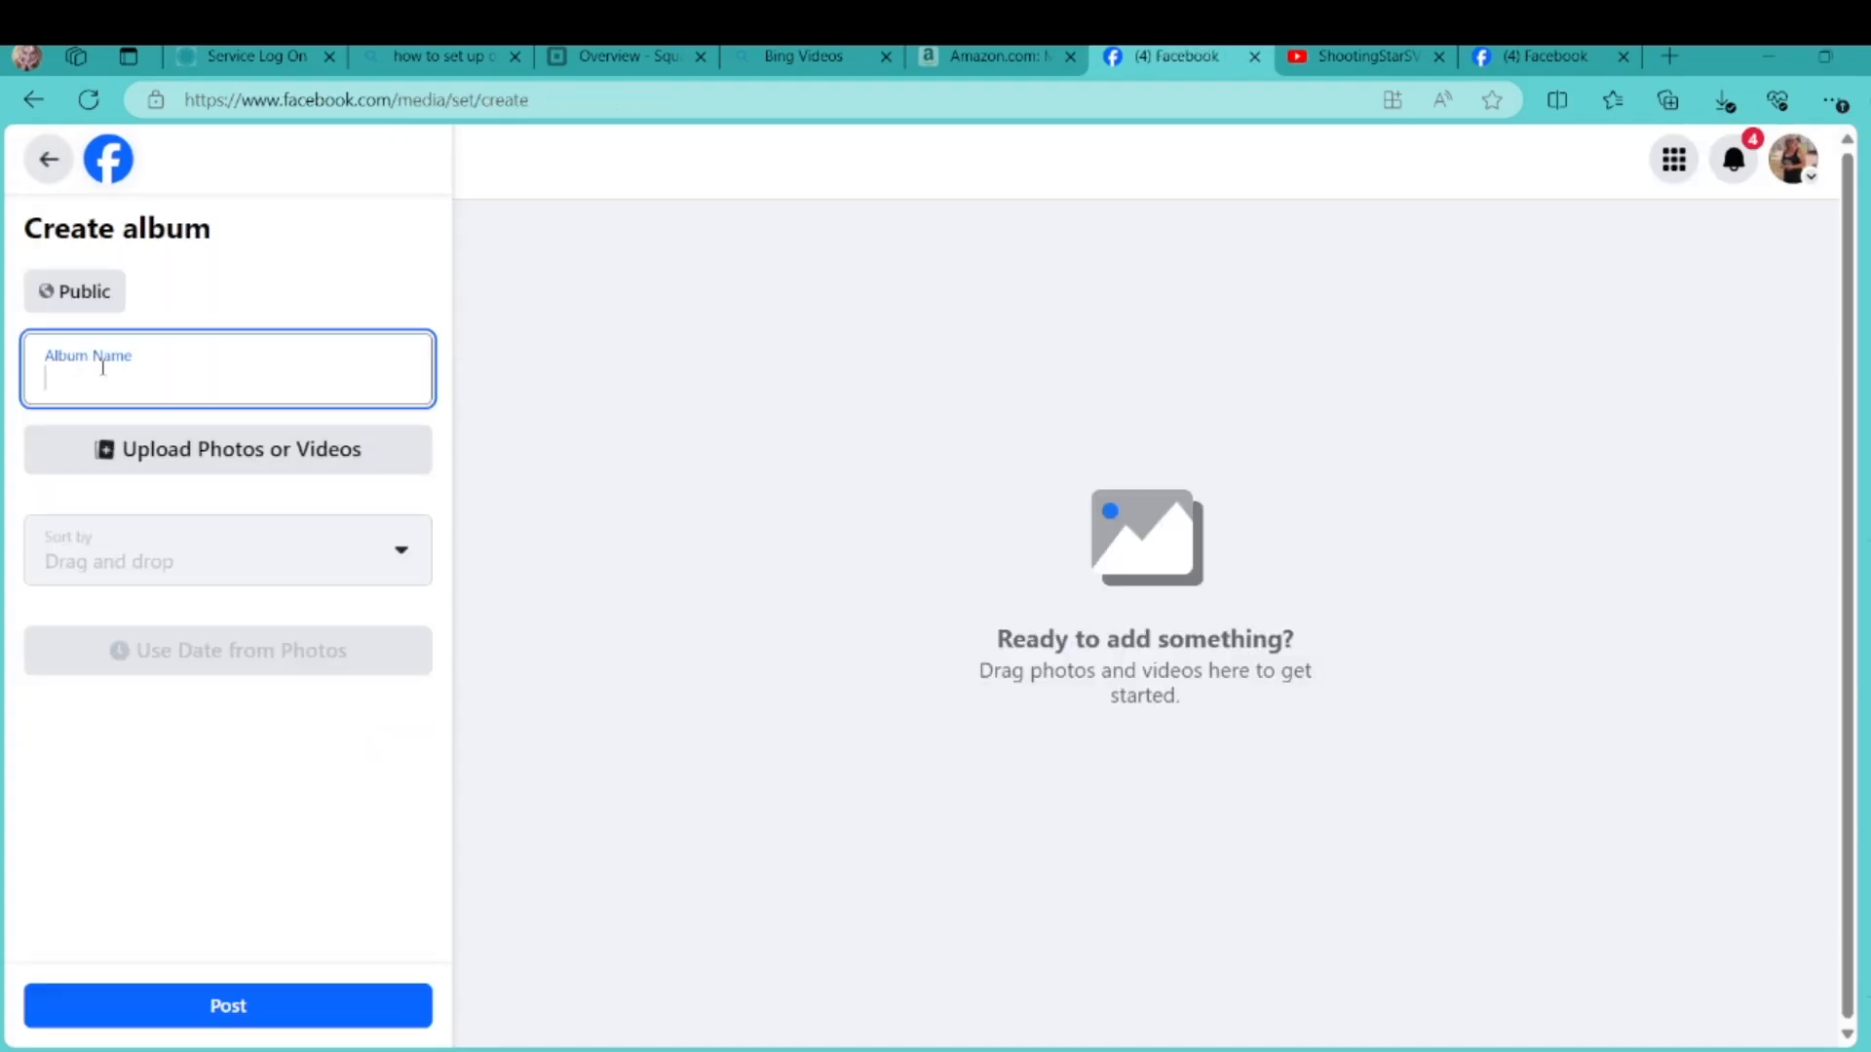
text(Video Tutoti)
key(BackSpace)
key(BackSpace)
text(roa;s)
key(BackSpace)
text(ls)
key(BackSpace)
key(BackSpace)
key(BackSpace)
key(BackSpace)
text(ials)
click(46, 380)
text(Crafty)
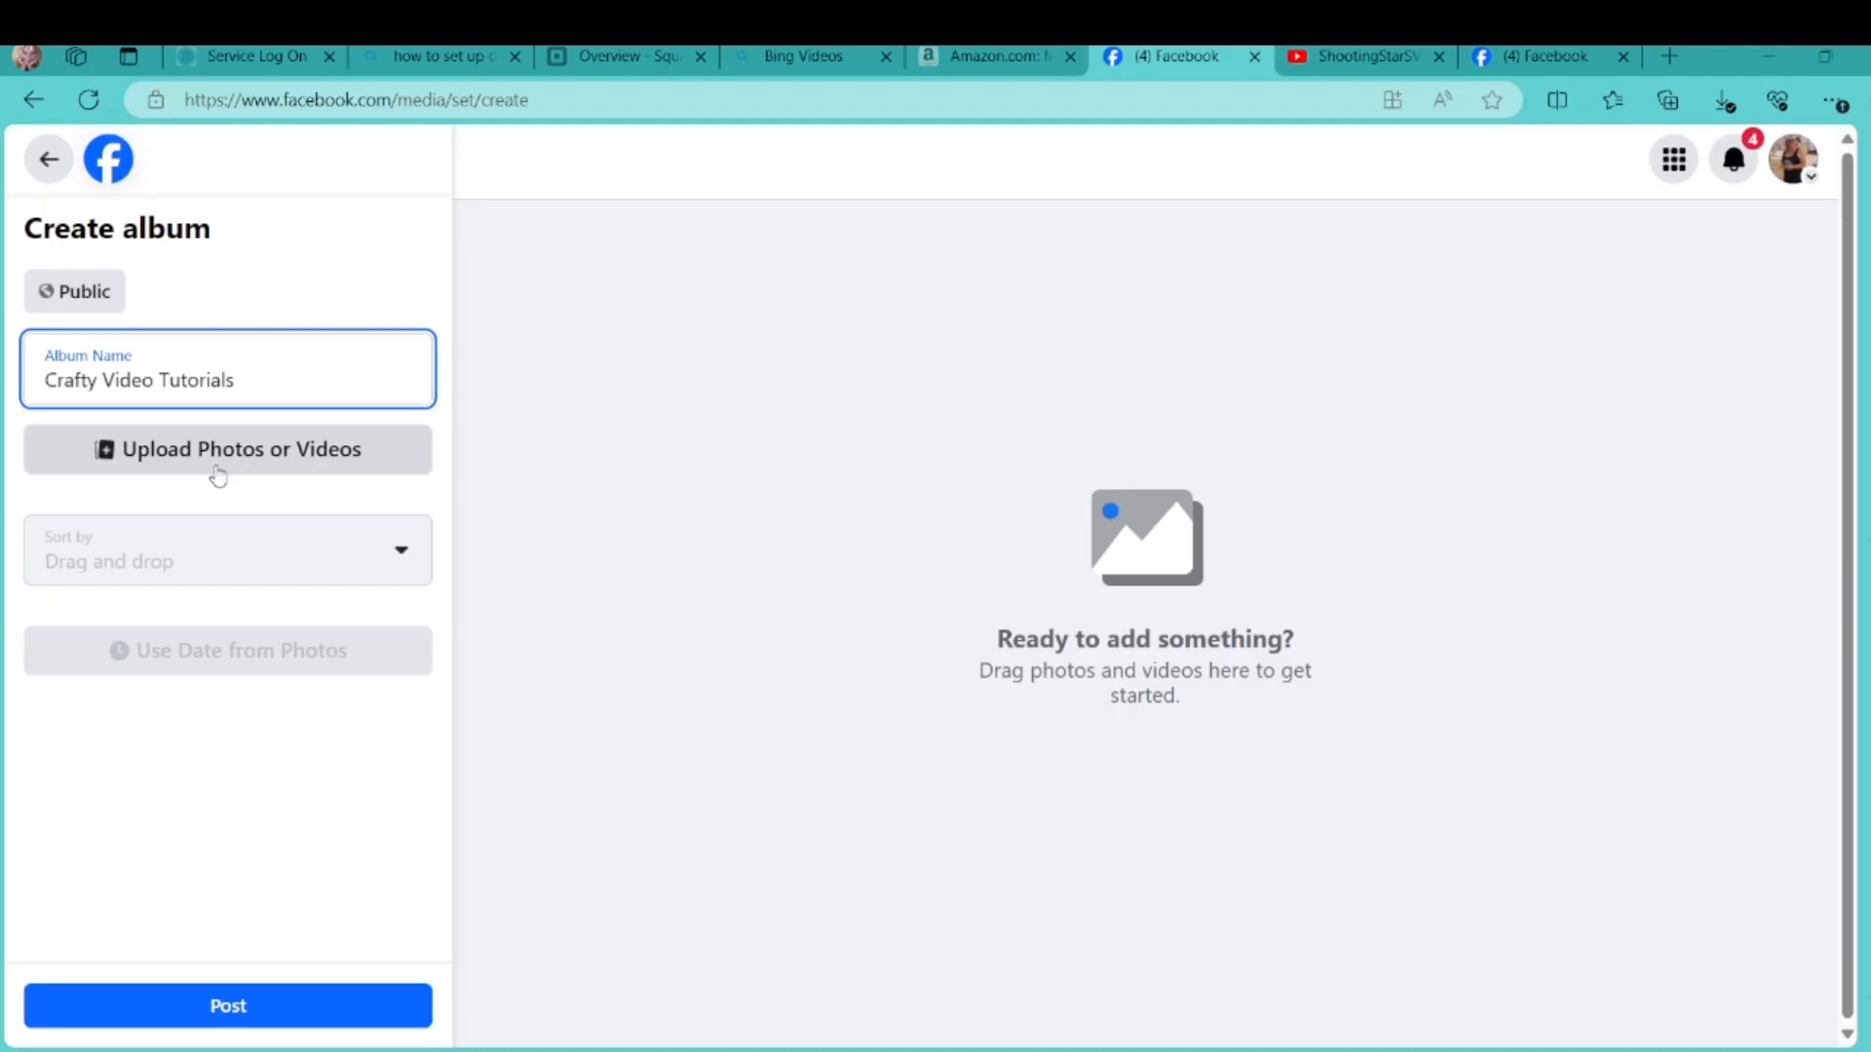
Upload the Crafty Biker Chick motorcycle picture to the new album and post it
click(245, 451)
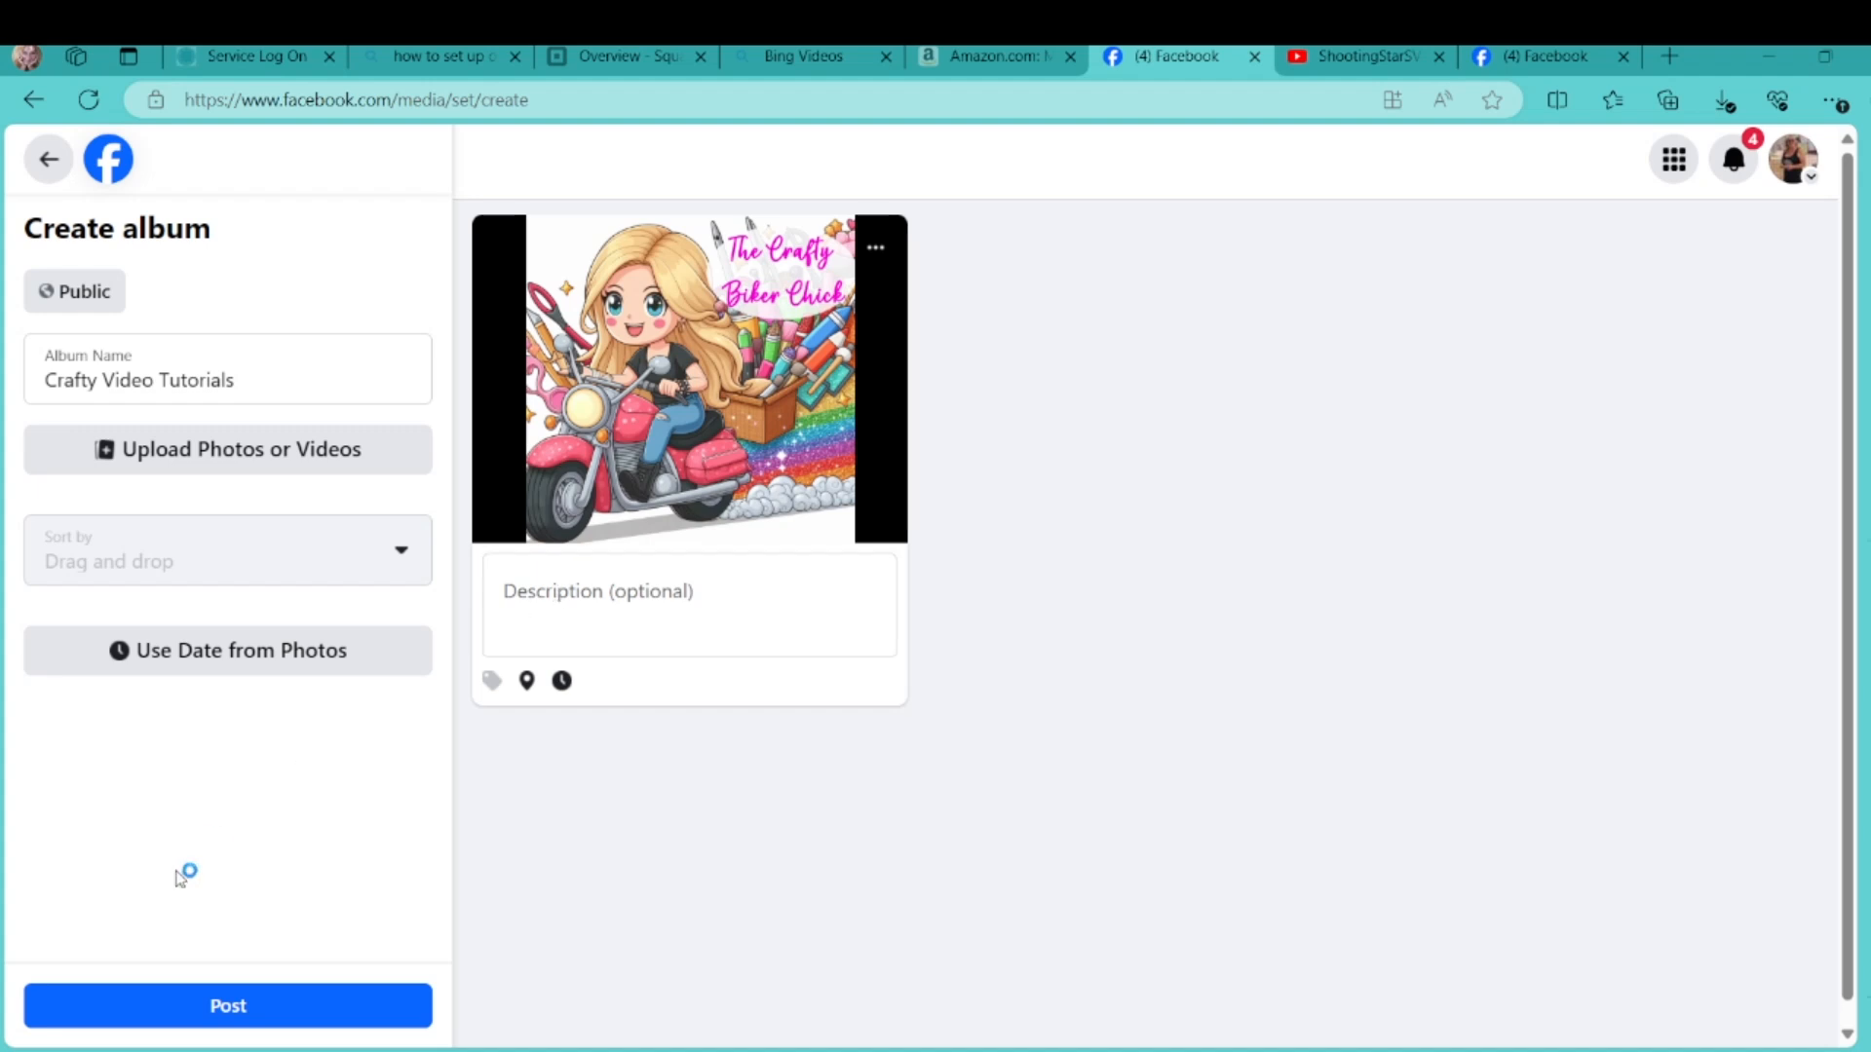
click(234, 1008)
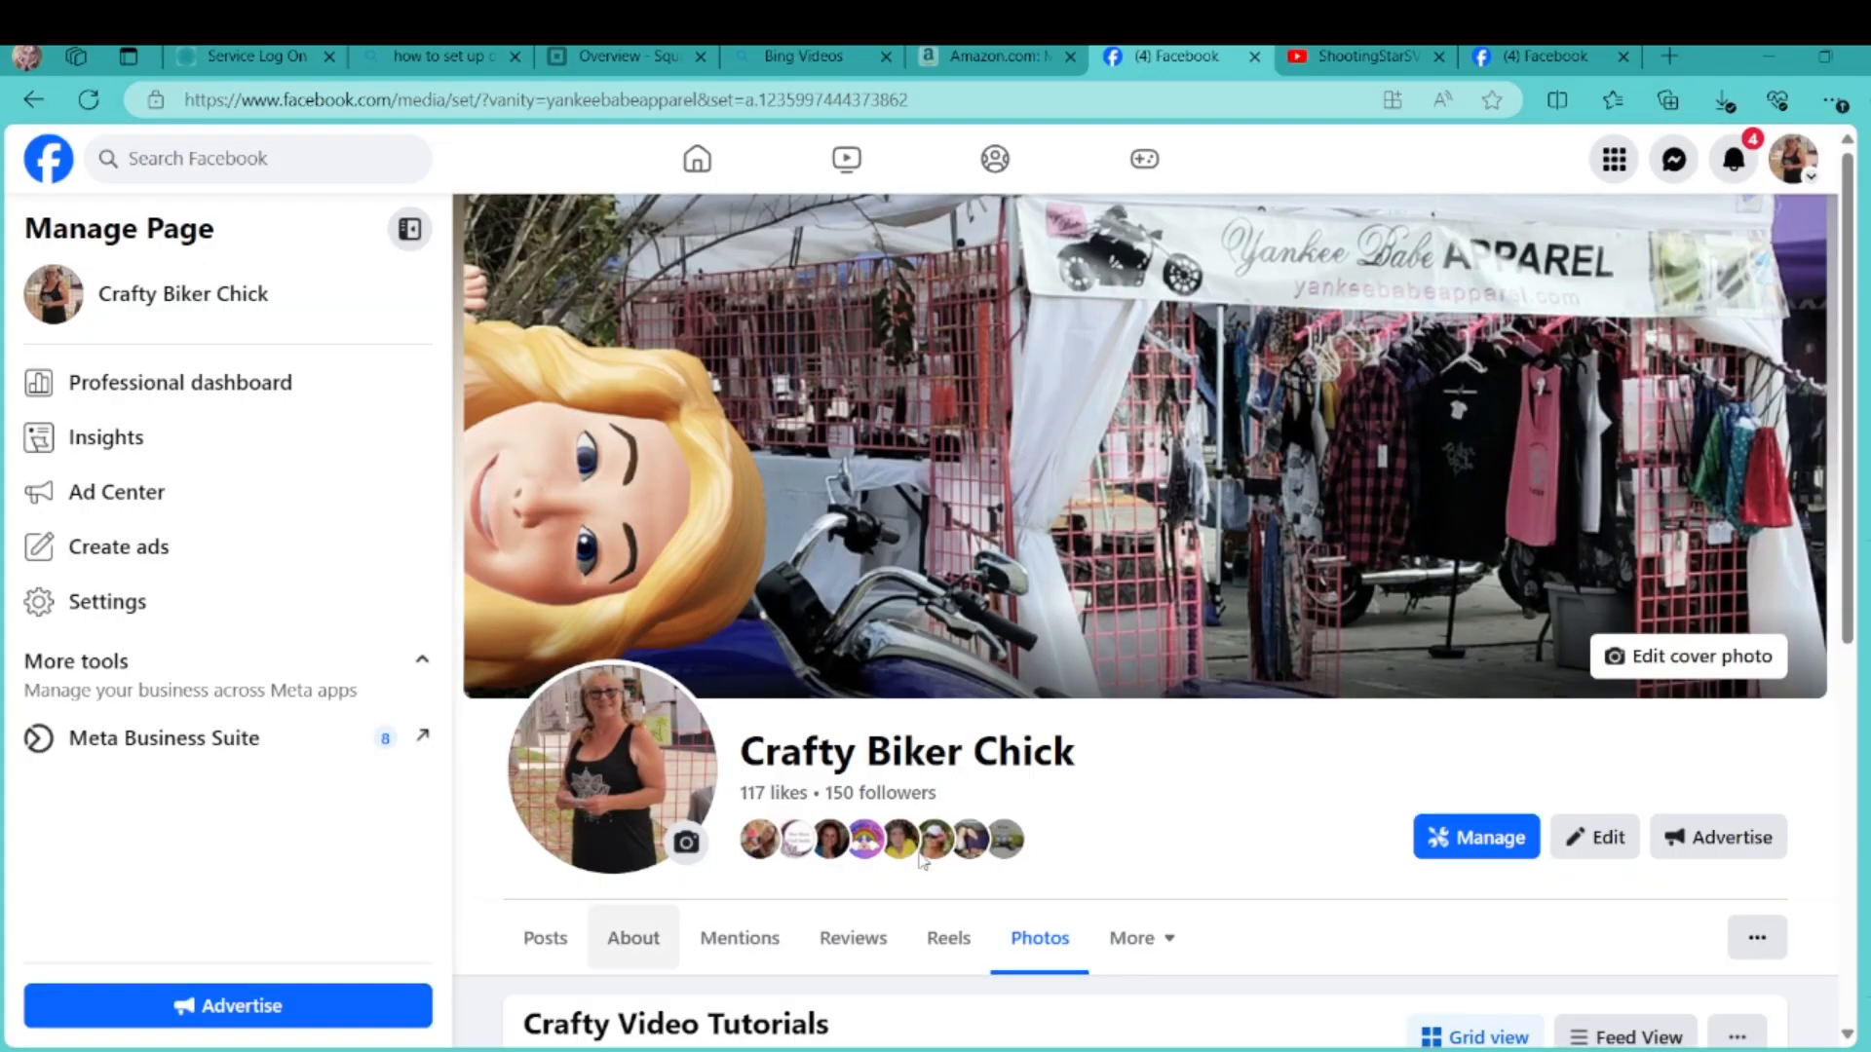
Open the album for editing and set its description to "This album contains a compilation of free crafting tutorials and previously recorded lives!"
drag(1851, 249, 1867, 575)
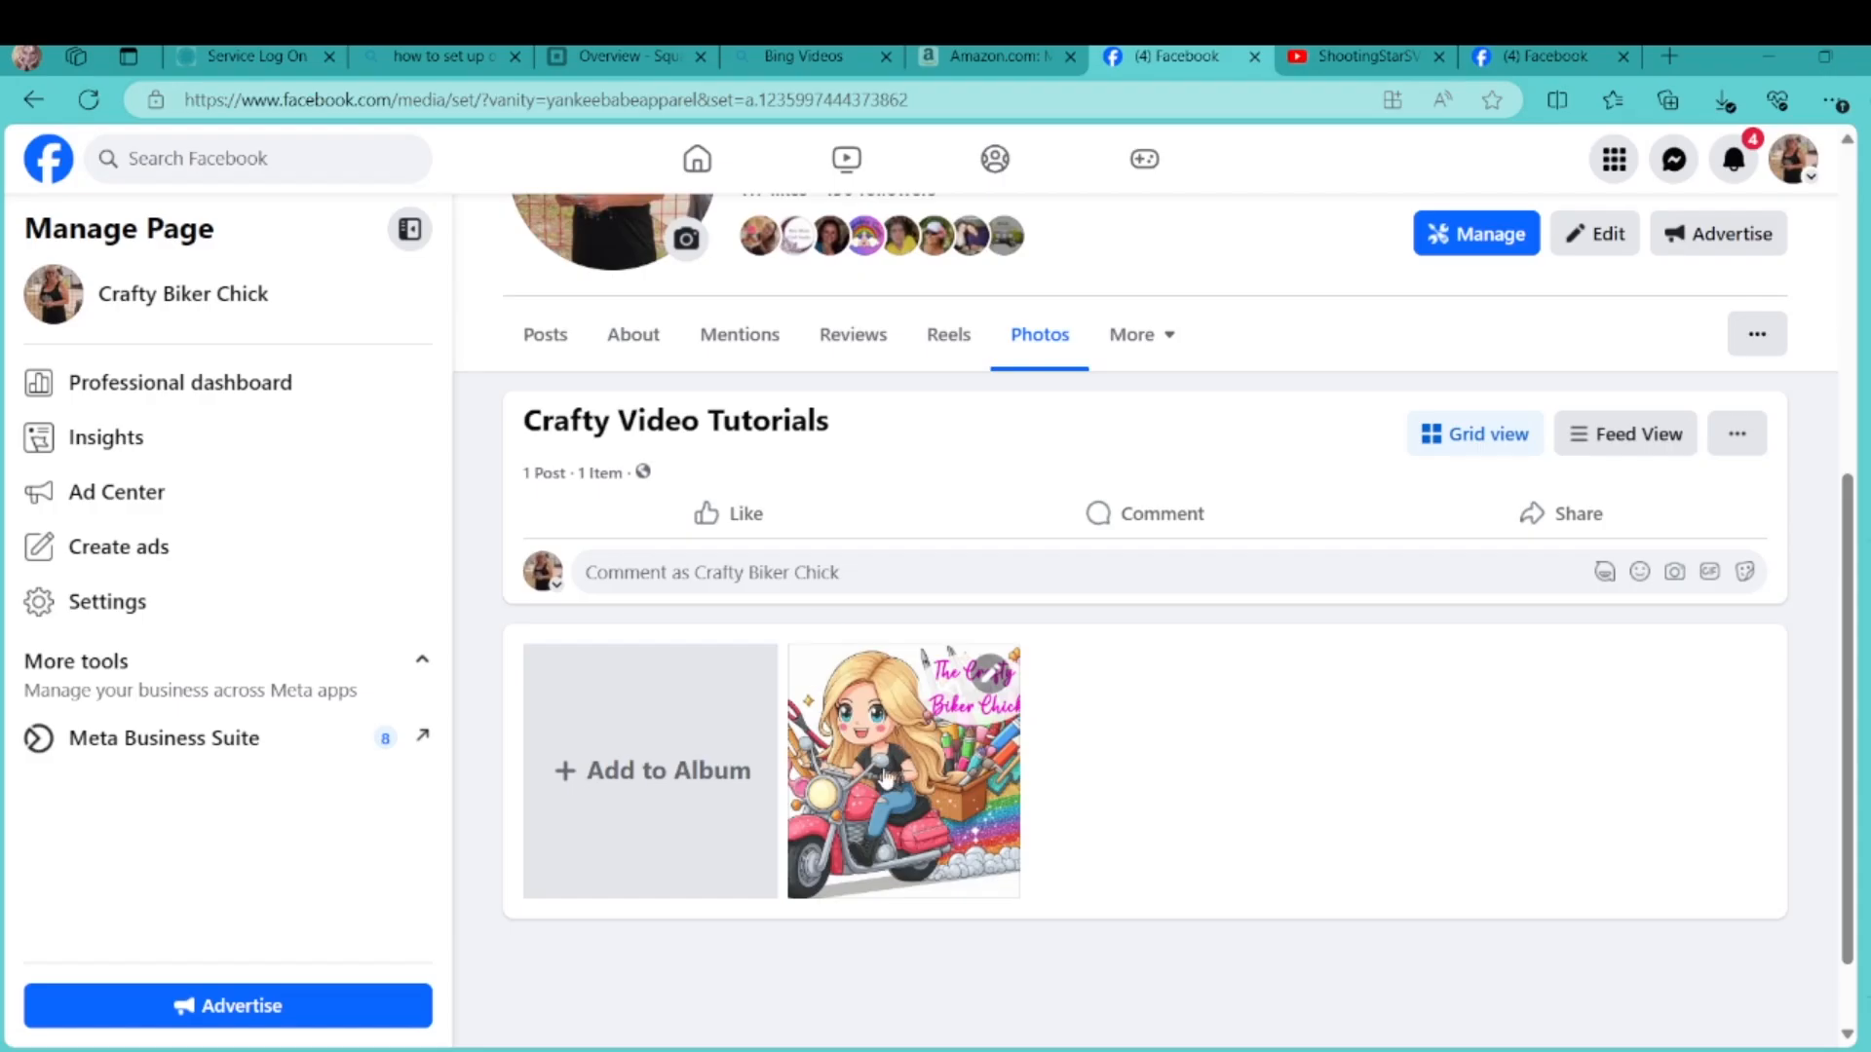
click(658, 781)
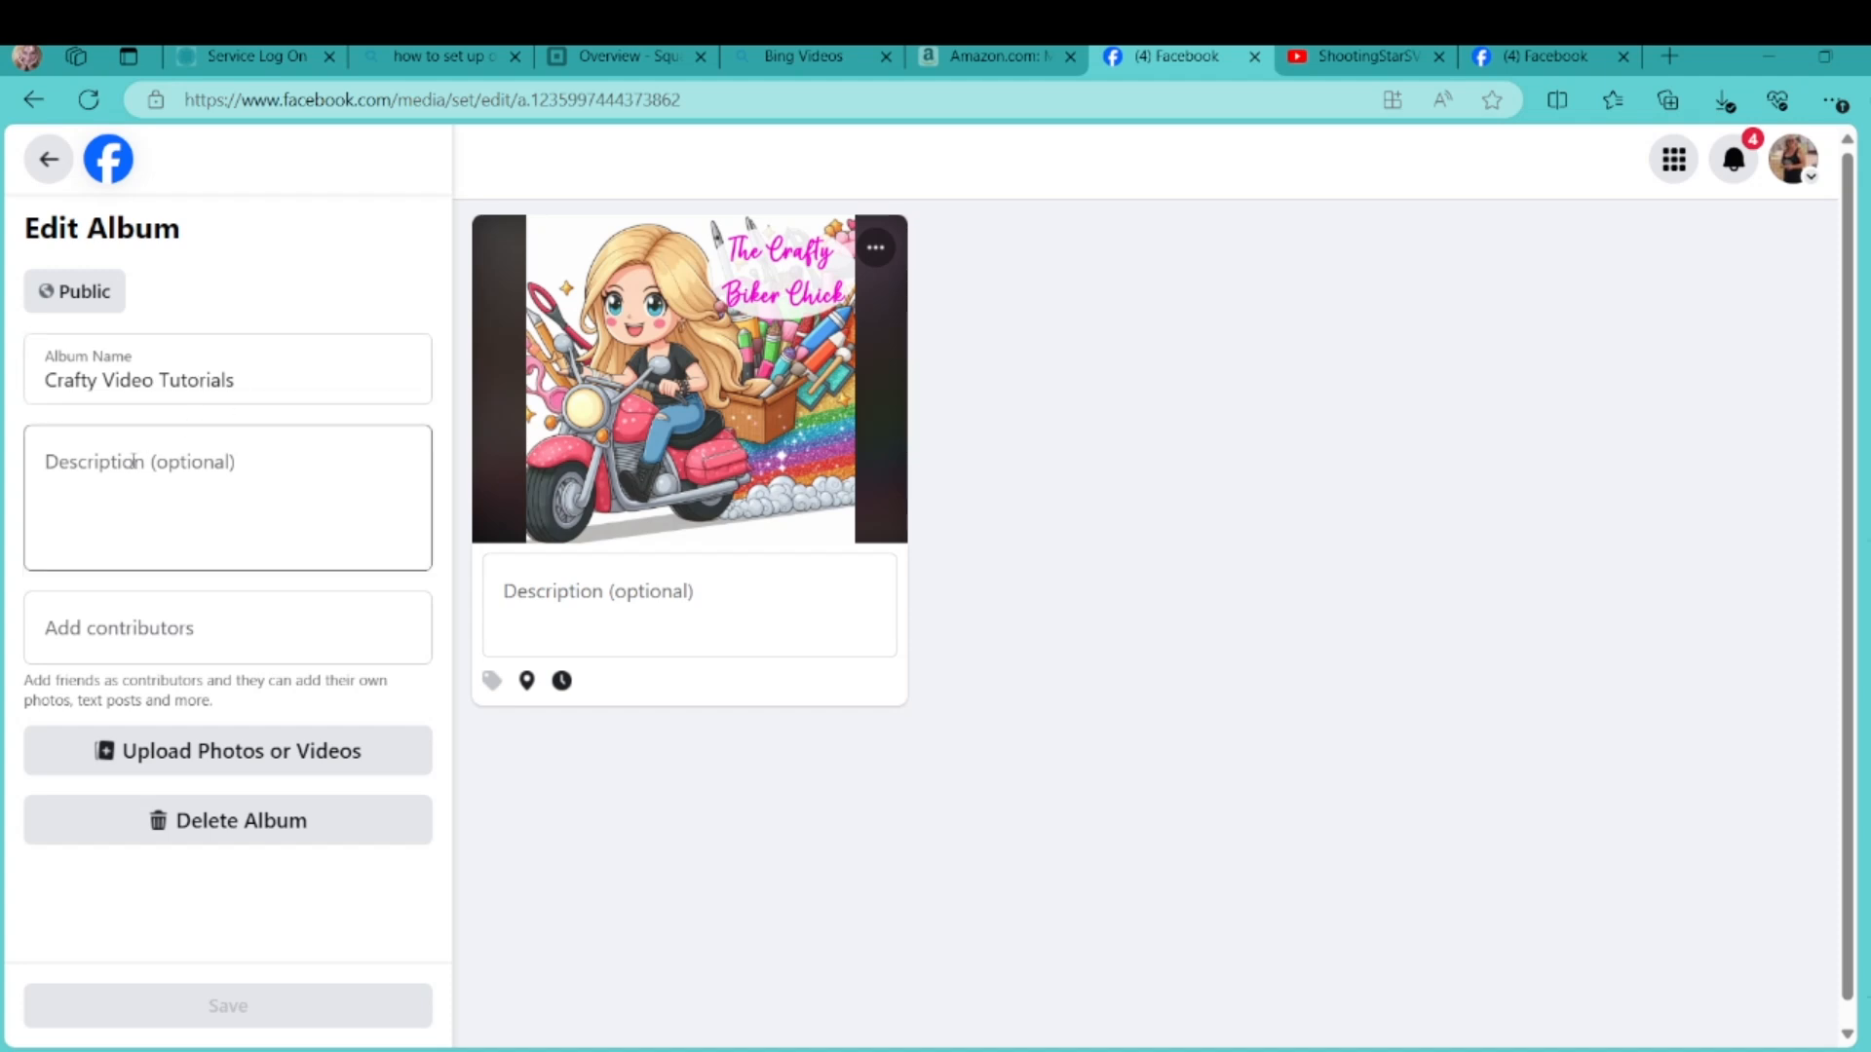
click(133, 462)
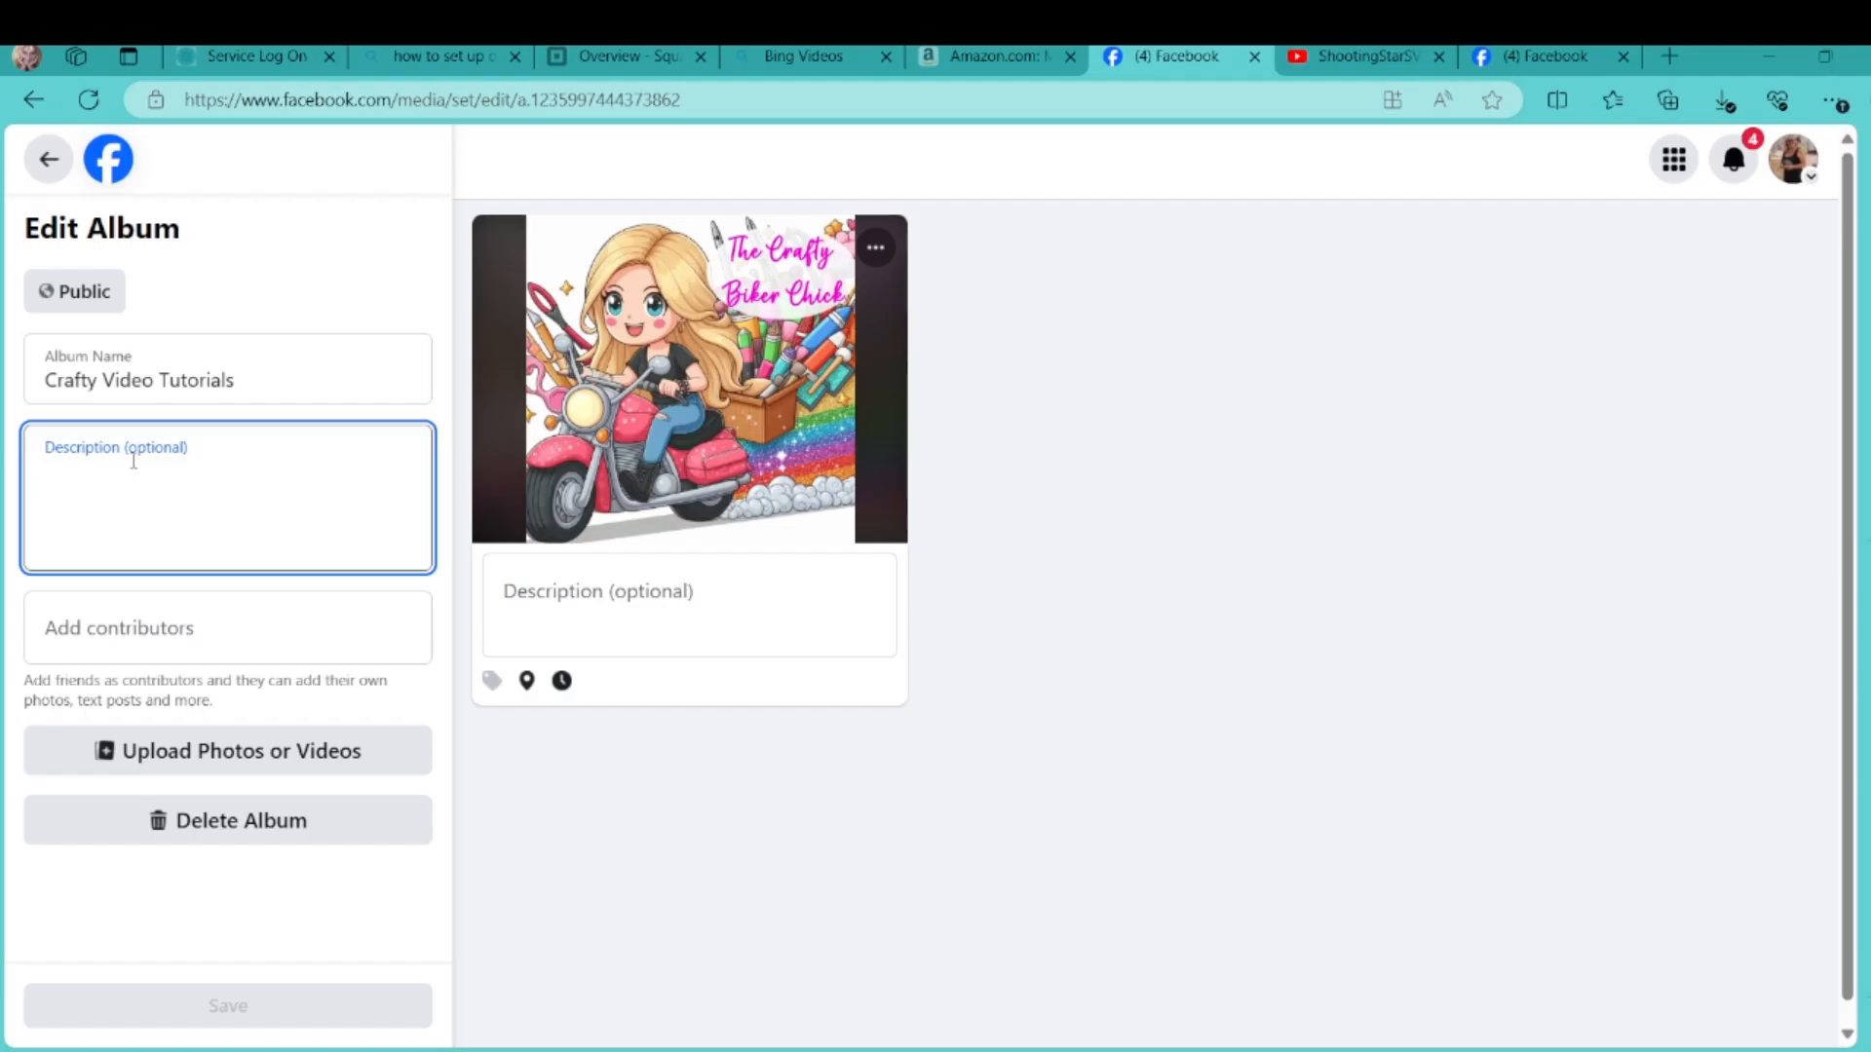
text(This)
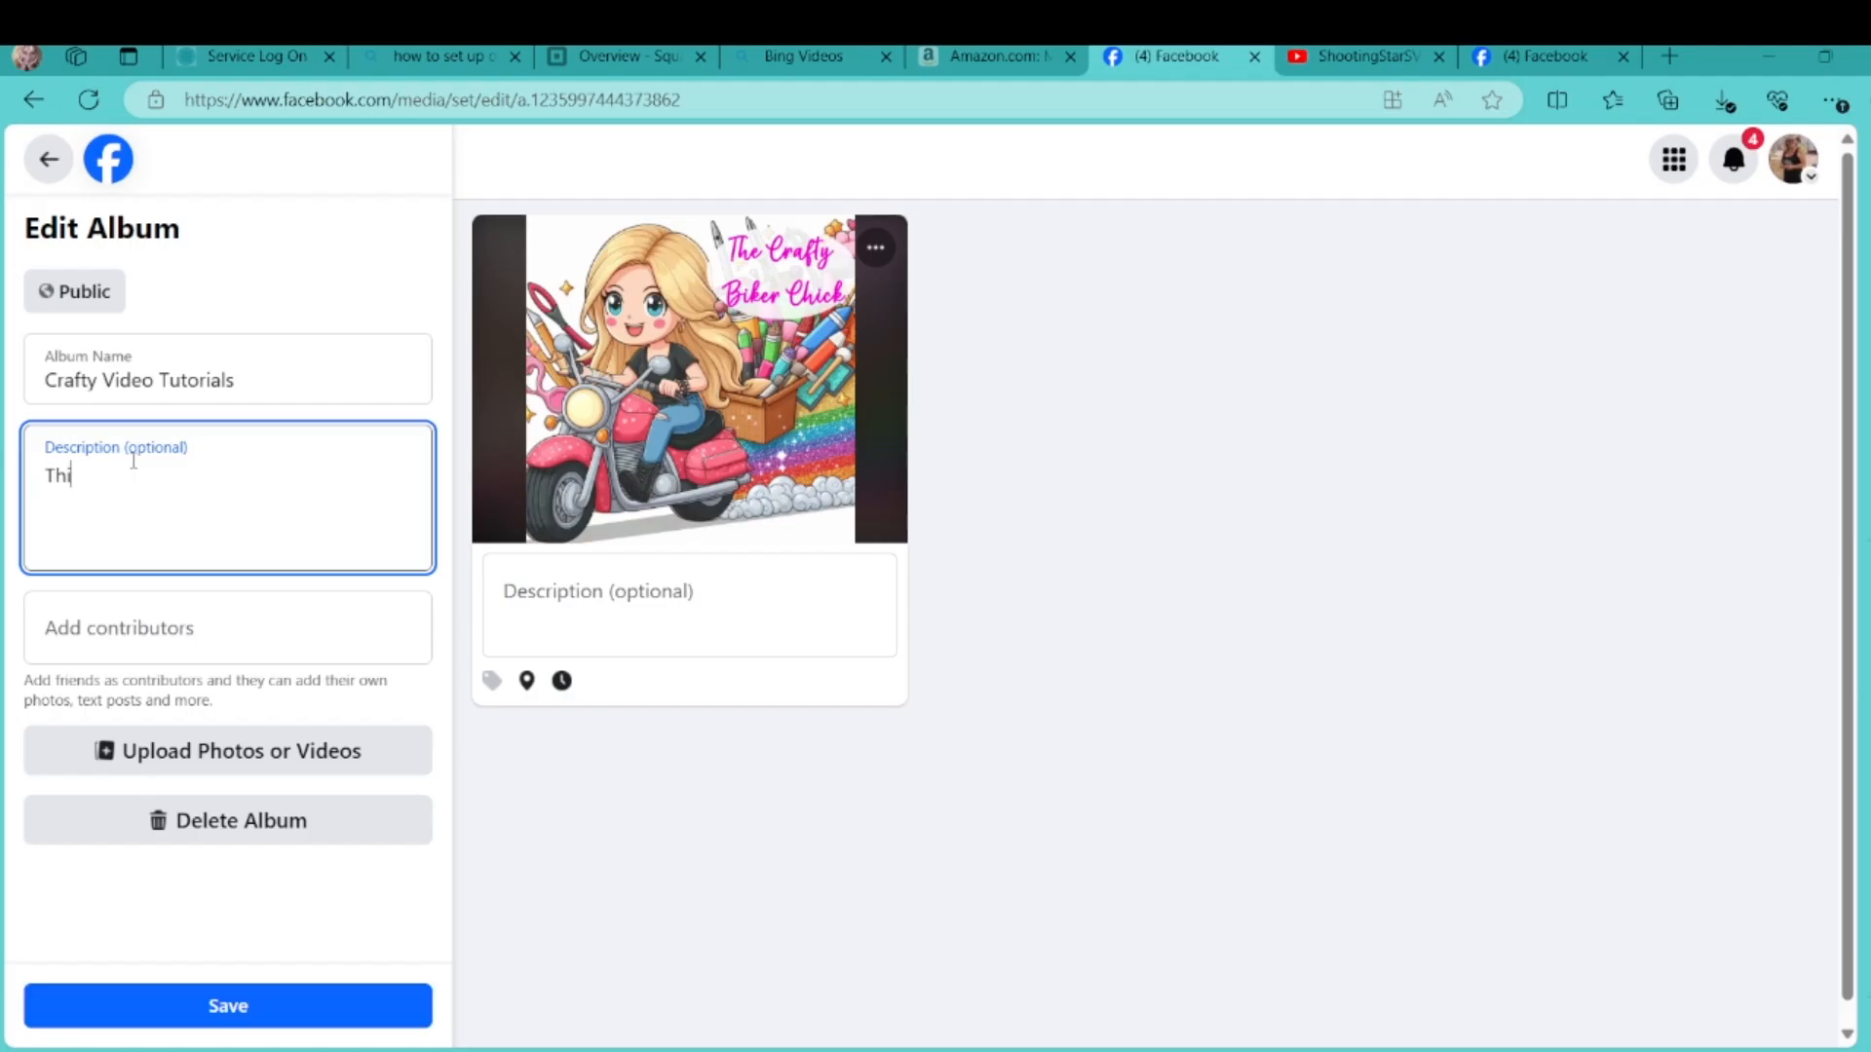
text(lbum contains a compilation )
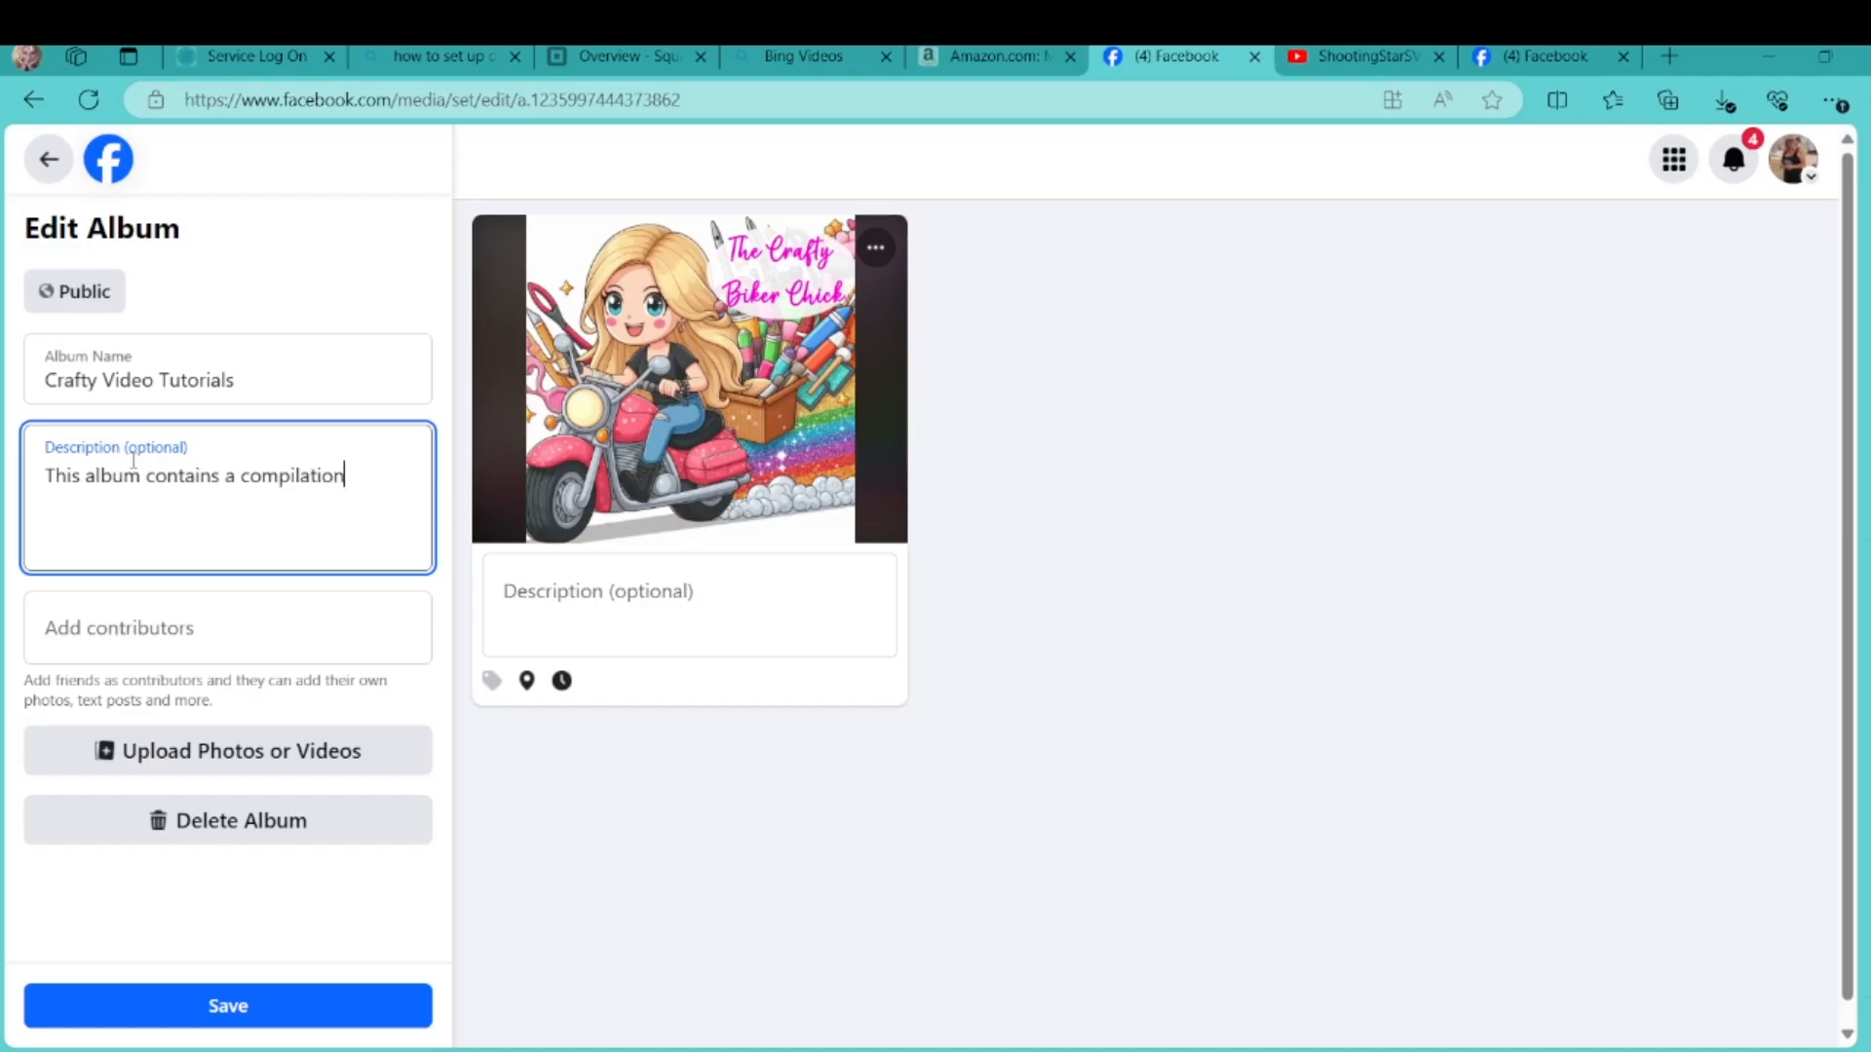
text(of )
text(video)
key(BackSpace)
key(BackSpace)
key(BackSpace)
key(BackSpace)
key(BackSpace)
key(BackSpace)
text(free v)
key(BackSpace)
text(crafting)
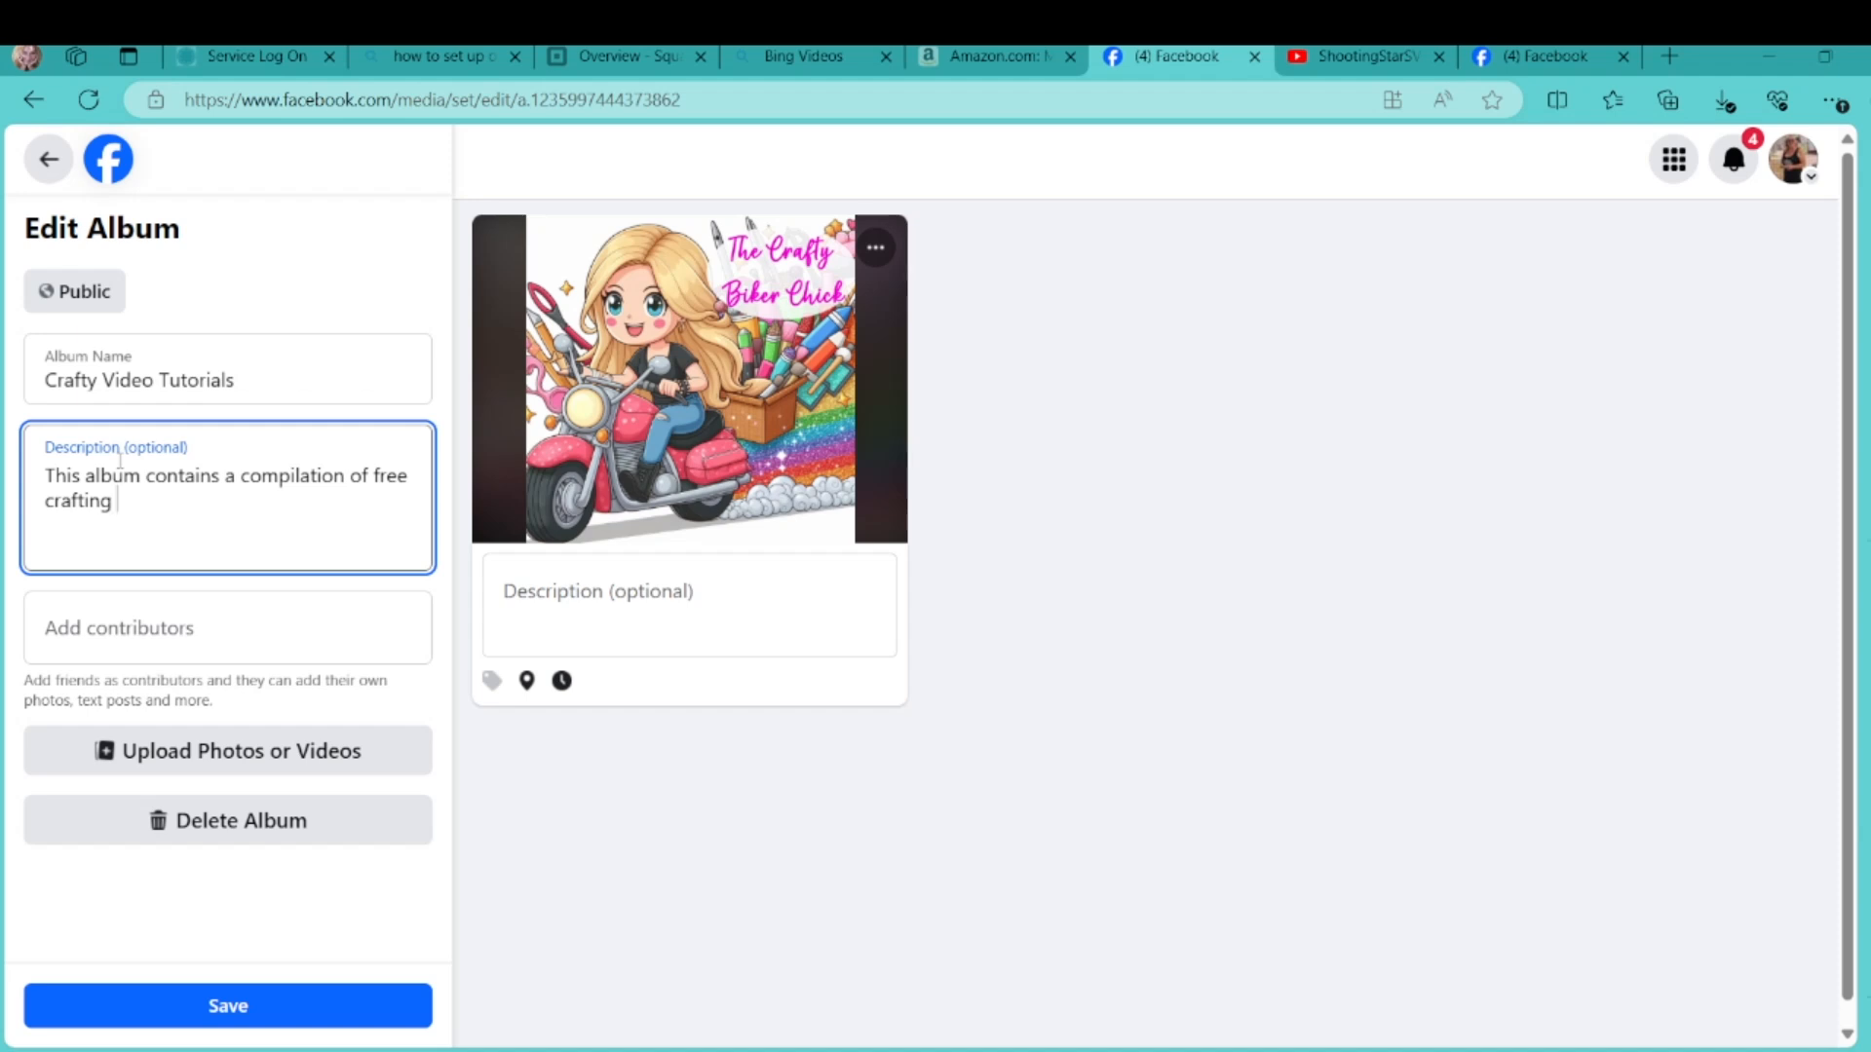
text(liv)
key(BackSpace)
key(BackSpace)
text(tutorials and previ)
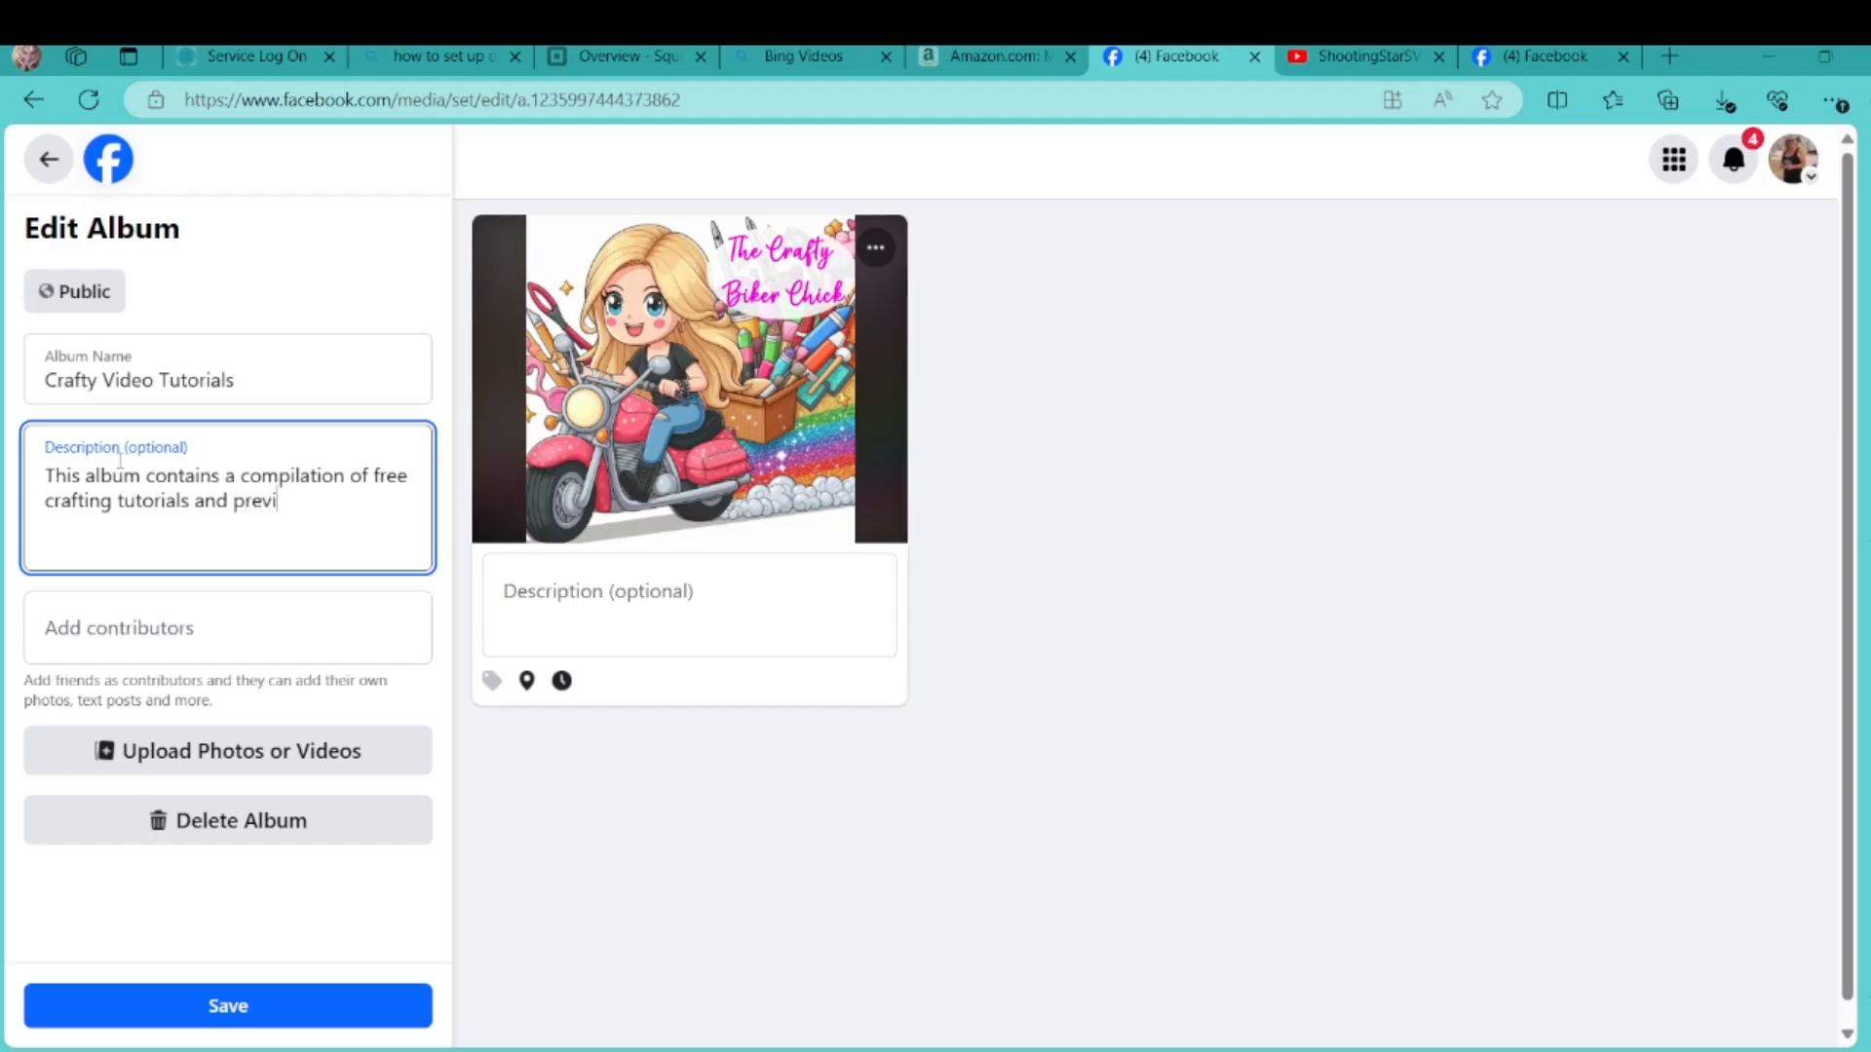
text(ously recorded lives)
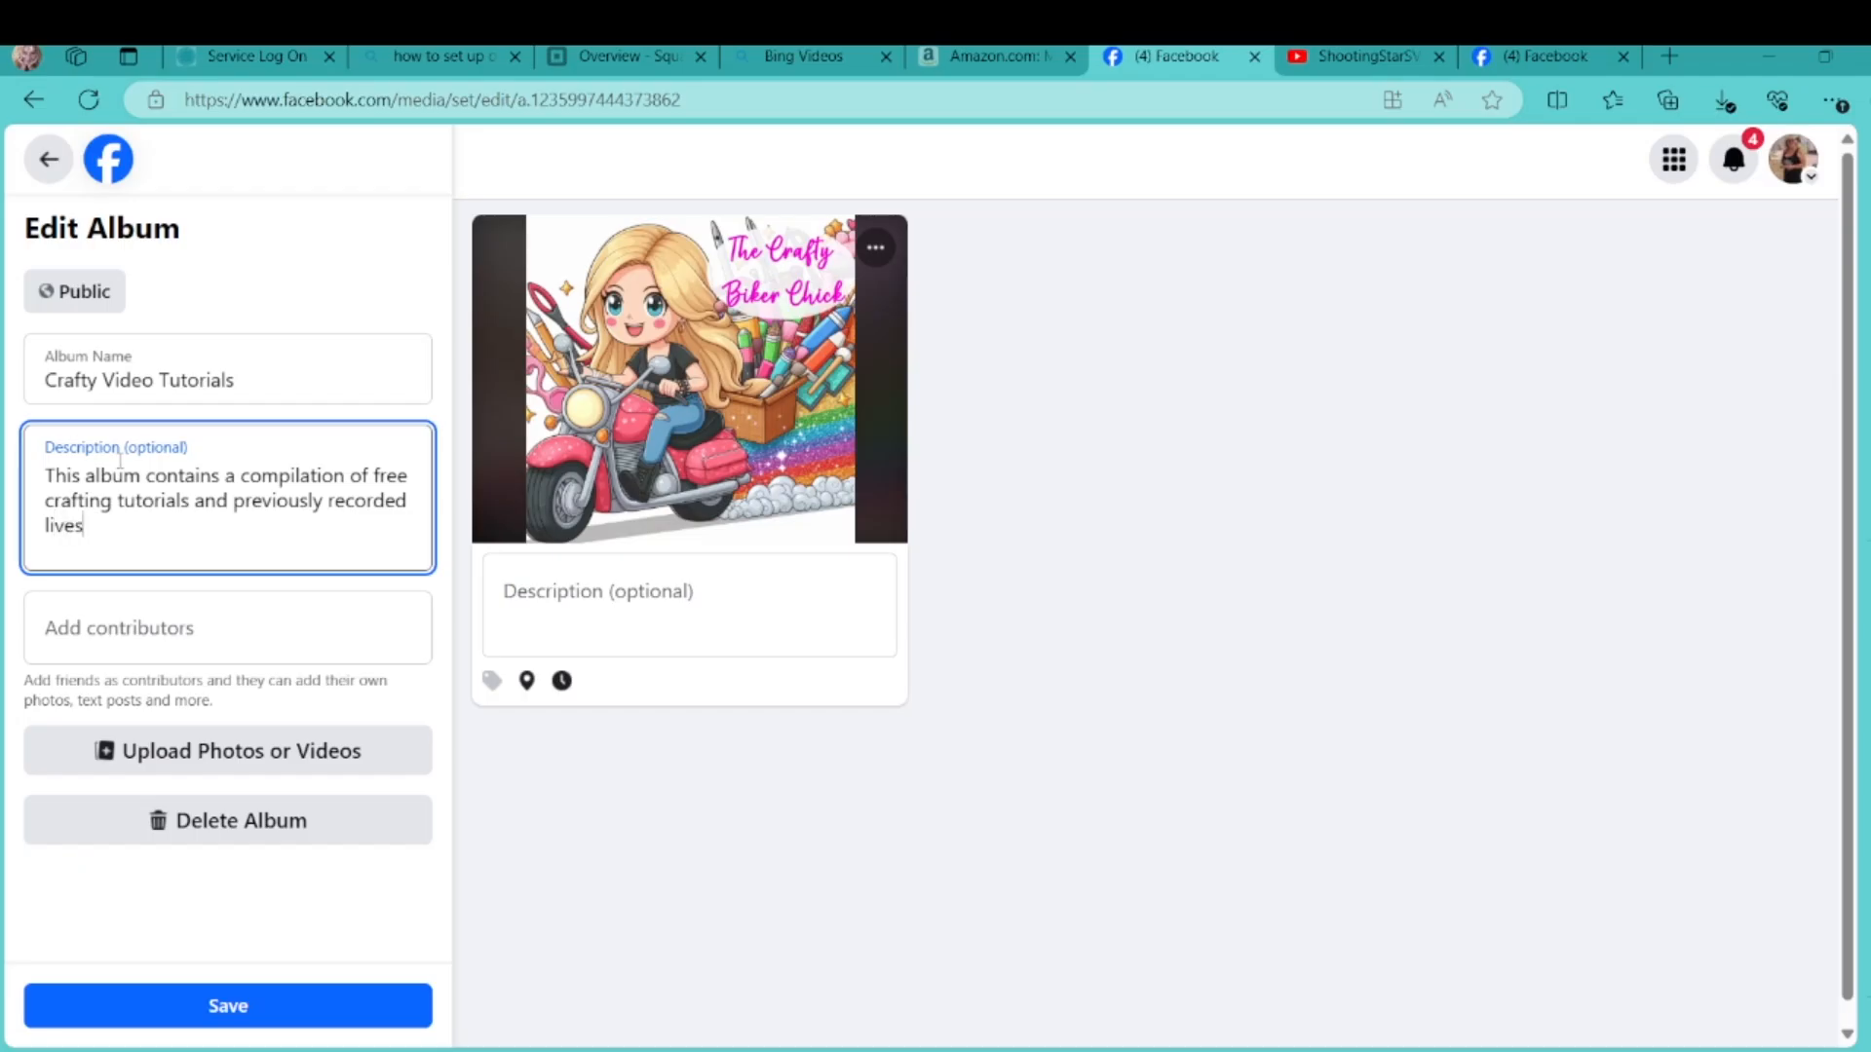
text(!)
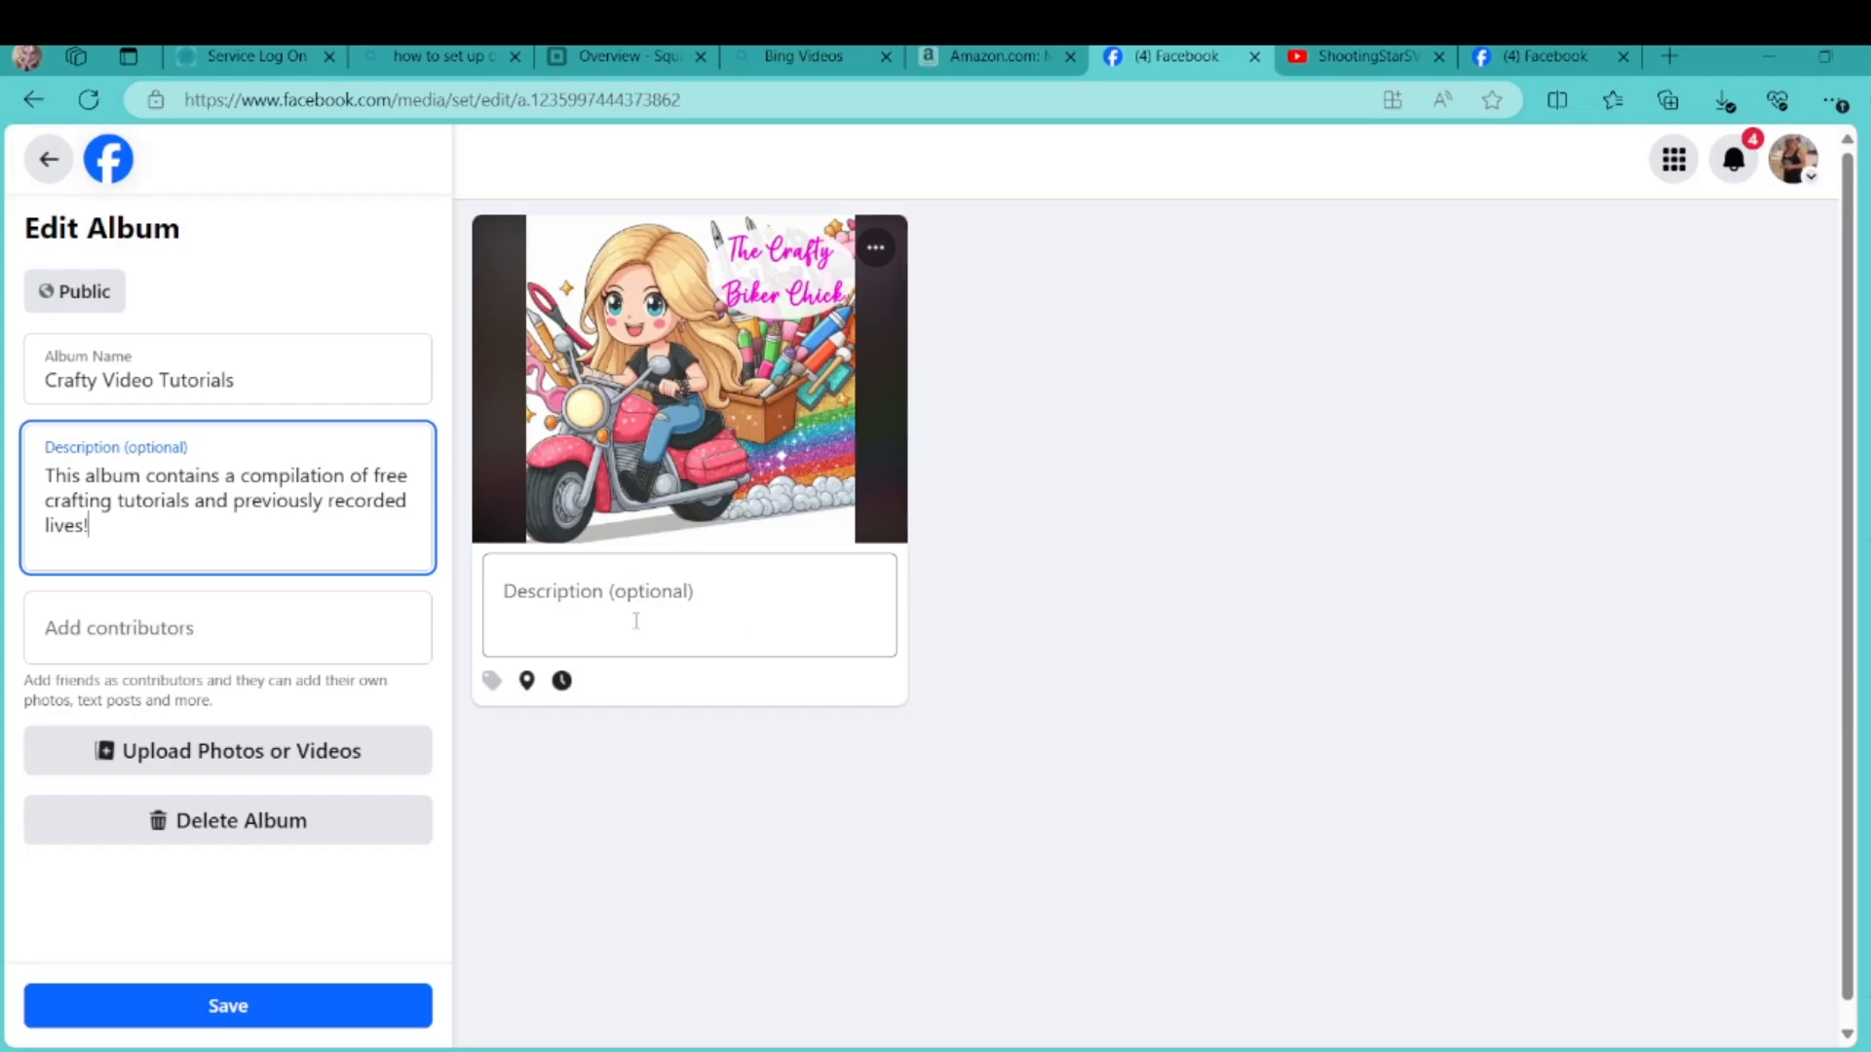
Give the motorcycle picture the description "For more, visit my website: yankeebabeapparel.com" and save the album
click(602, 596)
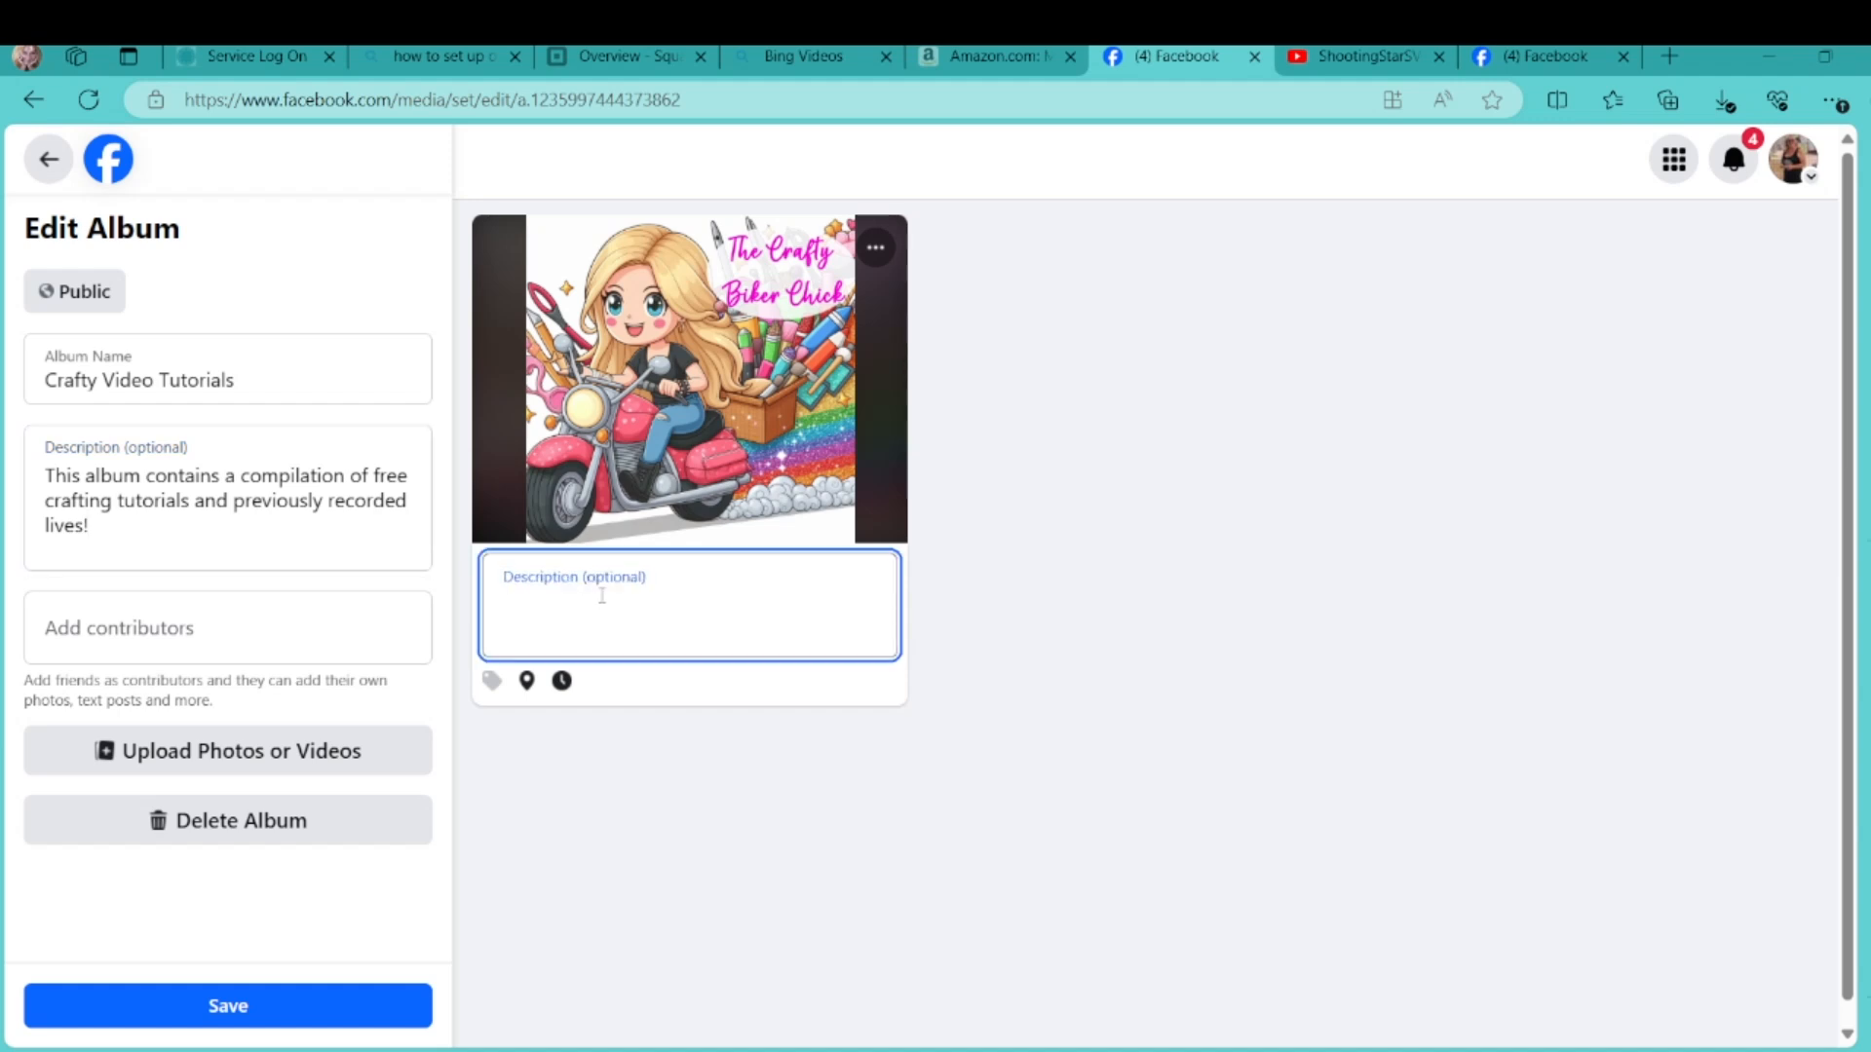
text(G)
key(BackSpace)
text(For more, visit my website!)
key(Return)
text(yan)
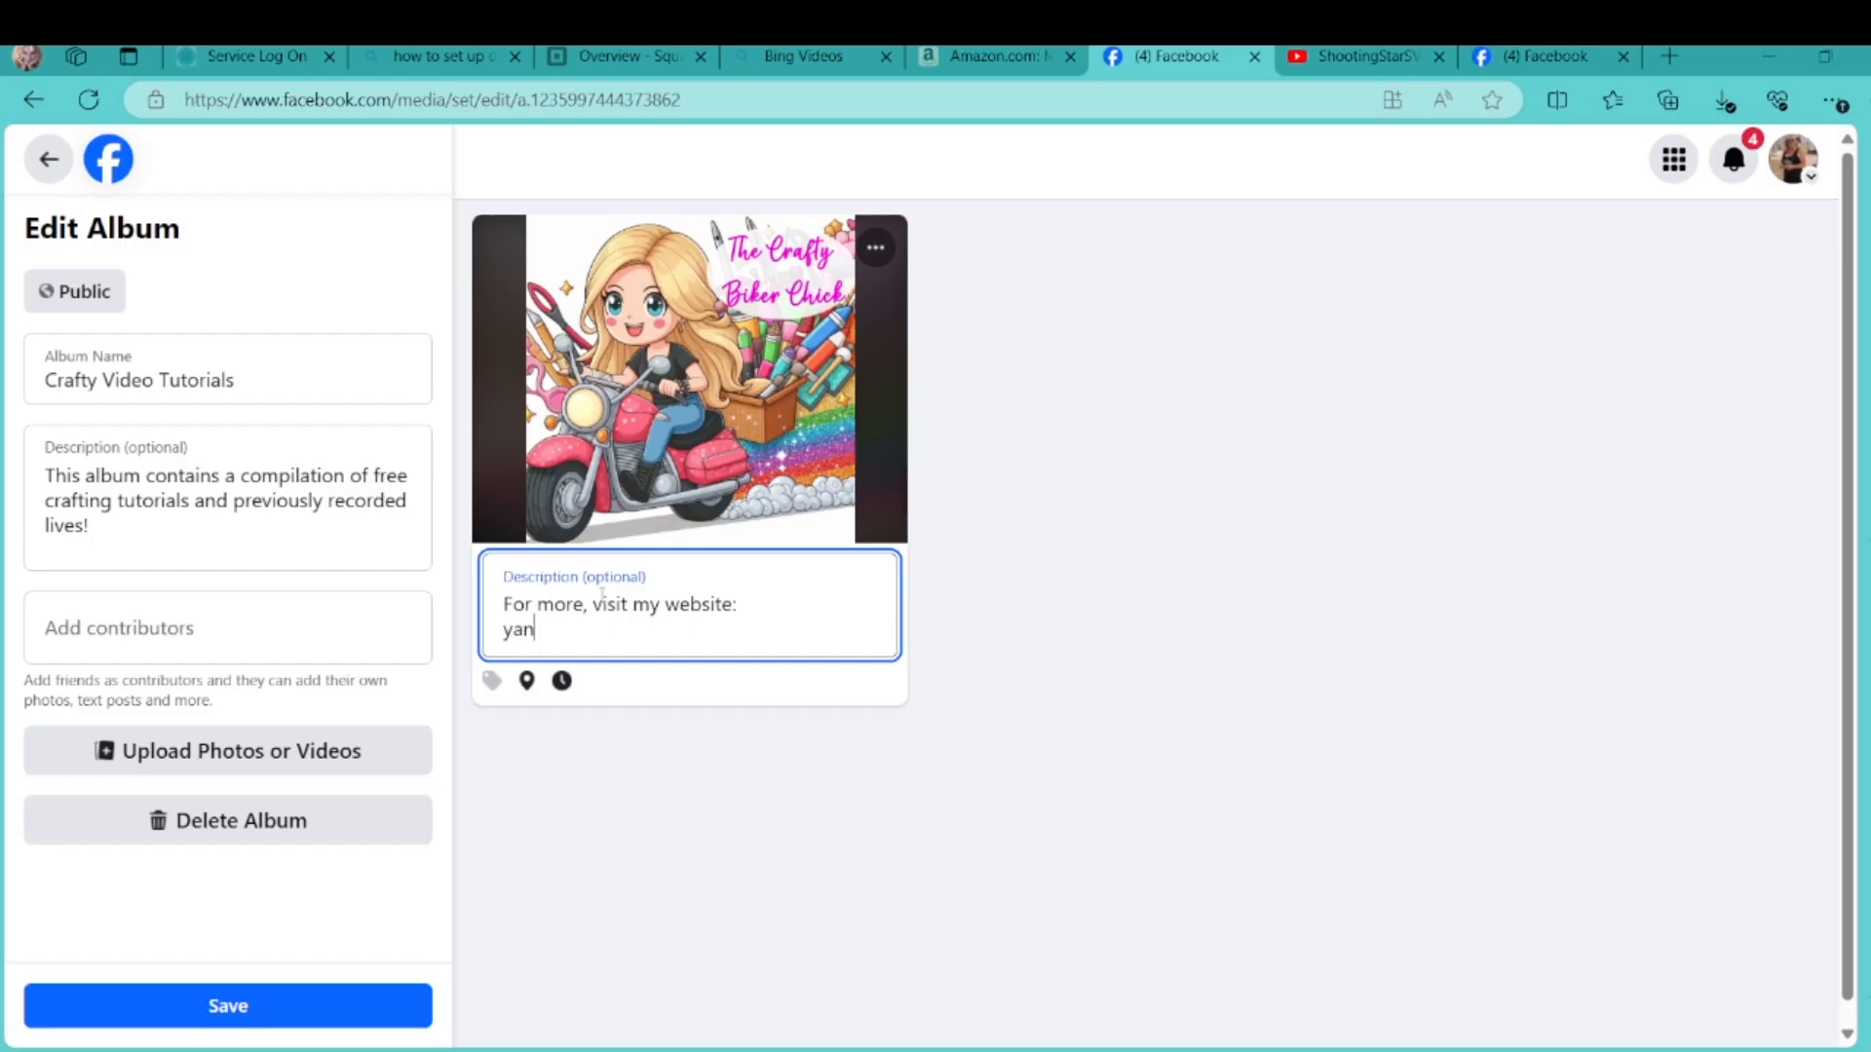
text(keebabeapparel.com)
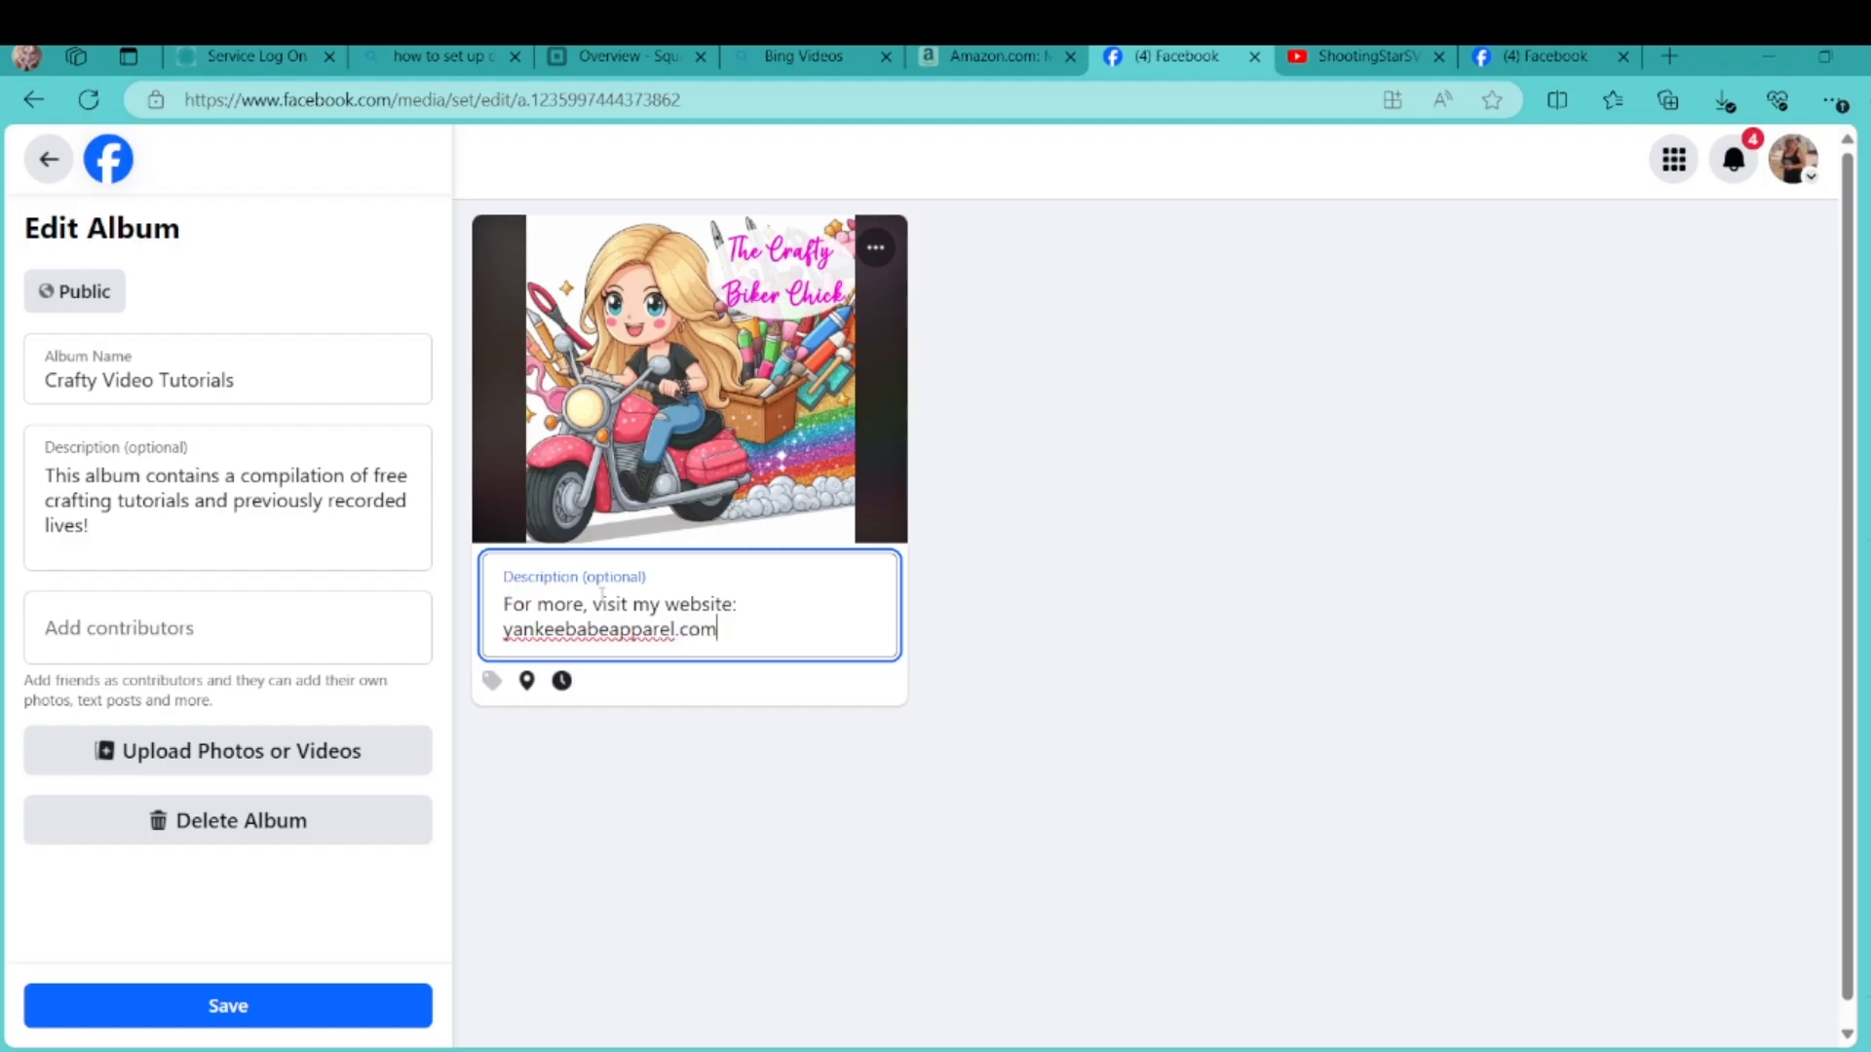
key(Return)
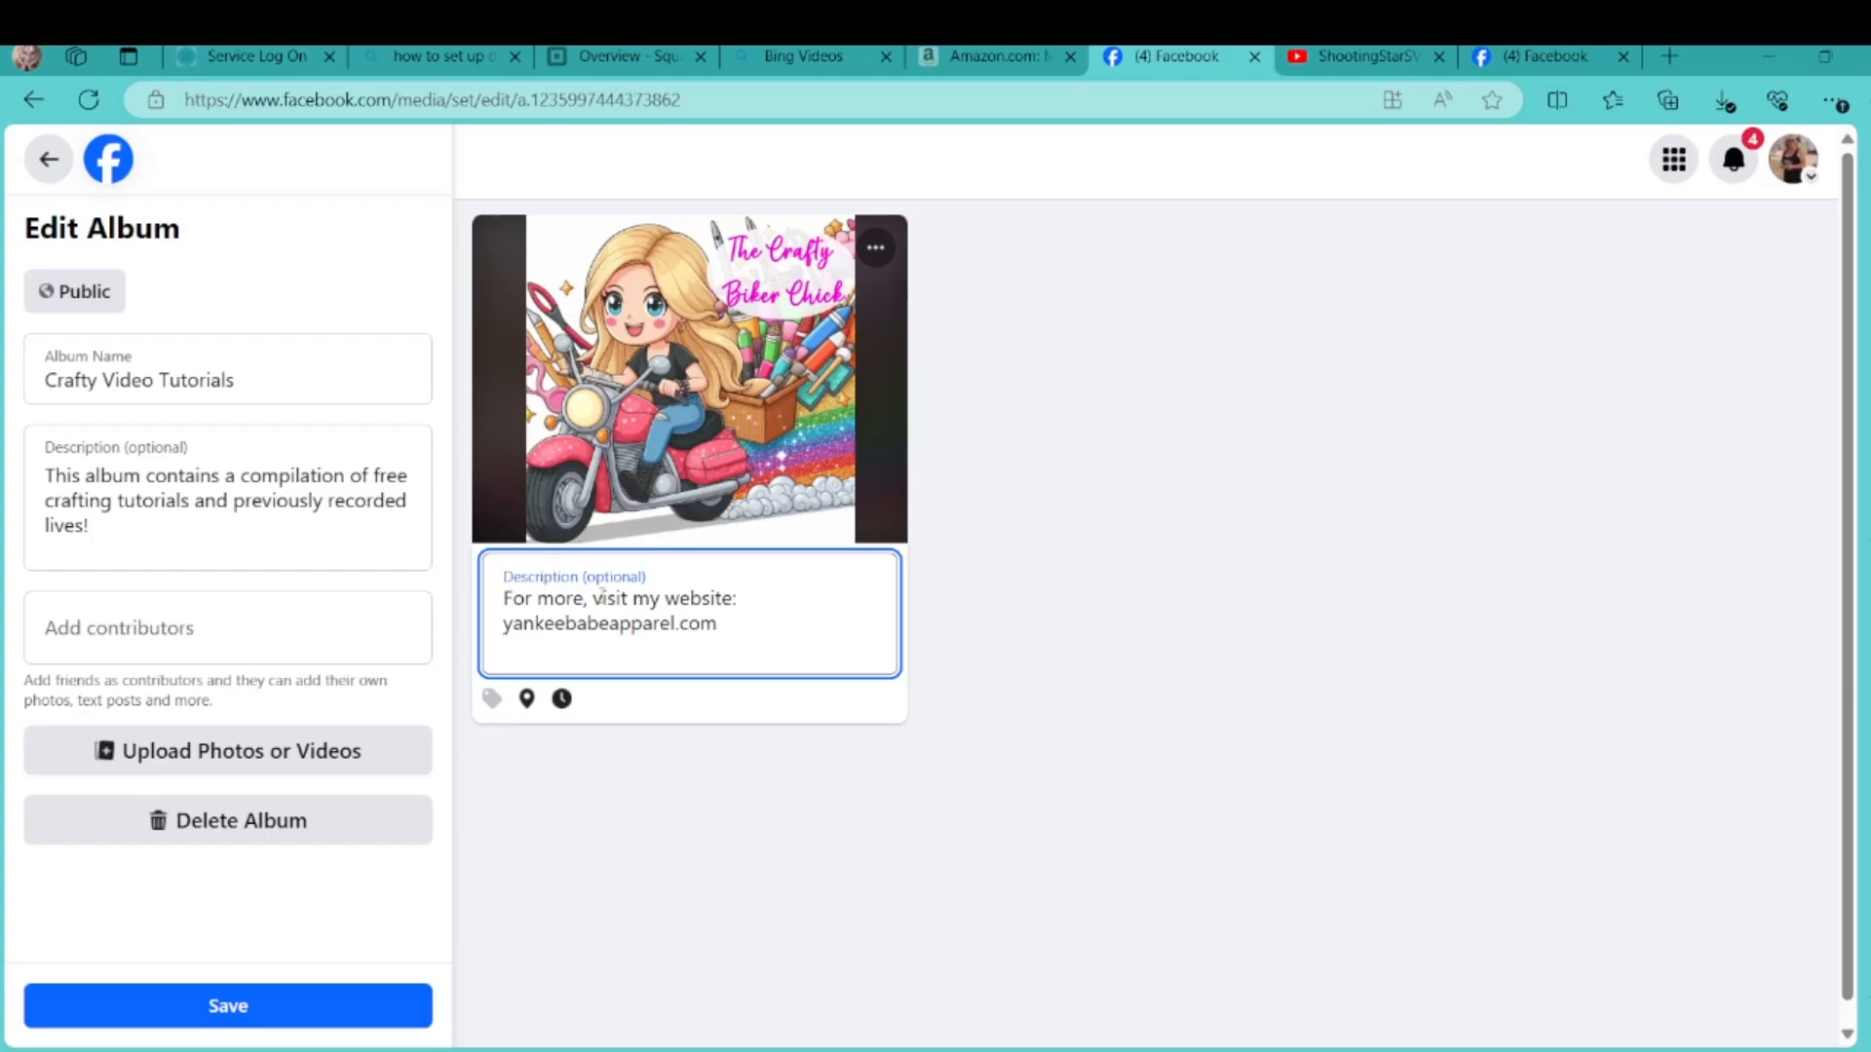
click(230, 1008)
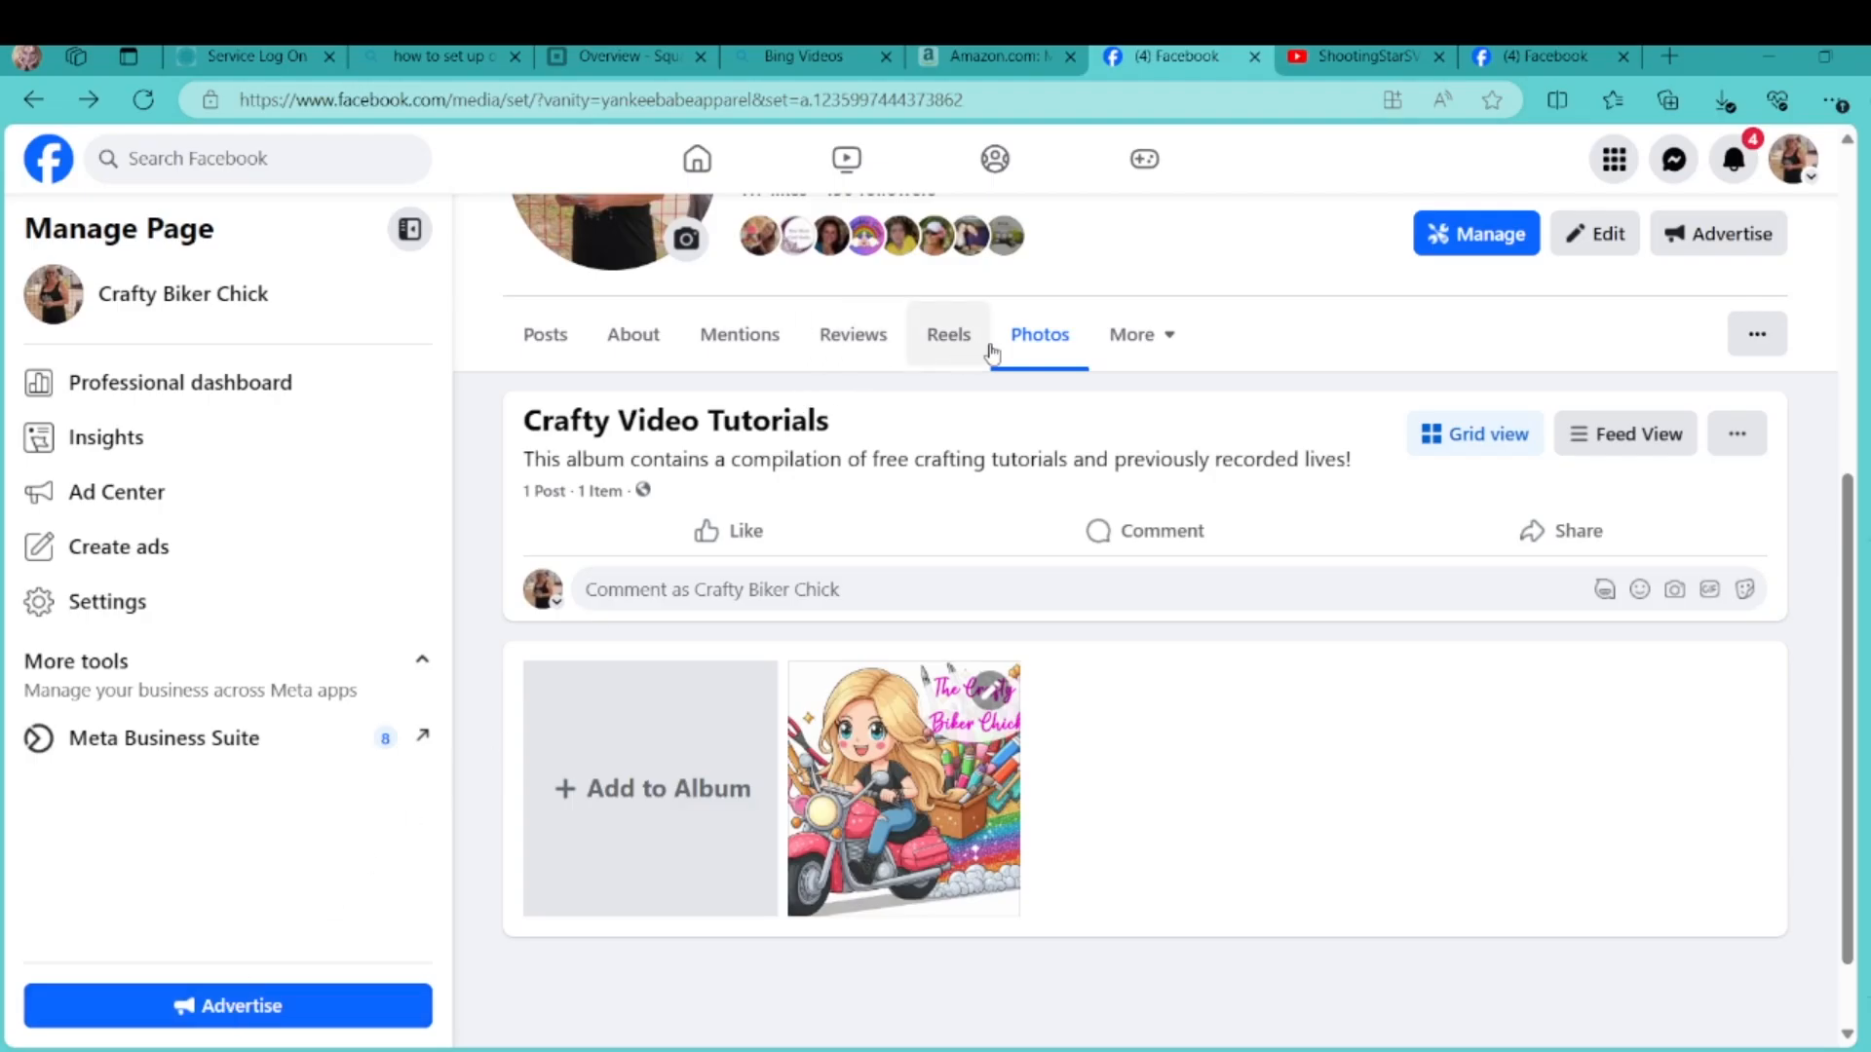
Open the Crafty Biker Chick page's videos and look through them for a crafting video to link to
click(1043, 337)
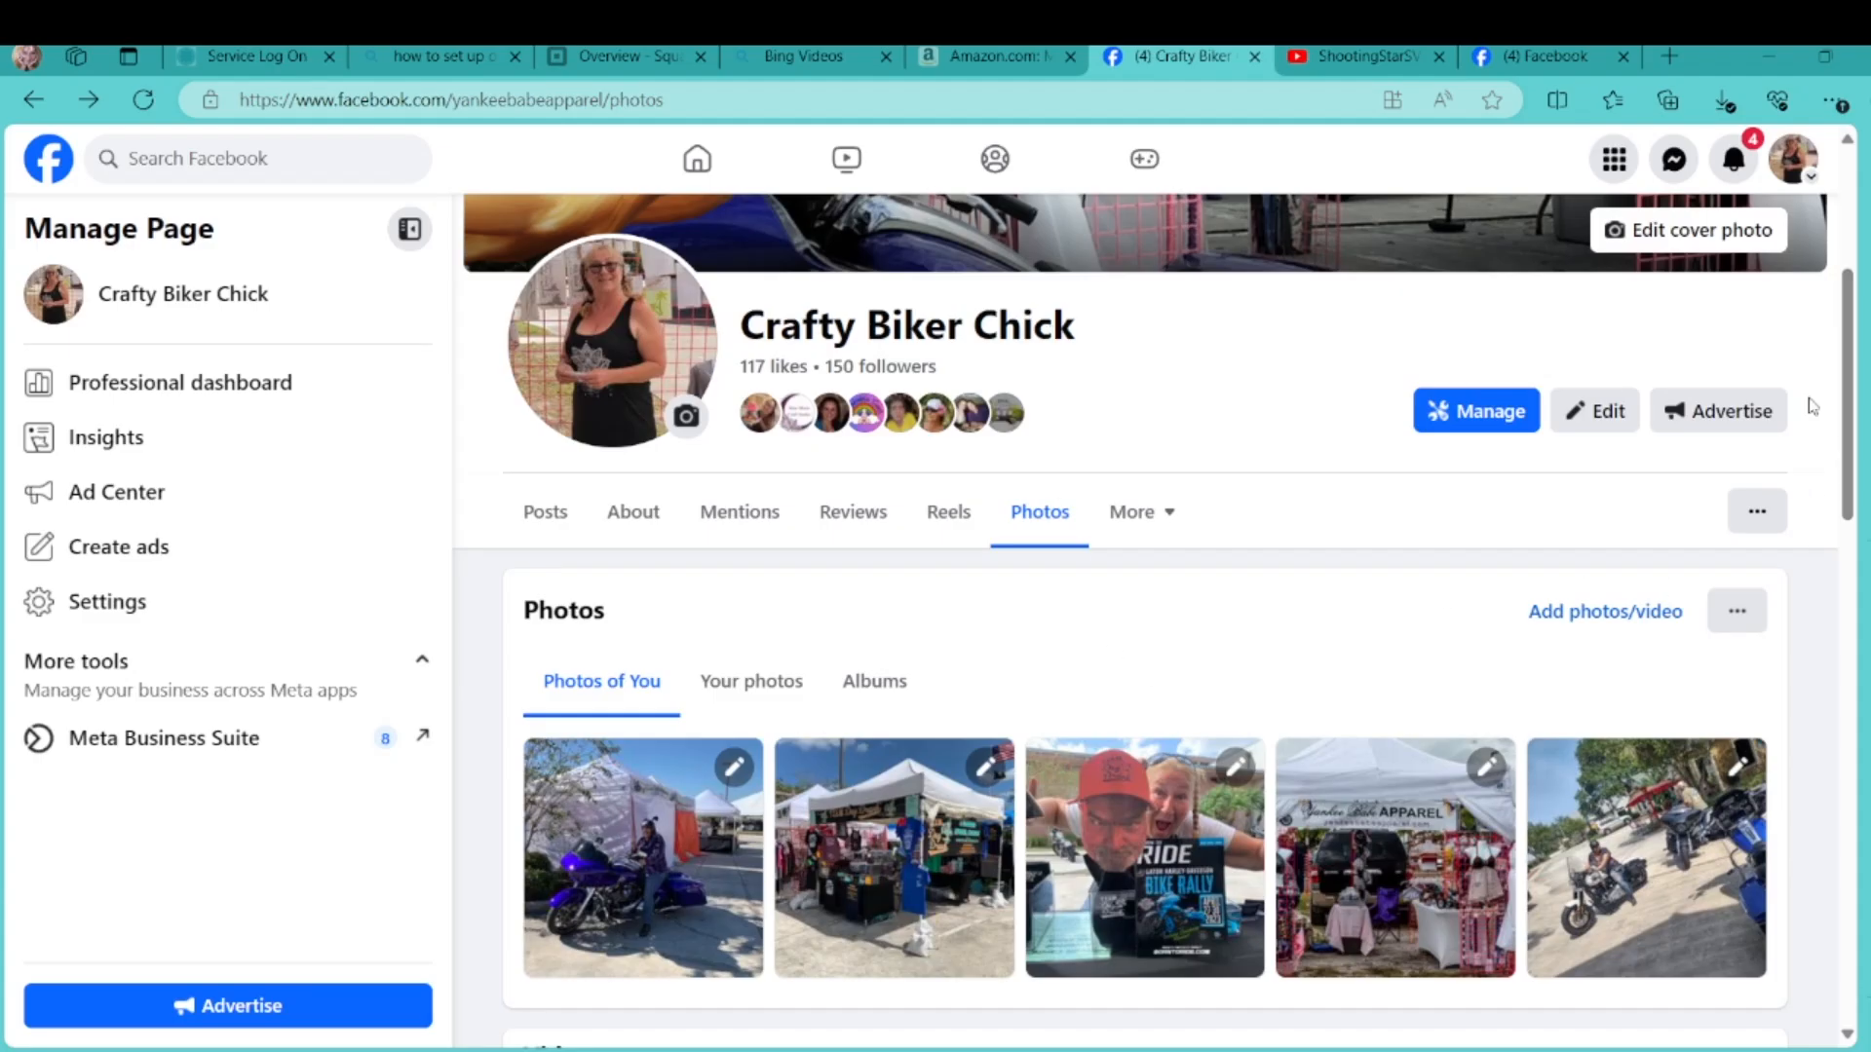
click(1168, 516)
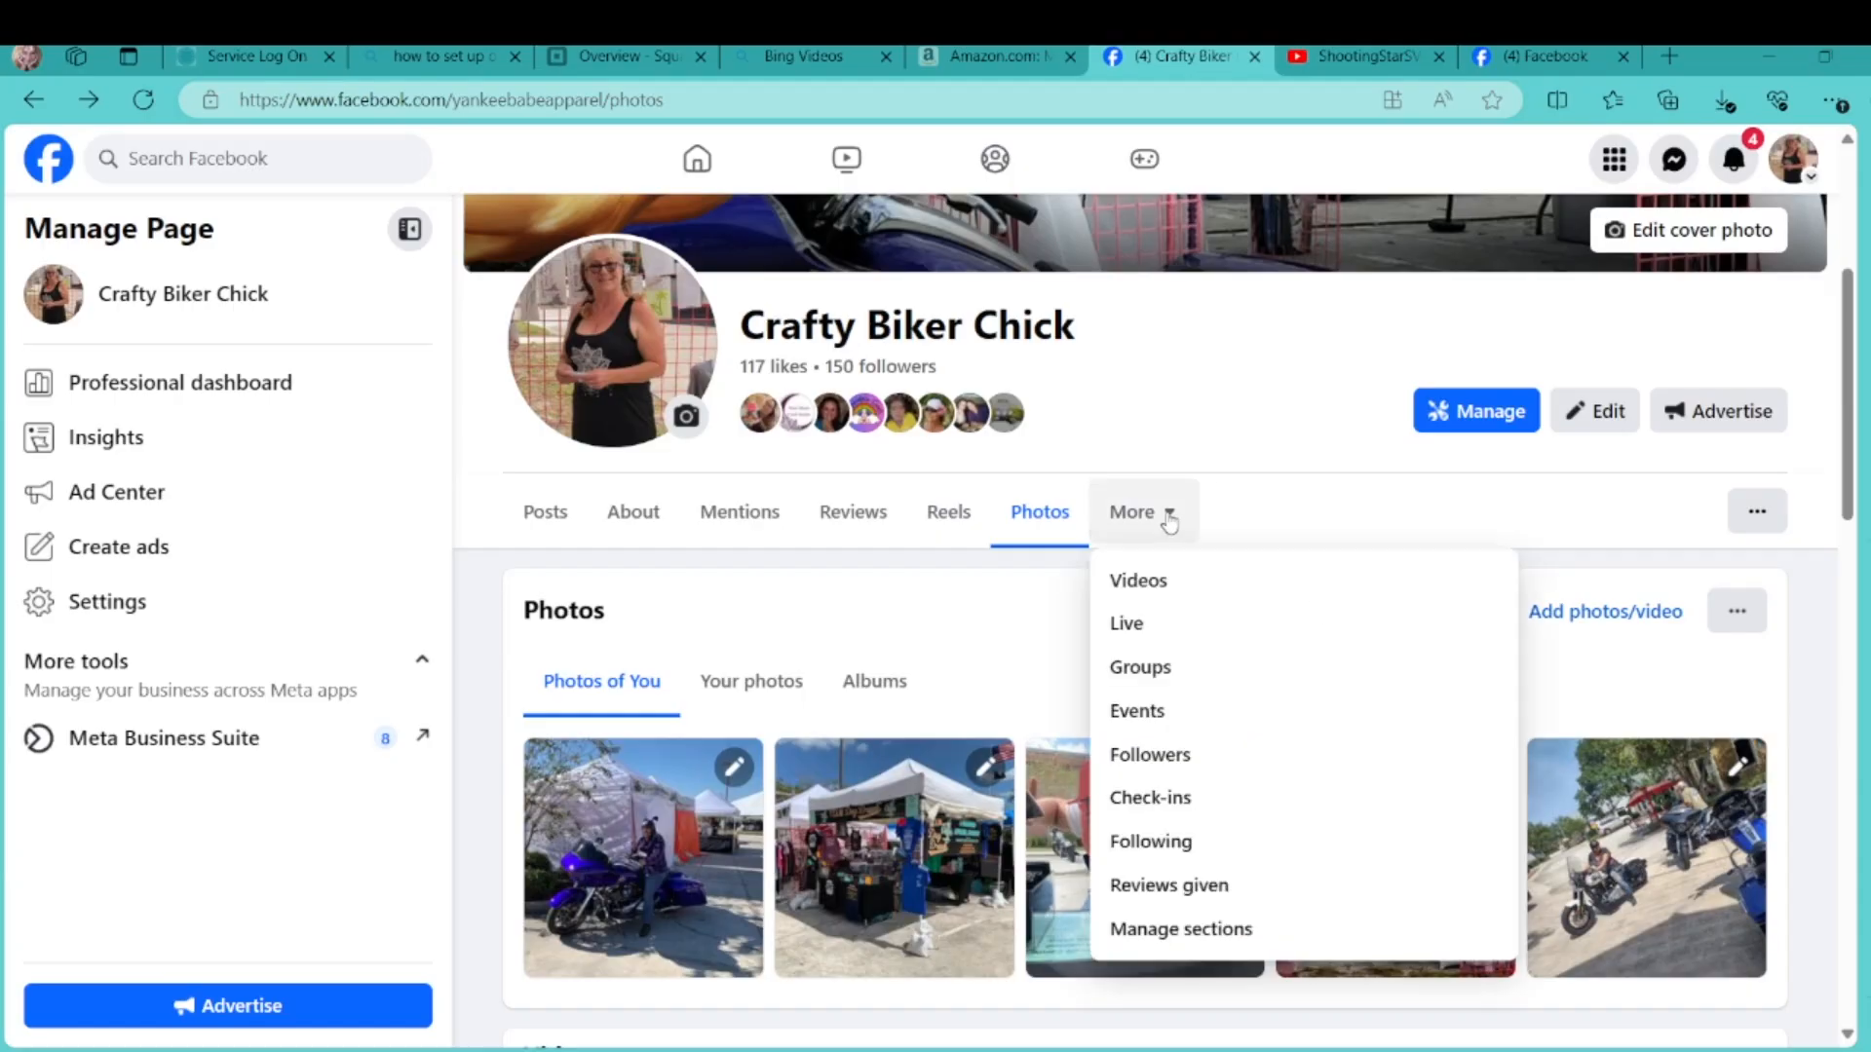
click(1153, 583)
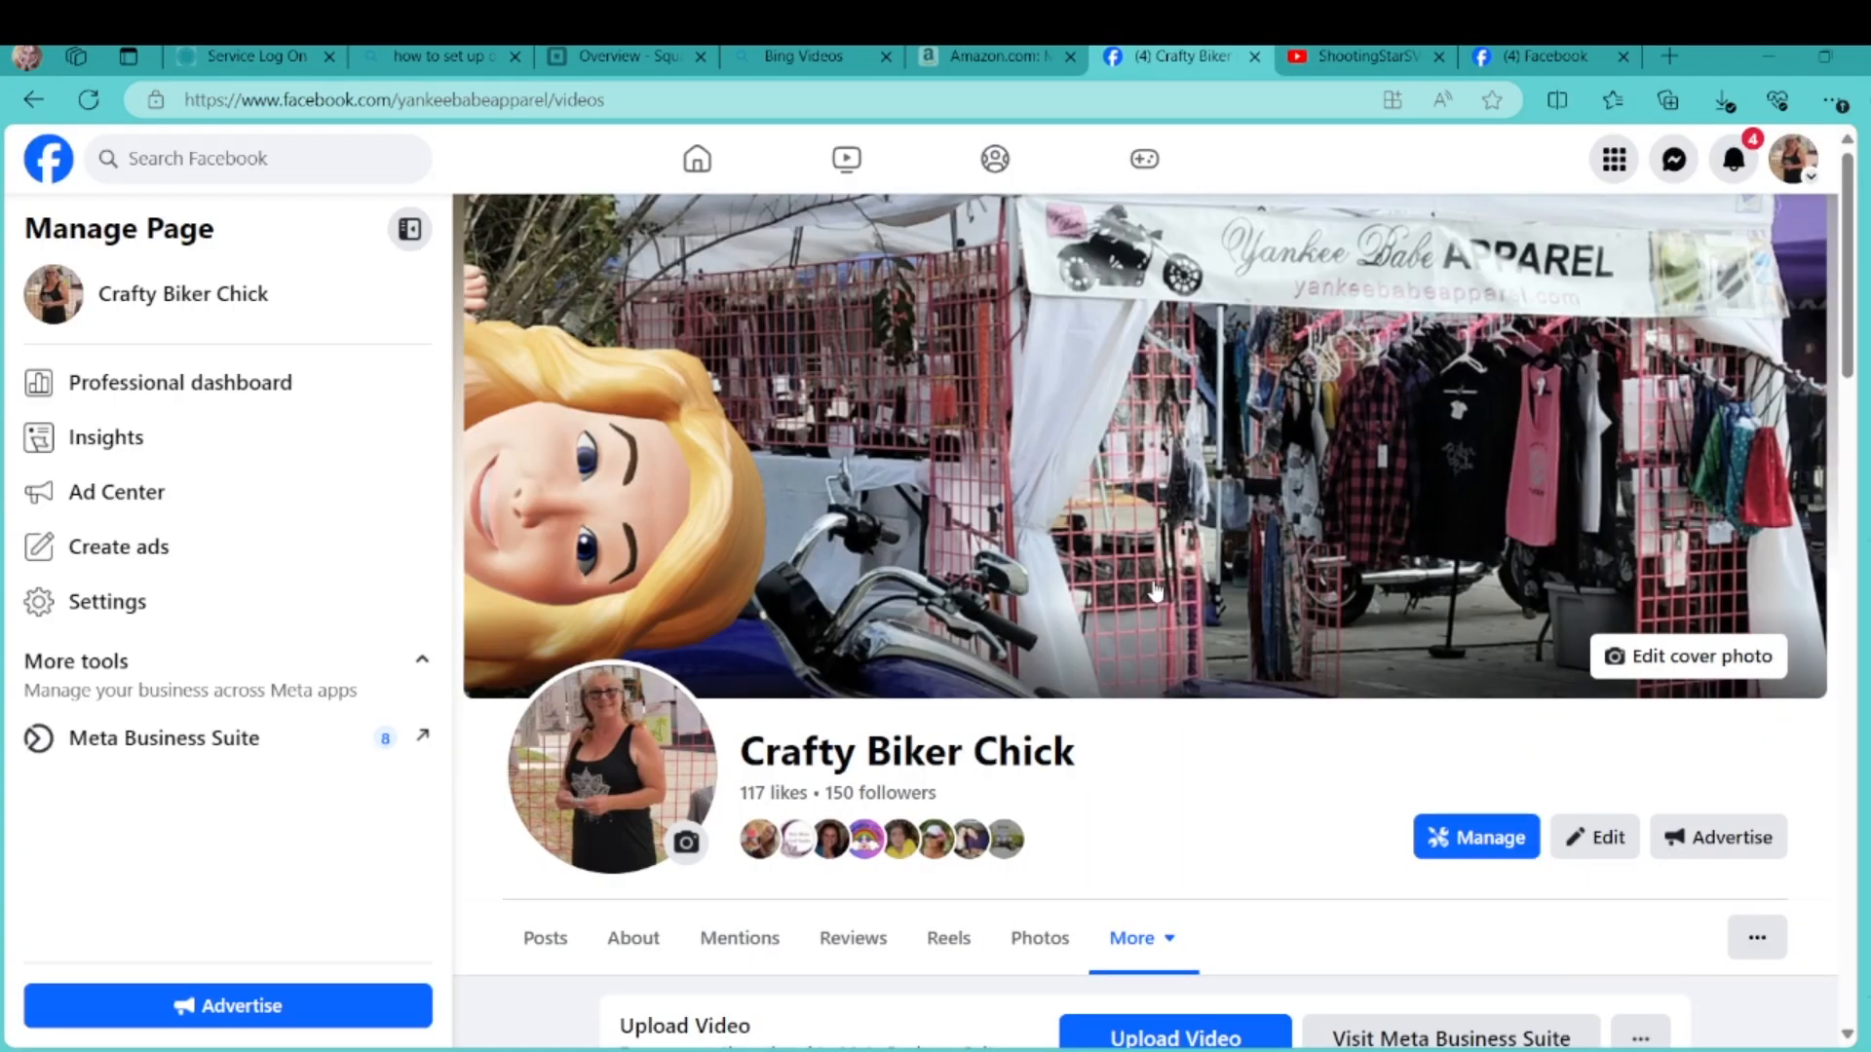
drag(1851, 263, 1844, 433)
drag(1844, 433, 1862, 747)
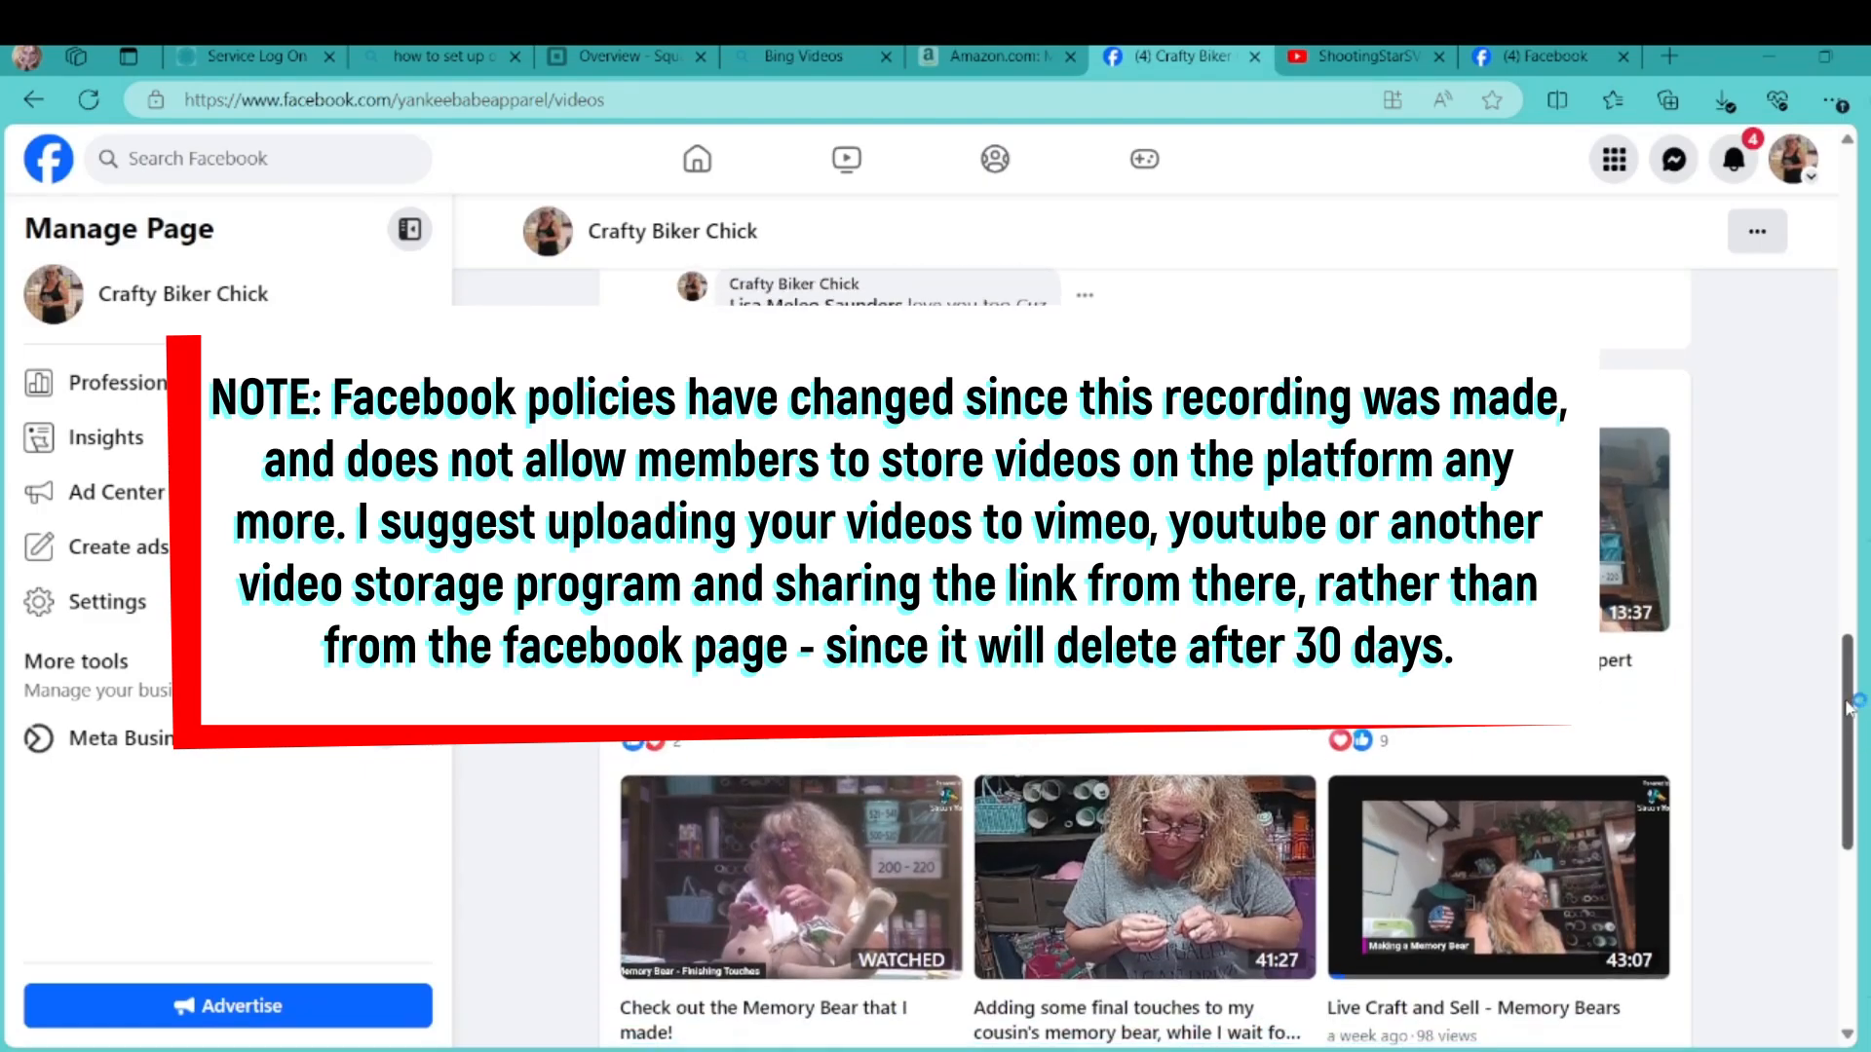
drag(1849, 708, 1845, 850)
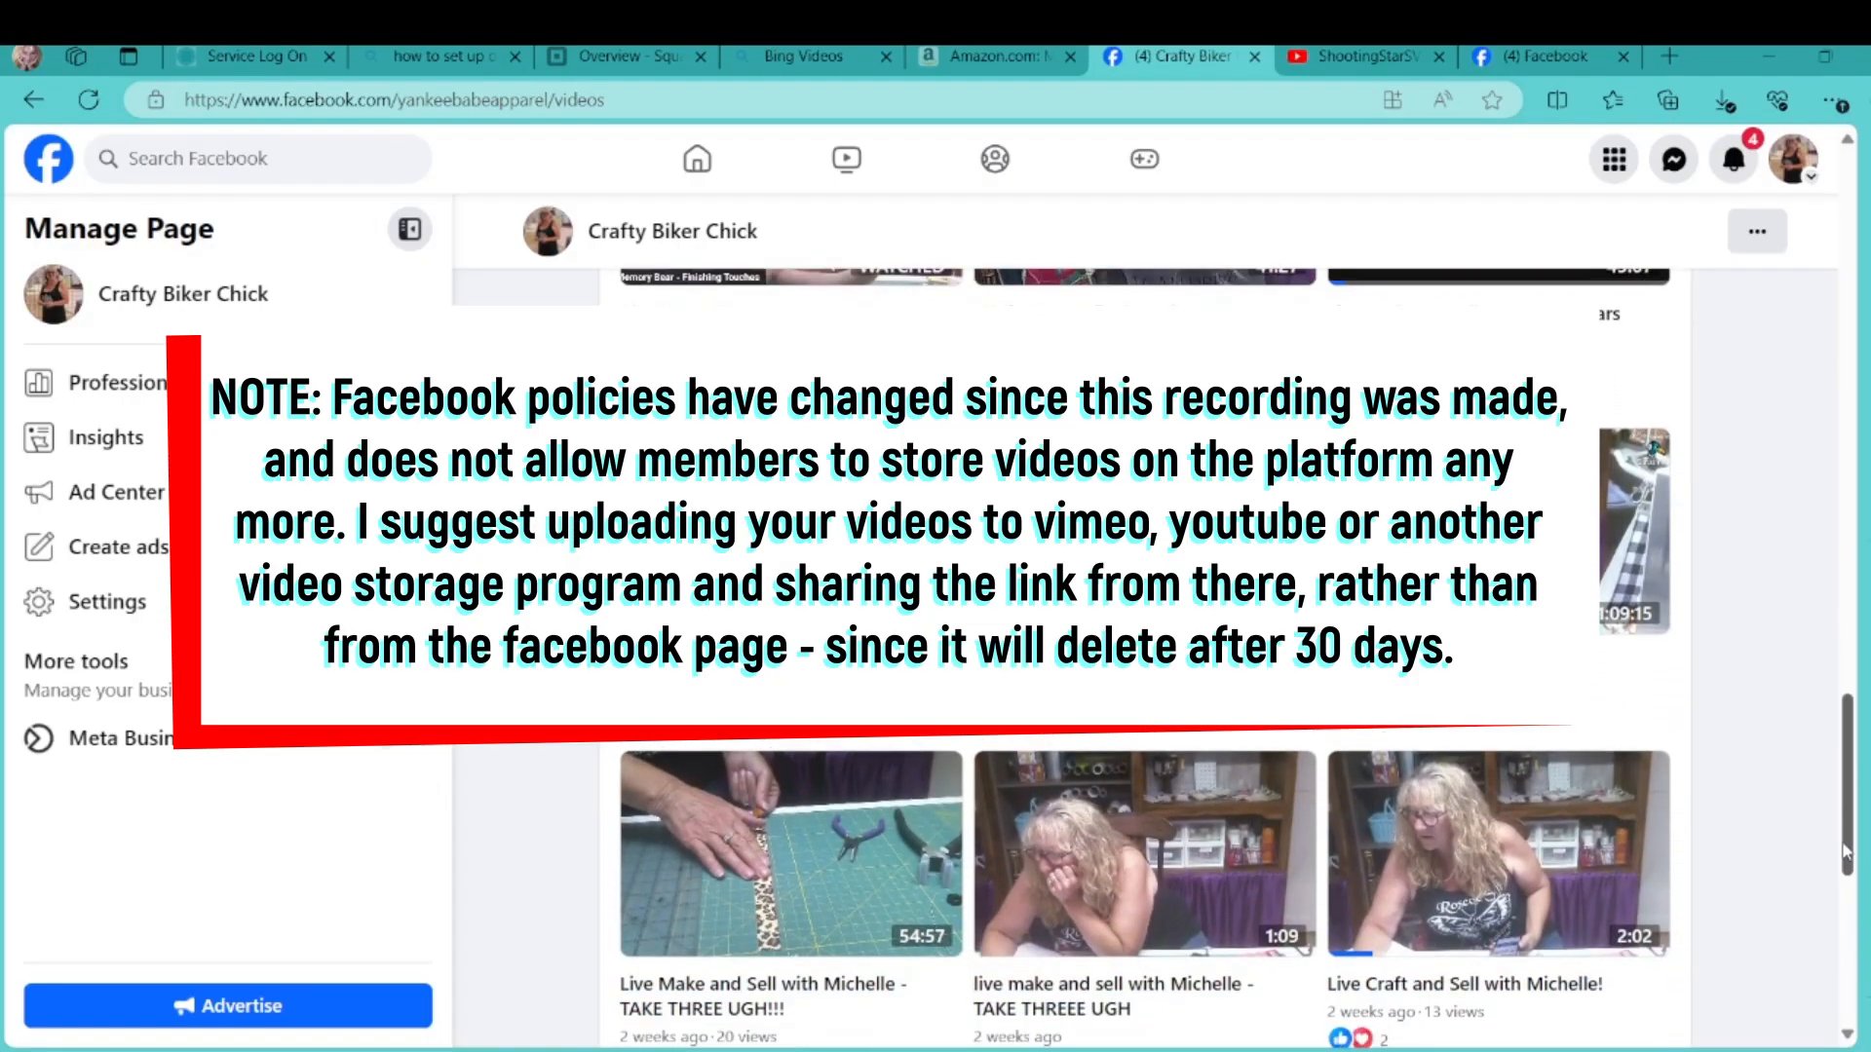
drag(1850, 784, 1852, 916)
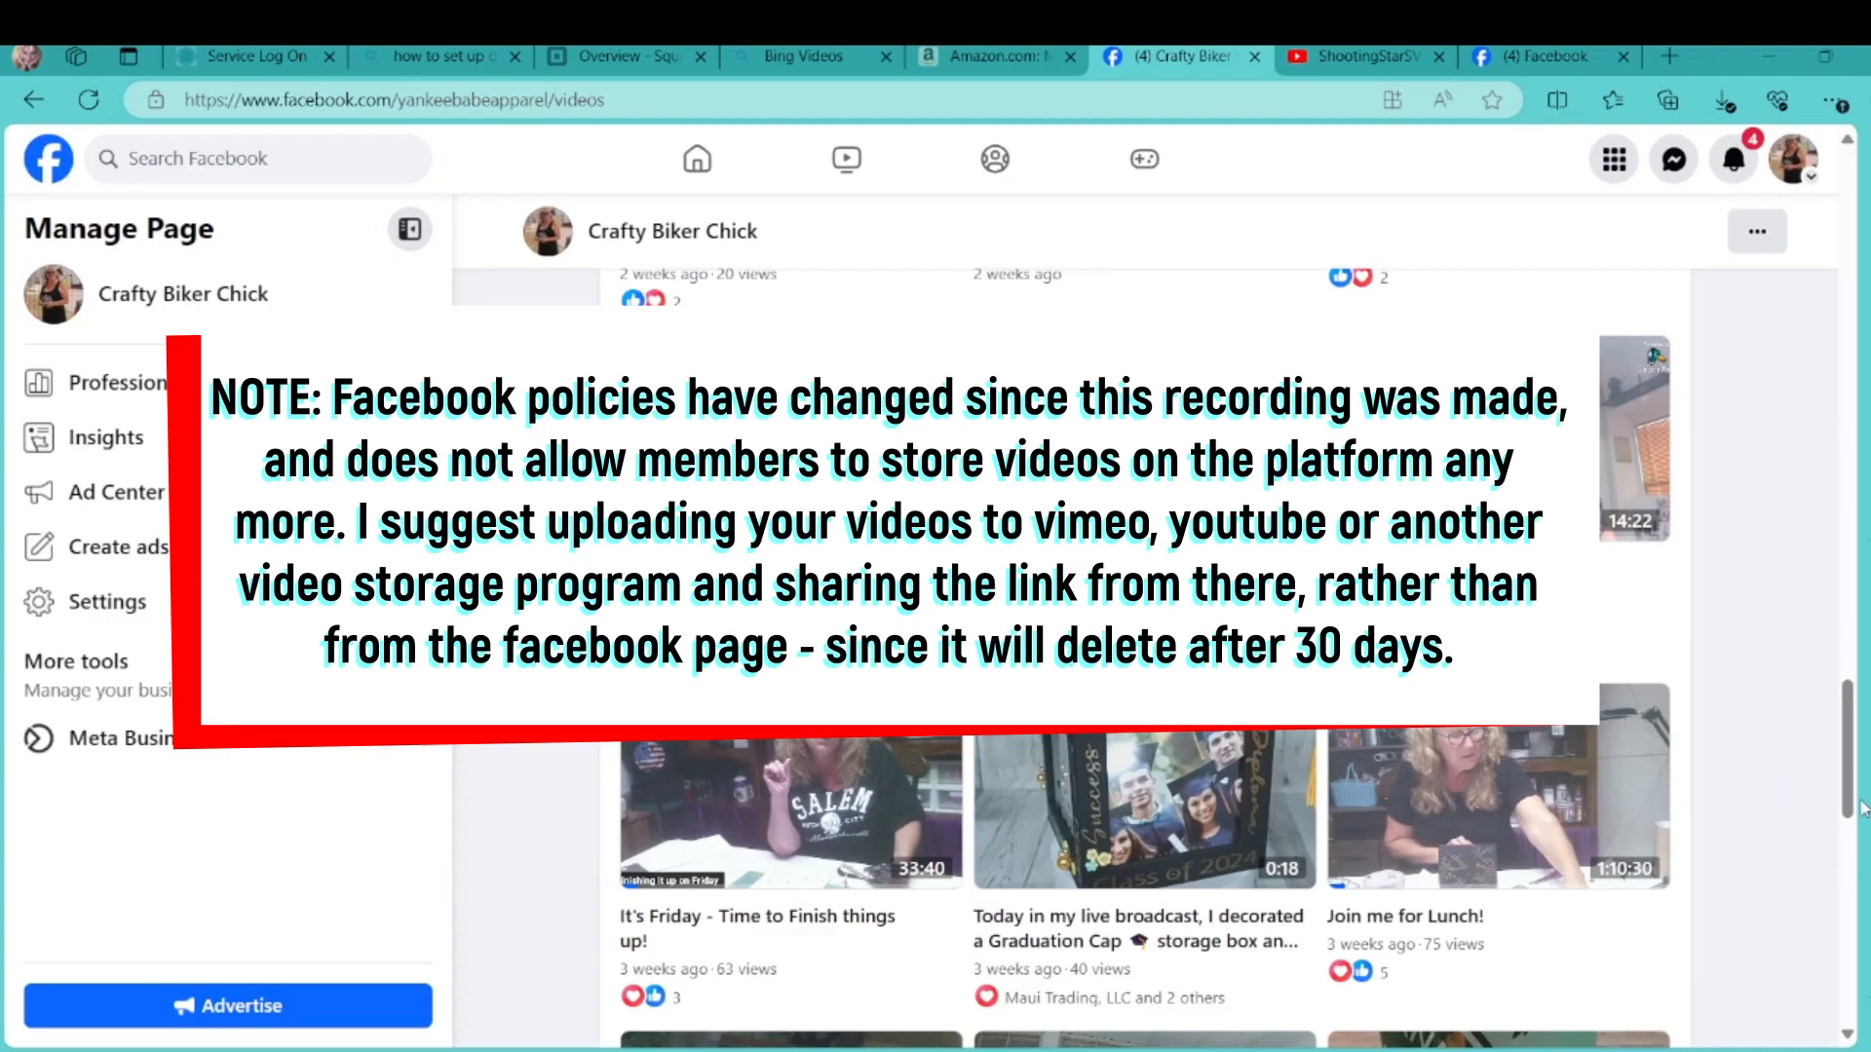
drag(1852, 746, 1854, 776)
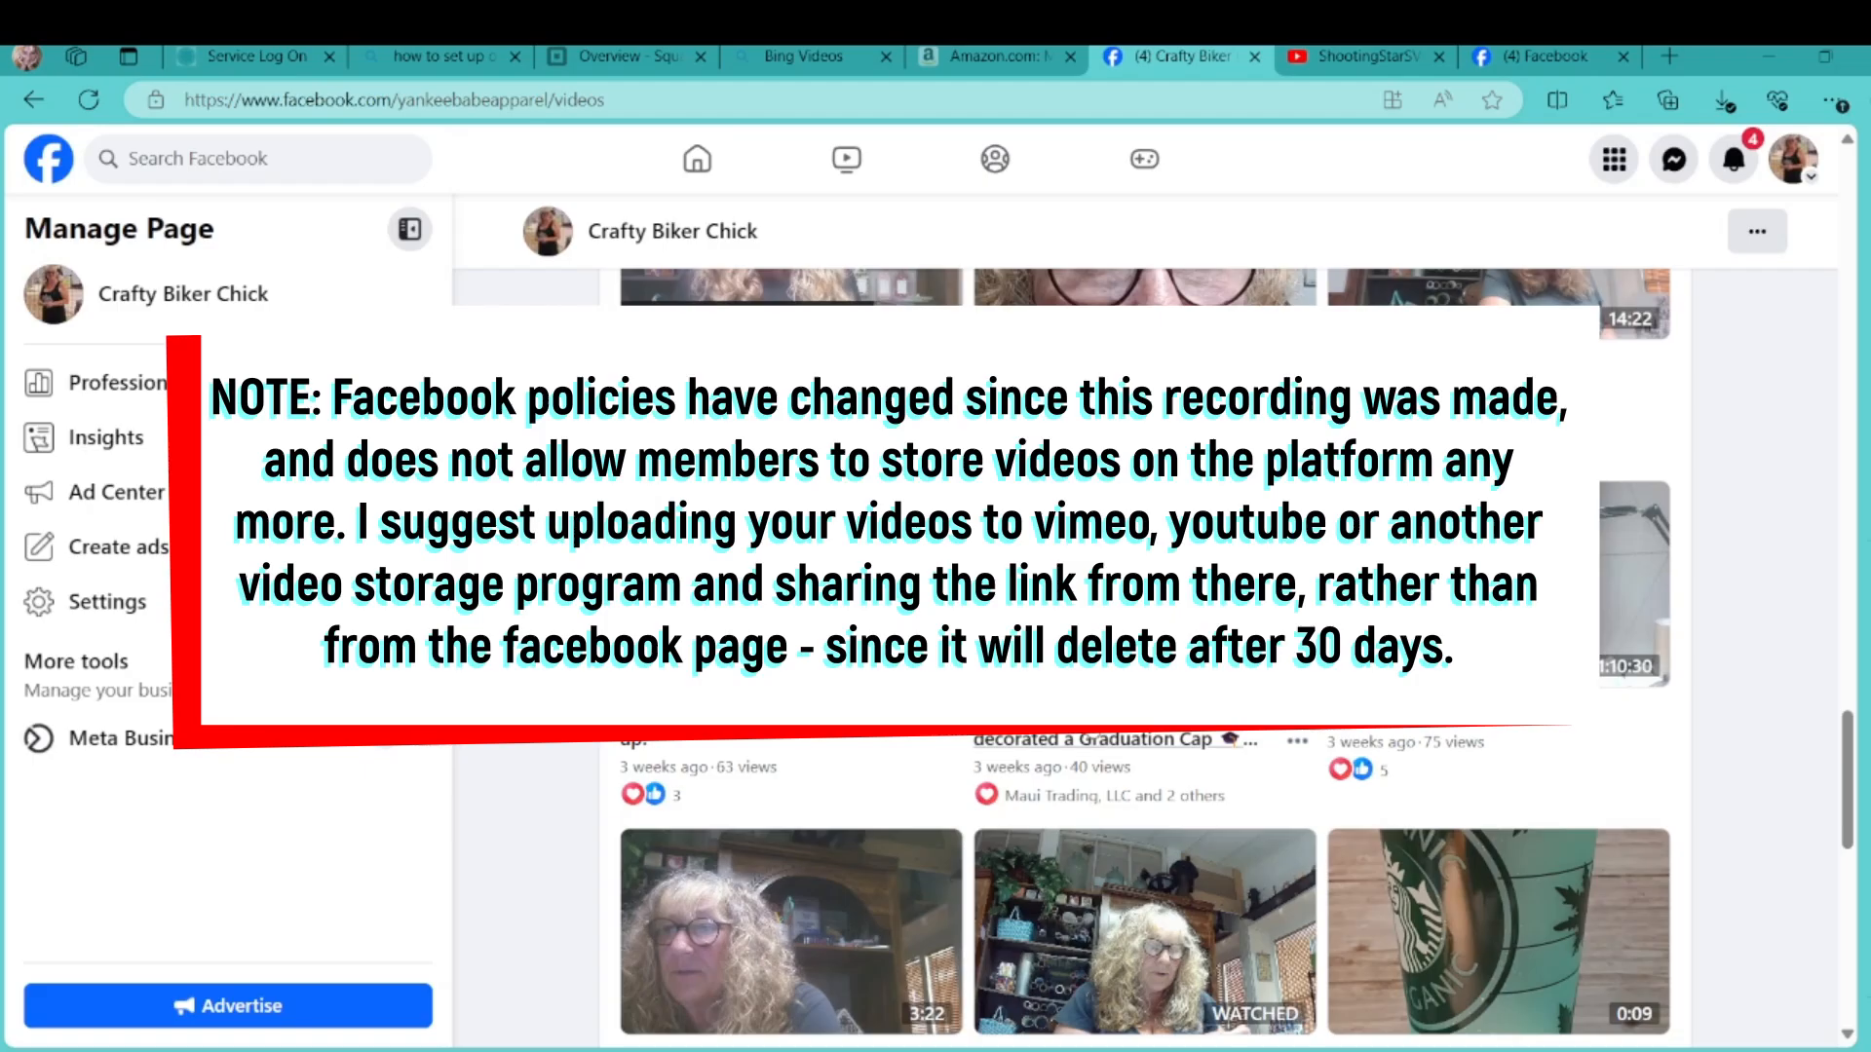
Preview the Graduation Cap storage box video and close it, including its mini player
click(1090, 720)
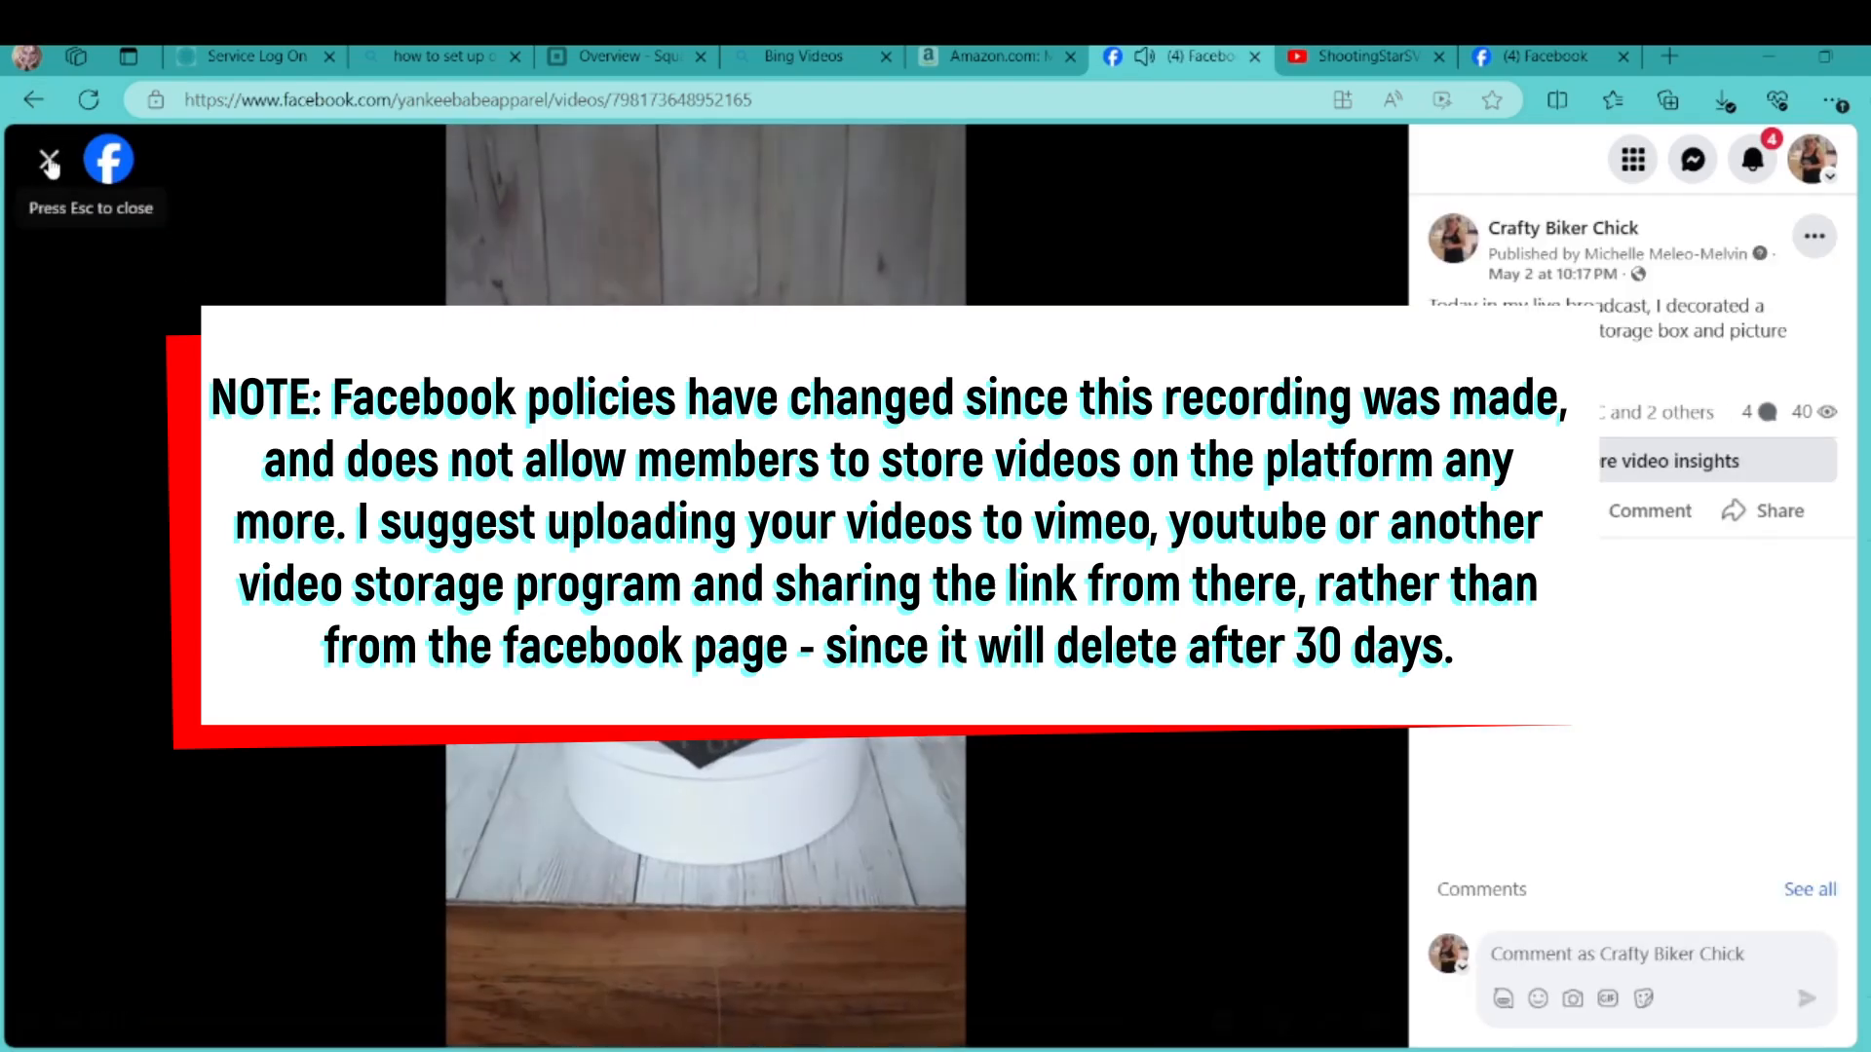
click(48, 160)
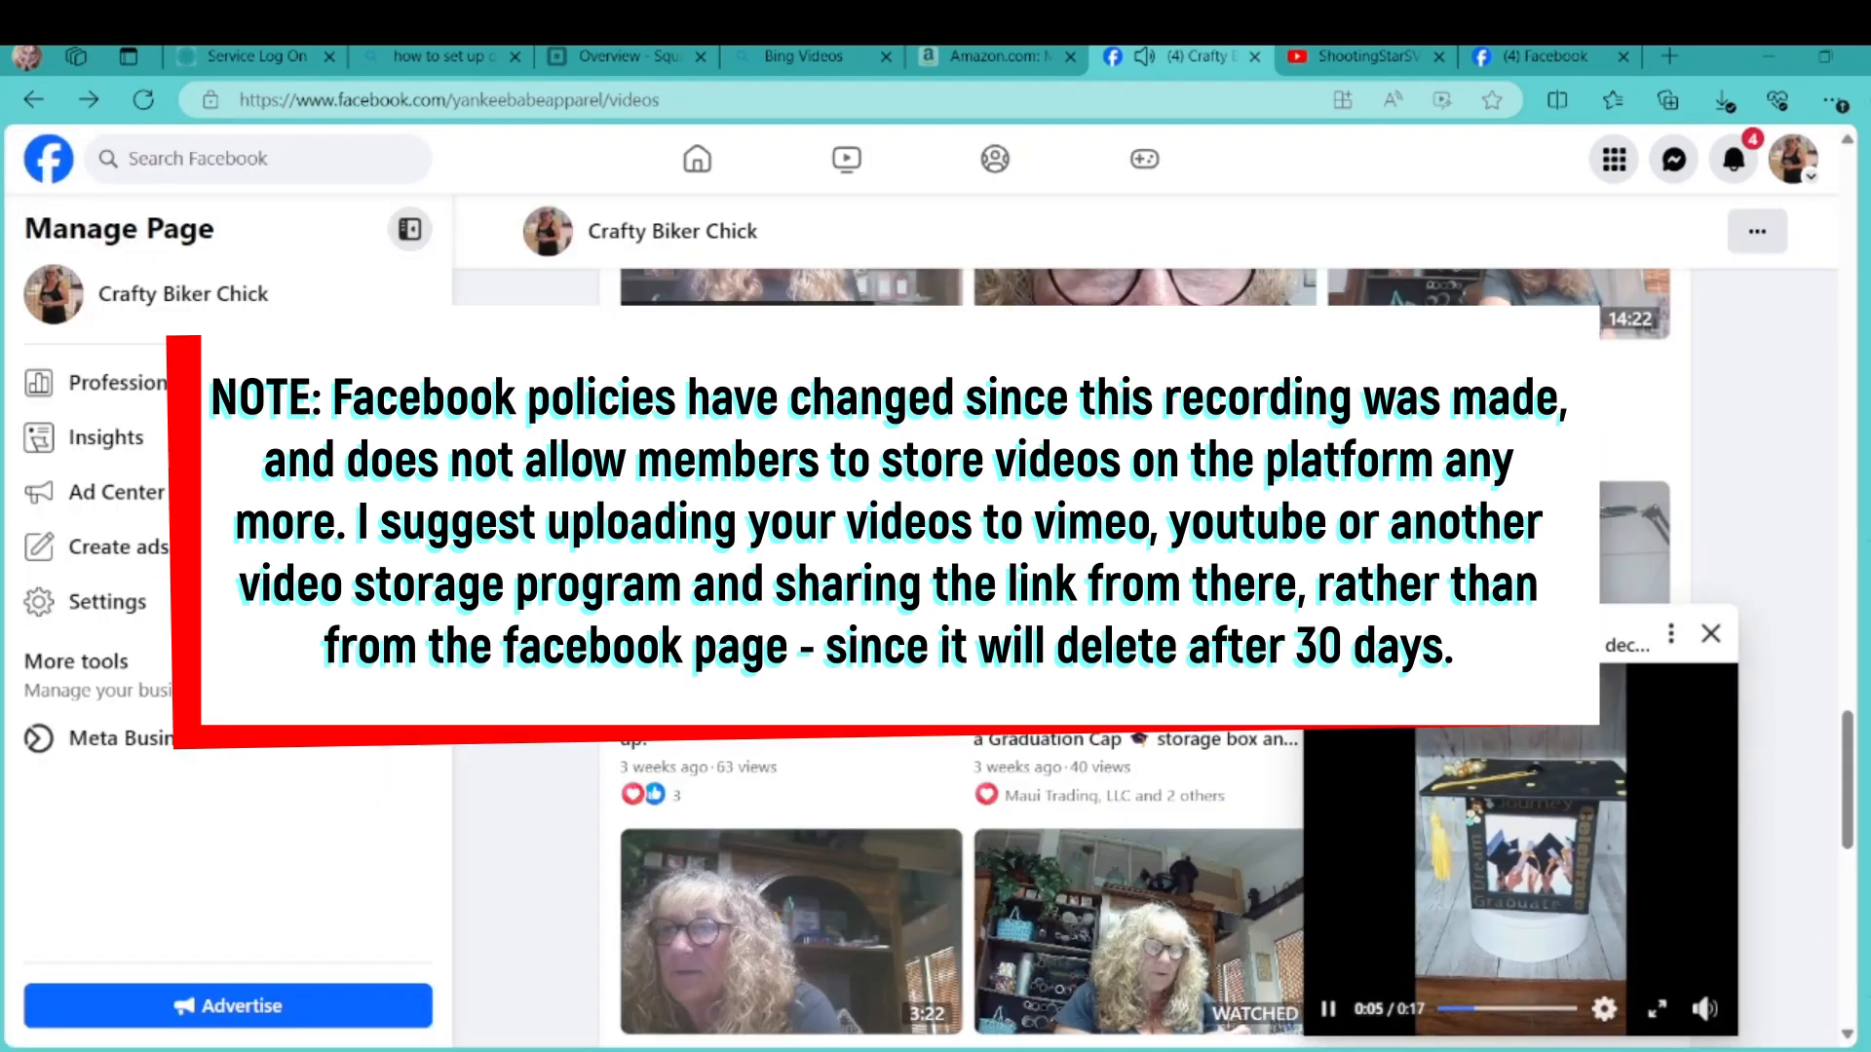
click(1712, 636)
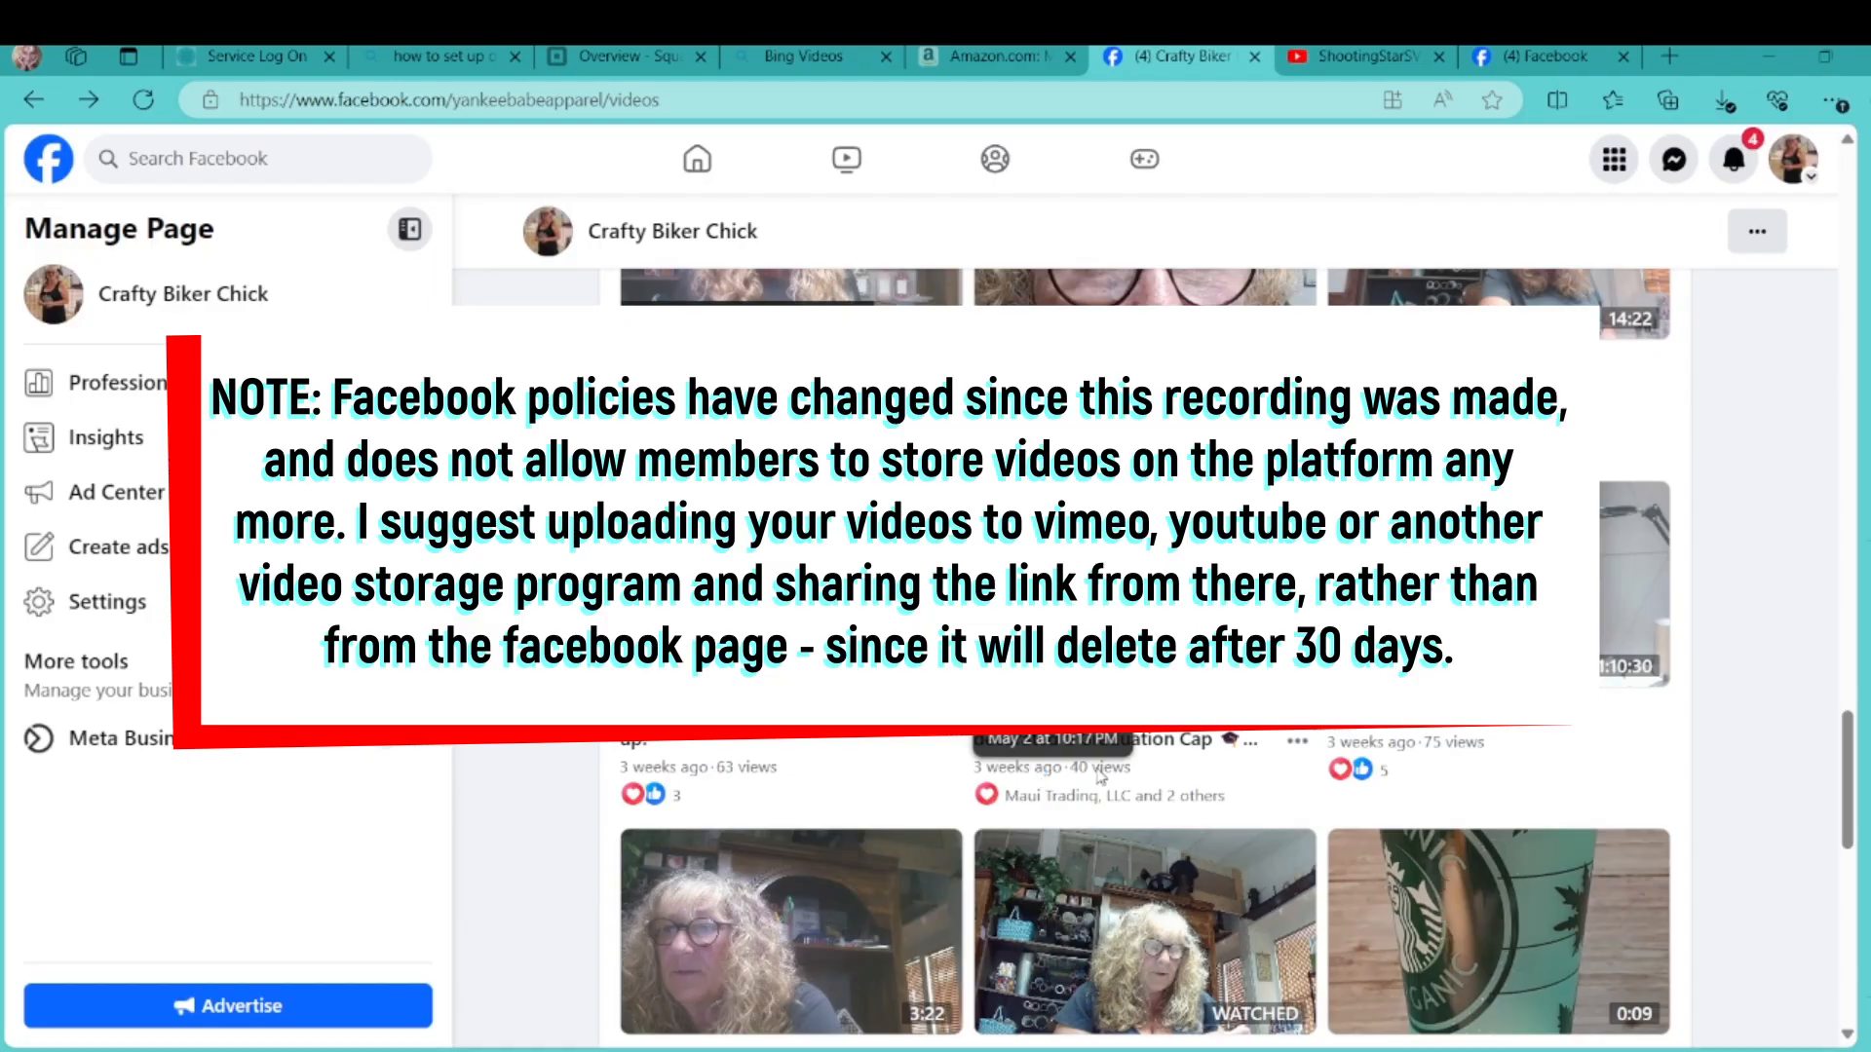
click(1128, 735)
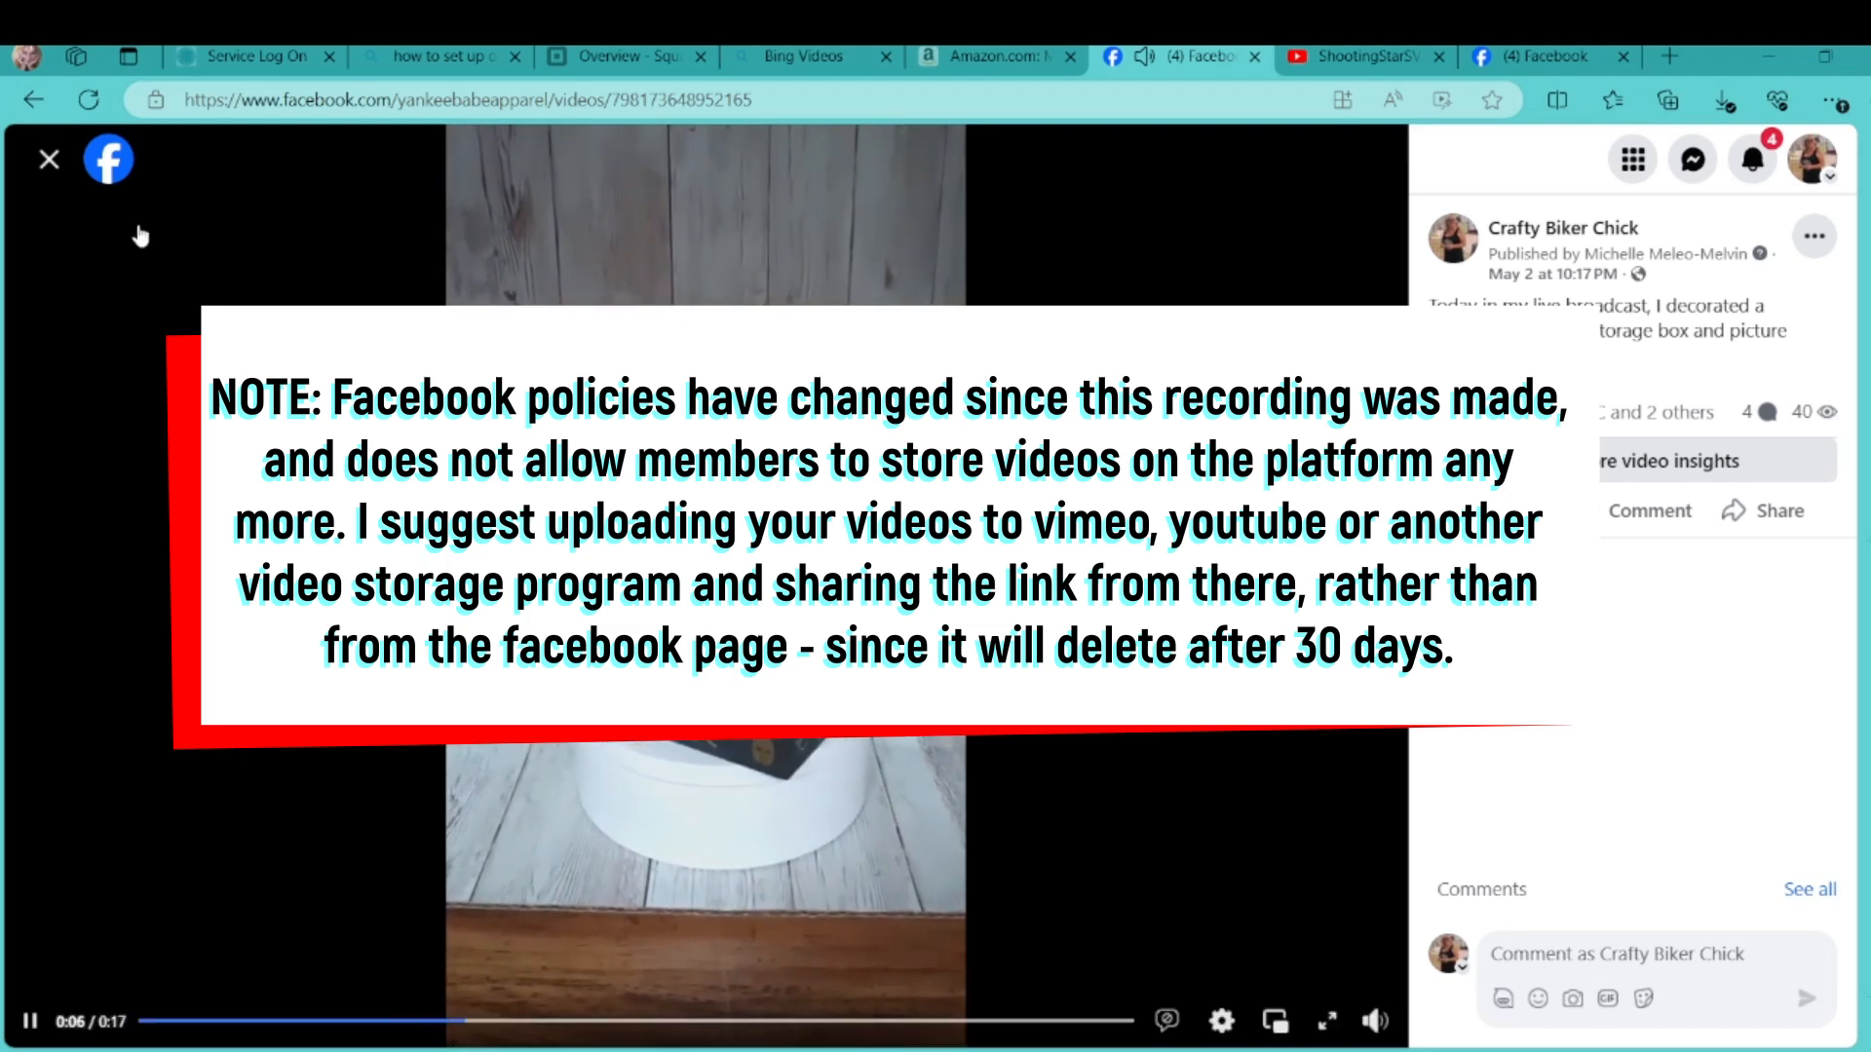
click(48, 162)
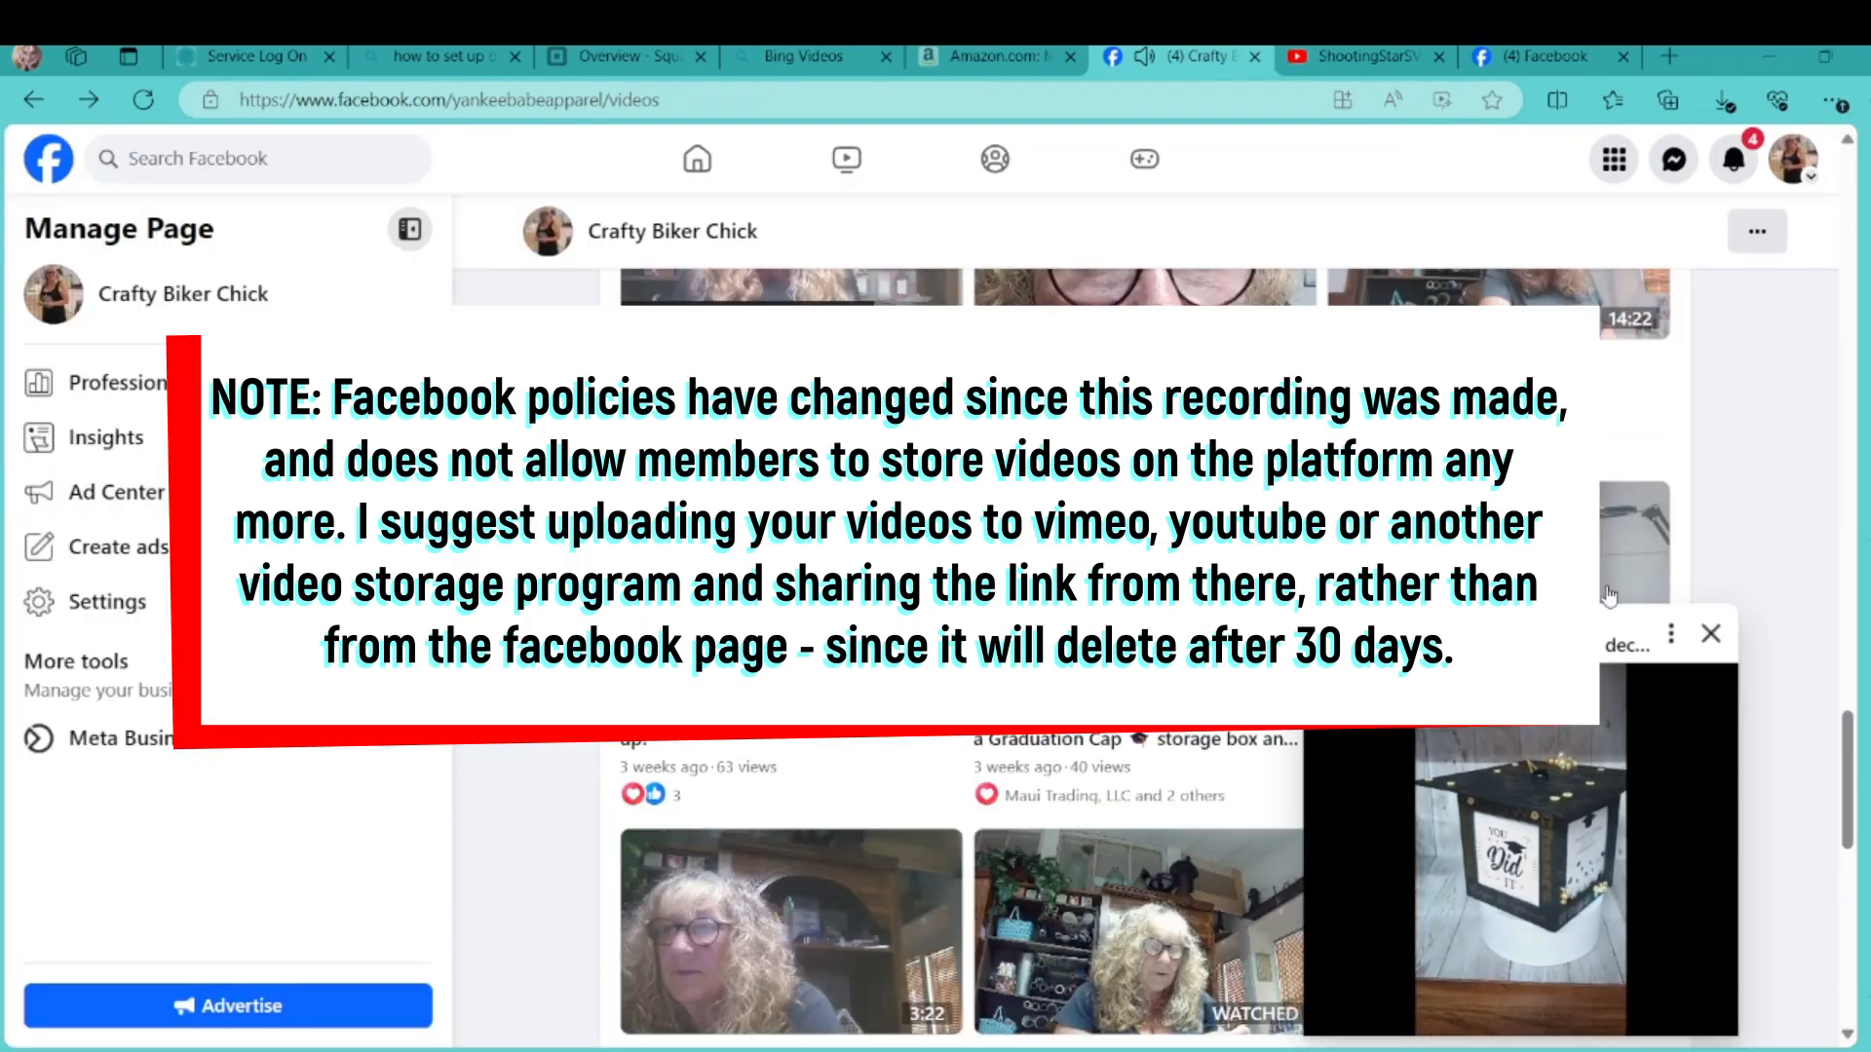
click(1711, 635)
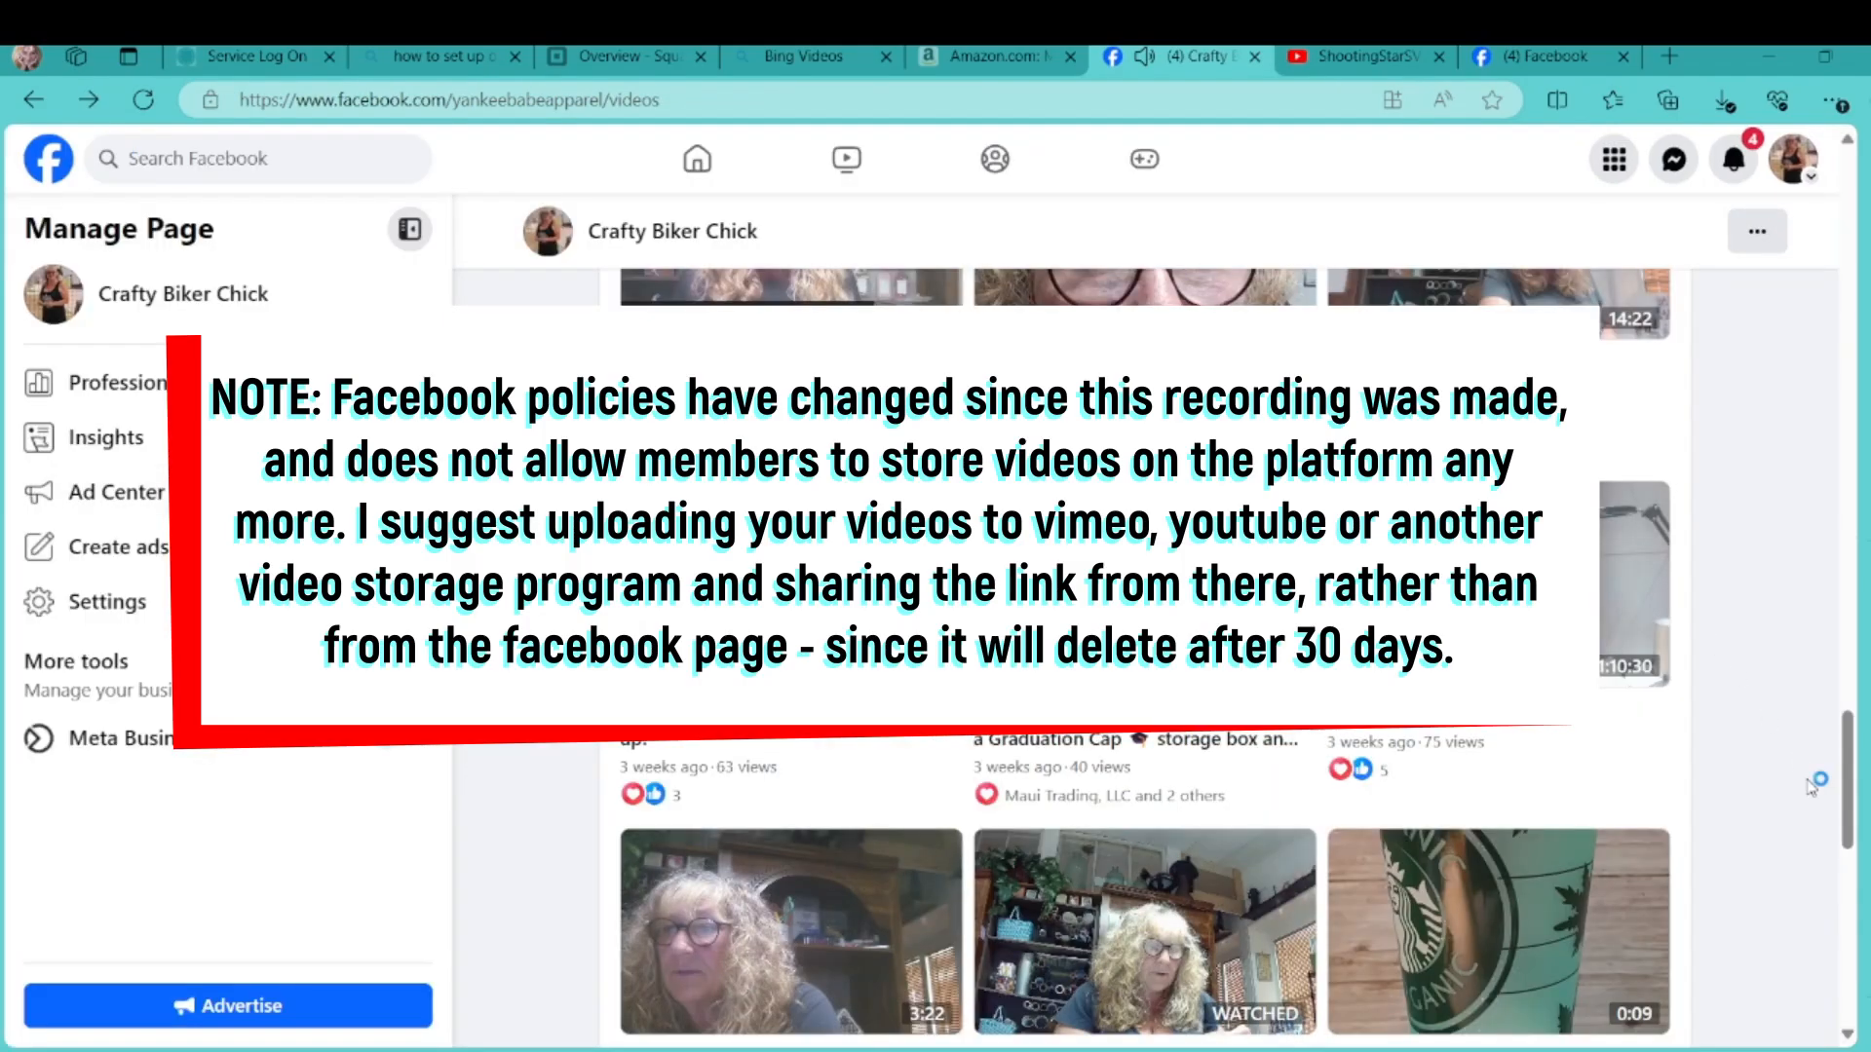
Open the "Join me for Lunch!" live video, select its web address, and close the video
drag(1847, 756, 1847, 758)
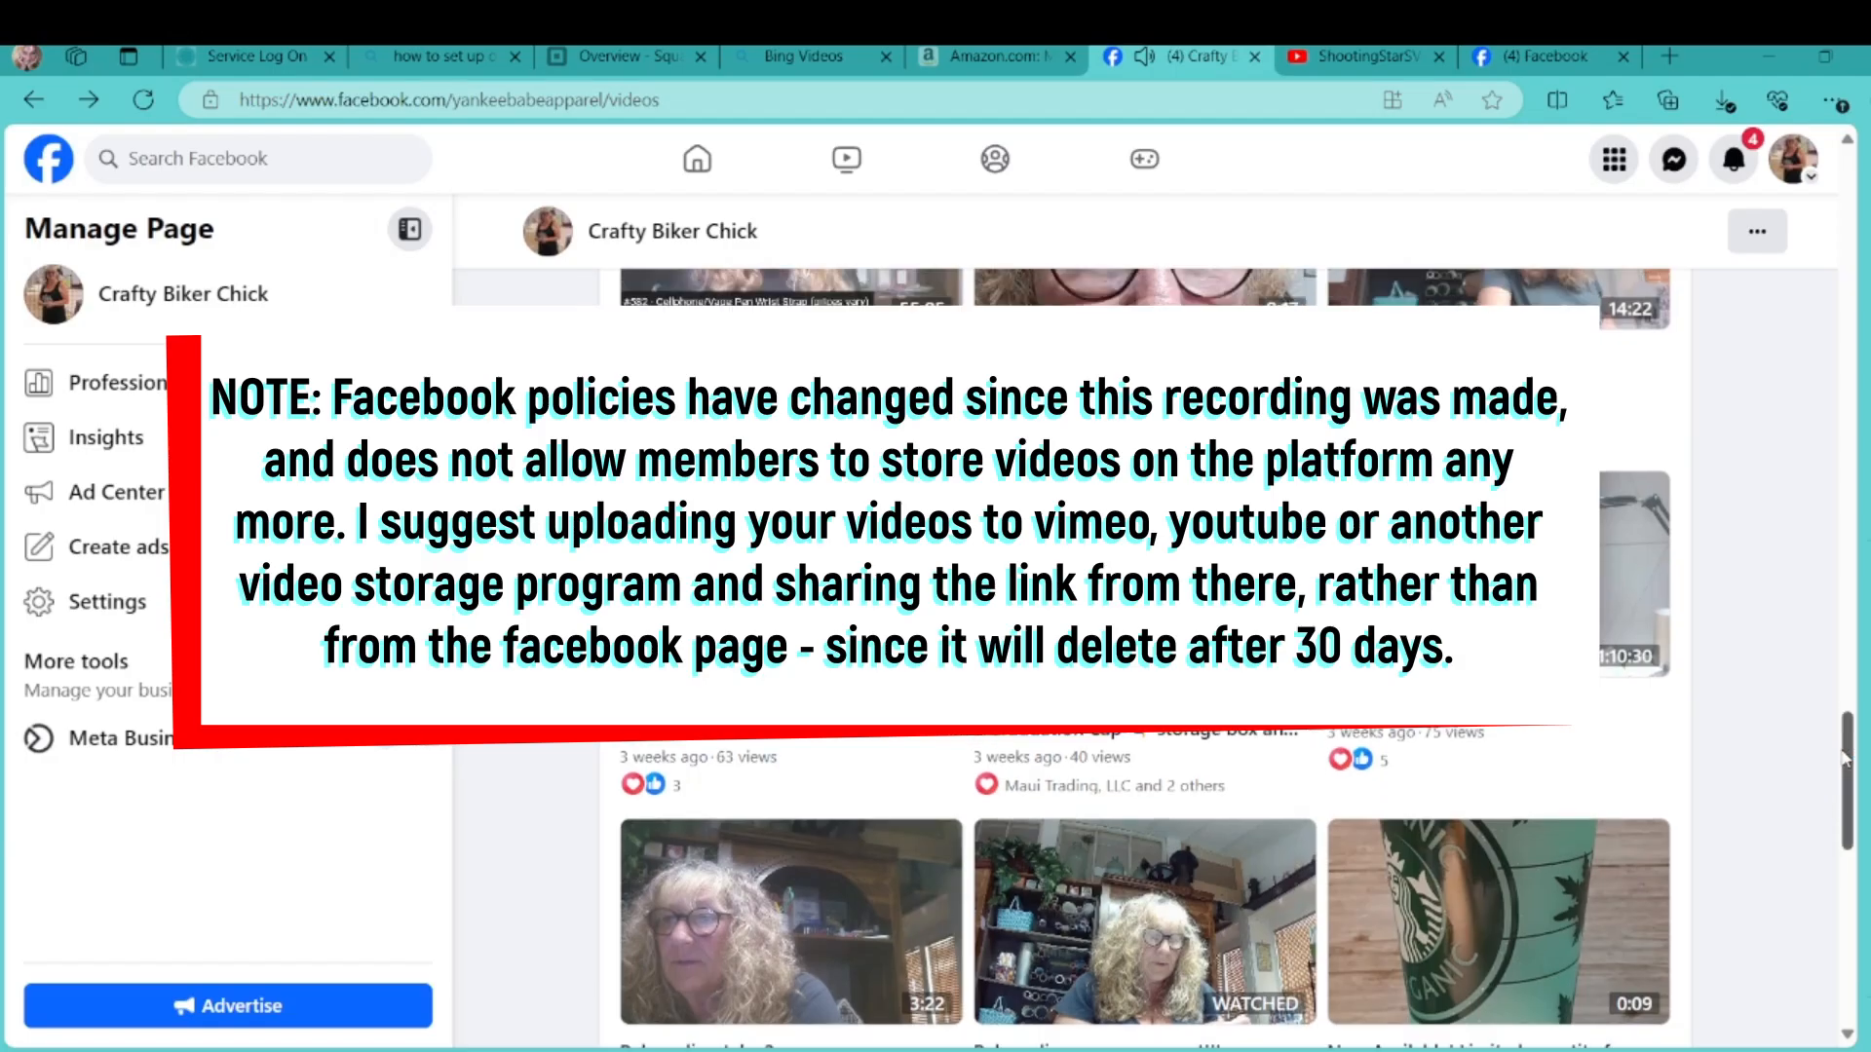
click(1491, 585)
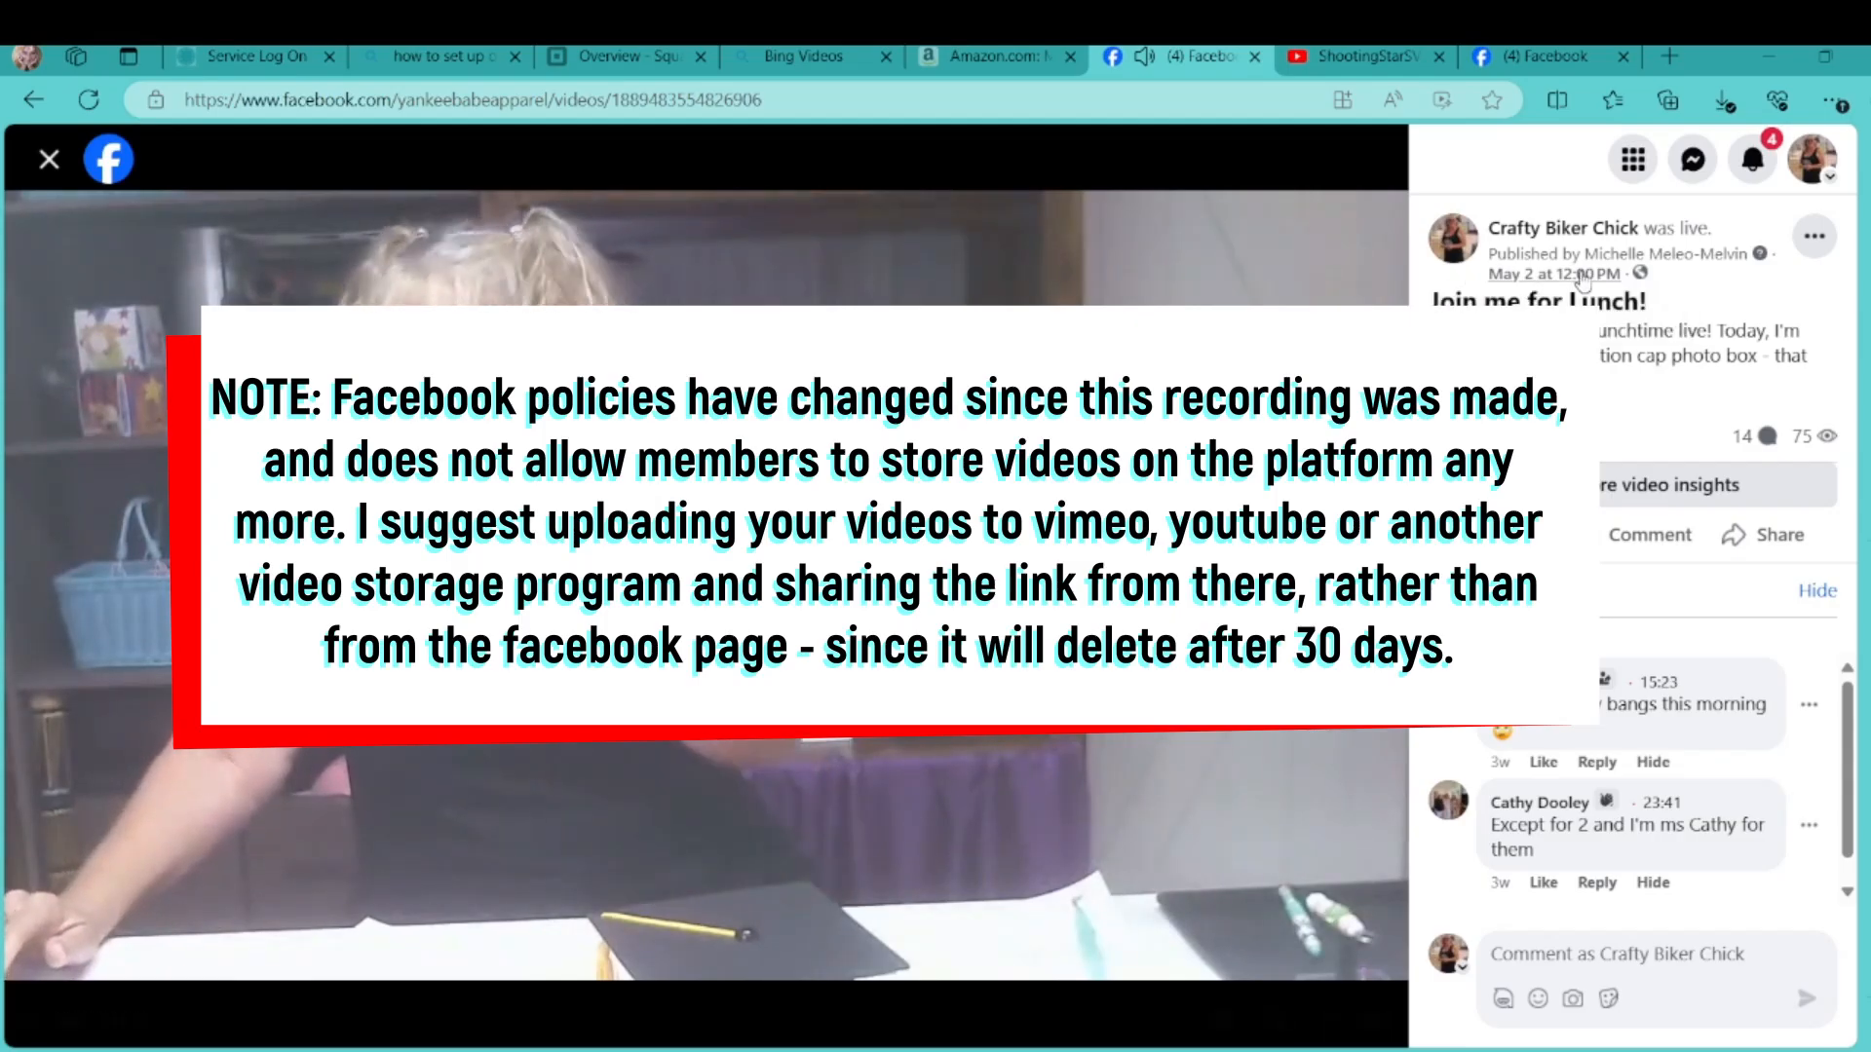
mouse_move(1642, 237)
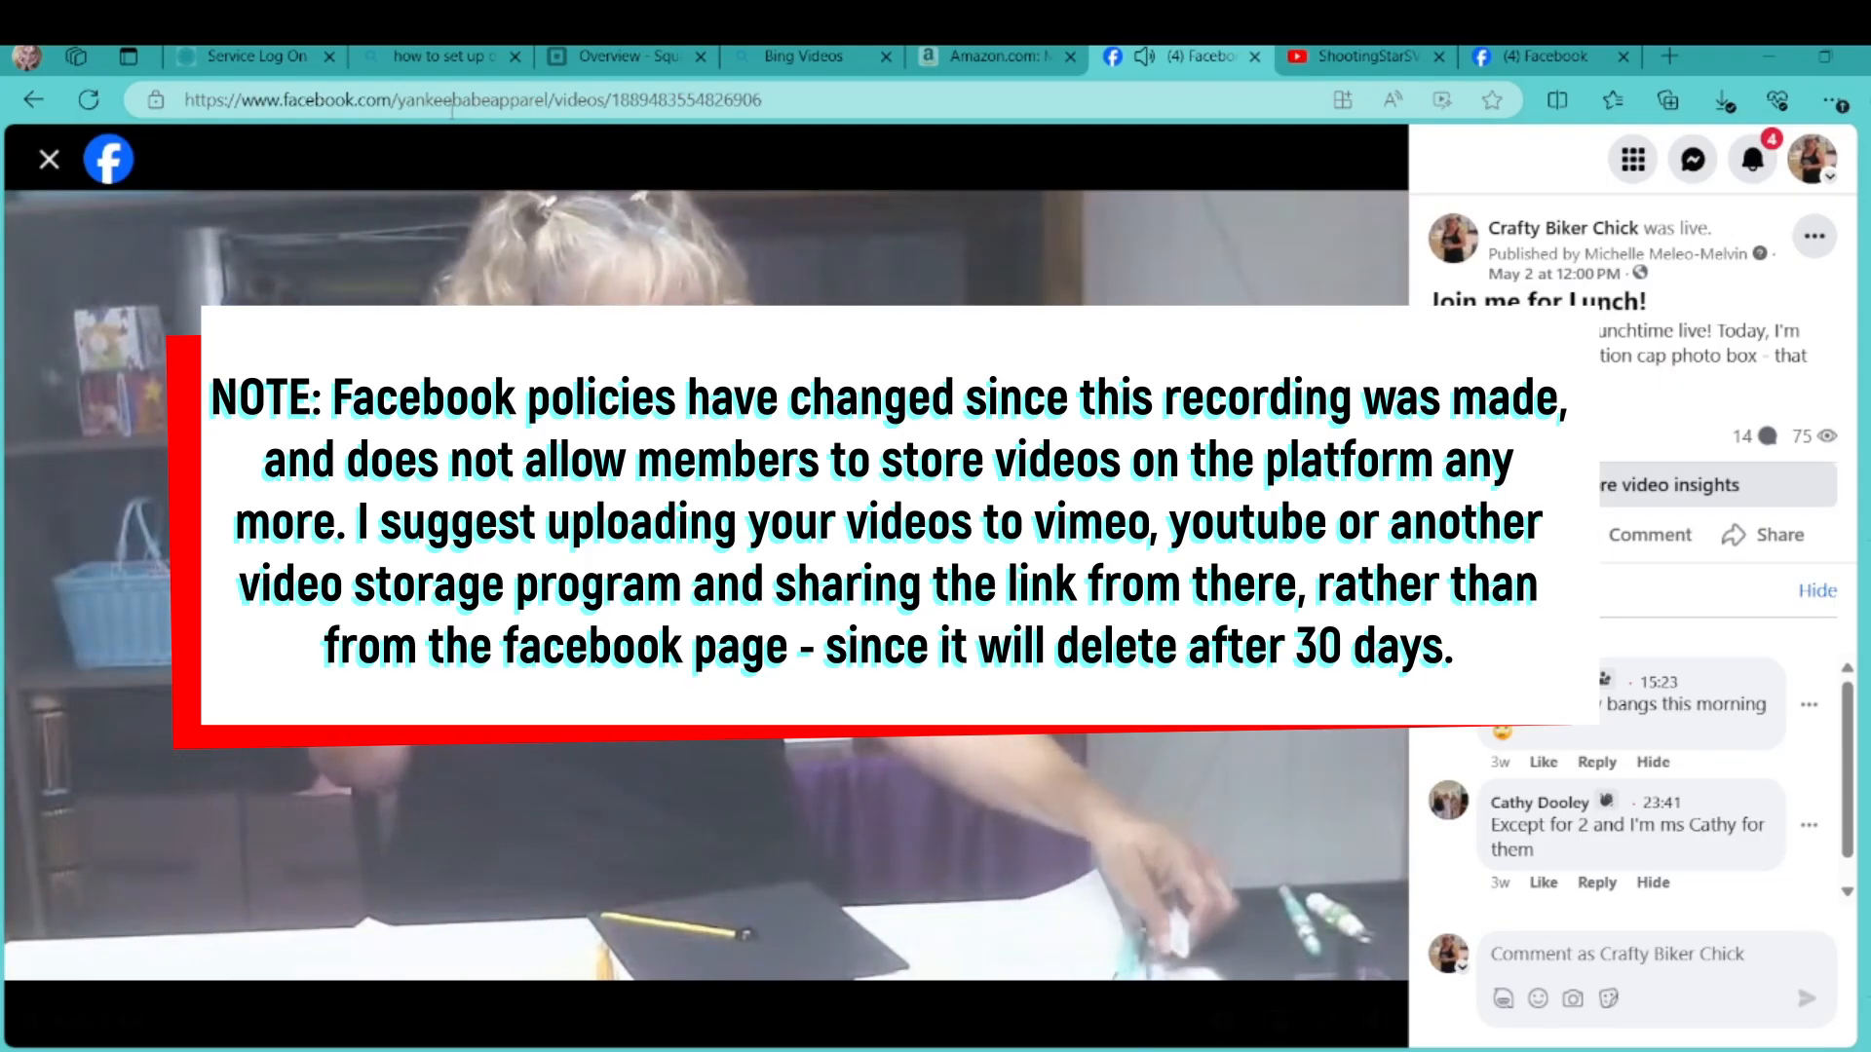
click(452, 101)
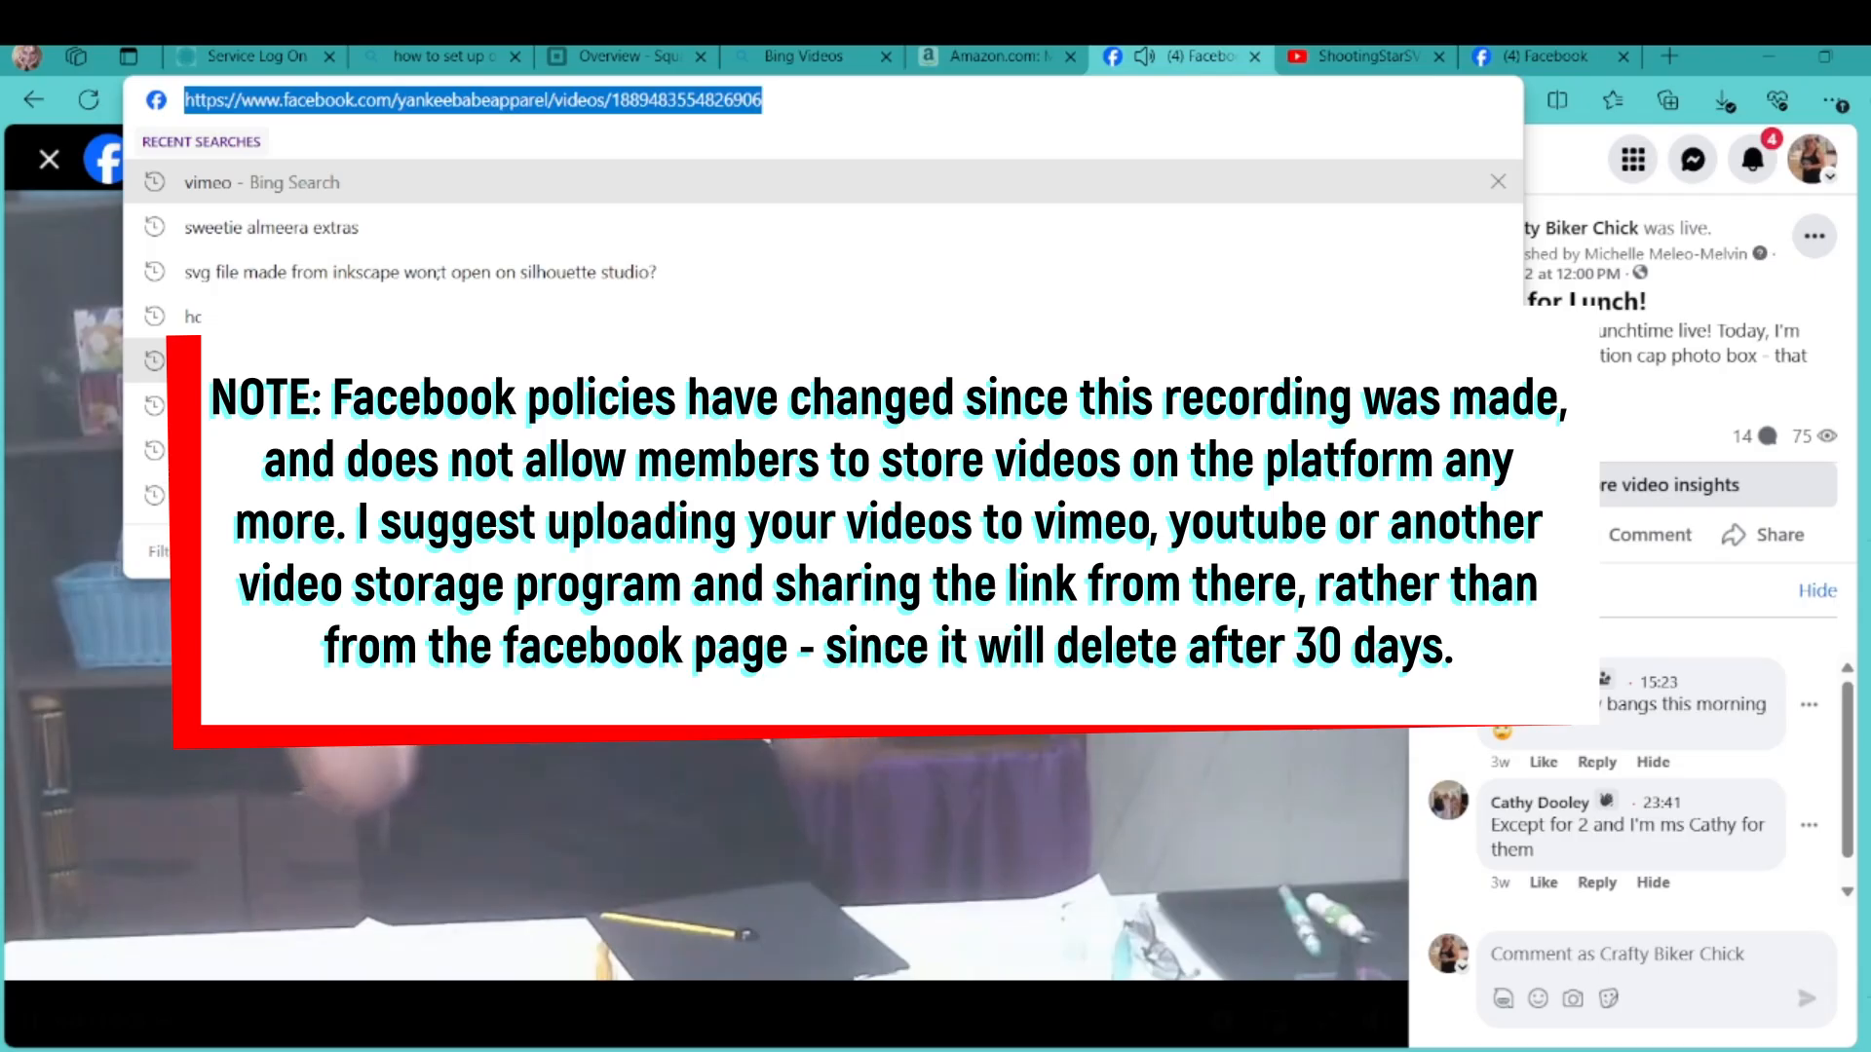
click(49, 167)
click(49, 167)
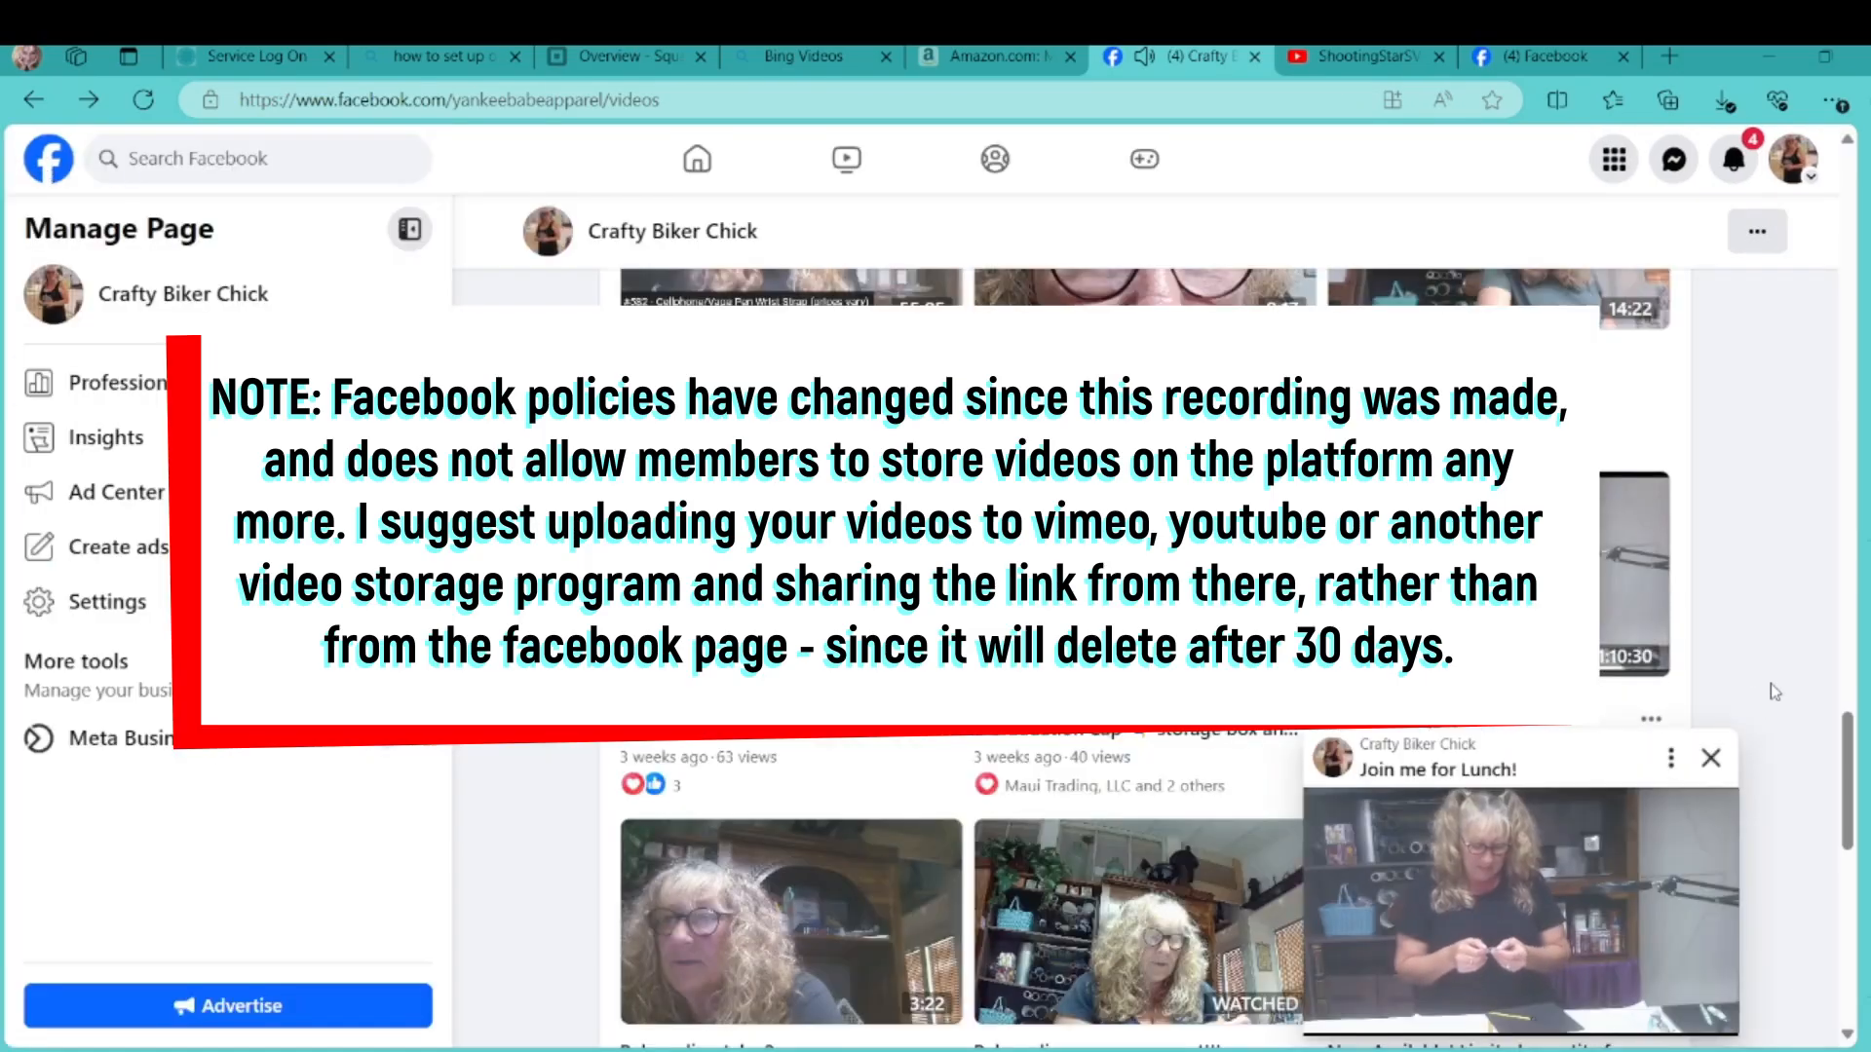
click(1712, 759)
Open the Crafty Video Tutorials album from the Crafty Biker Chick page's photo albums
drag(1845, 794, 1864, 232)
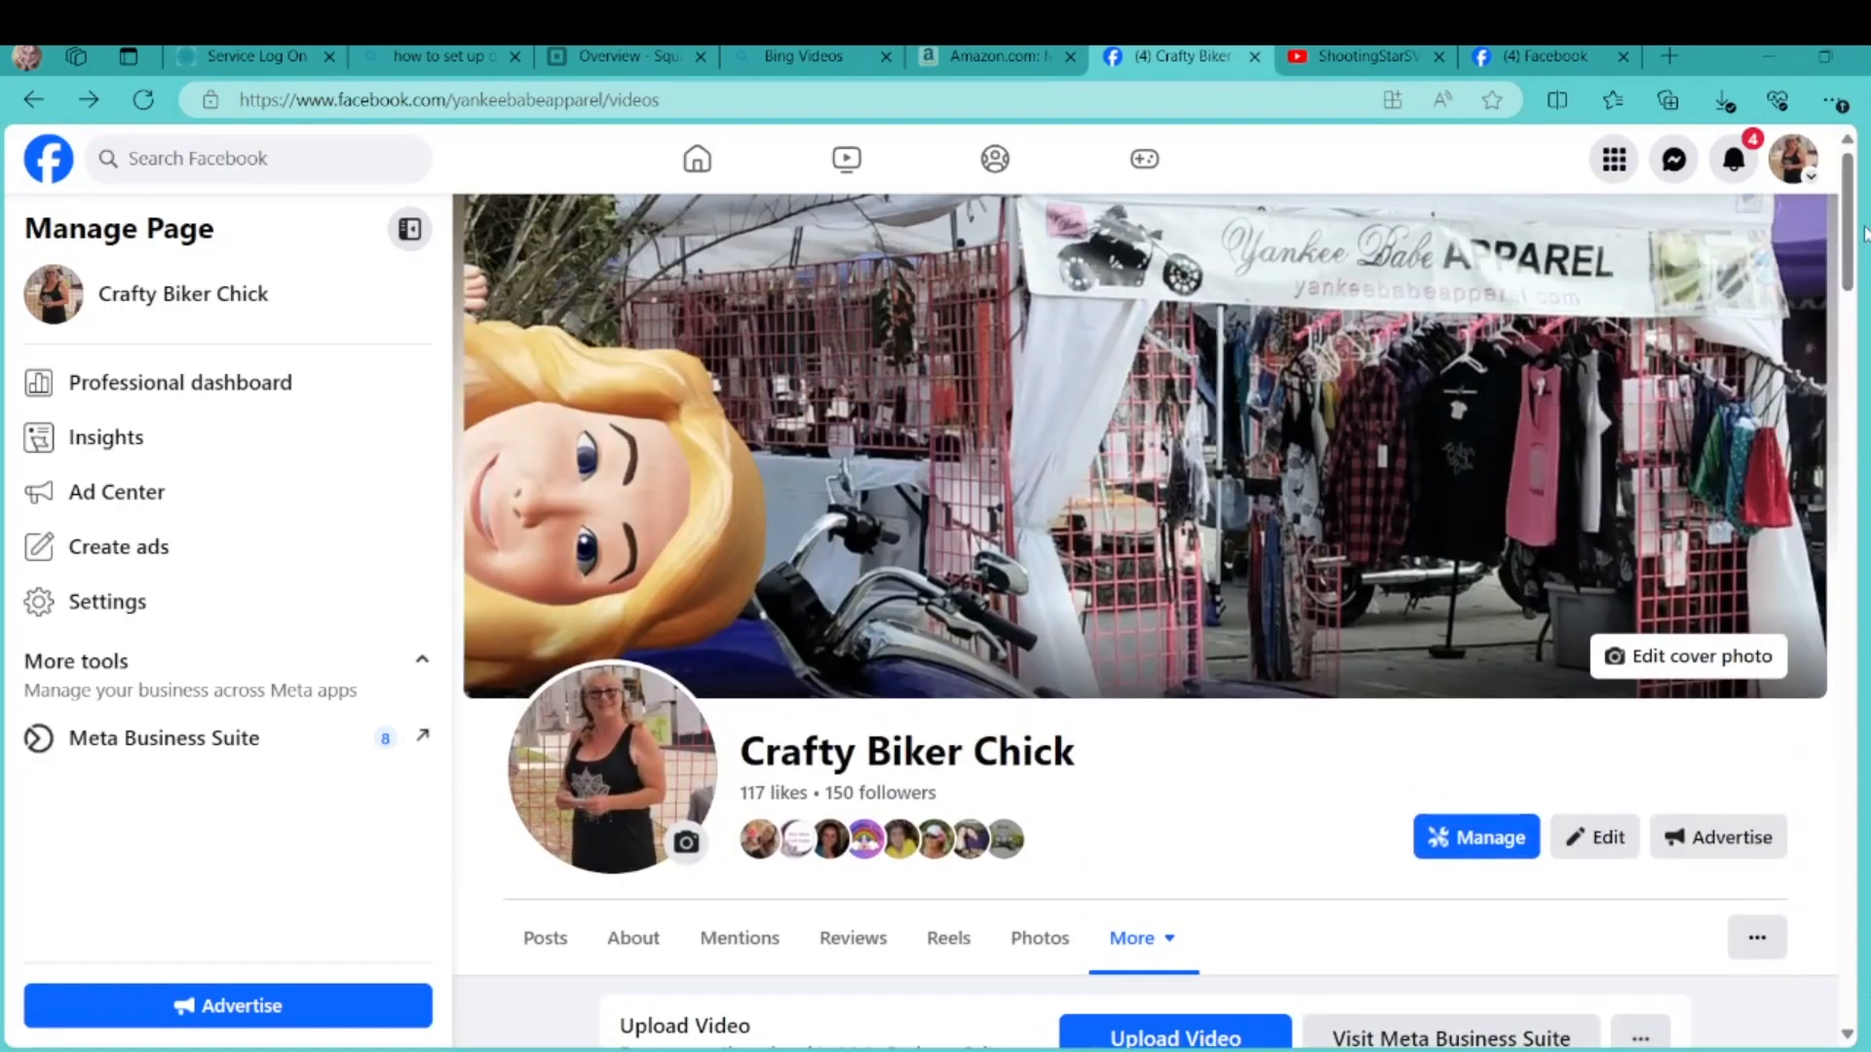
click(1039, 942)
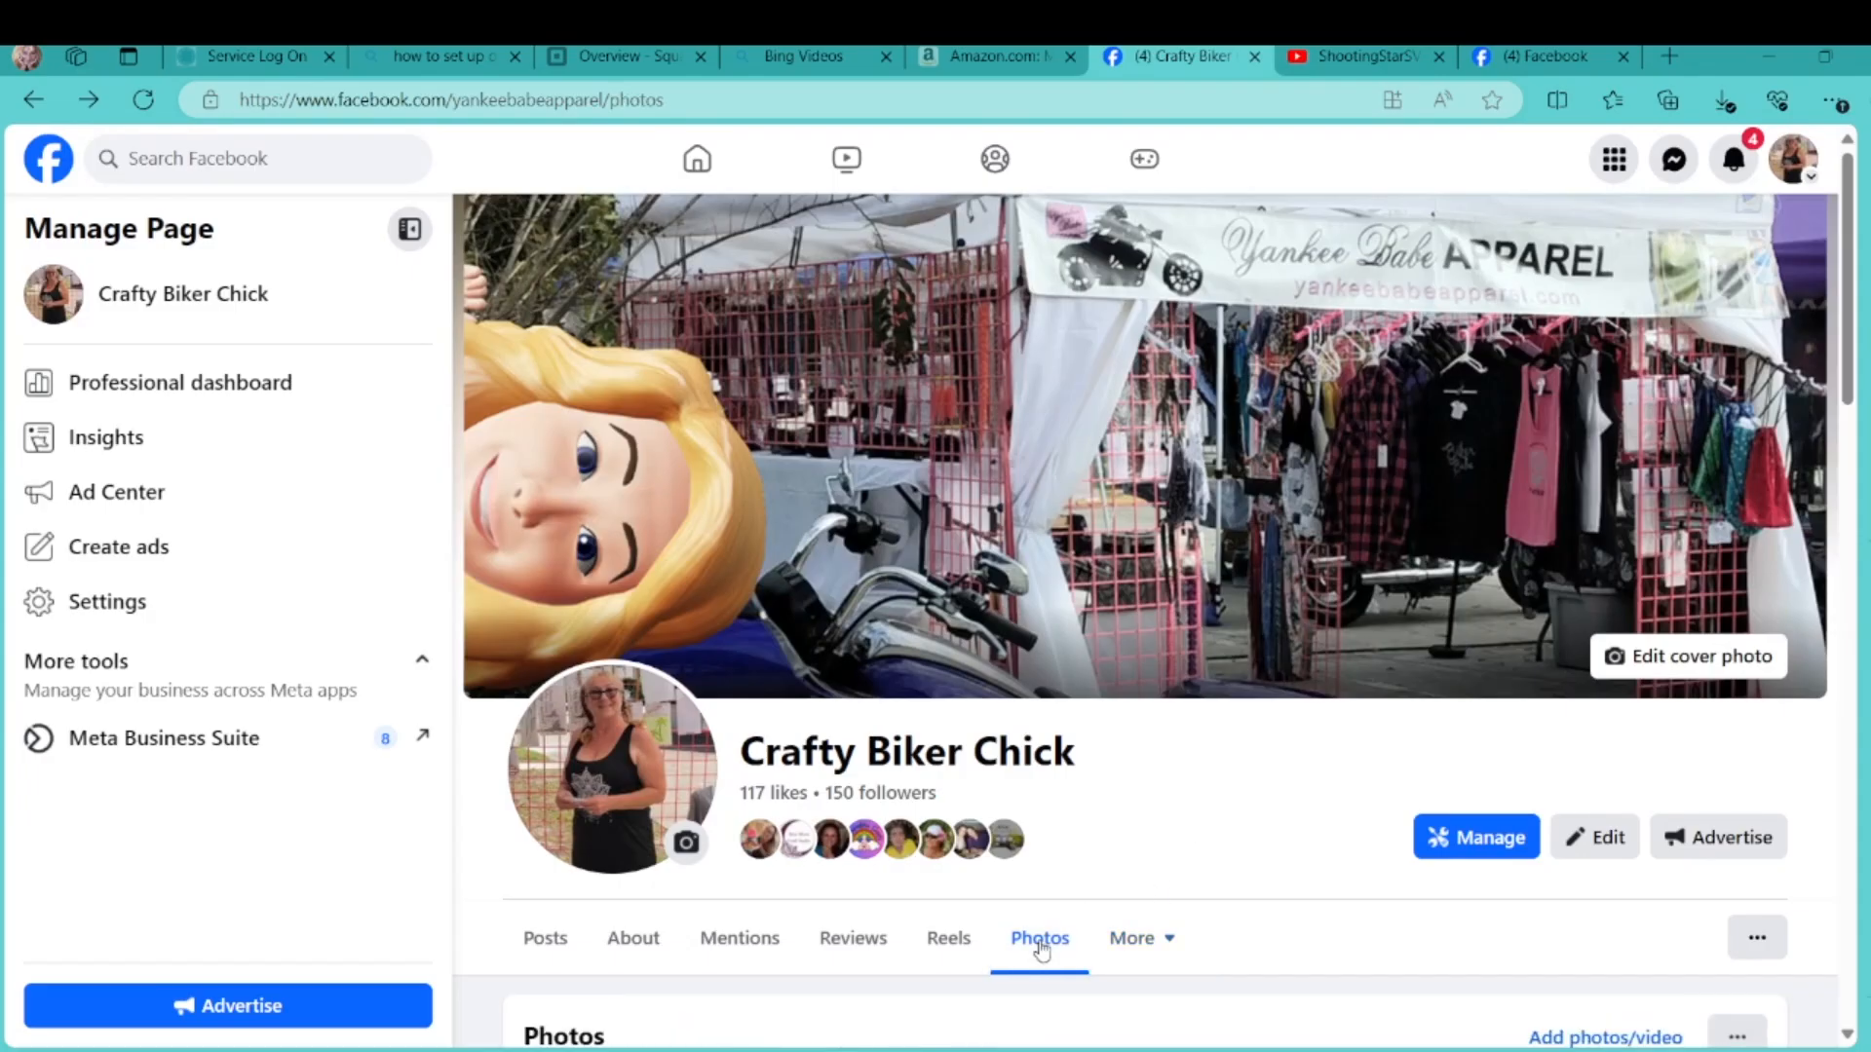
drag(1845, 271, 1846, 388)
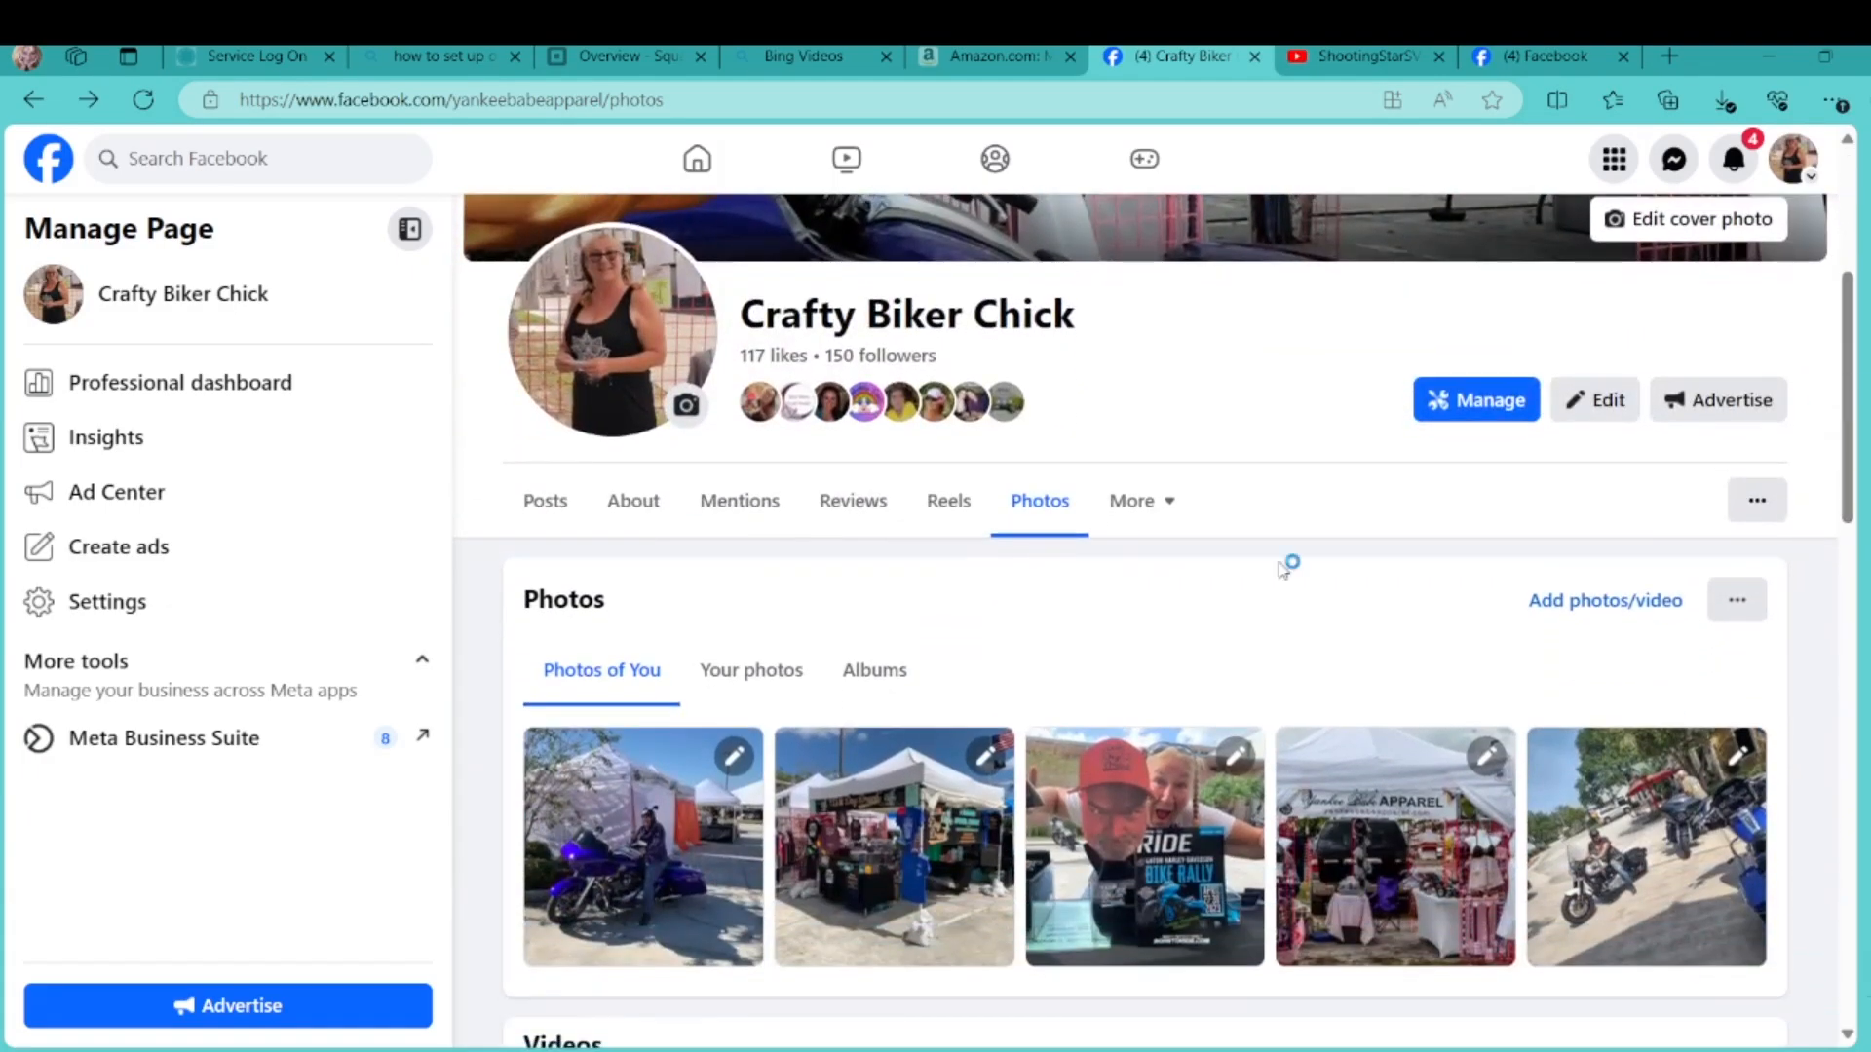
click(864, 673)
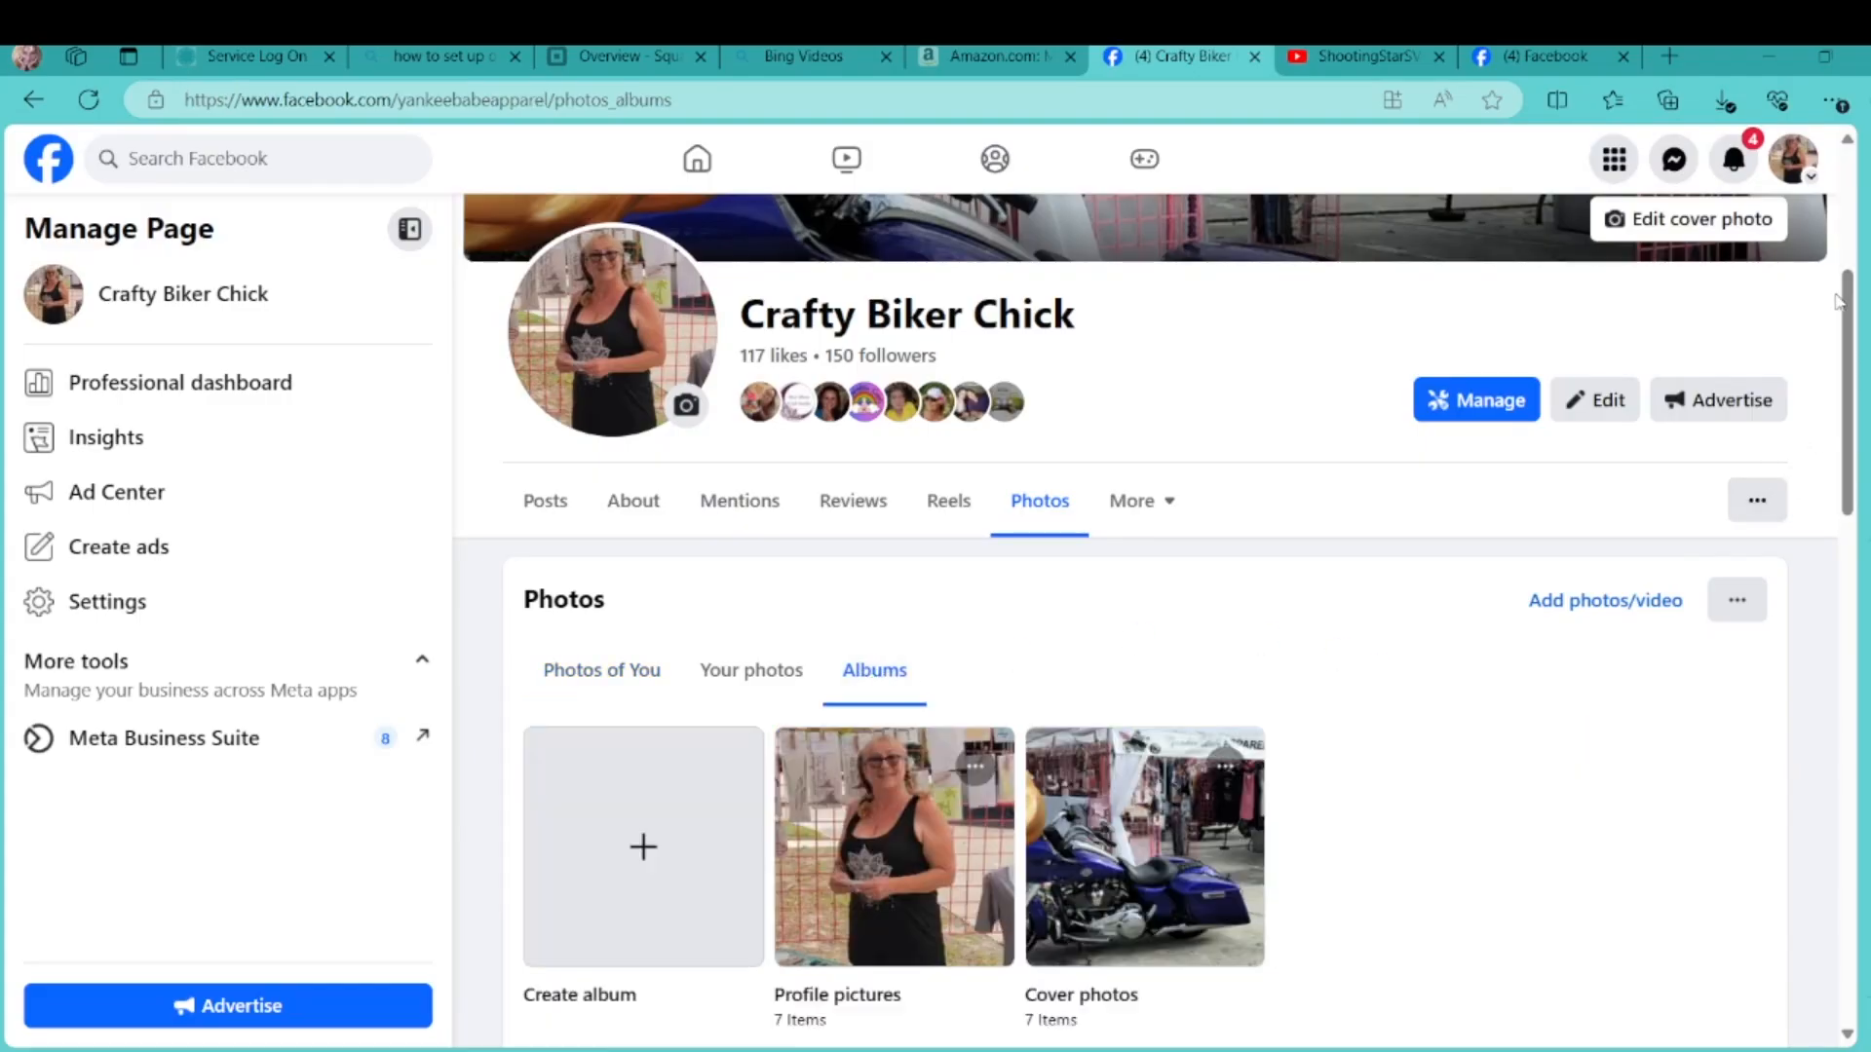
mouse_move(1847, 307)
mouse_down()
mouse_move(1854, 458)
mouse_move(1856, 302)
mouse_up()
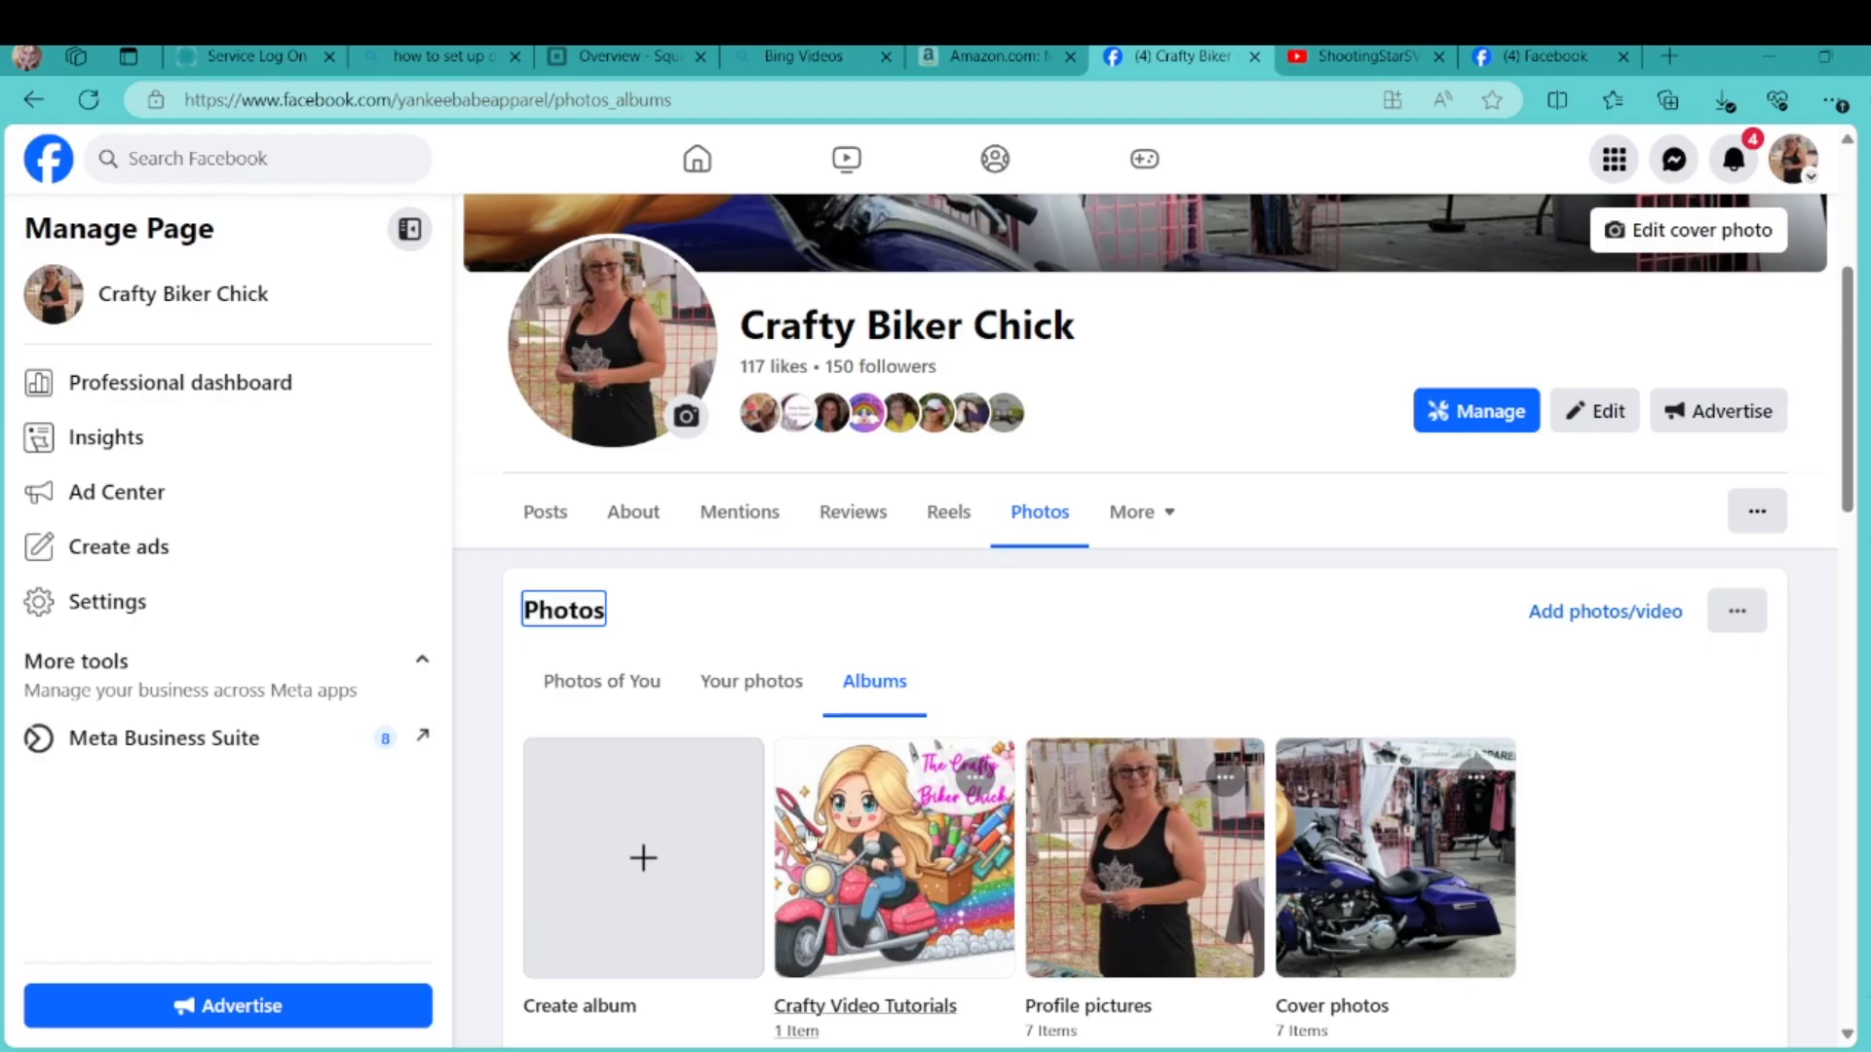
click(916, 874)
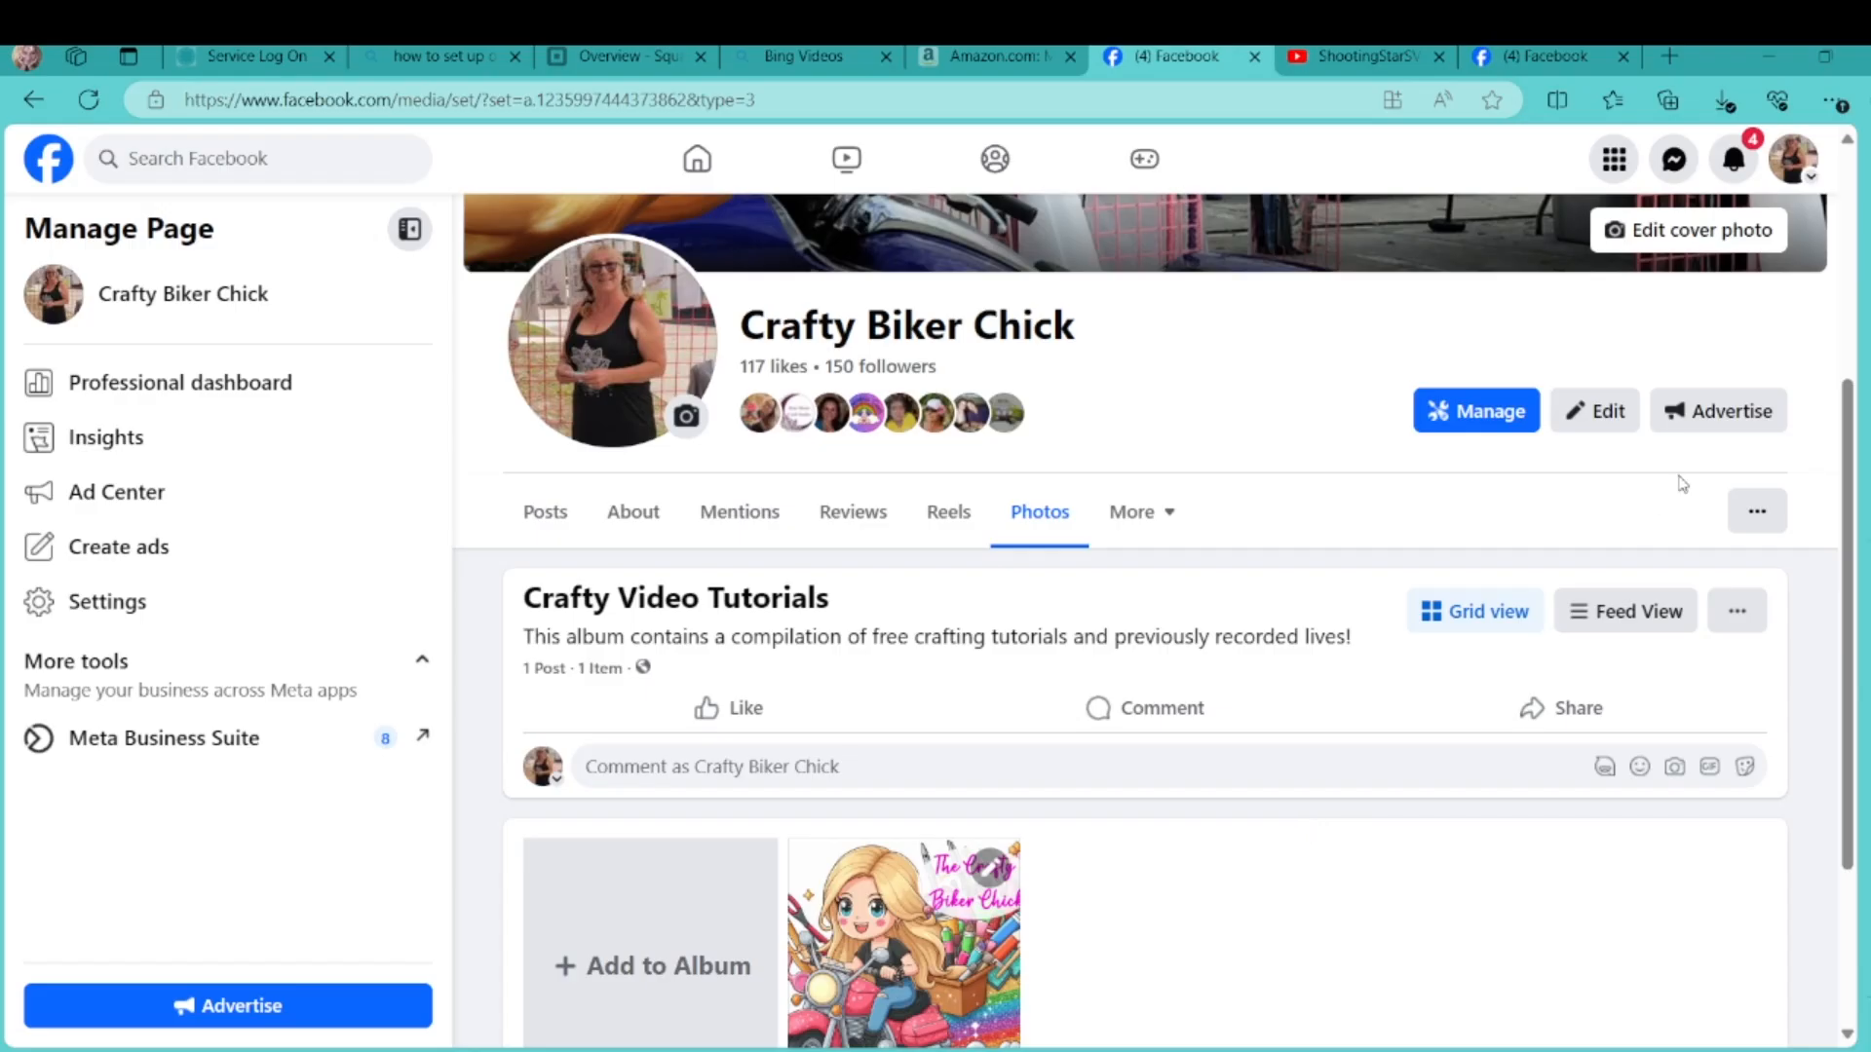
scroll(1169, 634, down, 3)
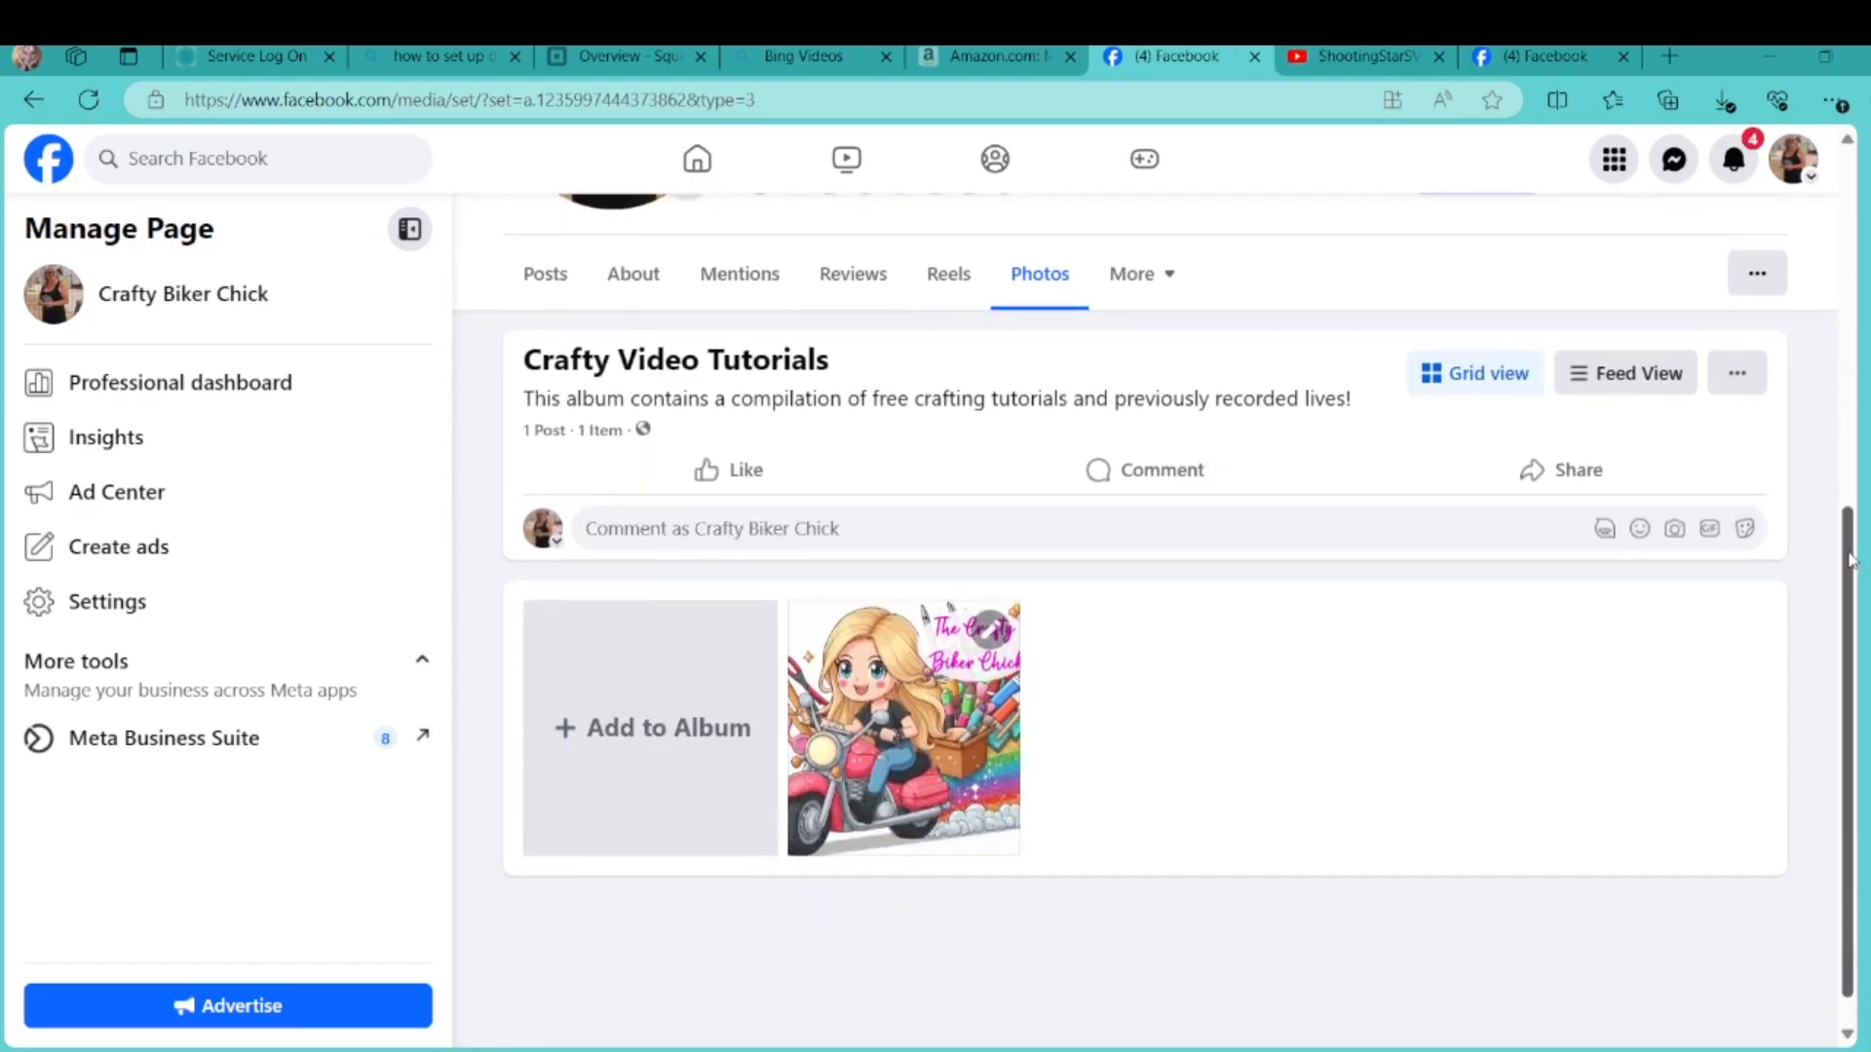
Upload the graduation cap video to the Crafty Video Tutorials album, return to the album and reload it
click(651, 698)
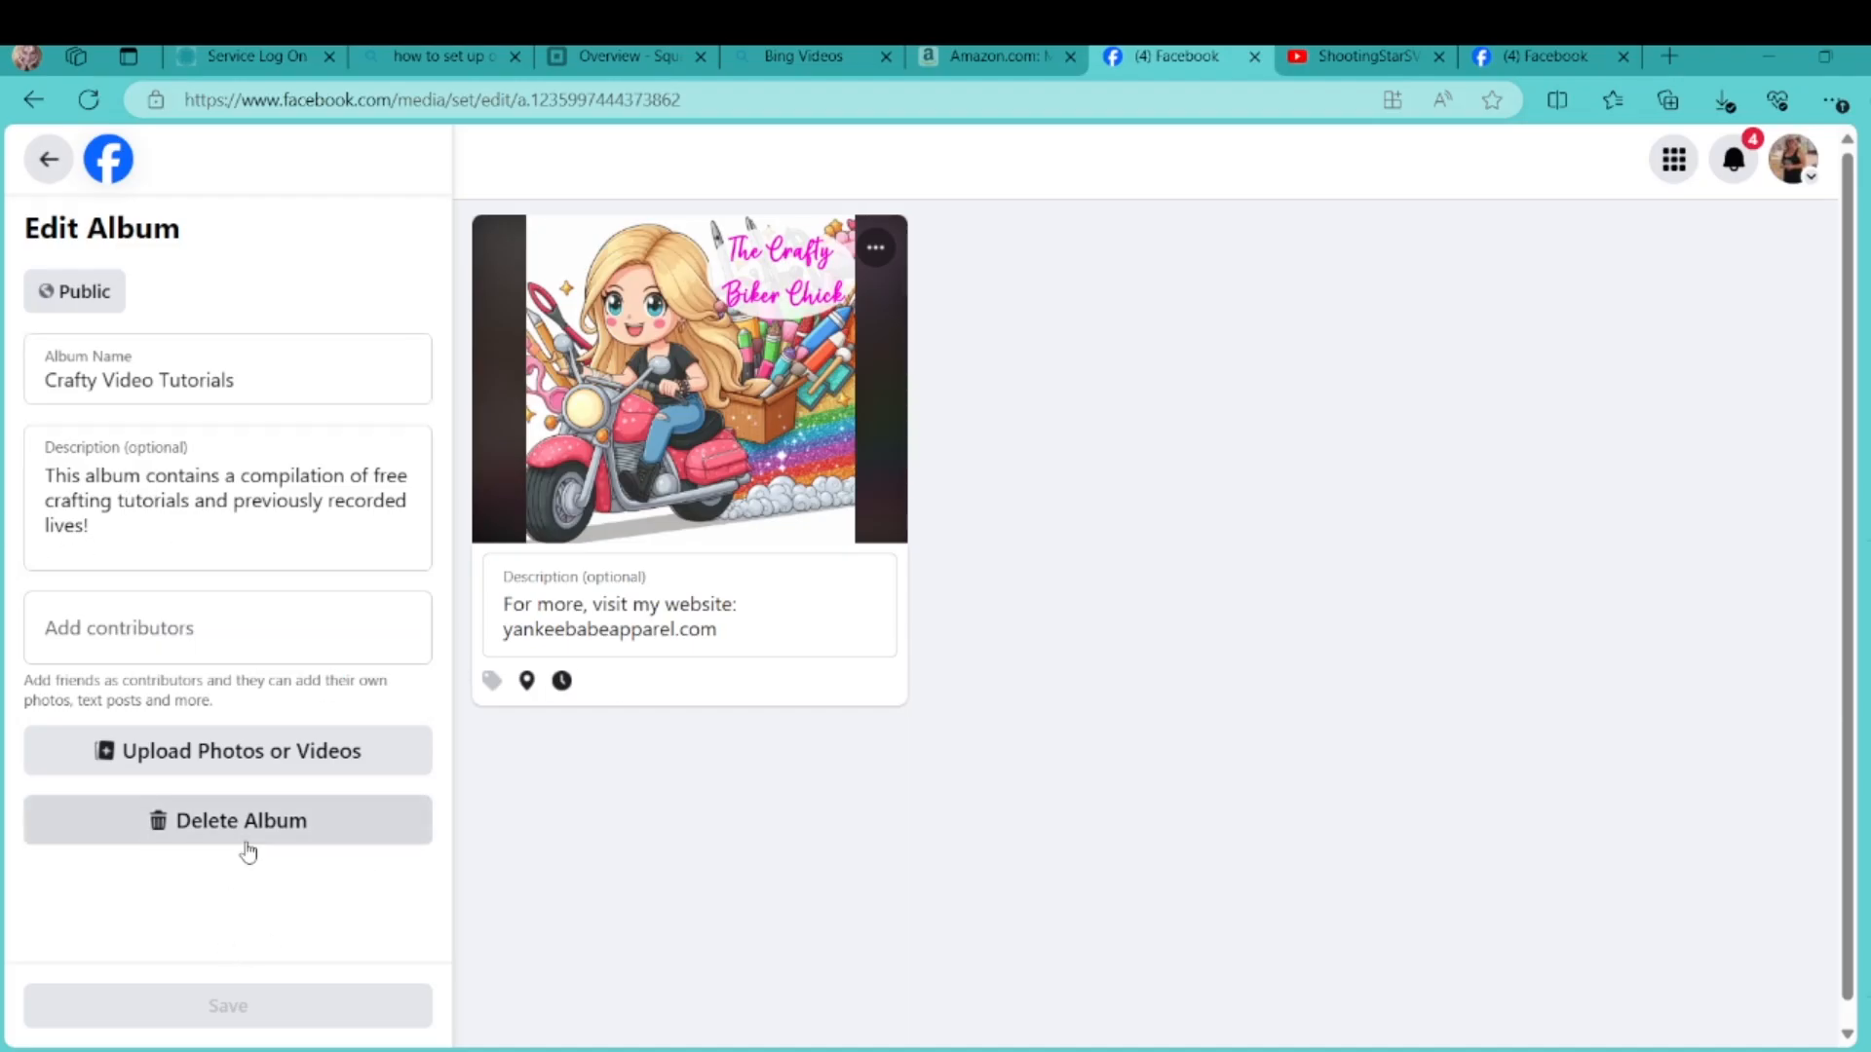
click(208, 747)
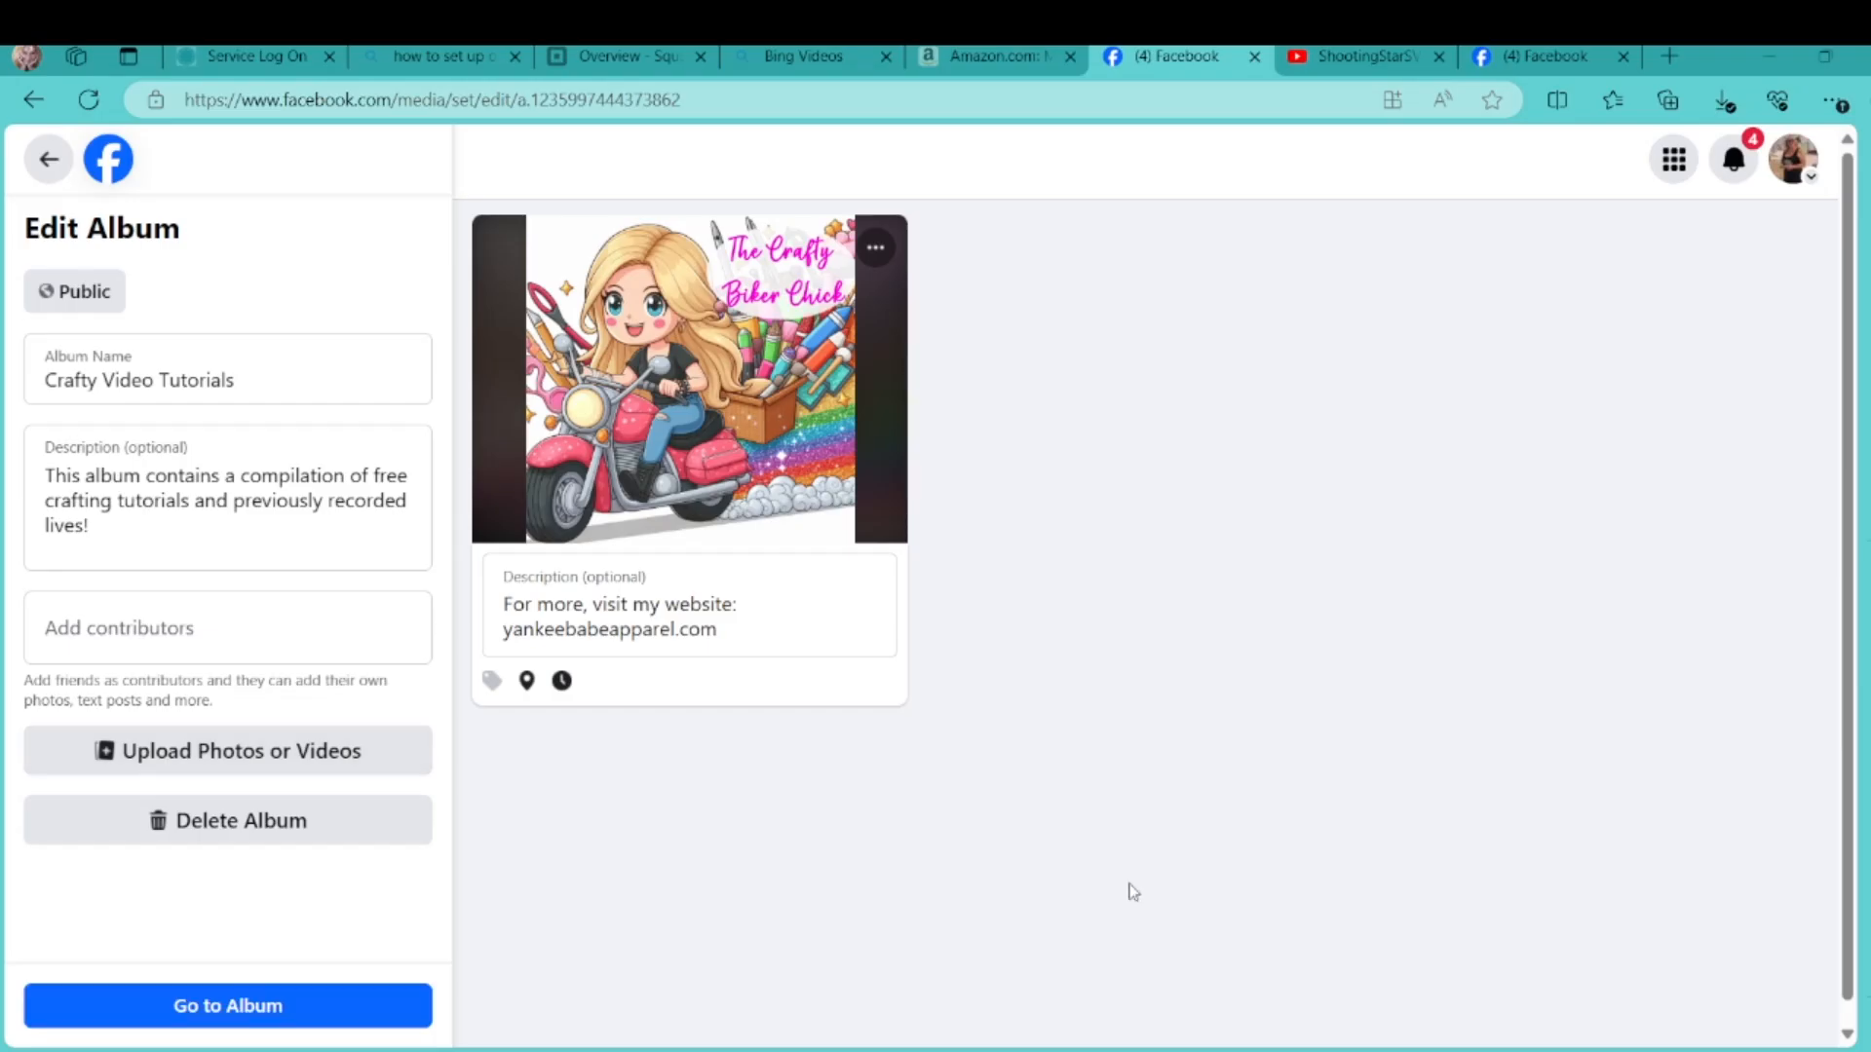
click(254, 1012)
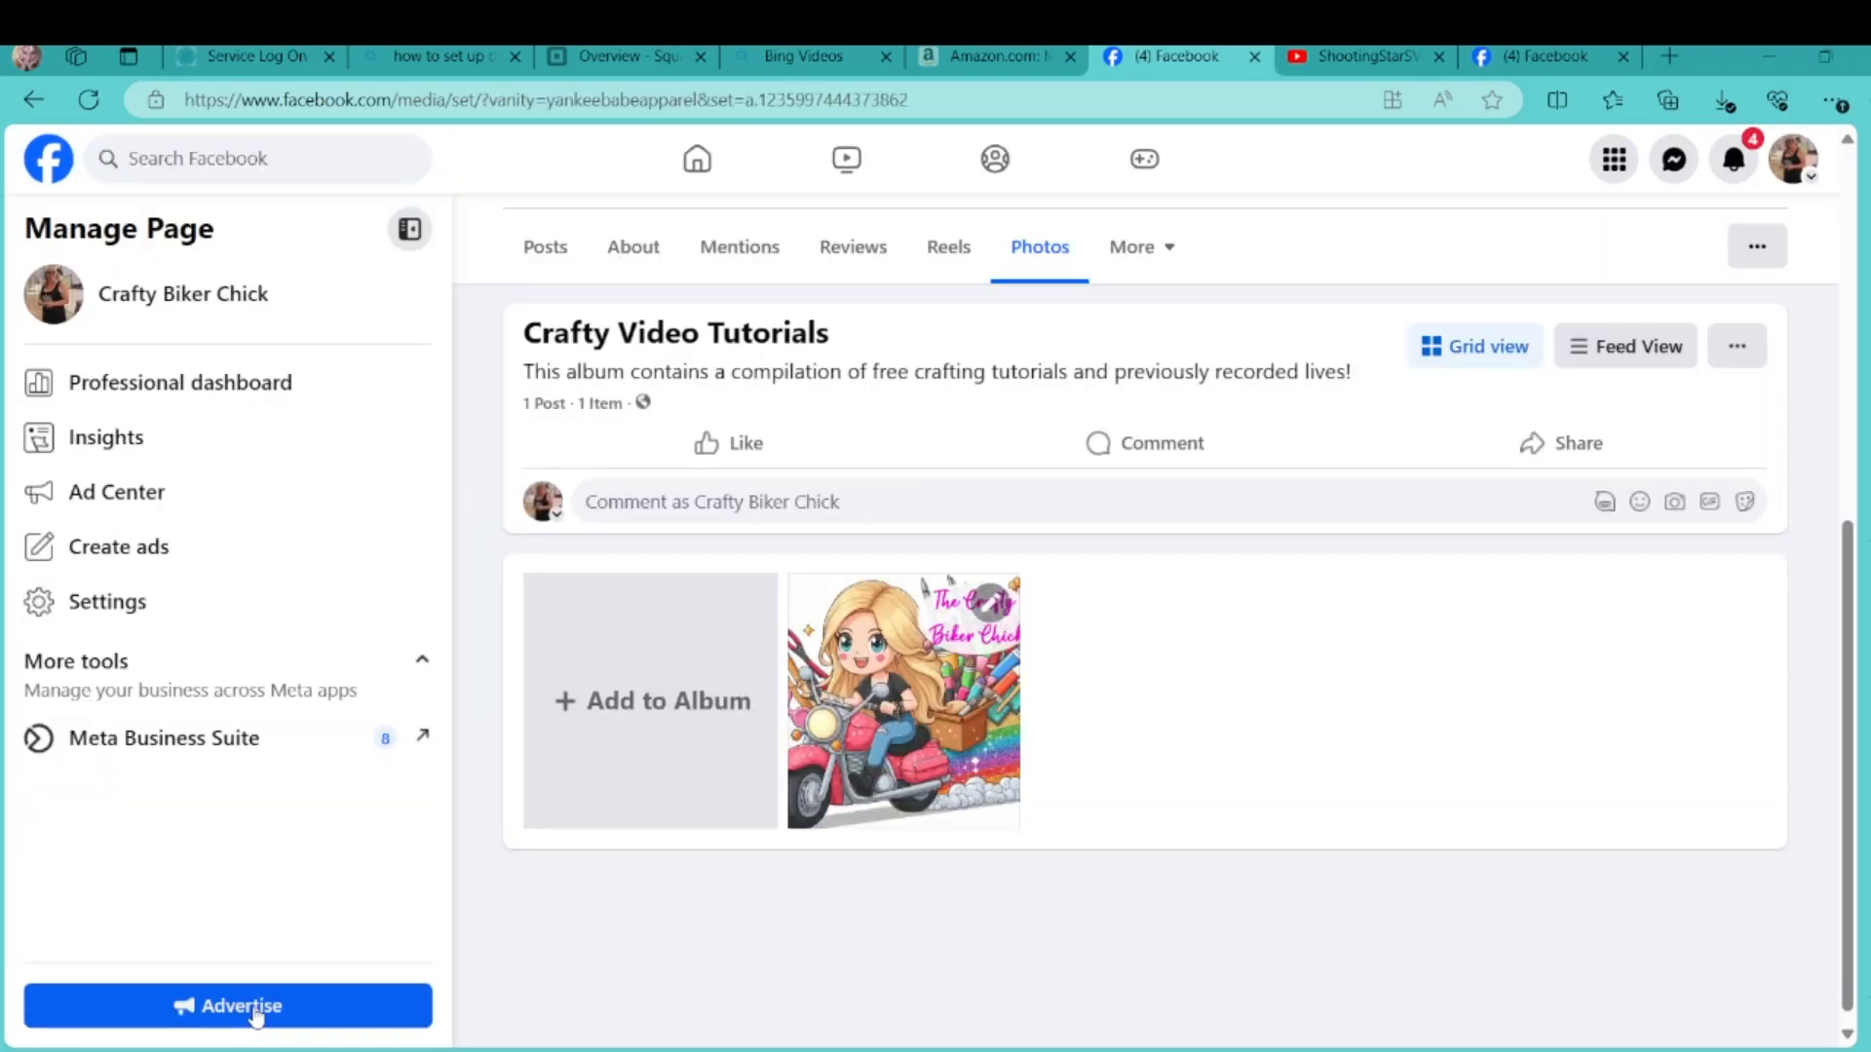
click(87, 100)
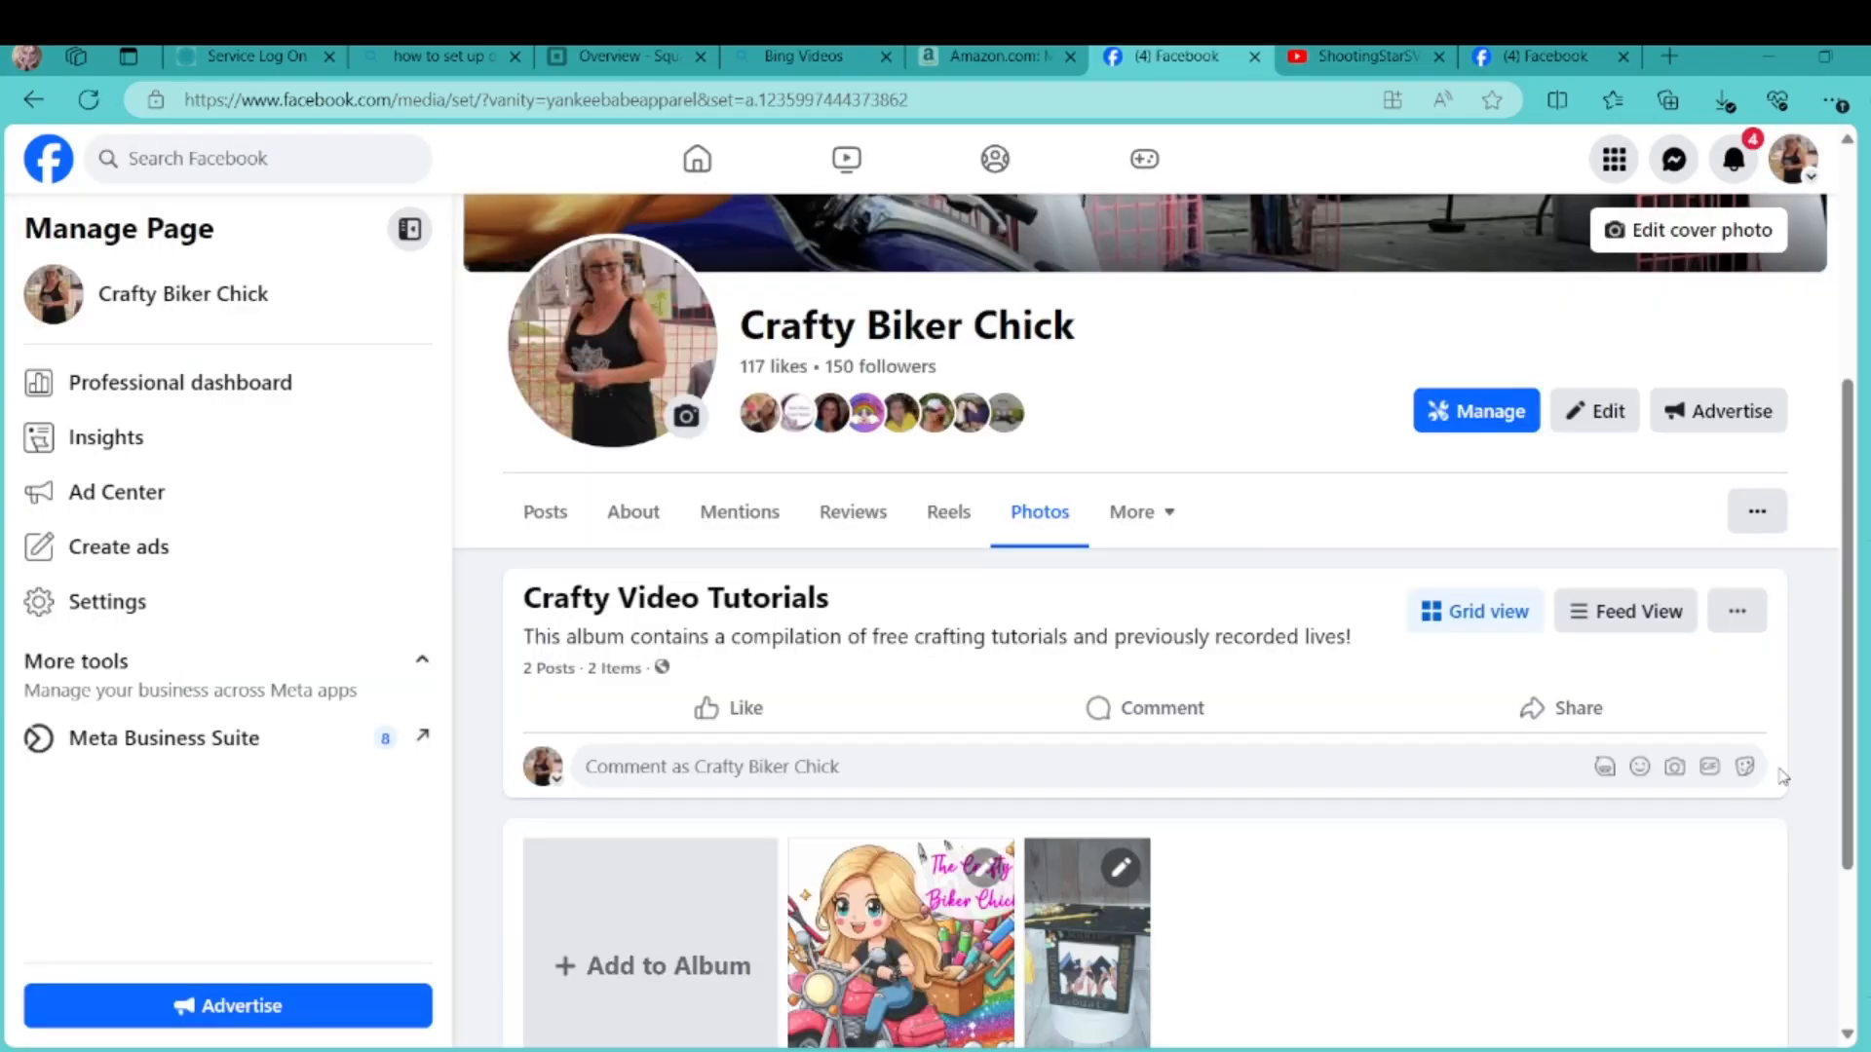
Open the graduation cap video and enter the description "Follow this link to see how I made this graduation cap 3D photo box!!"
drag(1857, 629, 1858, 784)
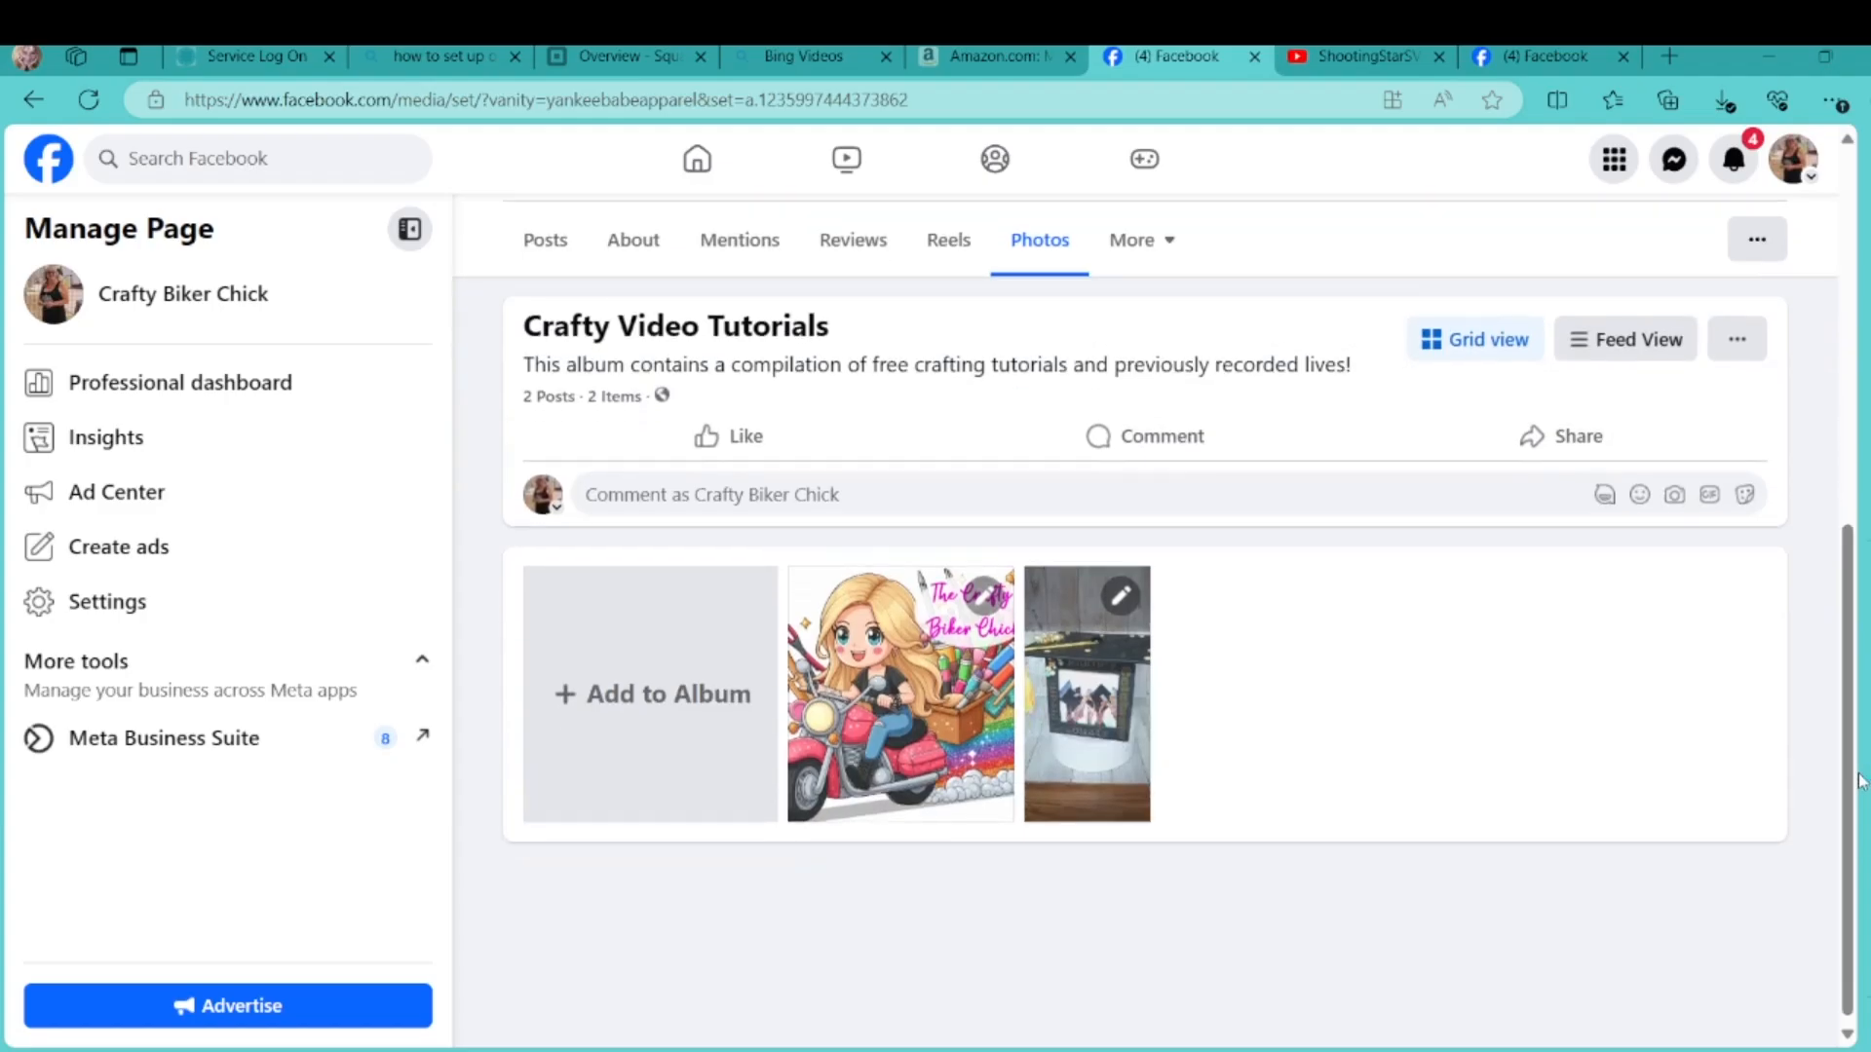
click(1102, 711)
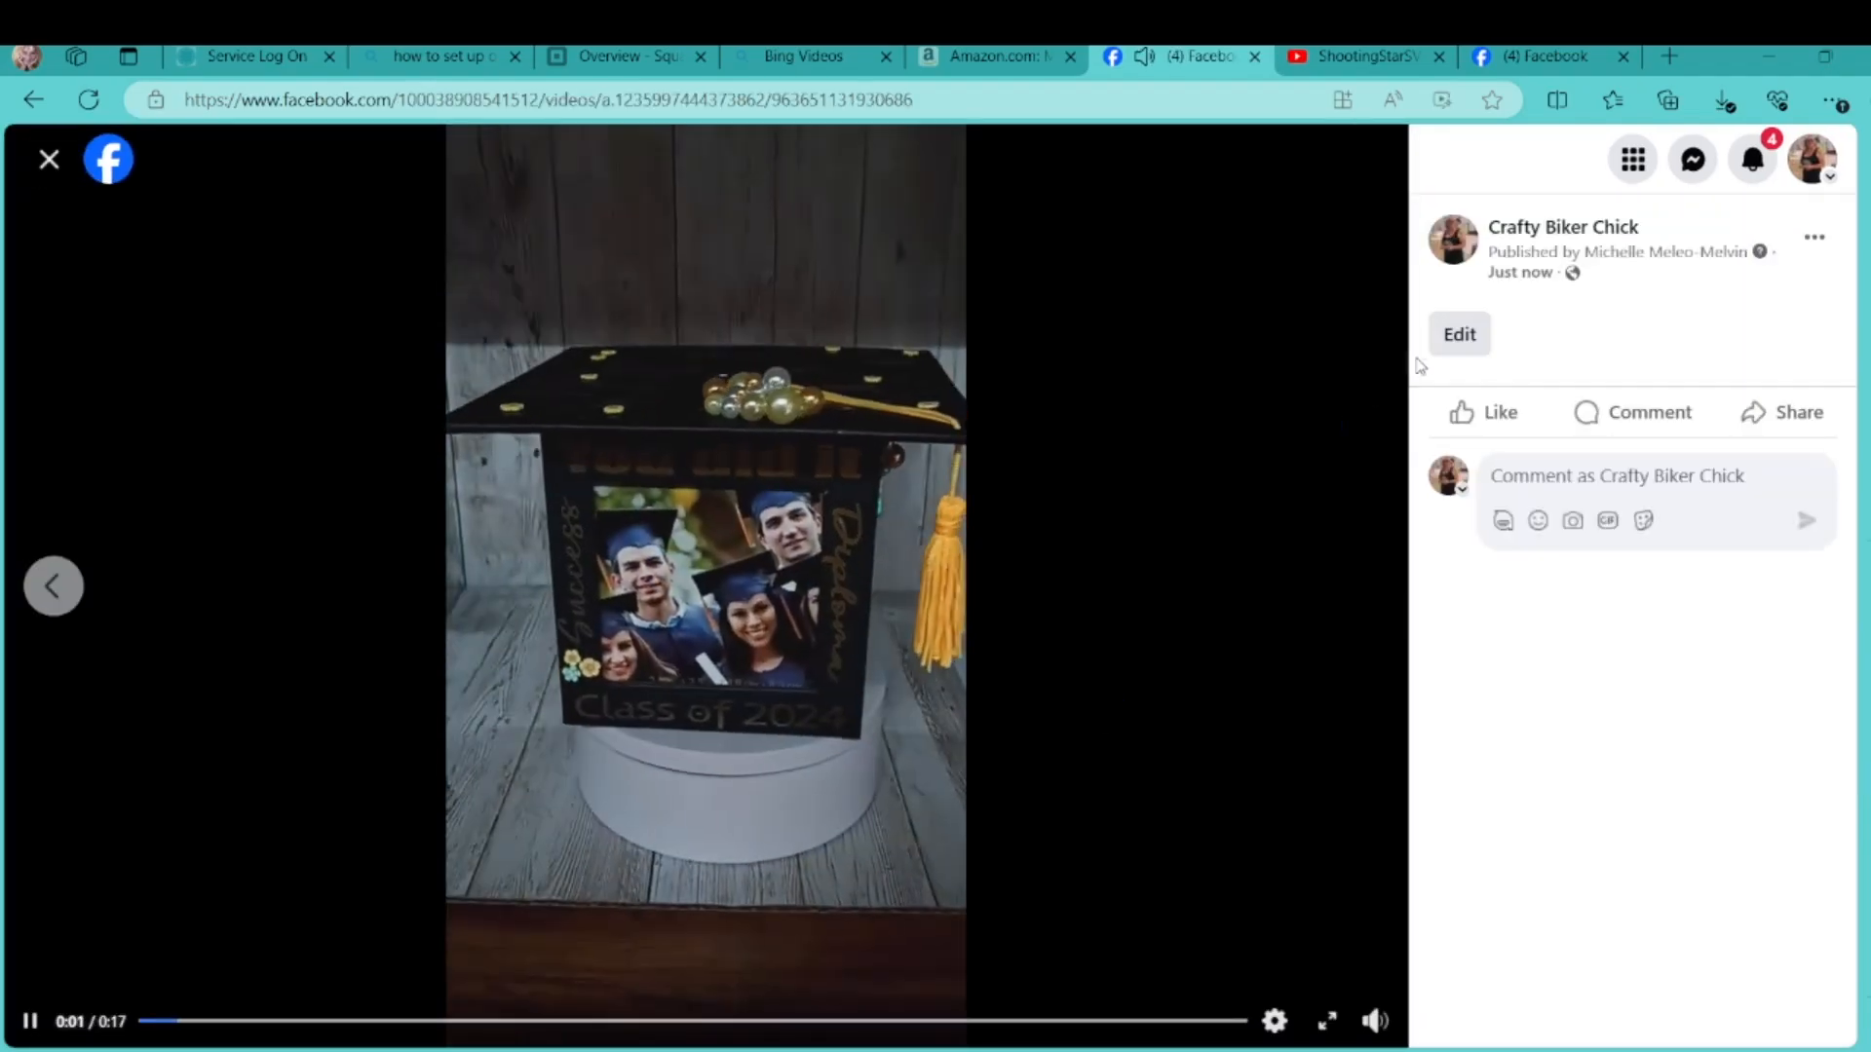
click(1460, 335)
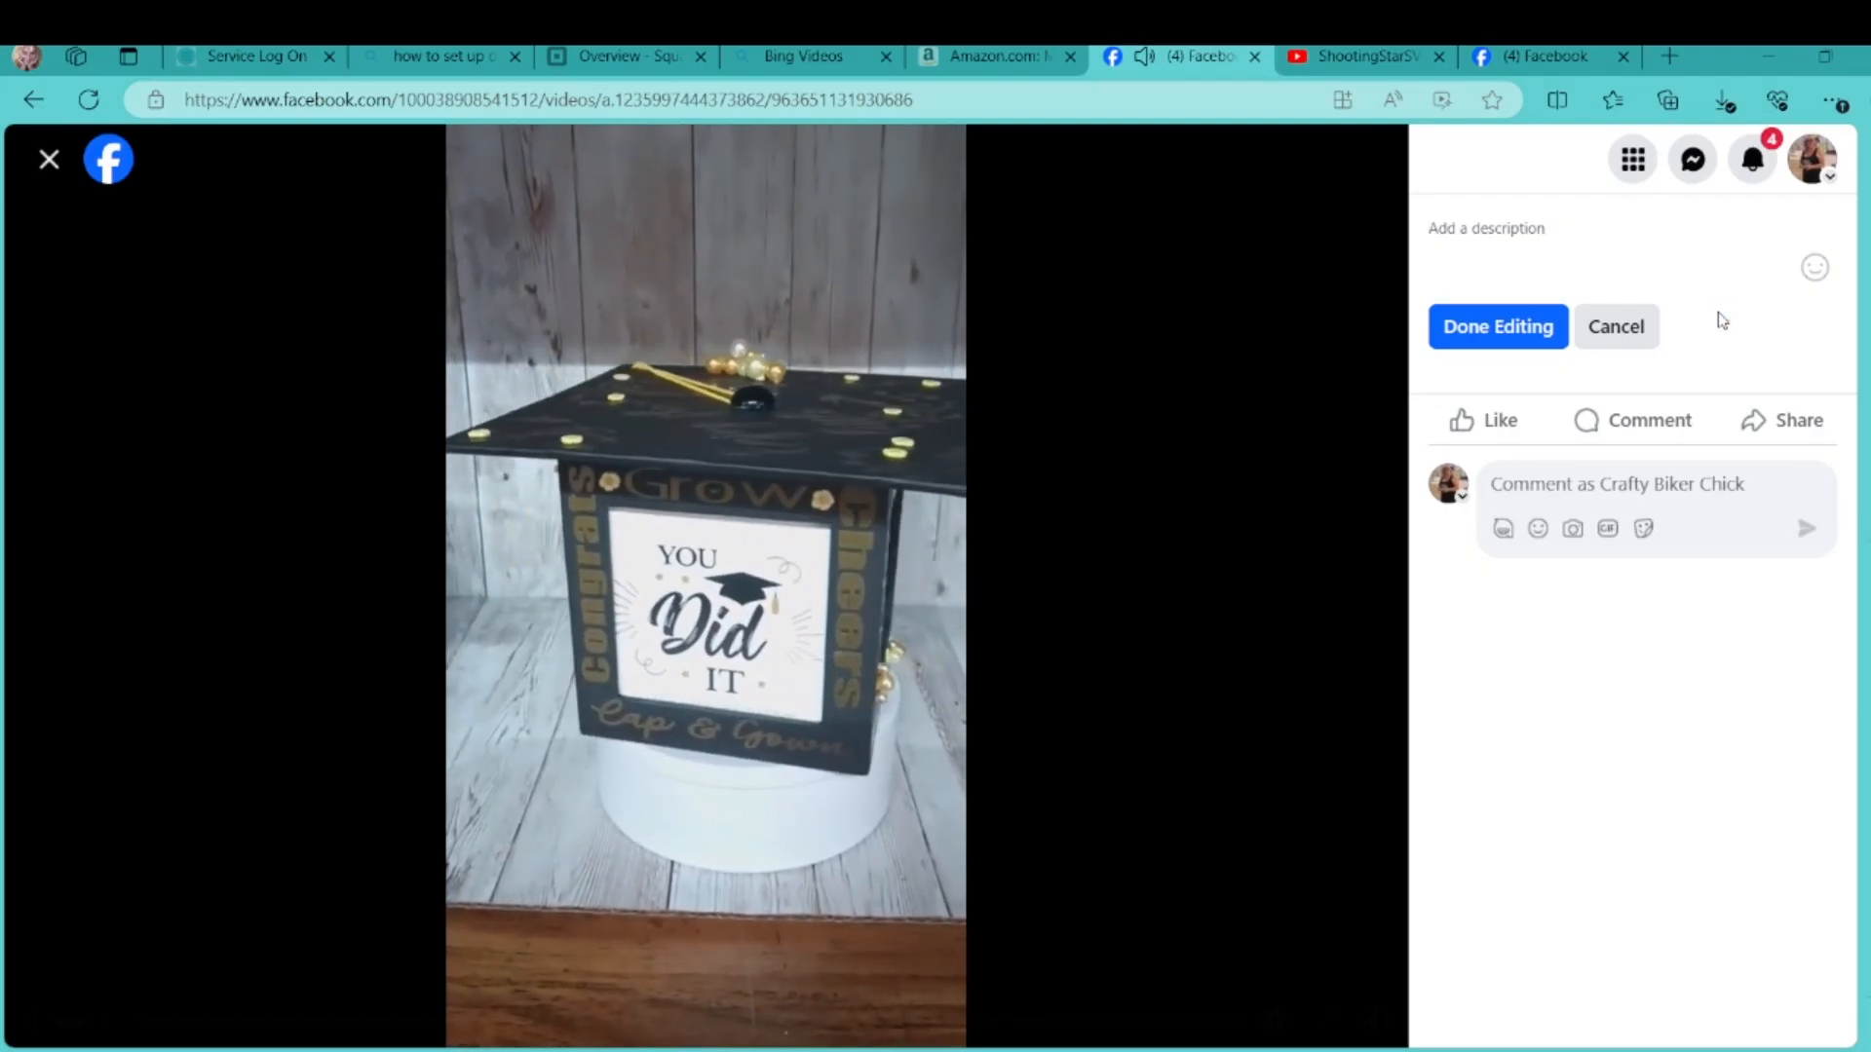
text(C)
key(BackSpace)
text(Follow thisl)
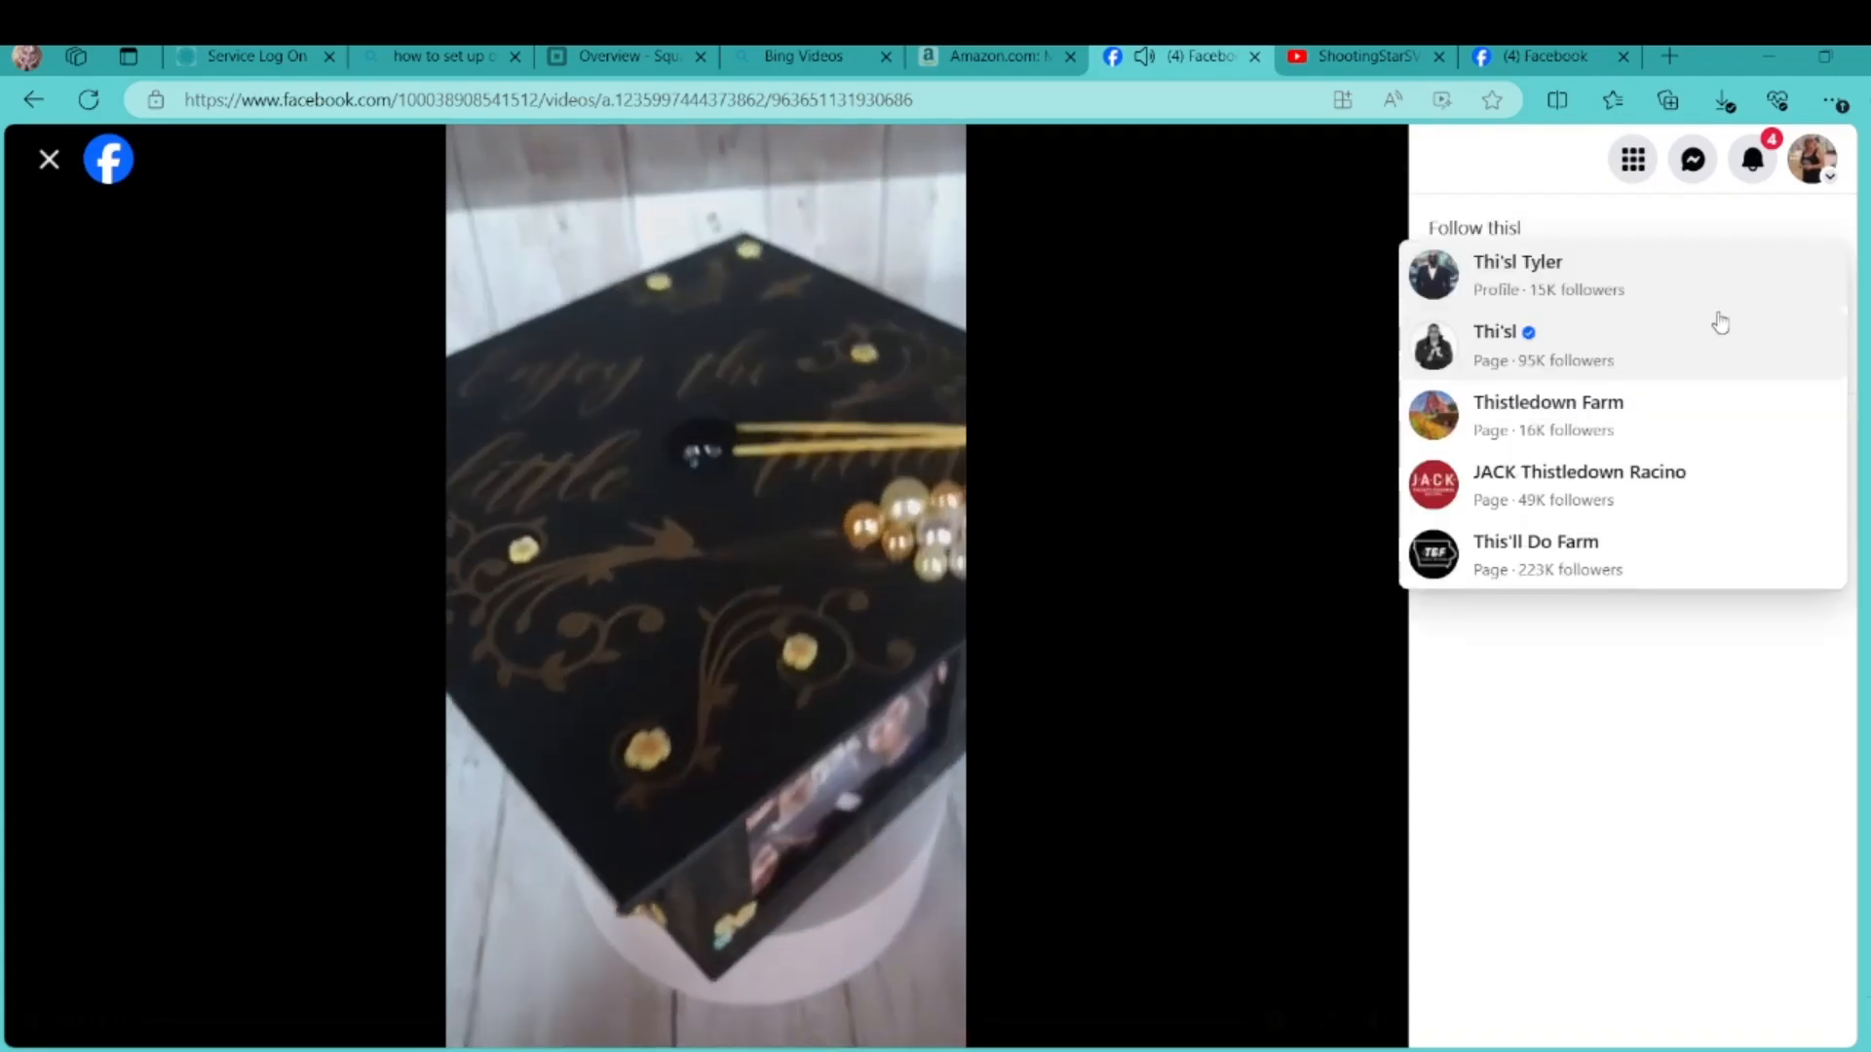
key(BackSpace)
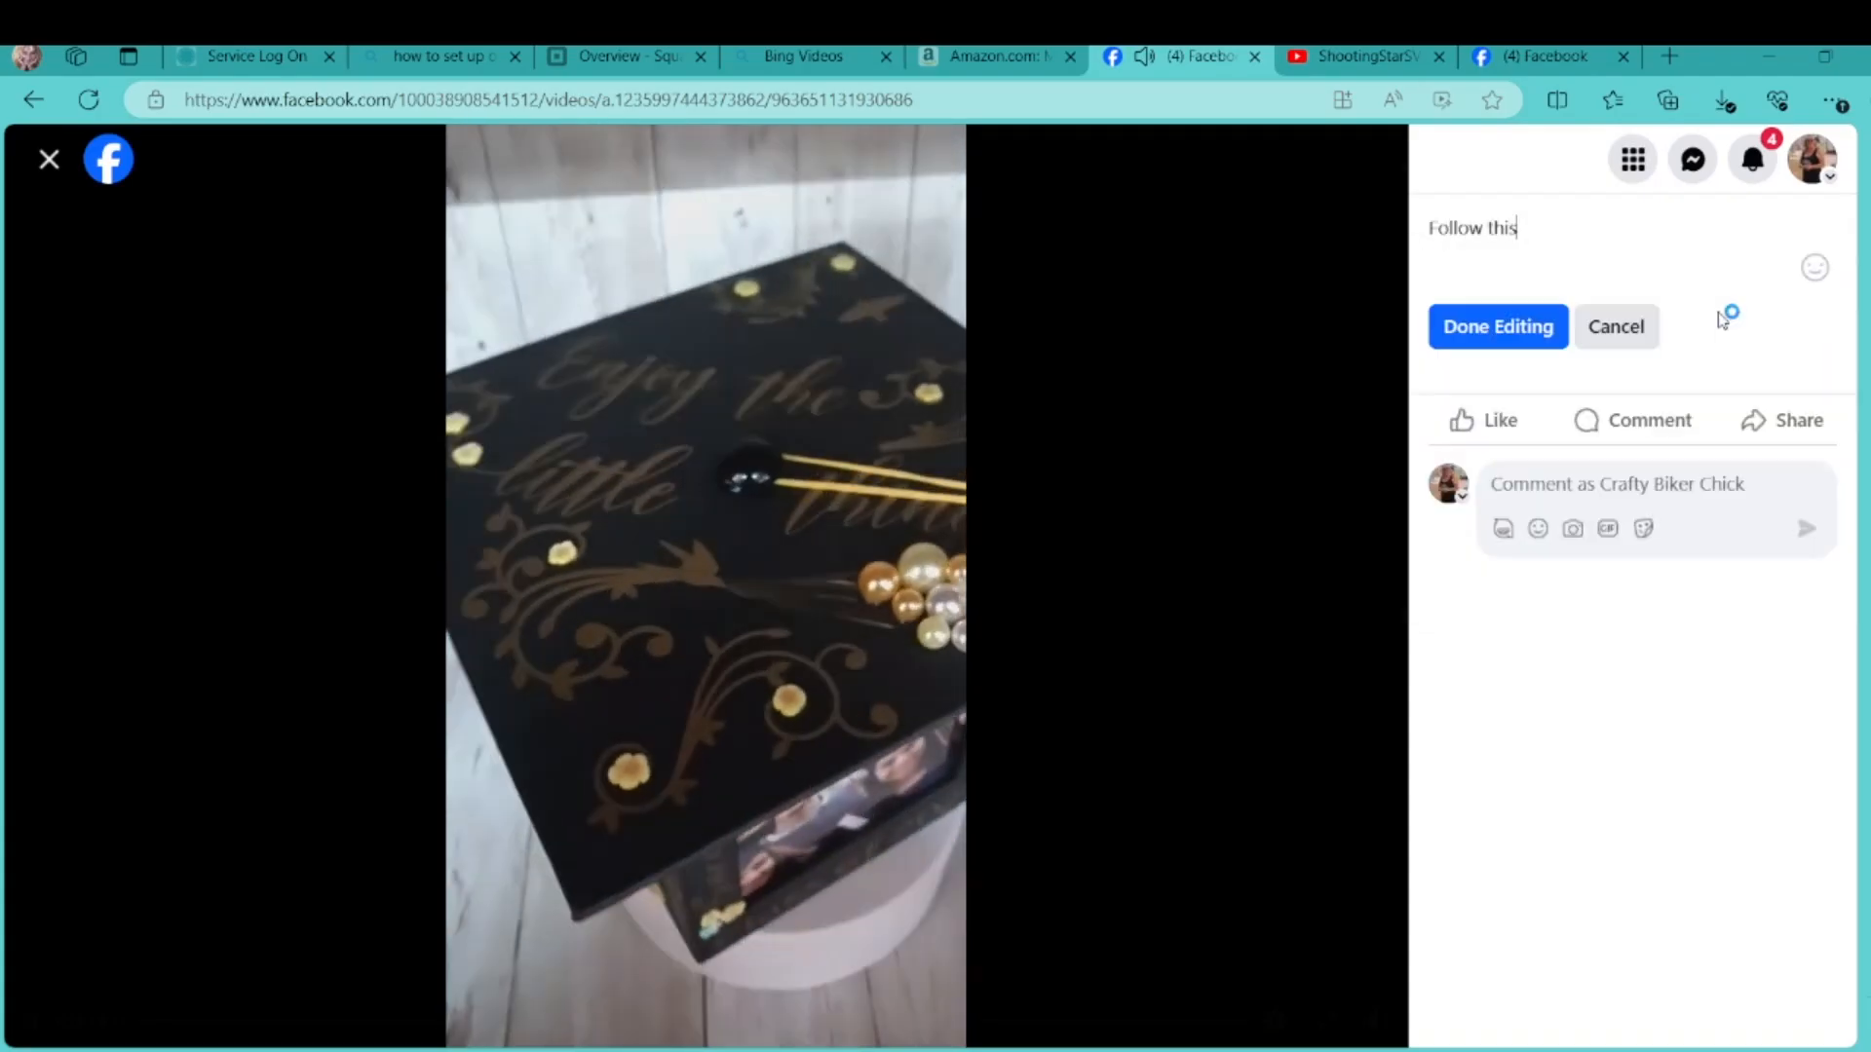
text(link to see how )
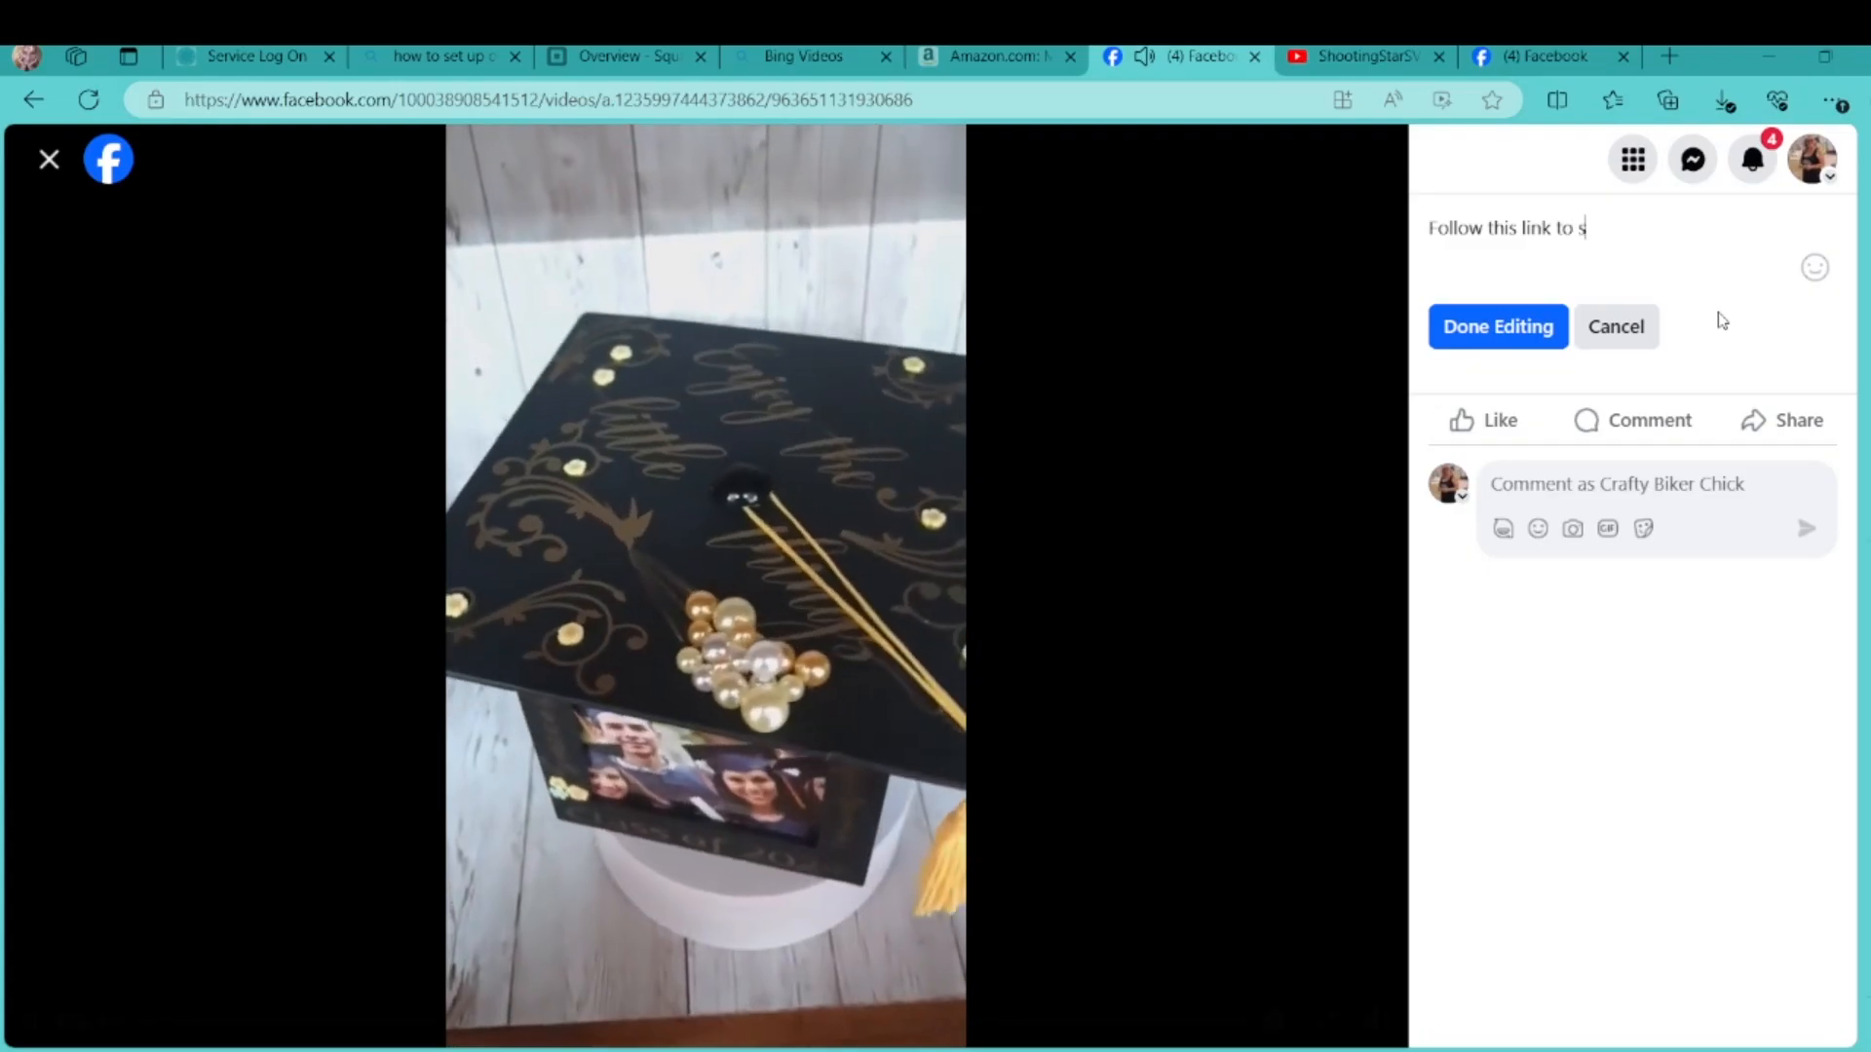
text(I m)
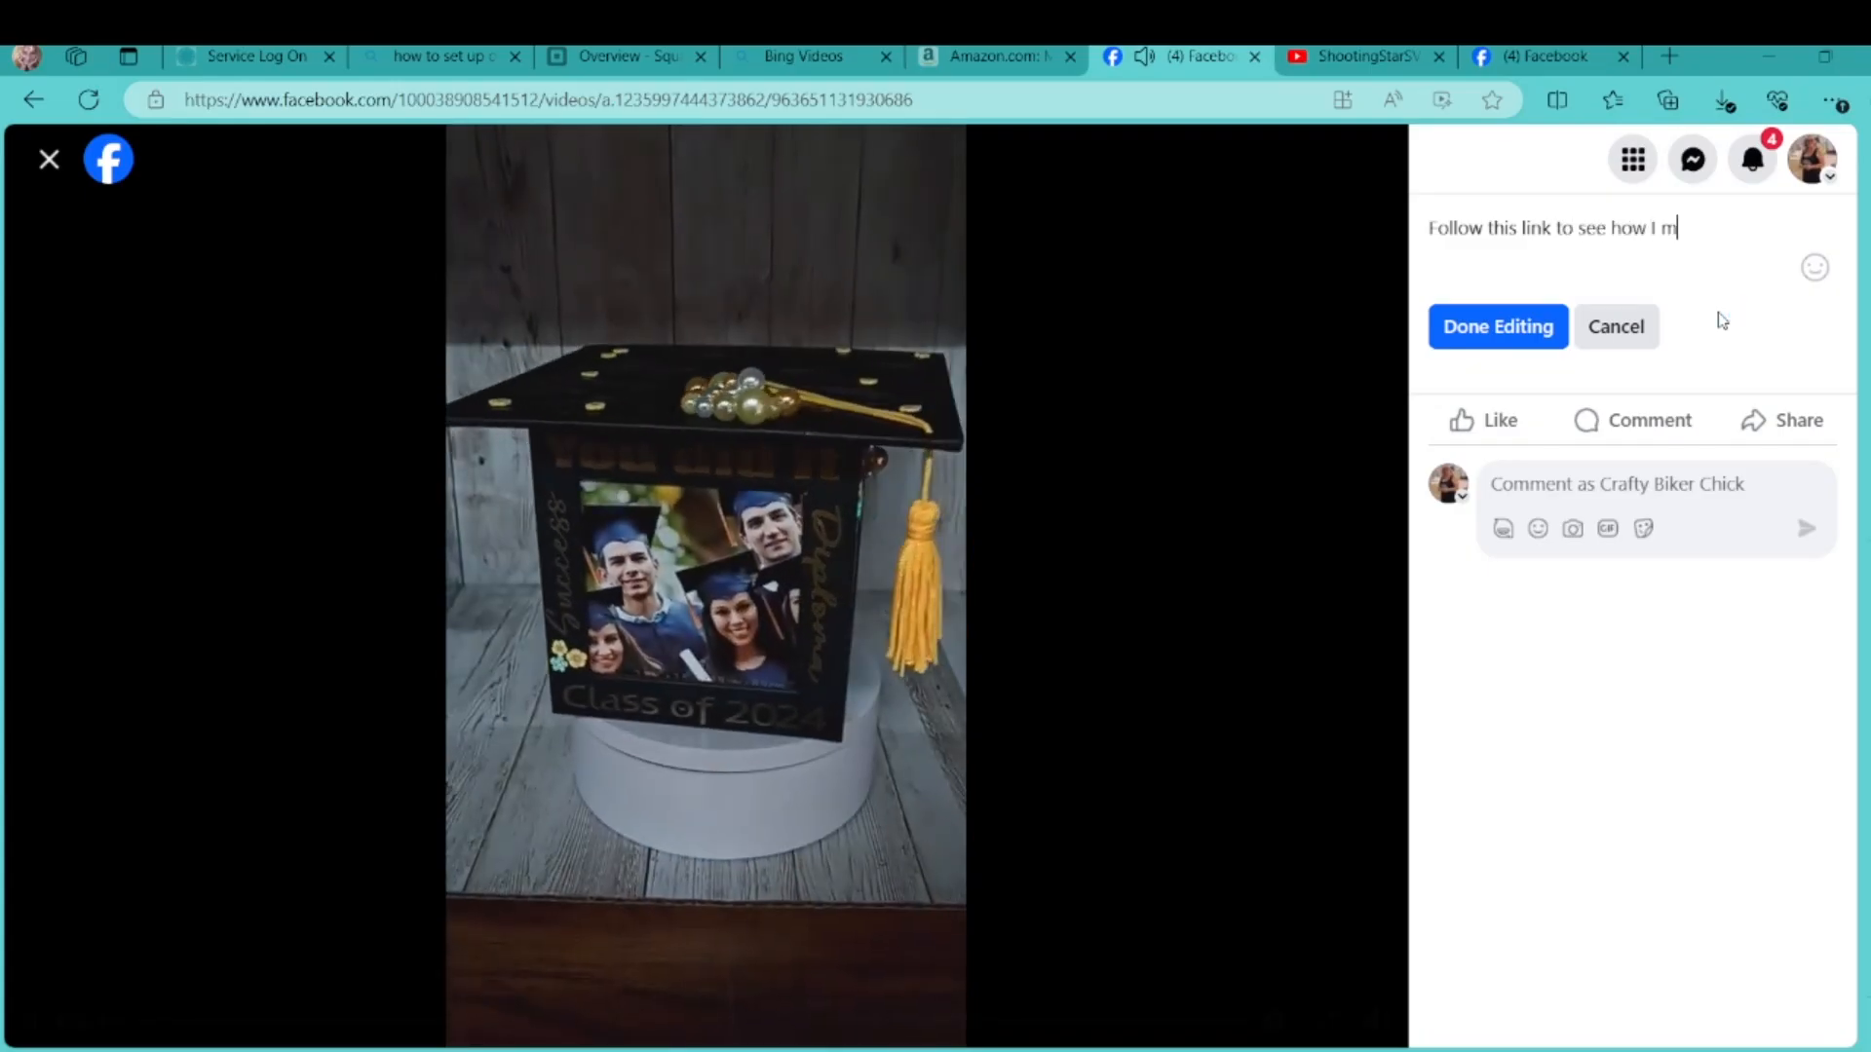
text(ade this graduation)
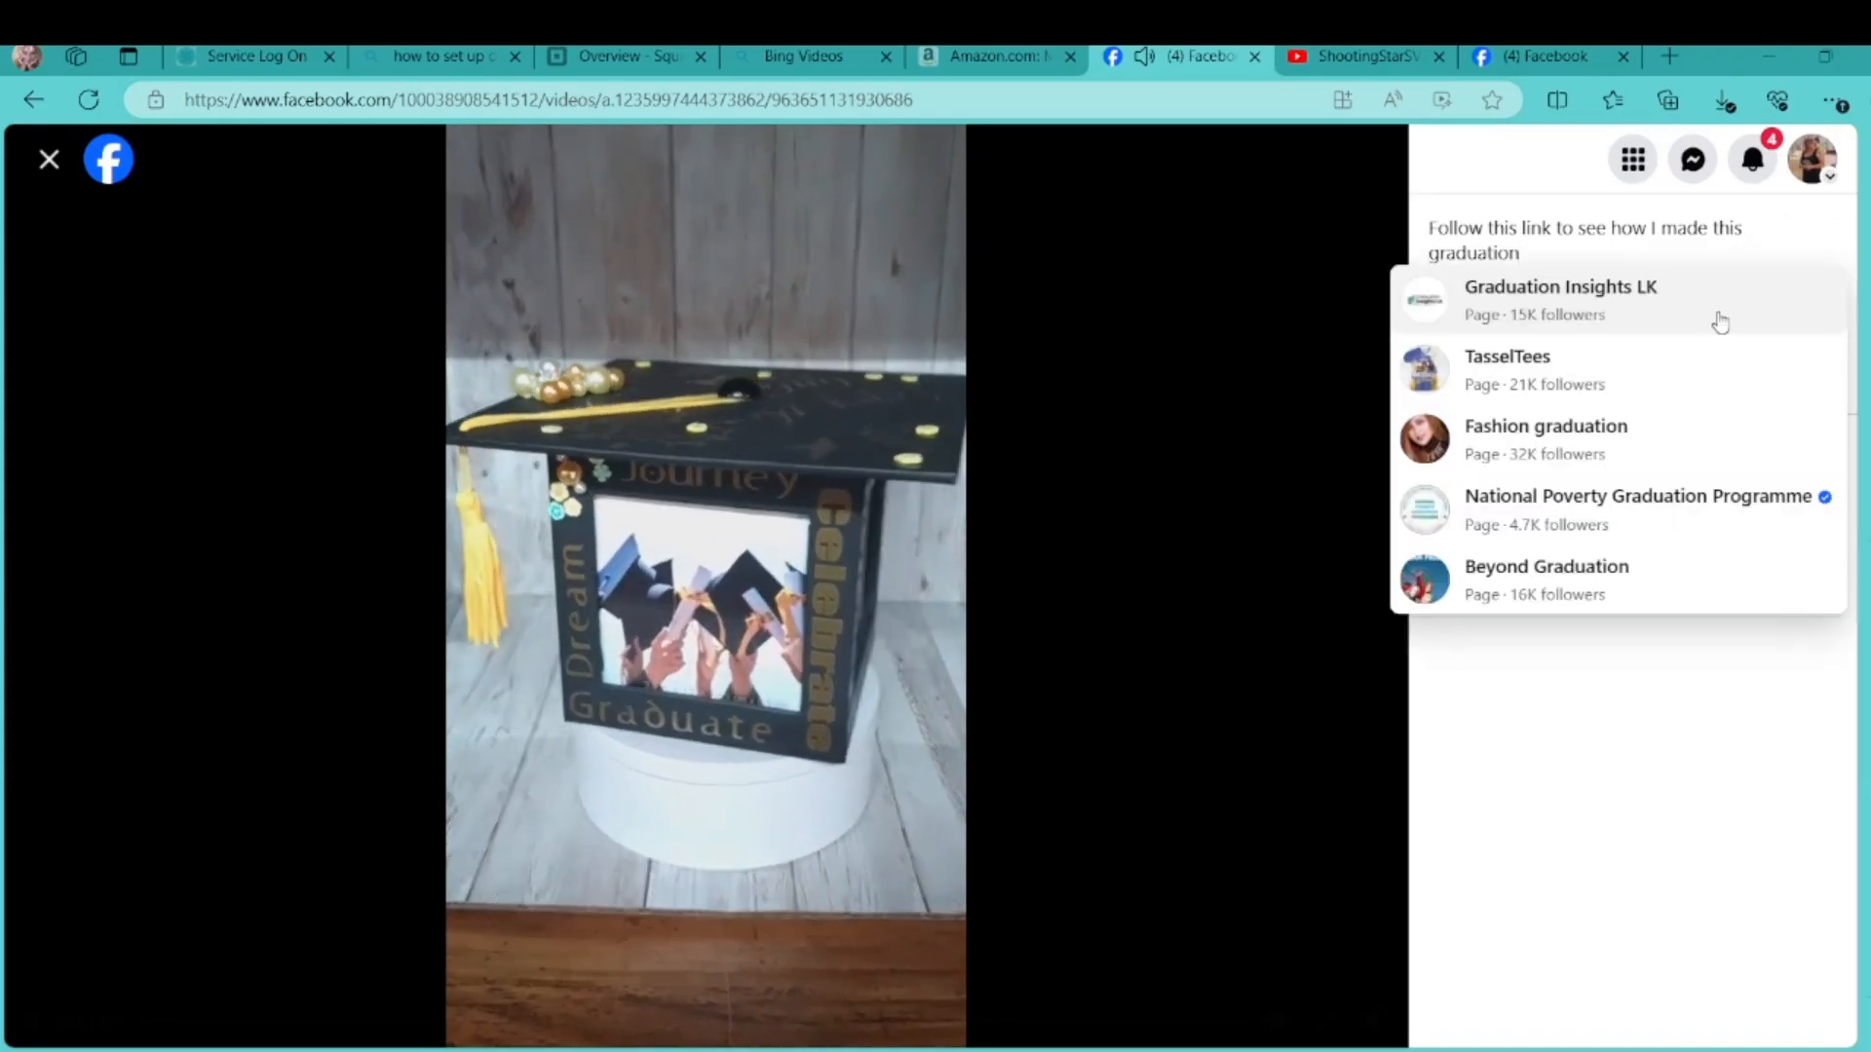
text( c)
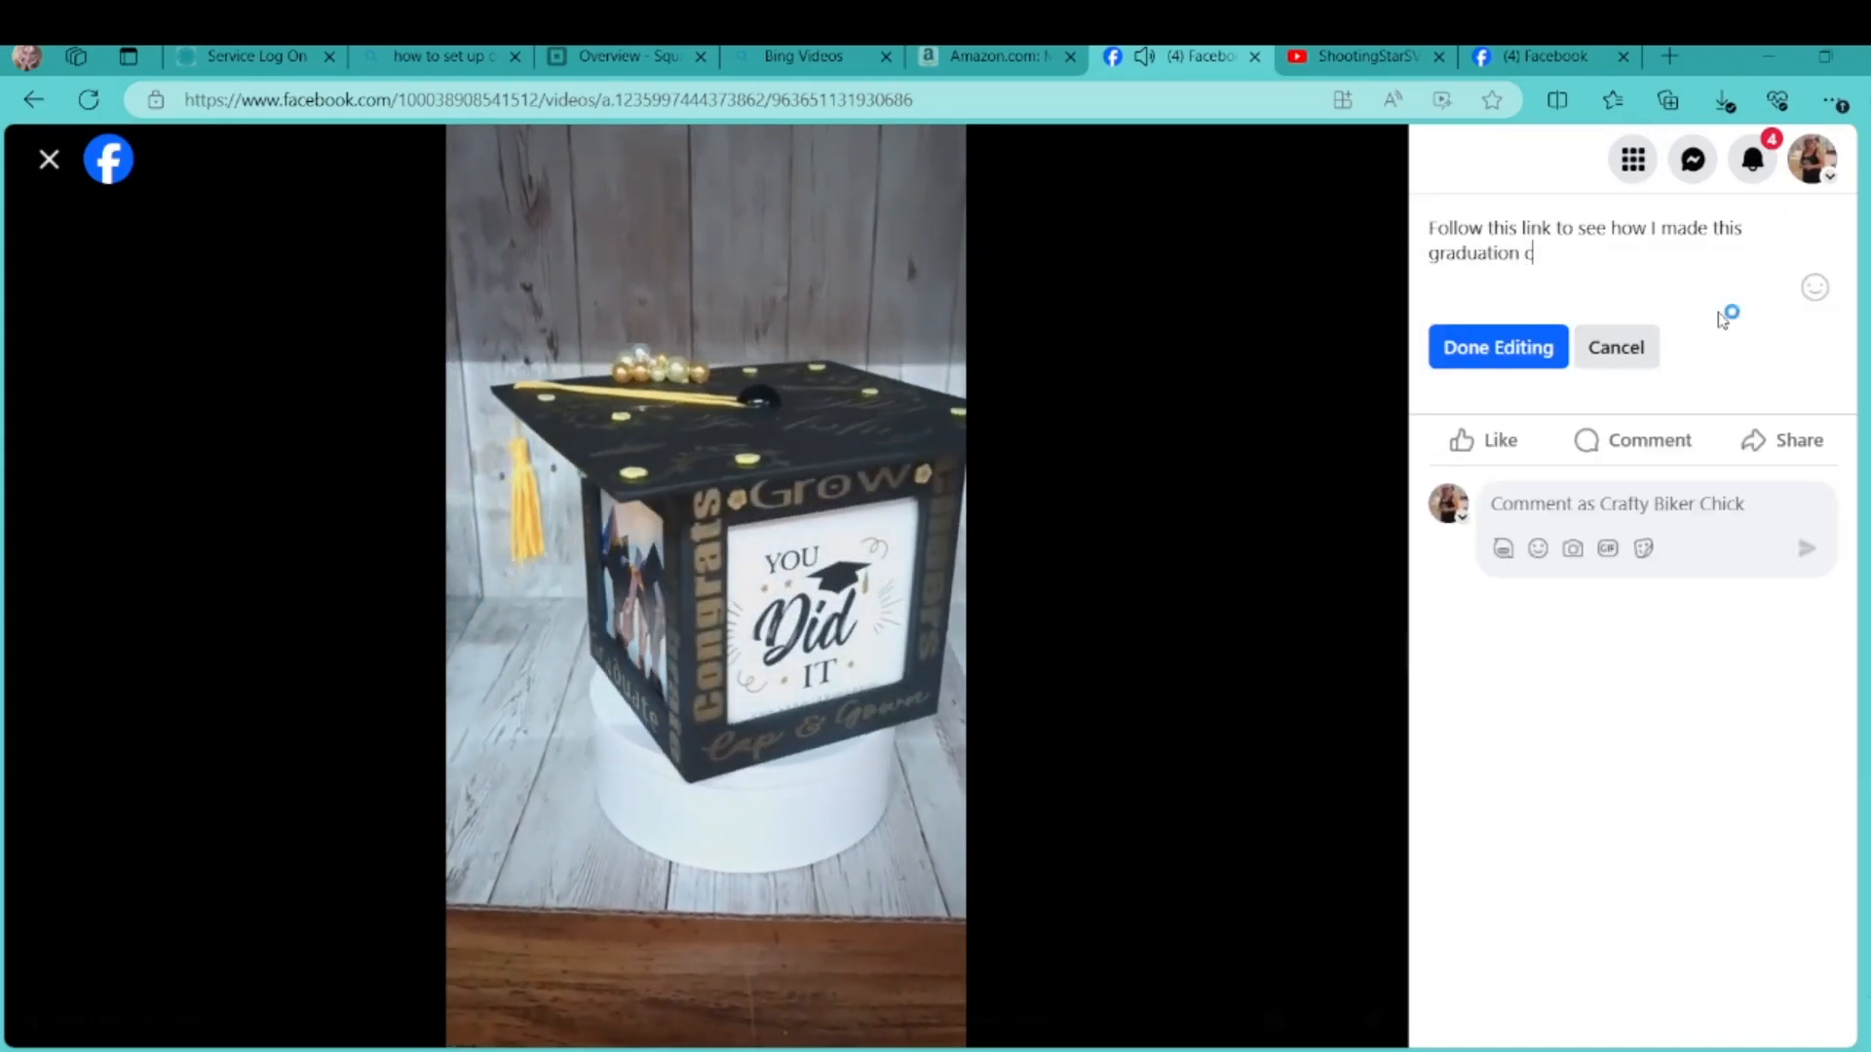
text(ap #D)
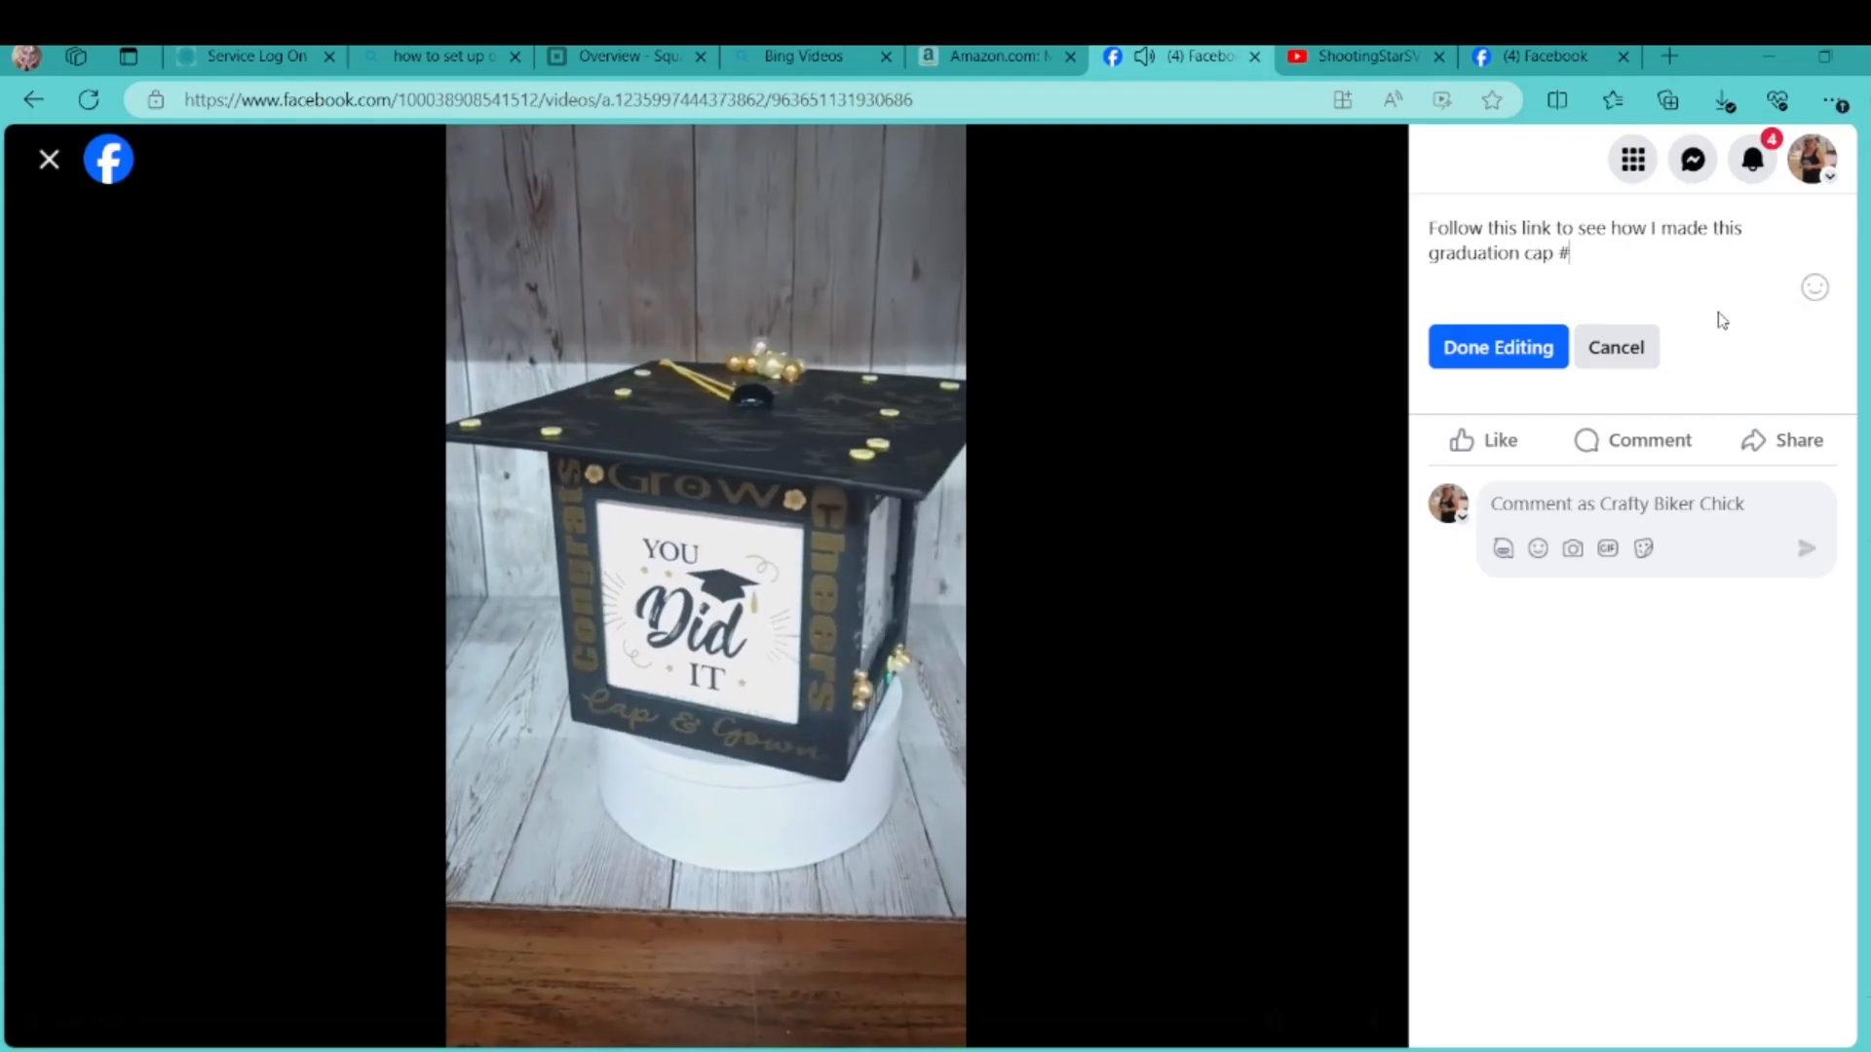
key(BackSpace)
key(BackSpace)
text(3D)
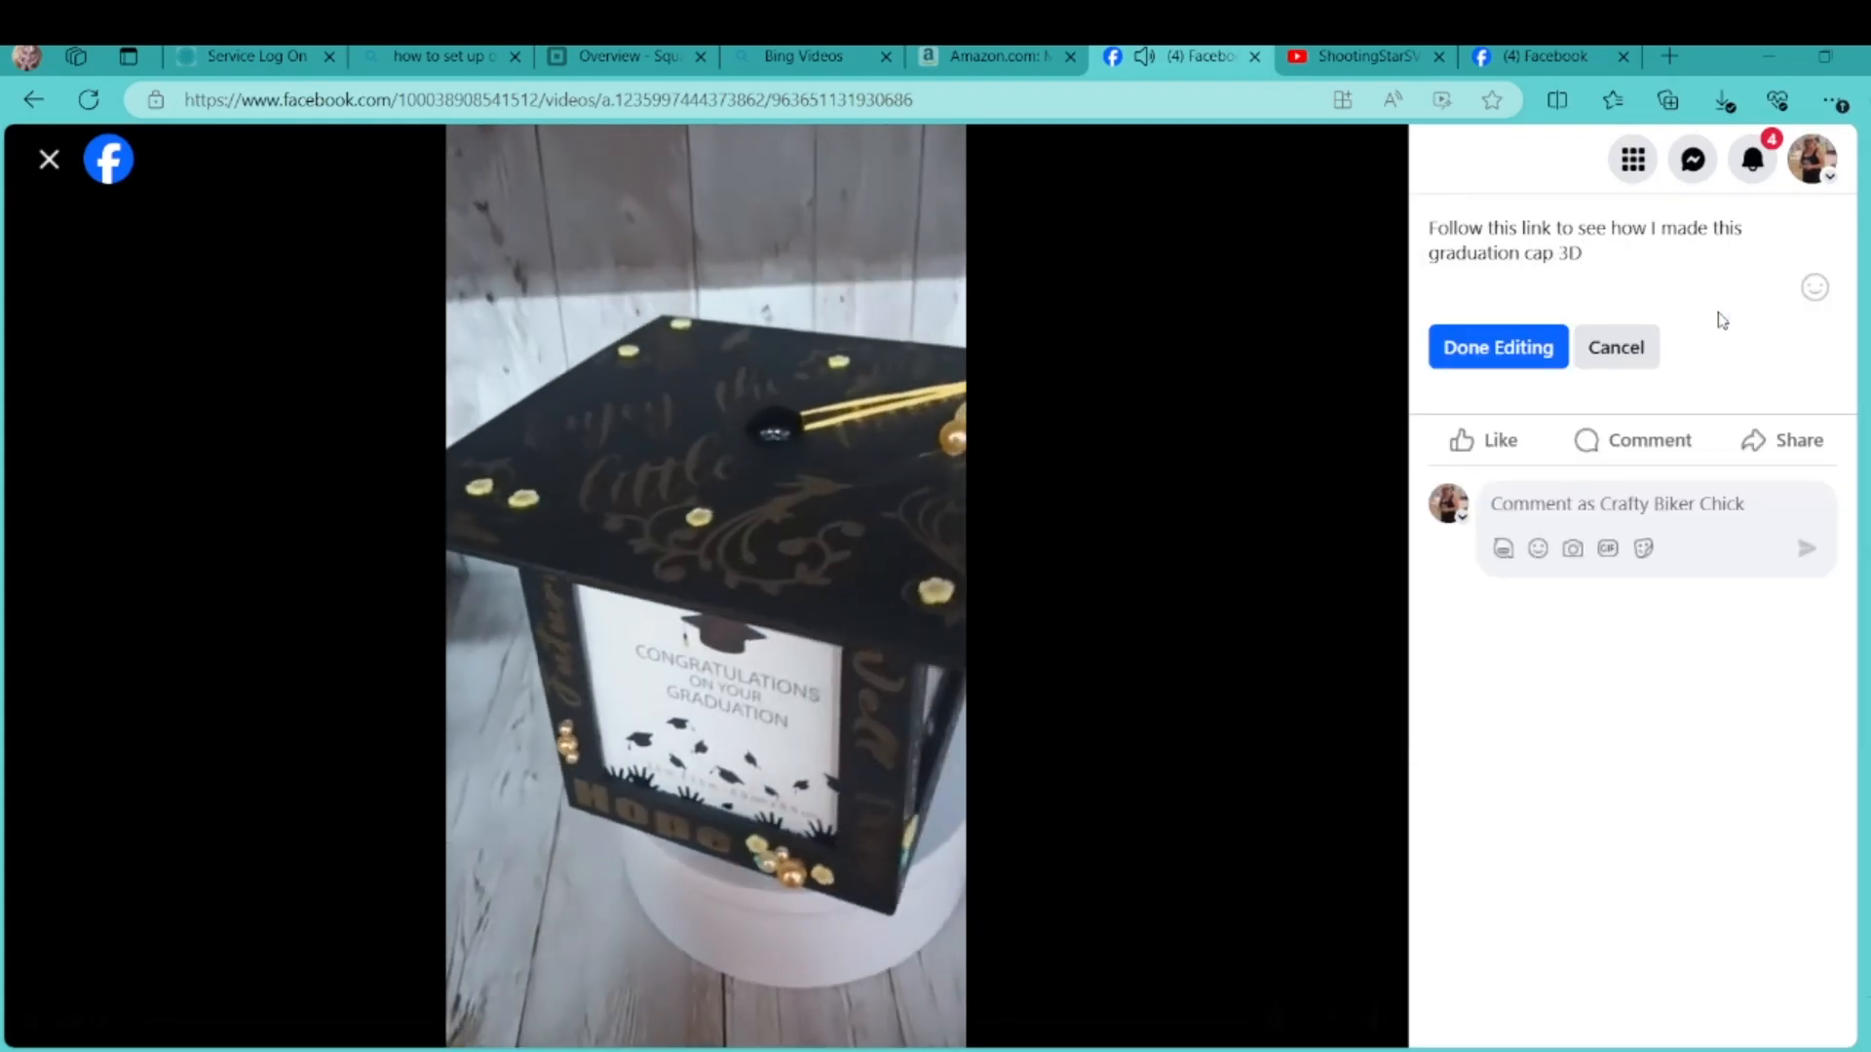
text( p)
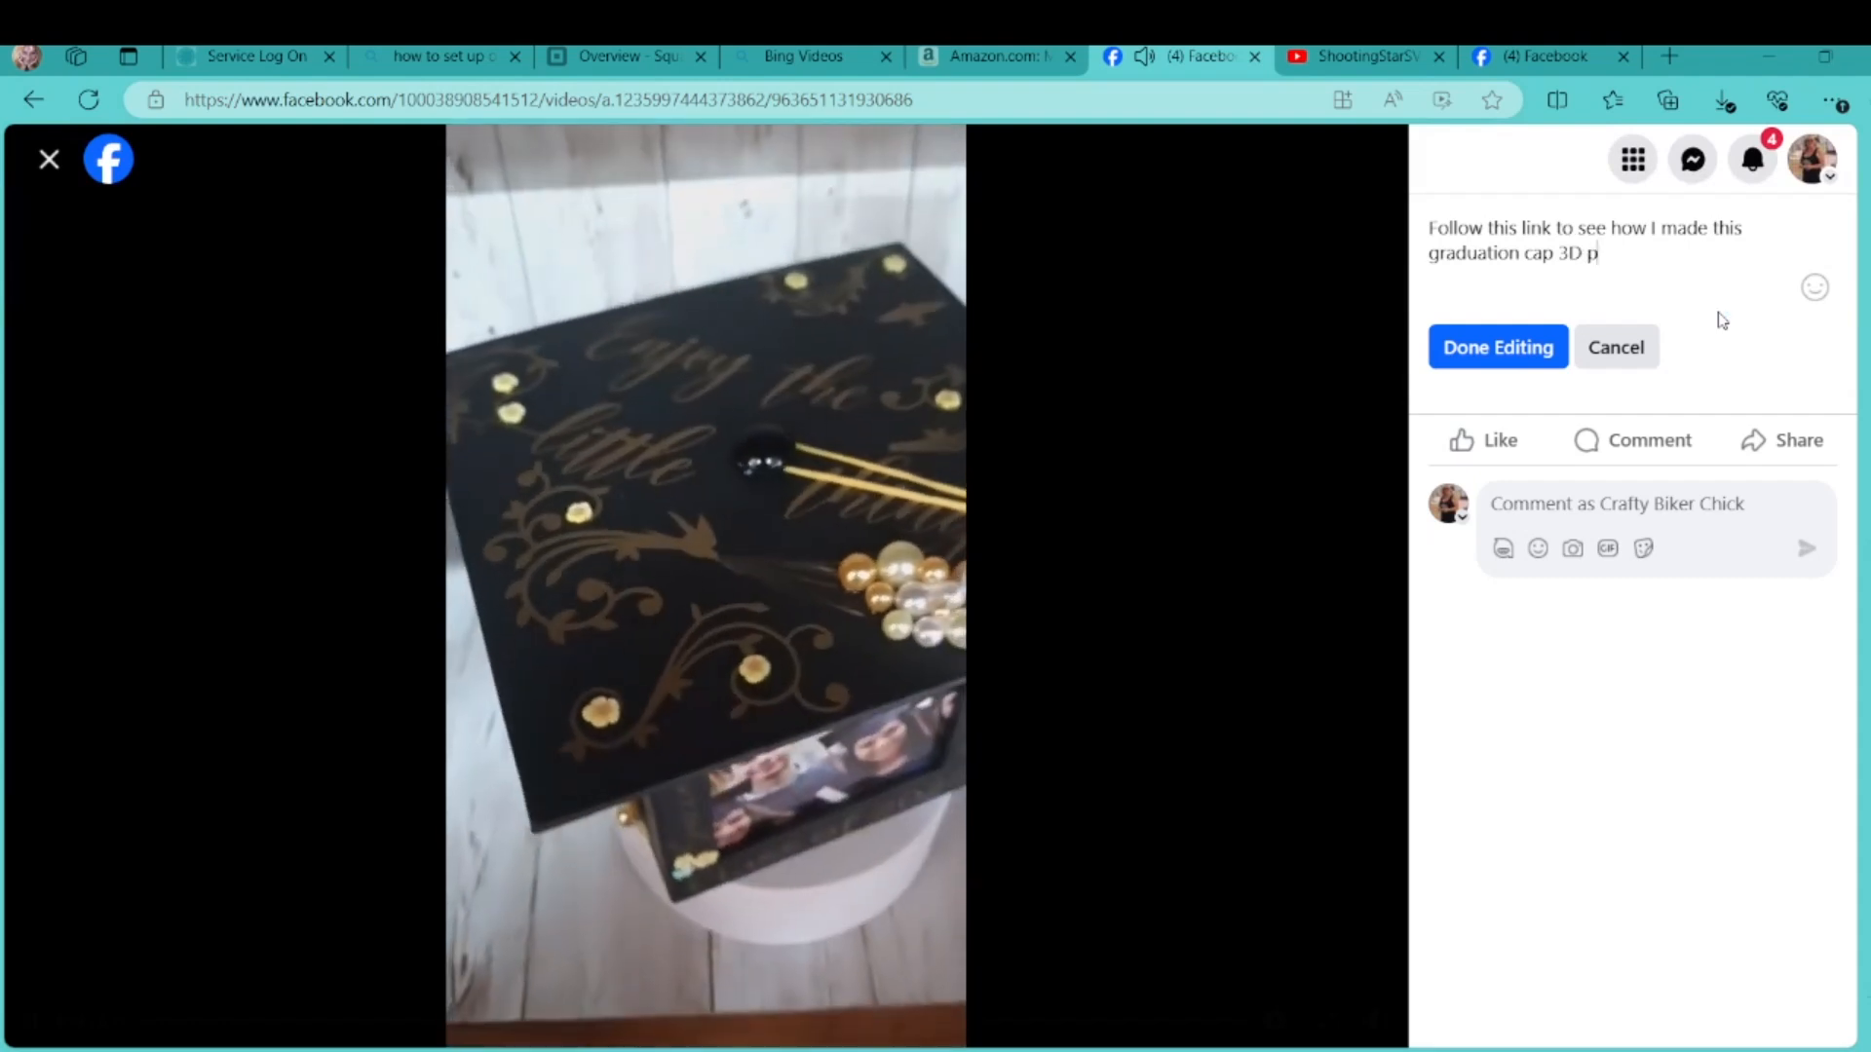
text(hoto box)
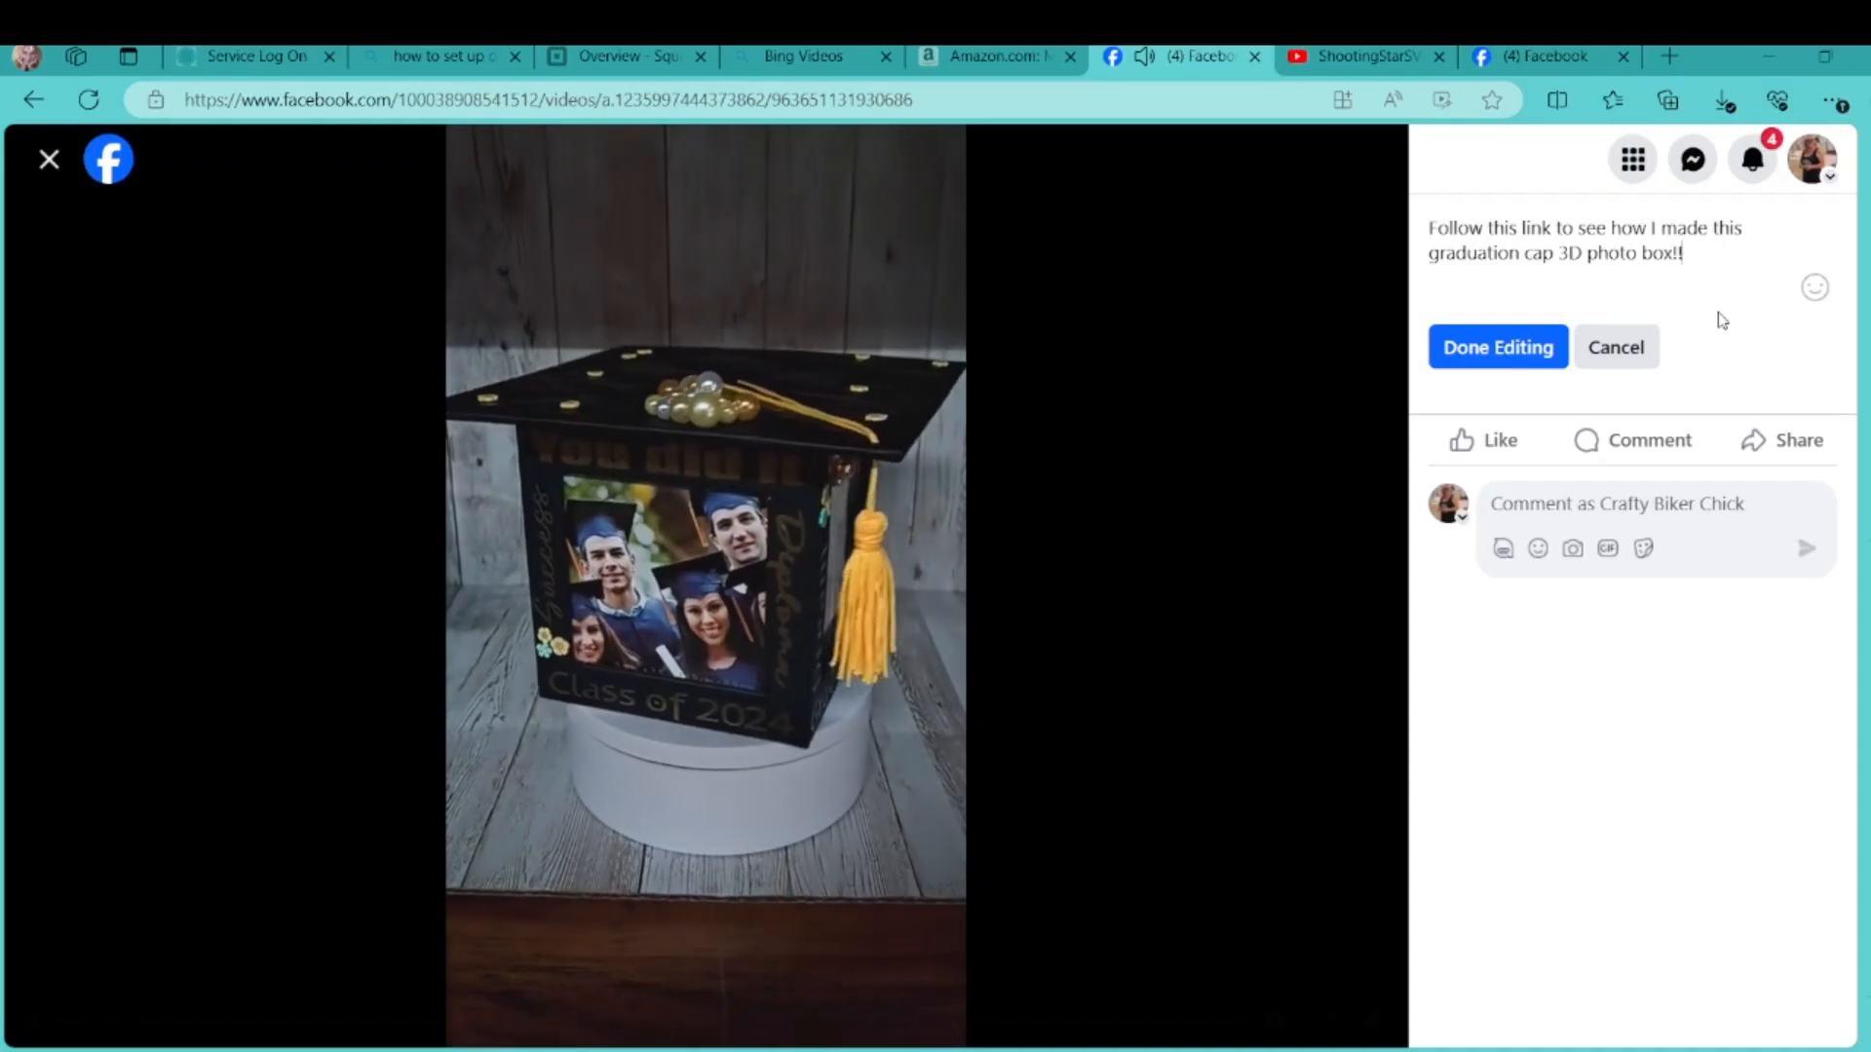
text(!!)
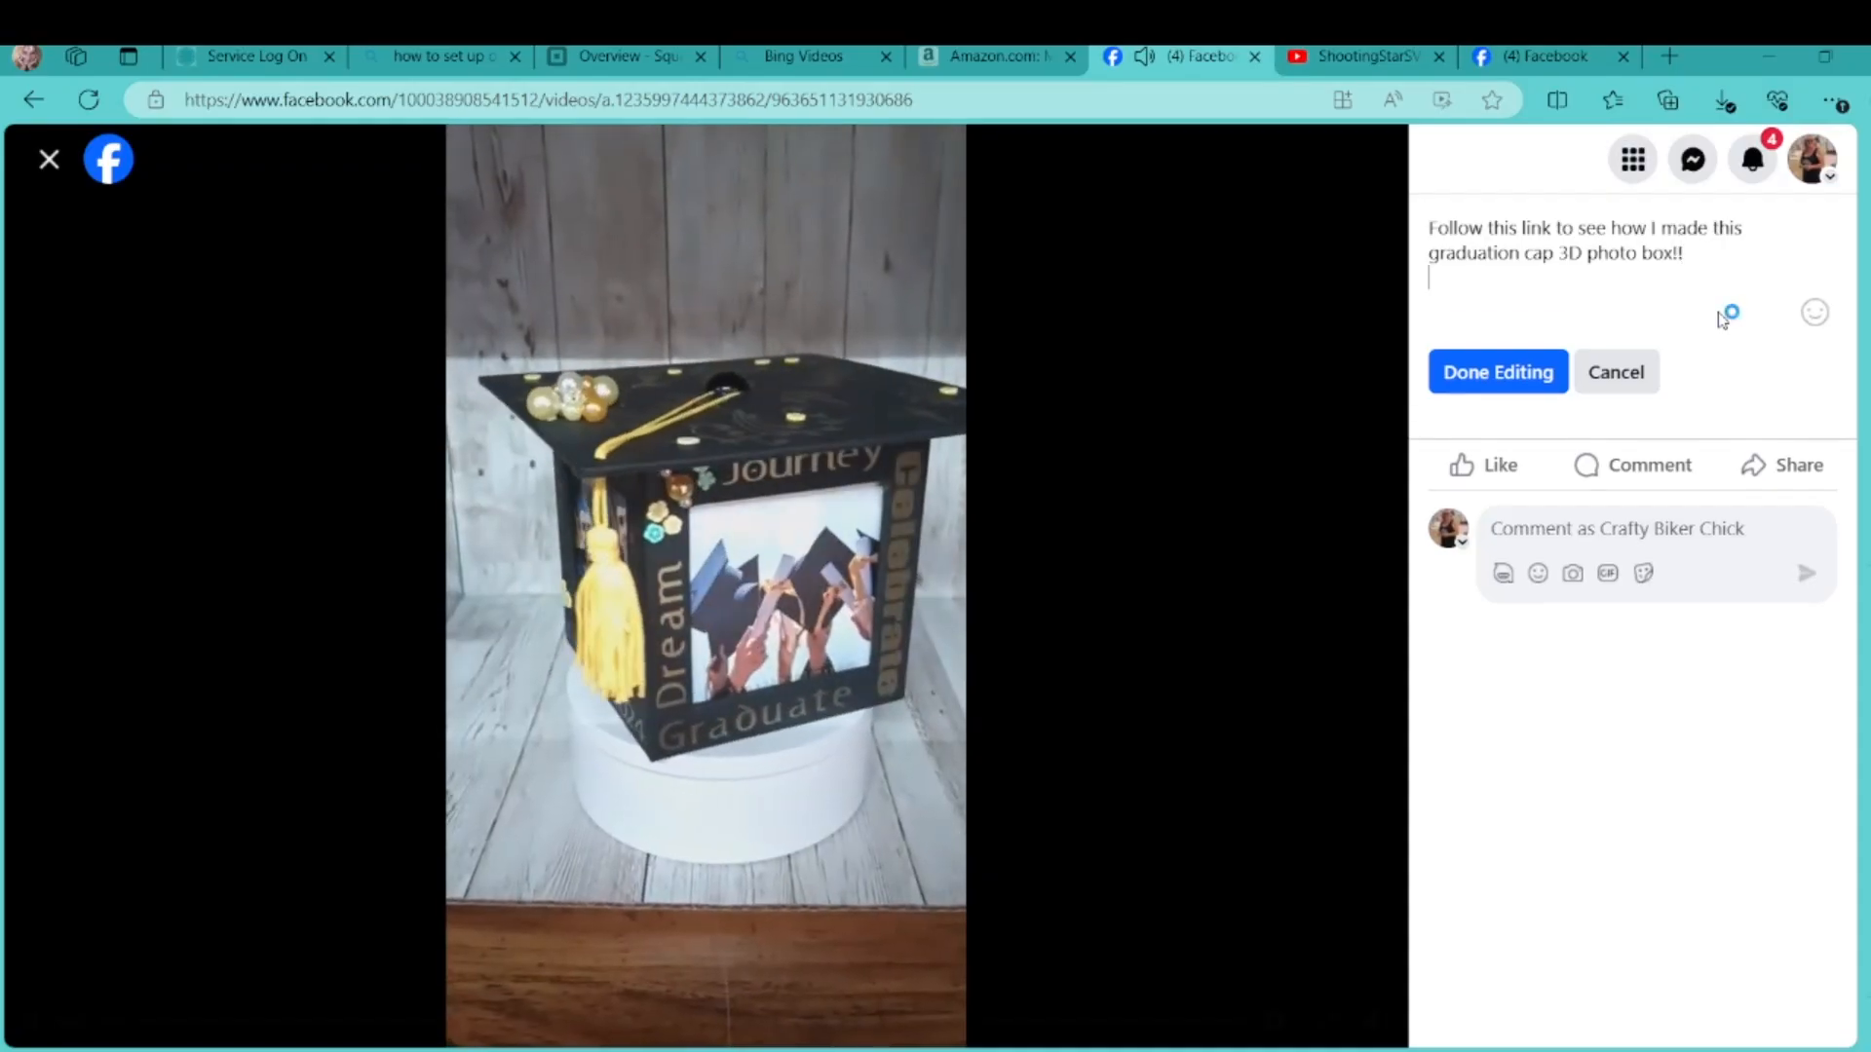
Paste the copied "Join me for Lunch!" video link below the description text, save the description and close the graduation cap video
key(ctrl+v)
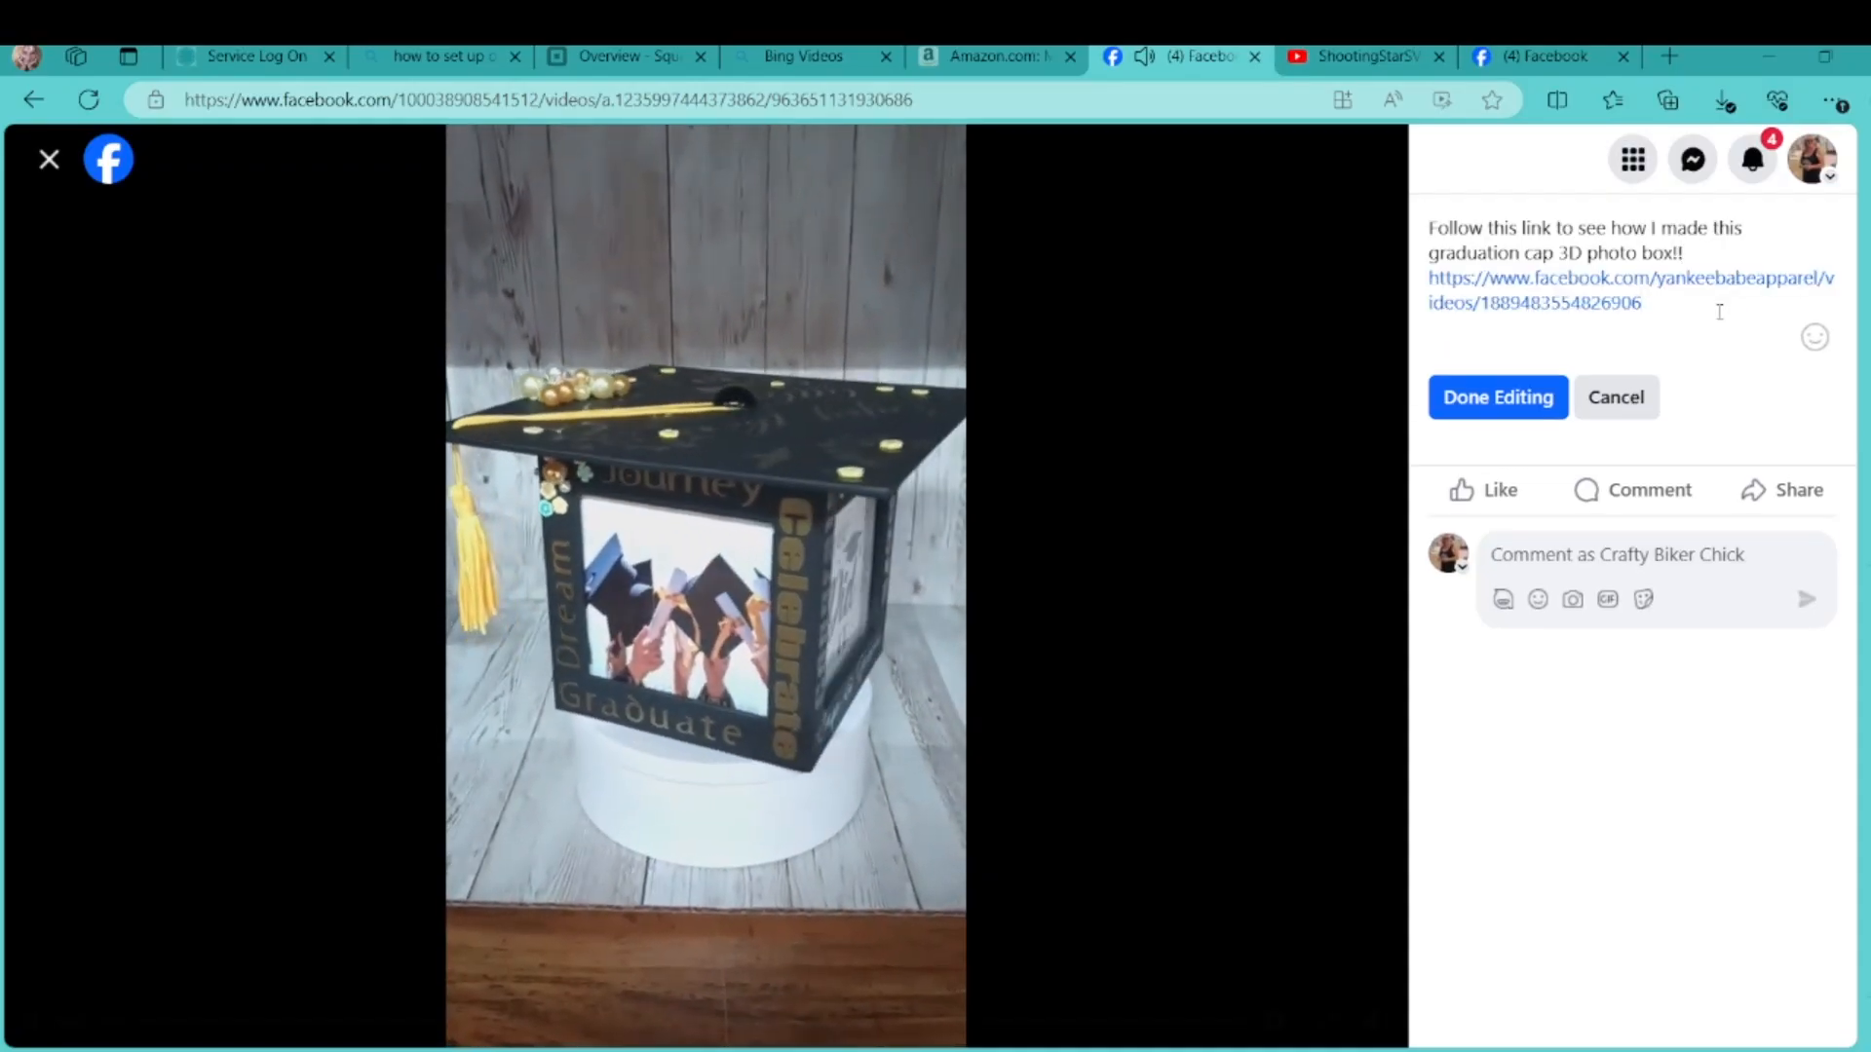
click(1527, 407)
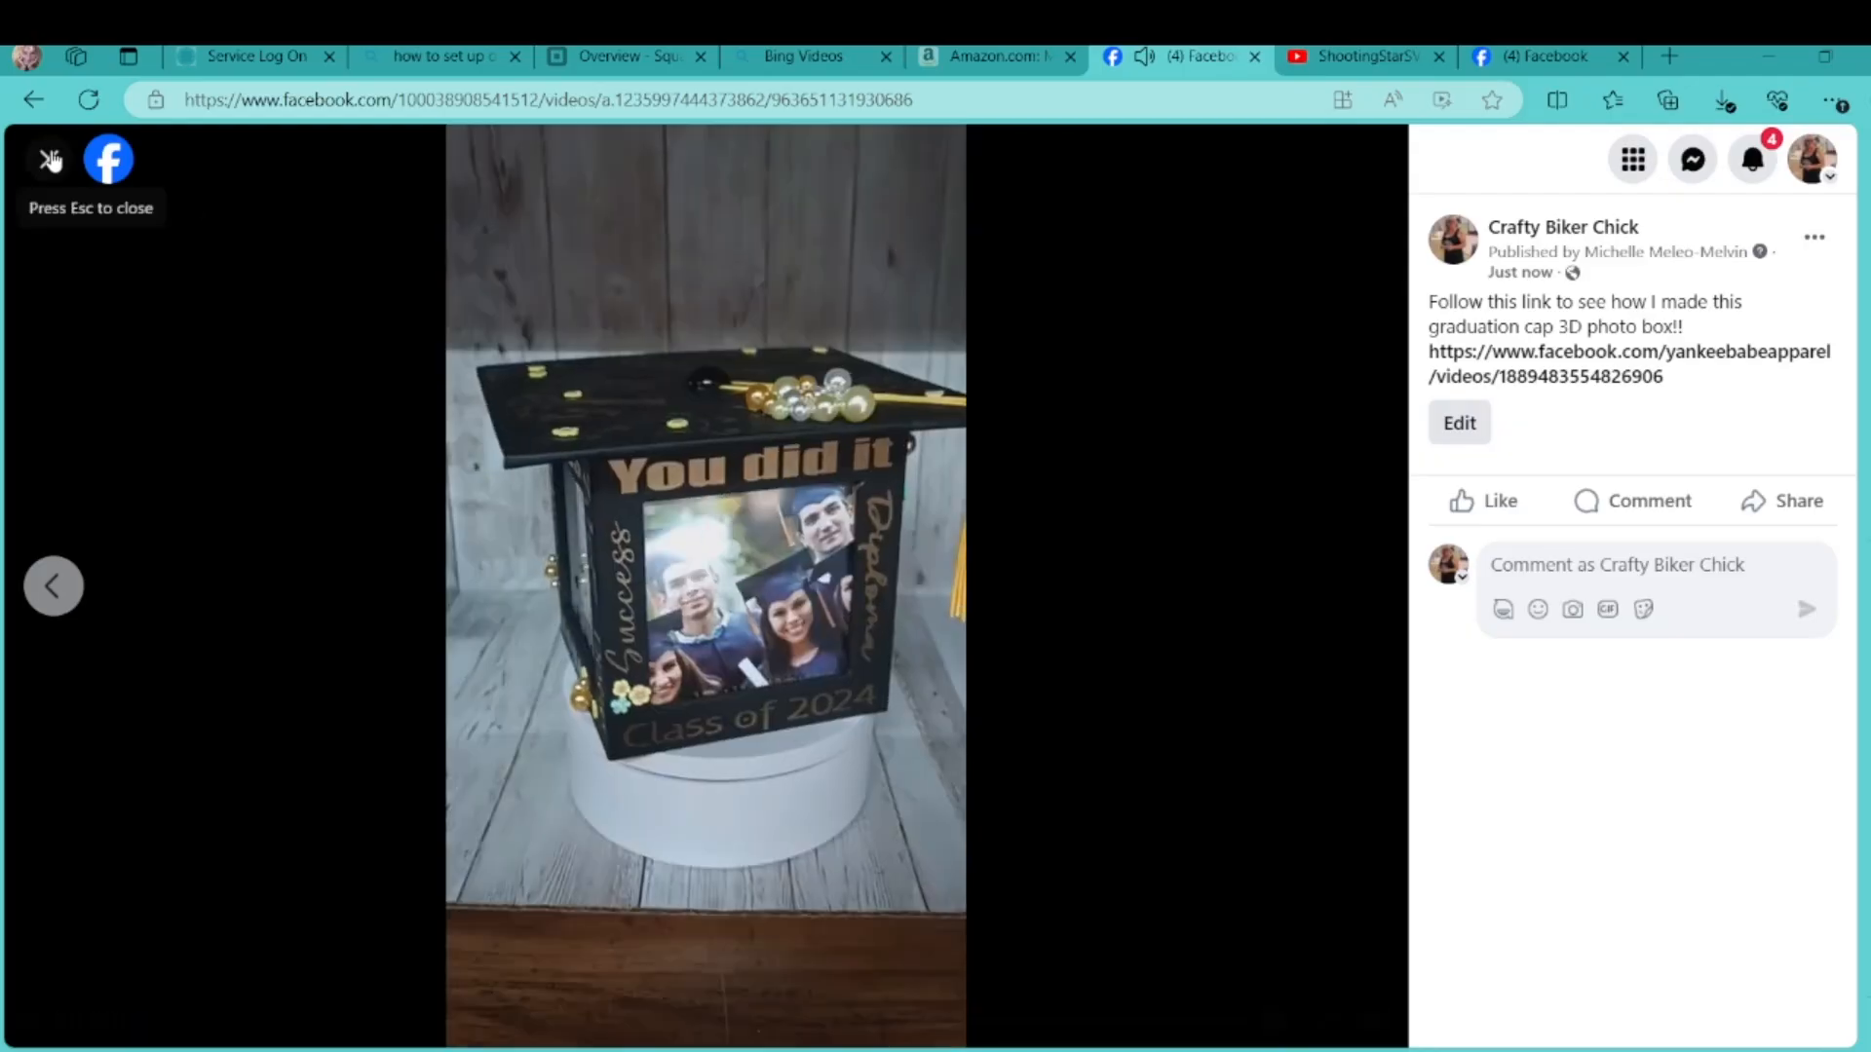
click(50, 160)
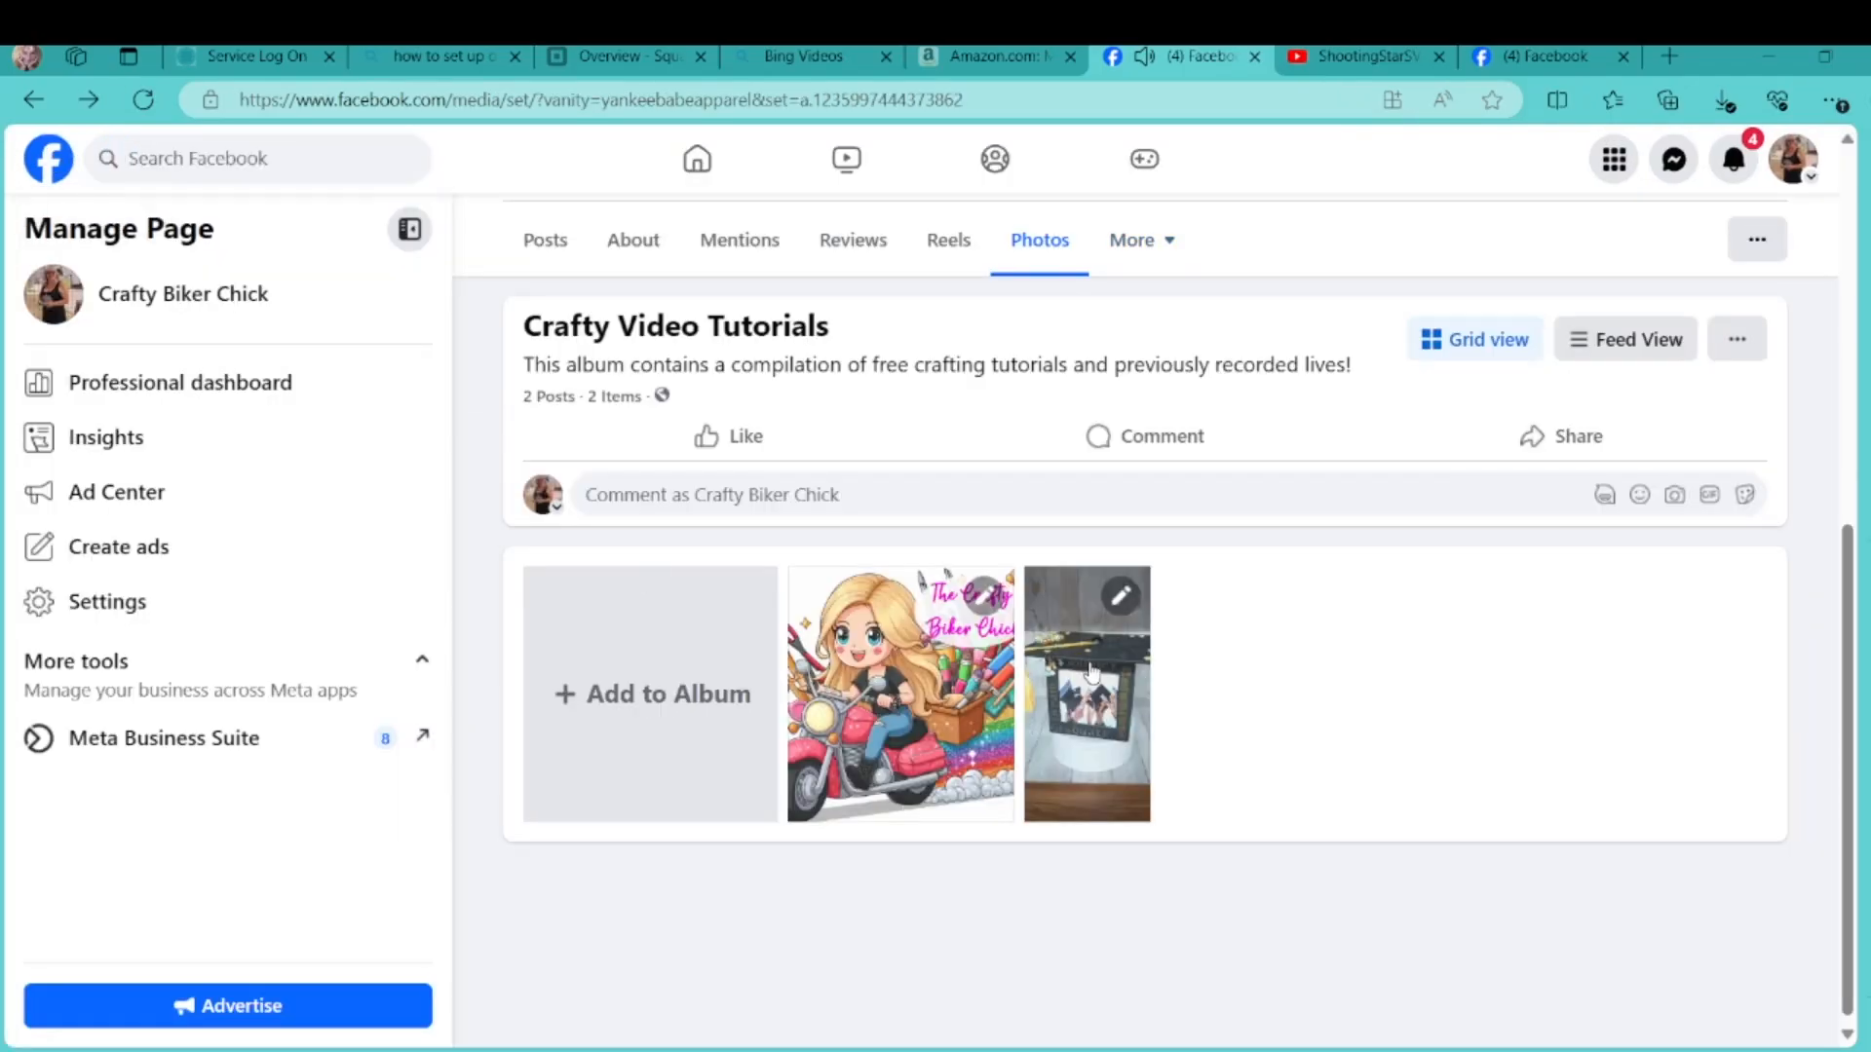
Test the link in the graduation cap video's description, then close both videos and the mini player
click(1077, 726)
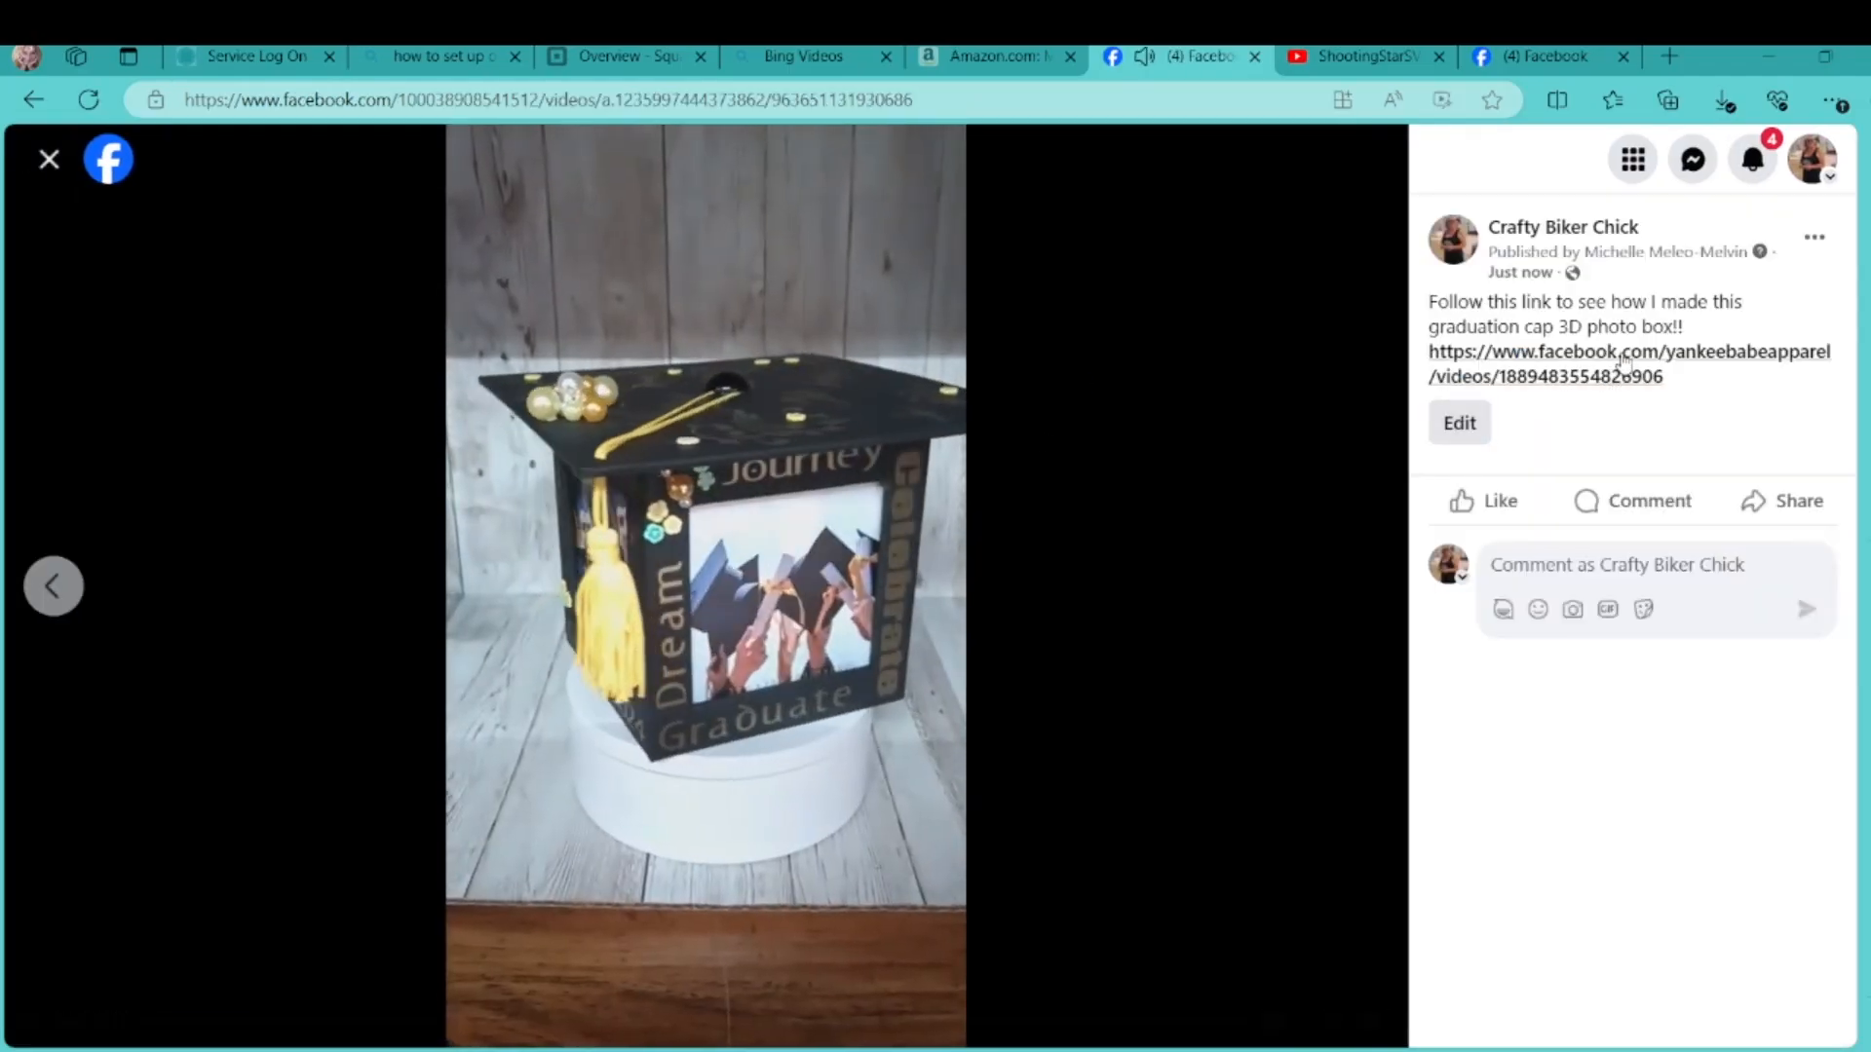
click(1614, 380)
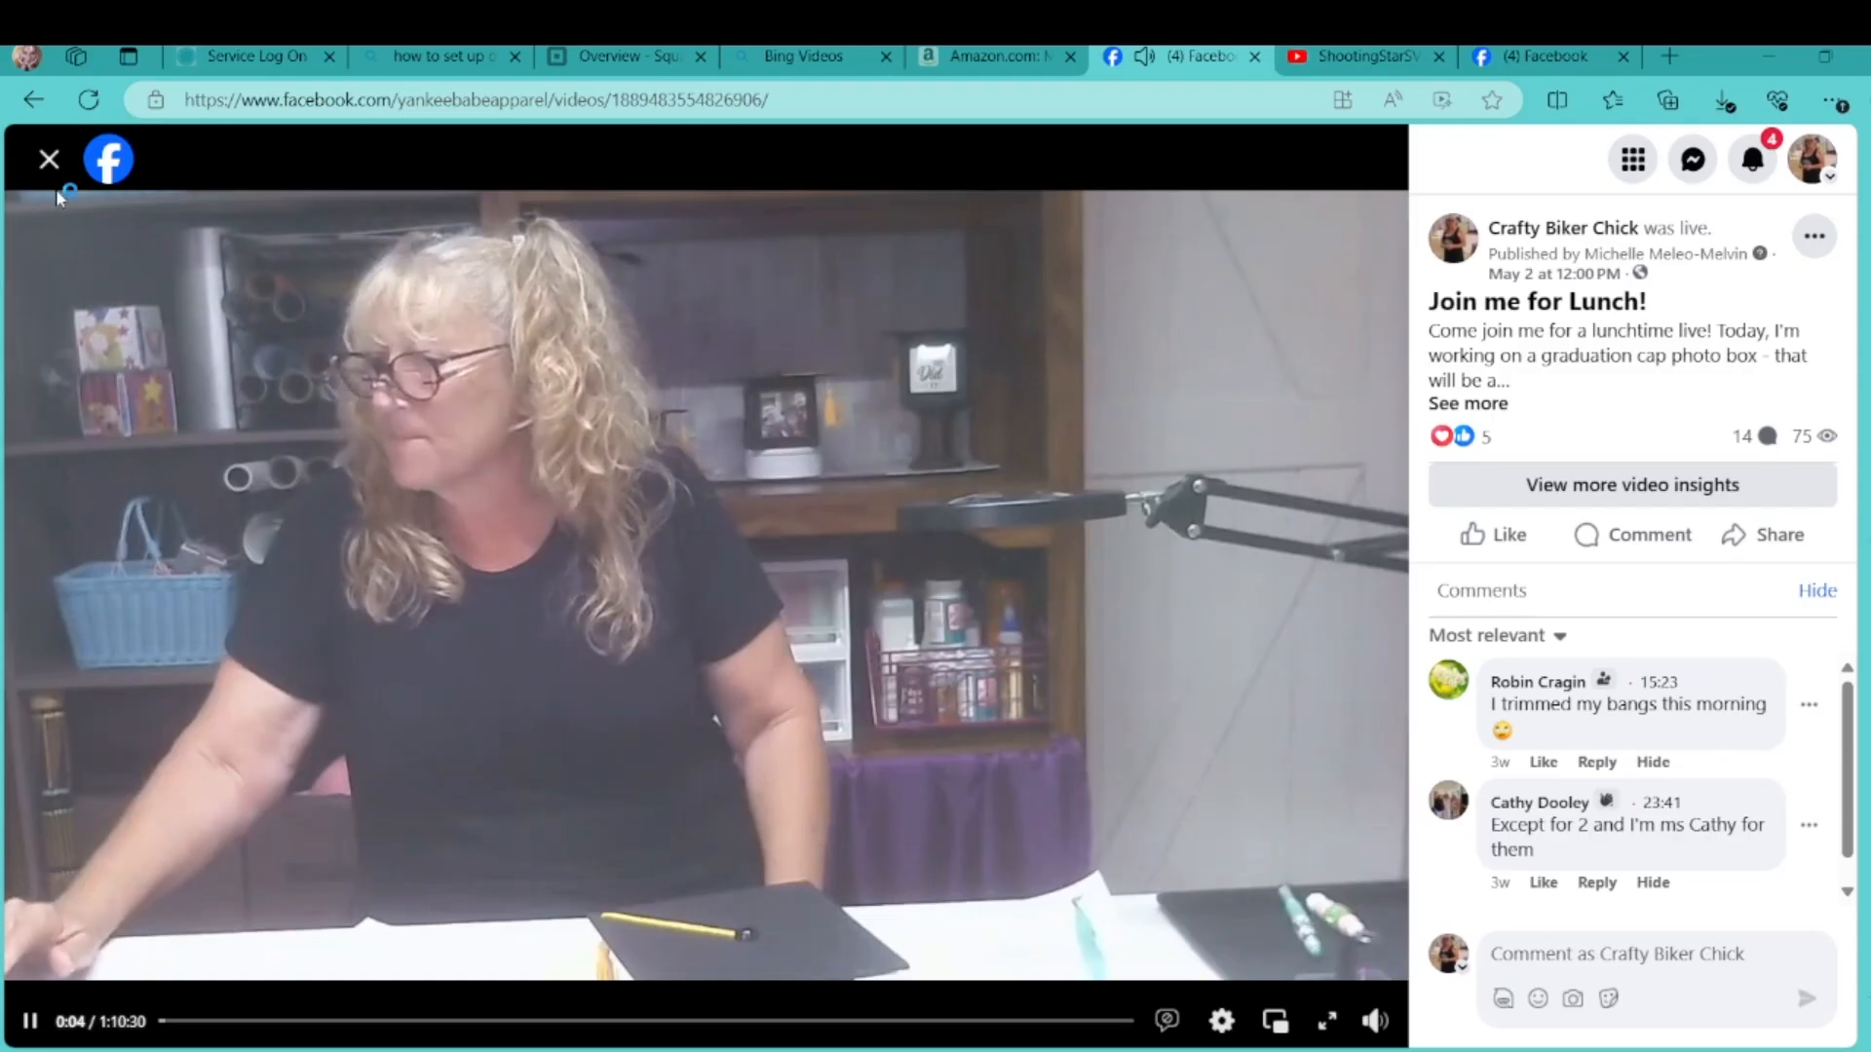
click(48, 162)
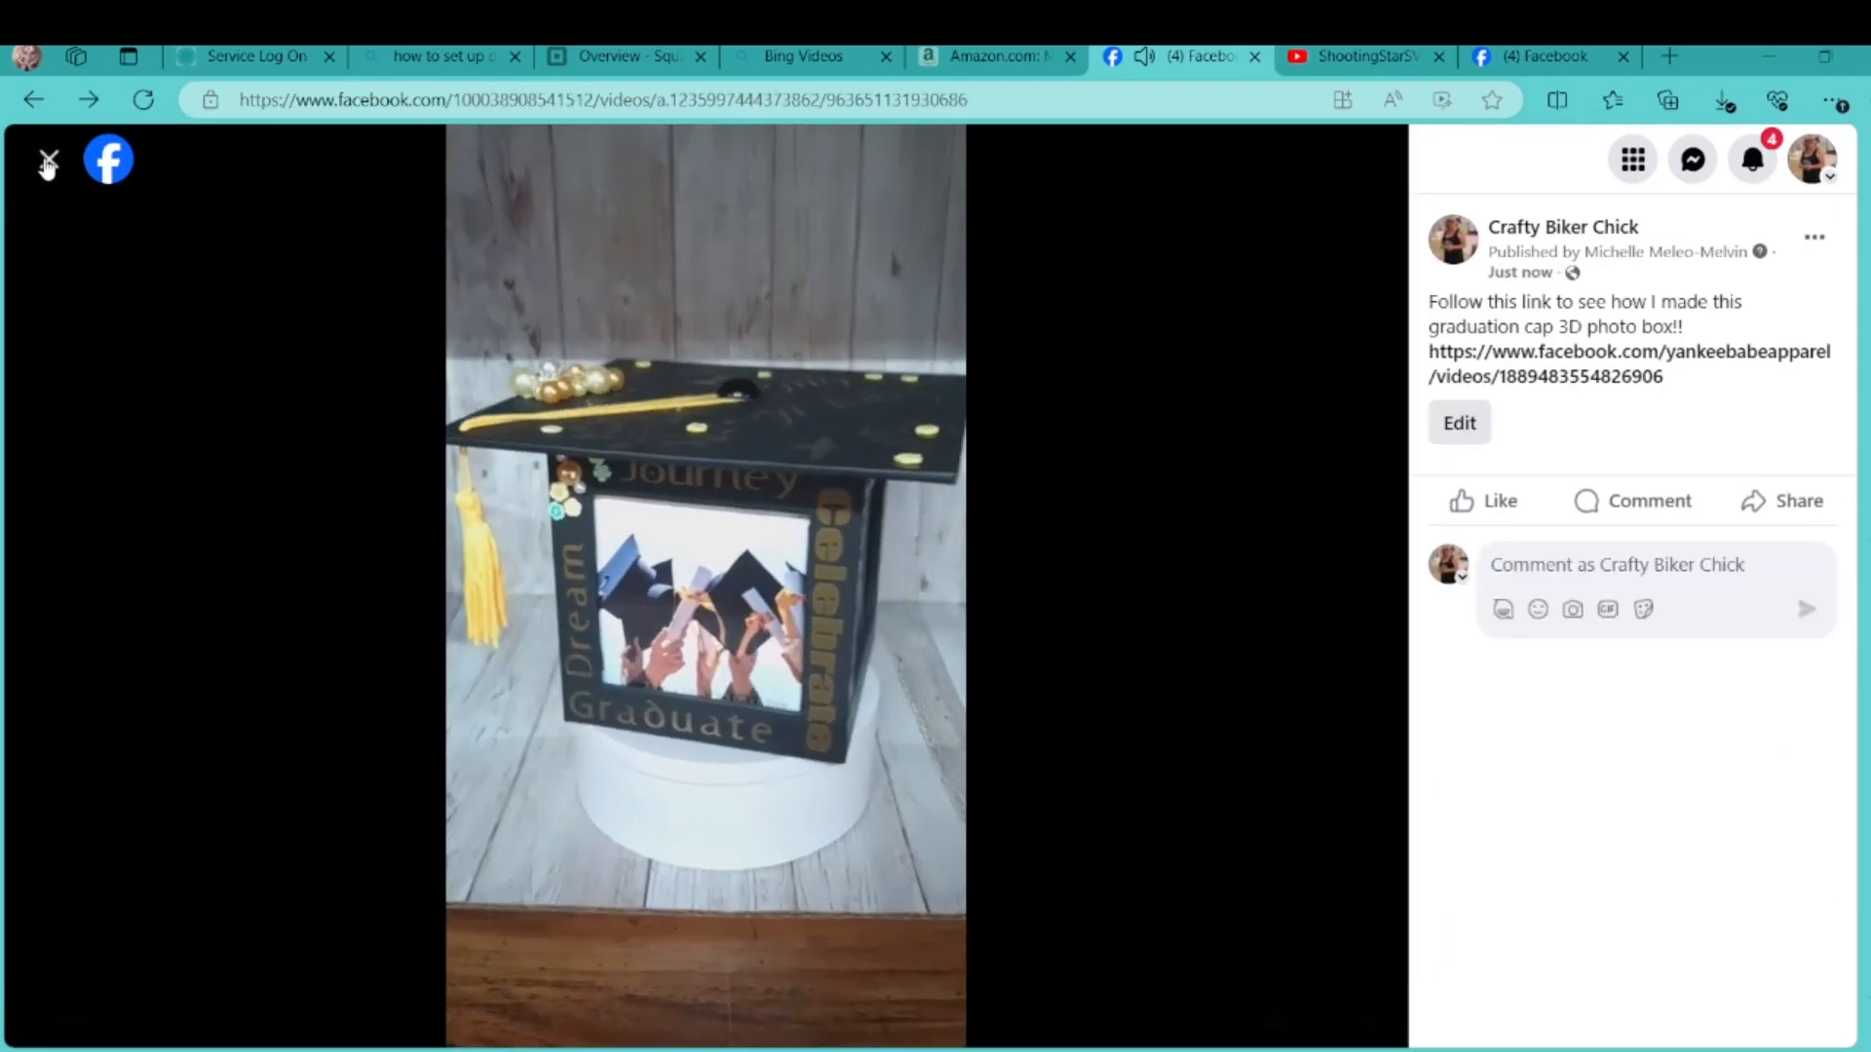
click(48, 161)
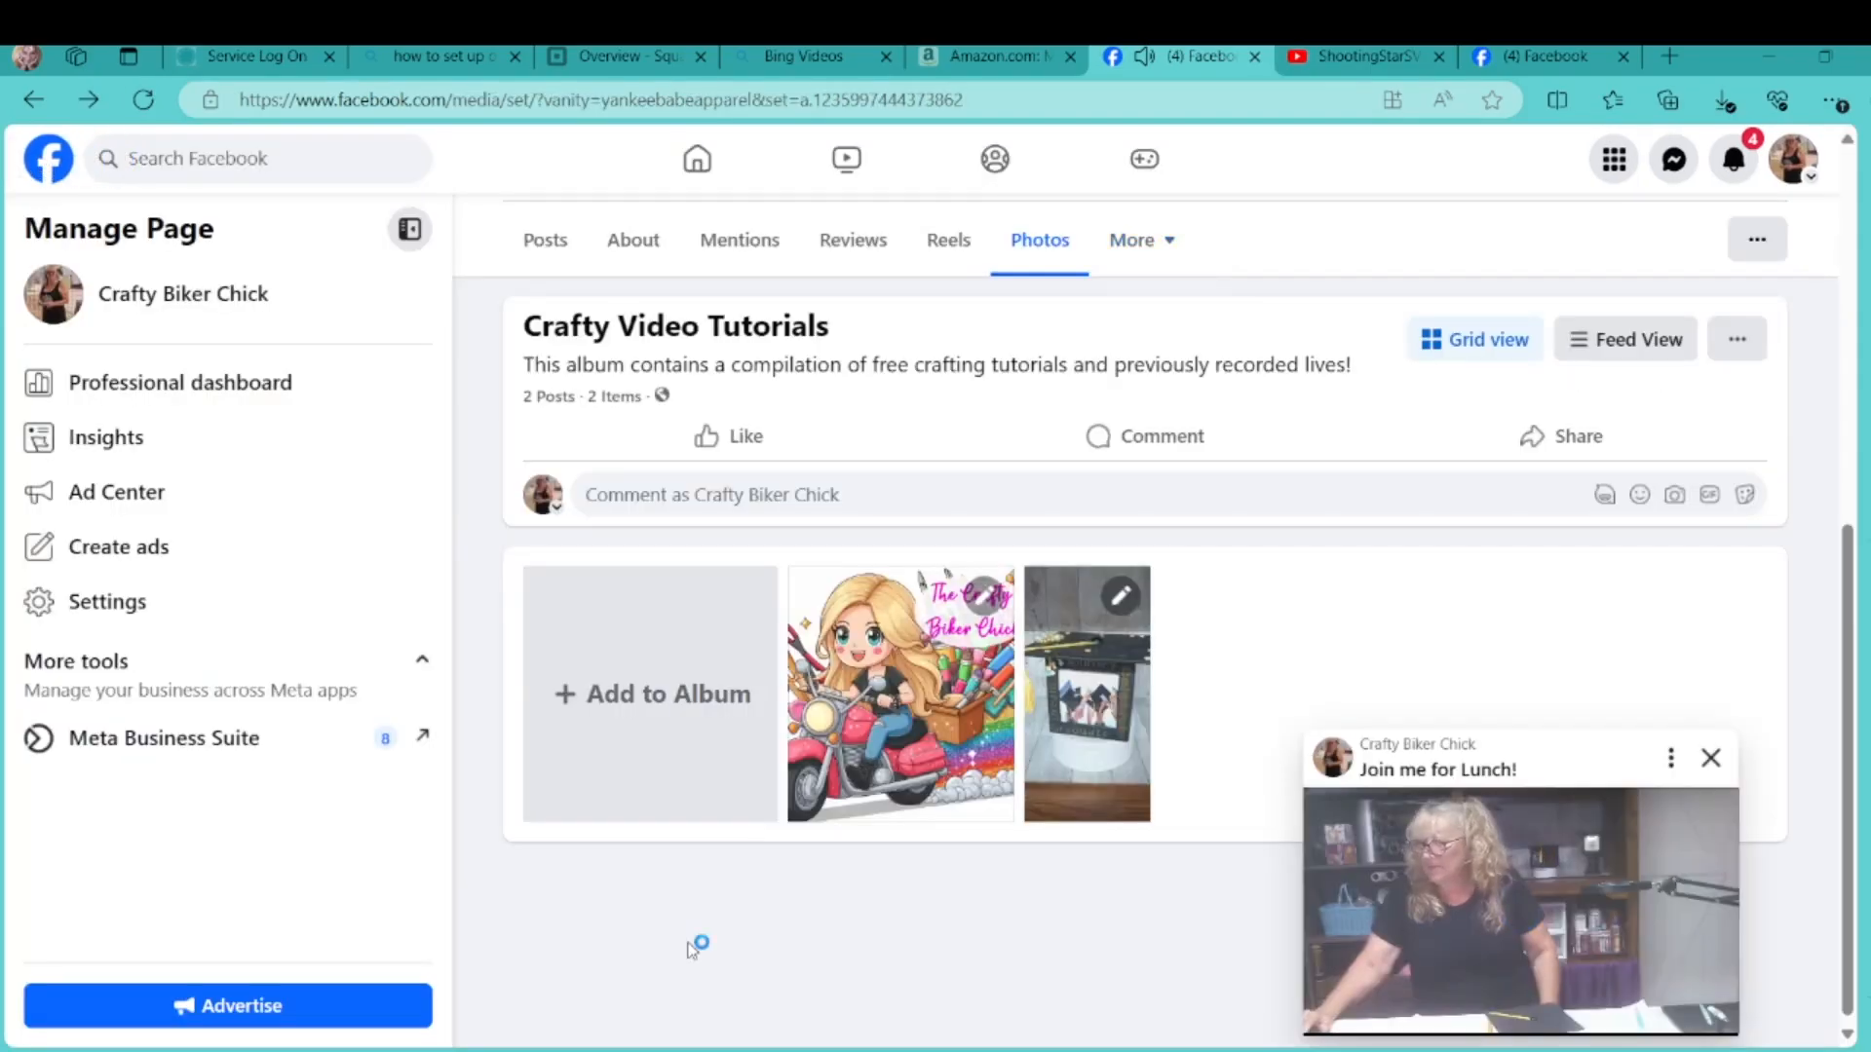
click(1712, 759)
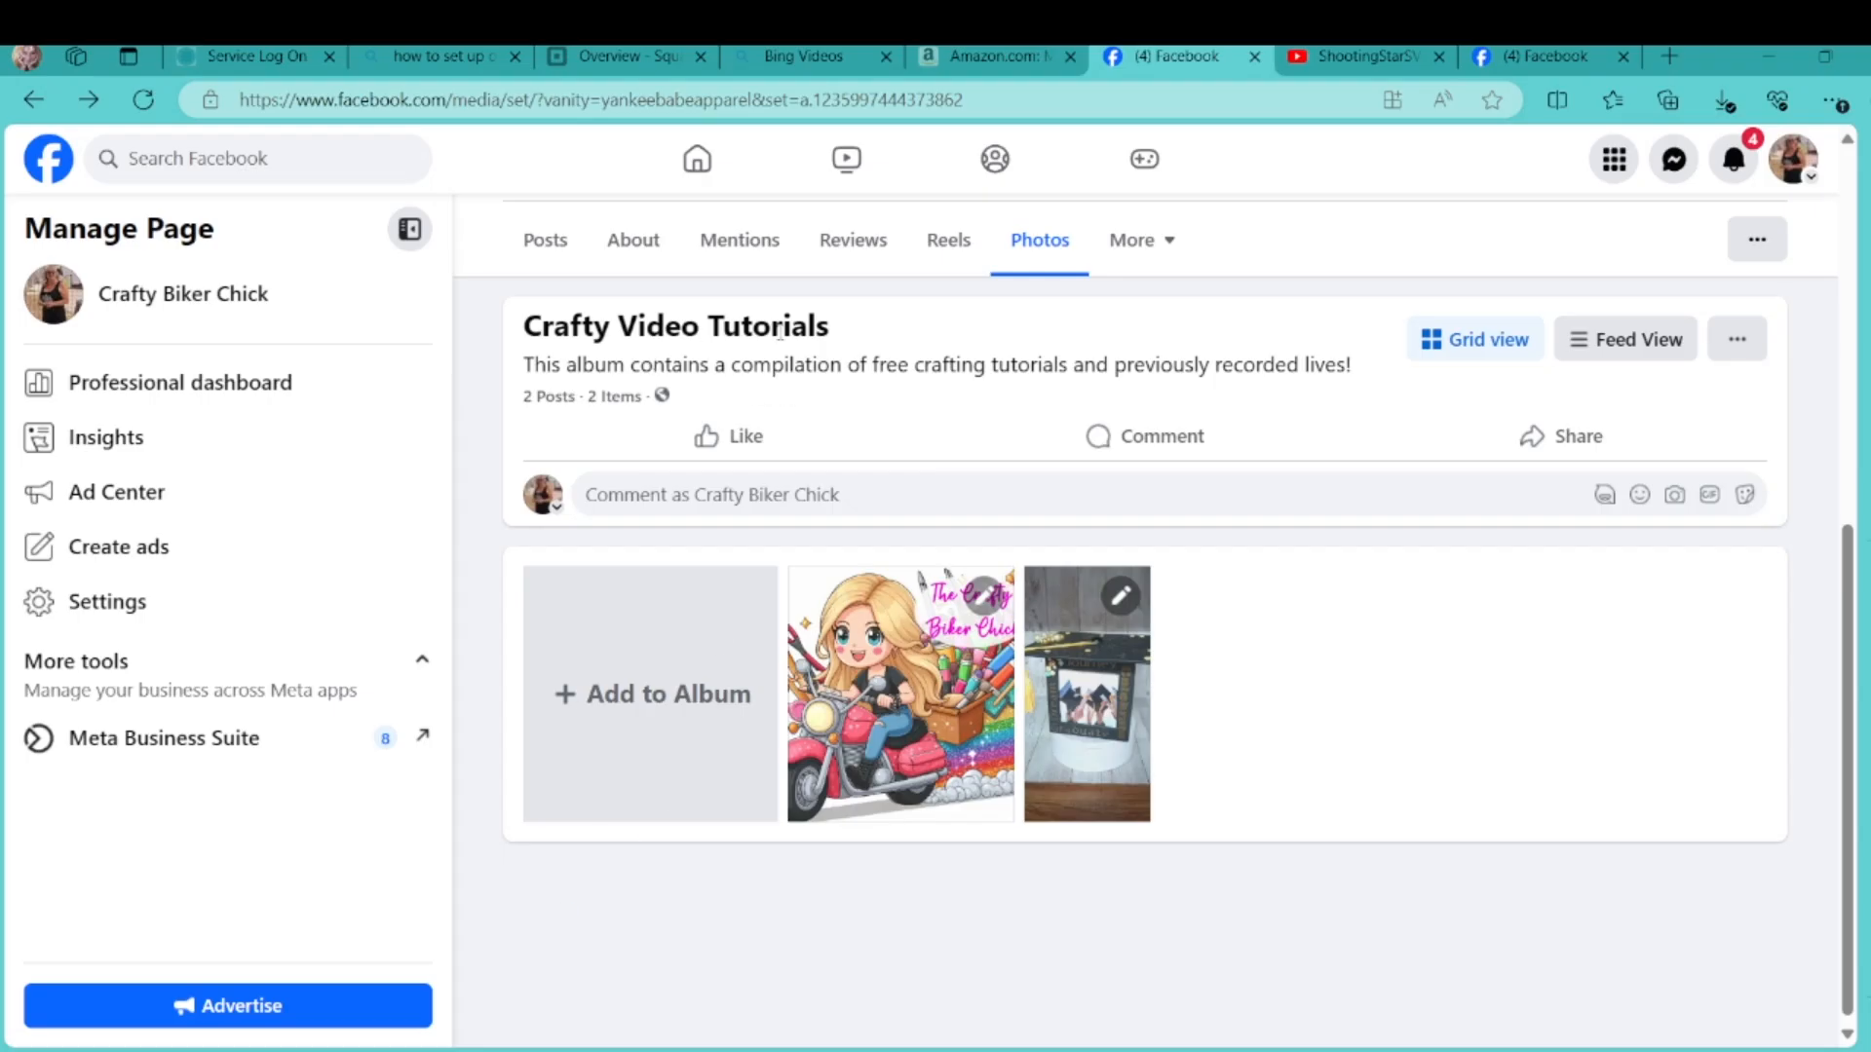
Return to the Crafty Biker Chick page's list of photo albums
click(1038, 244)
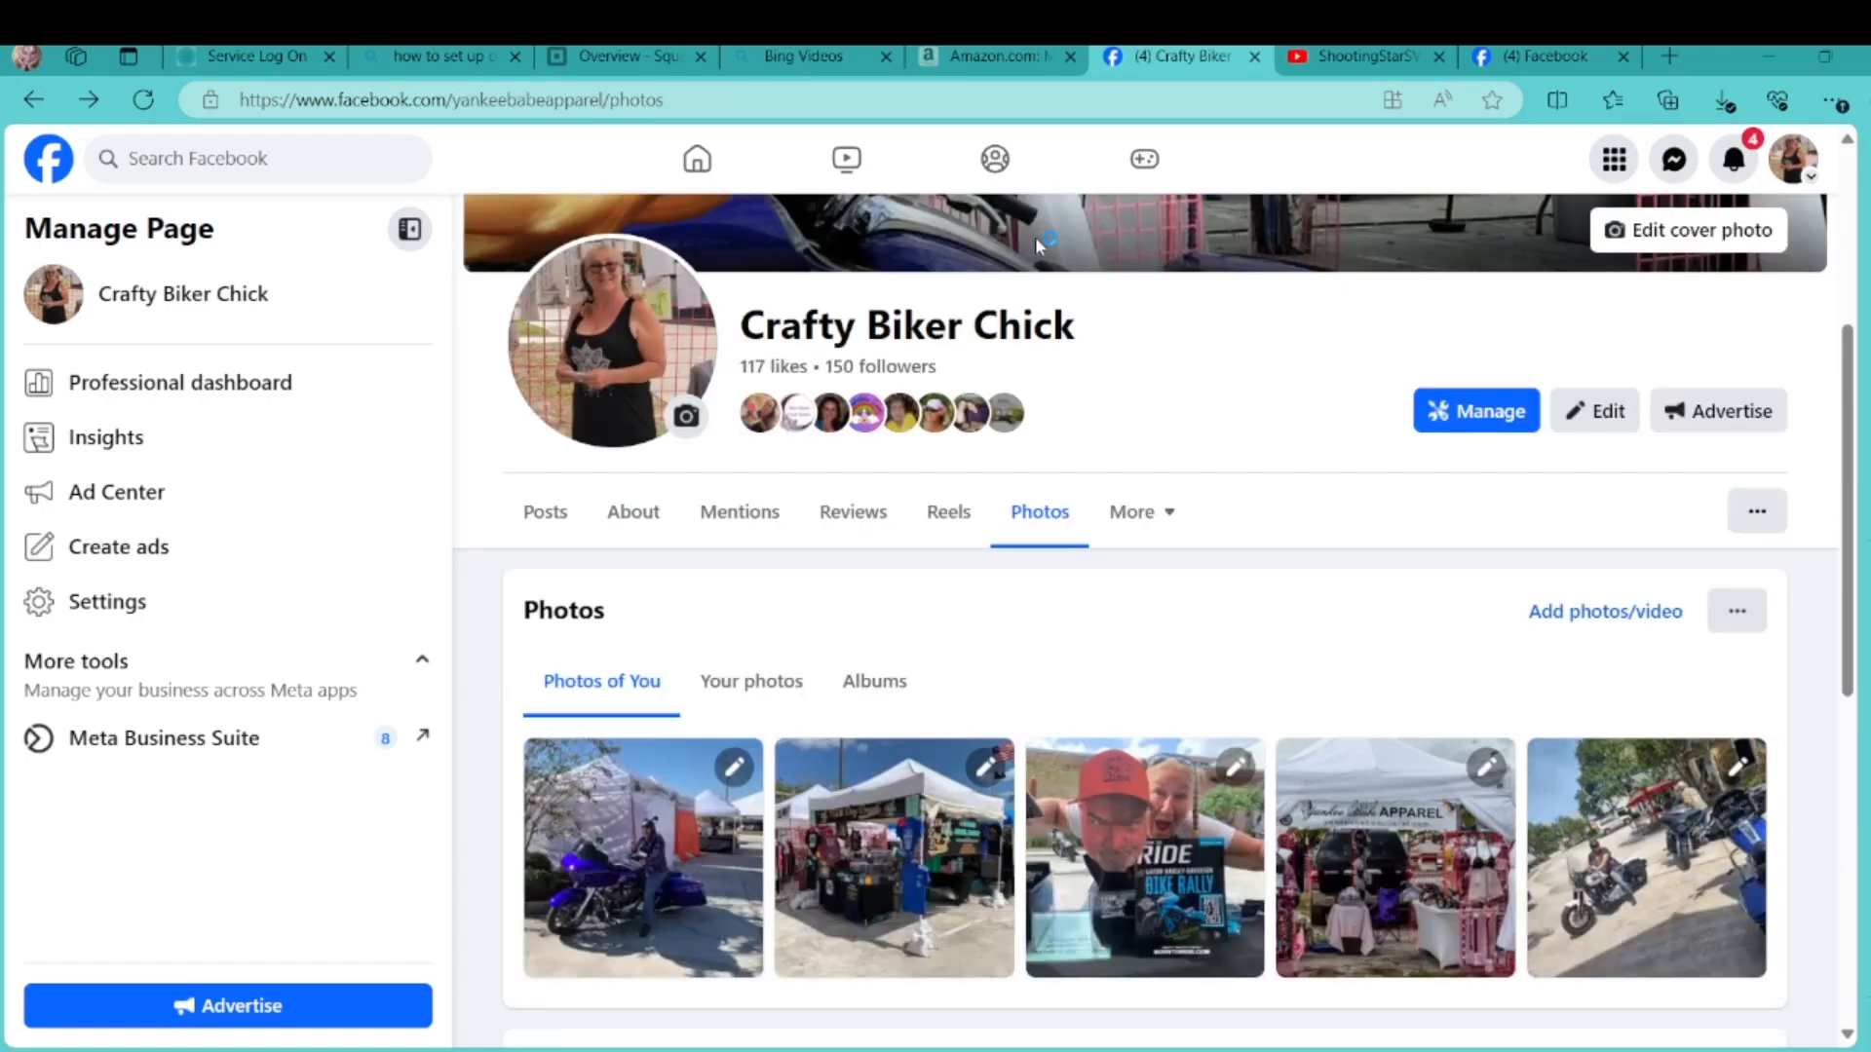
click(875, 692)
scroll(1267, 585, down, 3)
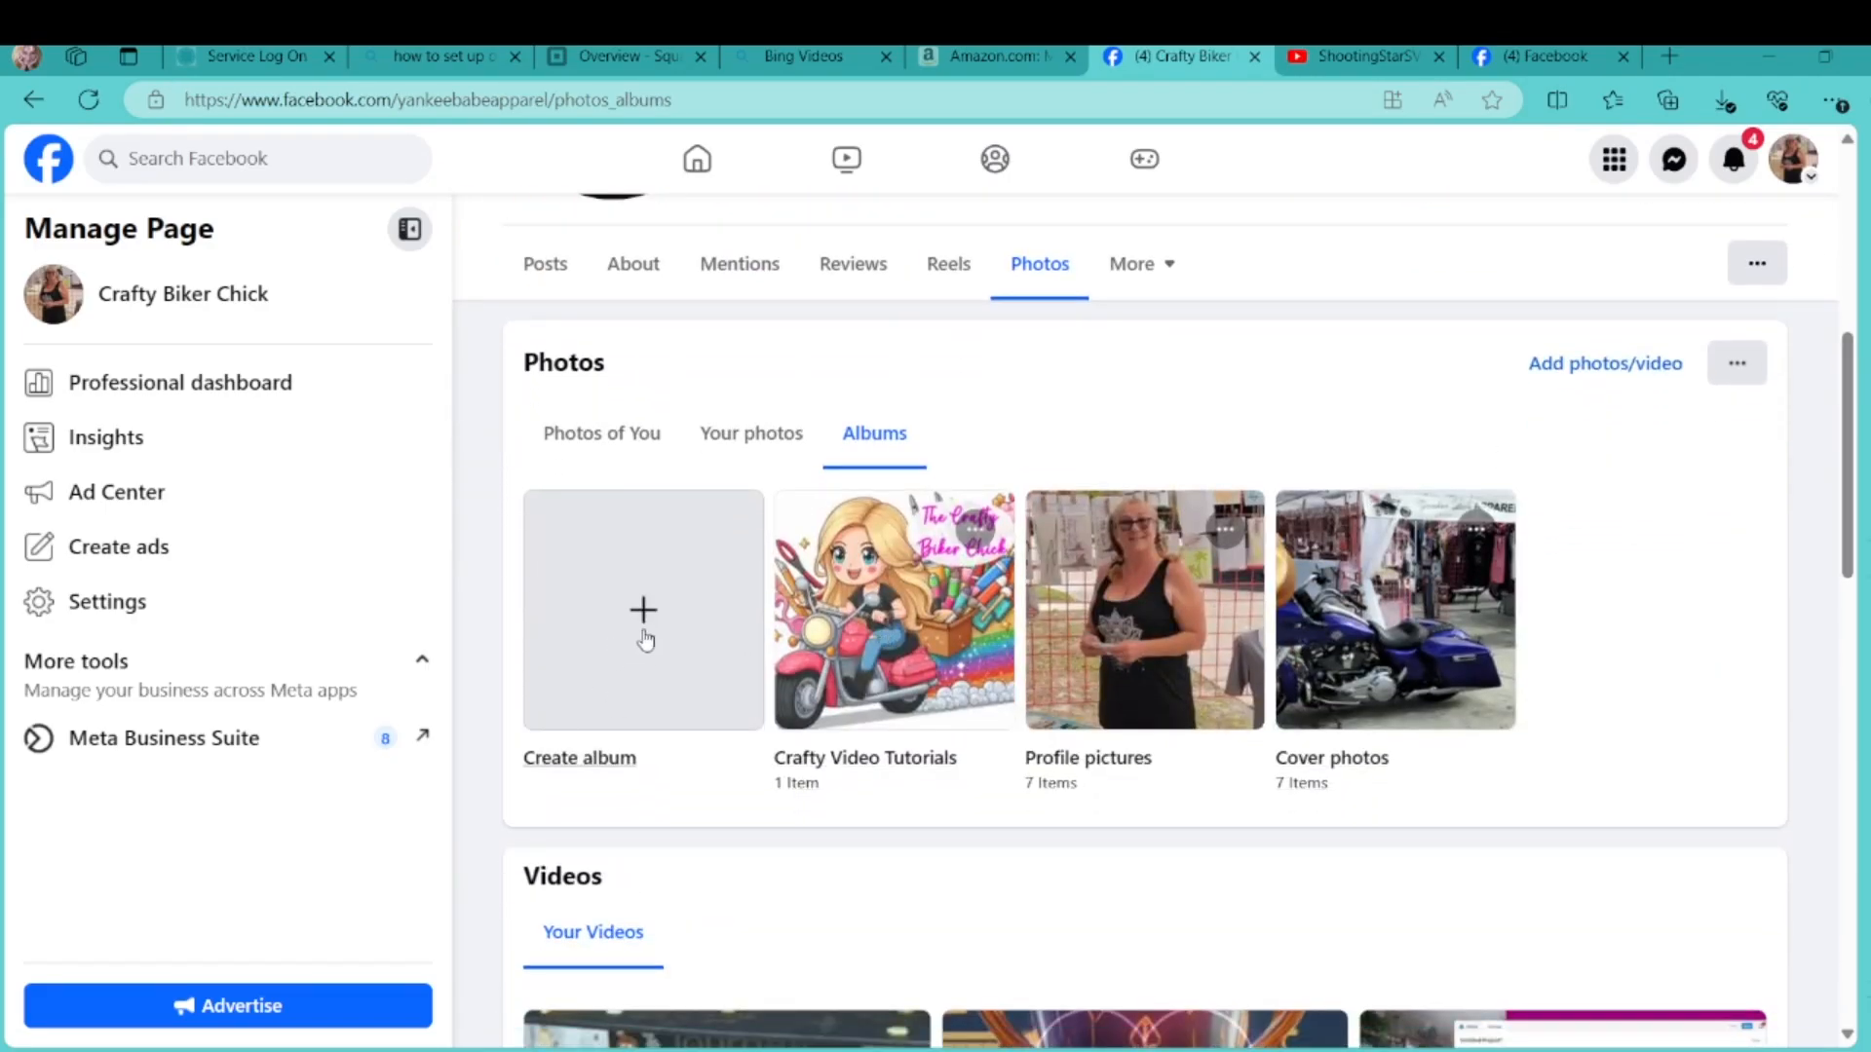
Create a public album named "Buy Wrist Lanyards for Cellphones" with the purple and gray lanyard picture and post it
click(643, 612)
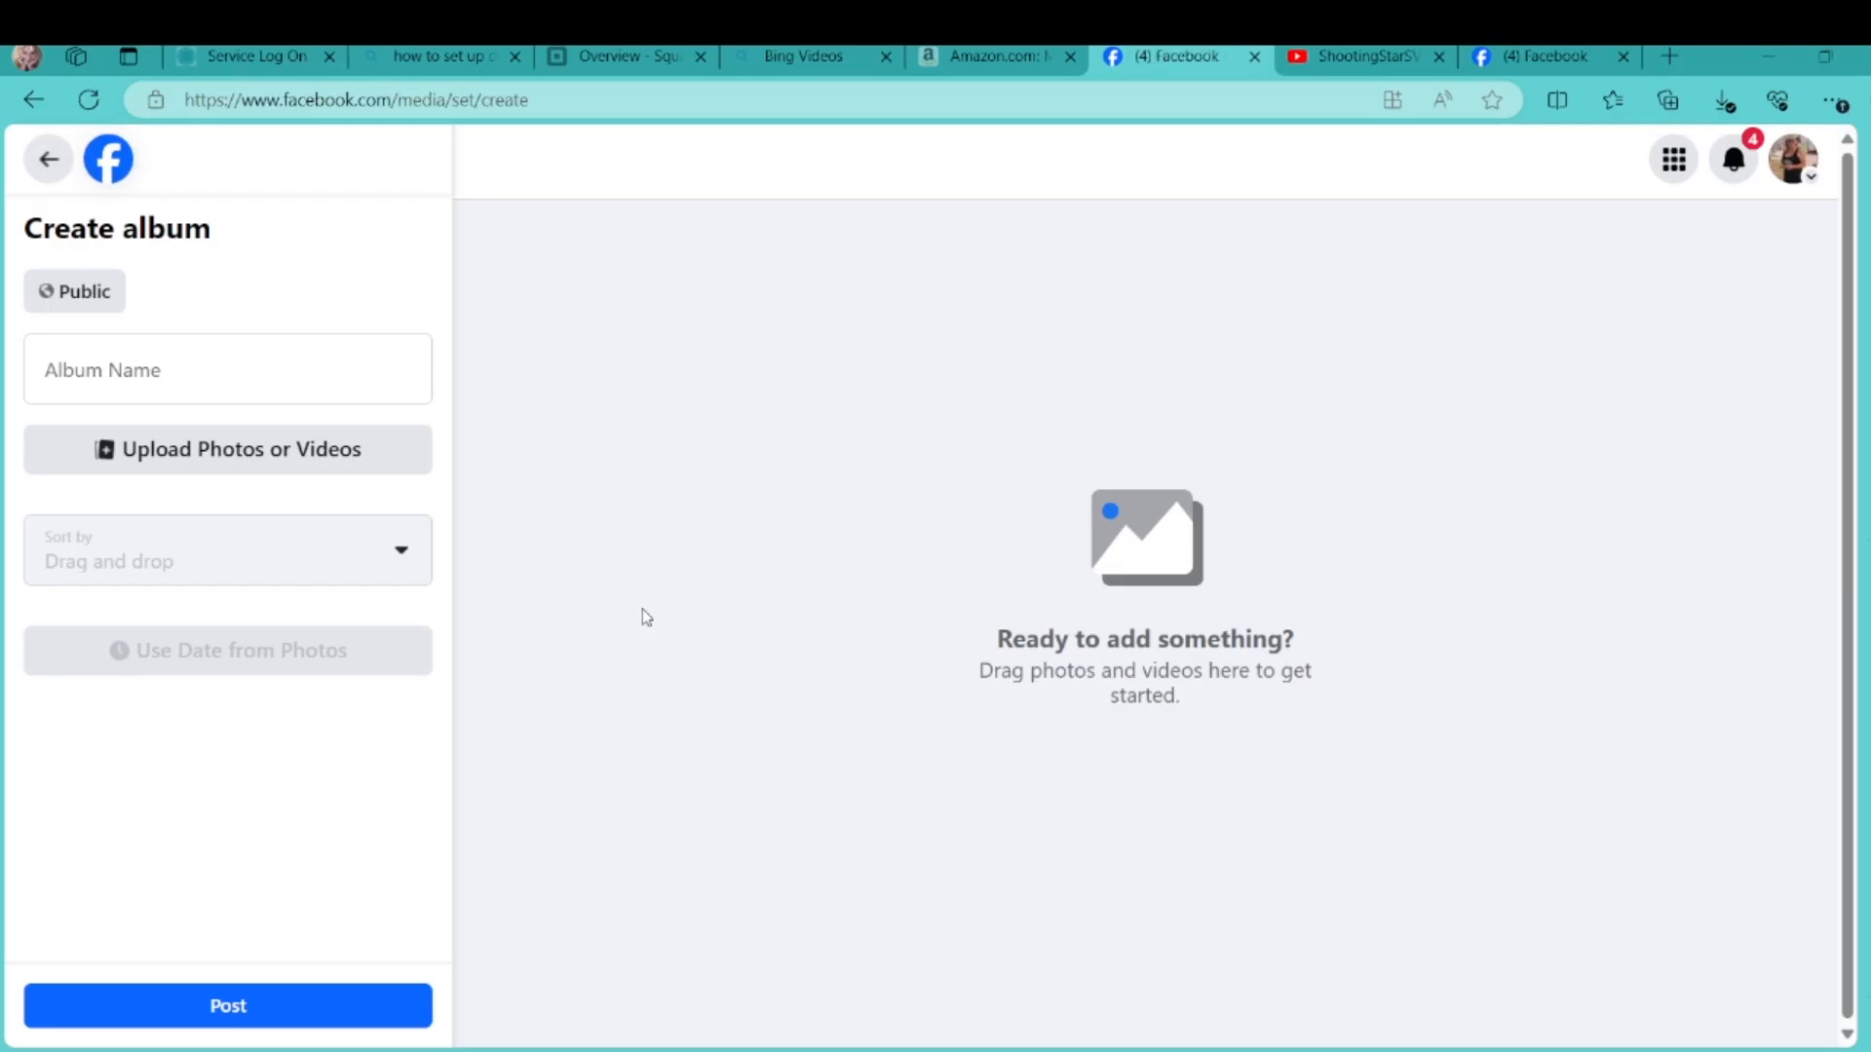
click(78, 371)
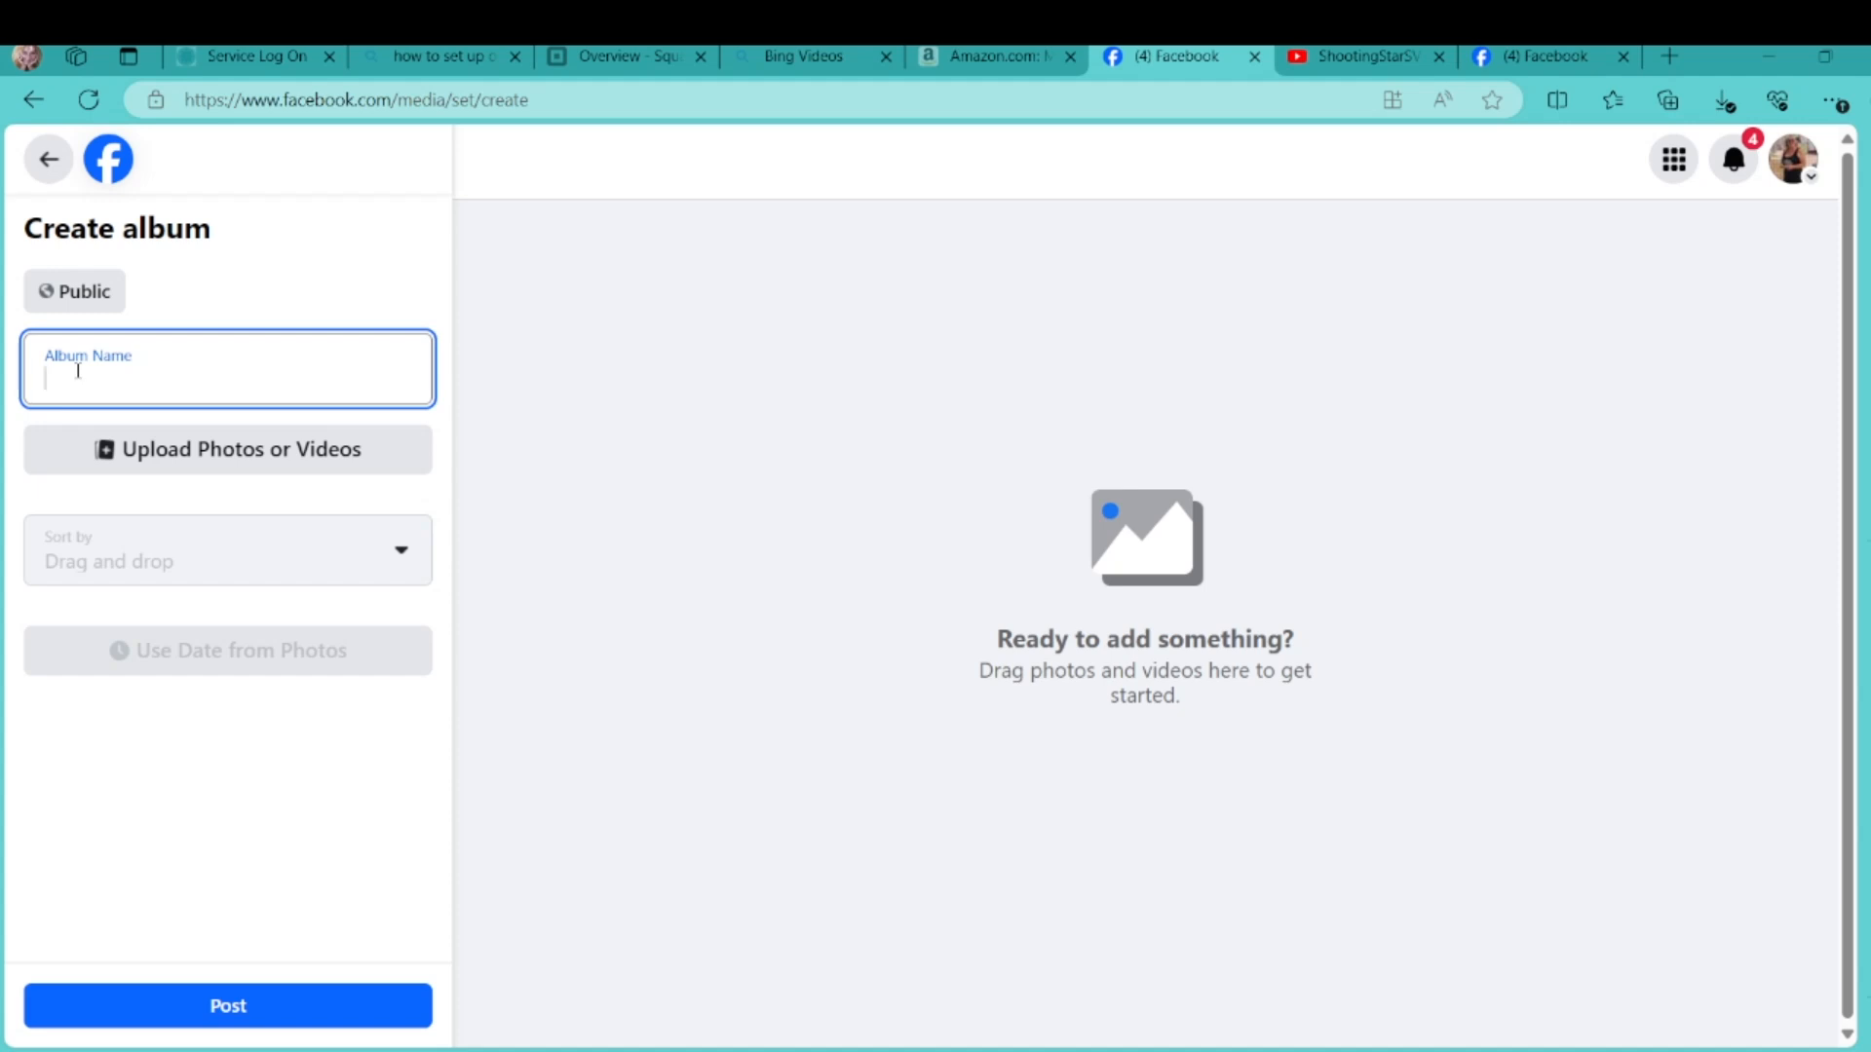
text(Wrist Lanyards for Cellphones)
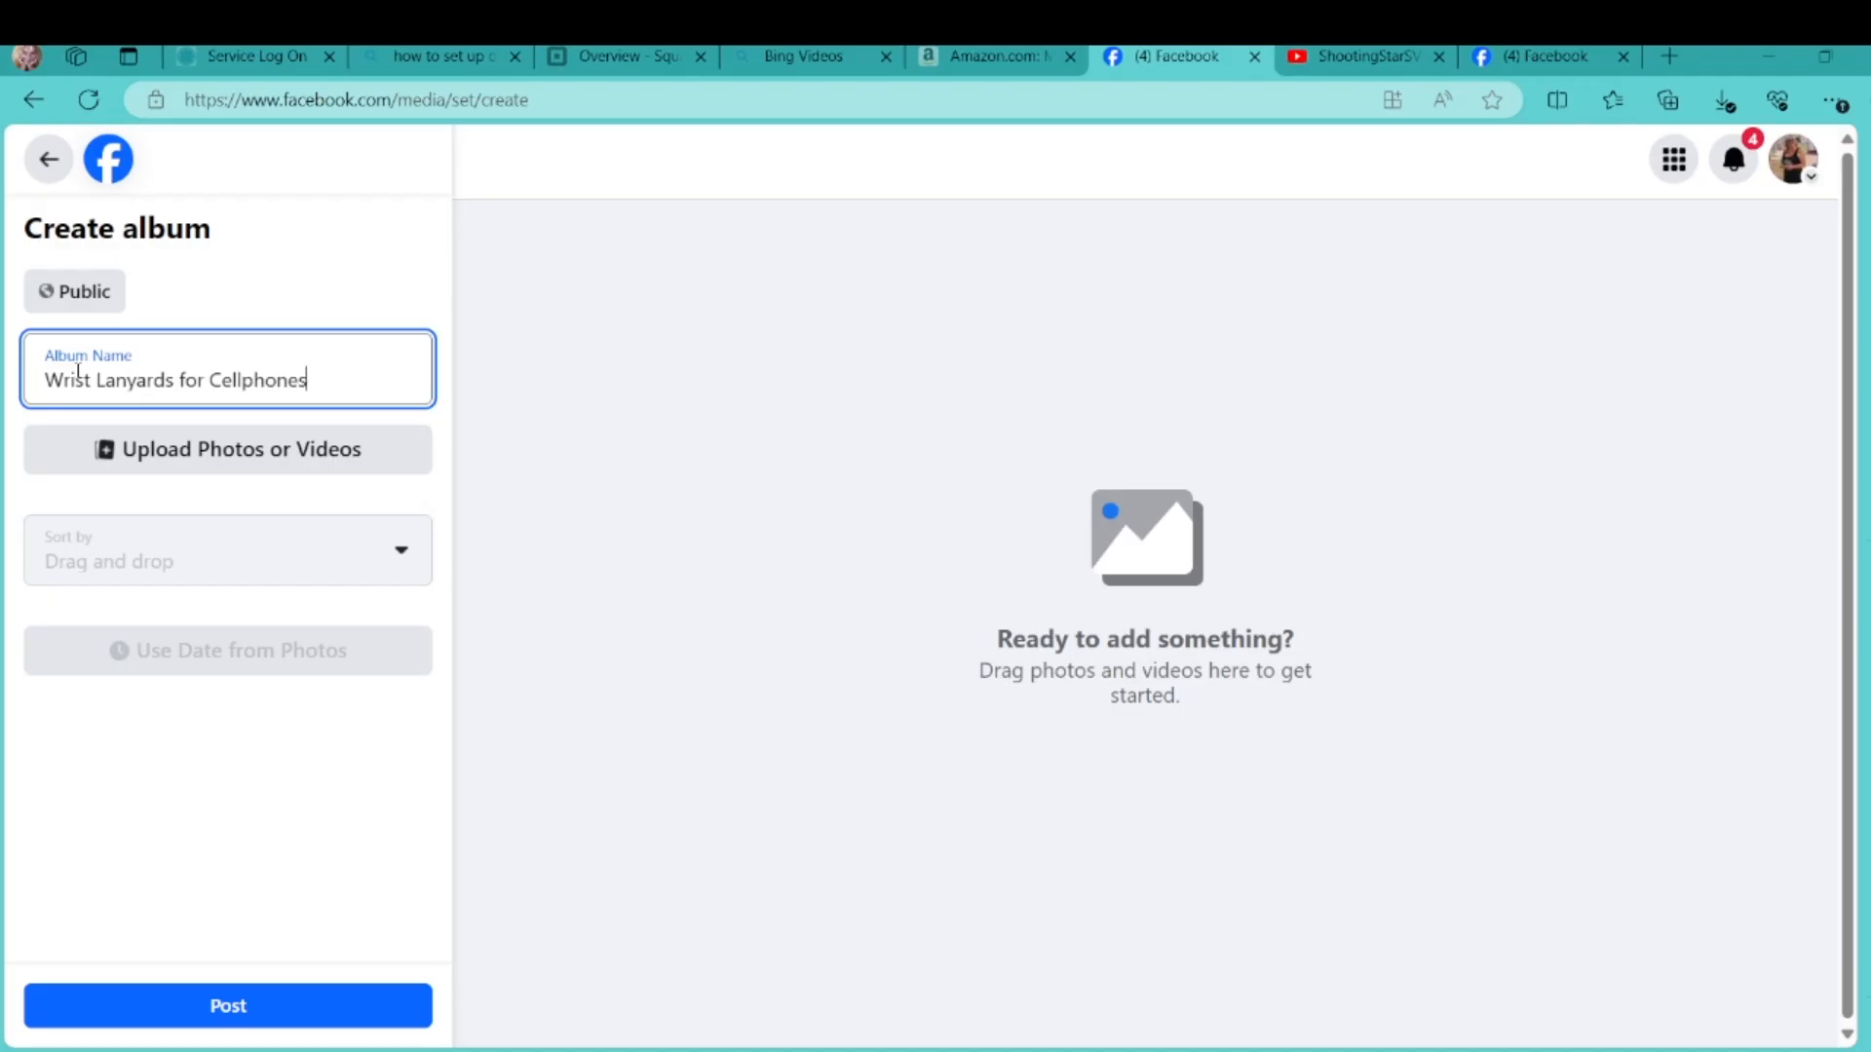
click(49, 380)
text(Buy)
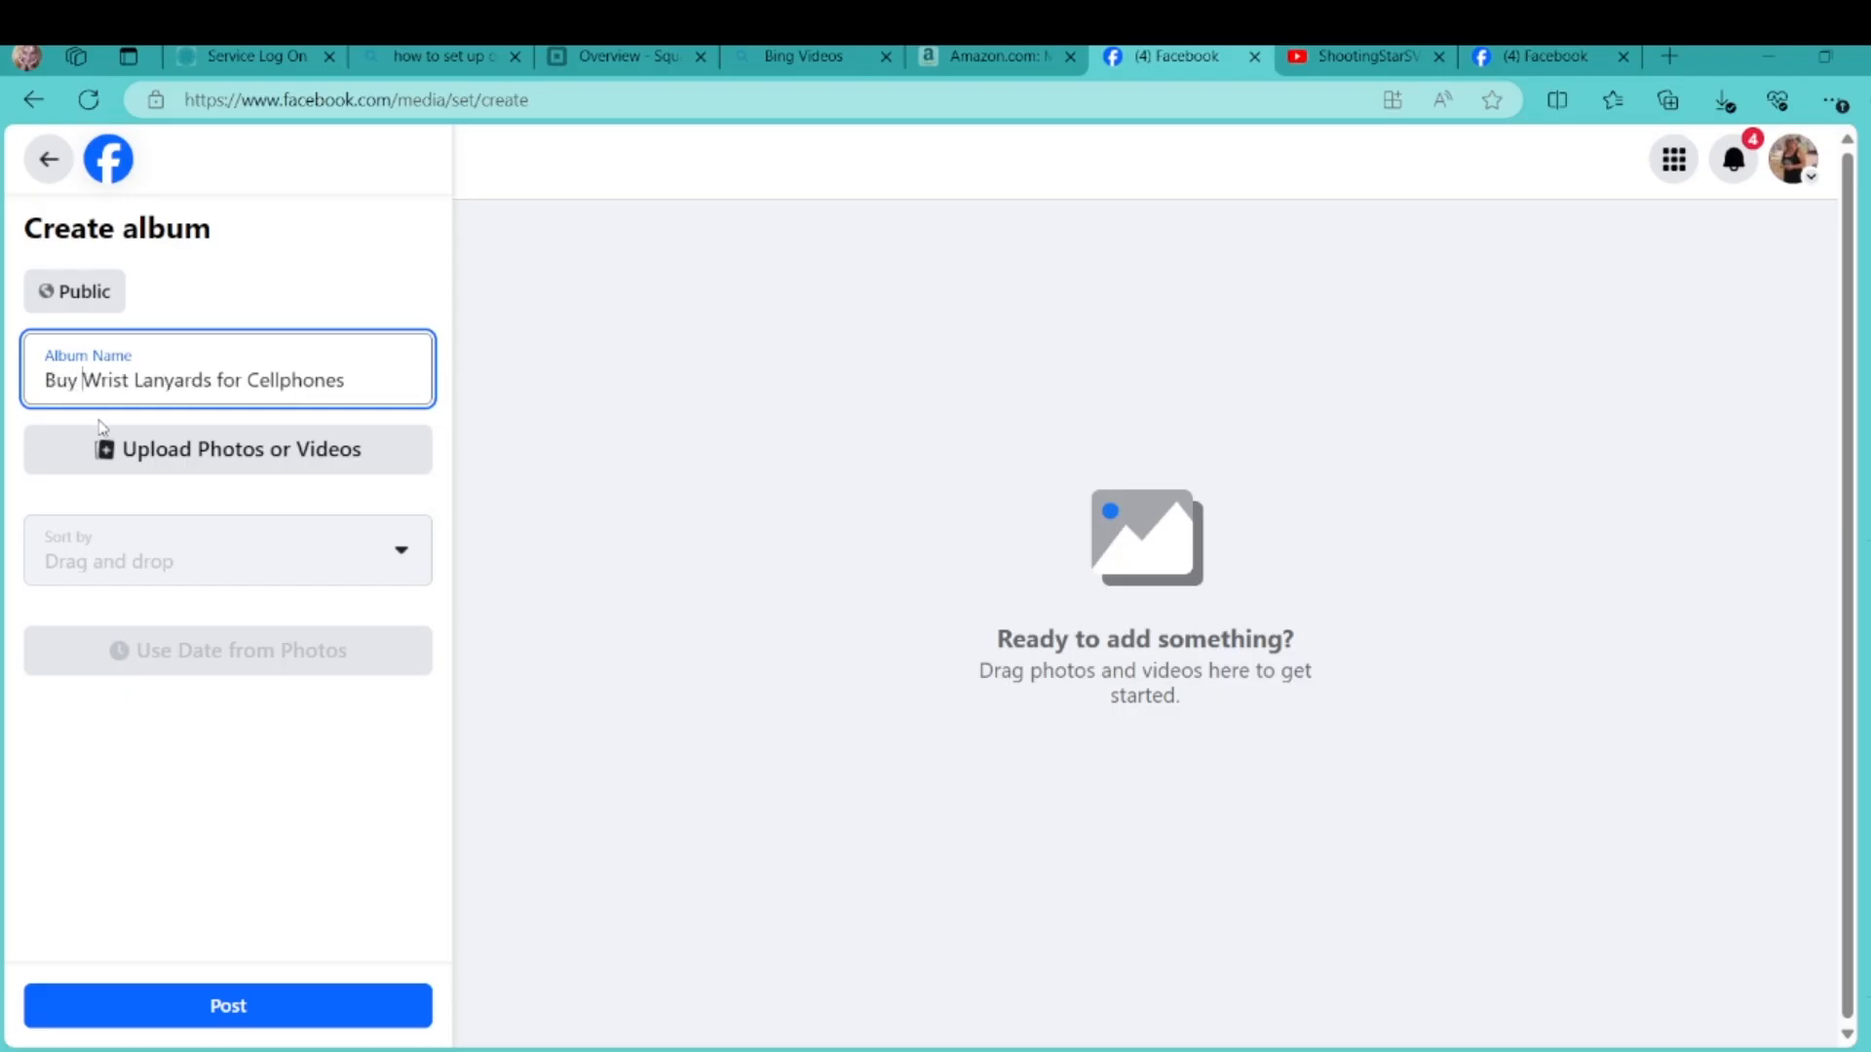
click(243, 453)
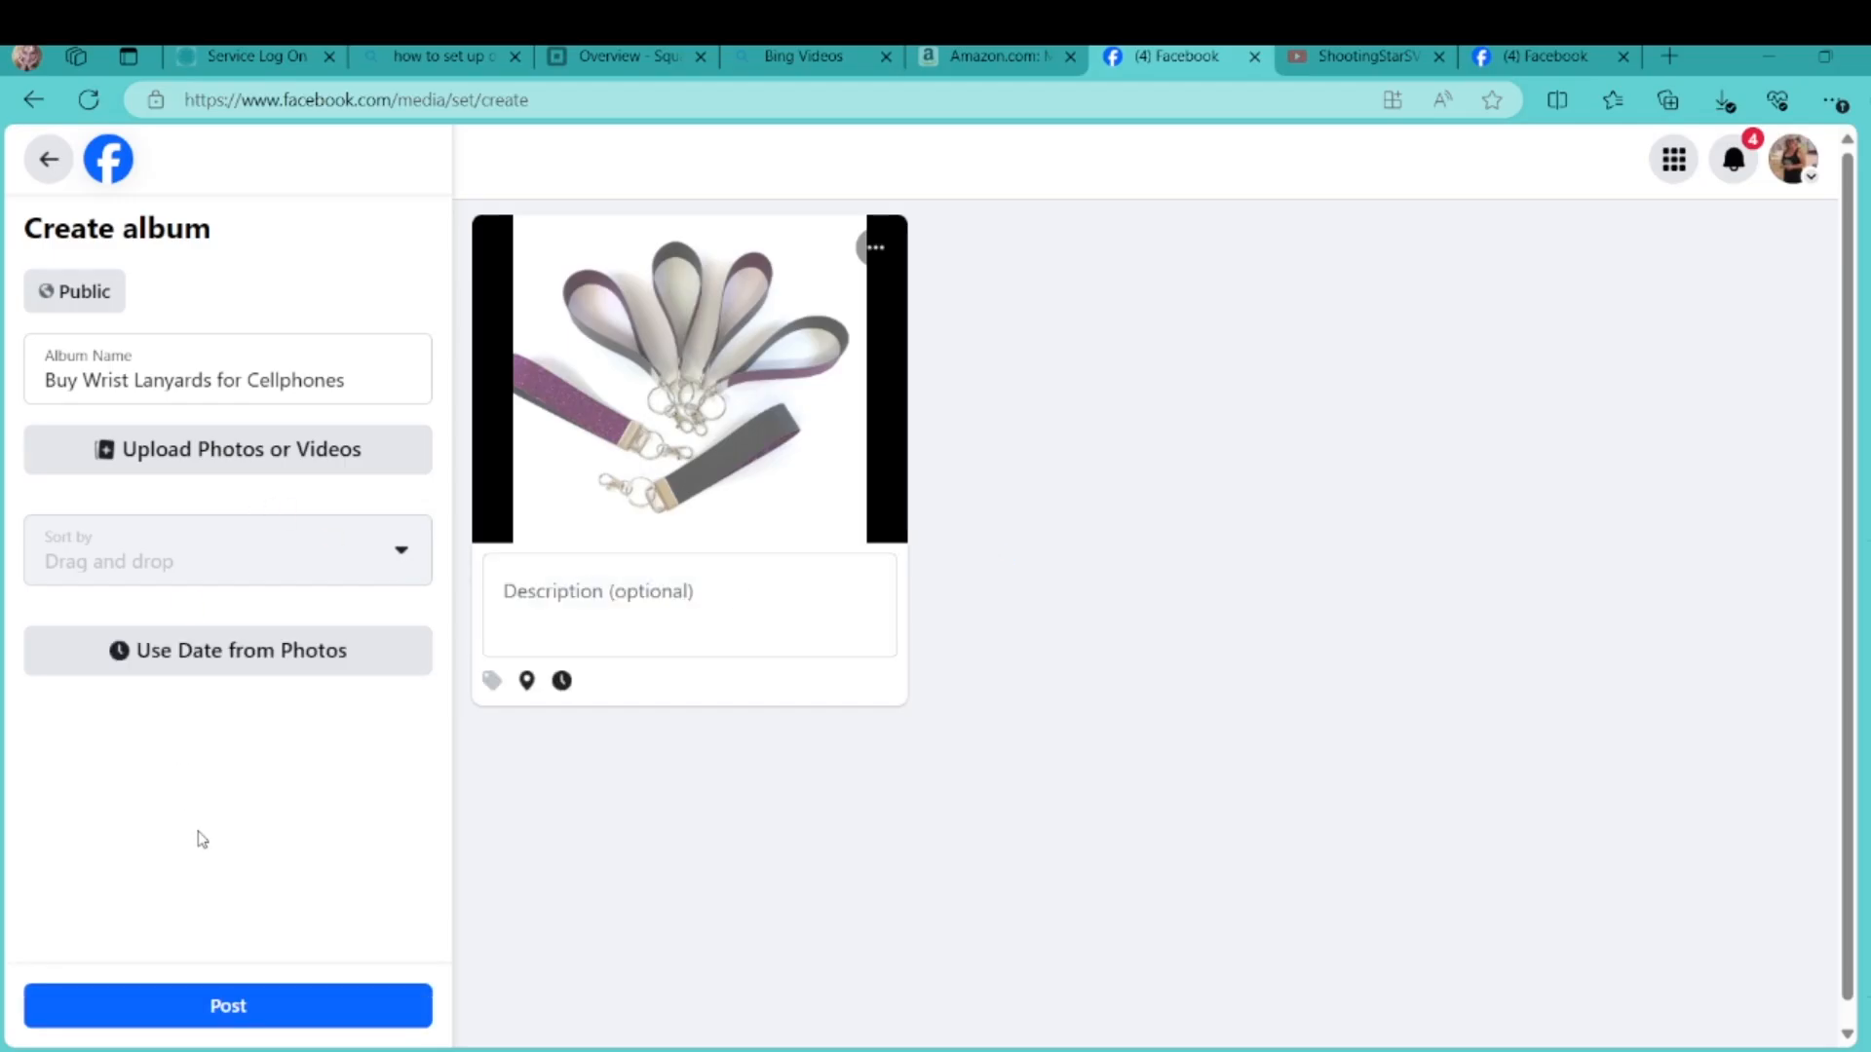
click(243, 1006)
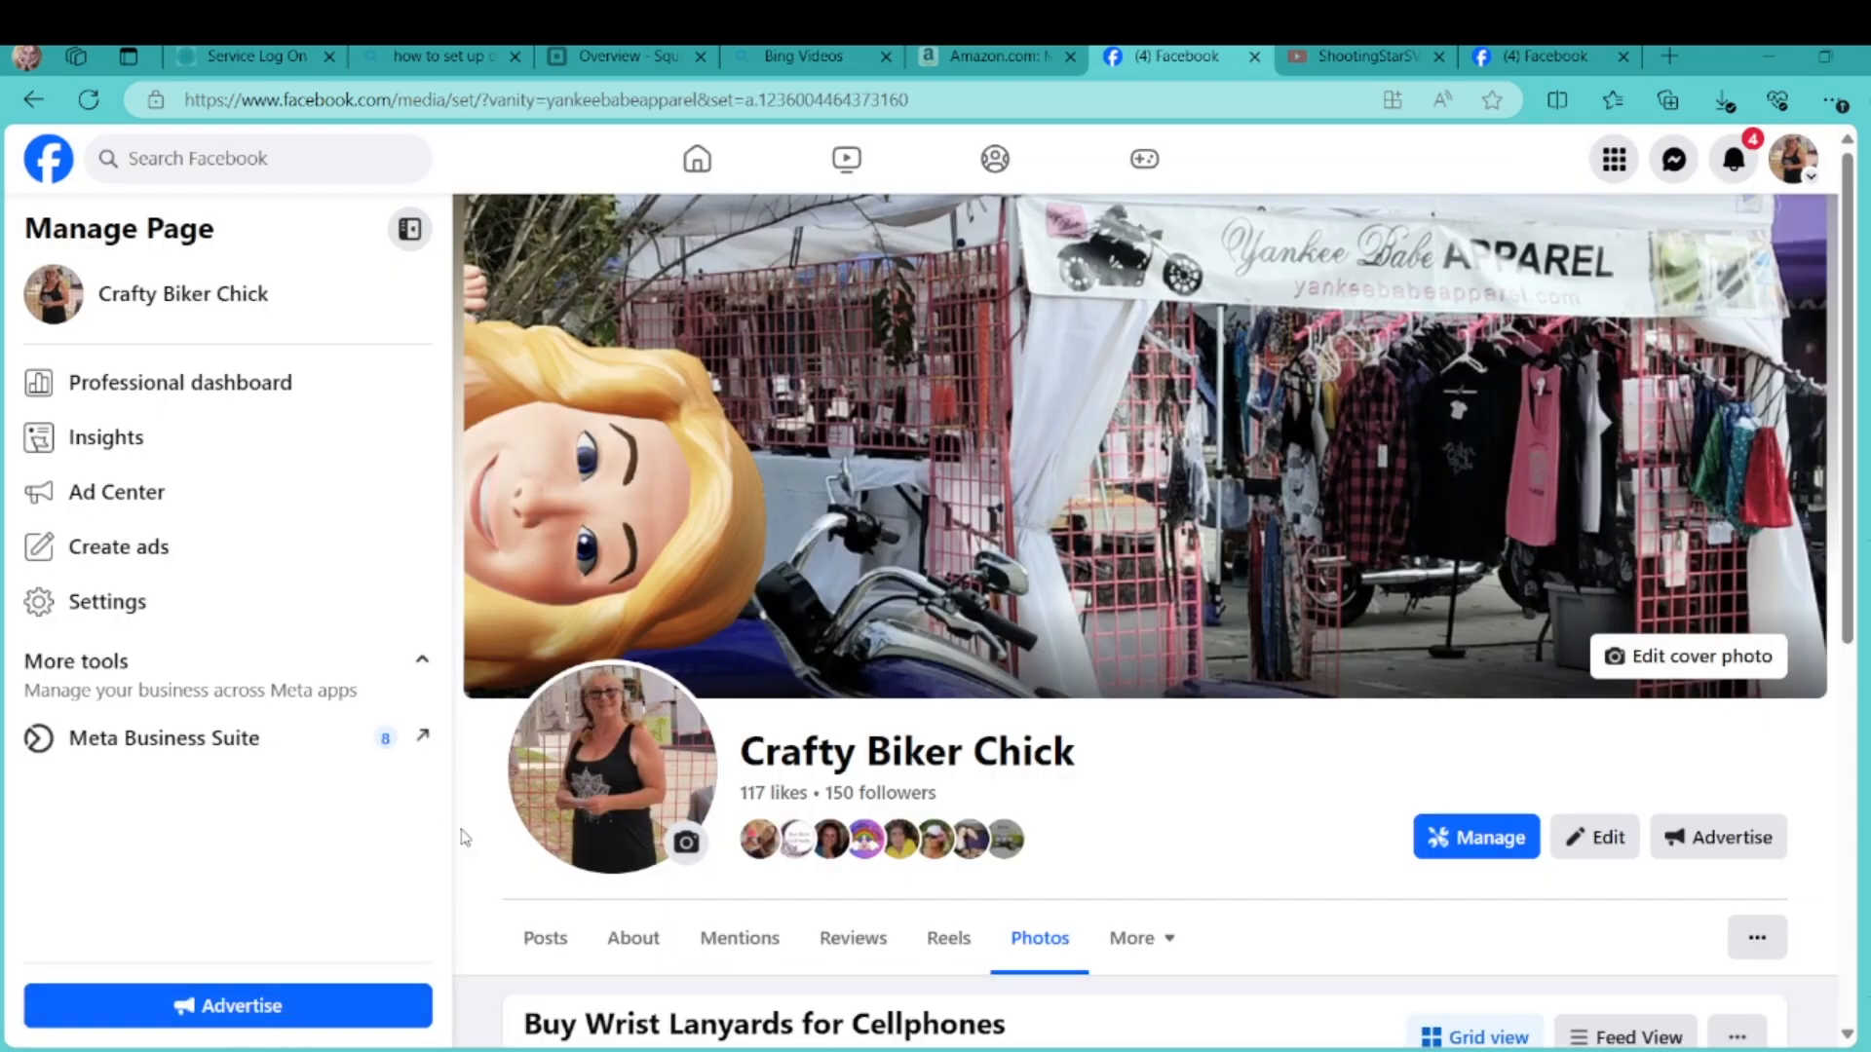
Return to the page's album list, refresh it and open the Buy Wrist Lanyards for Cellphones album
click(1044, 944)
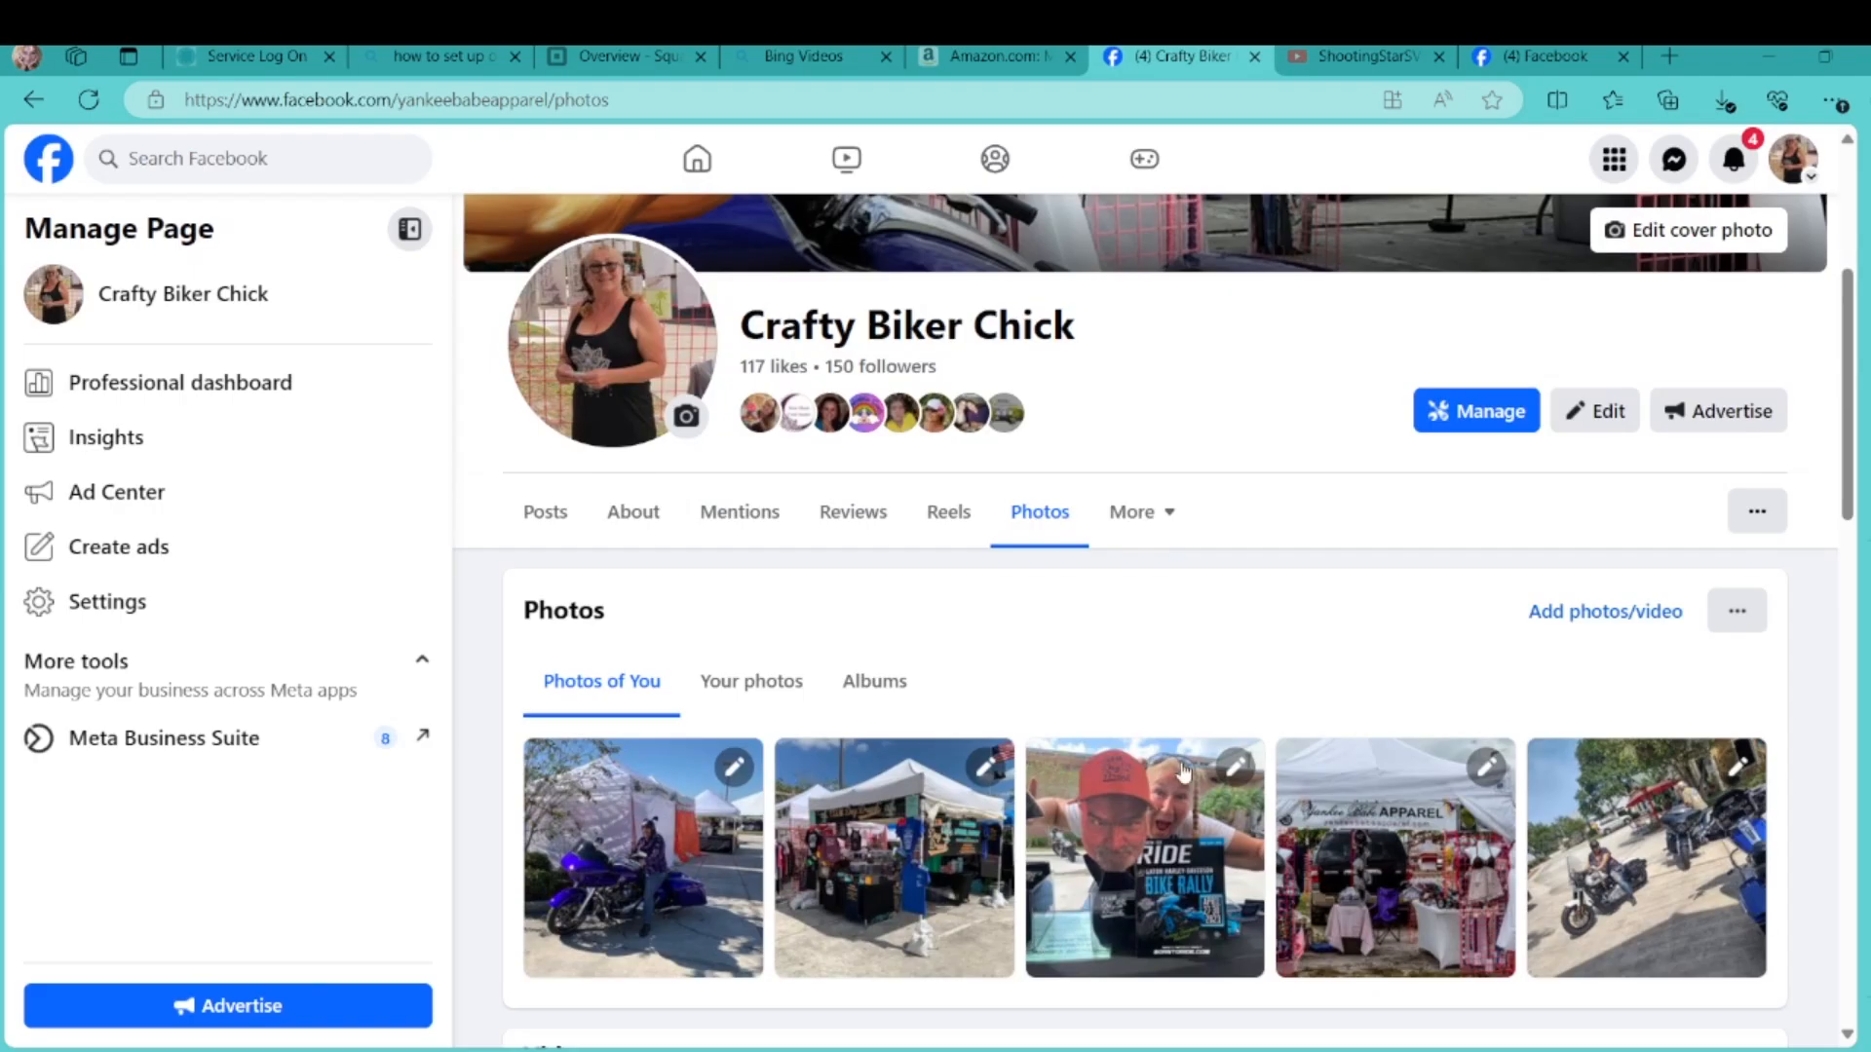
click(888, 684)
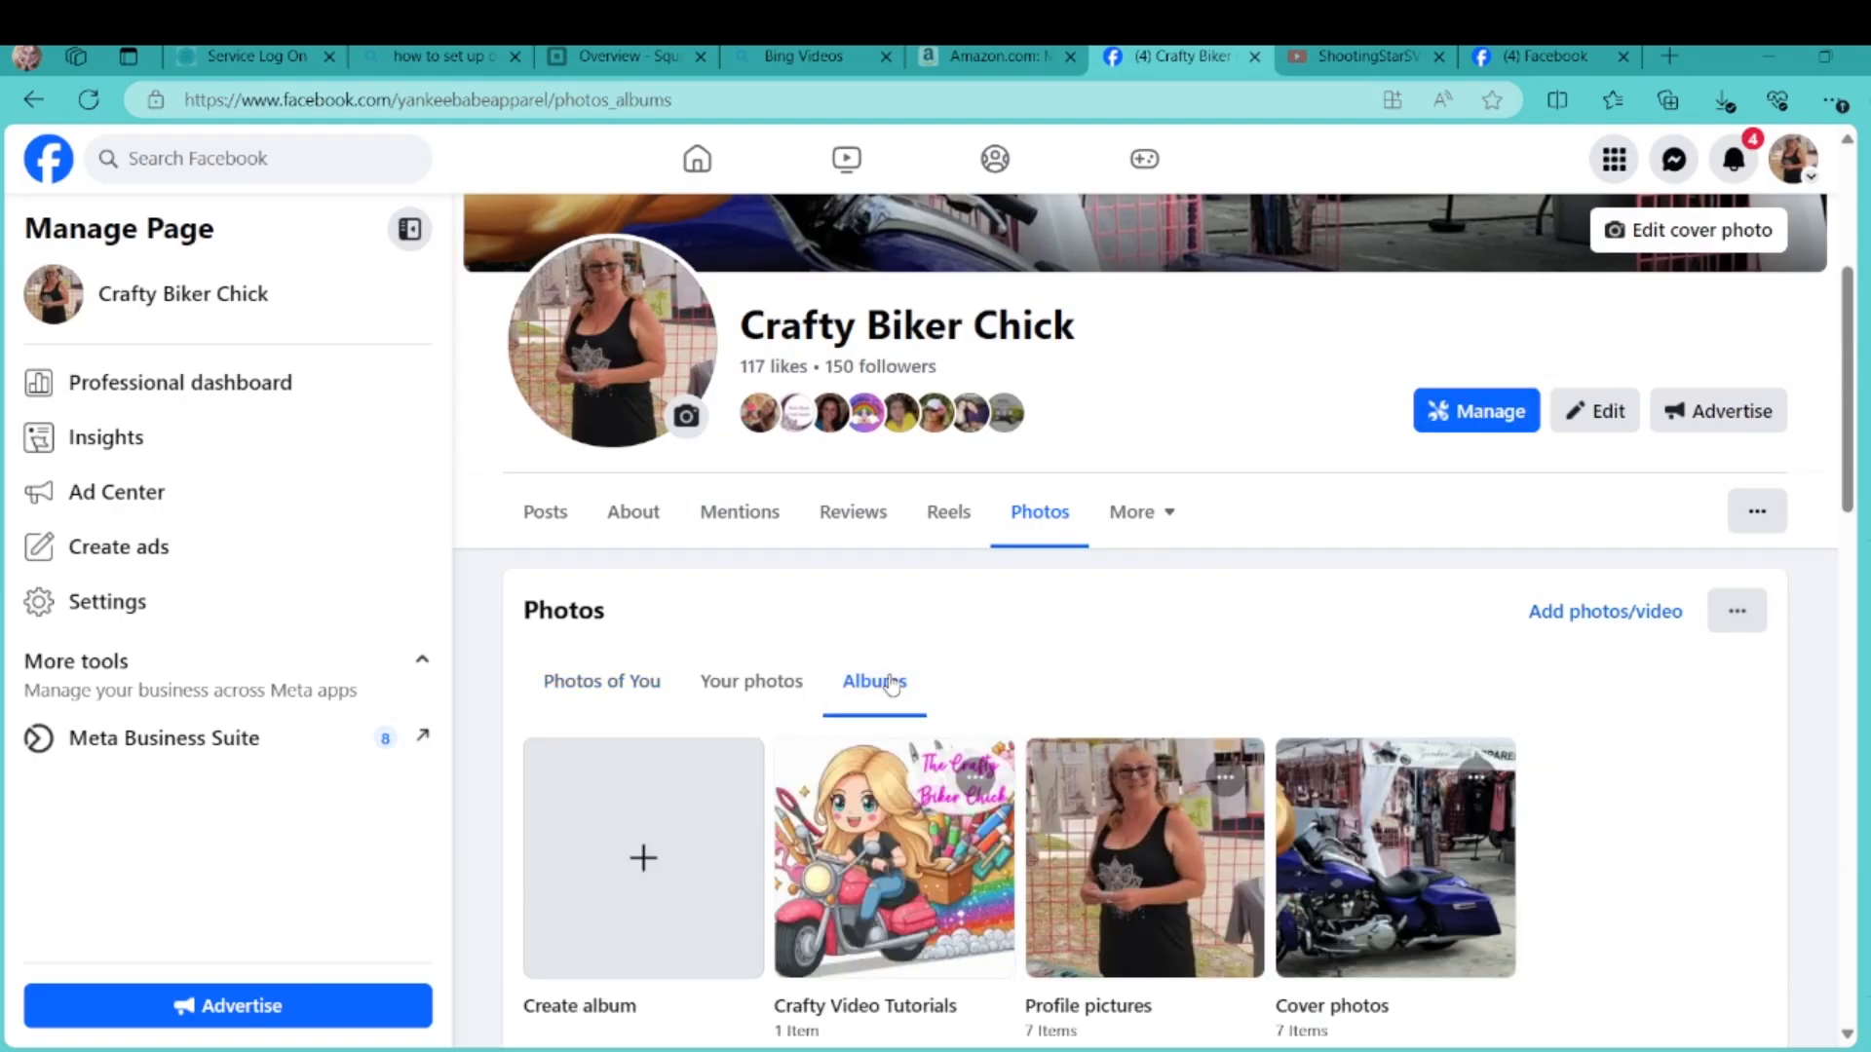
click(90, 104)
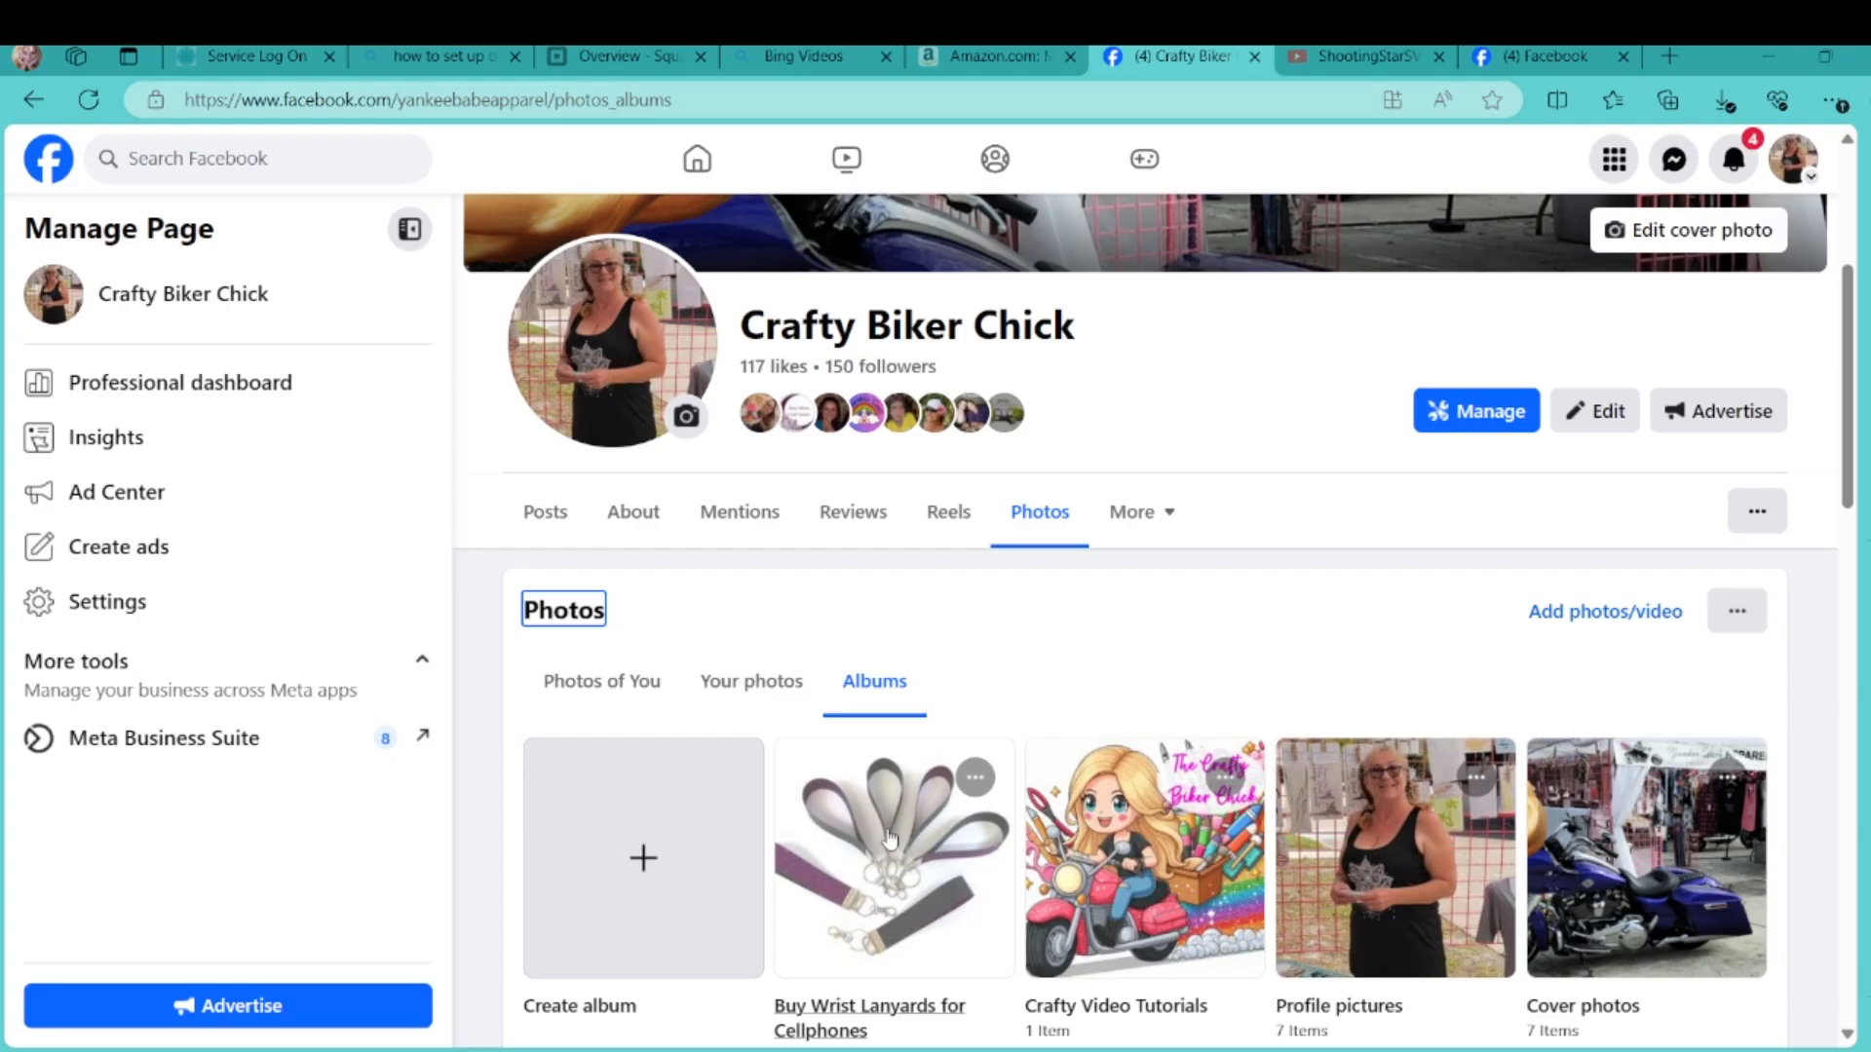
drag(1849, 347, 1850, 478)
click(907, 625)
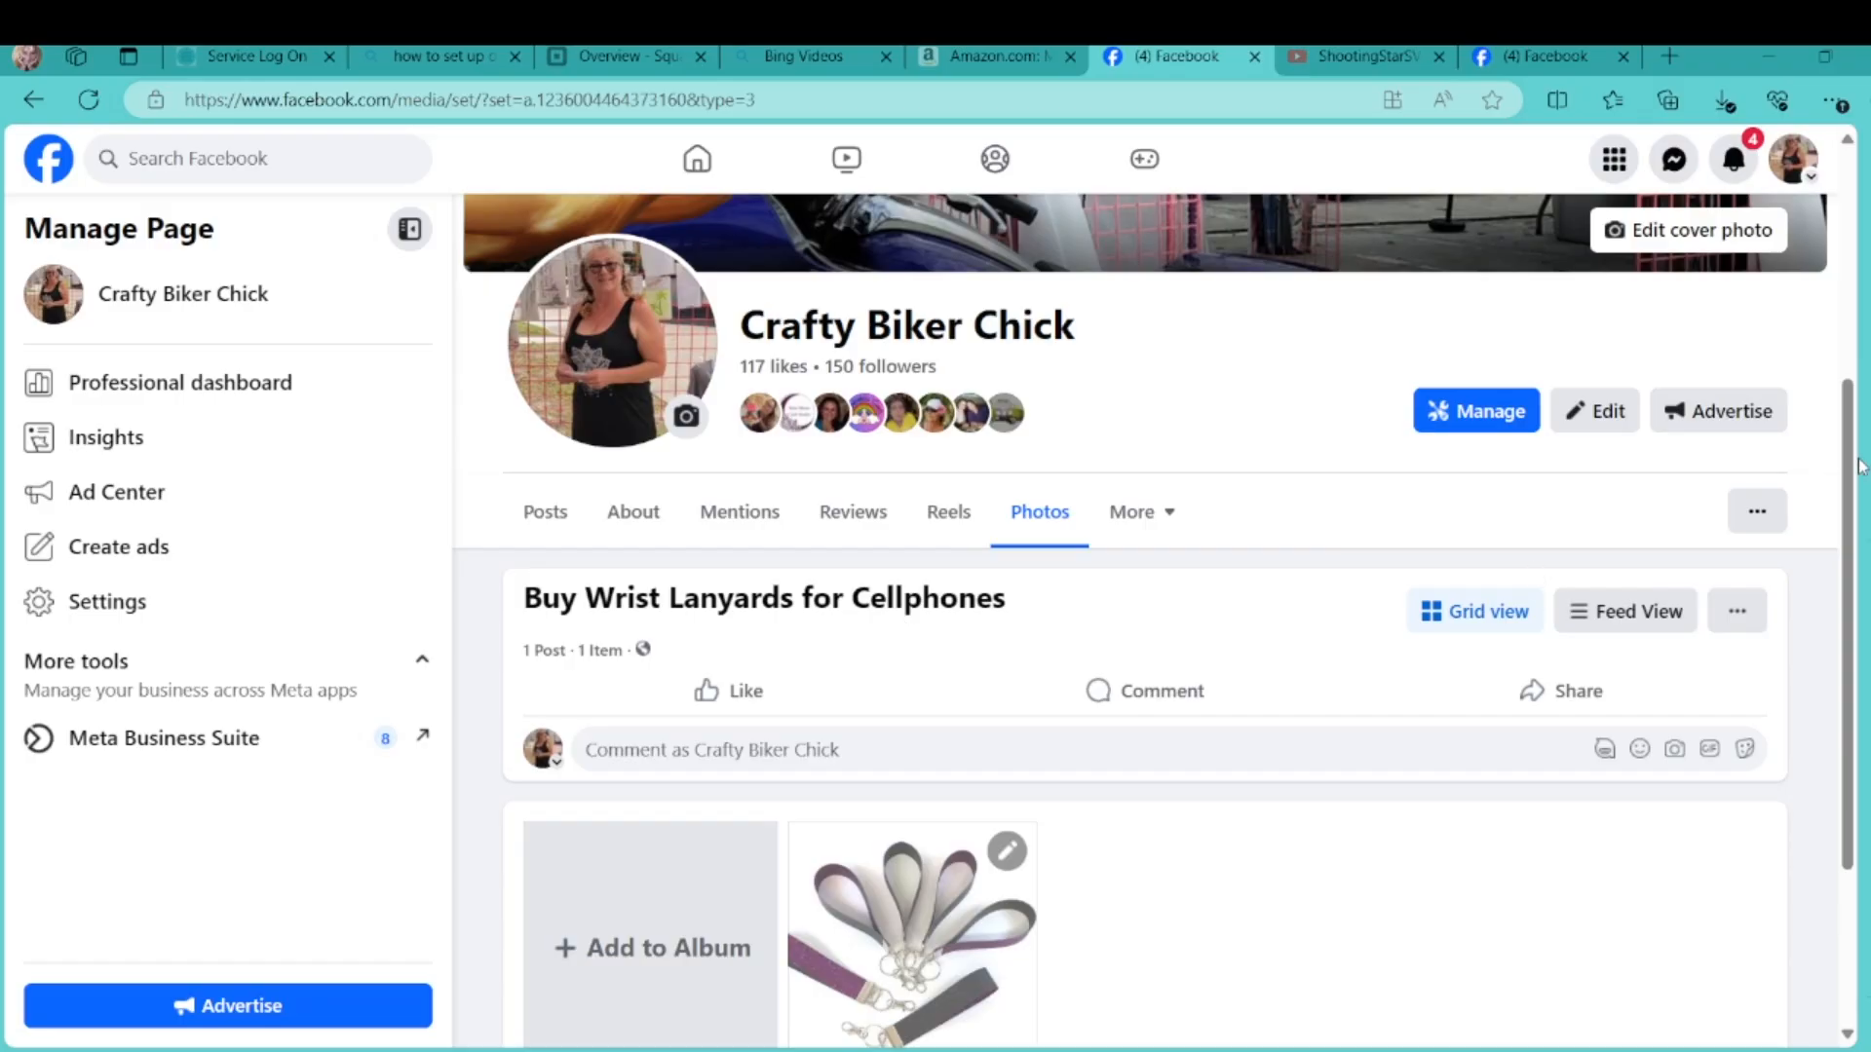
drag(1851, 456, 1859, 583)
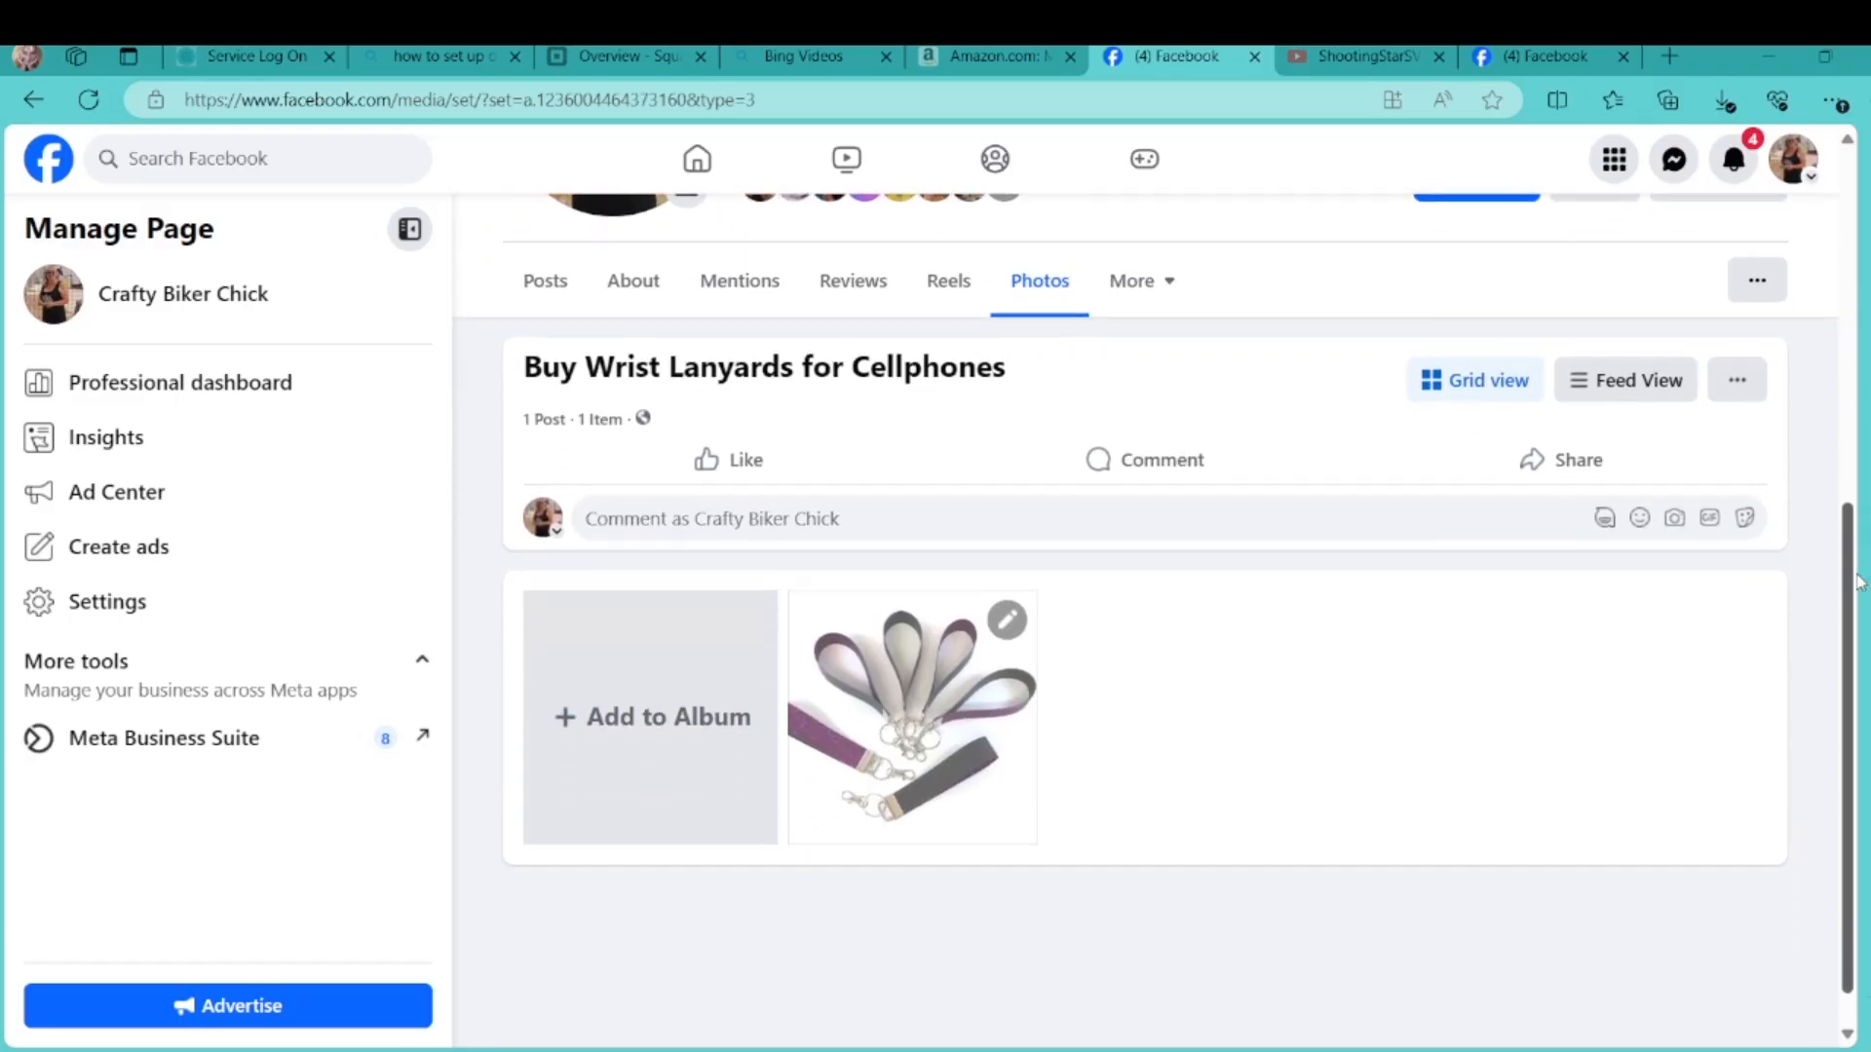
Edit the album and enter the description "Here's where you can purchase wrist lanyards for cellphones safely, securly and directly!"
click(680, 723)
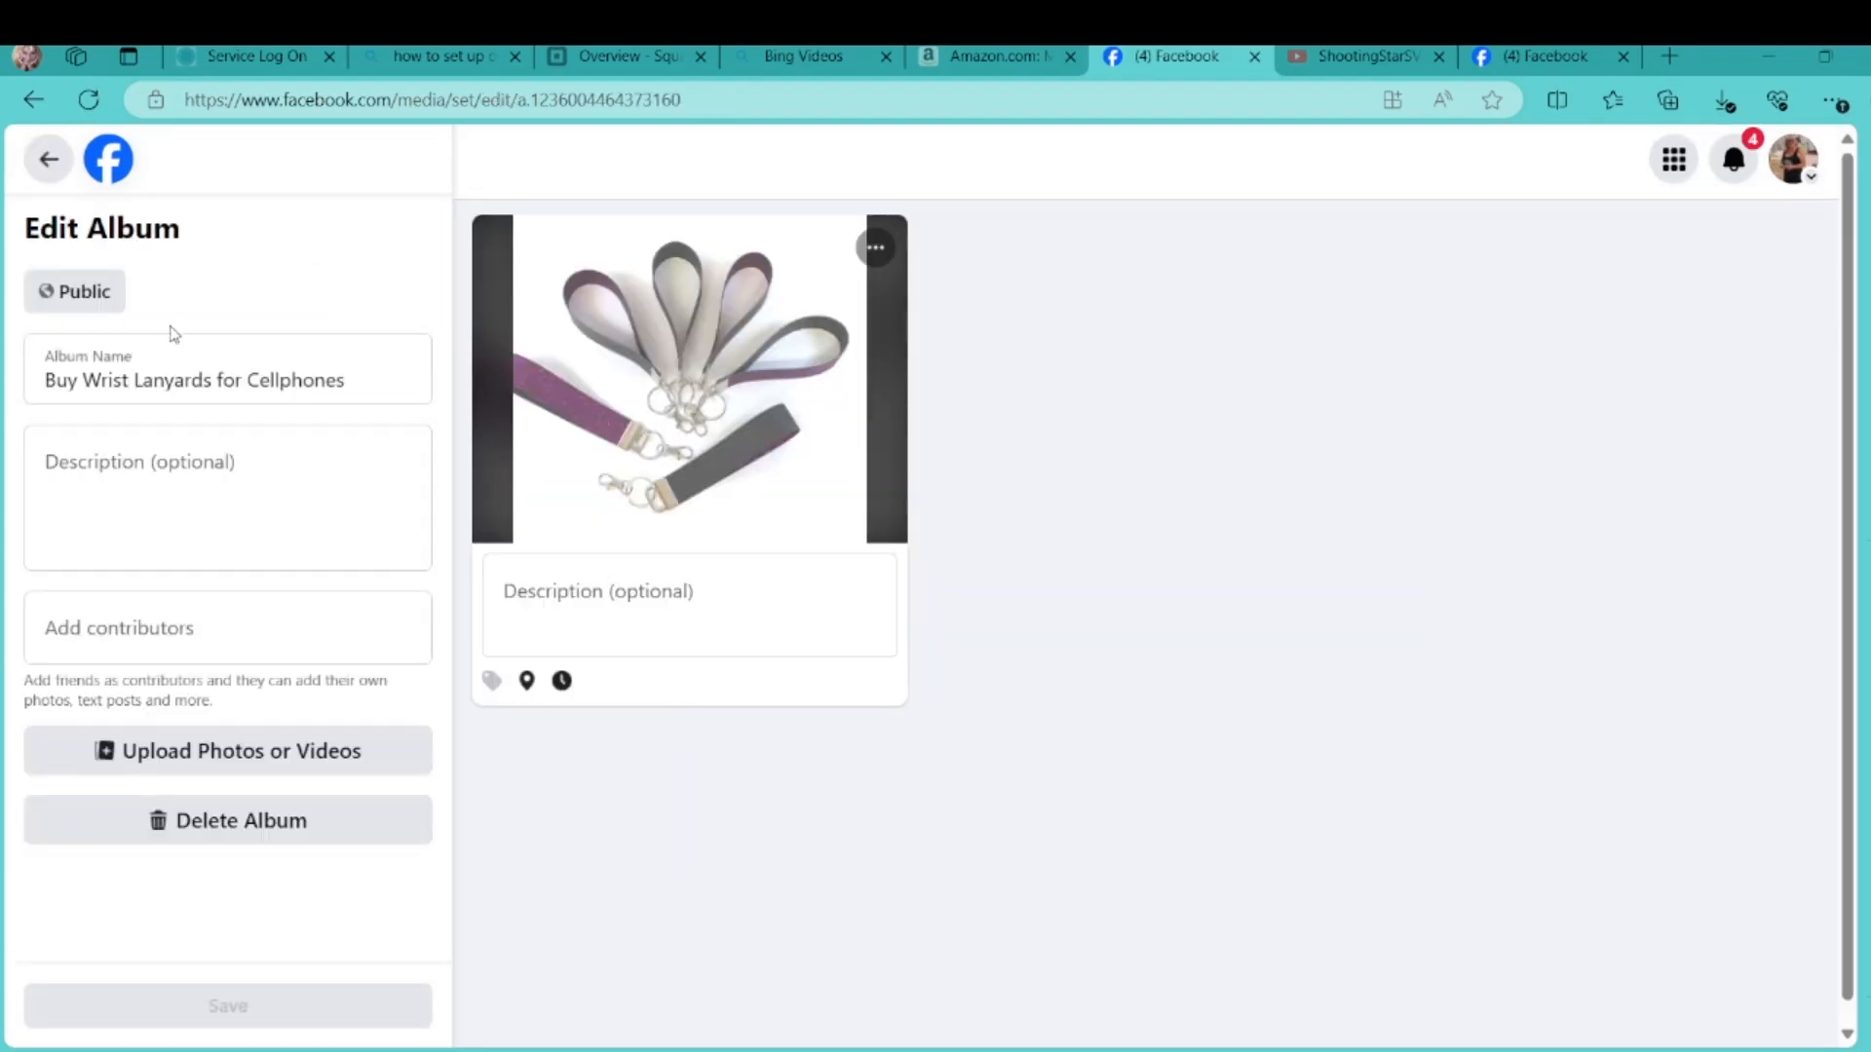
click(107, 472)
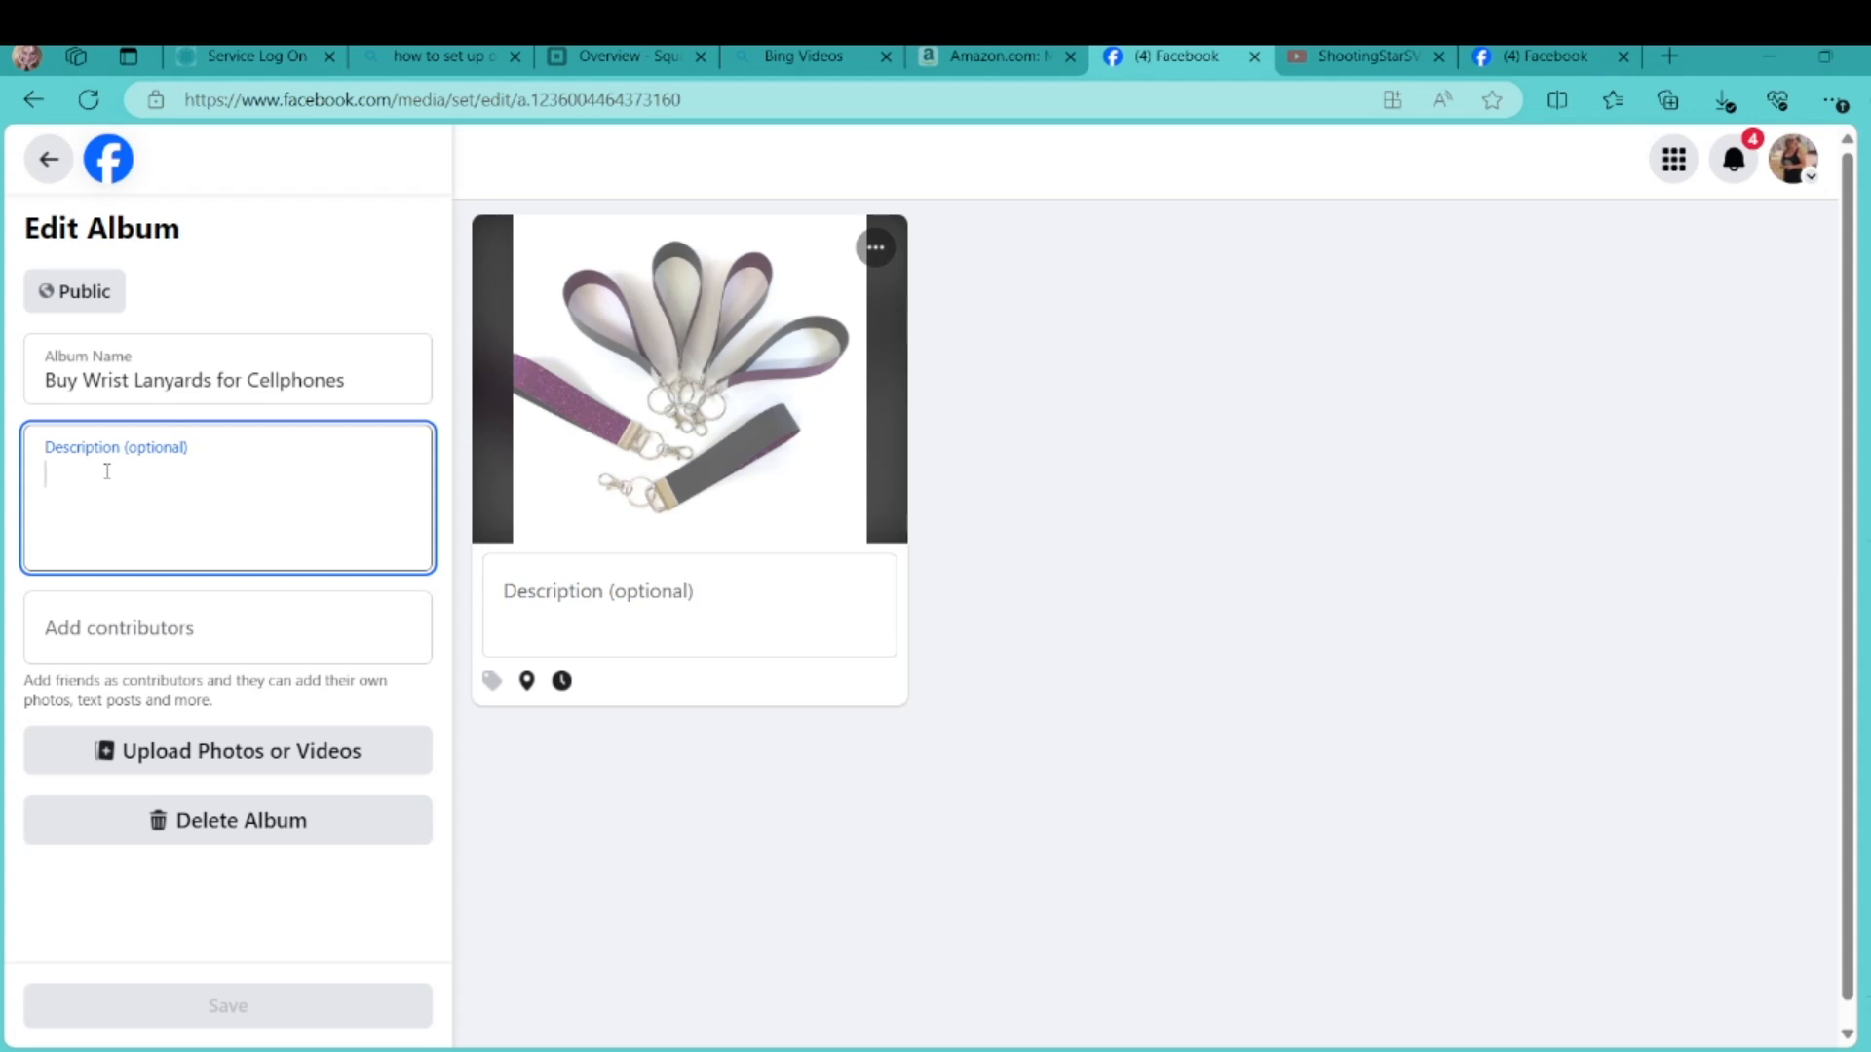
text(Here's where you can)
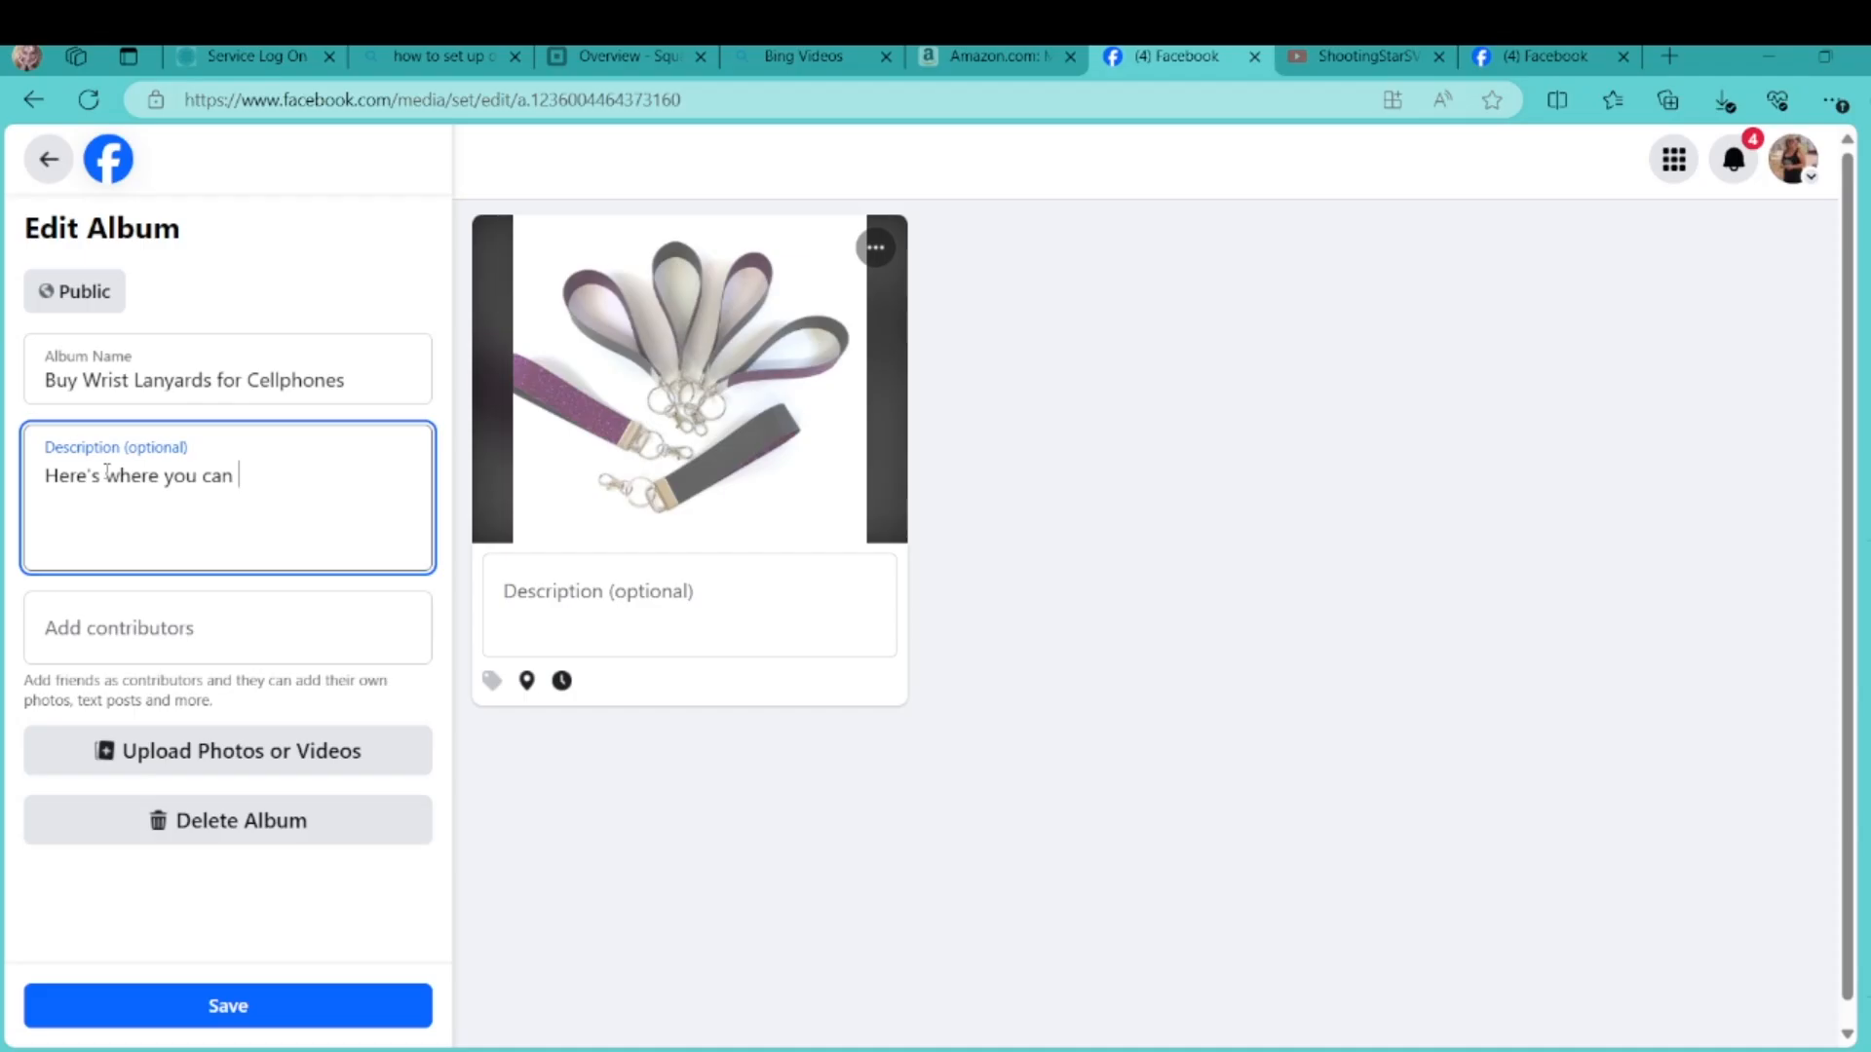
text( purchase wrist lanyard)
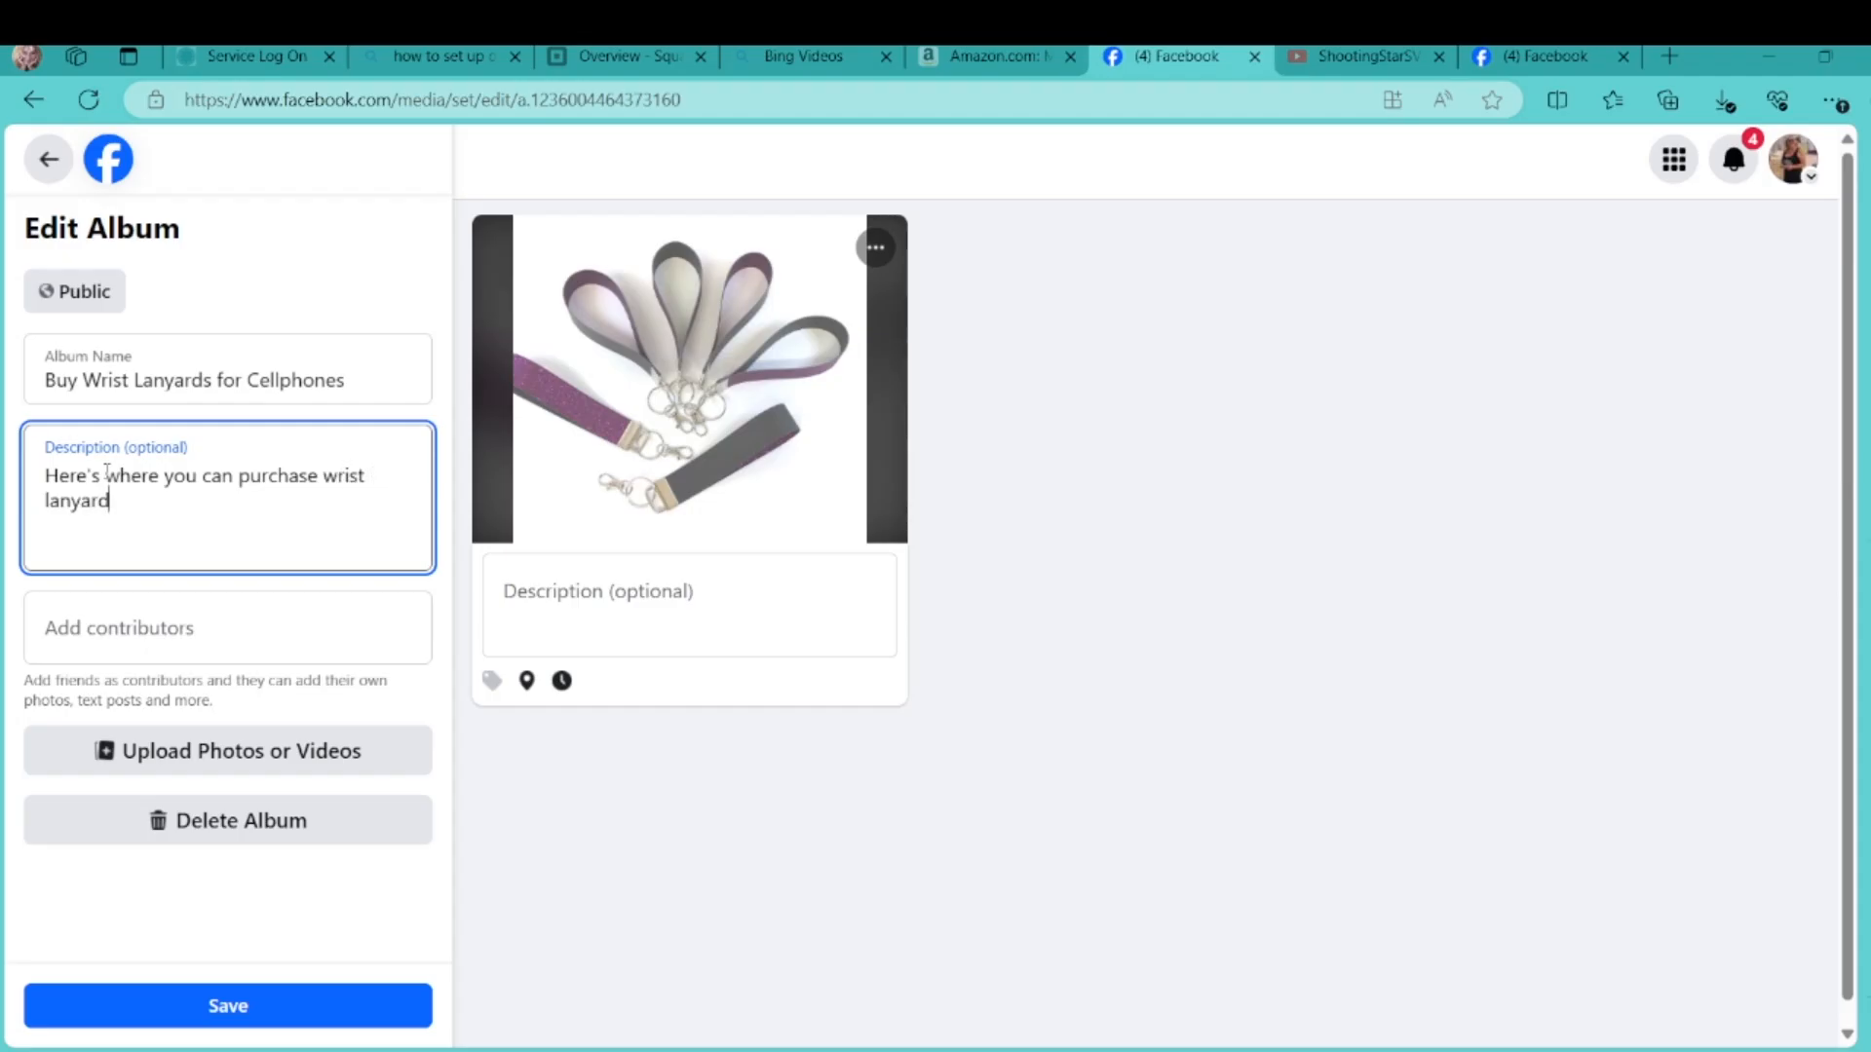
text(s for cellphones directly)
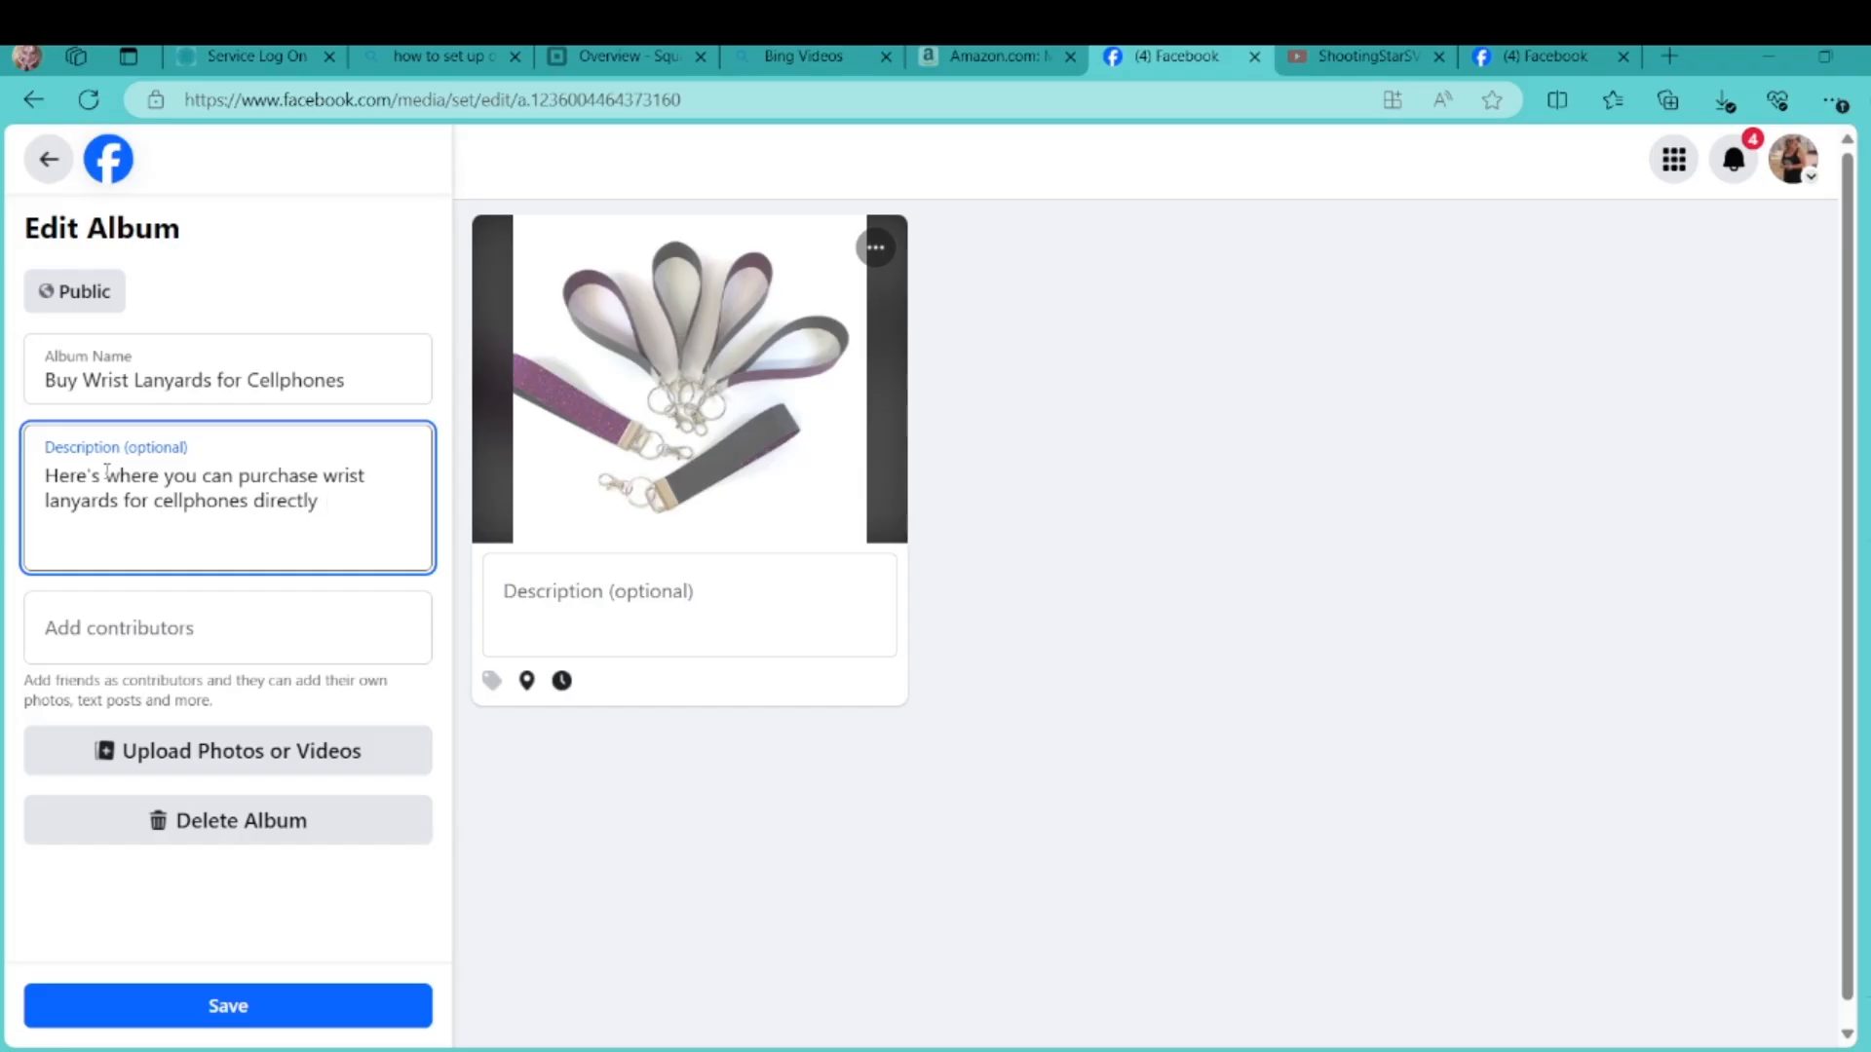
key(BackSpace)
key(BackSpace)
key(BackSpace)
key(BackSpace)
key(BackSpace)
key(BackSpace)
key(BackSpace)
key(BackSpace)
key(BackSpace)
text(safel)
text(y, secu)
text(erly)
key(BackSpace)
key(BackSpace)
key(BackSpace)
key(BackSpace)
key(BackSpace)
key(BackSpace)
text(curly and )
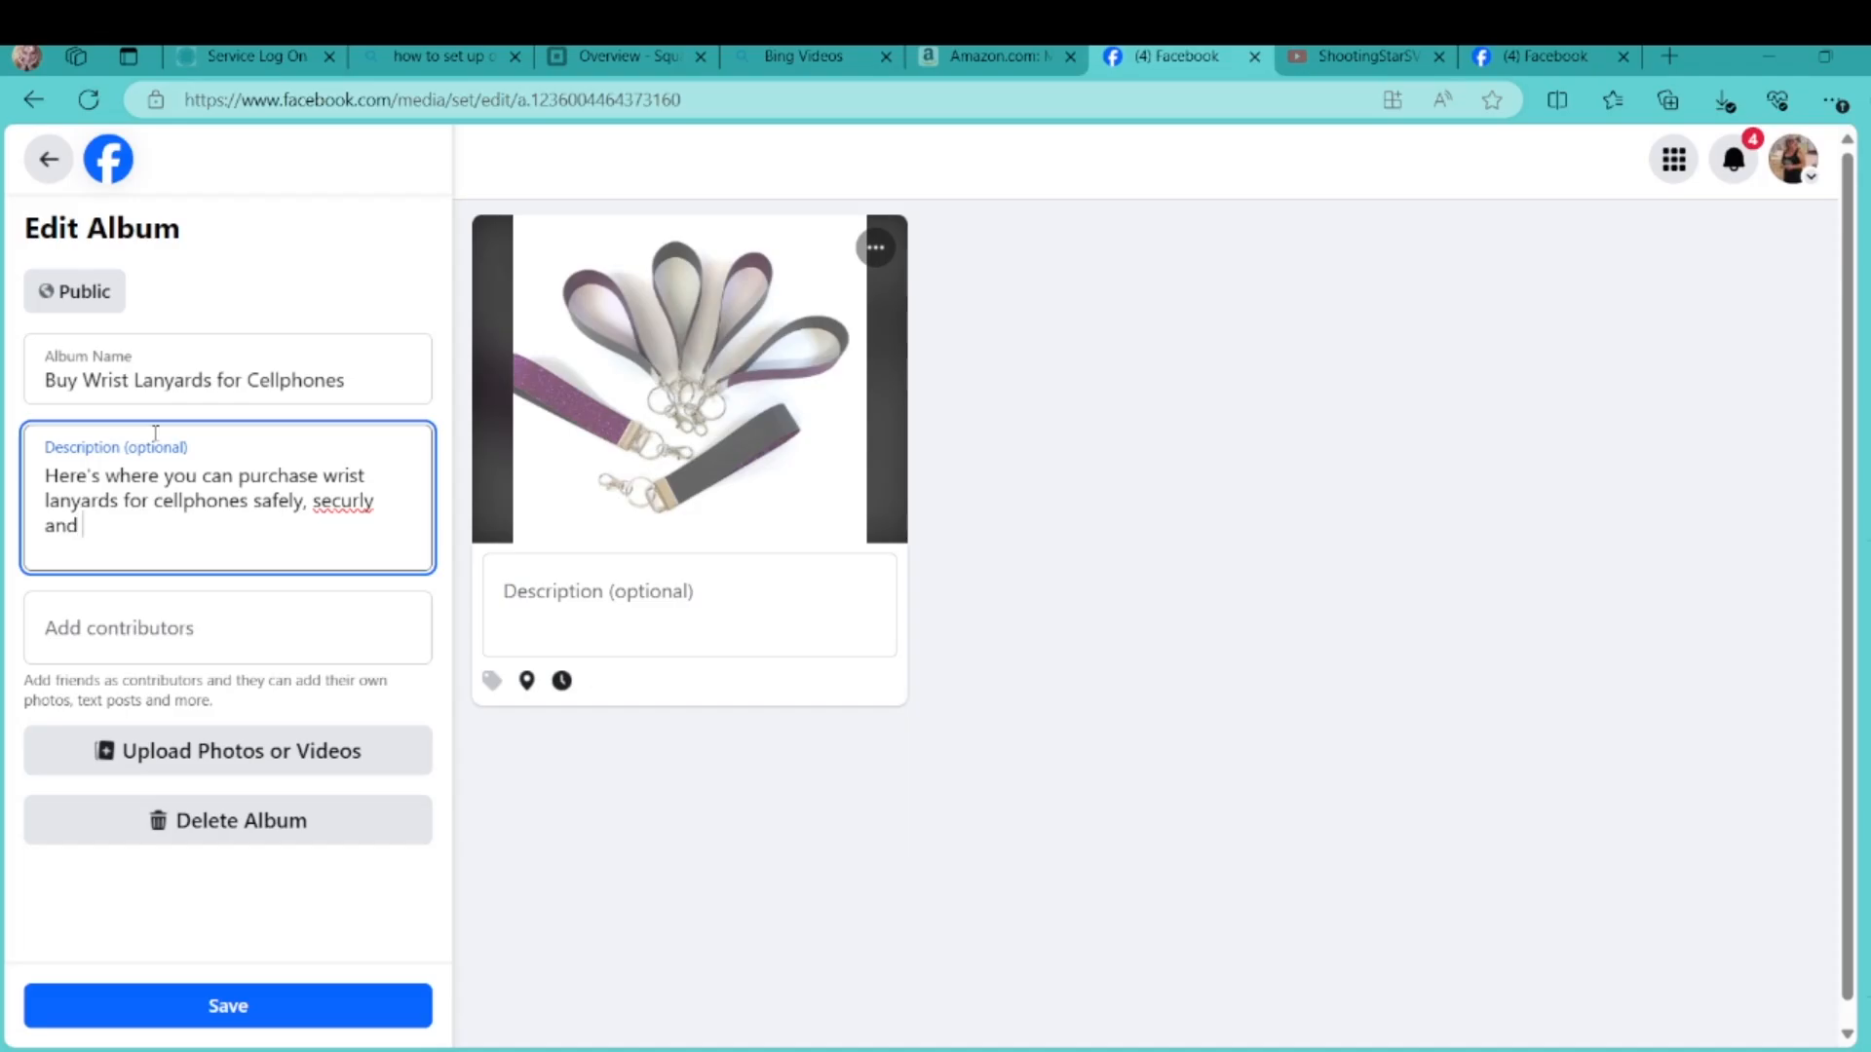
text(directly!)
Correct the misspelled word in the album description to "securely" and save the album
click(333, 509)
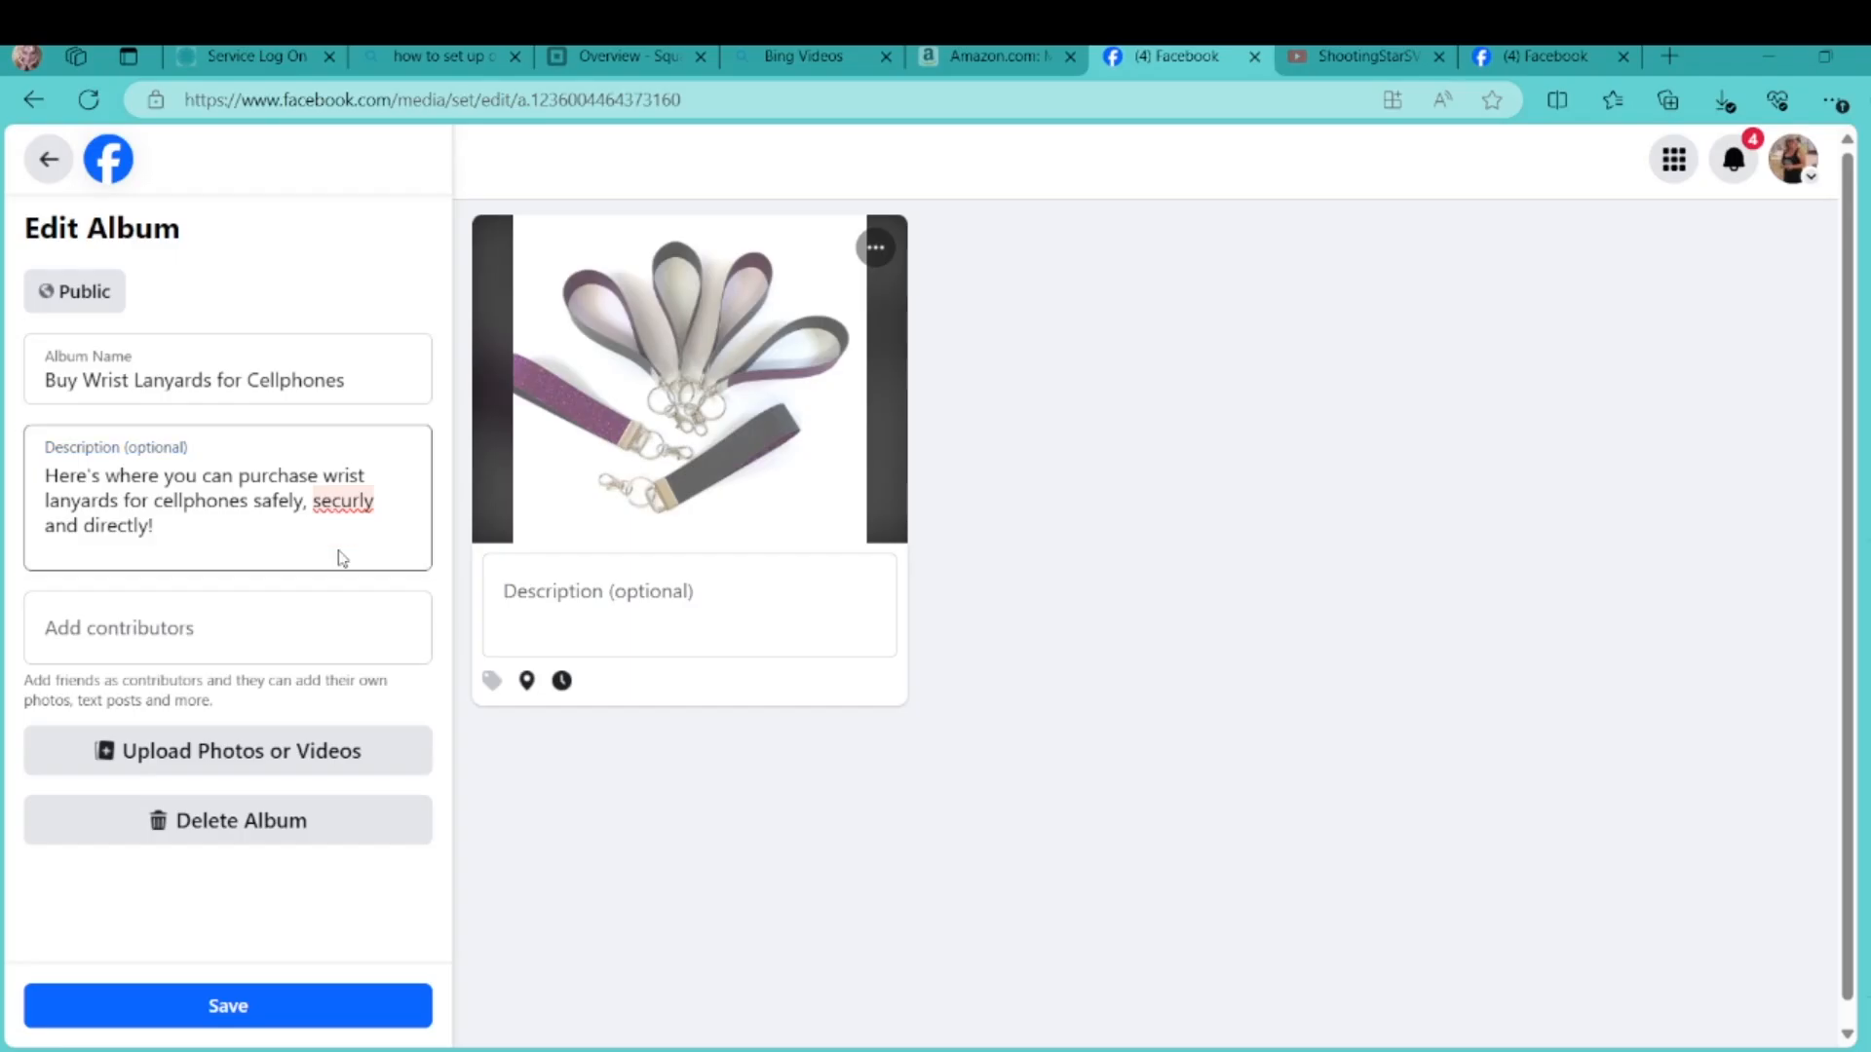
click(361, 601)
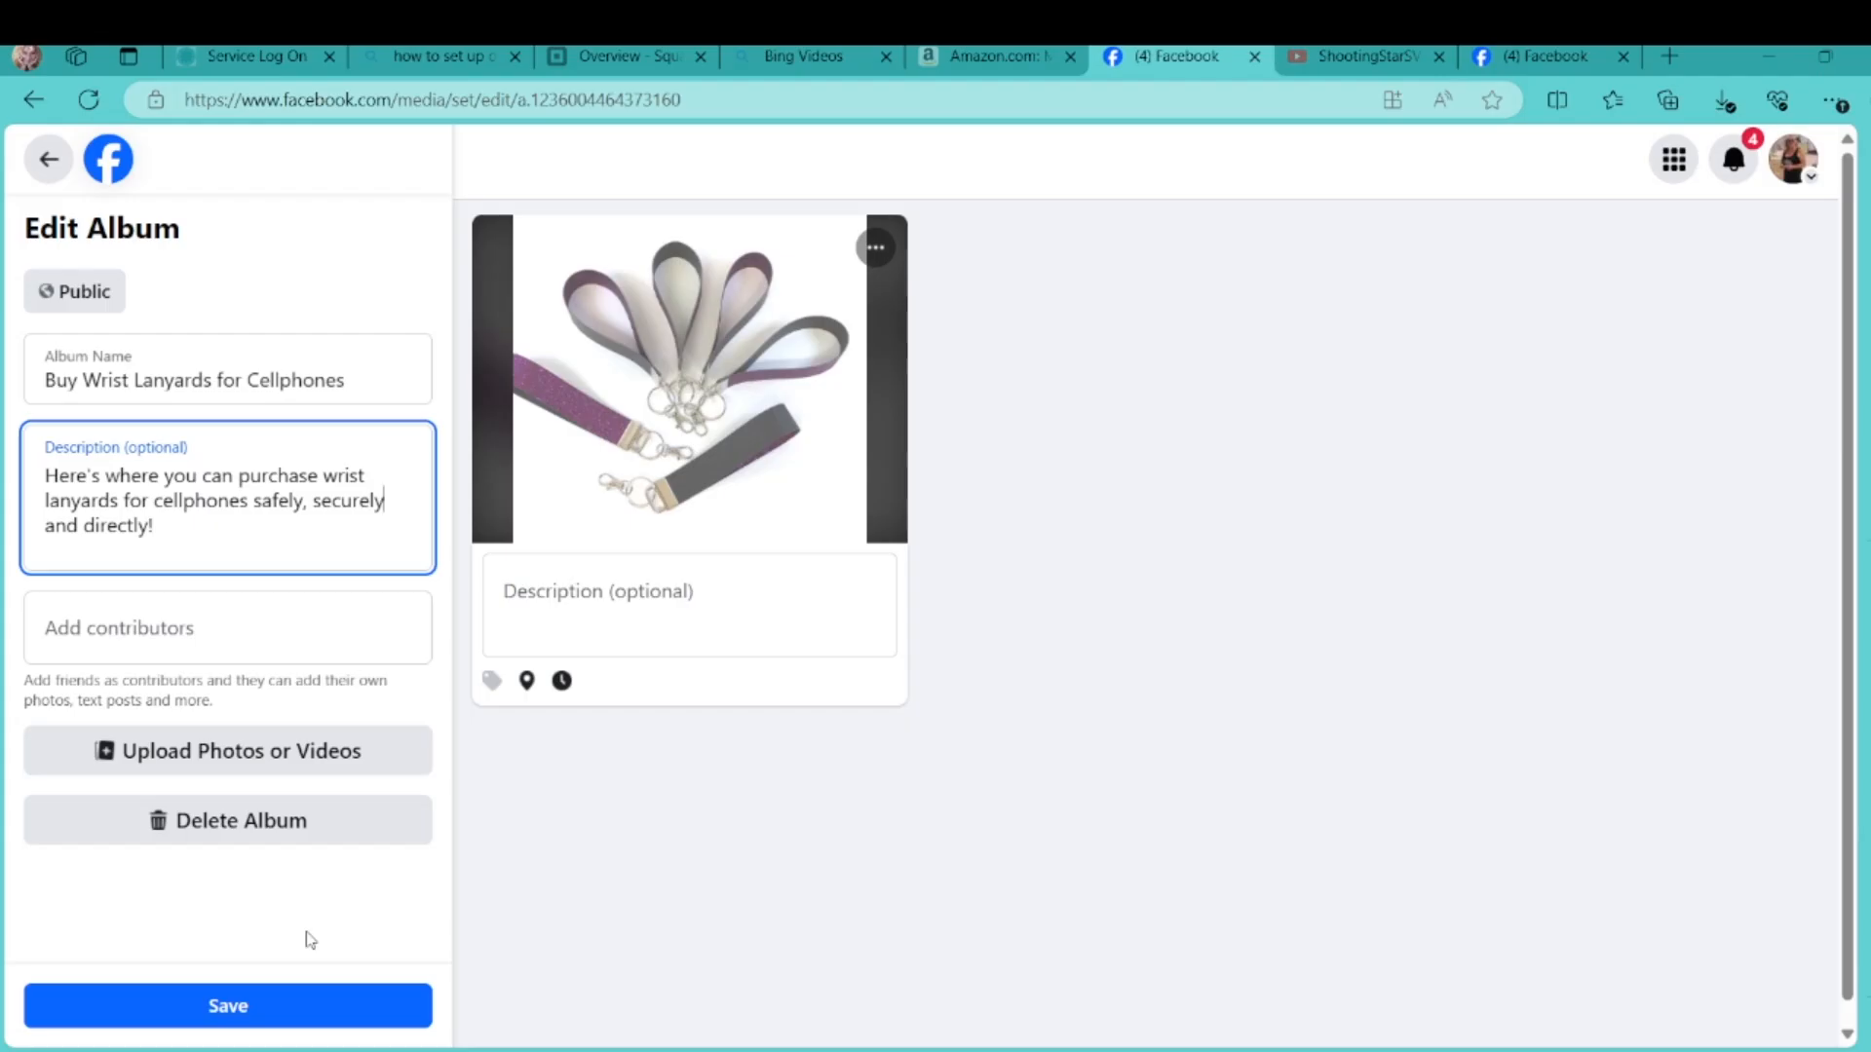
click(232, 1010)
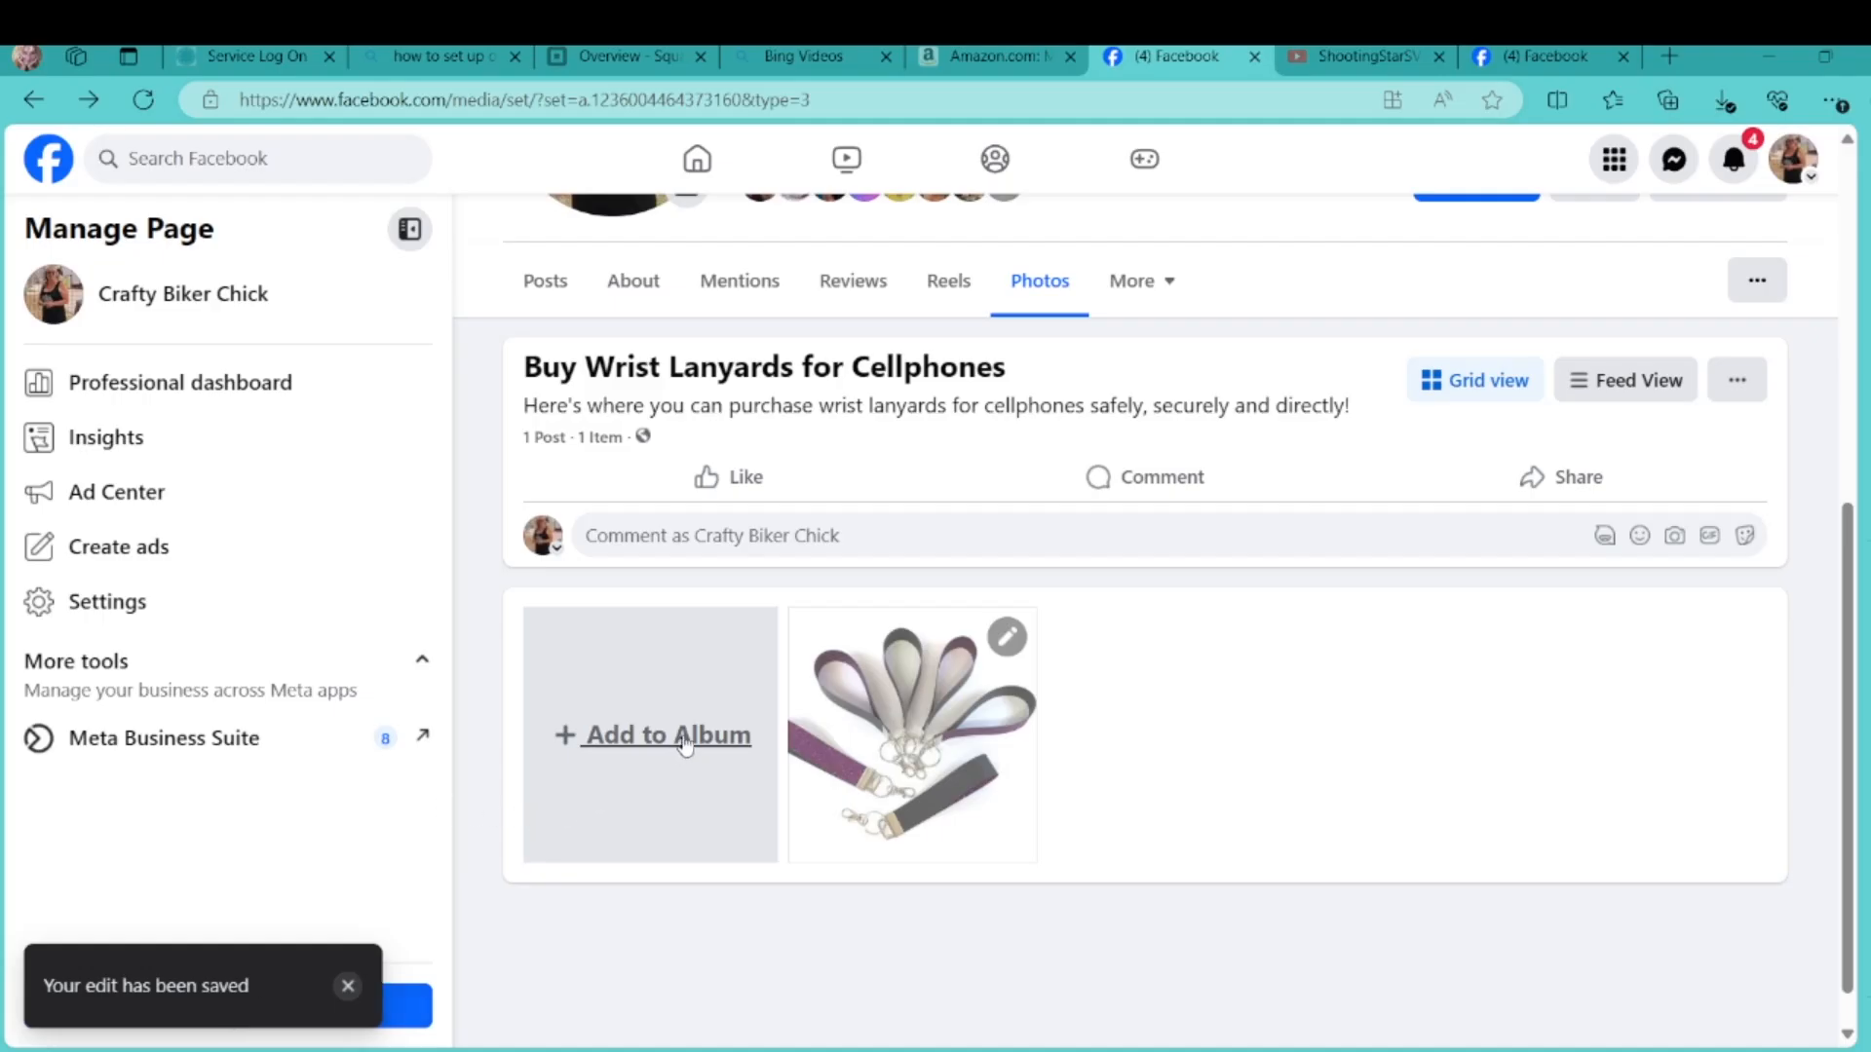
Add the picture of the patriotic stars-and-stripes lanyards to the wrist lanyard album
click(685, 743)
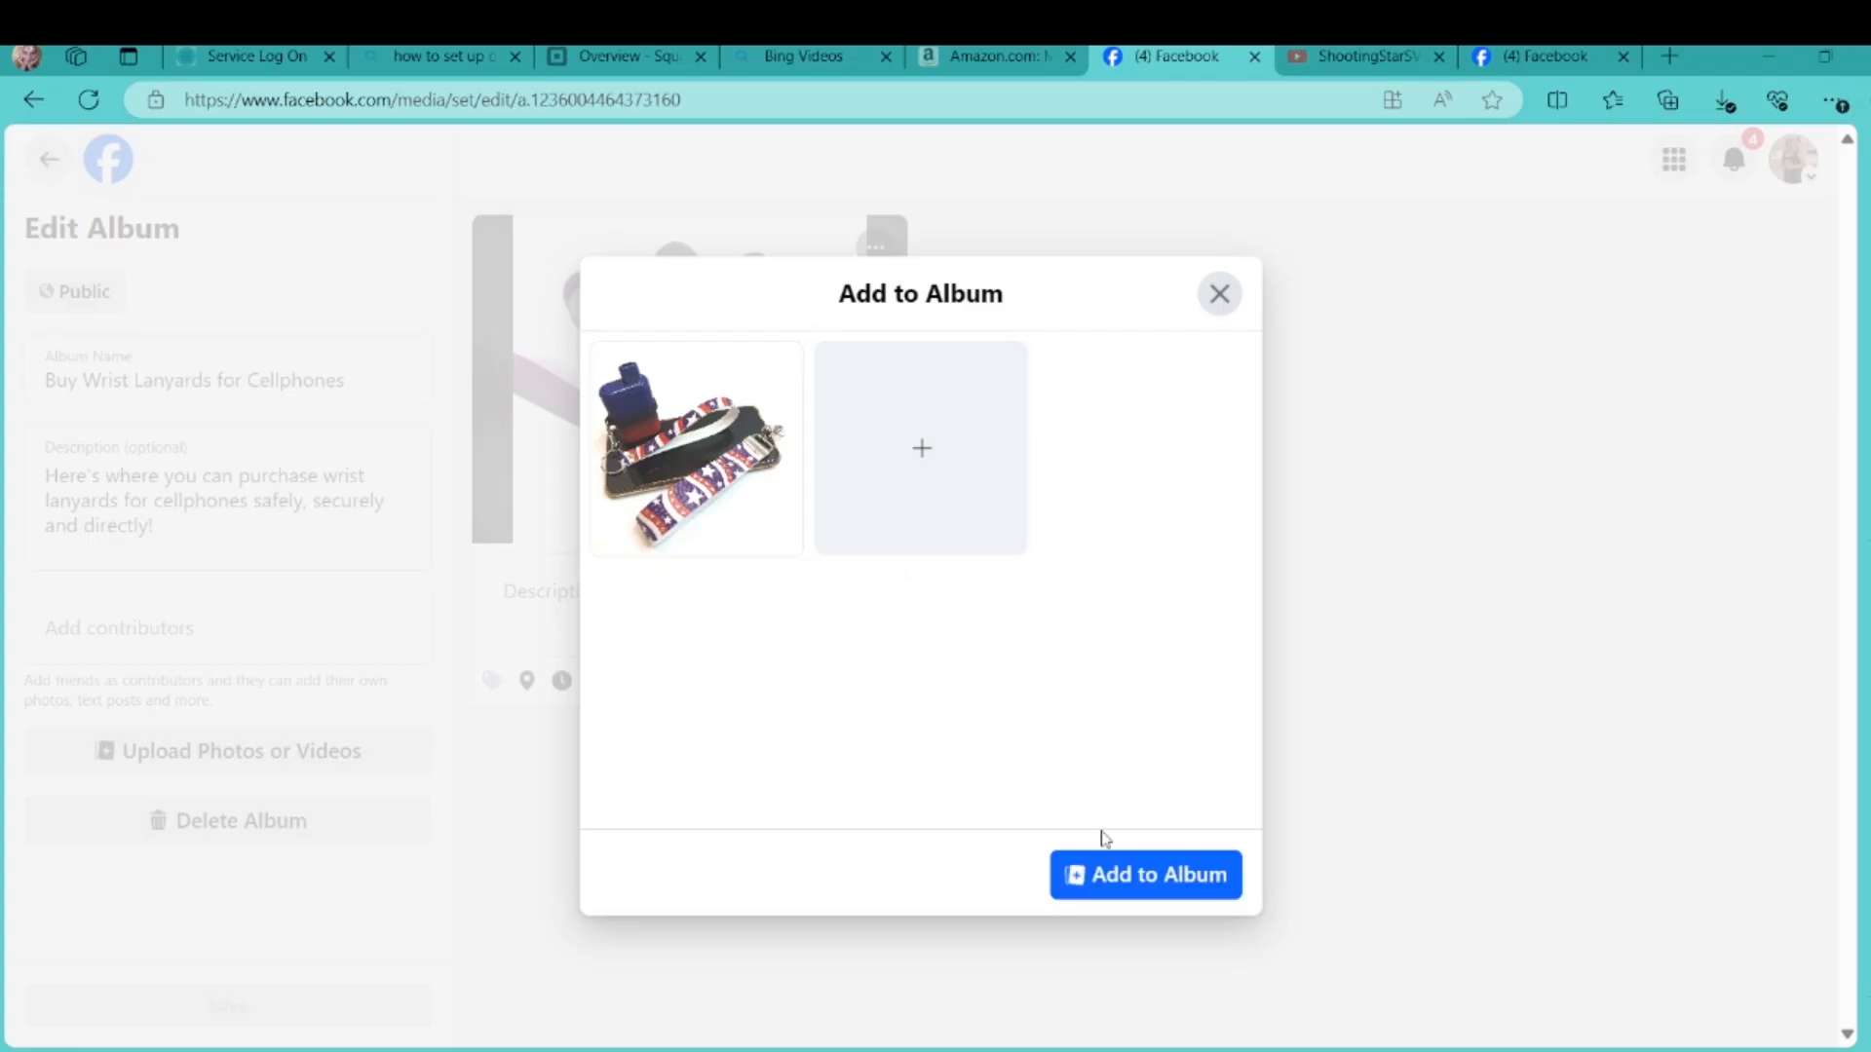
click(1148, 875)
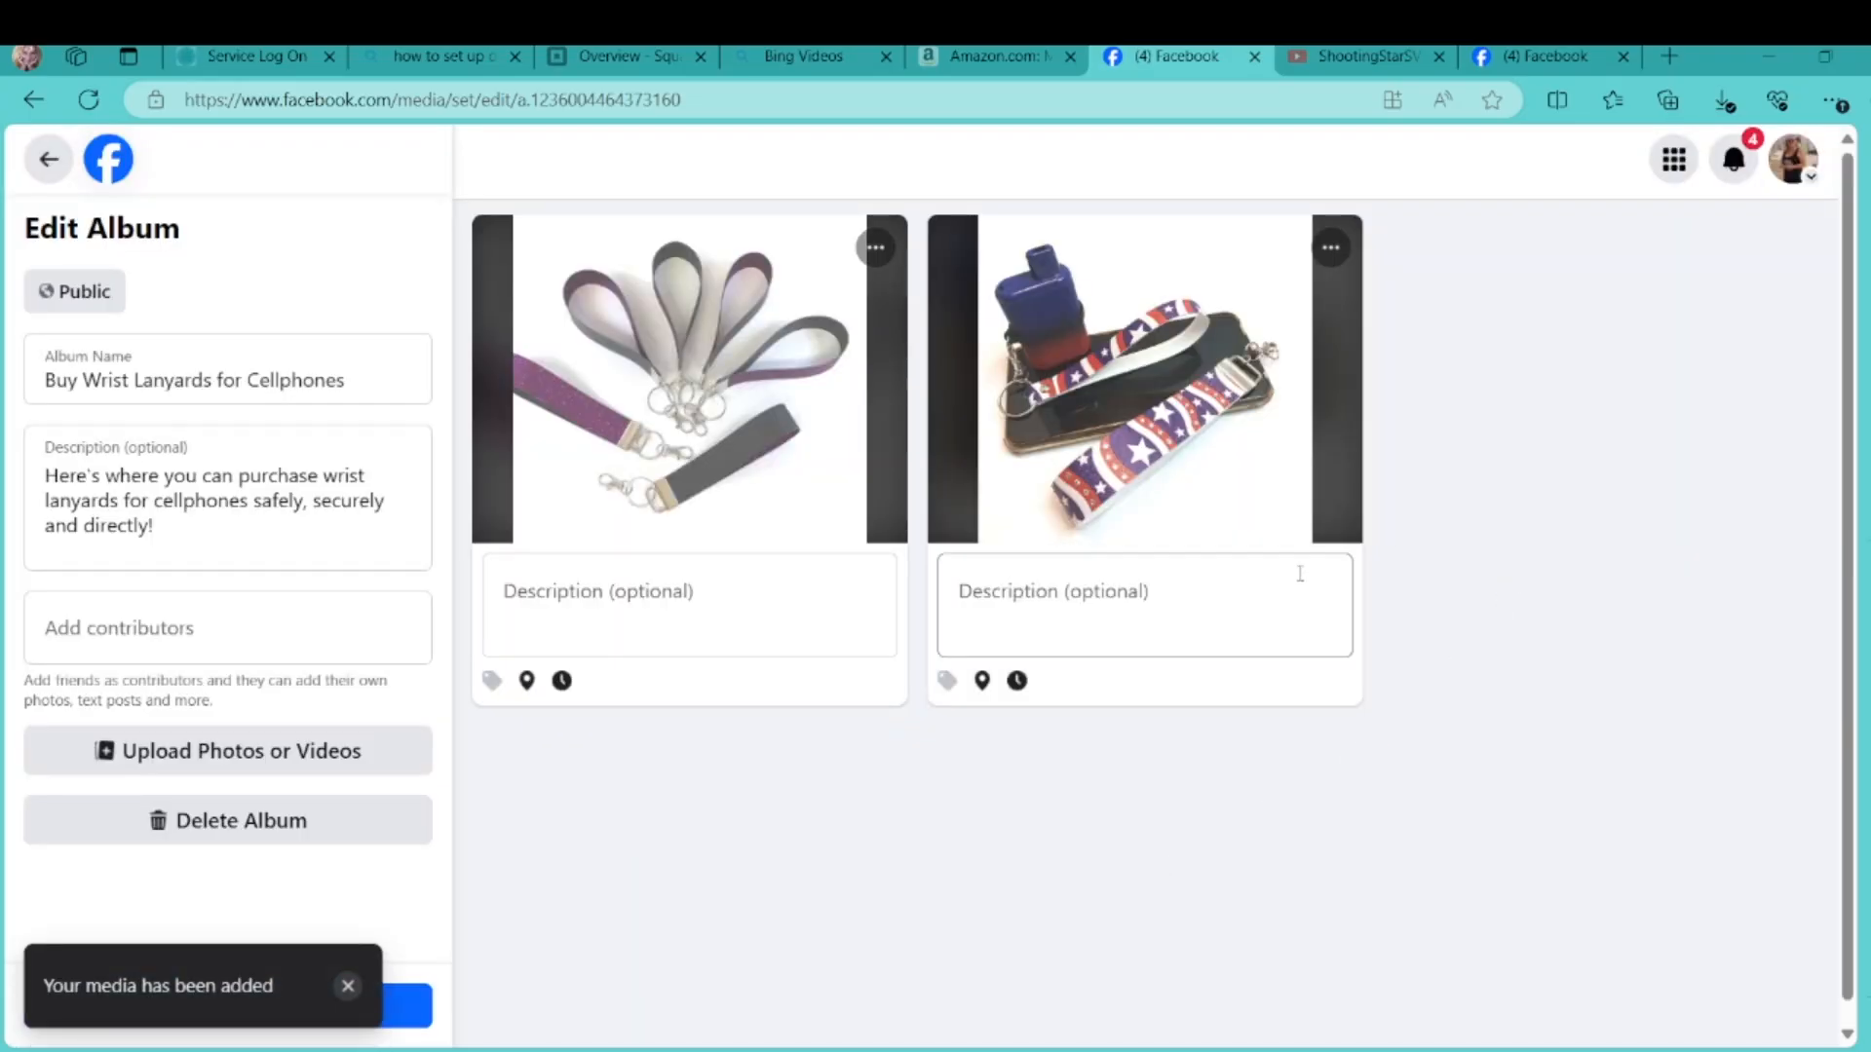
Describe the patriotic lanyard picture as "Check out these cool wrist lanyards for 4th of July Fashionm or anytime you'd kike to celebrate your Patriotism"
click(1118, 592)
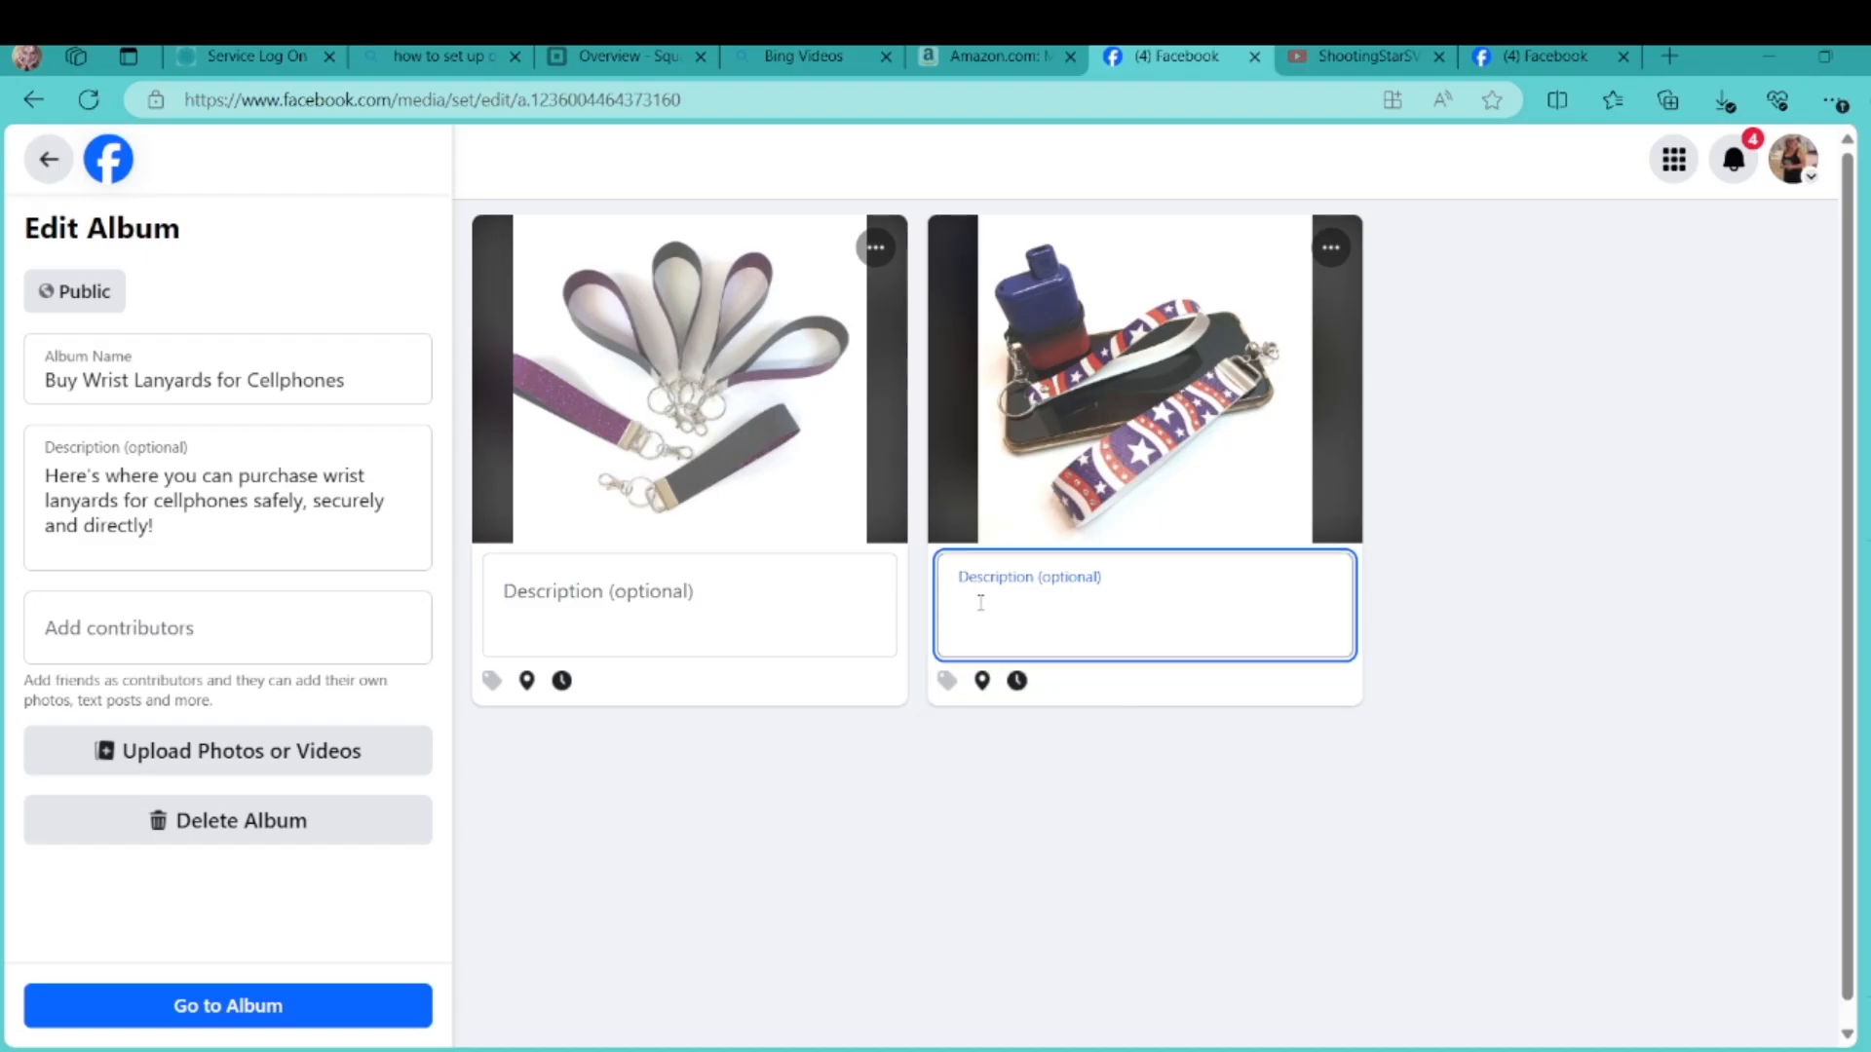
text(Check out the)
key(BackSpace)
text(ese cool wrist)
key(BackSpace)
key(BackSpace)
key(BackSpace)
key(BackSpace)
key(BackSpace)
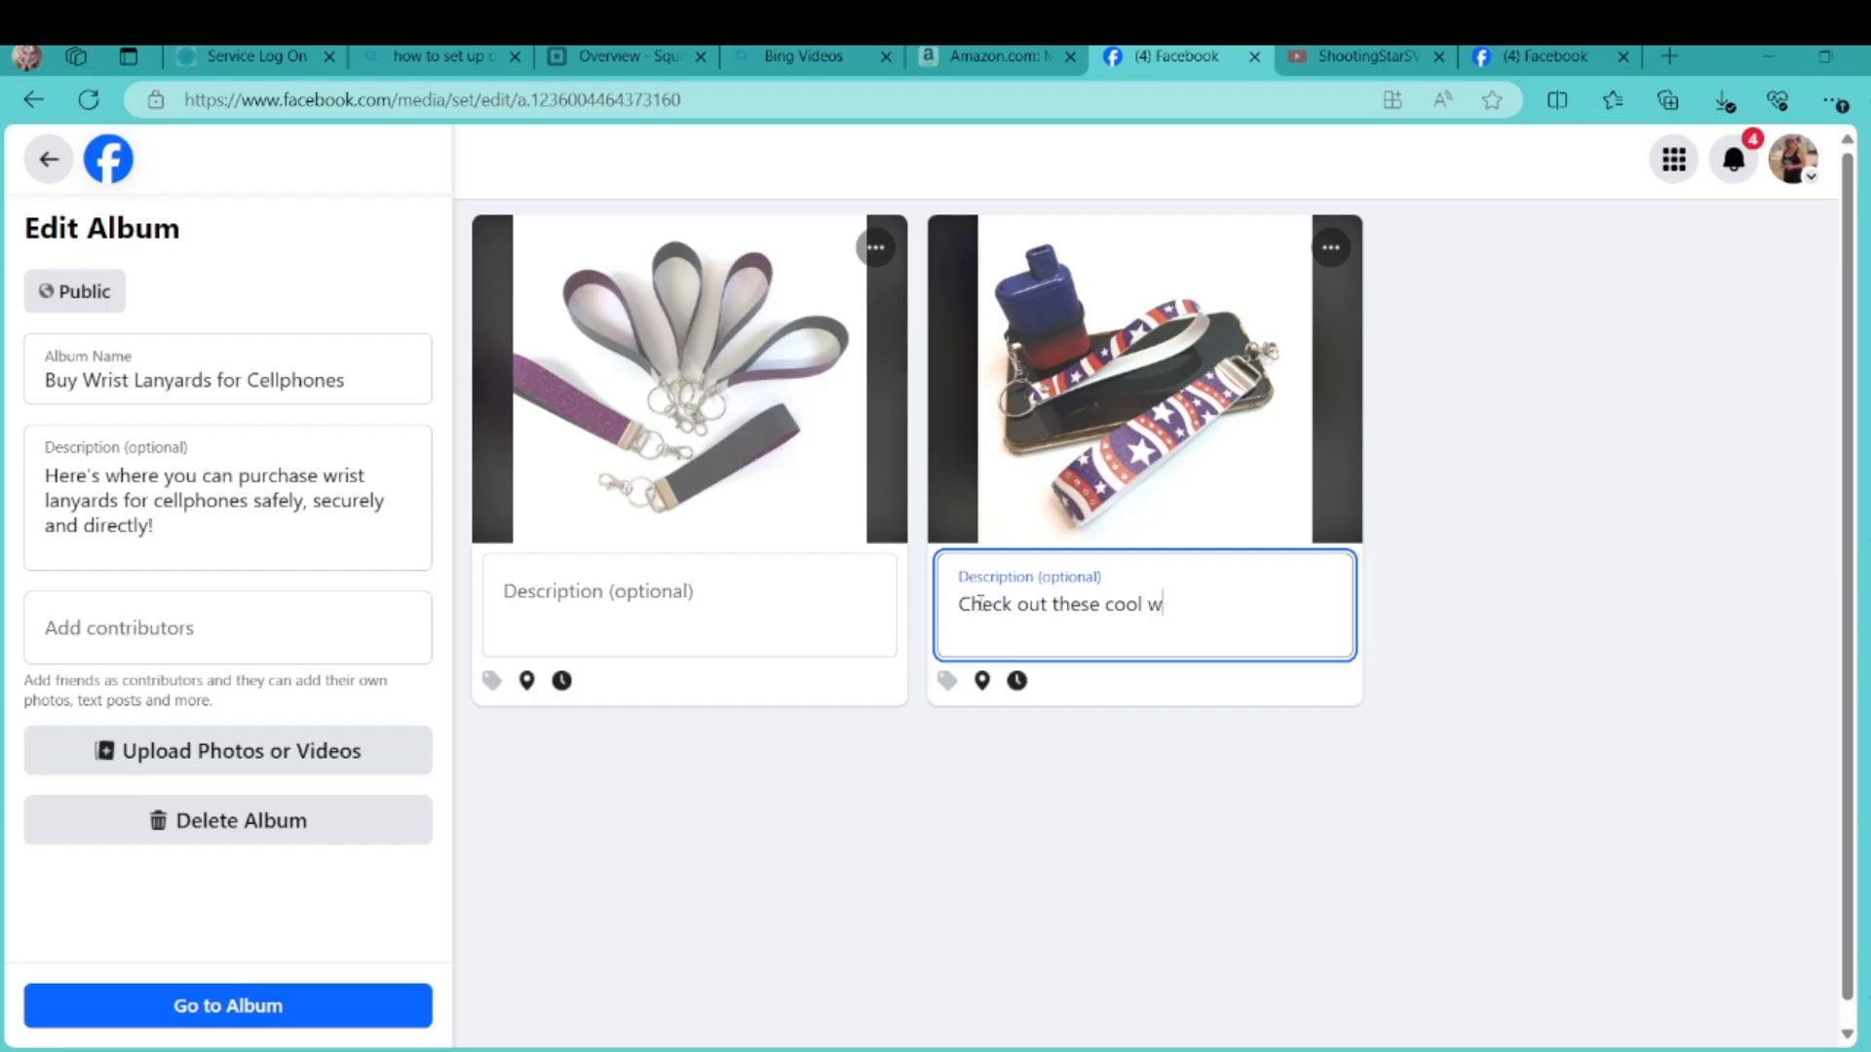
text(wrist lanyards)
text(for 4th of )
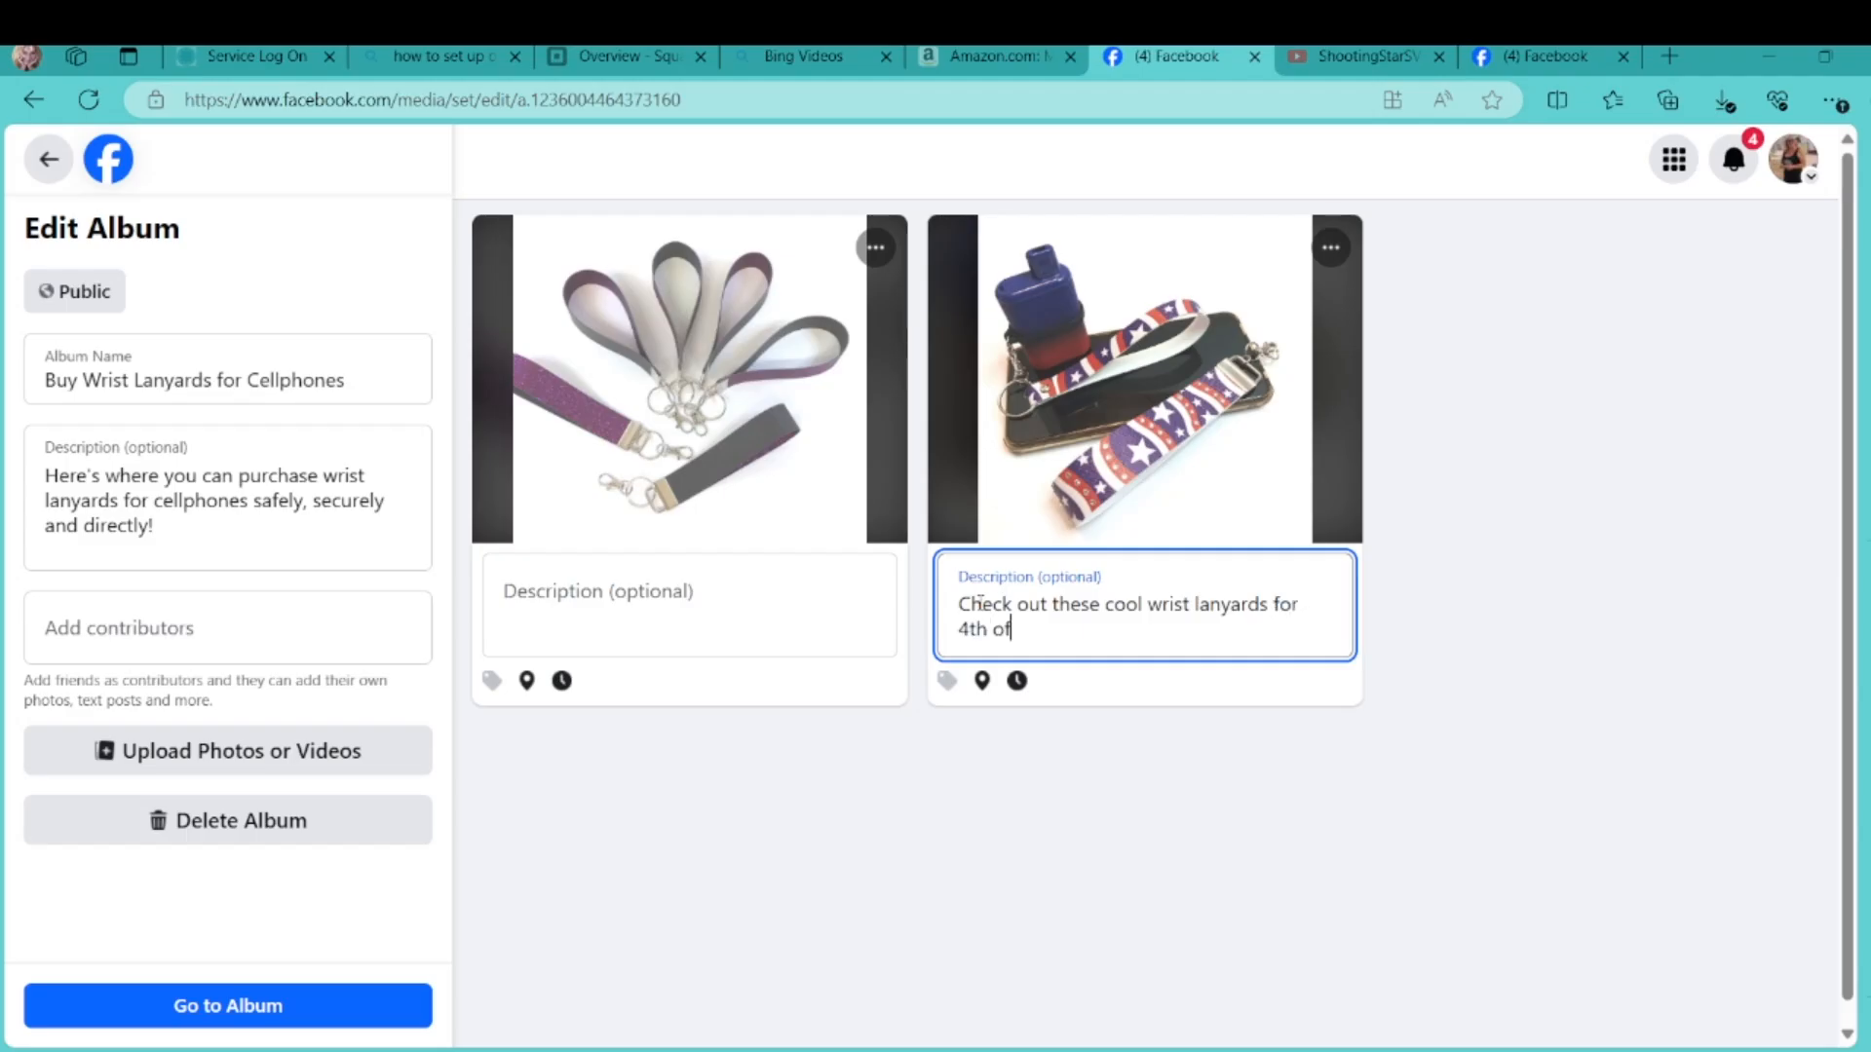
text(July Fashion)
text(m or anytime)
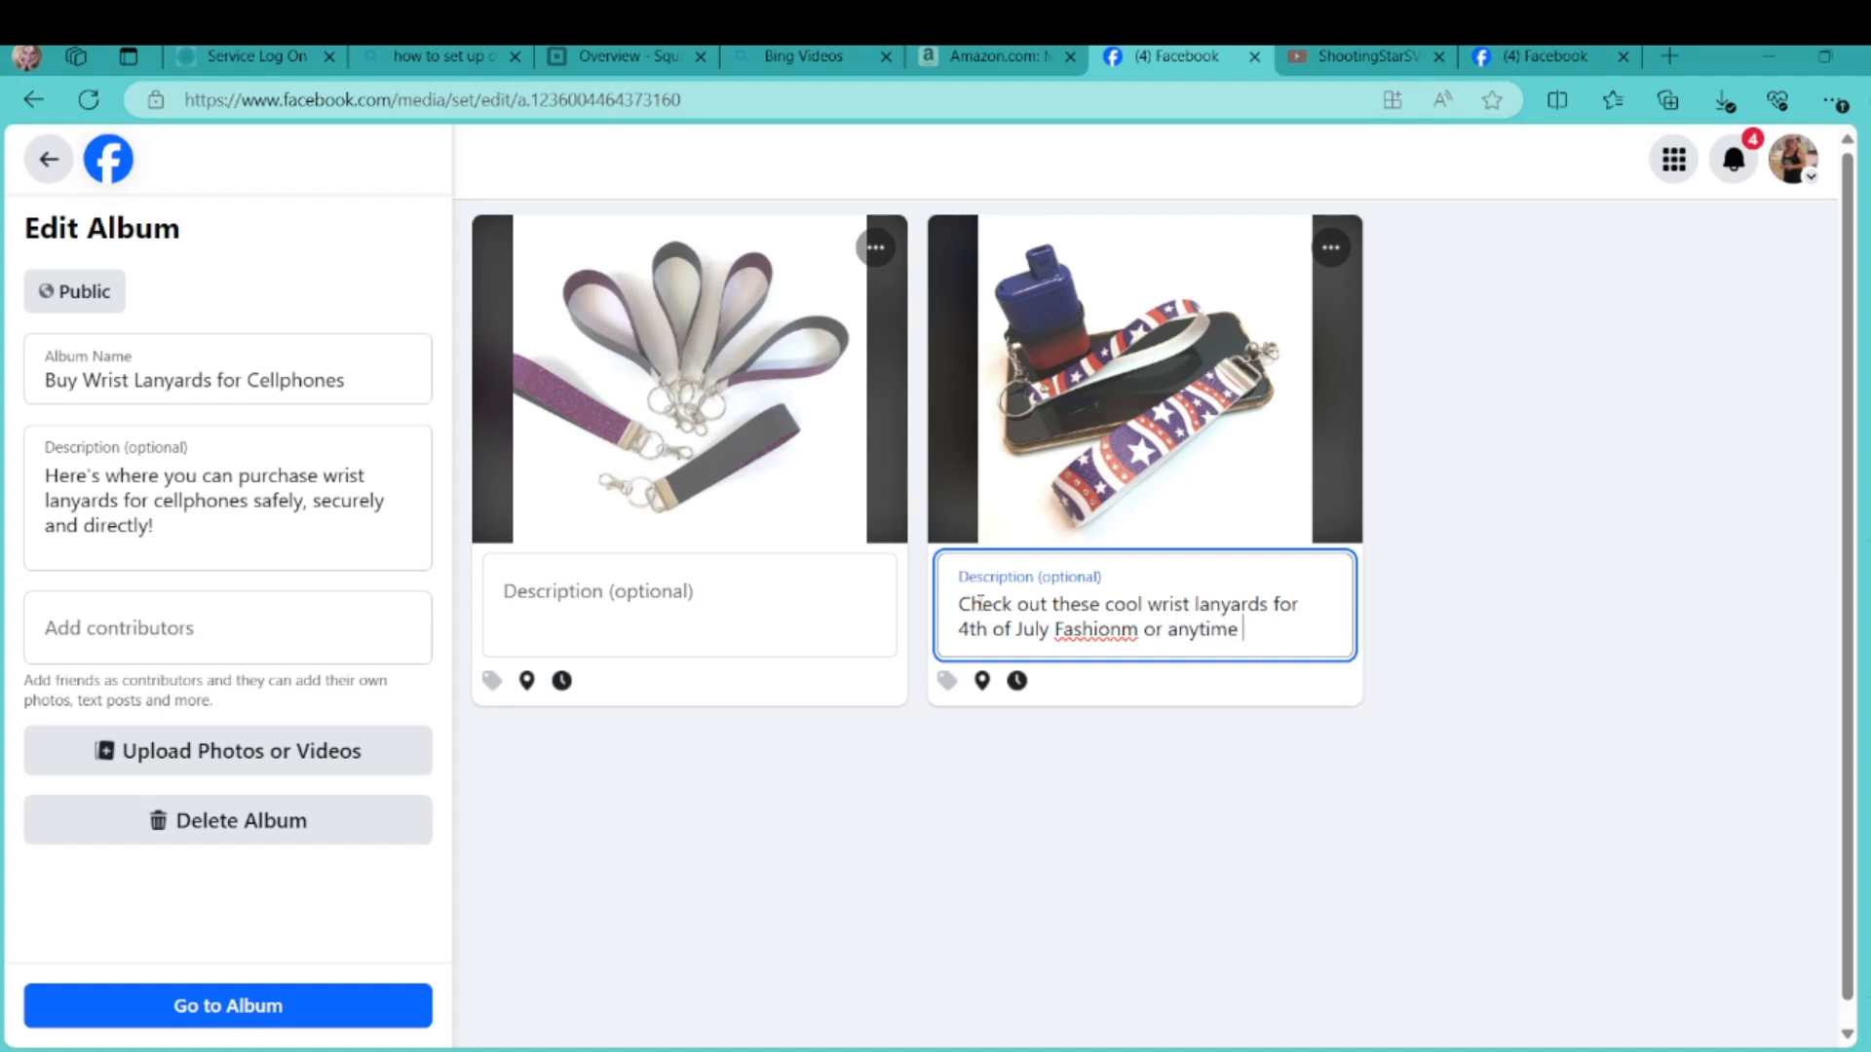
text( you'd kike to cele)
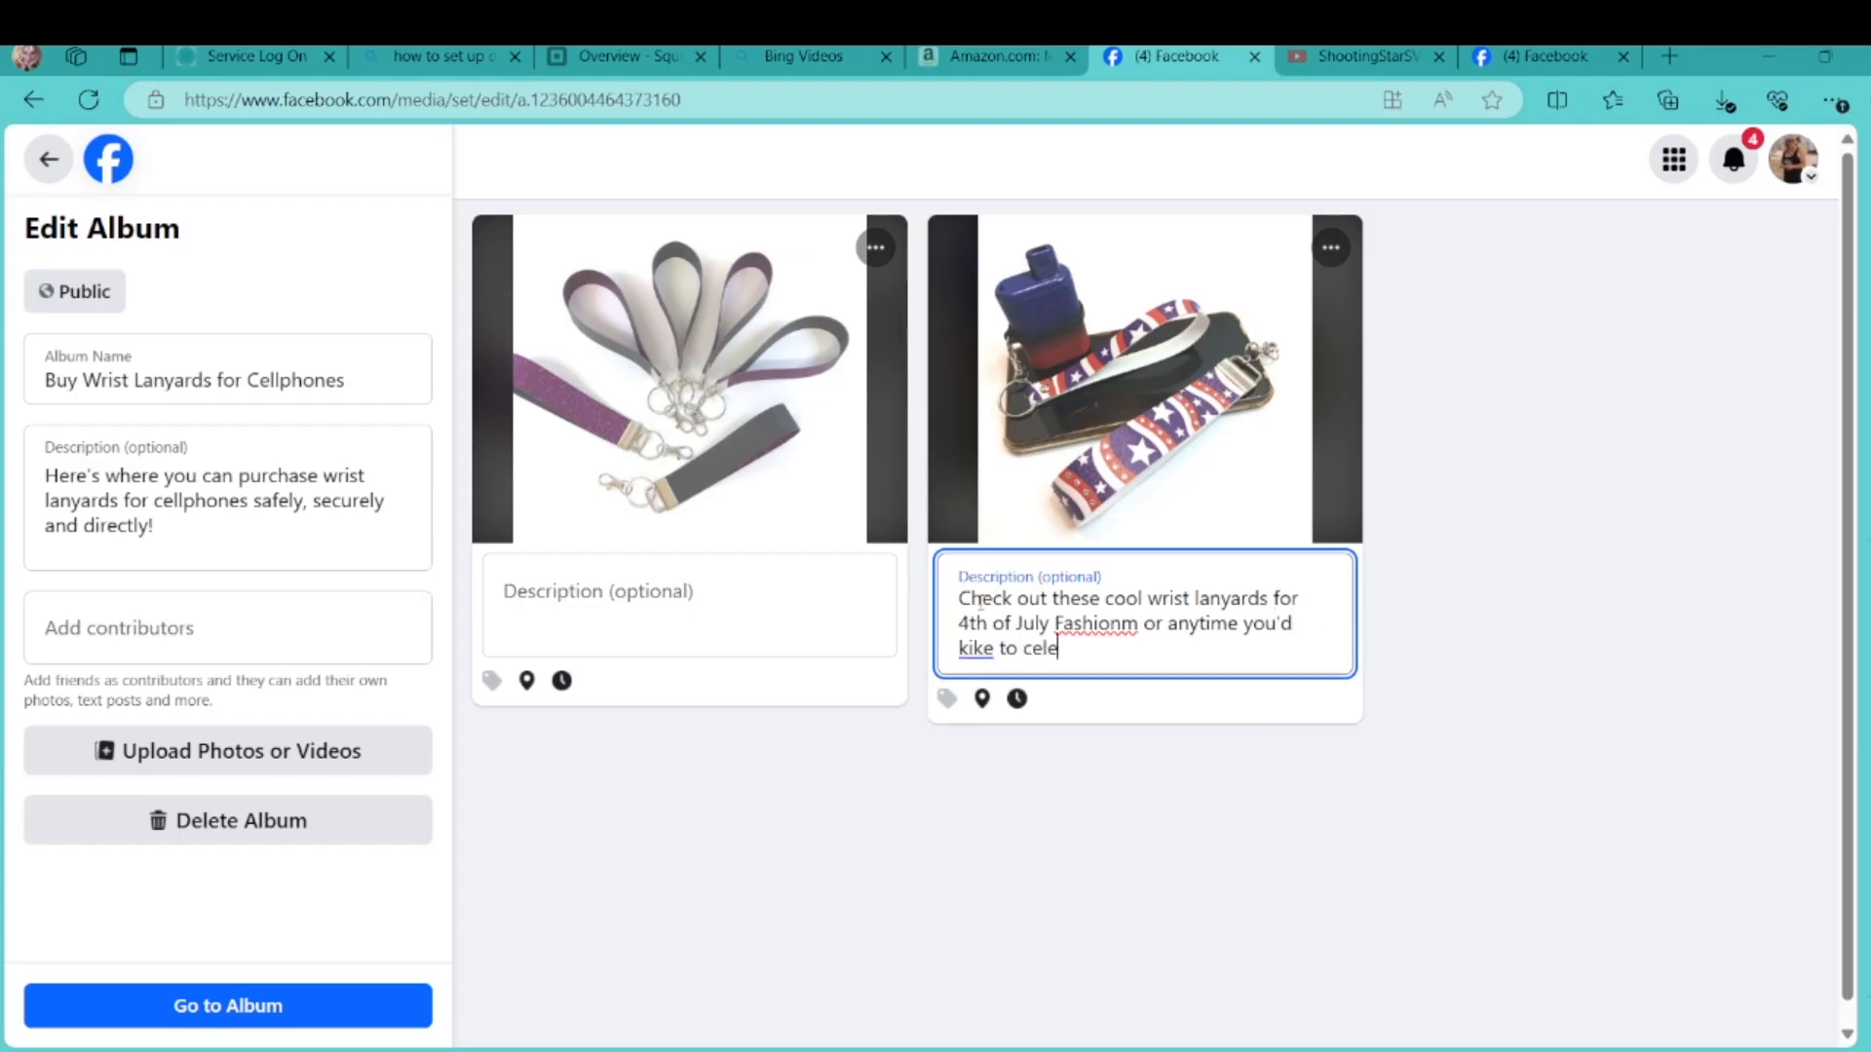
text(brate your Patriotism)
Correct the picture description's misspellings to "Fashion" and "like" and end it with an exclamation mark
click(1098, 624)
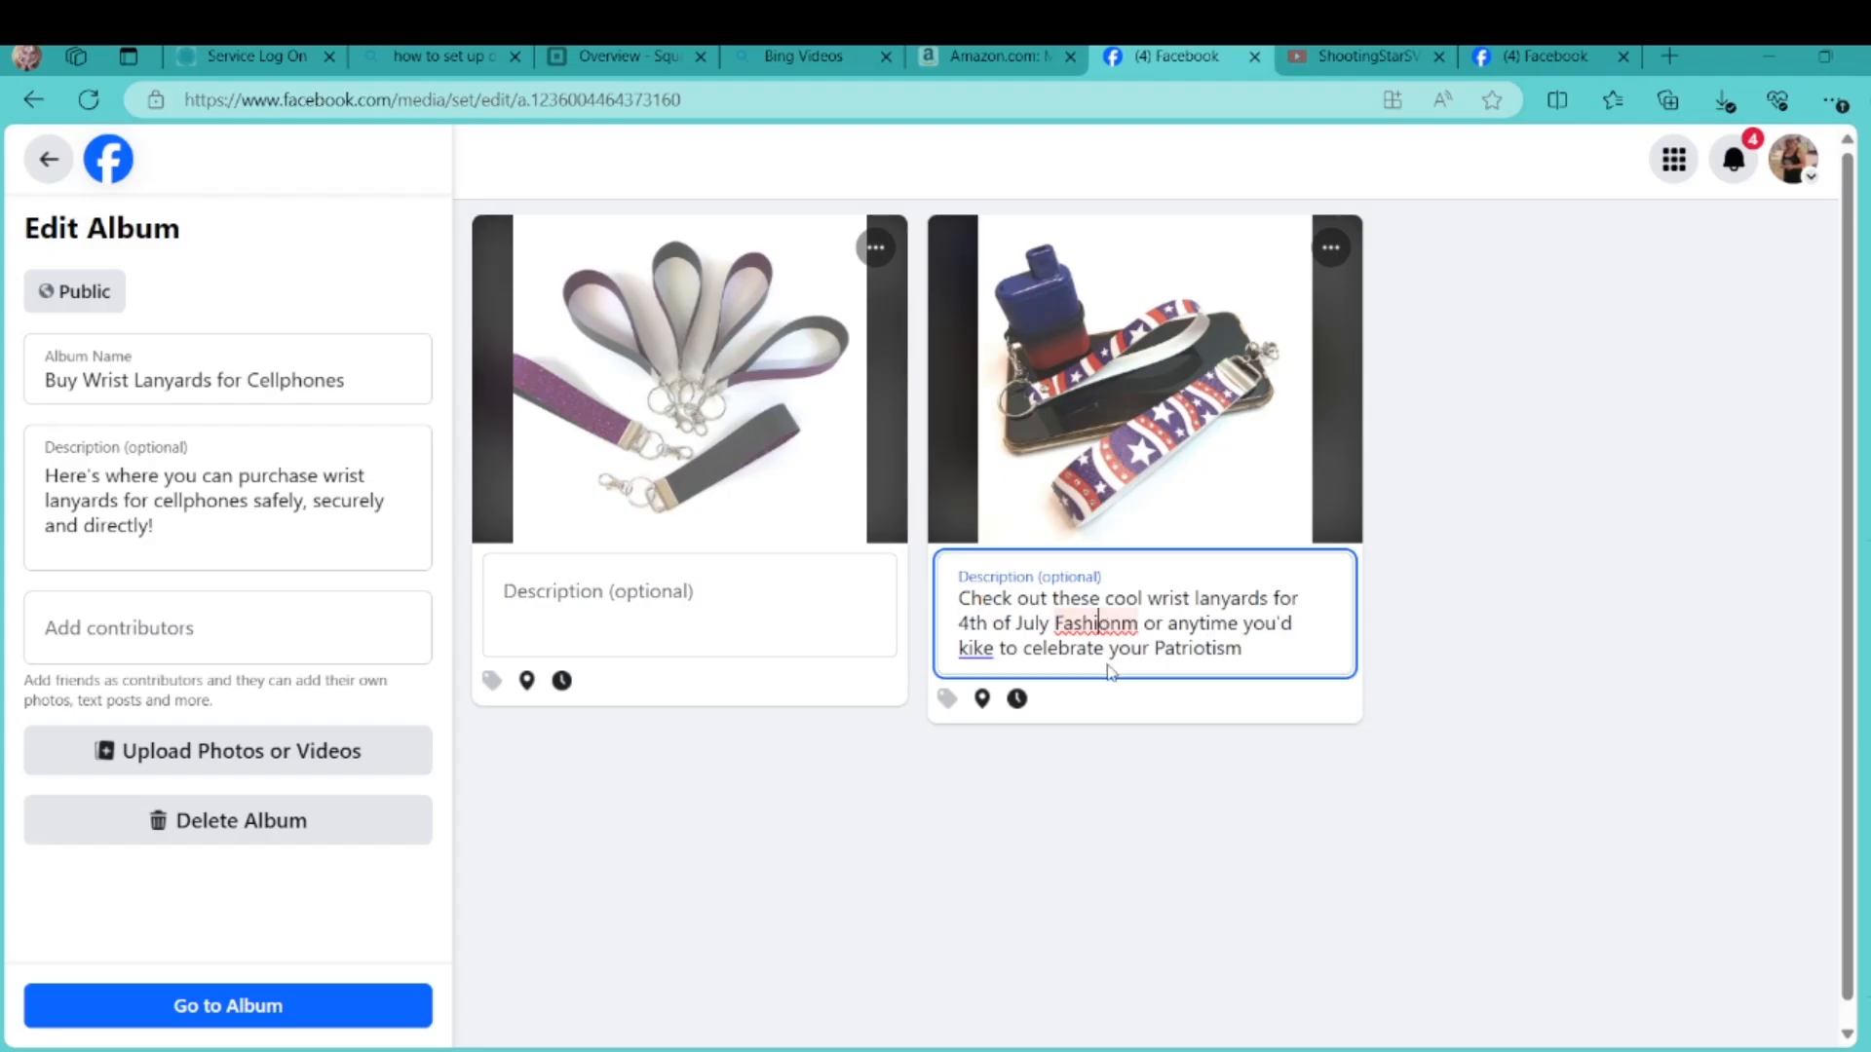
click(1114, 724)
click(1303, 624)
click(1313, 727)
click(1207, 648)
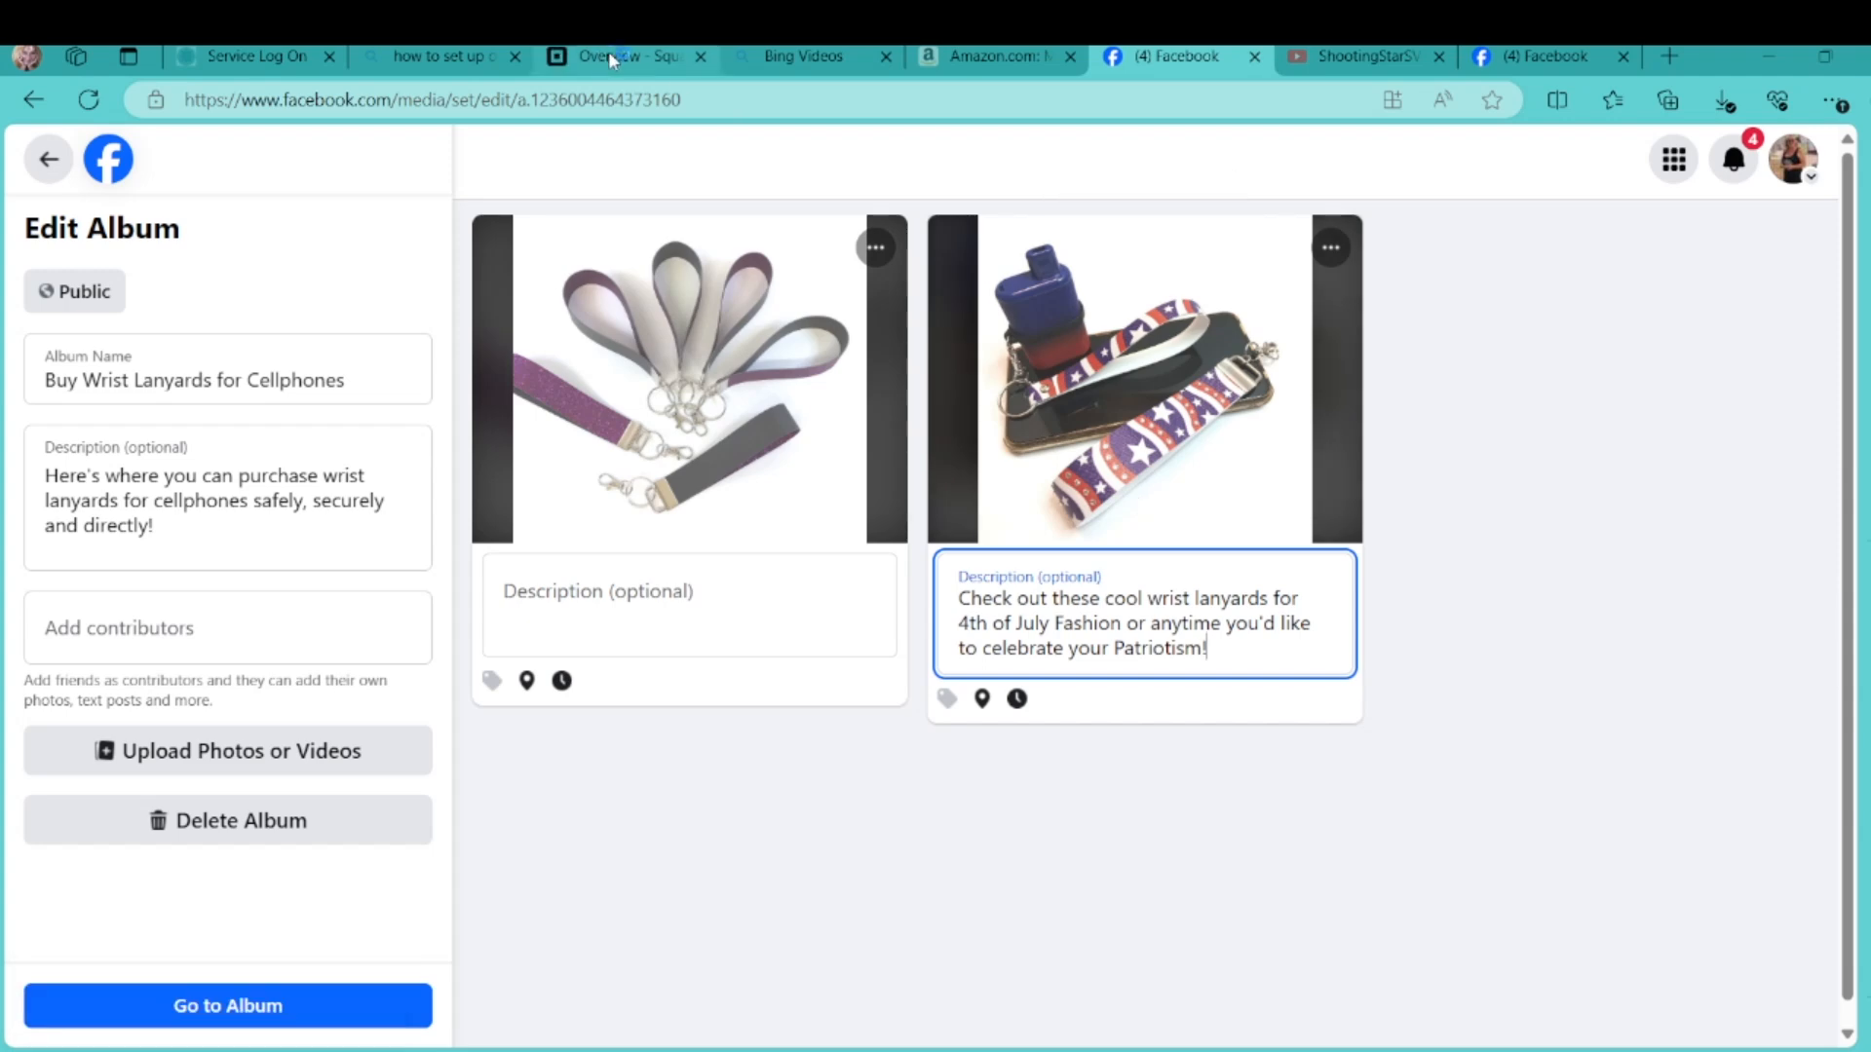
Load yankeebabeapparel.com in the browser tab with the OBS search, go to its online shop and open the Accessories category
click(481, 56)
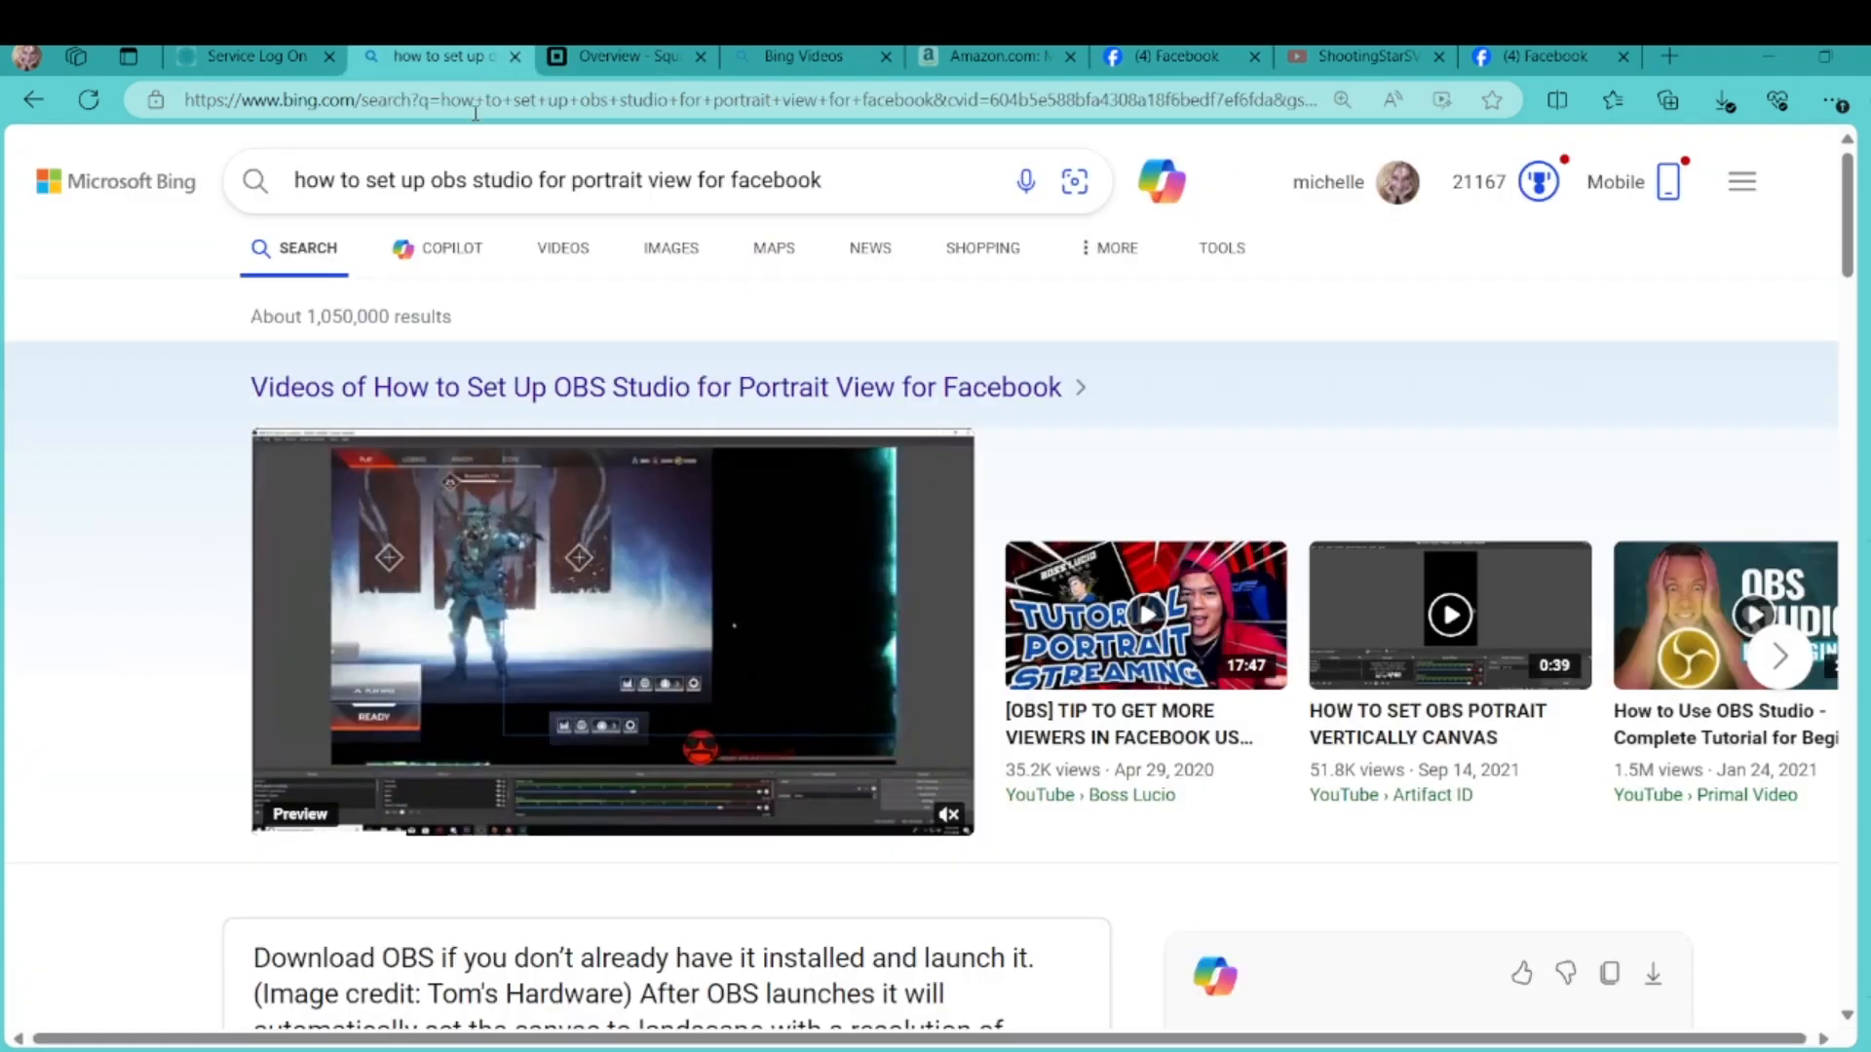
click(482, 102)
text(yankee)
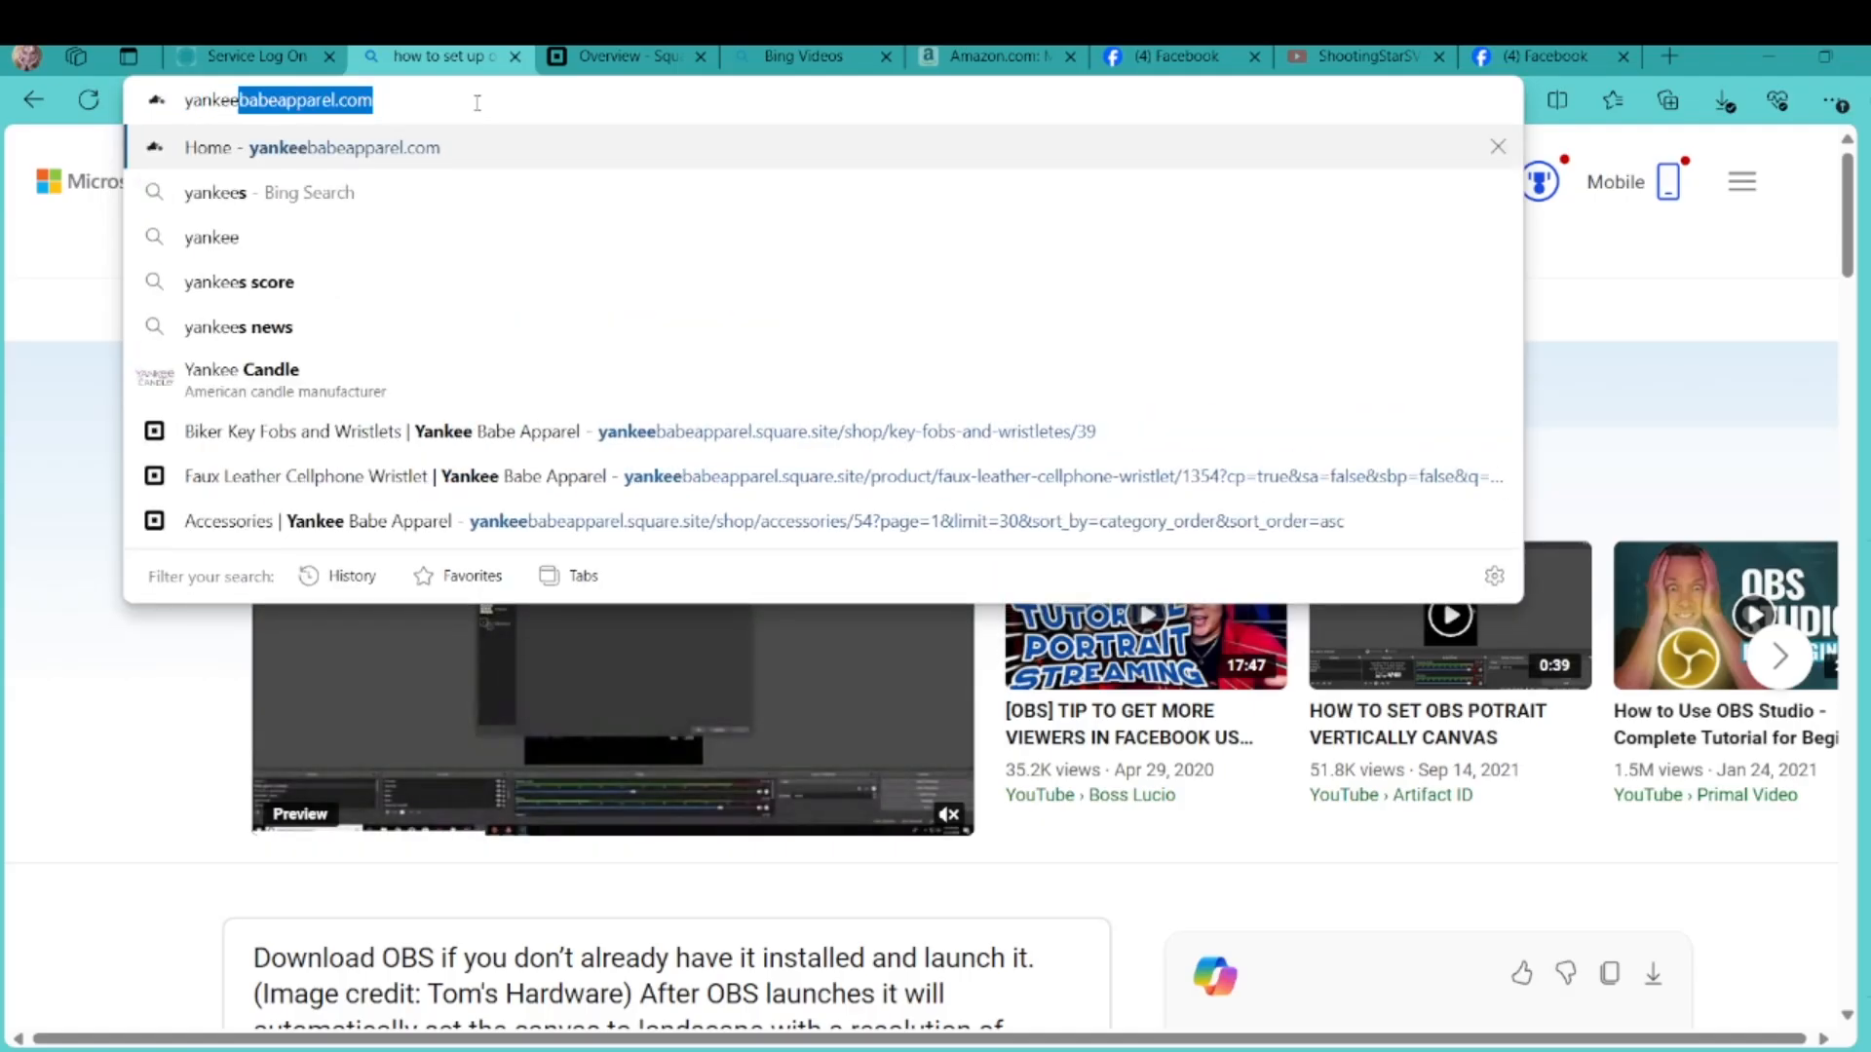
key(Return)
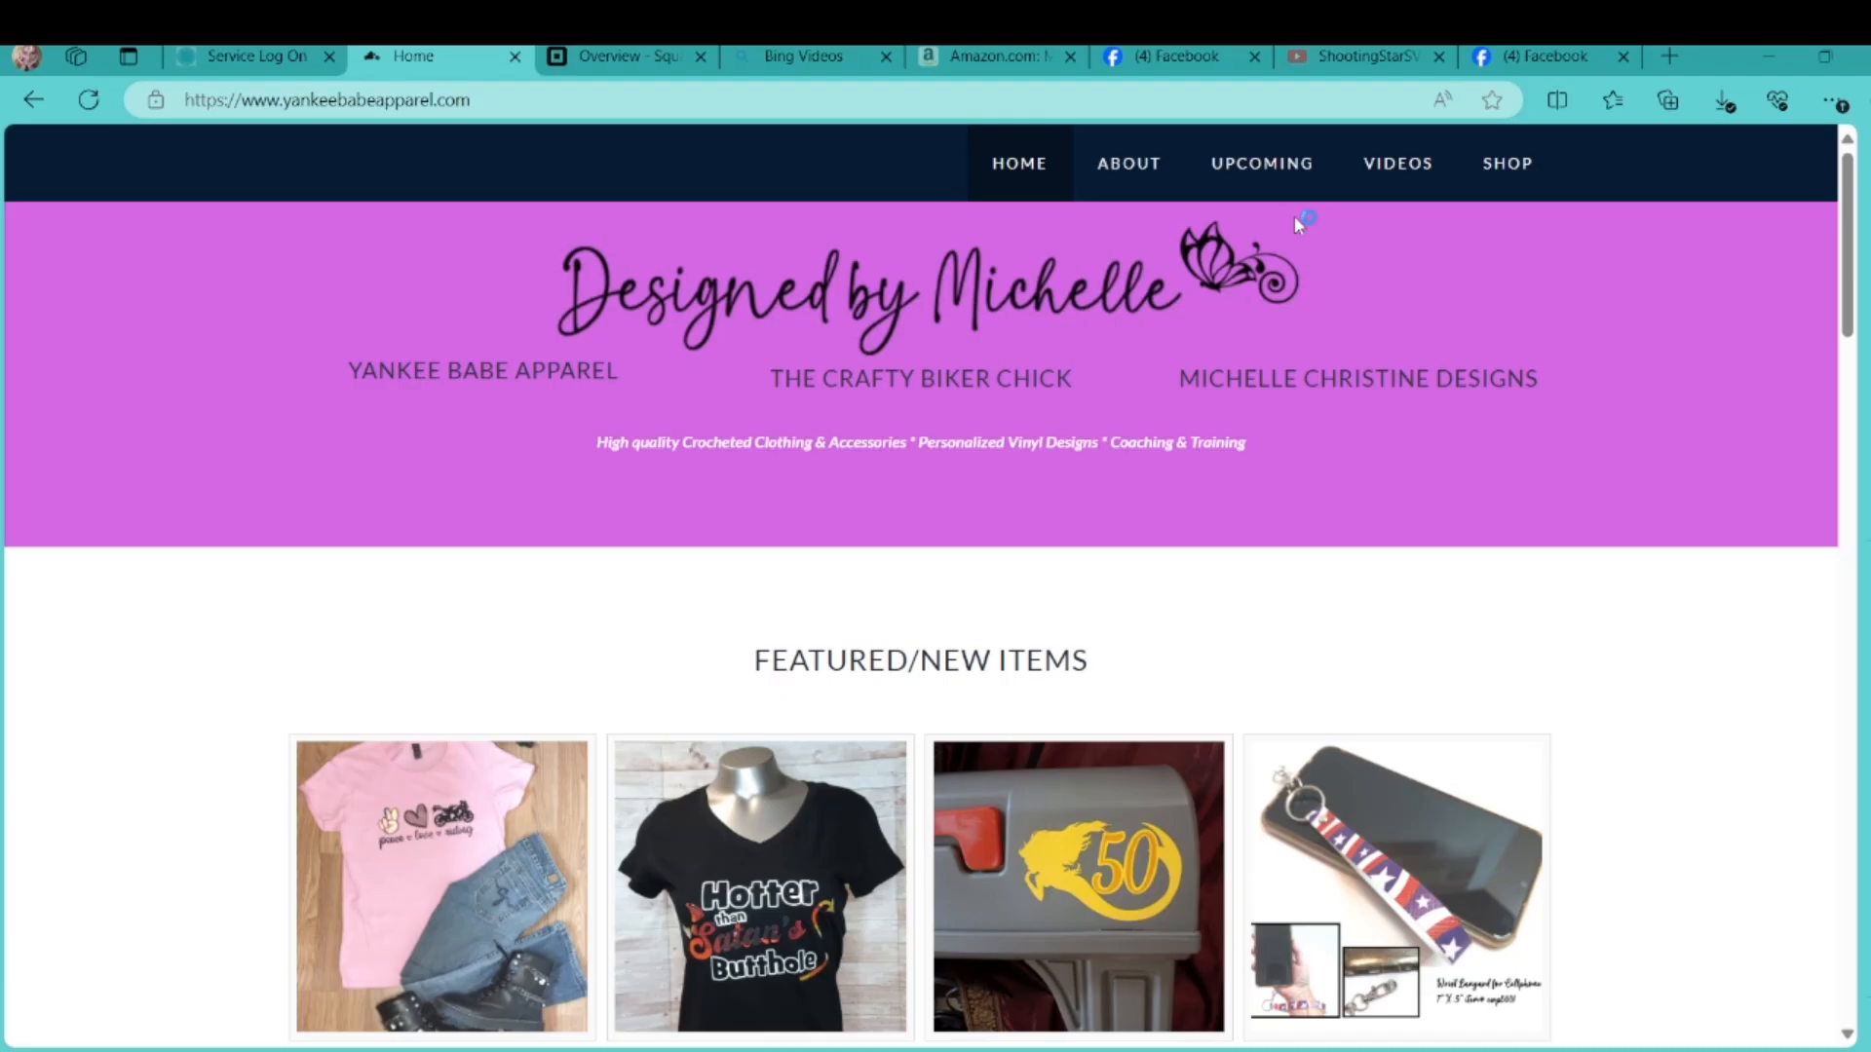
click(1506, 166)
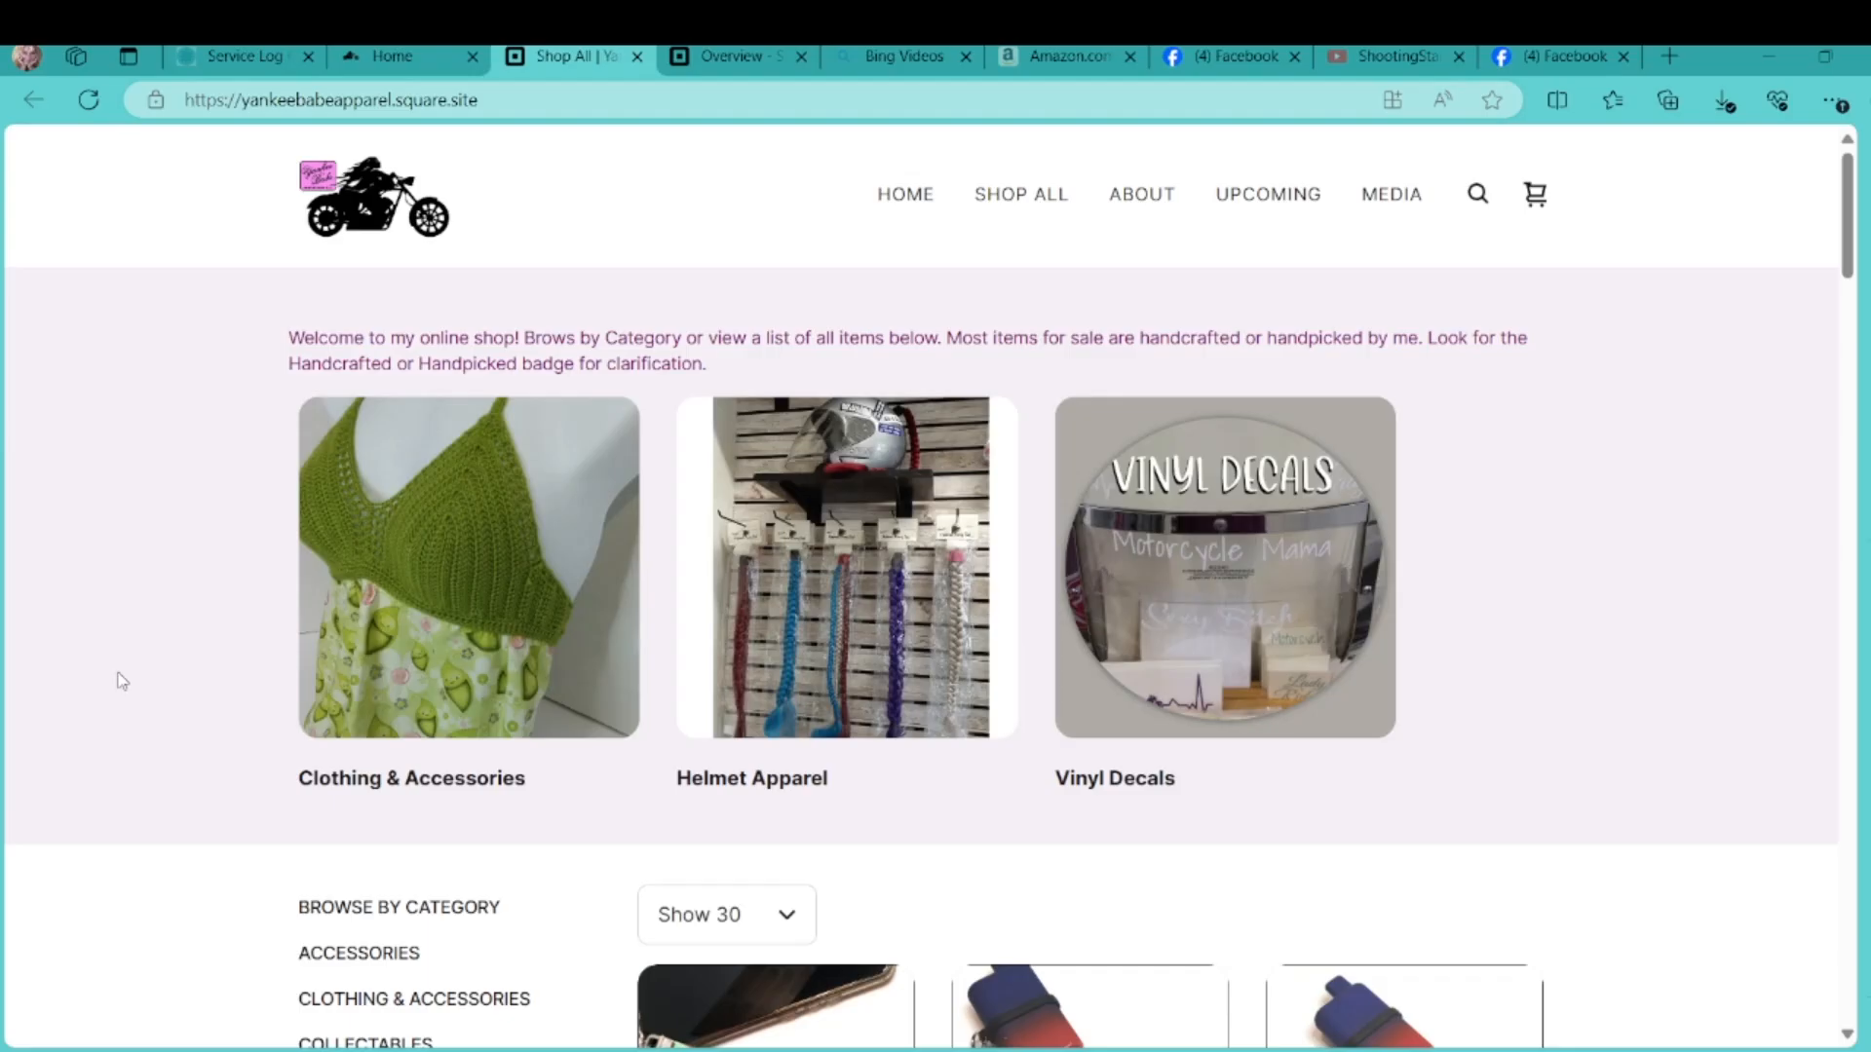
scroll(122, 680, down, 5)
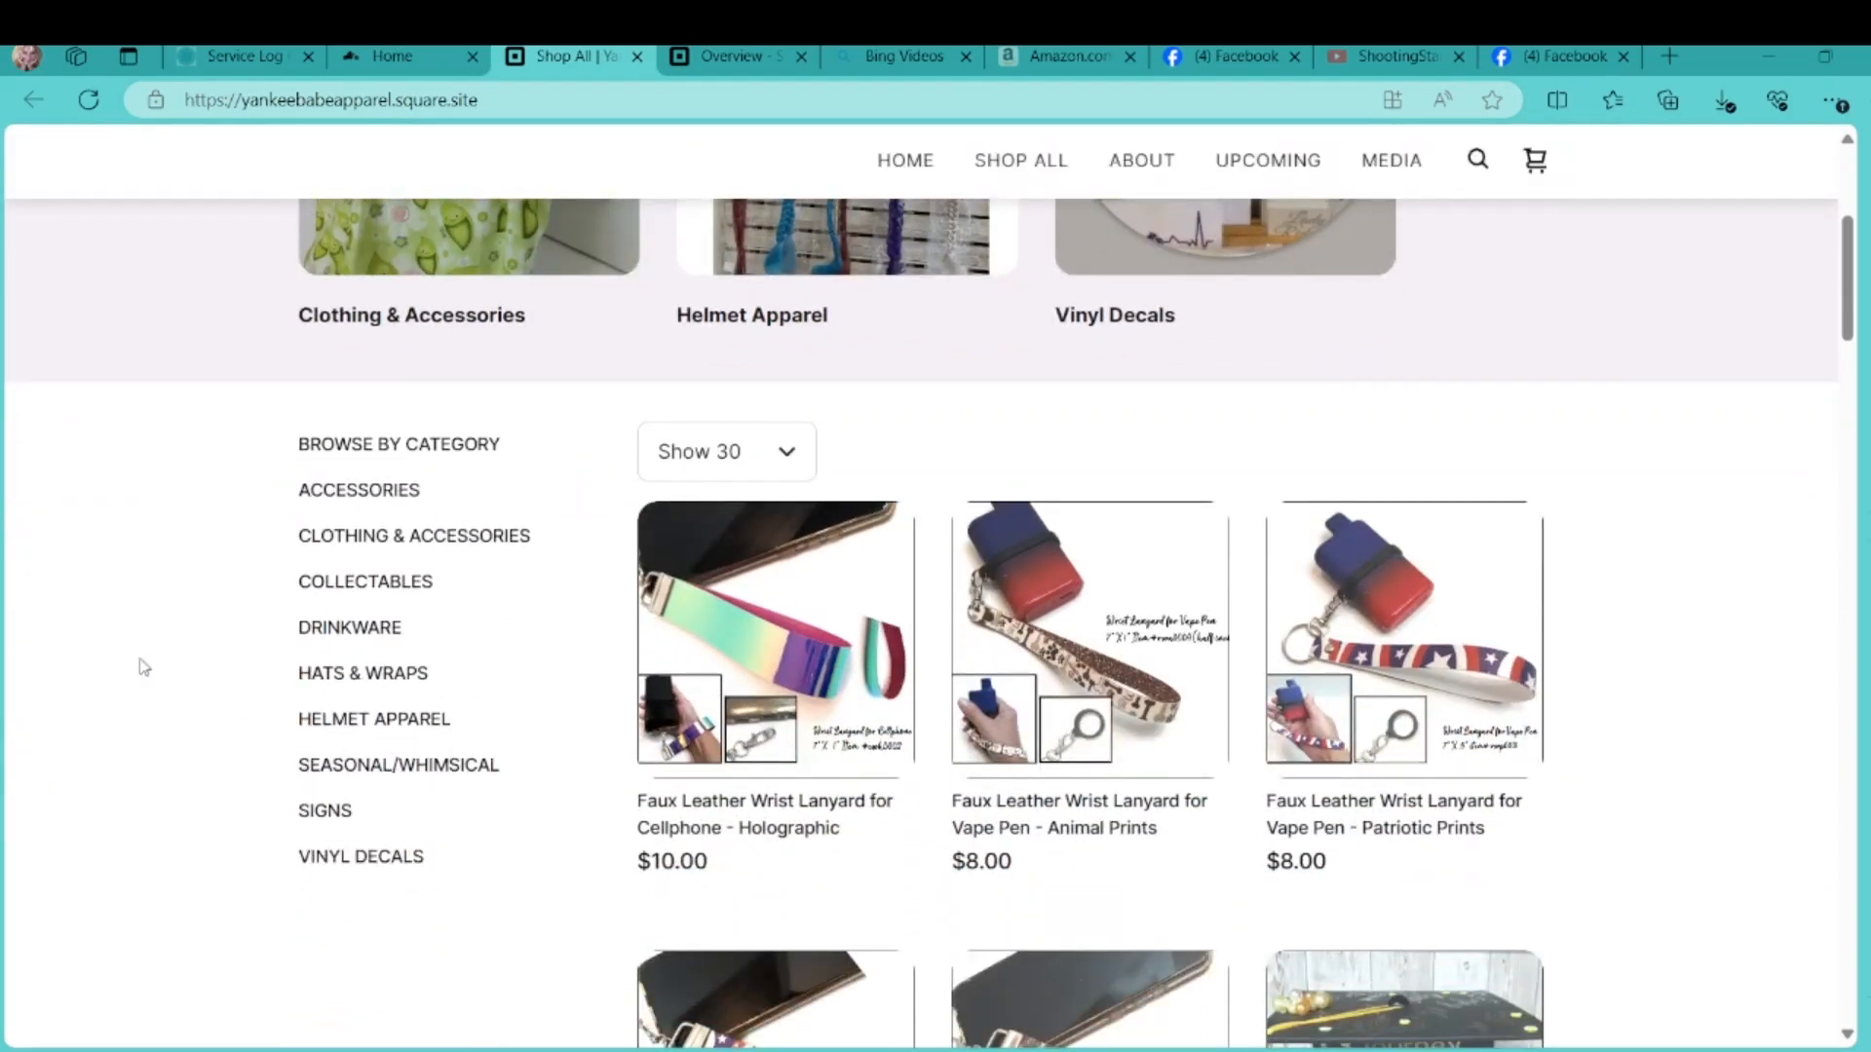
click(364, 499)
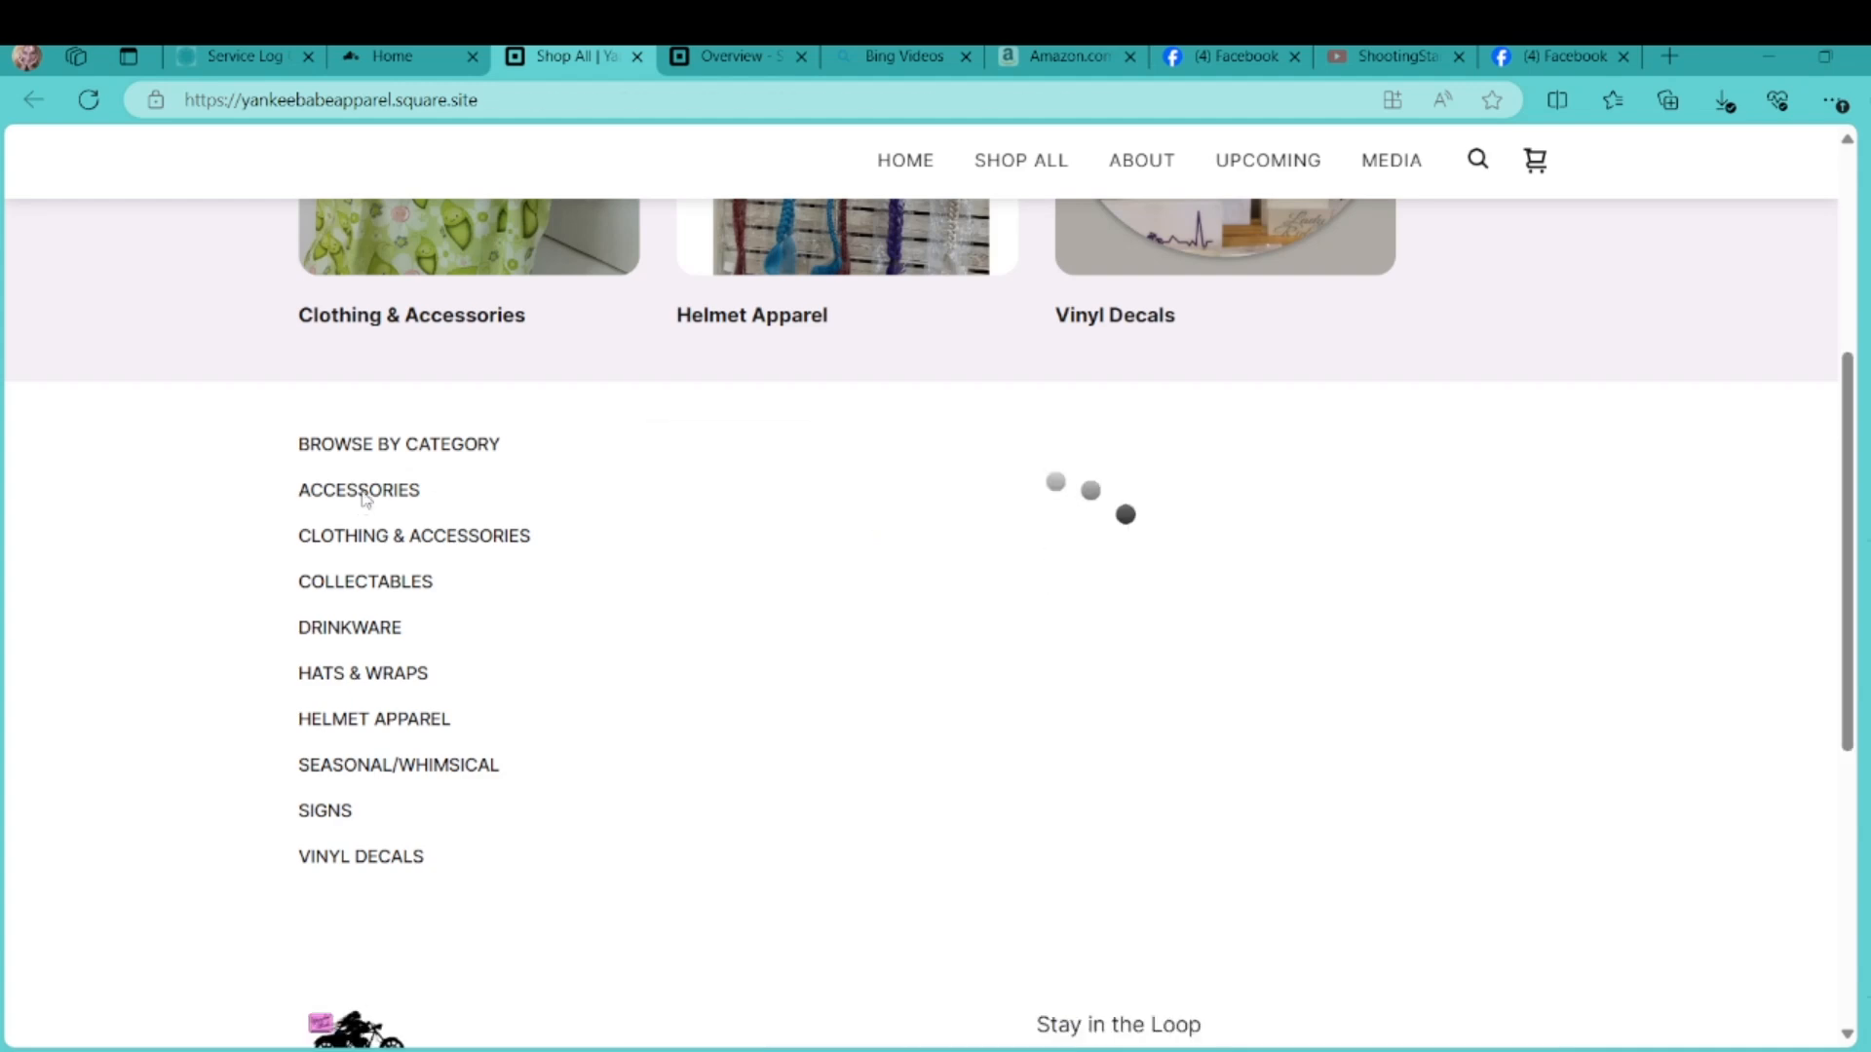
Open the patriotic-print cellphone wrist lanyard product in the shop's Key Fobs/Wristlets category and copy its web address
click(789, 504)
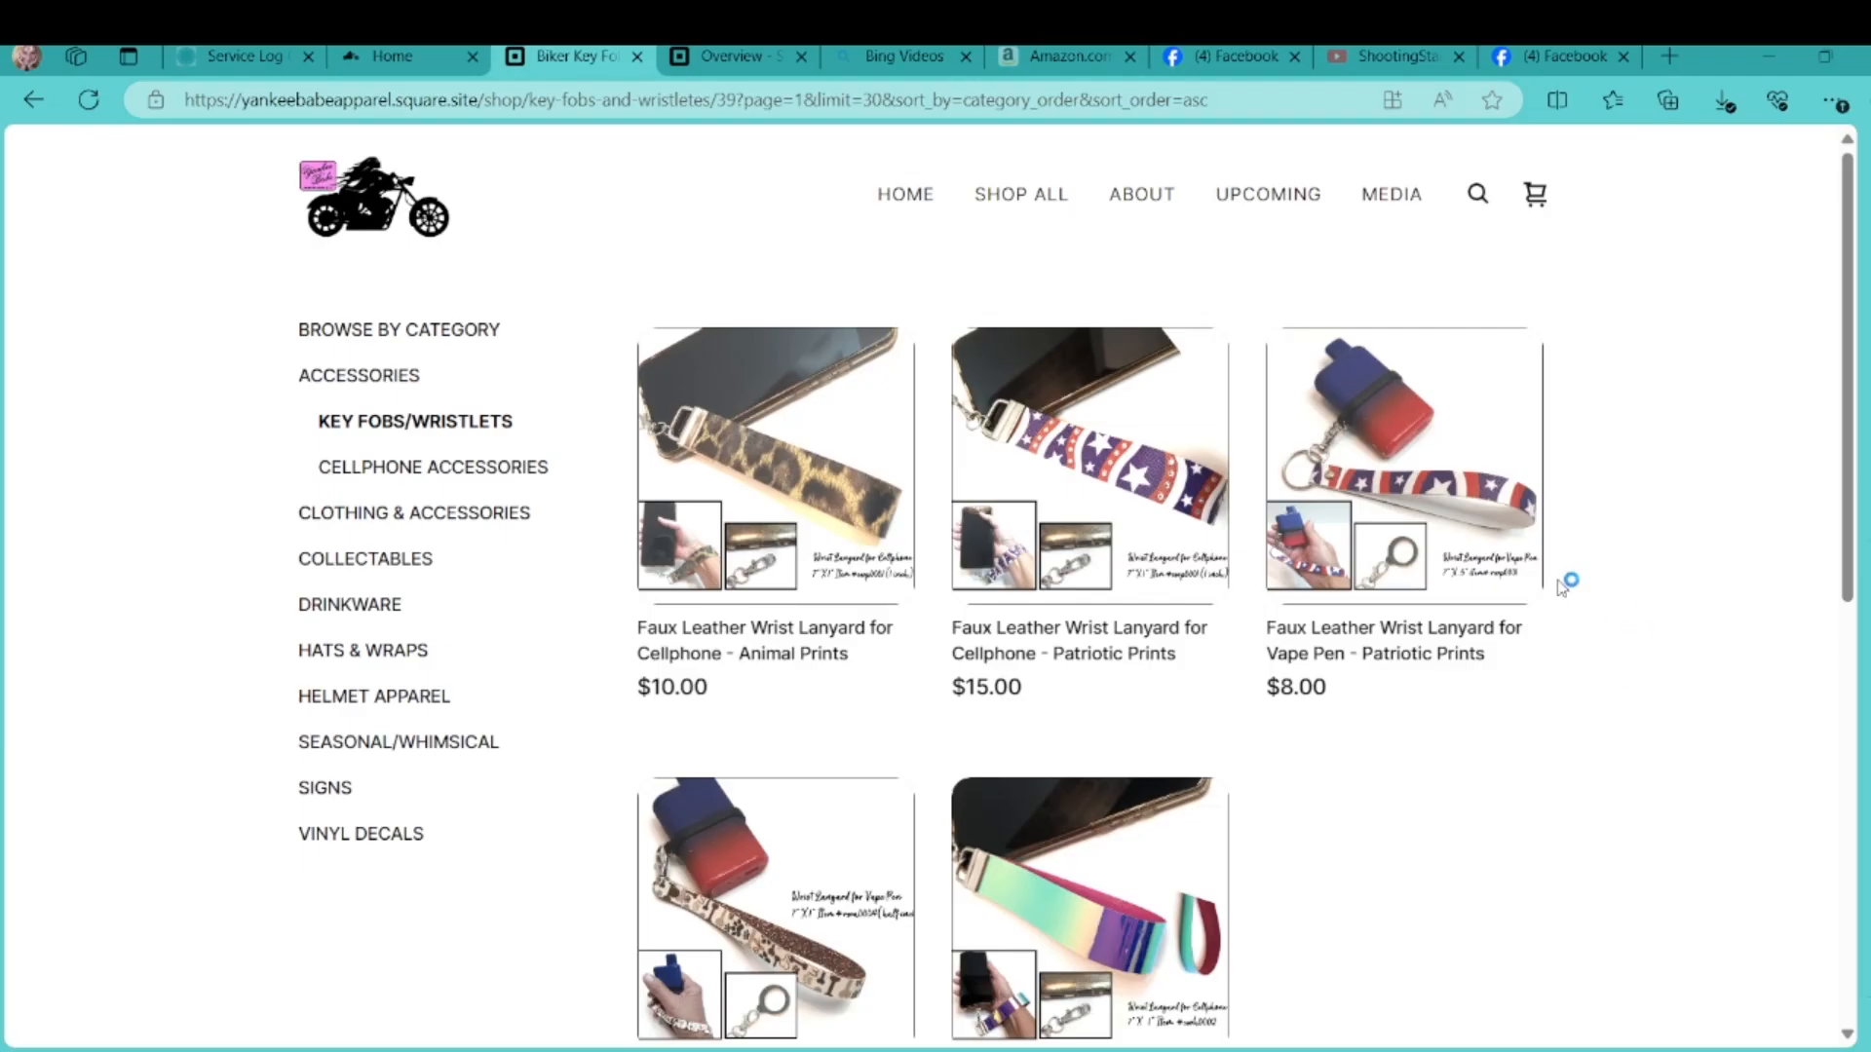
click(1094, 444)
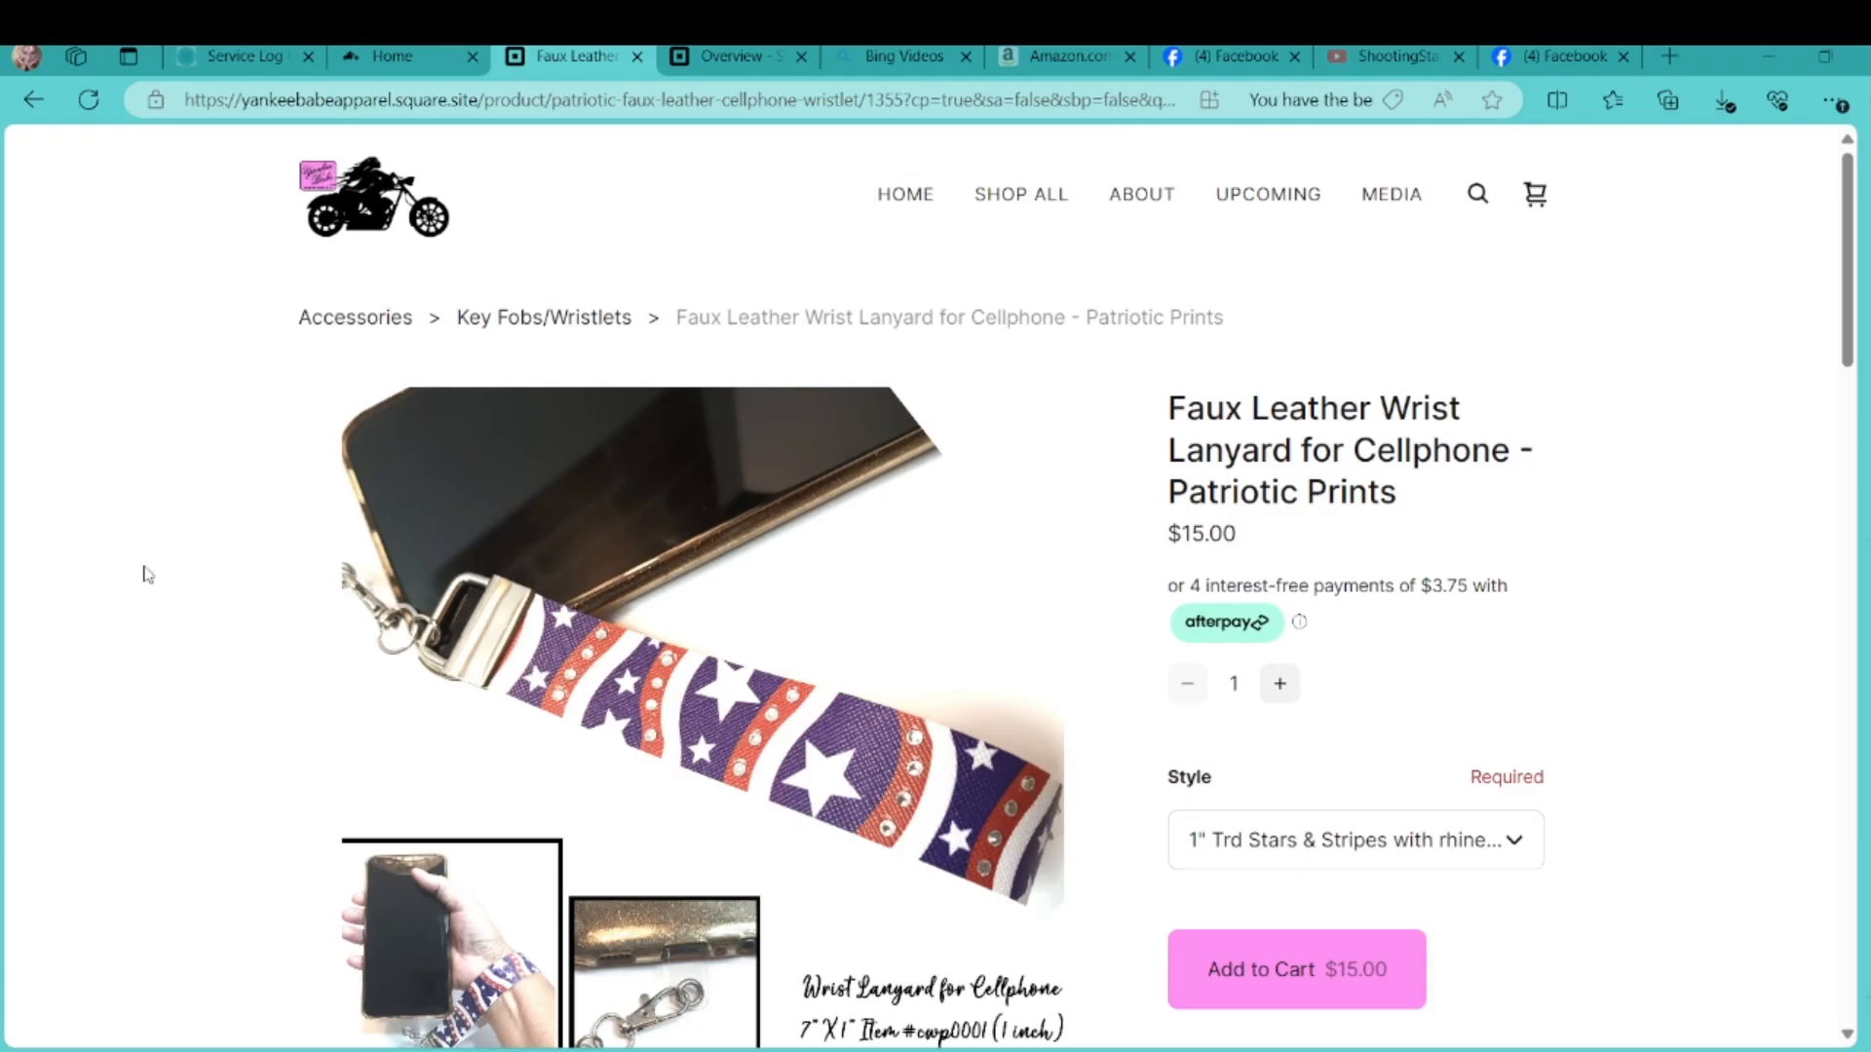
scroll(143, 572, down, 3)
scroll(147, 572, up, 1)
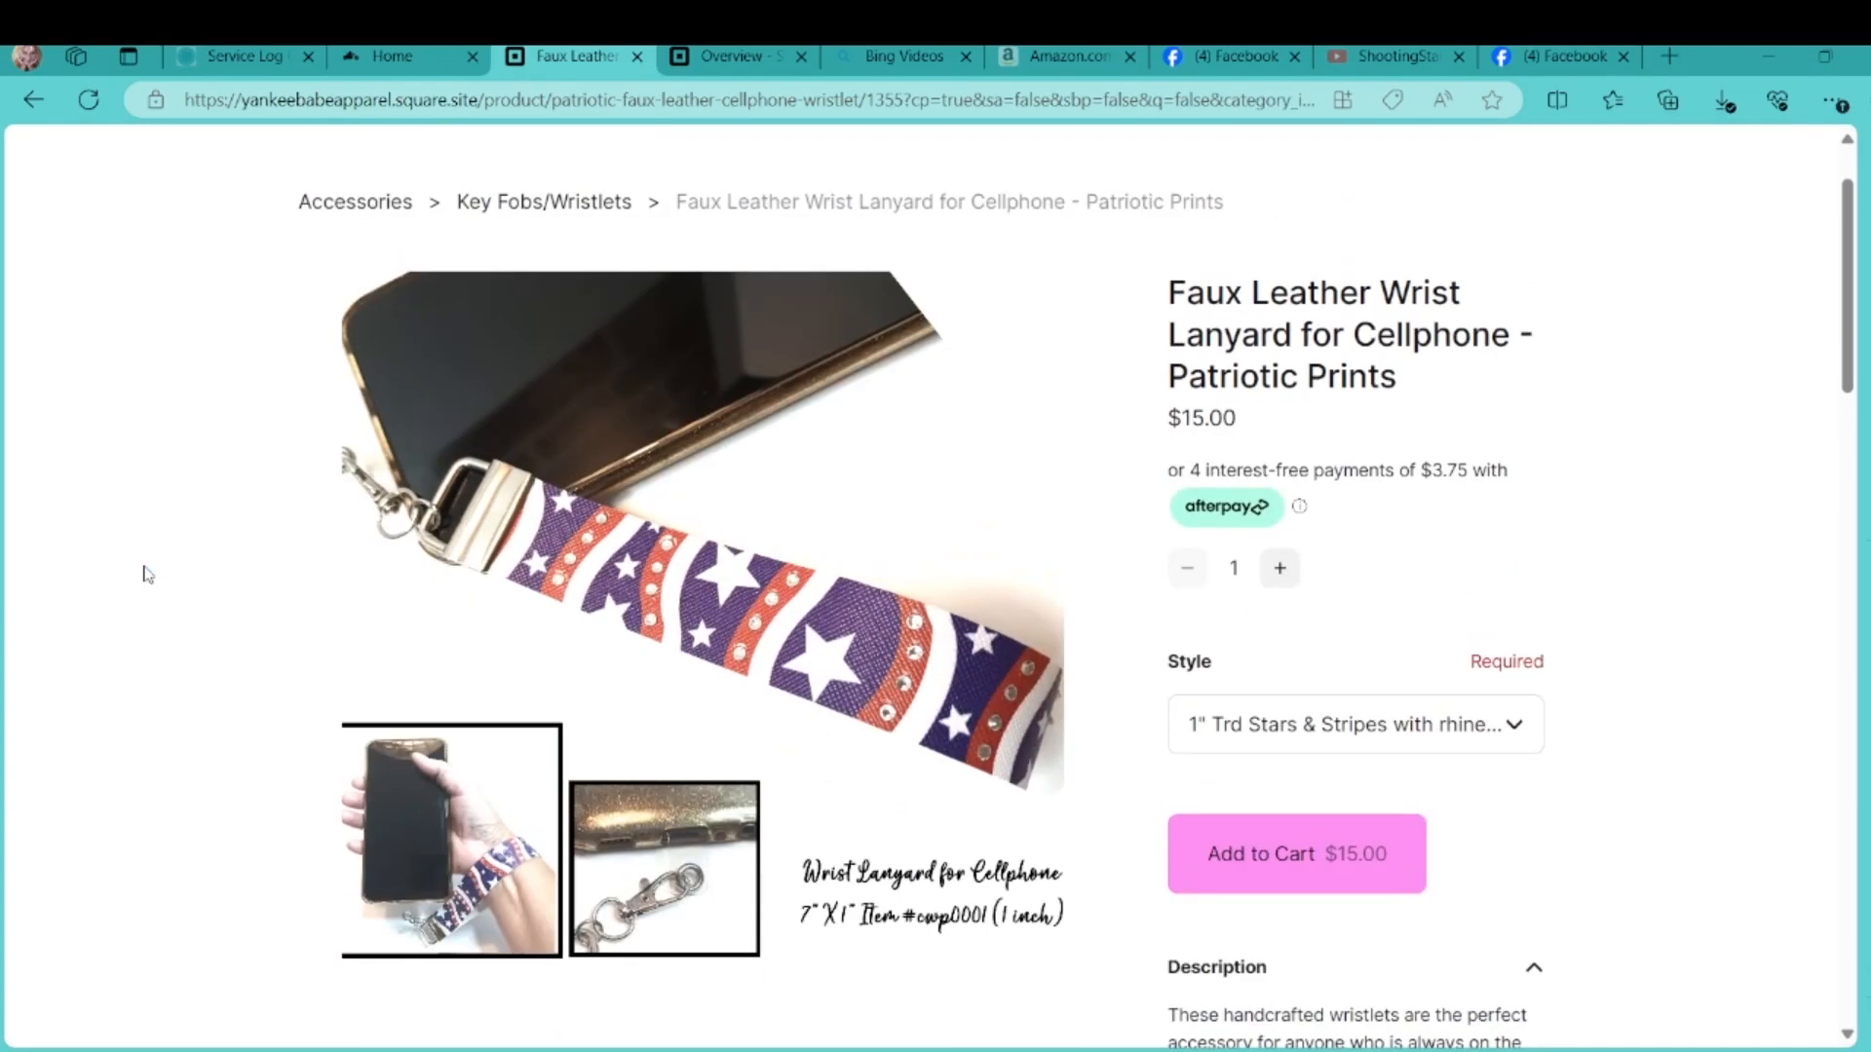
scroll(146, 572, up, 1)
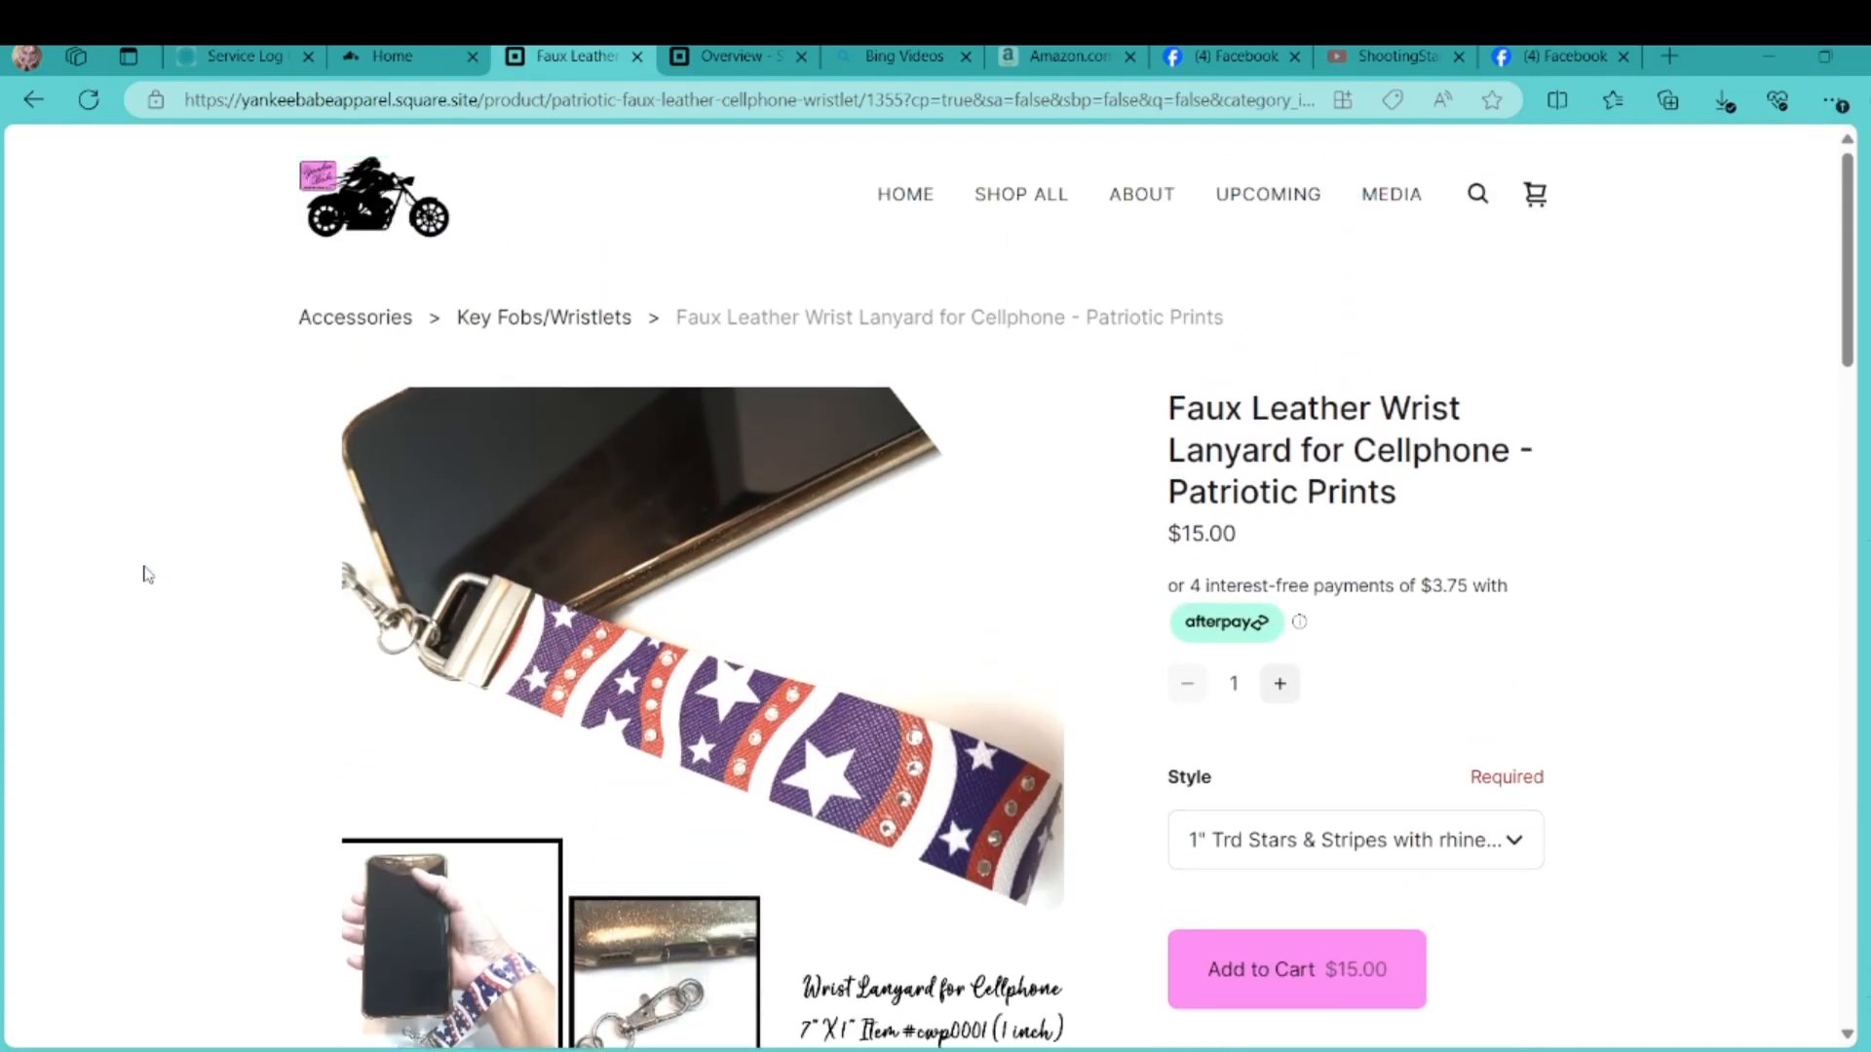
click(582, 103)
key(ctrl+c)
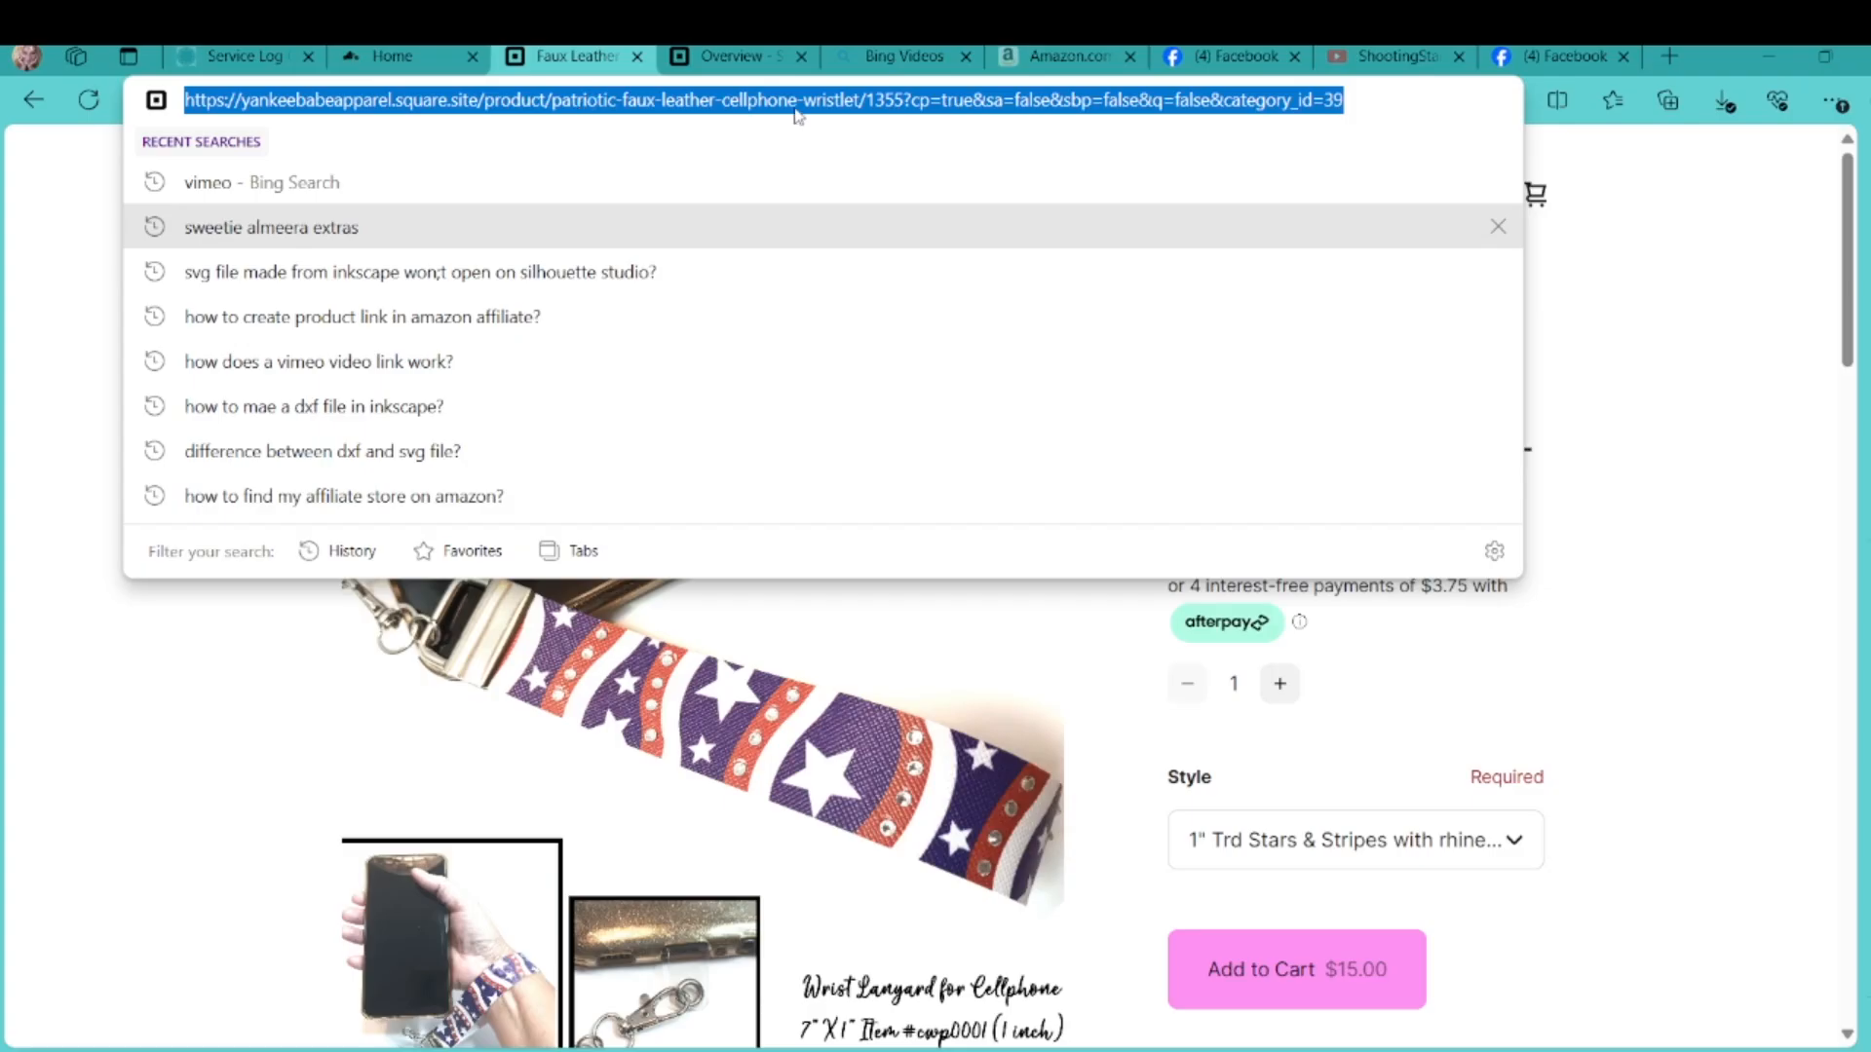
Add the copied product link below the text of the patriotic lanyard picture's description, separated by a blank line
click(1224, 57)
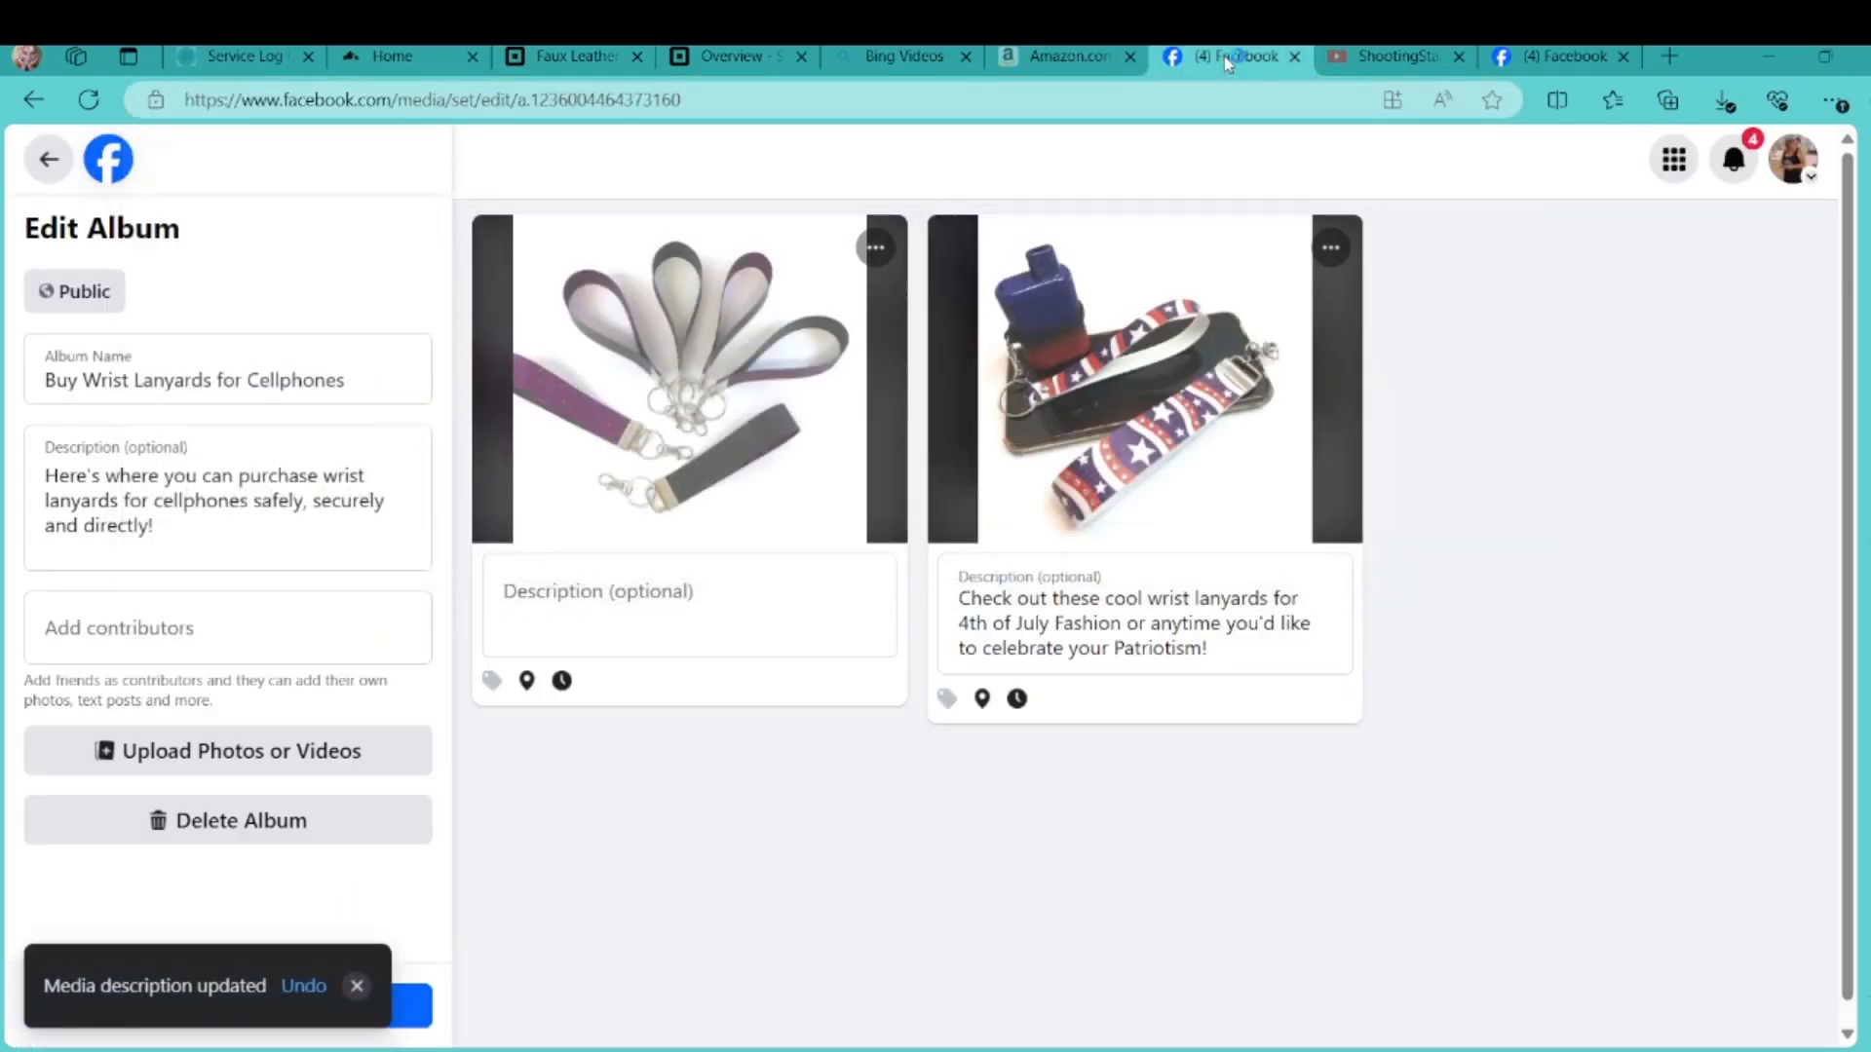
click(1225, 651)
key(Return)
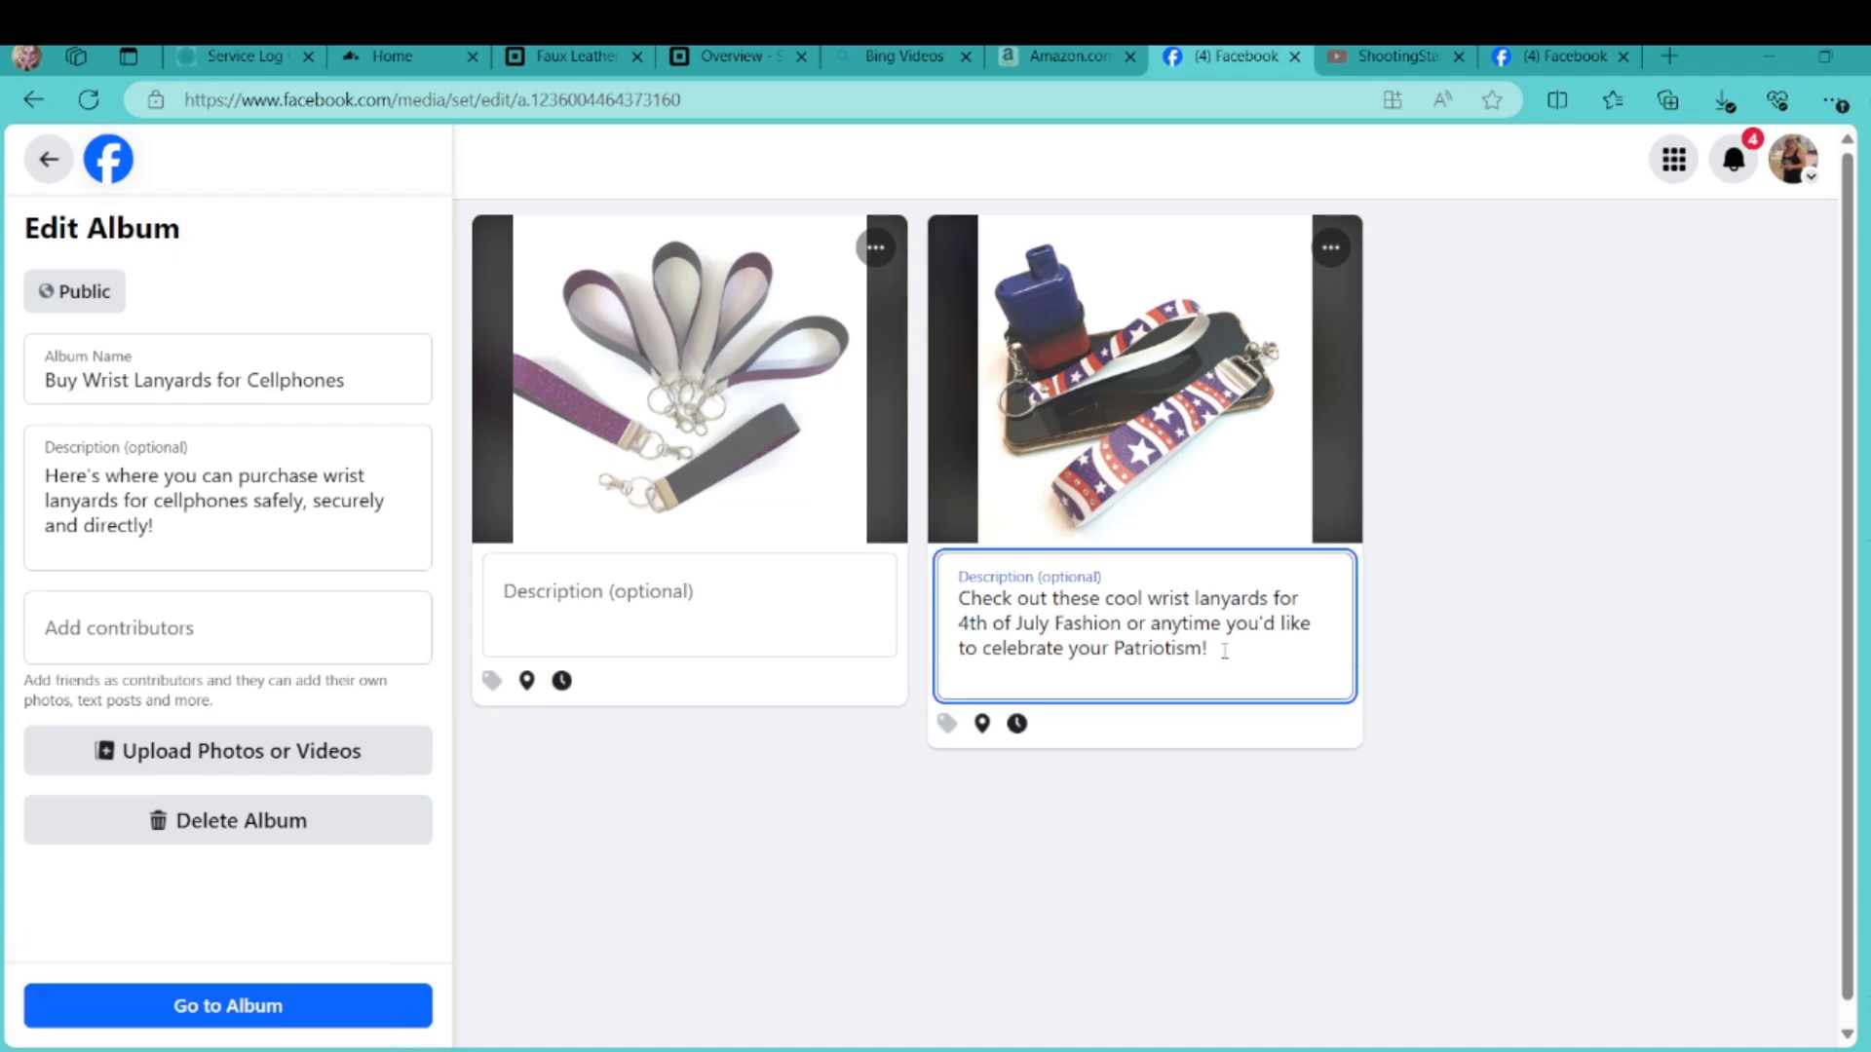
key(ctrl+v)
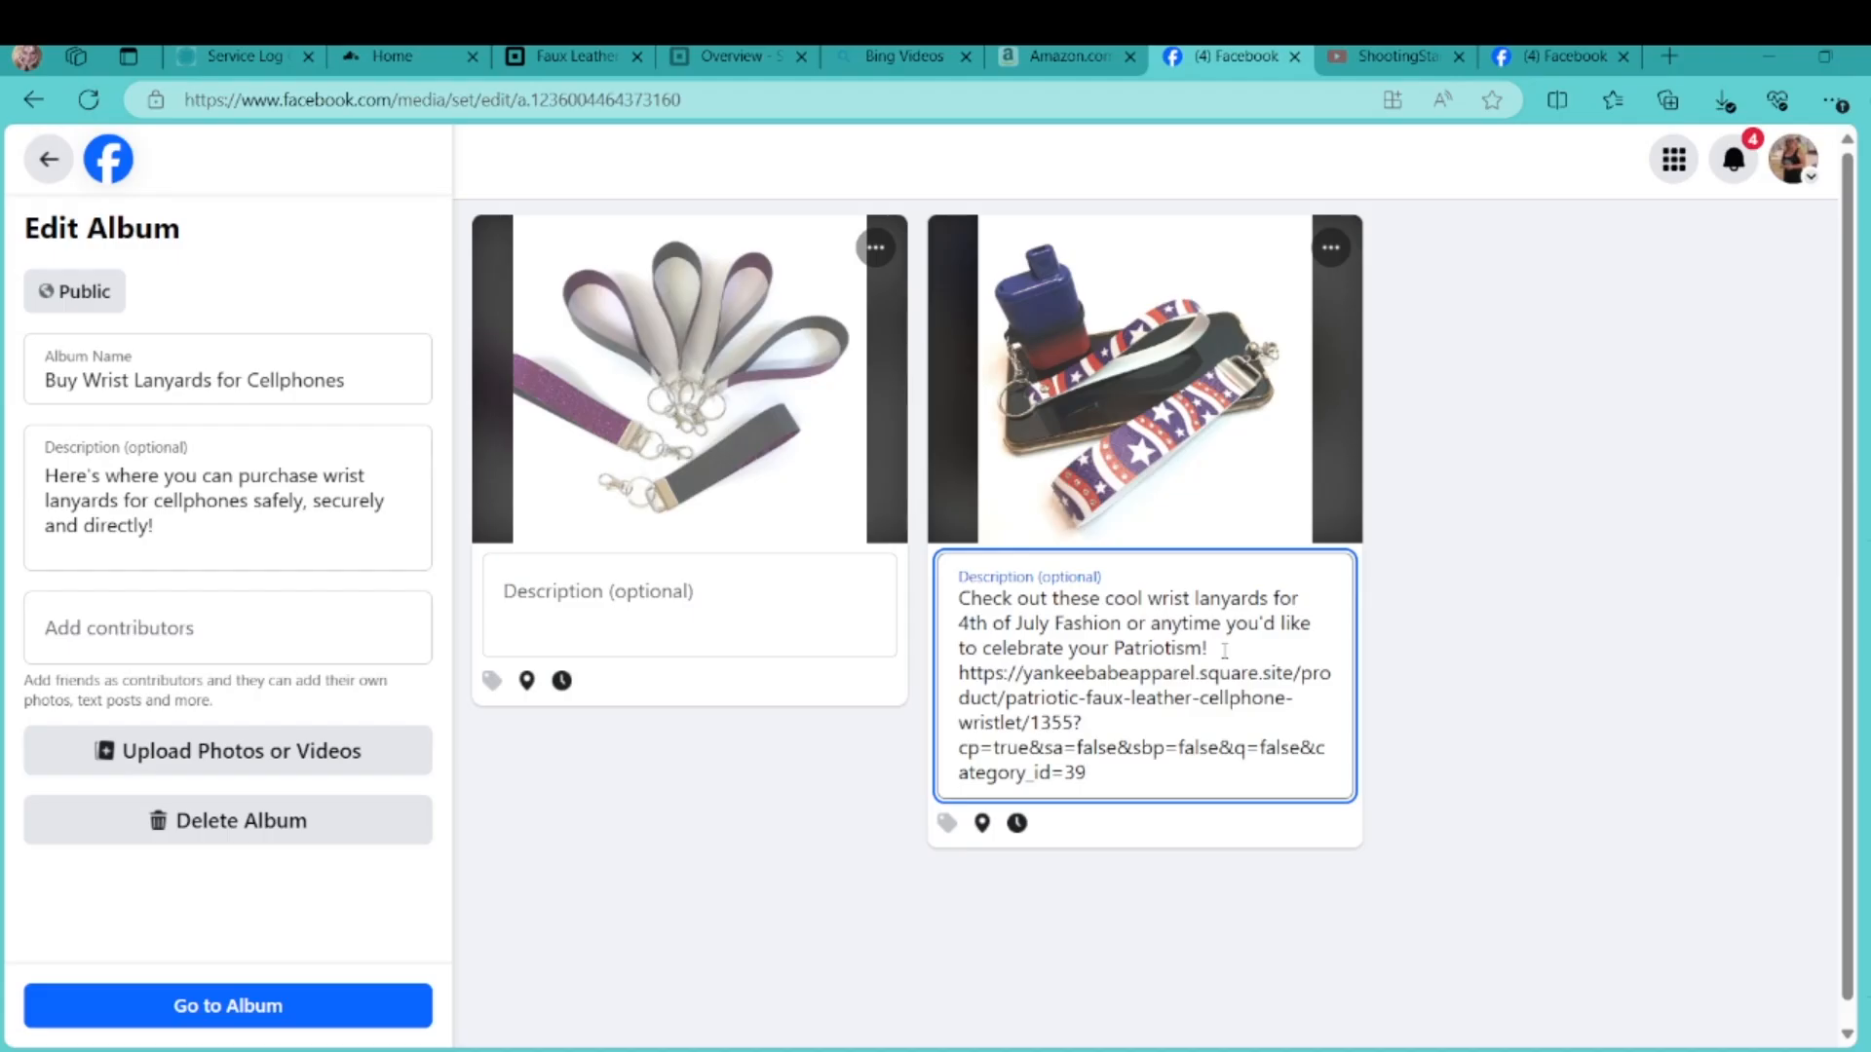
click(1215, 651)
key(Return)
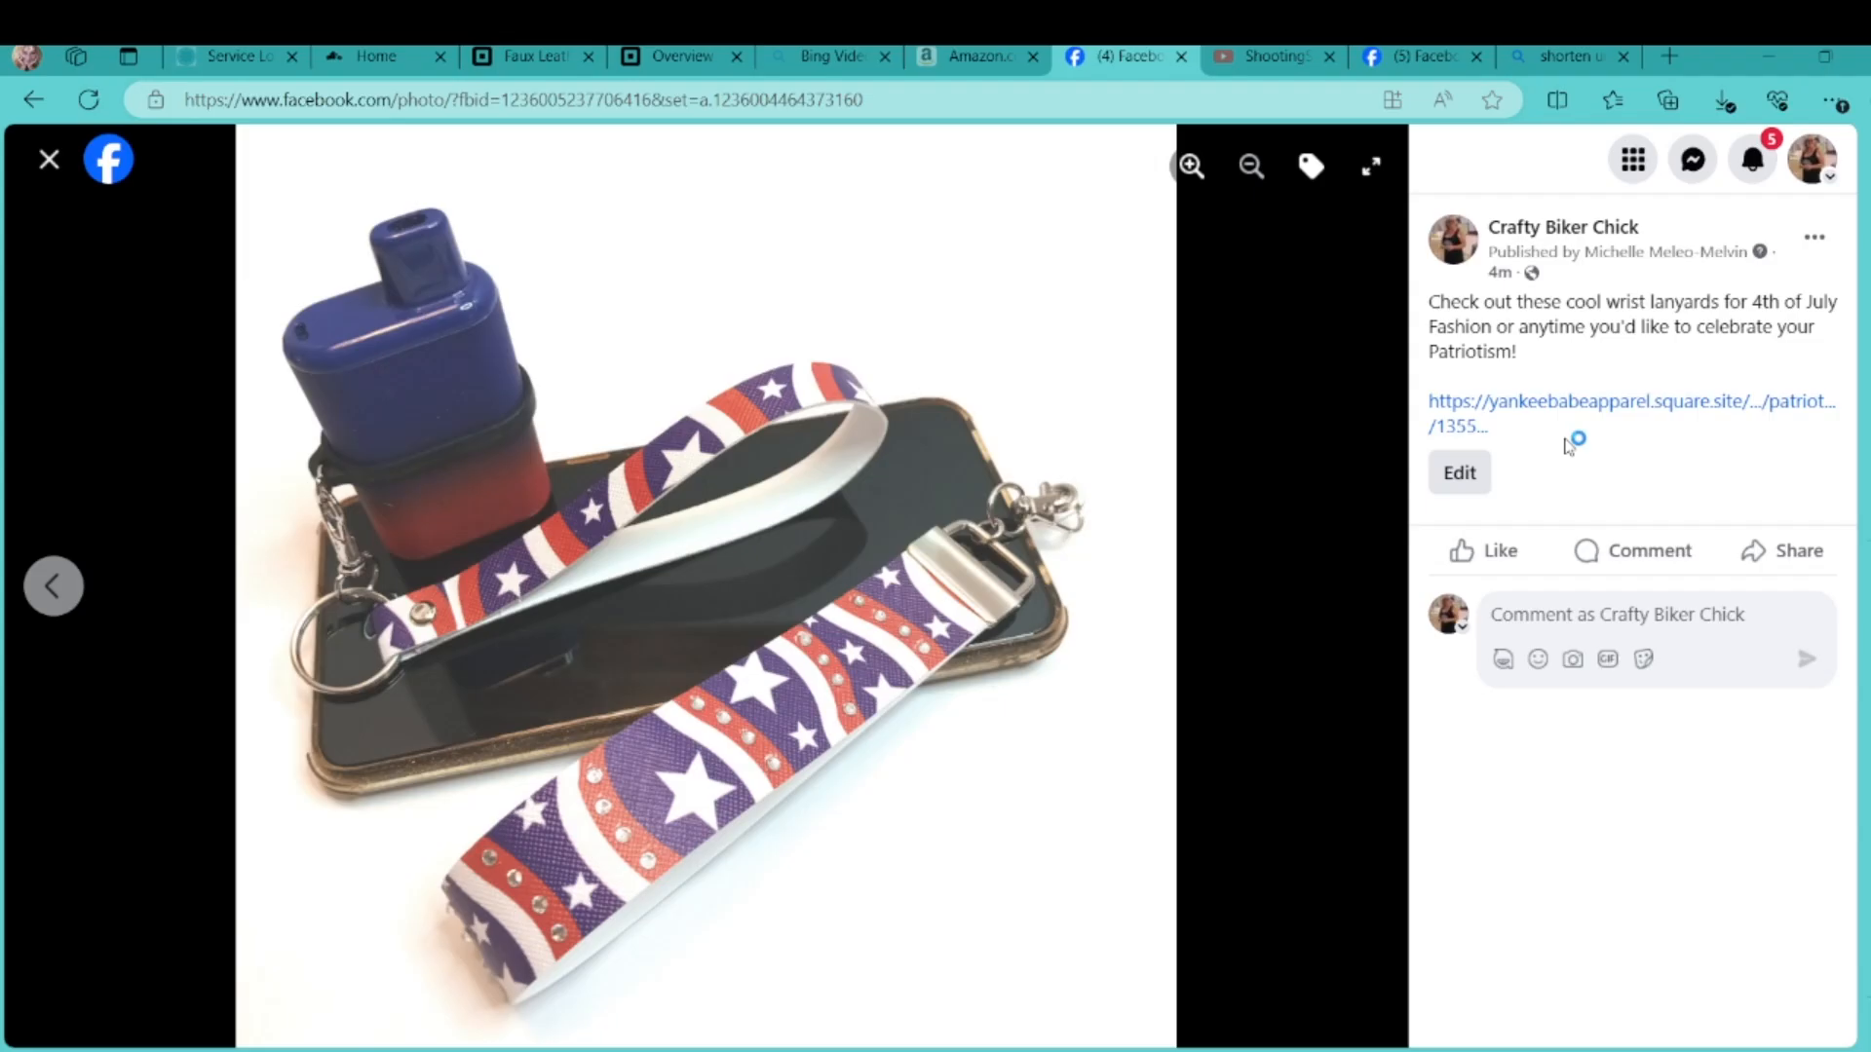
Test the shop link in the lanyard picture's description, closing the opened product page and the Square Overview tab
click(1603, 411)
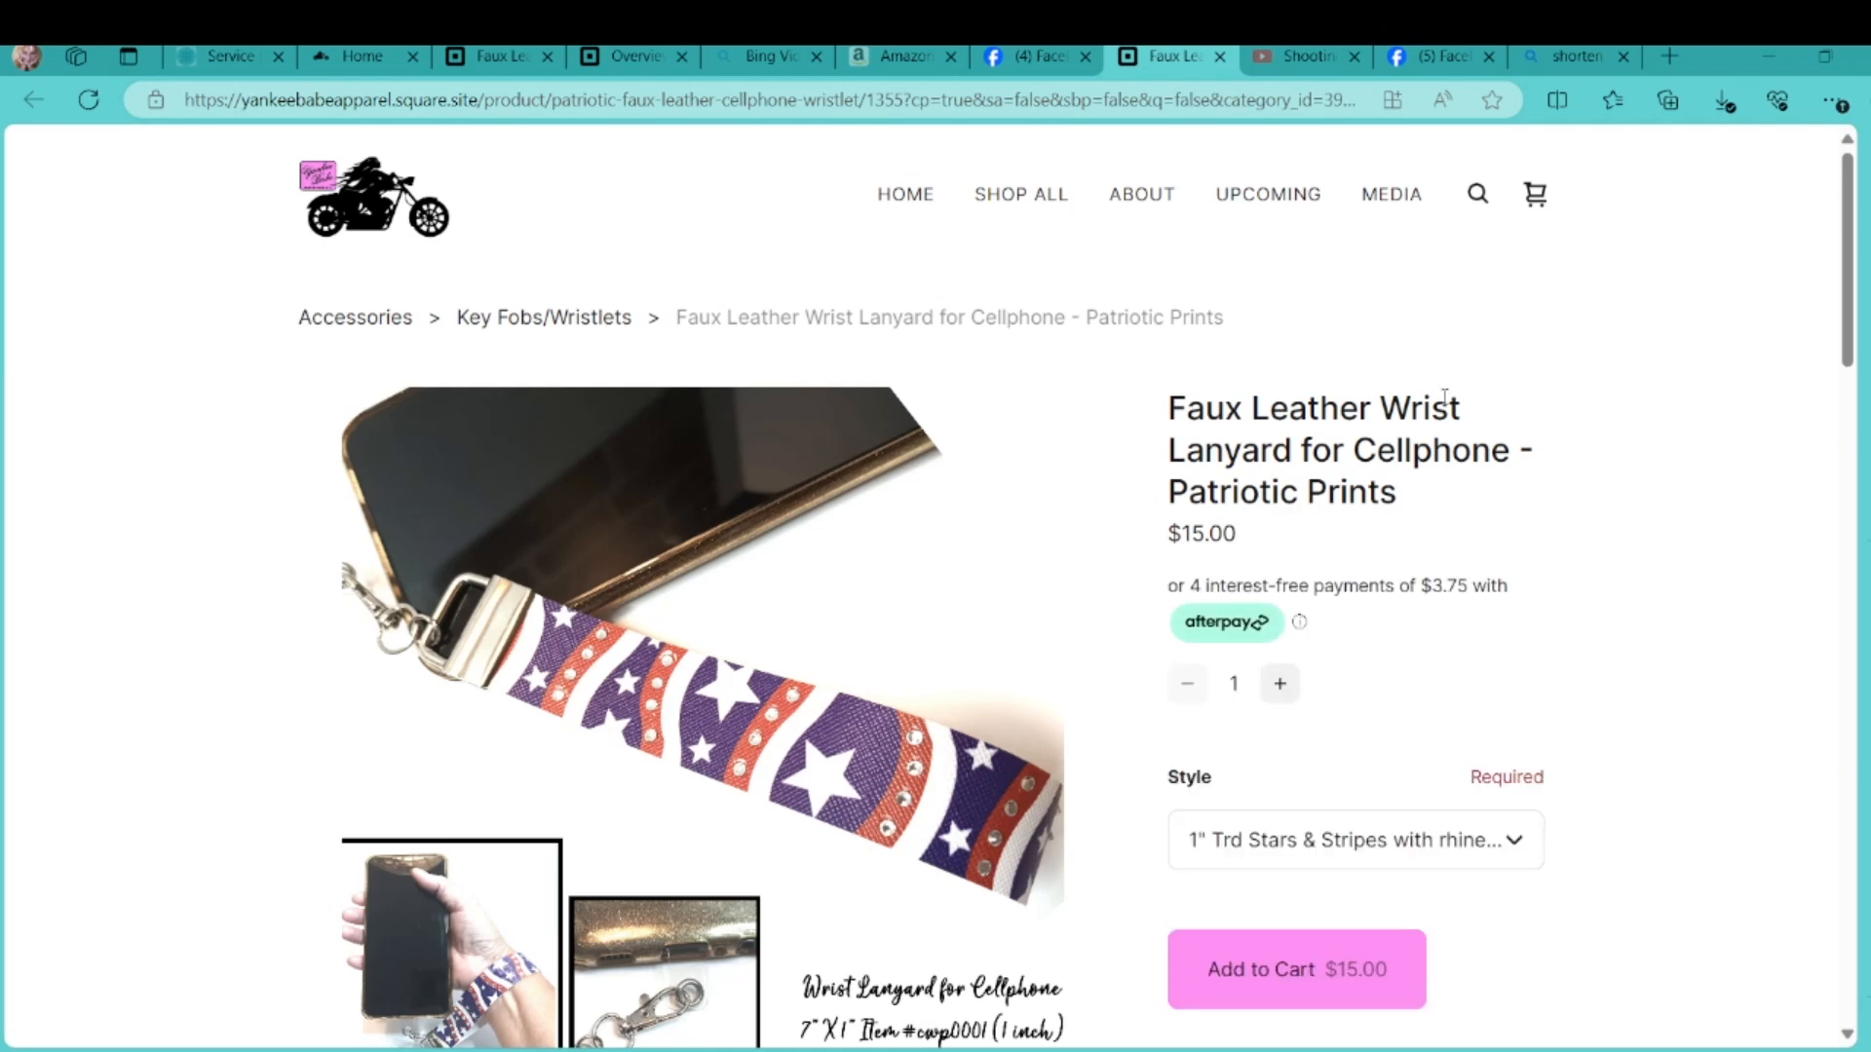
click(1220, 58)
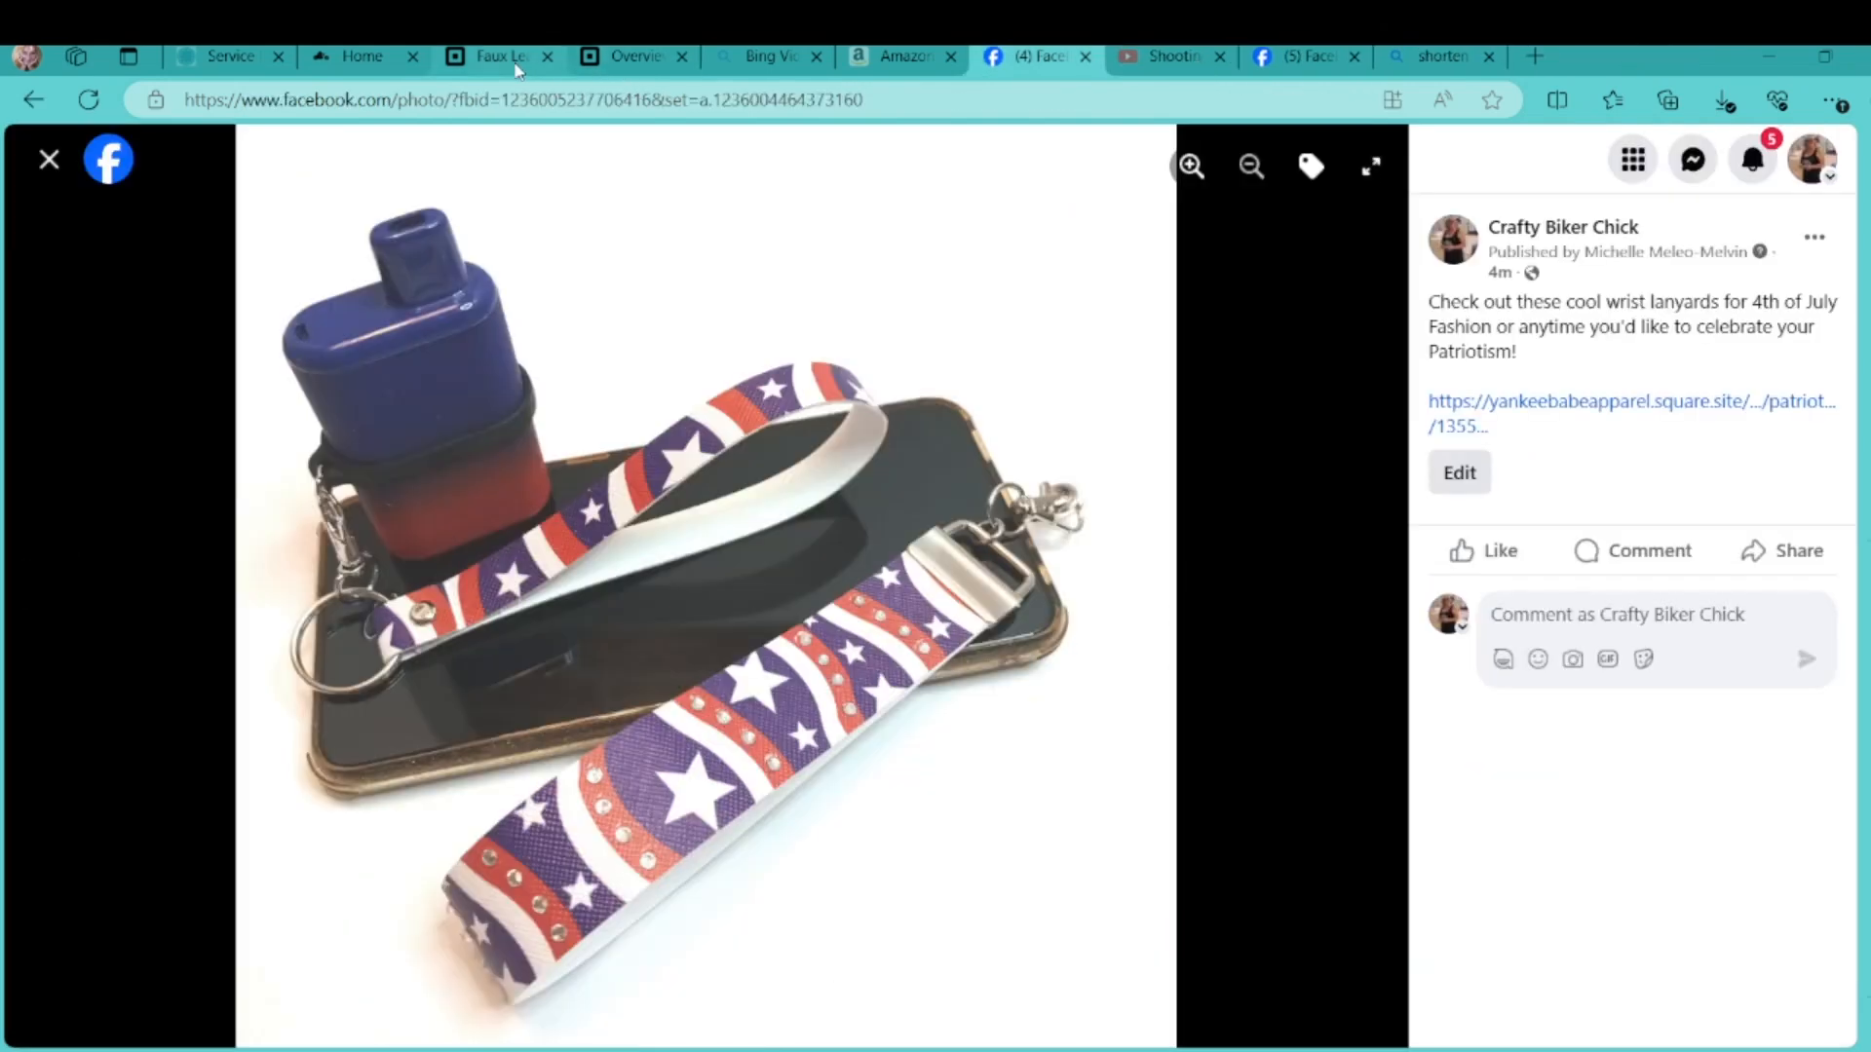
click(640, 58)
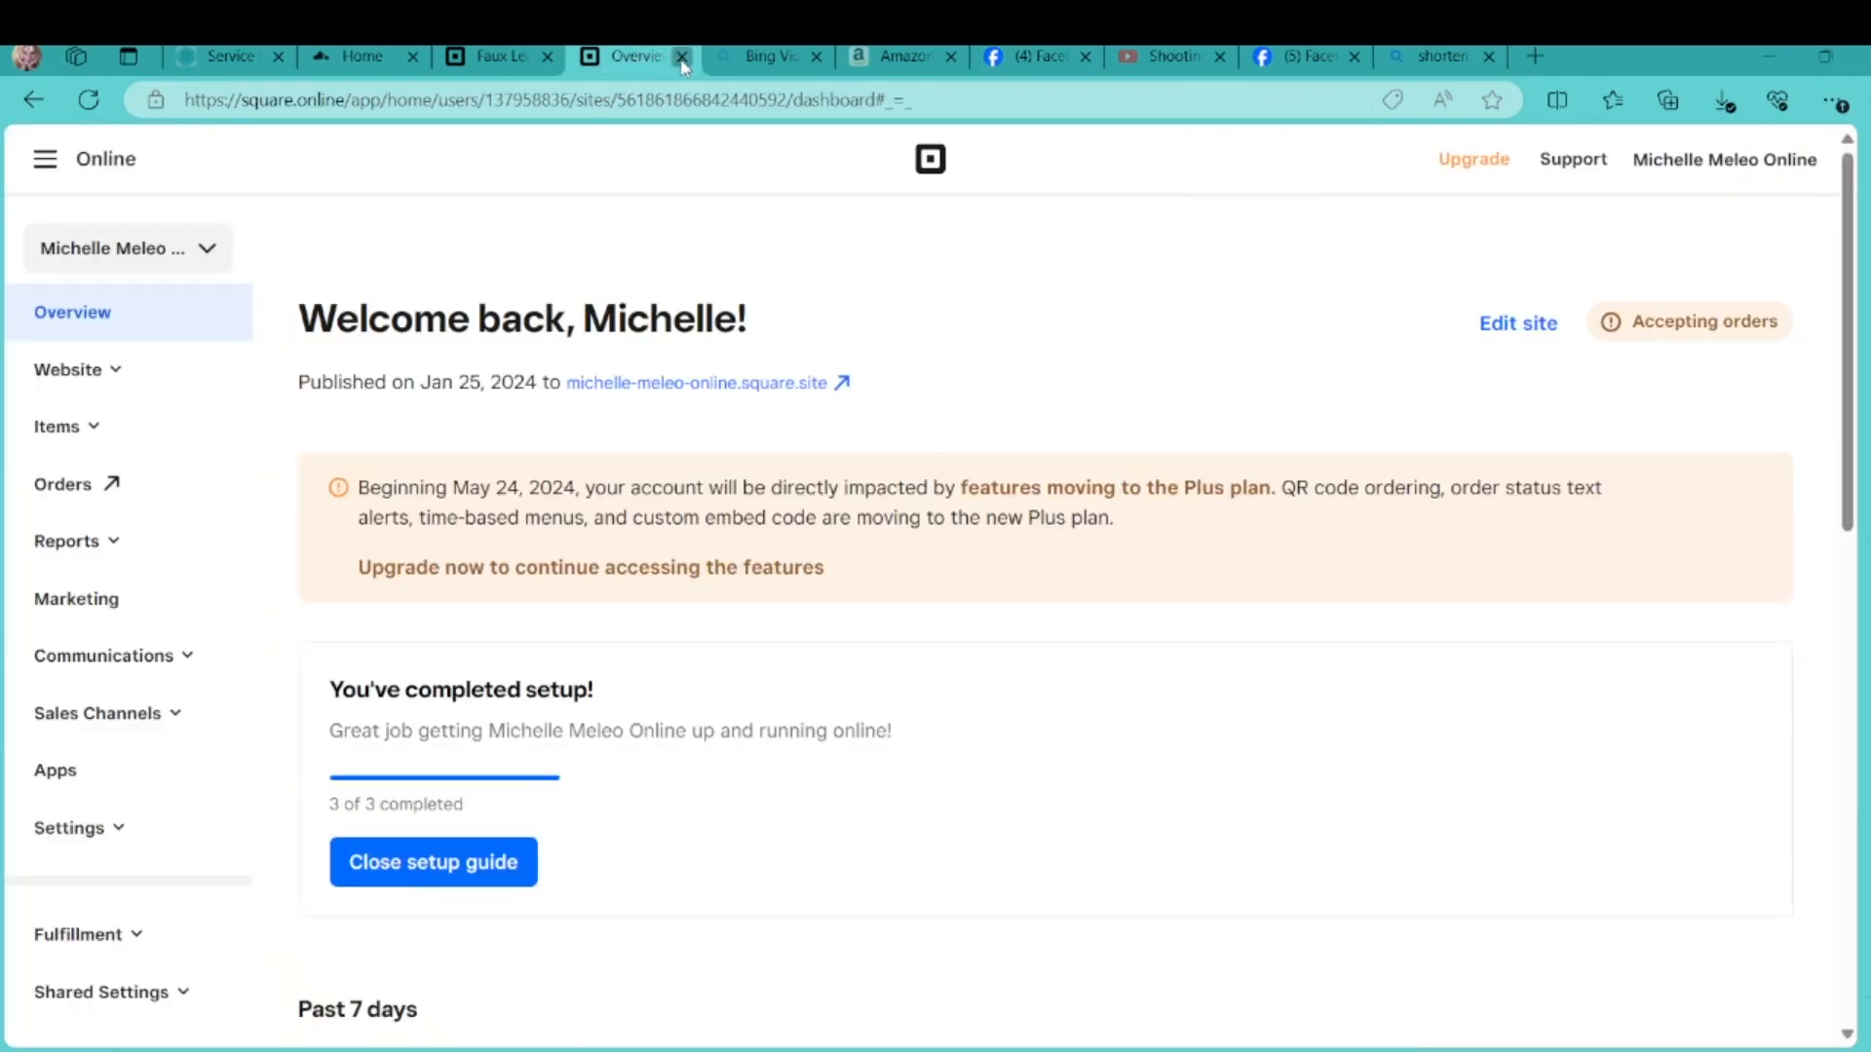
click(681, 58)
click(492, 60)
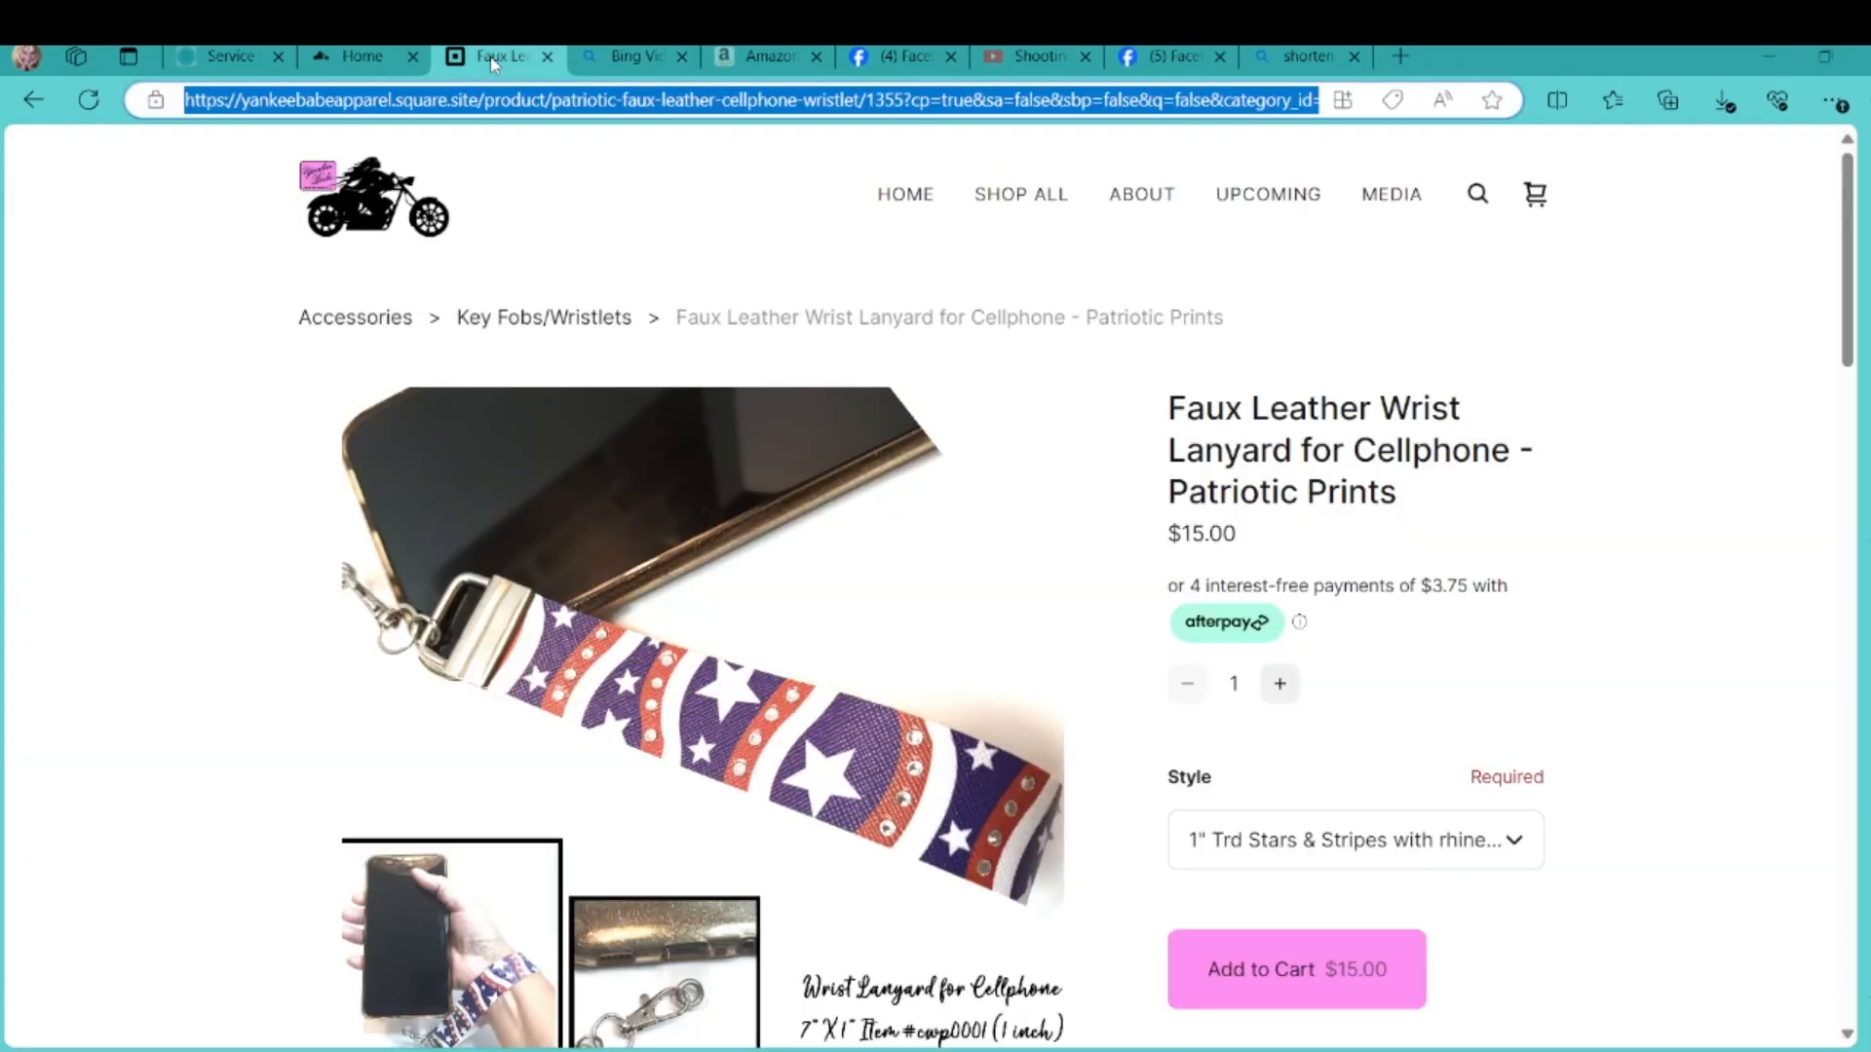
click(1308, 58)
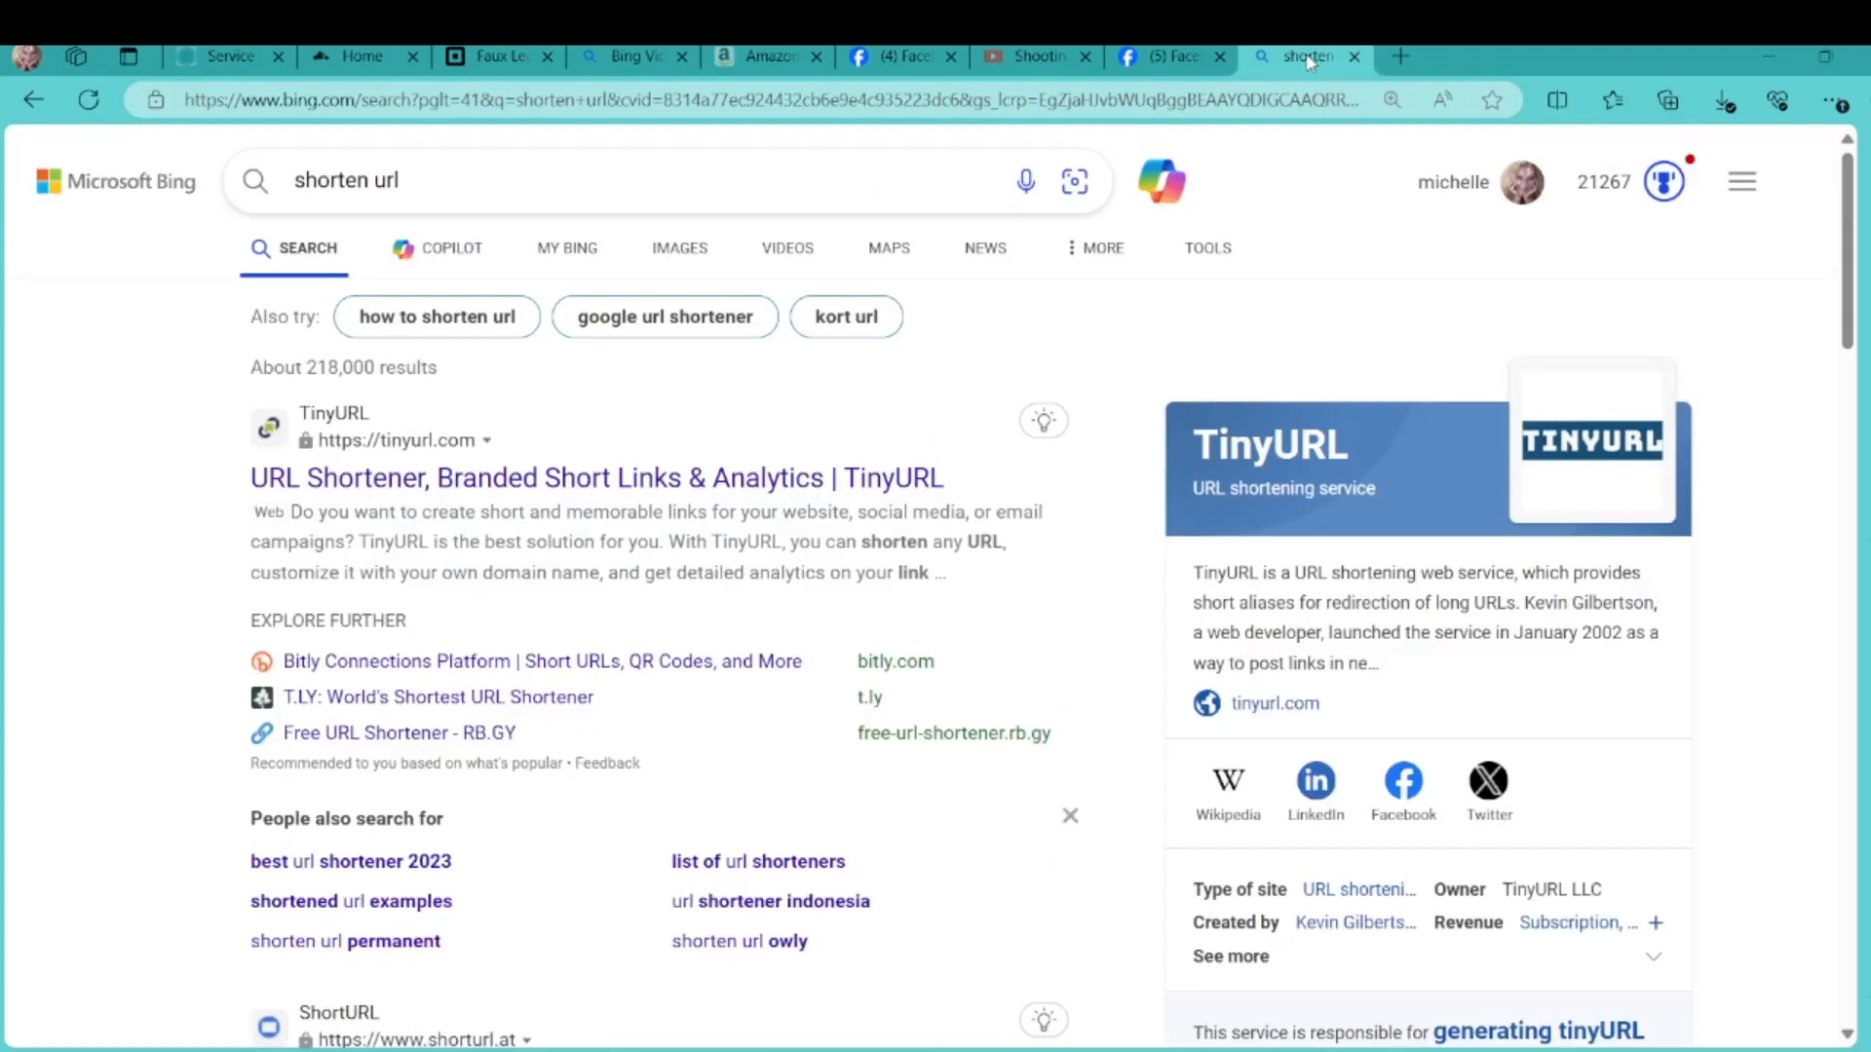
click(1167, 58)
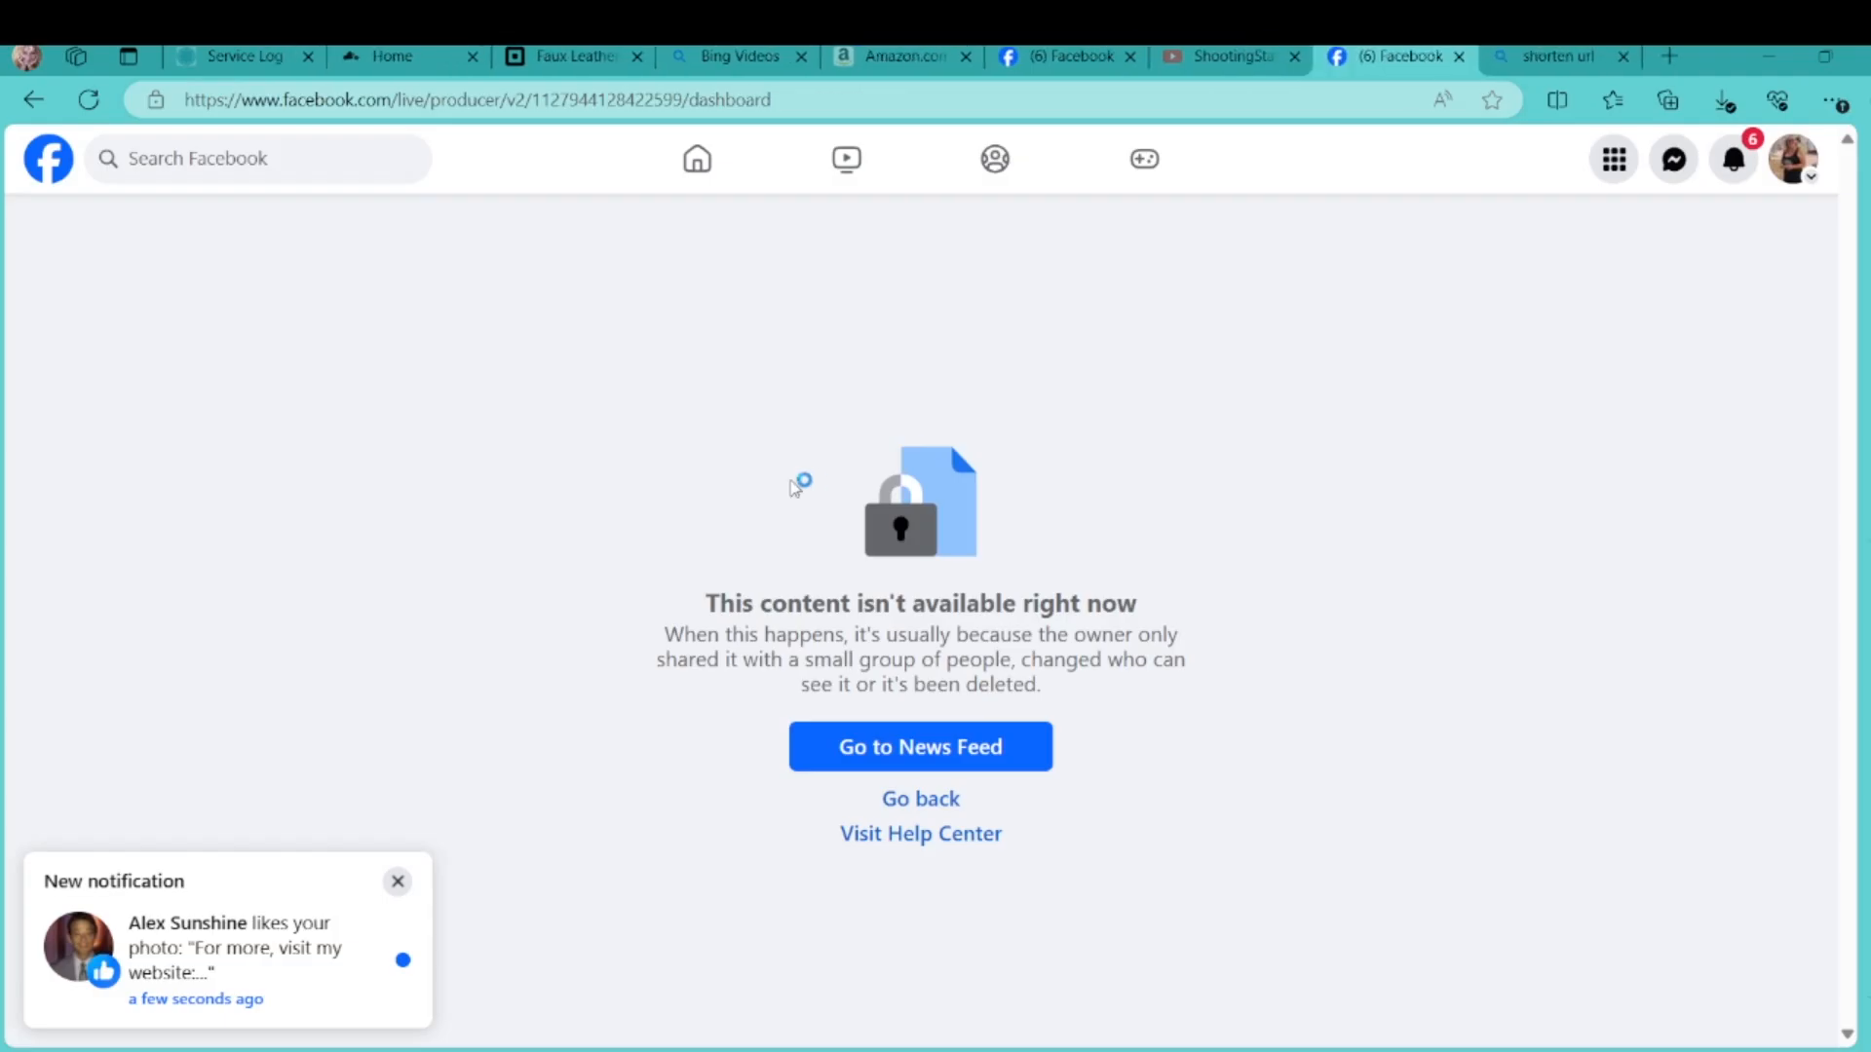
click(1067, 56)
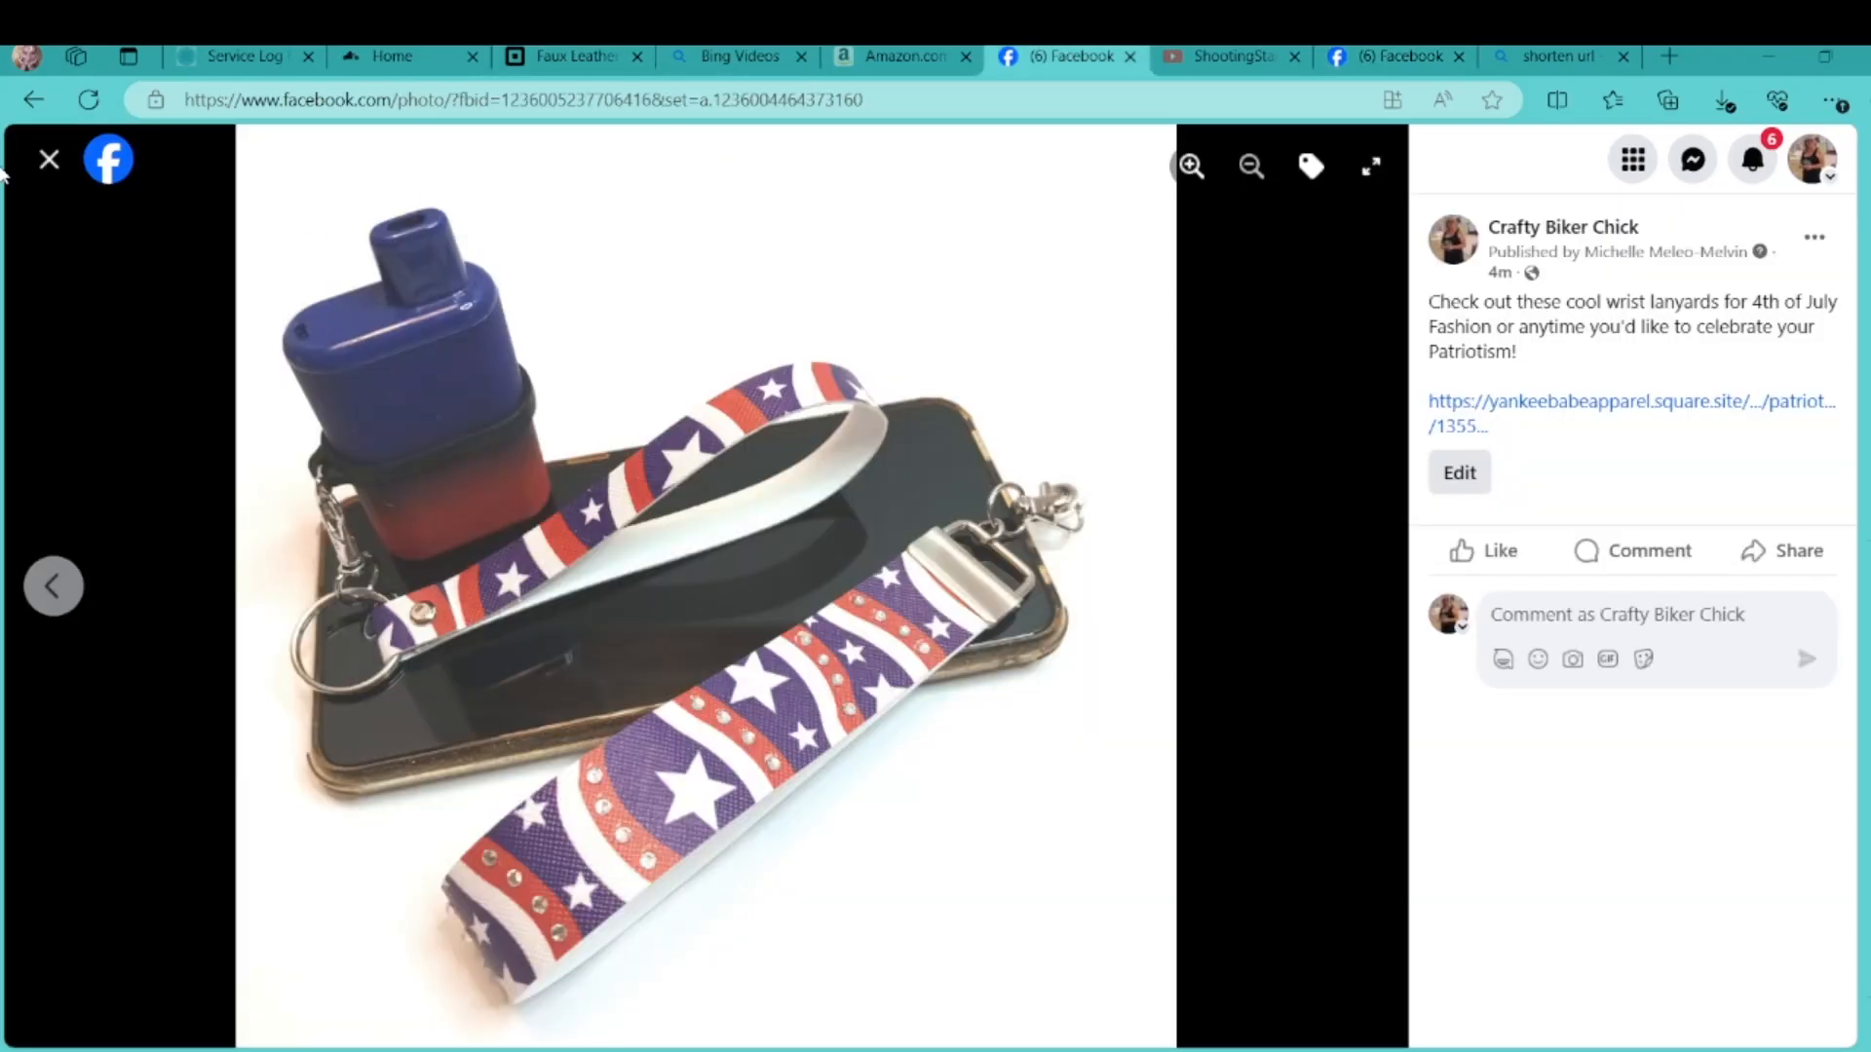
Leave the lanyard picture and switch from the Crafty Biker Chick page to the personal profile
click(49, 162)
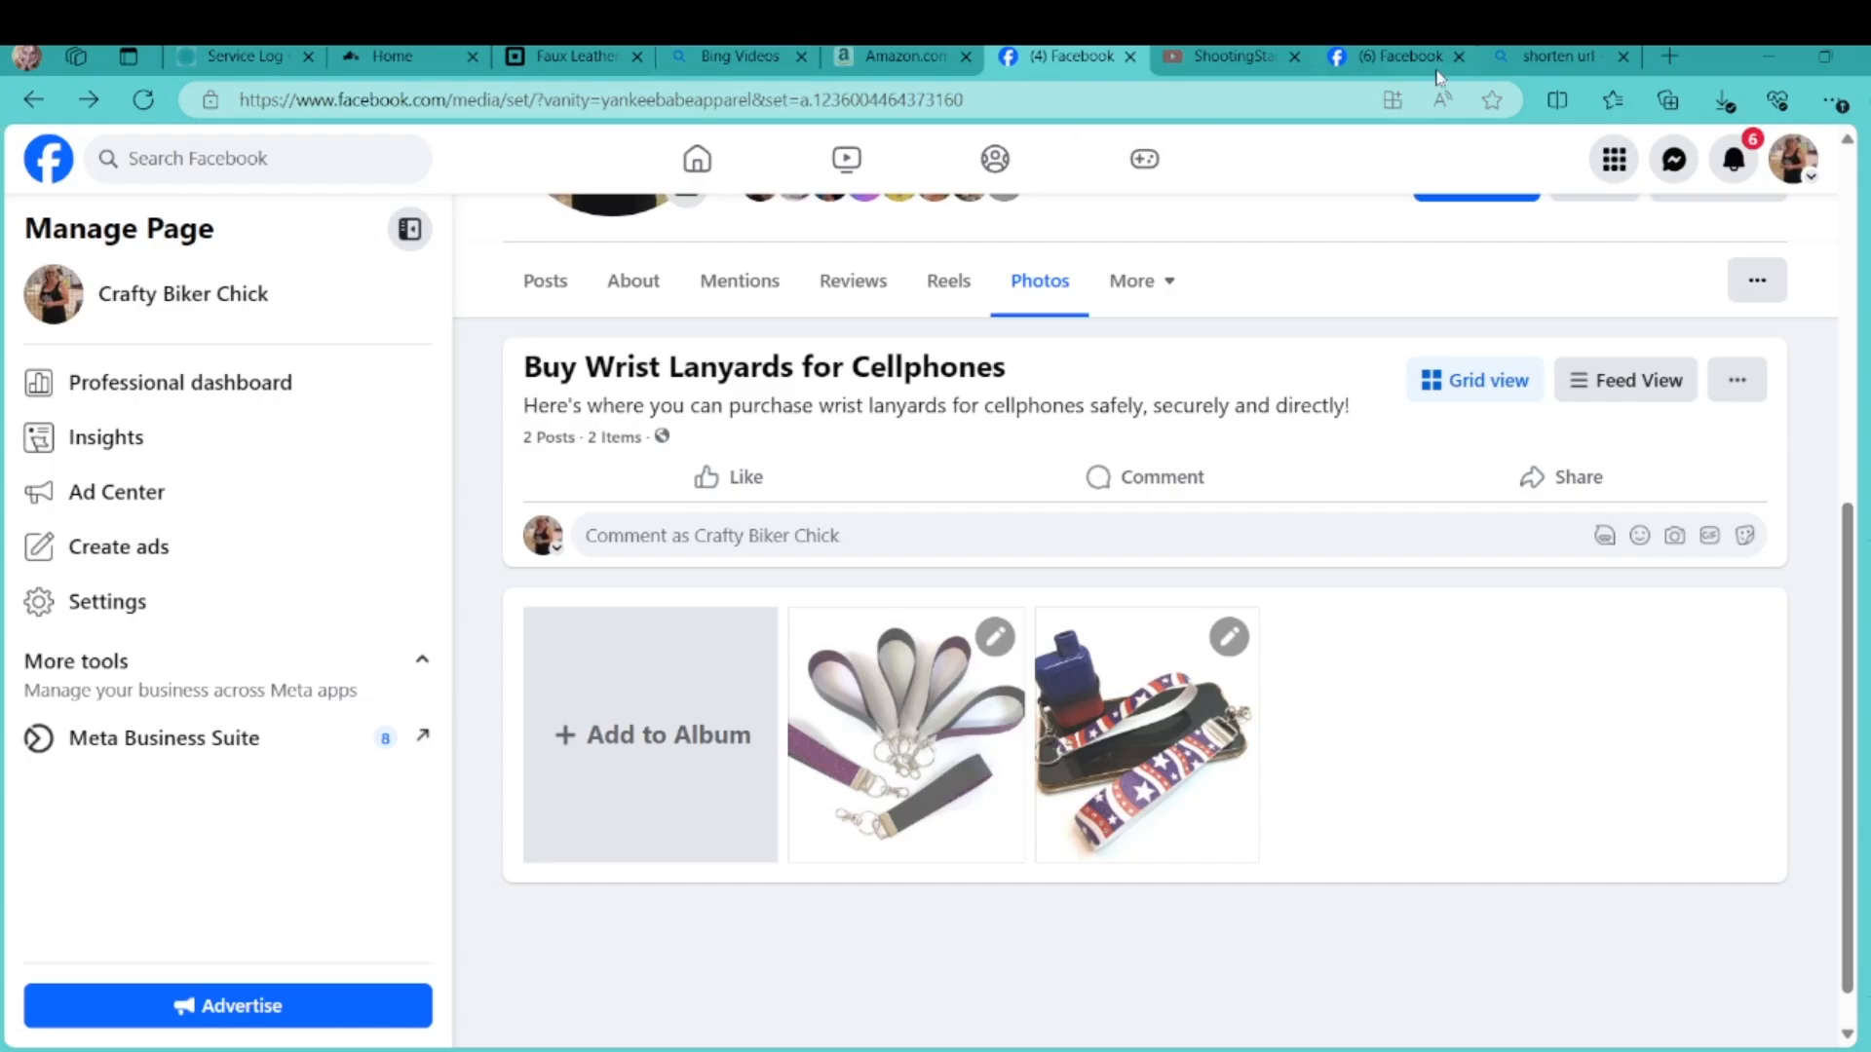
click(1793, 159)
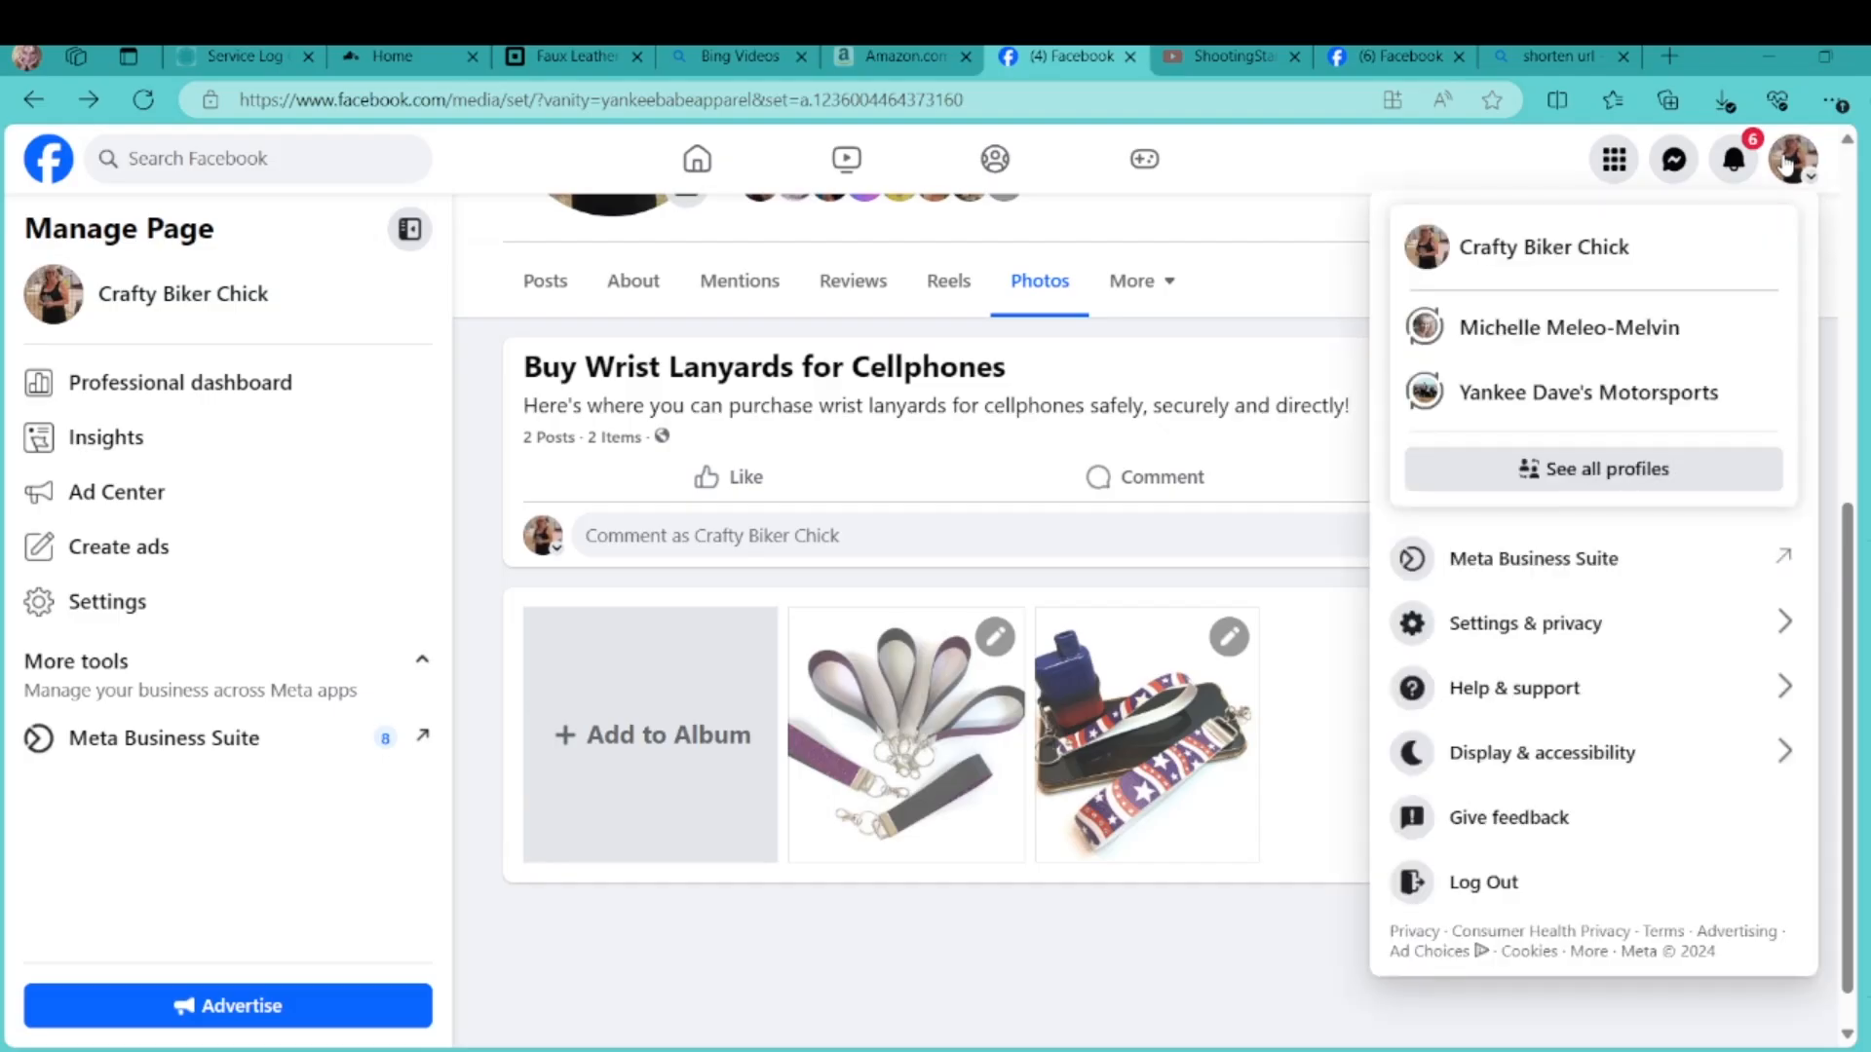
click(1570, 341)
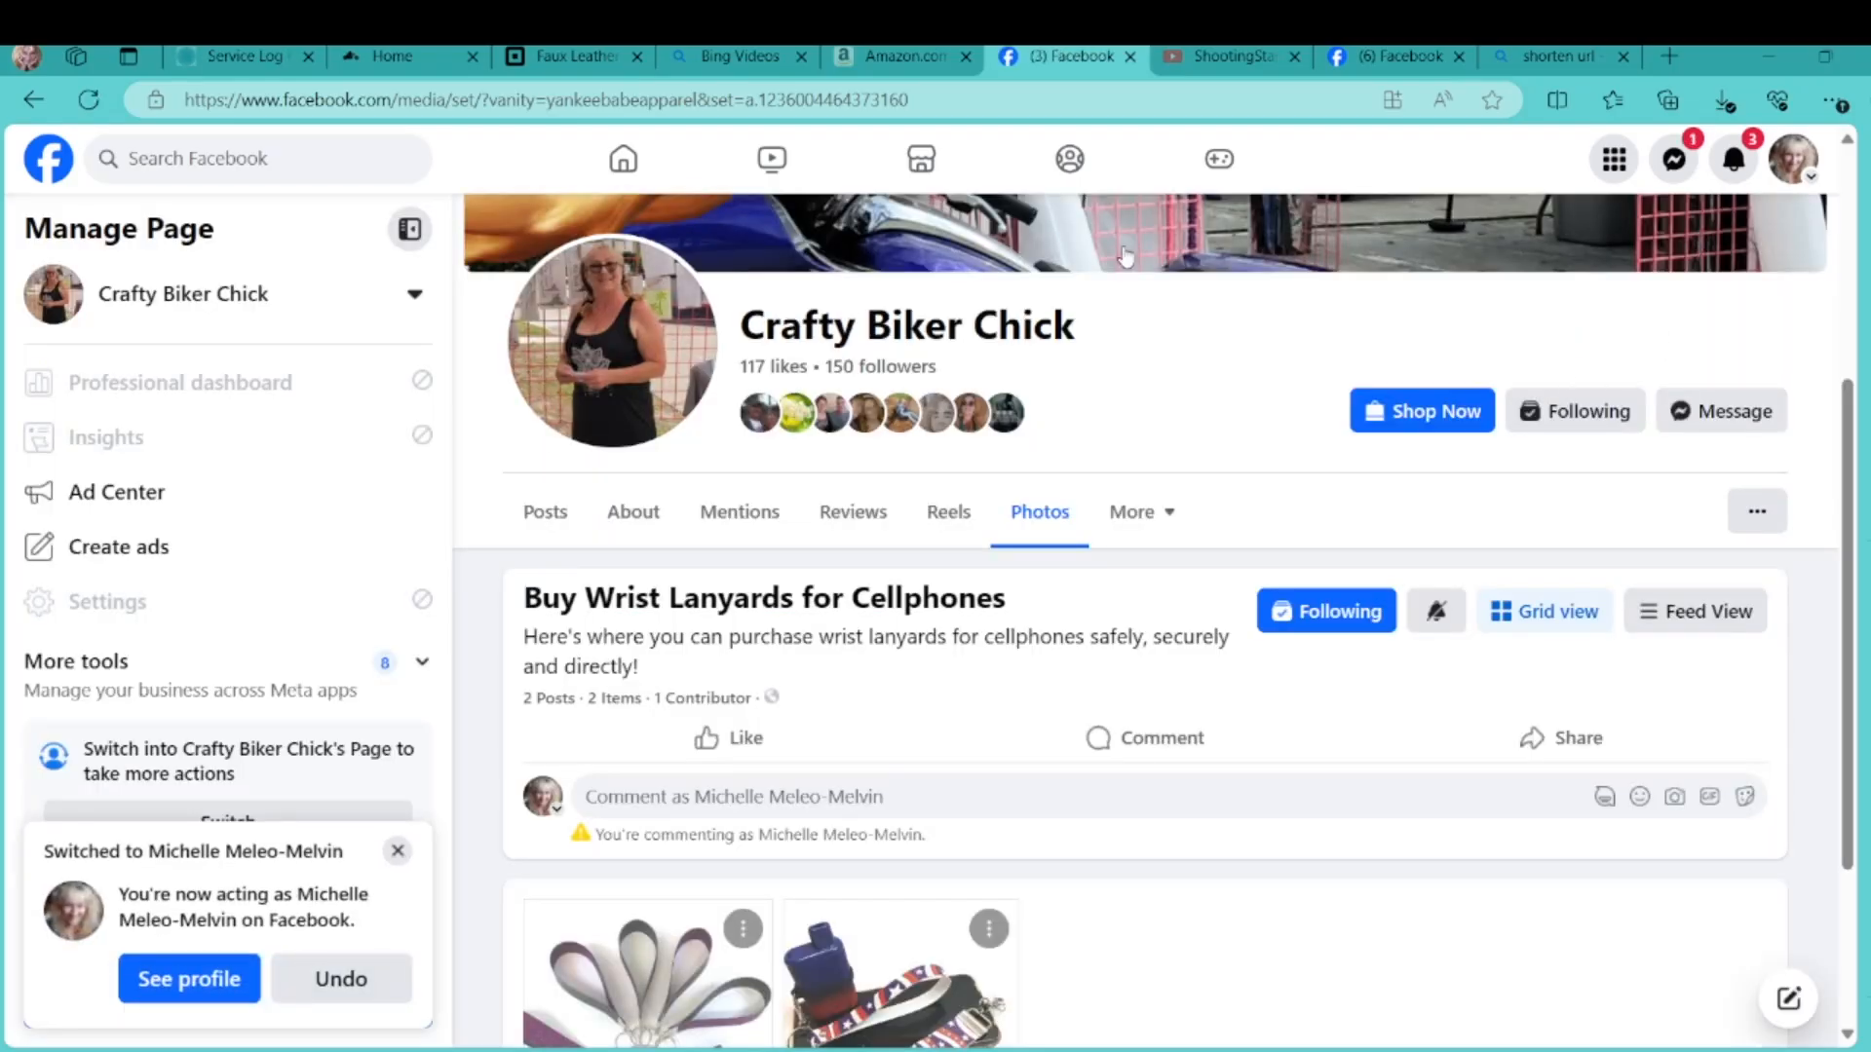
Open the media albums of the Crafty Biker Chick & Friends Marketplace group
click(629, 168)
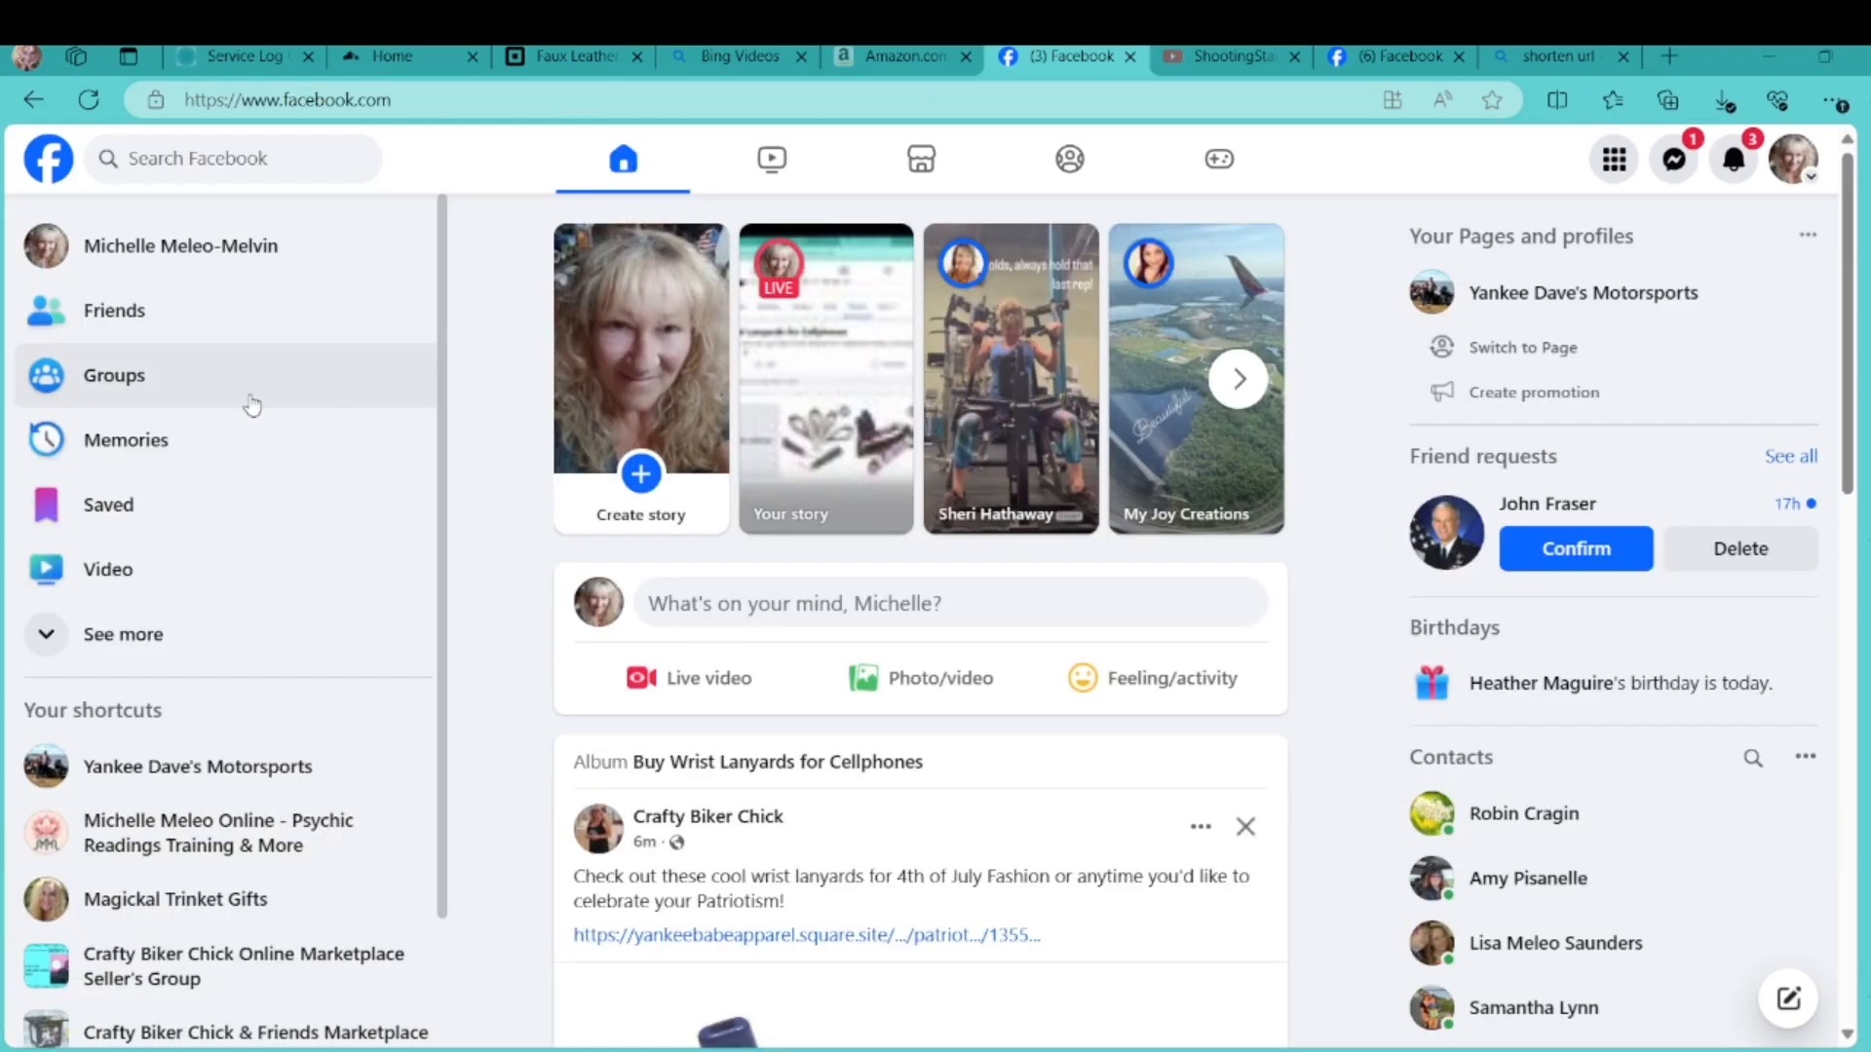
click(114, 376)
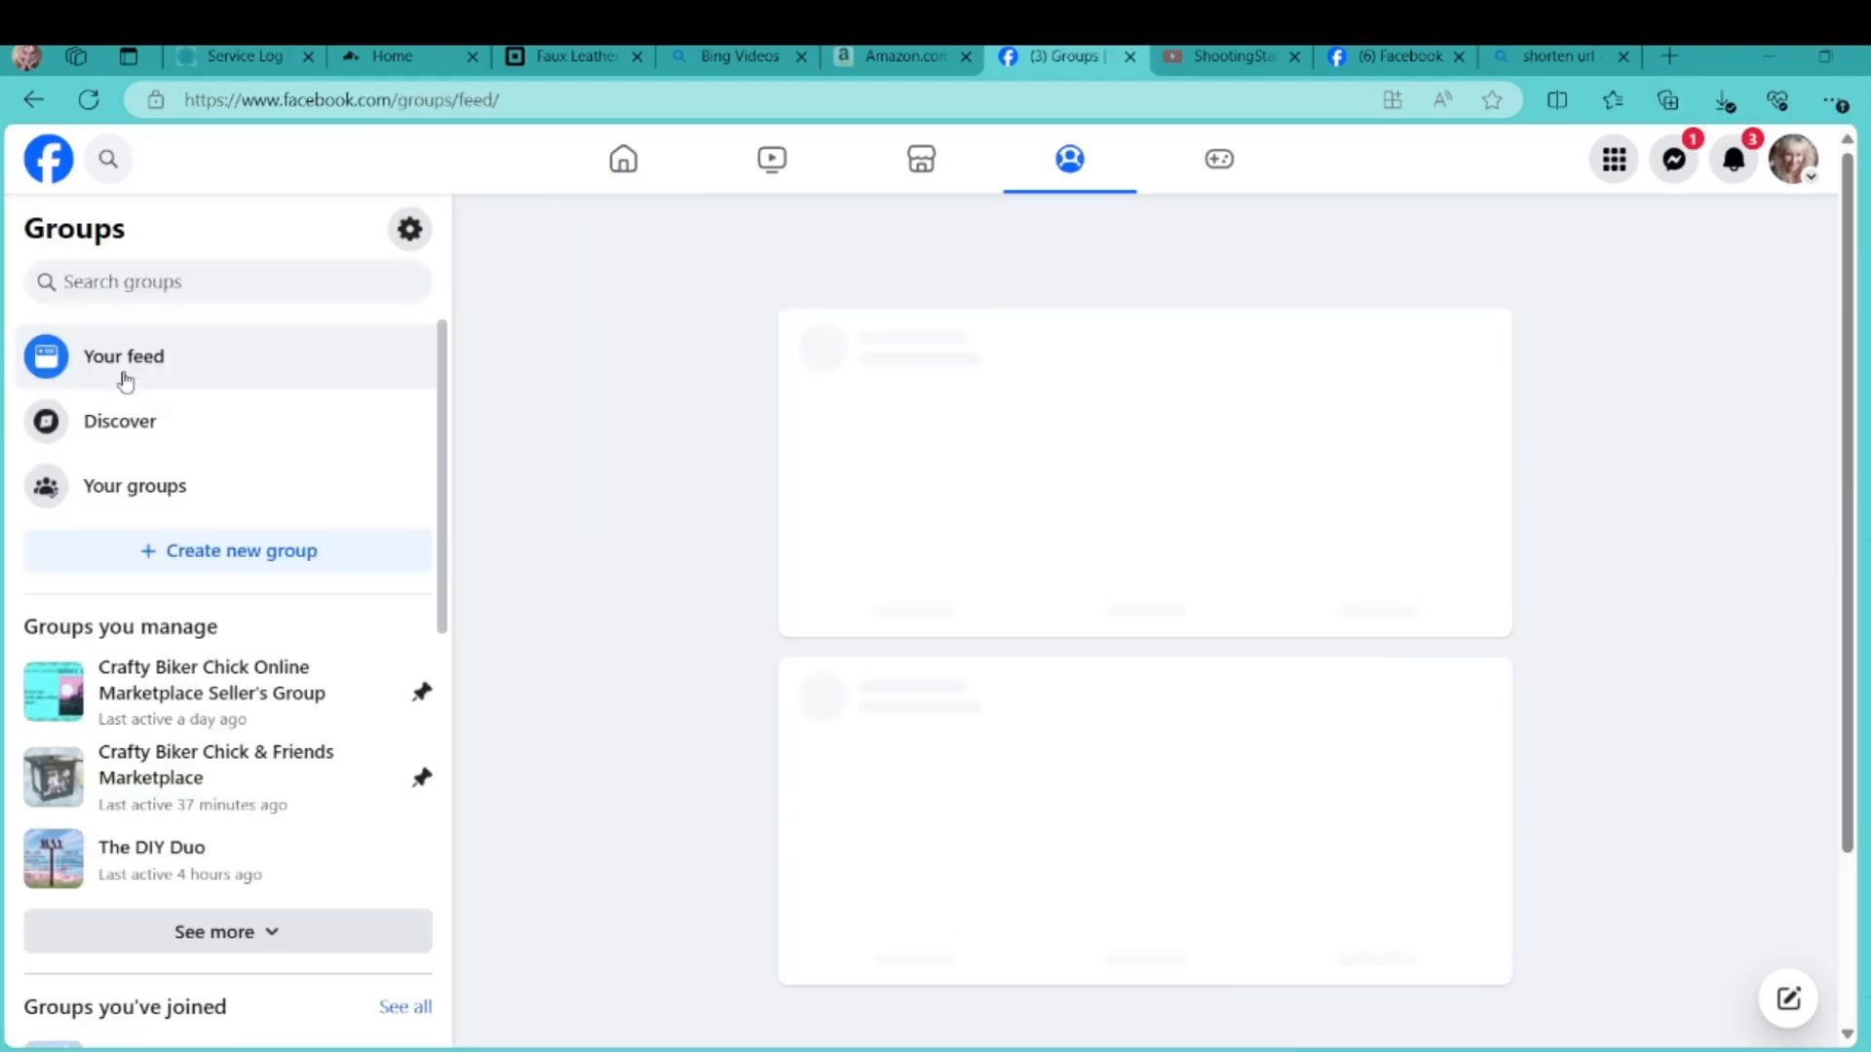
click(175, 780)
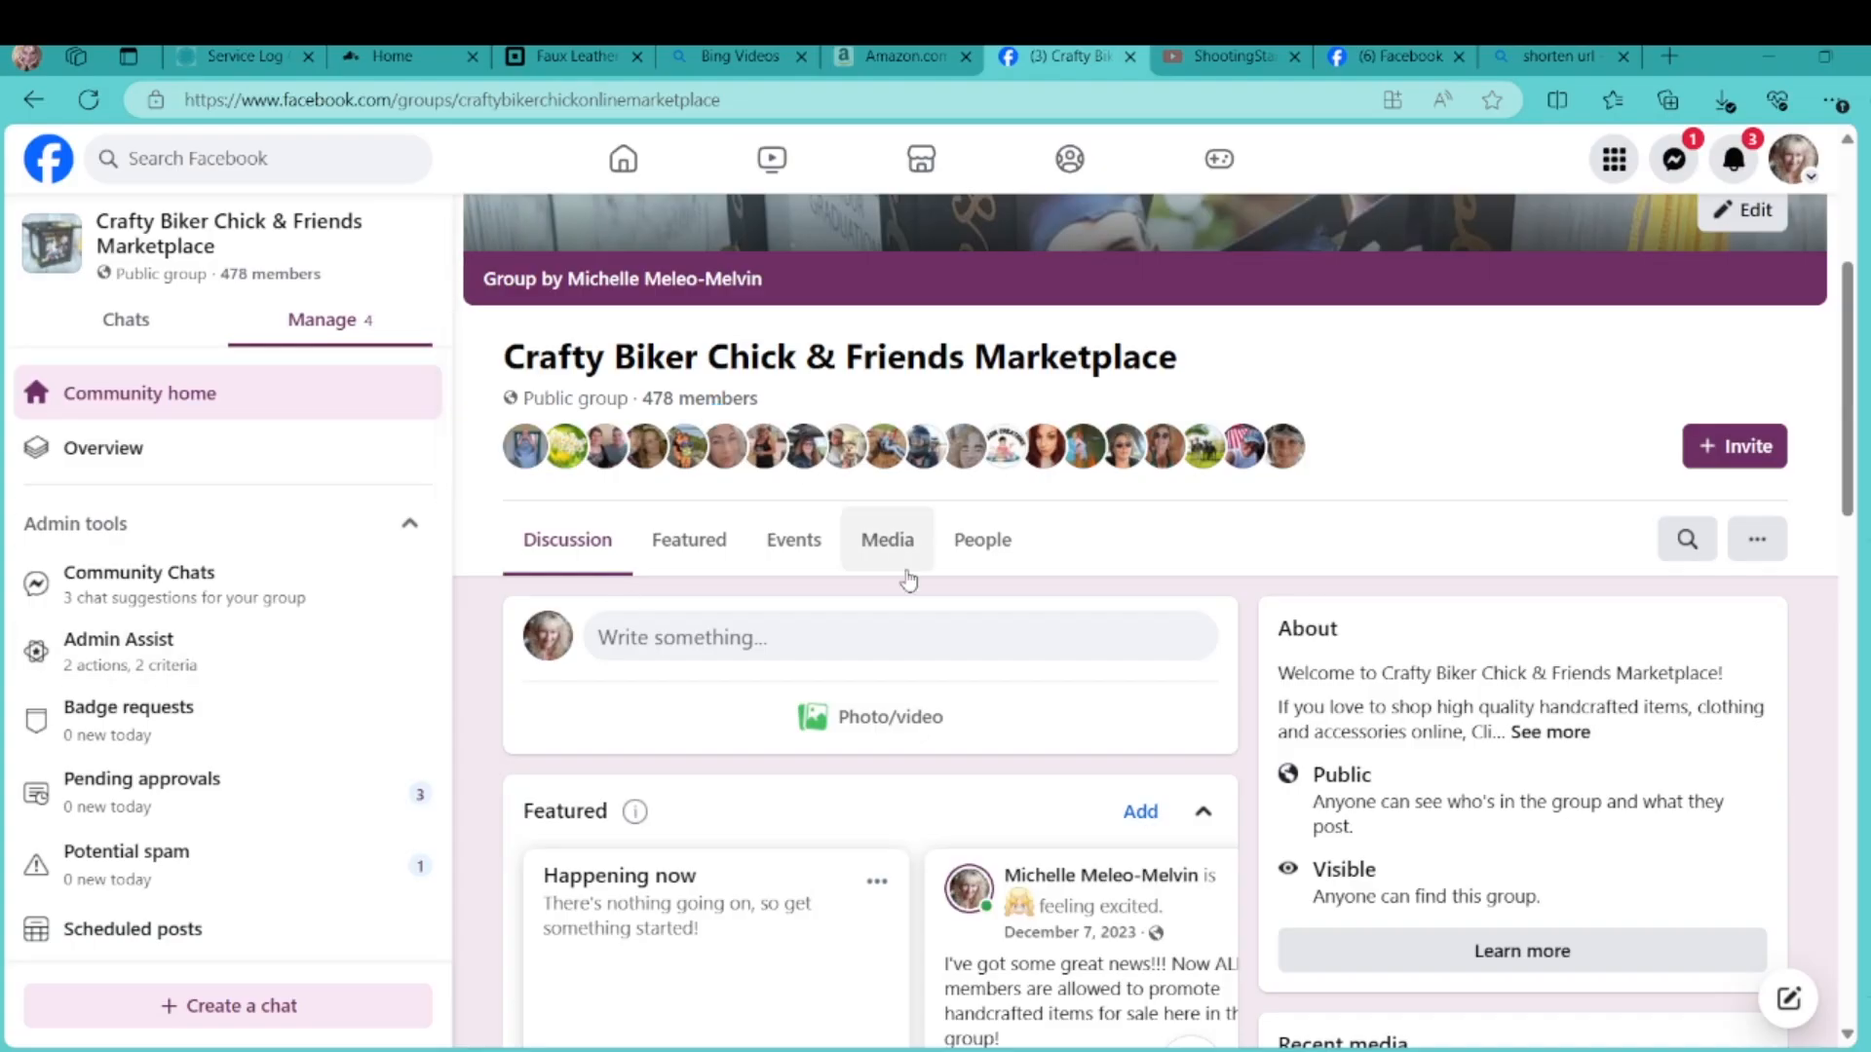
click(894, 549)
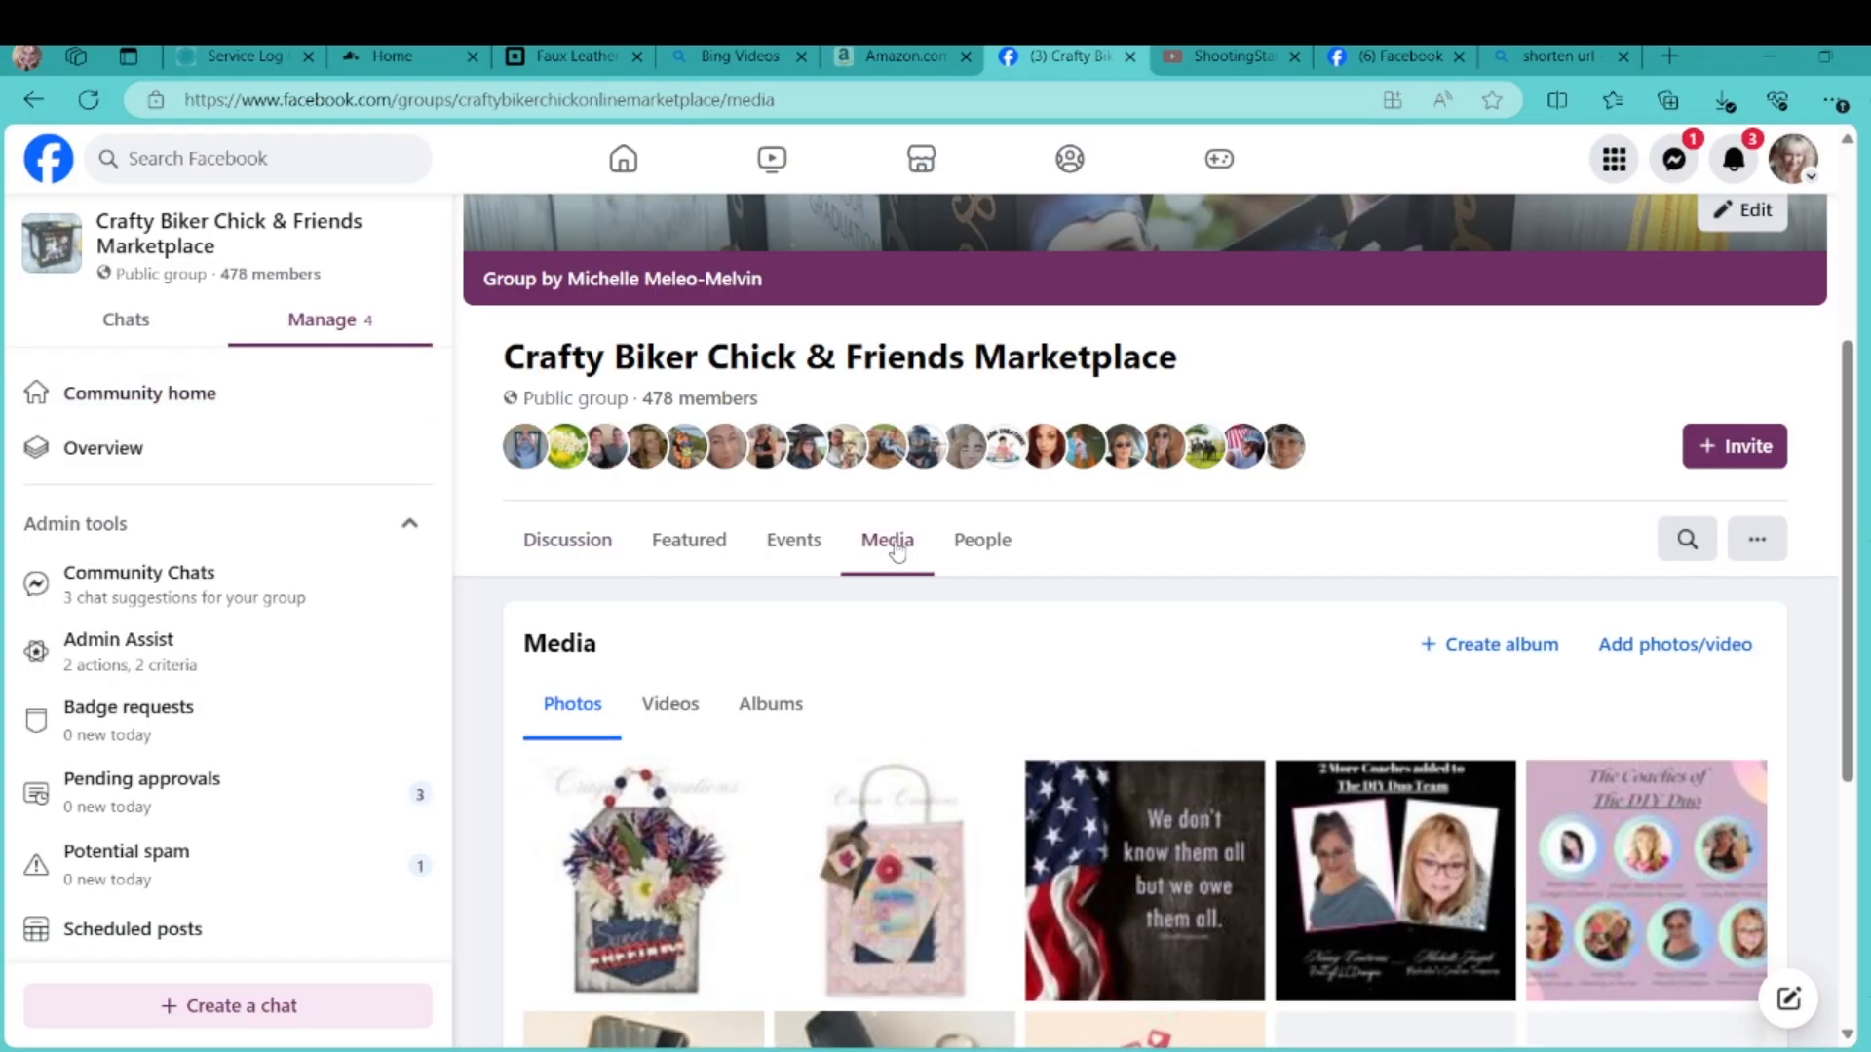
click(775, 709)
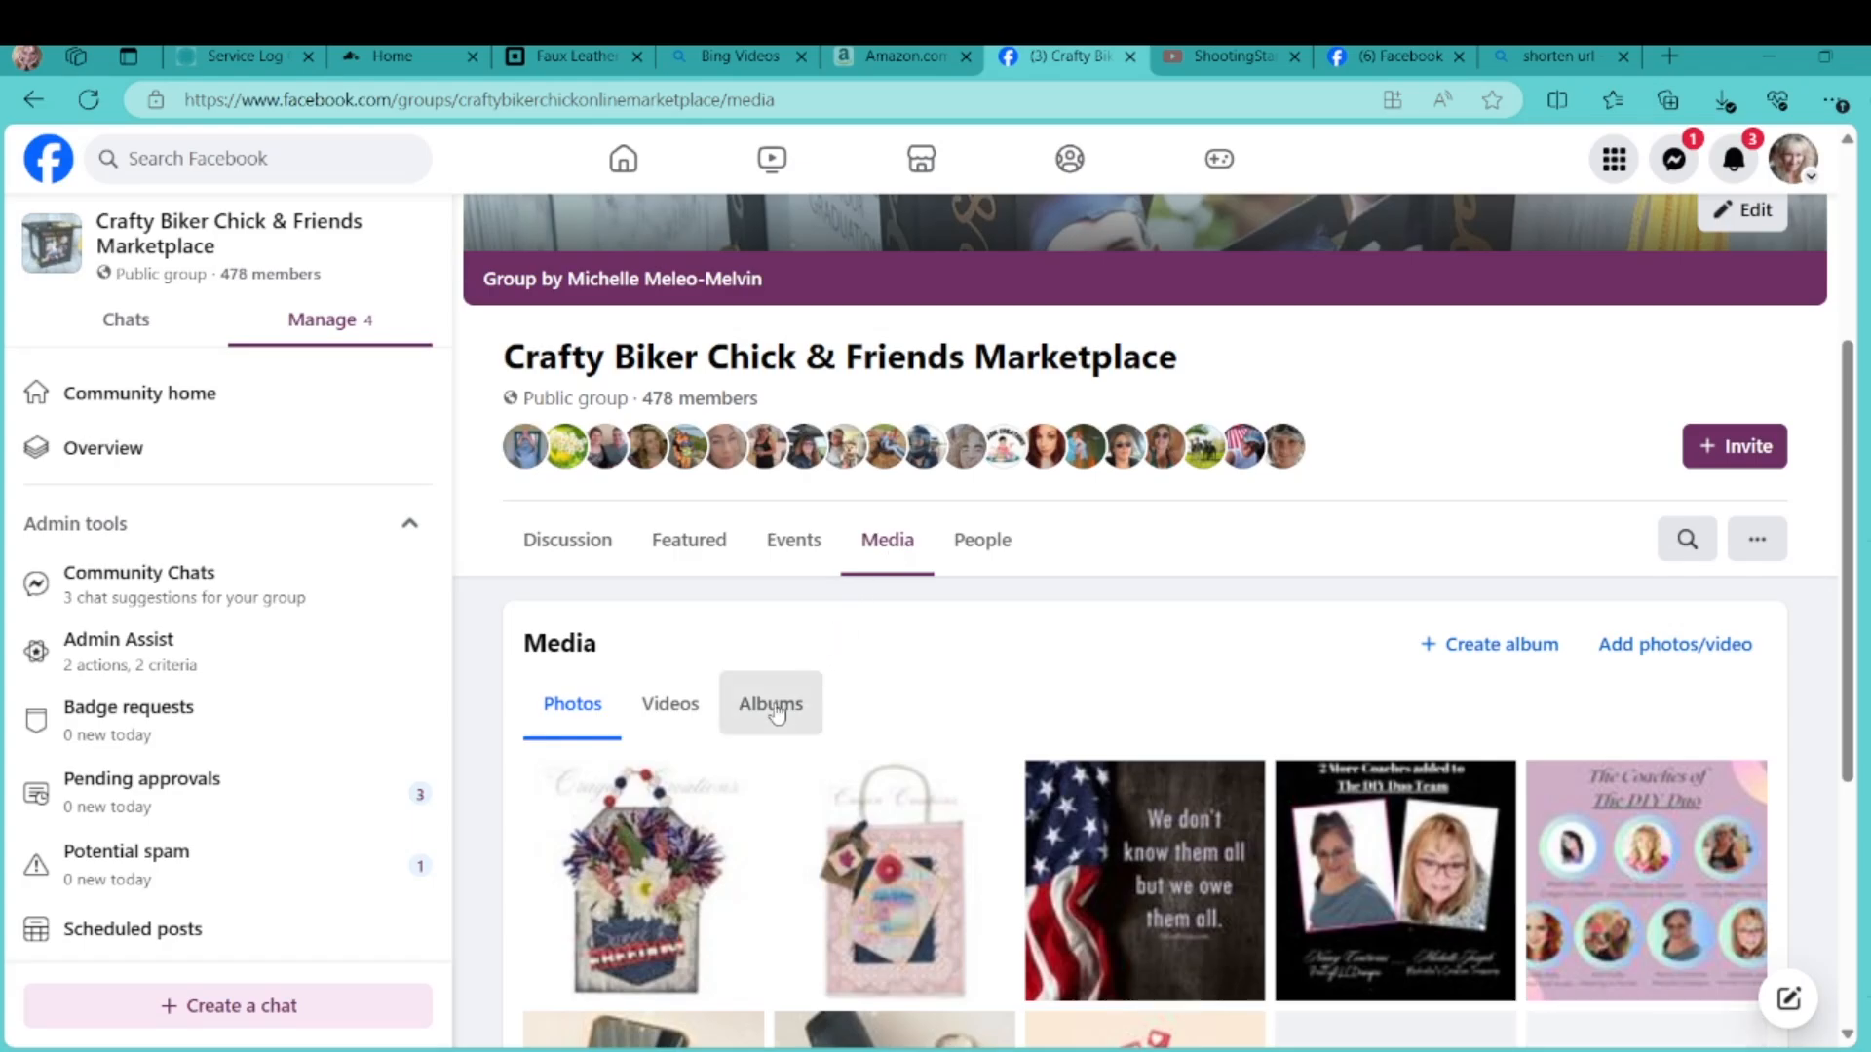
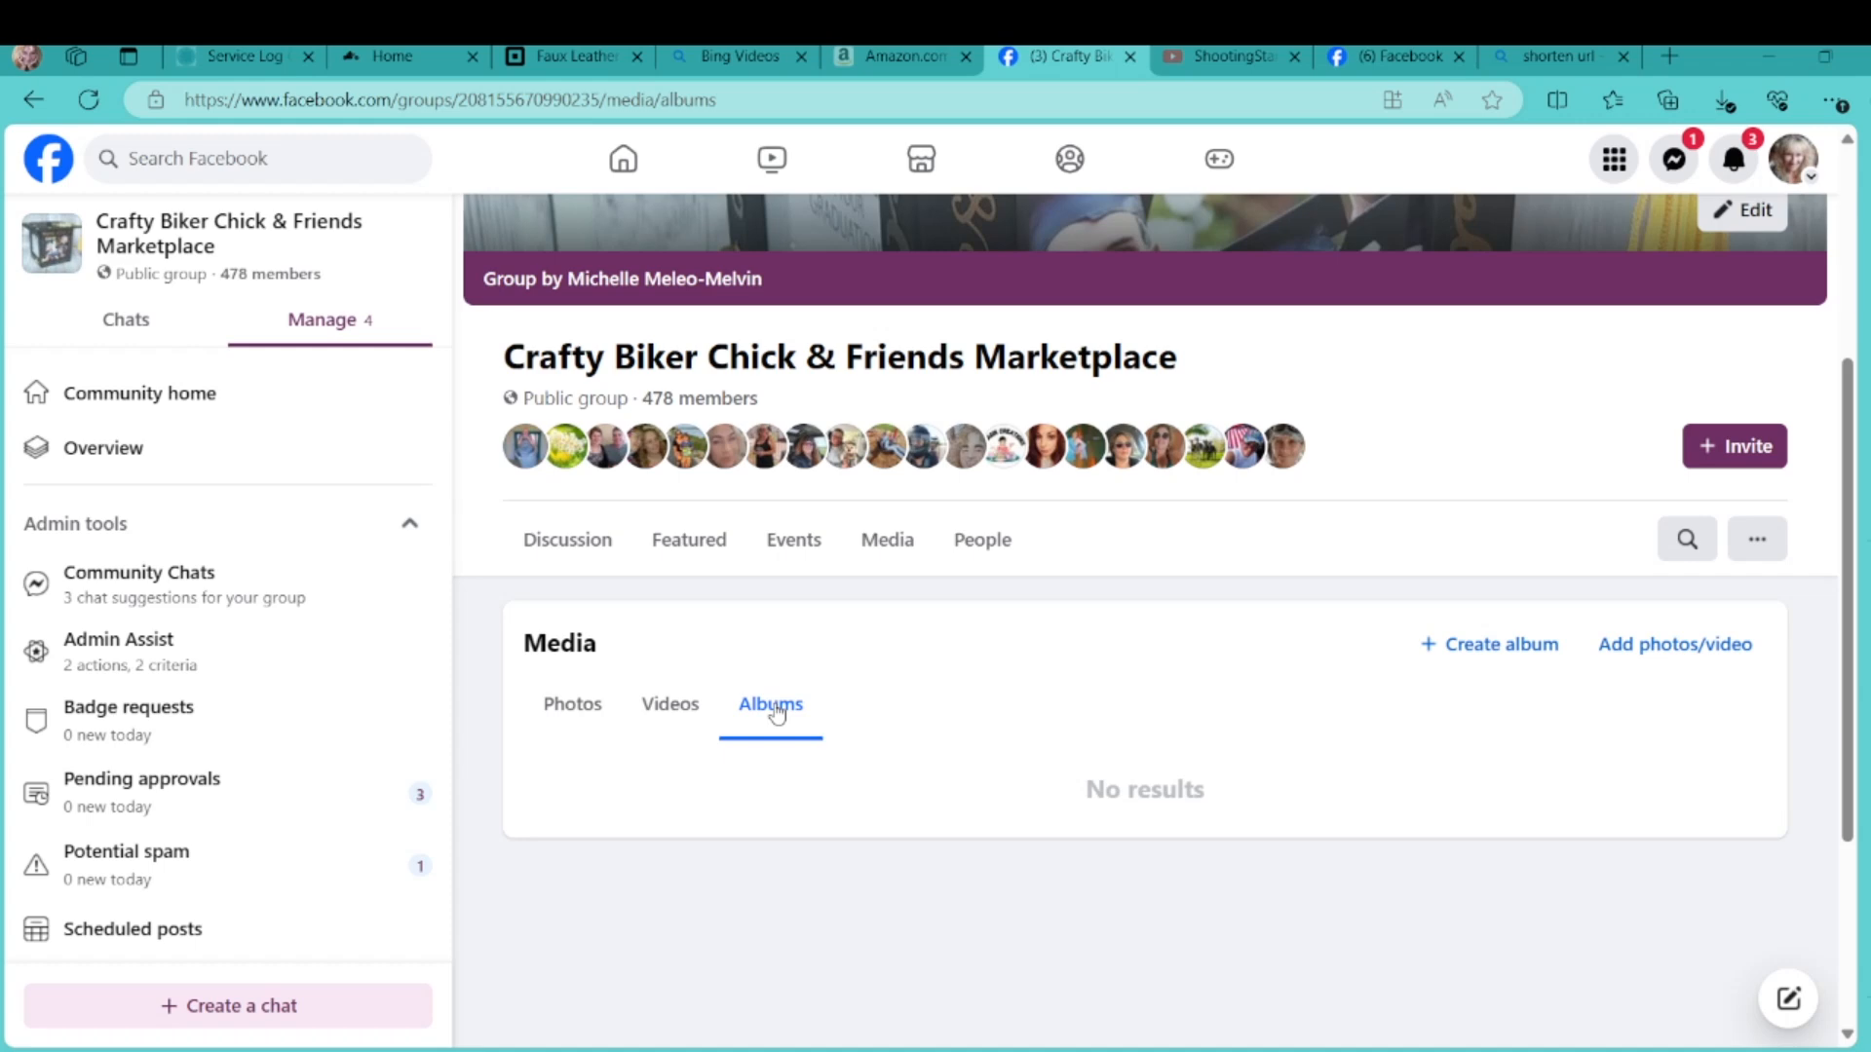
Start a group album named "Crafty Biker Chick Videos" and add the Crafty Biker Chick motorcycle cartoon picture to it
click(1507, 653)
click(141, 355)
text(Crafty Biker Chick Videos)
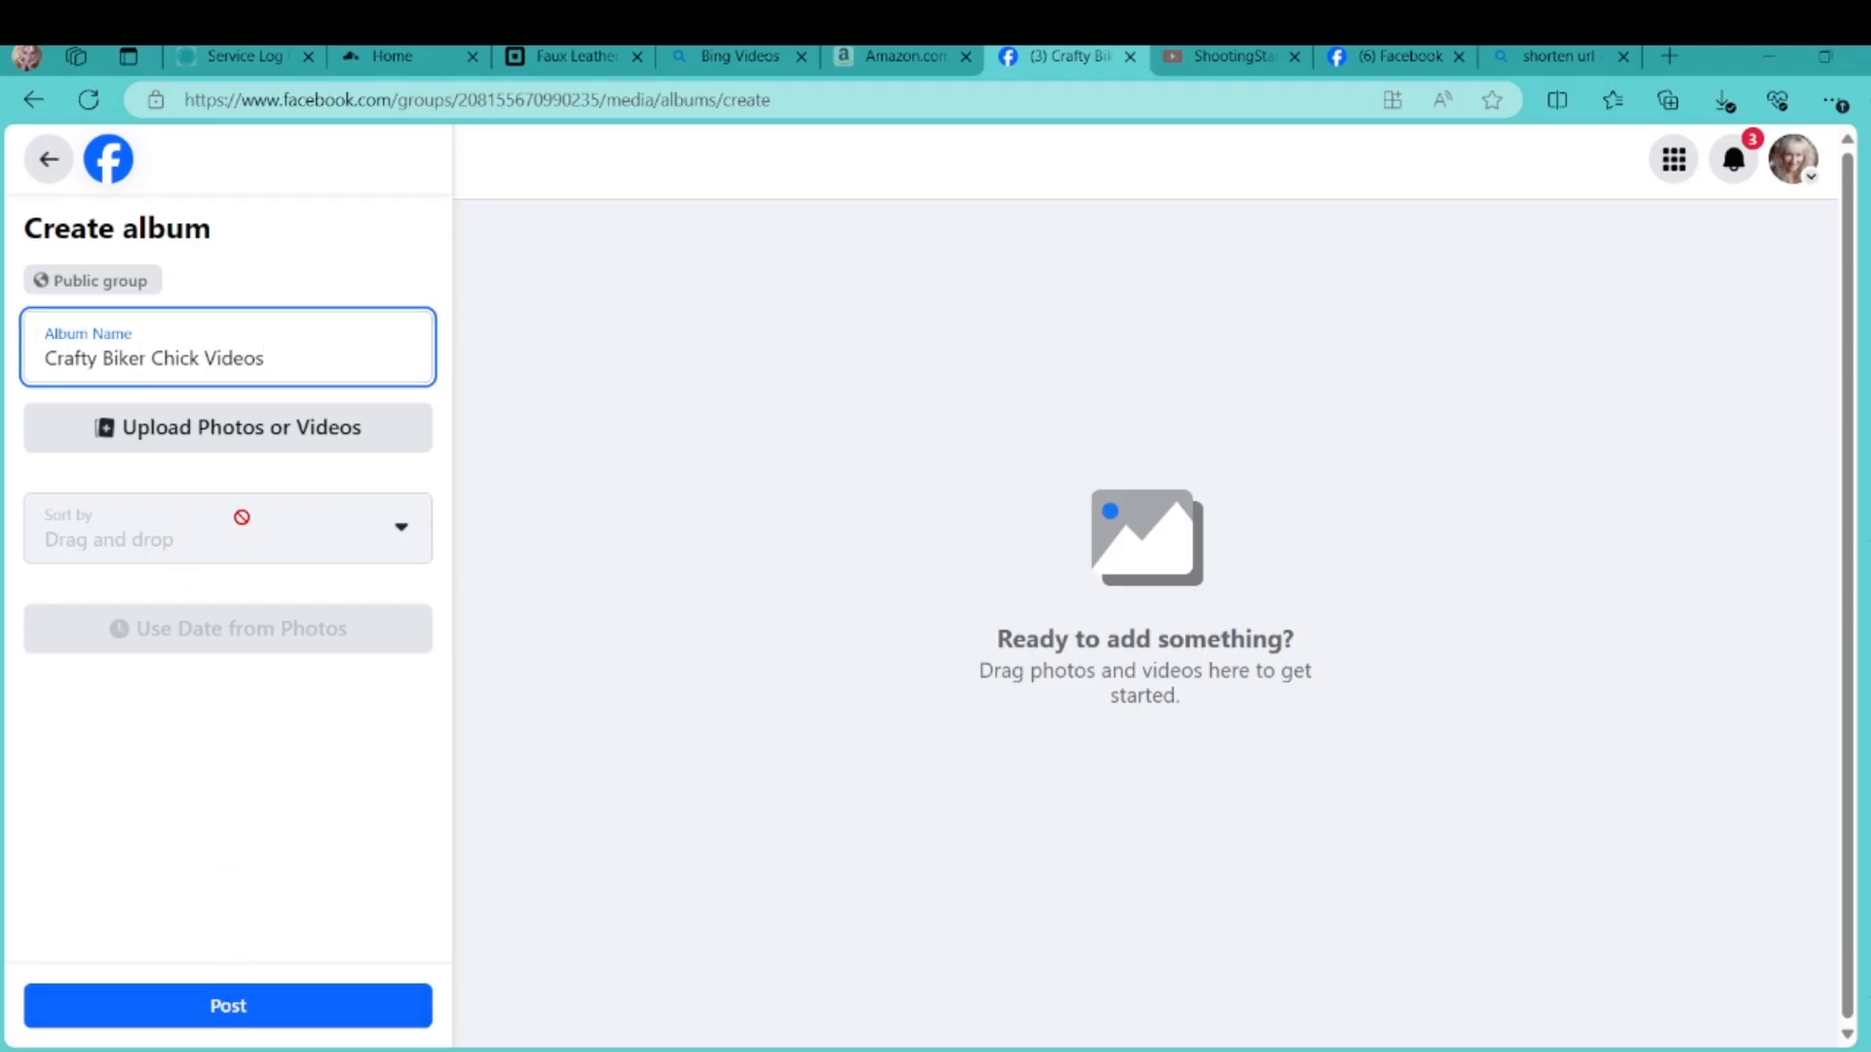
click(243, 429)
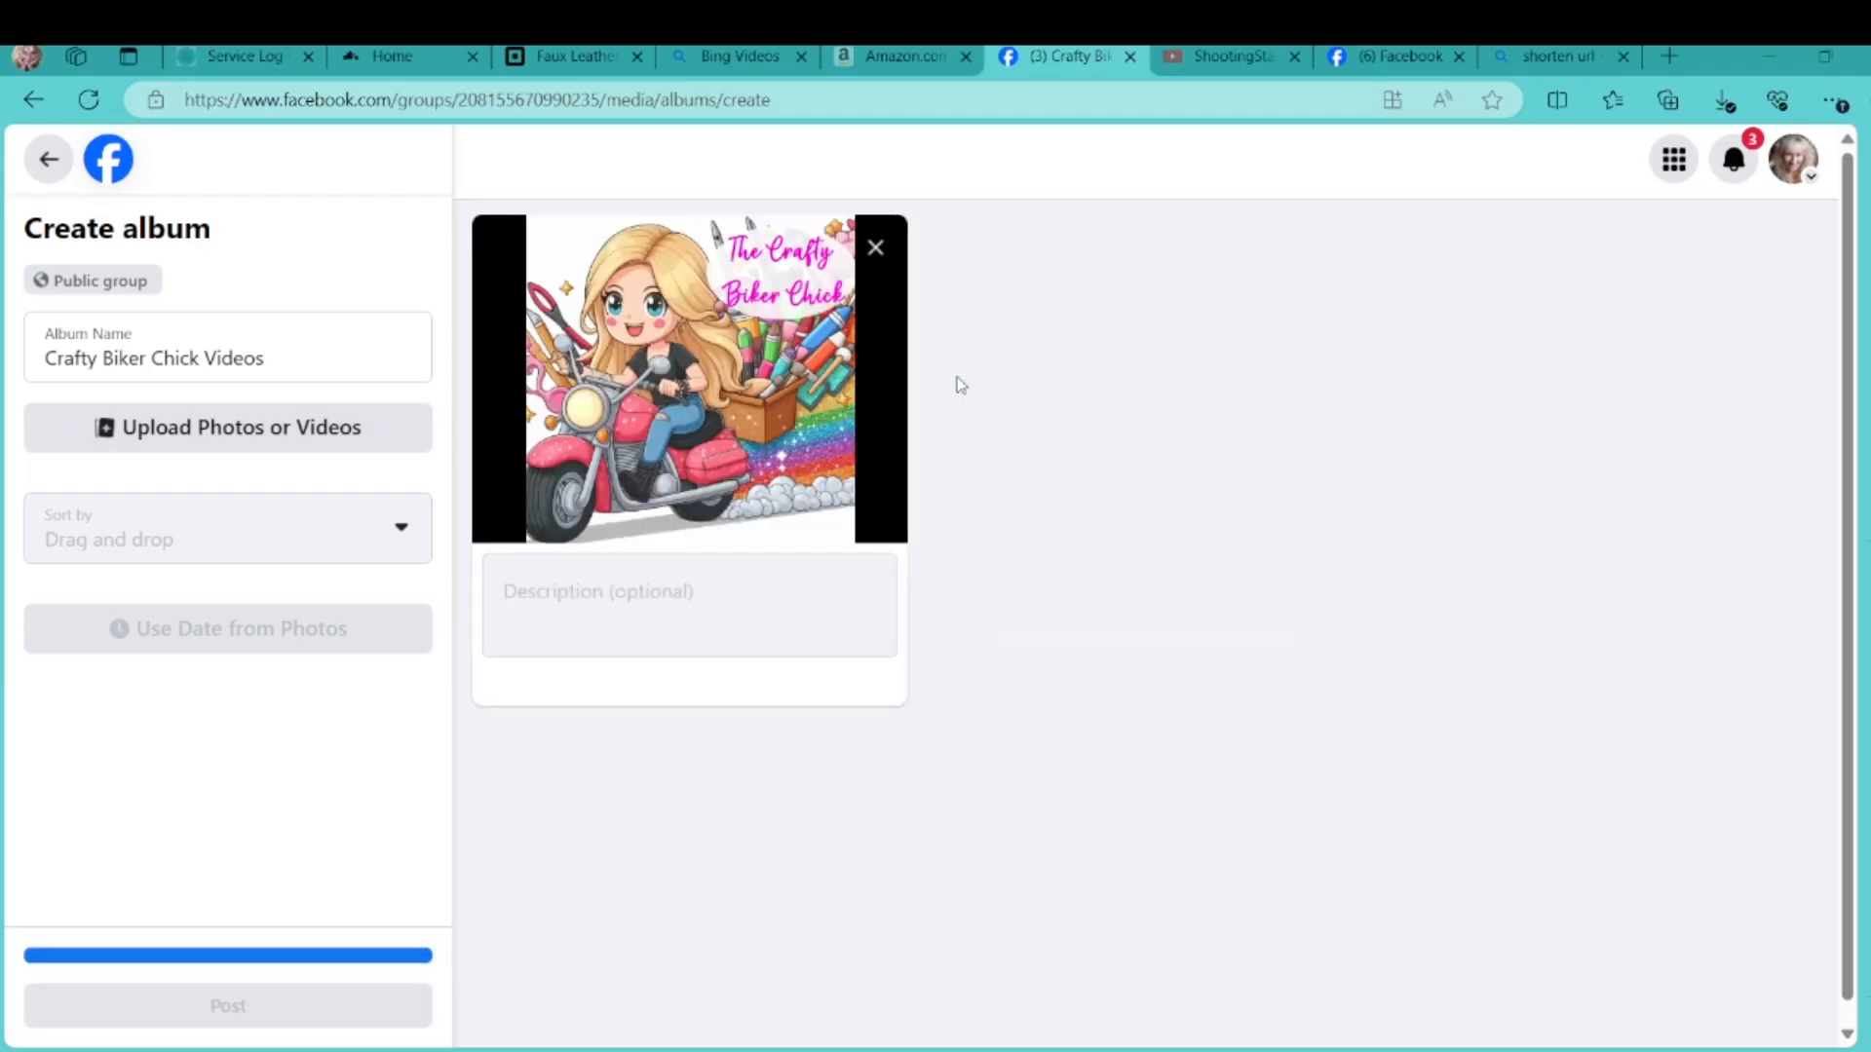
click(639, 586)
text(Check out )
text(a)
key(BackSpace)
key(BackSpace)
key(BackSpace)
key(BackSpace)
key(BackSpace)
key(BackSpace)
key(BackSpace)
key(BackSpace)
key(BackSpace)
key(BackSpace)
key(BackSpace)
Describe the cartoon picture as "Quick links to all videos found in this group!" and post the album
text(Quick links to all videos)
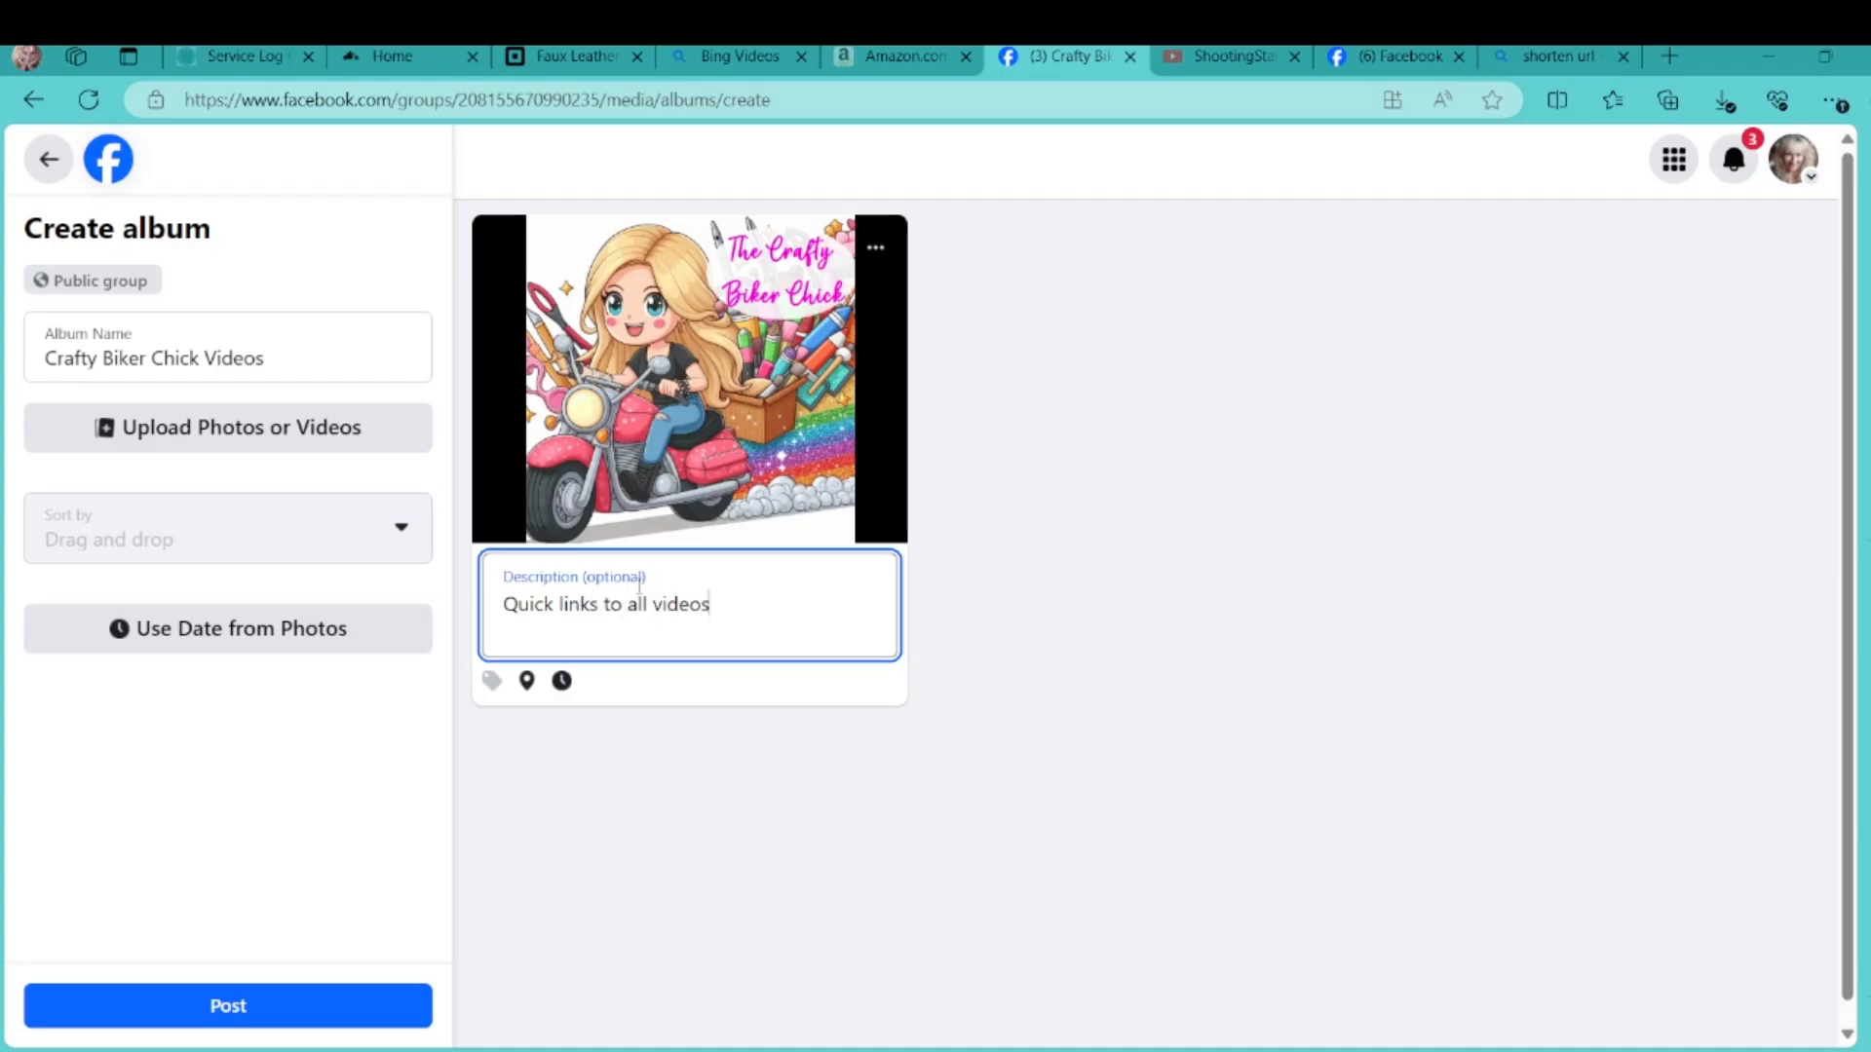
text( found in this group)
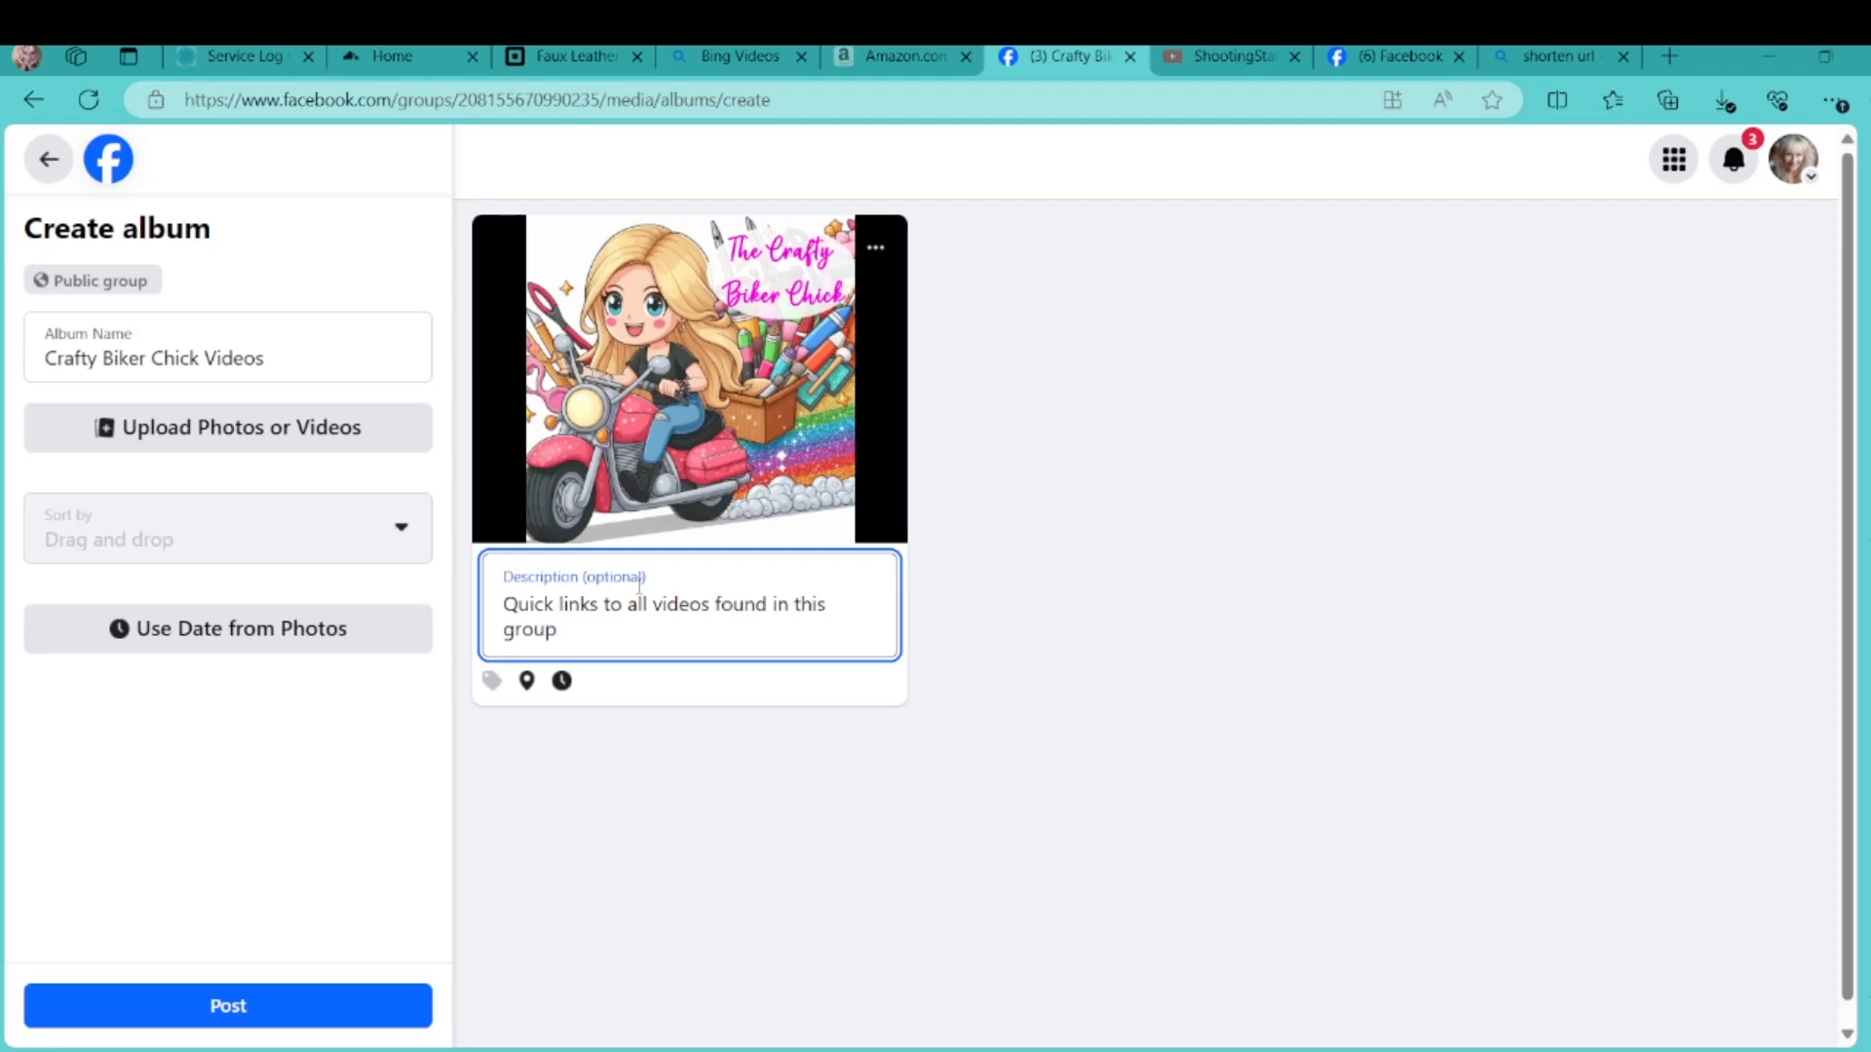
text(!)
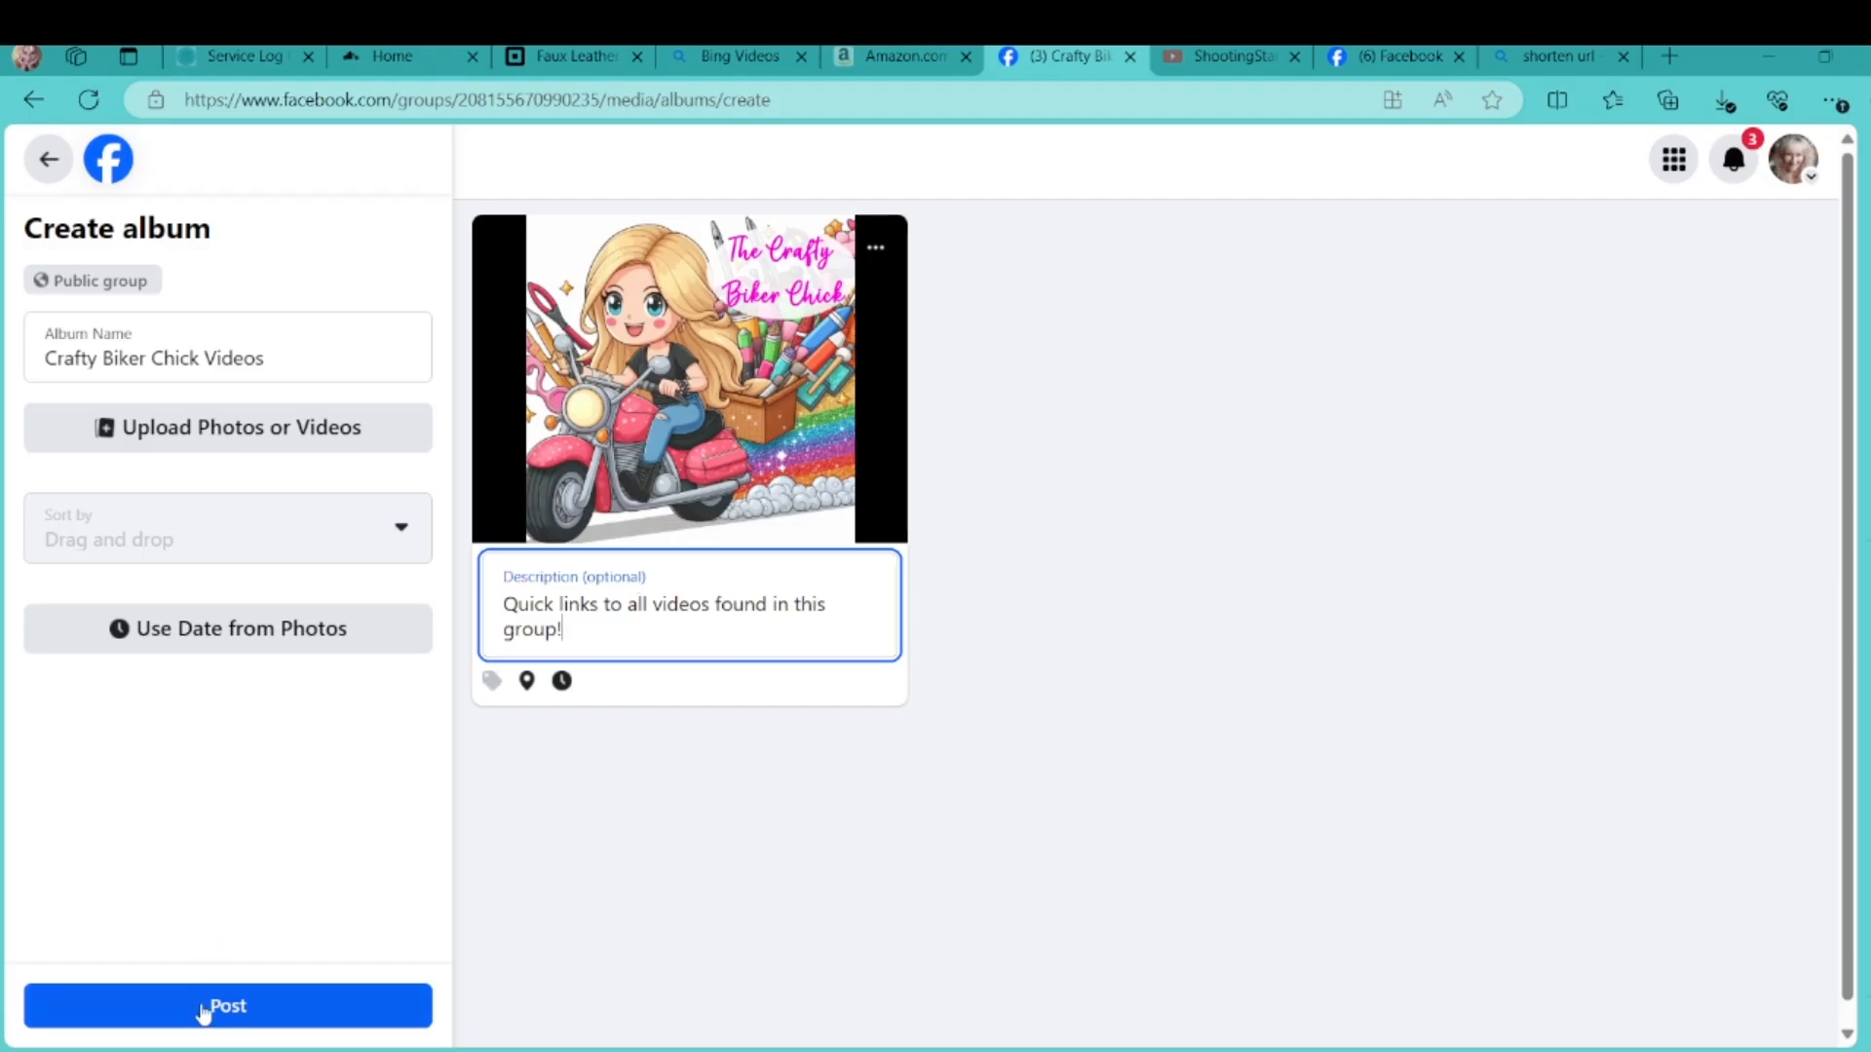
click(252, 1009)
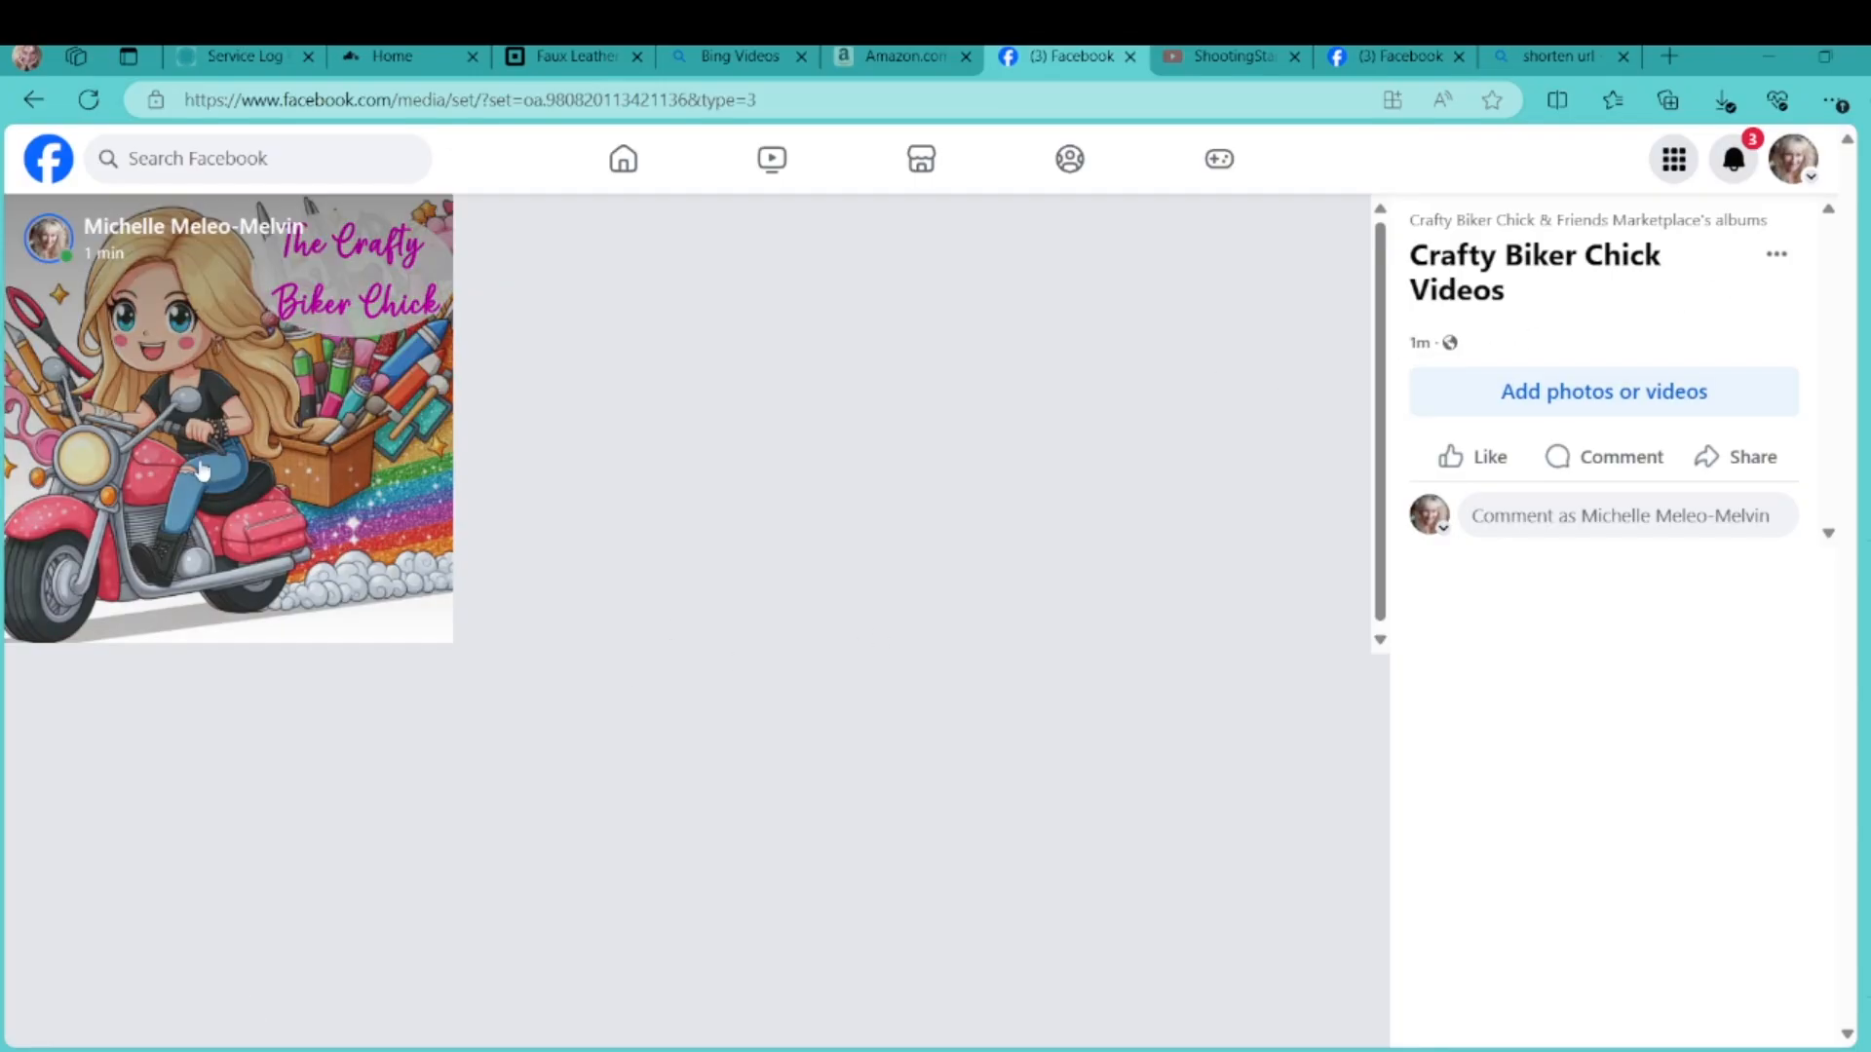
Open the Crafty Biker Chick Videos album for editing
click(1778, 258)
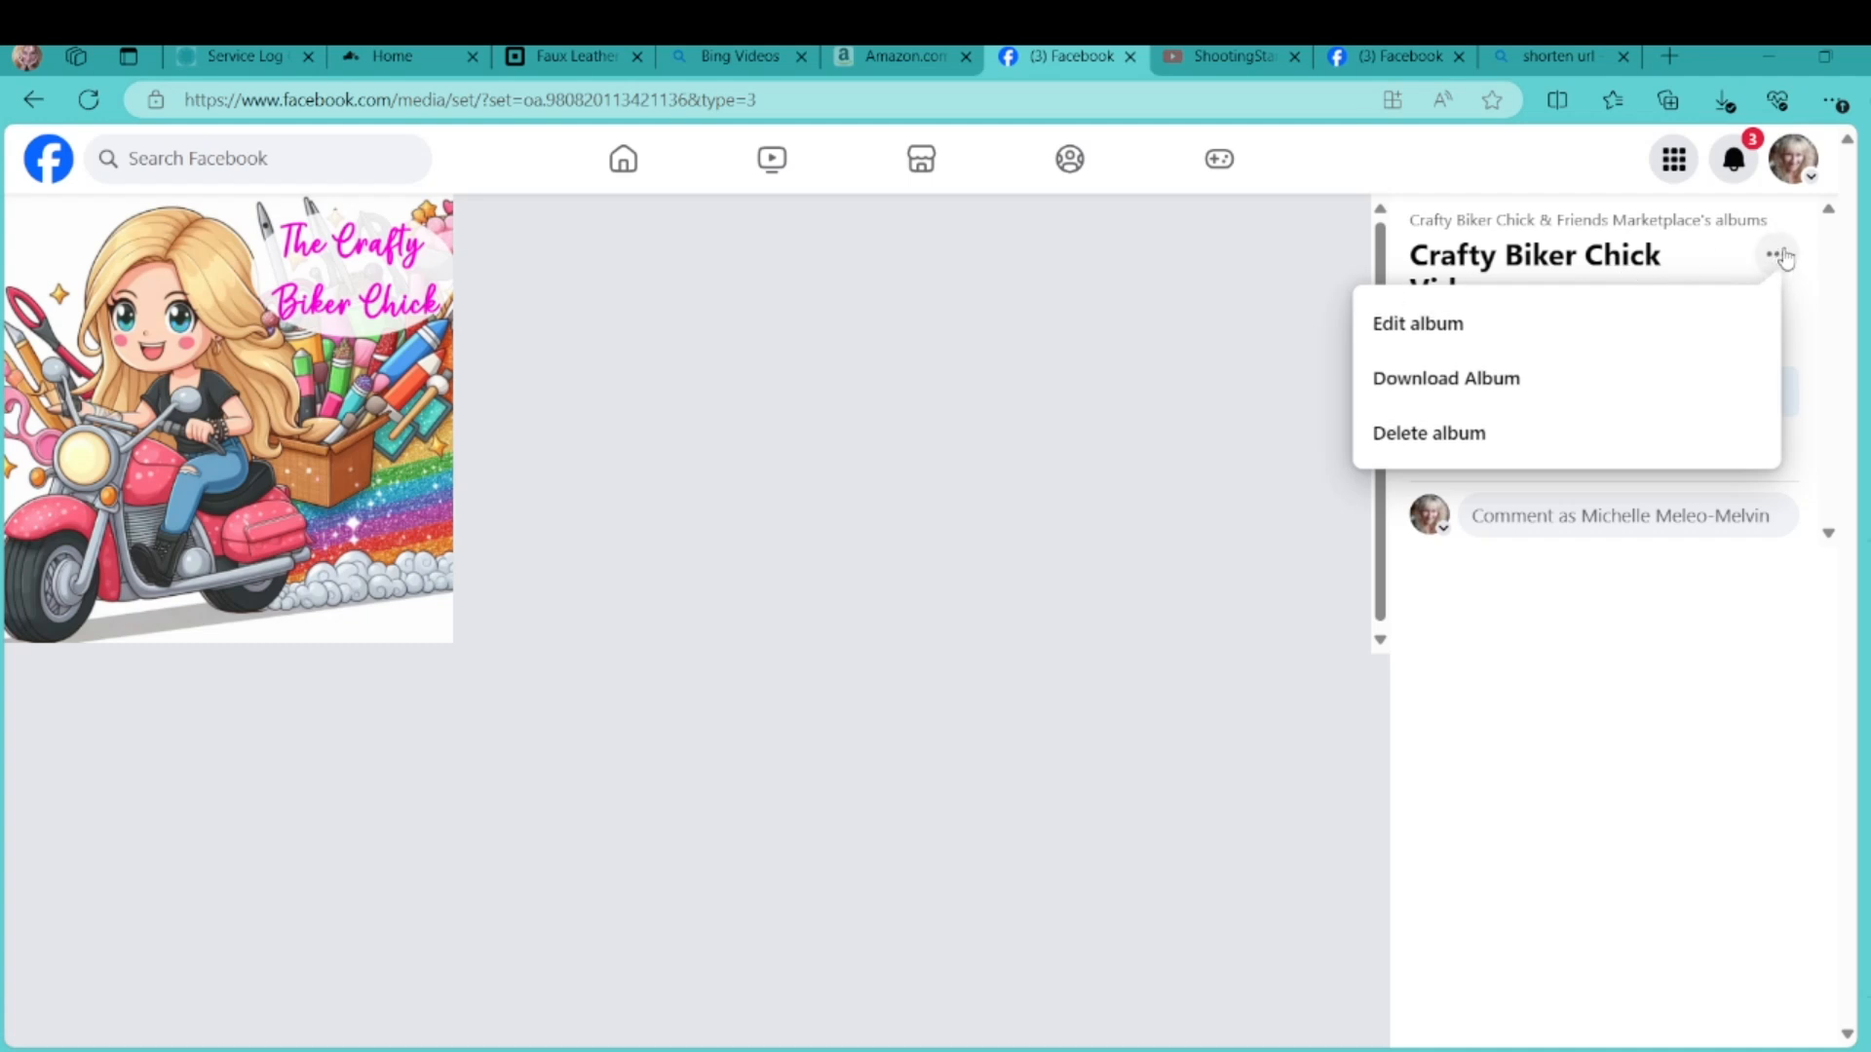
click(1067, 443)
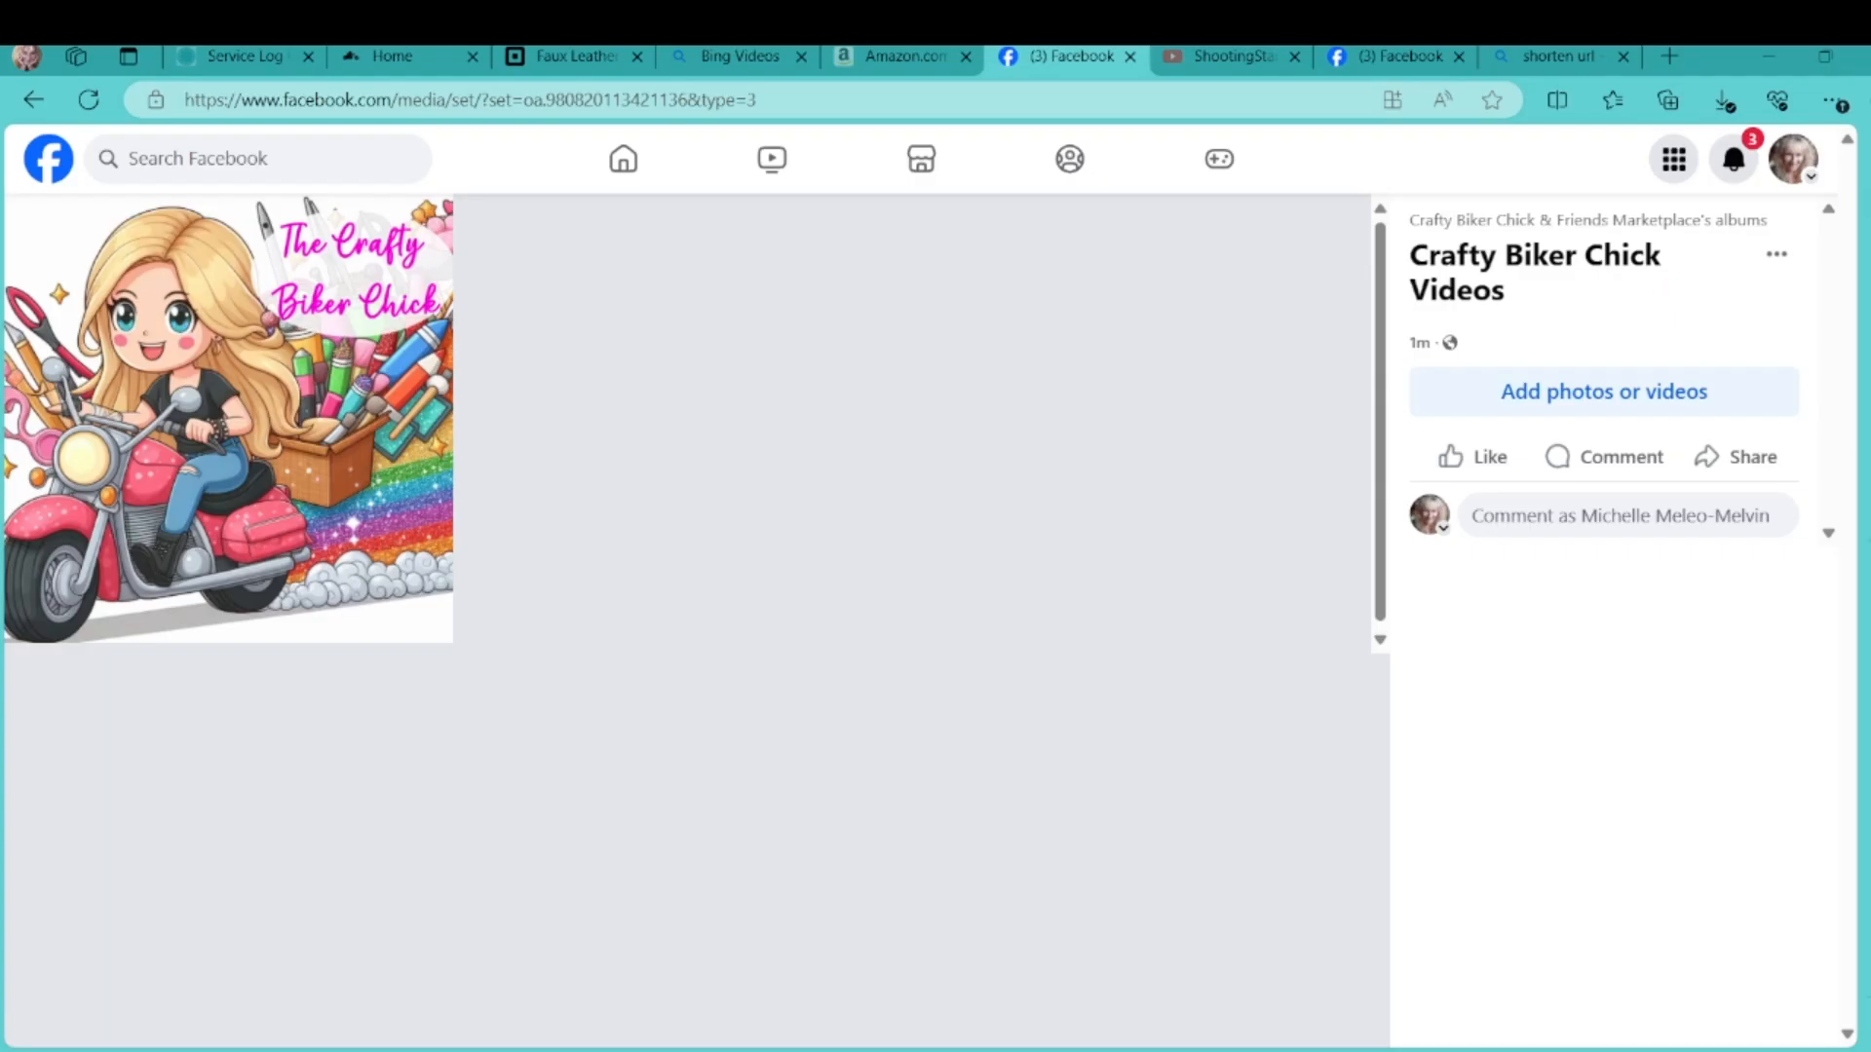
click(1776, 261)
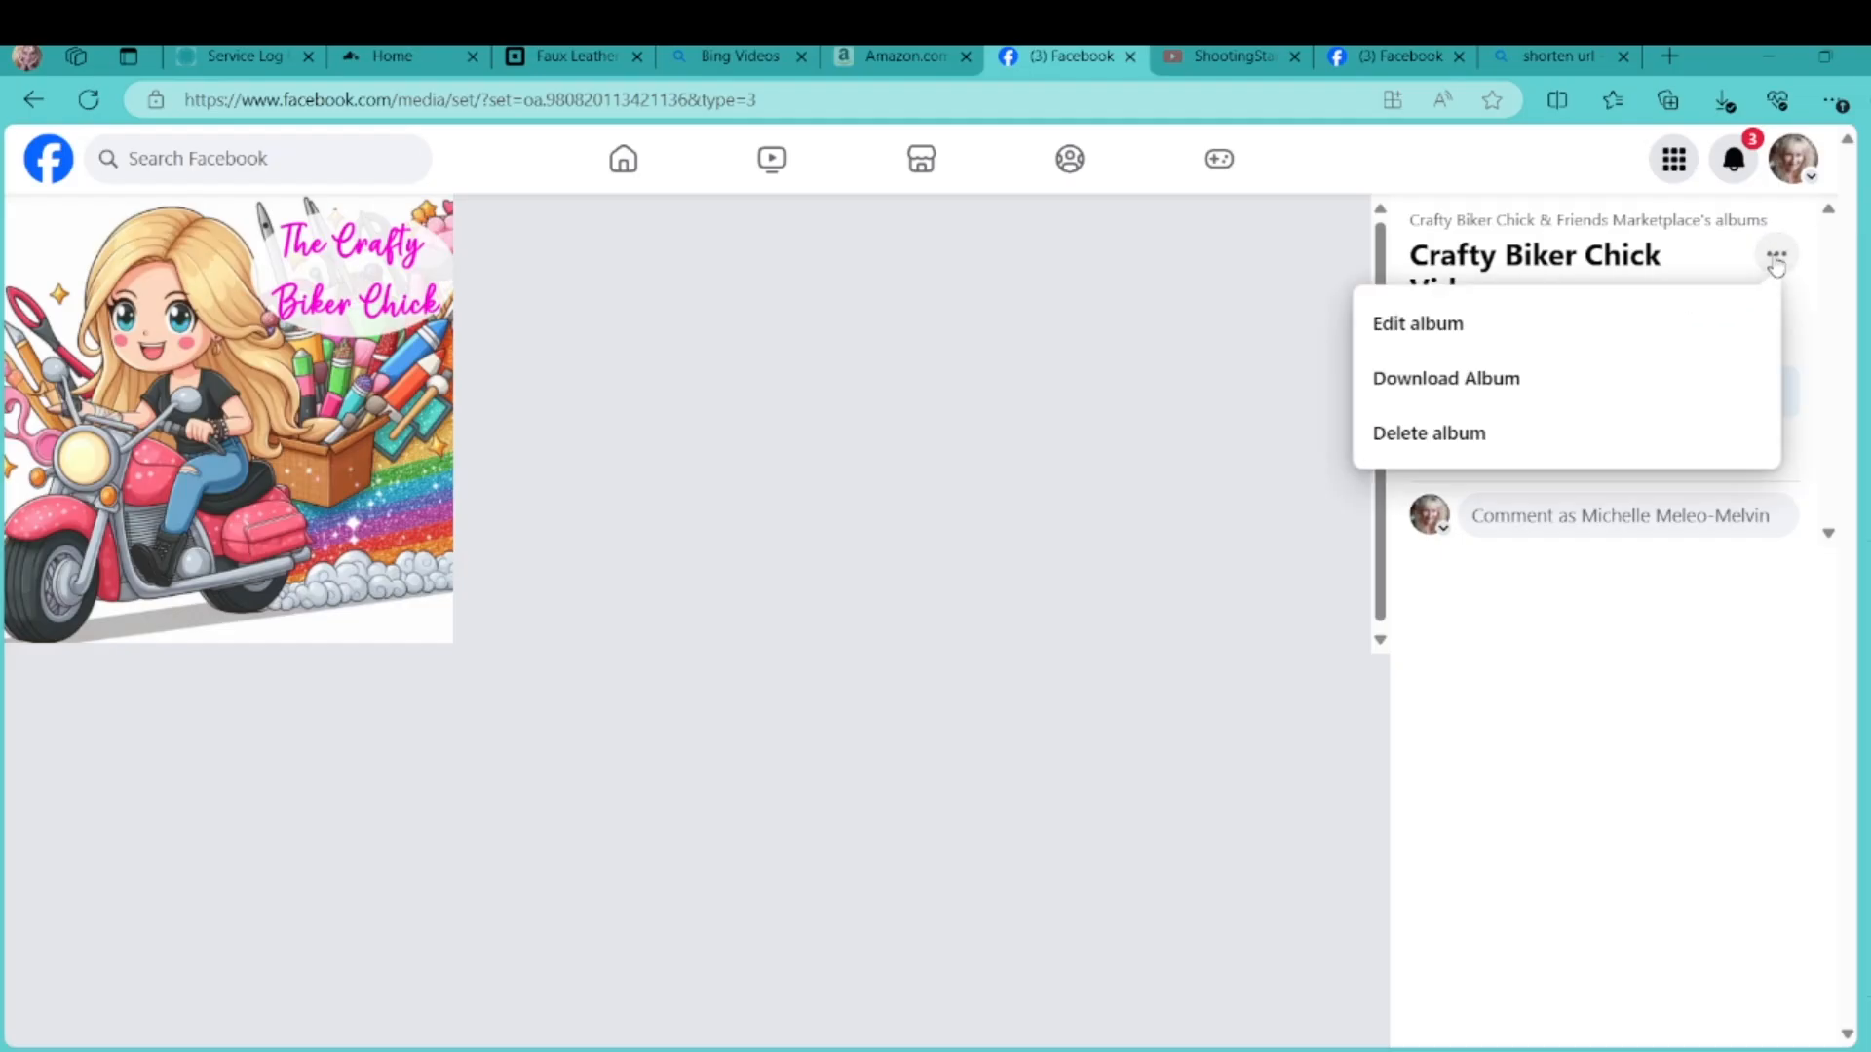
click(1703, 324)
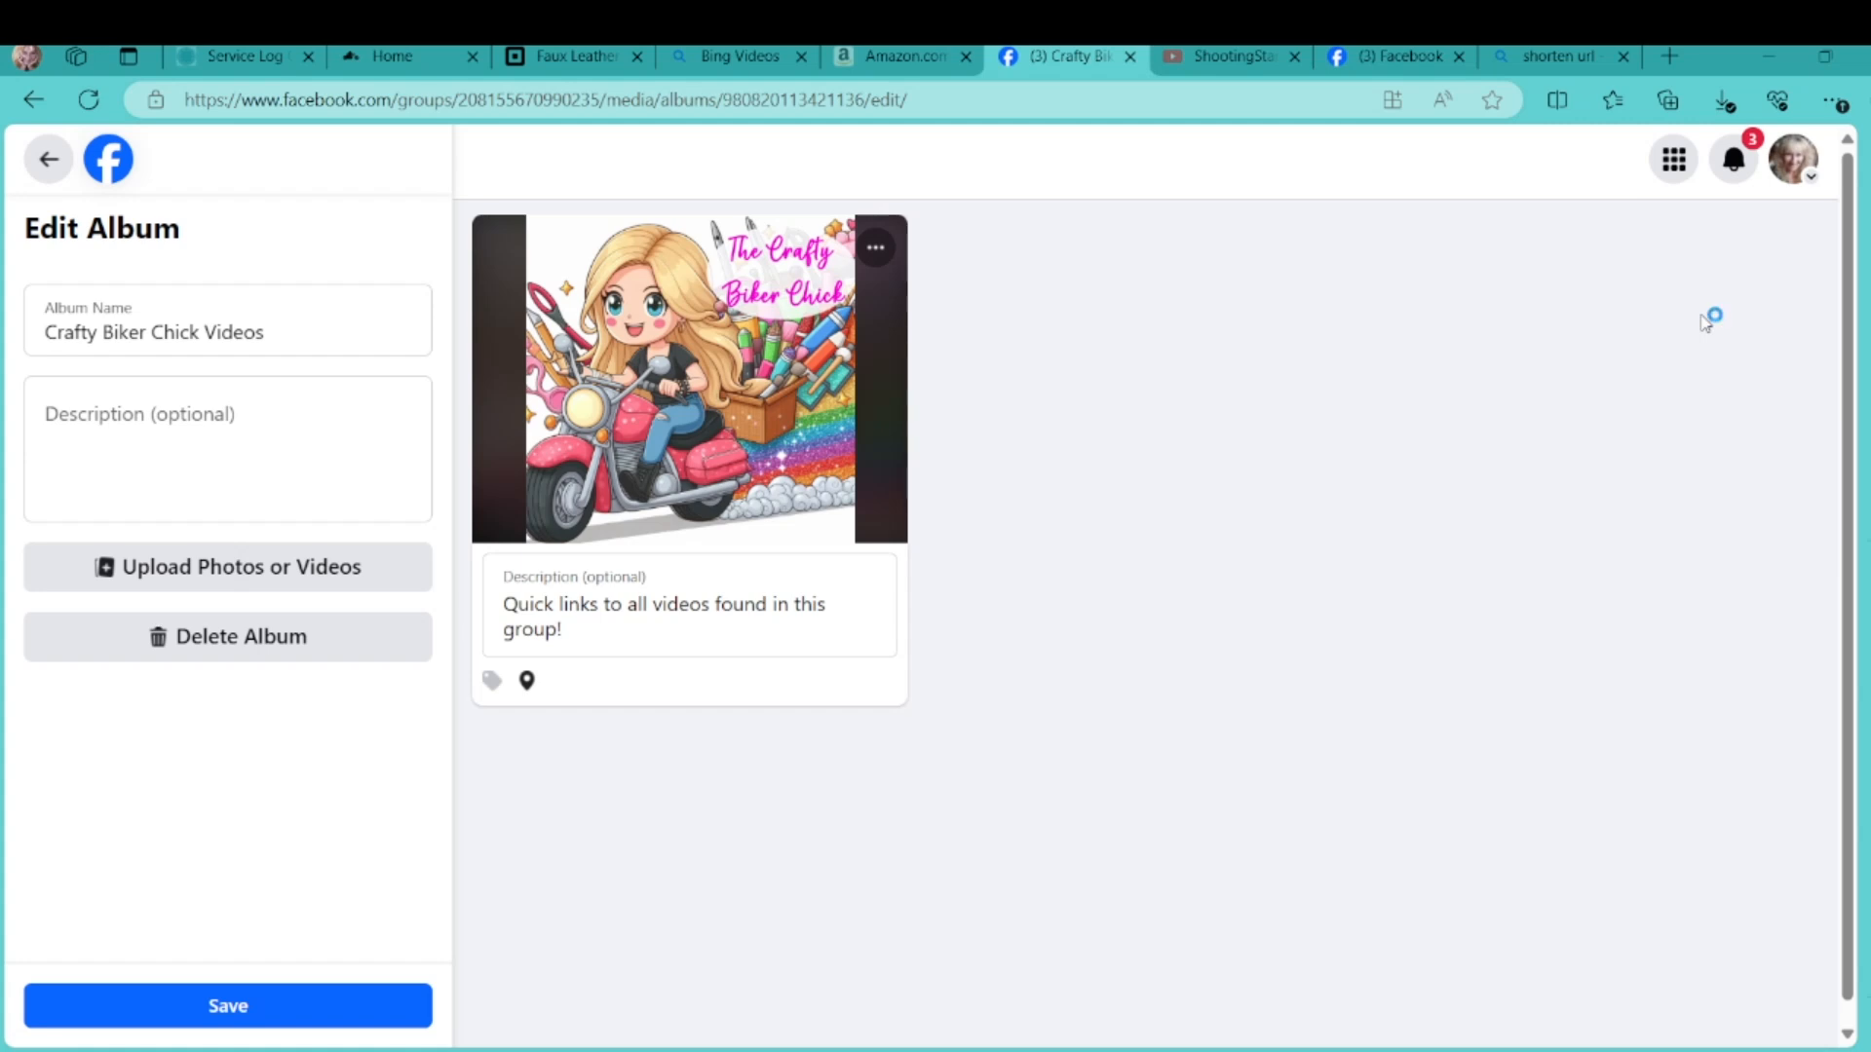
Describe the album as "Quick links to all my Crafty Biker Chick Videos in this group" and save the changes
click(114, 414)
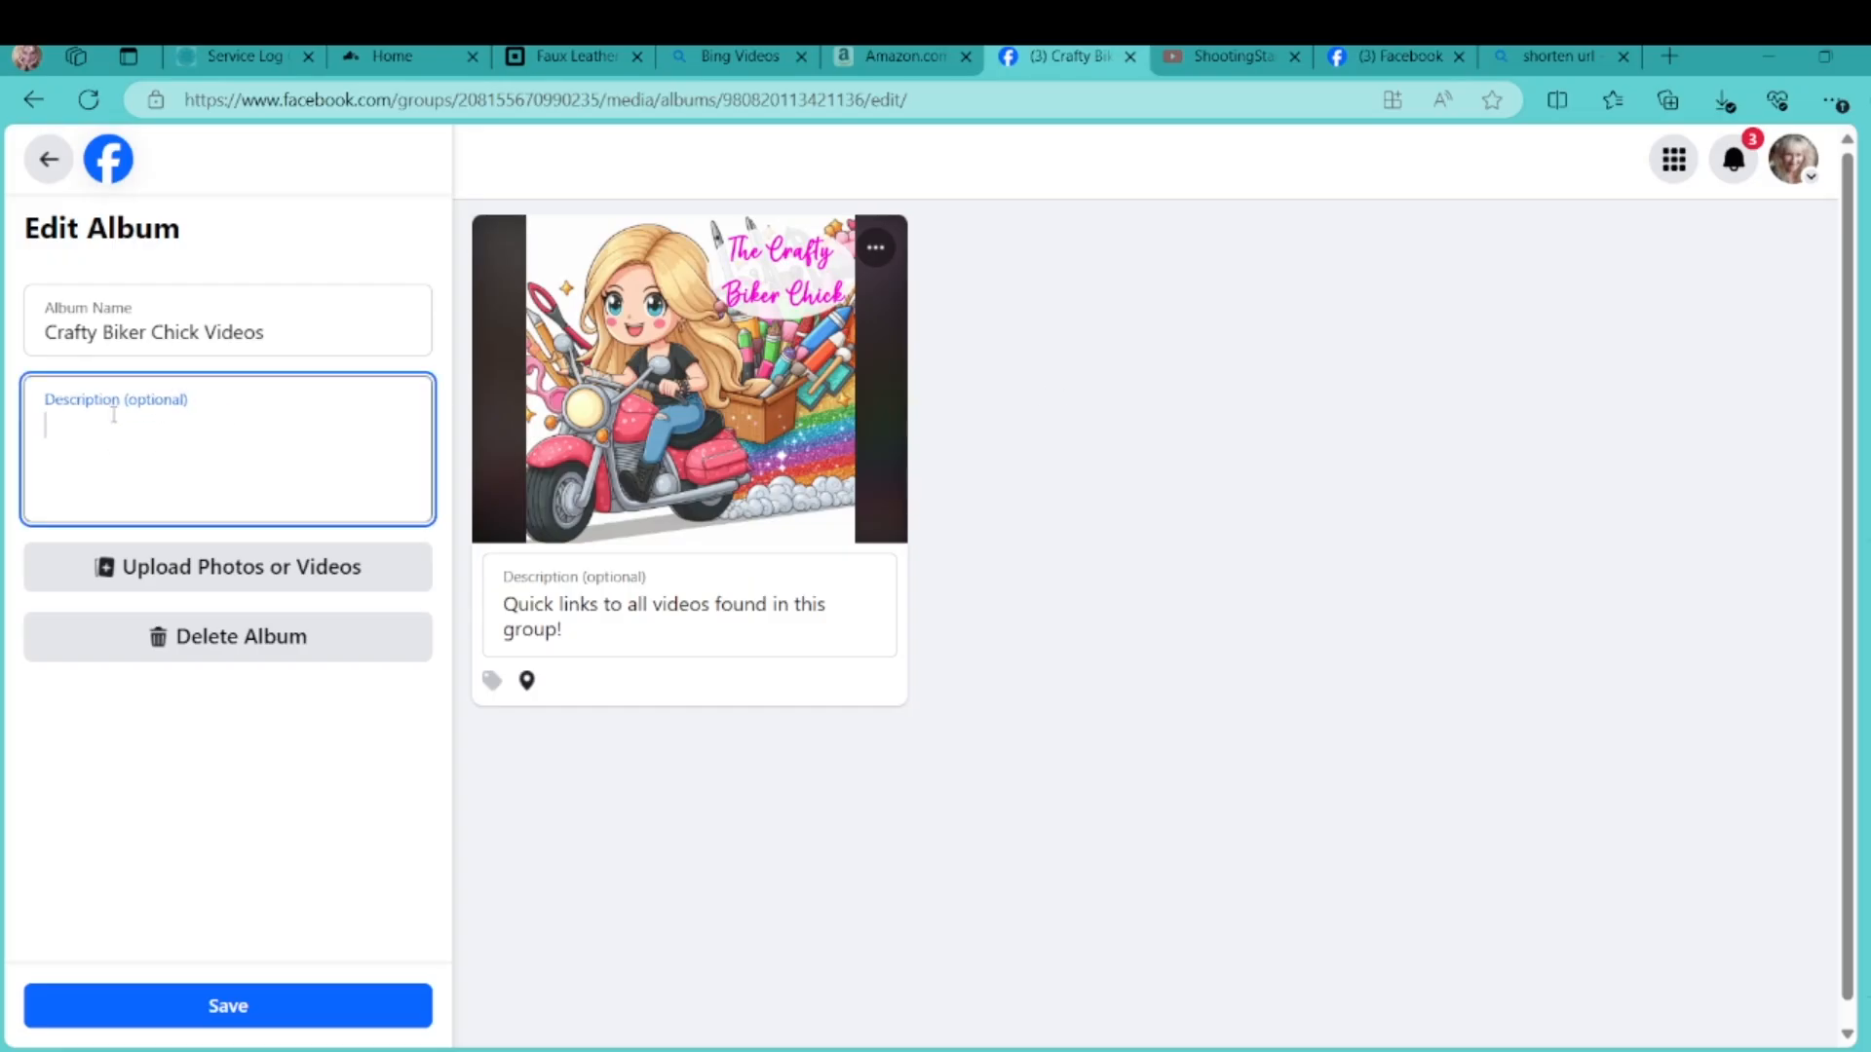
text(Quick links to all my Crafty Biker Chick Videos in this group)
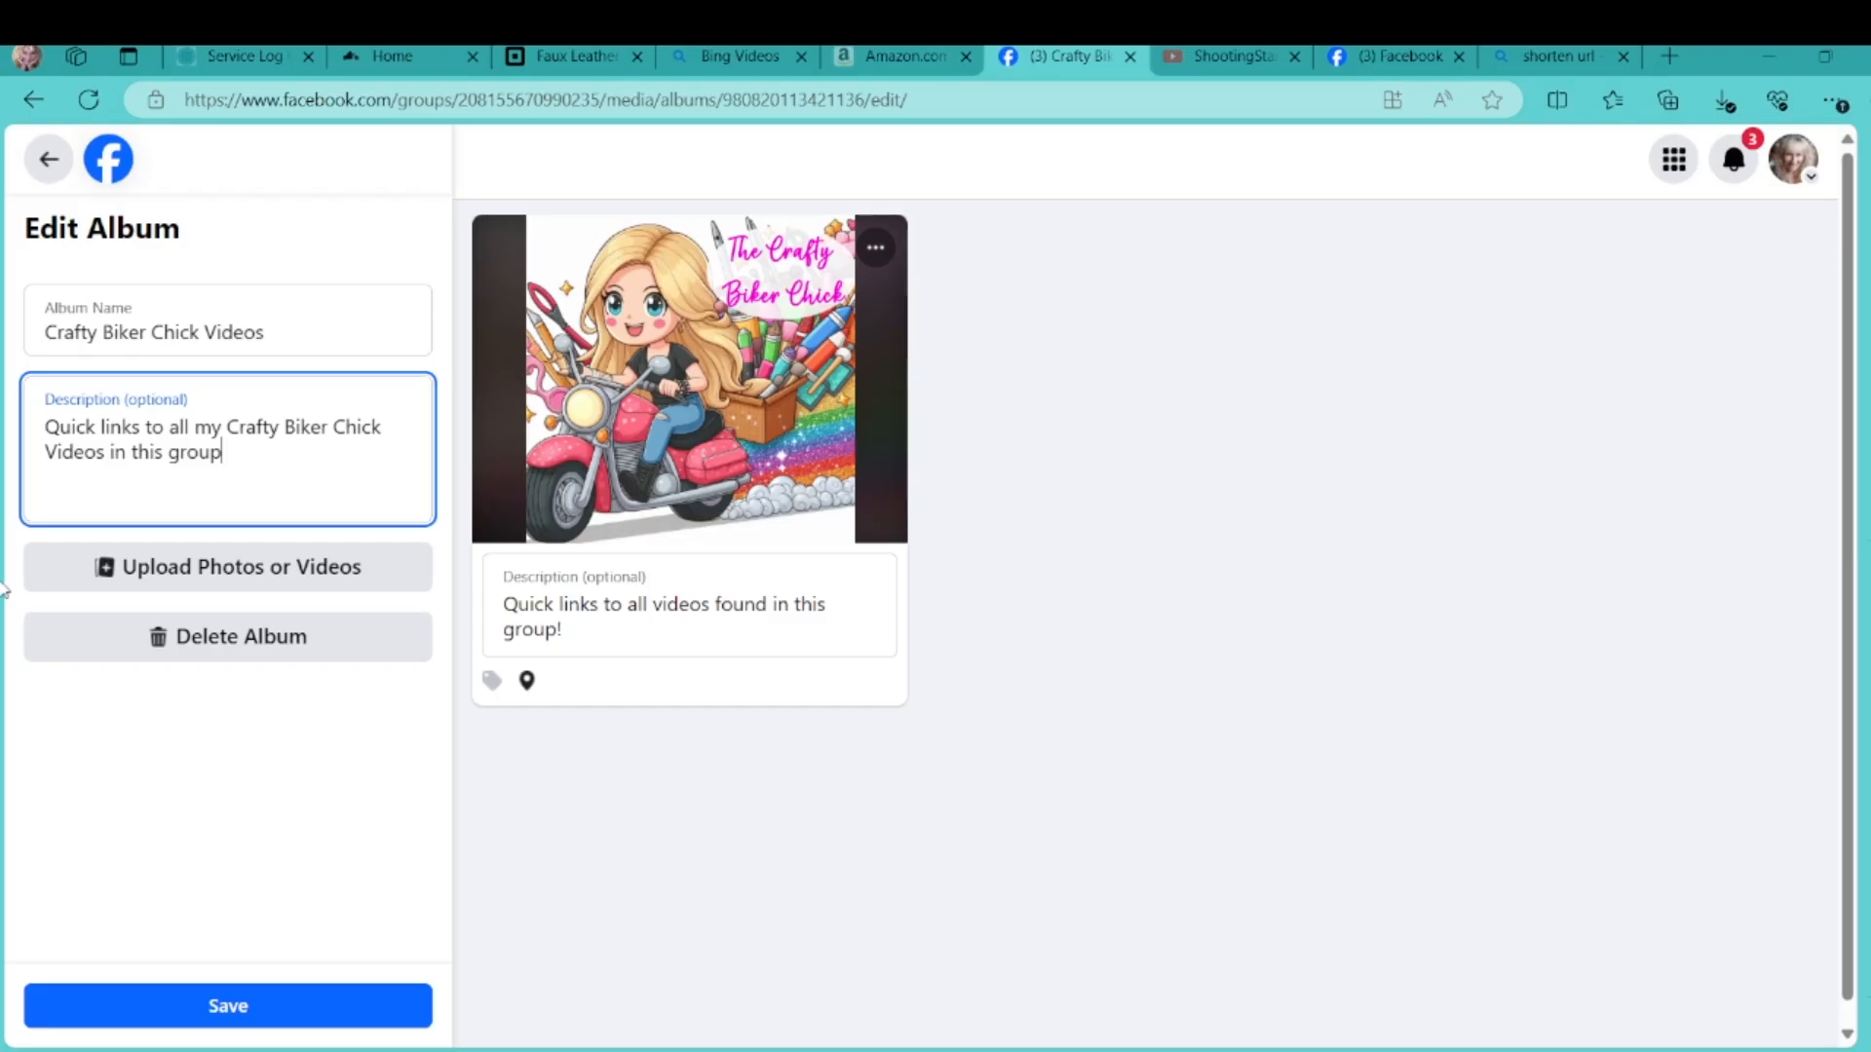
click(261, 1020)
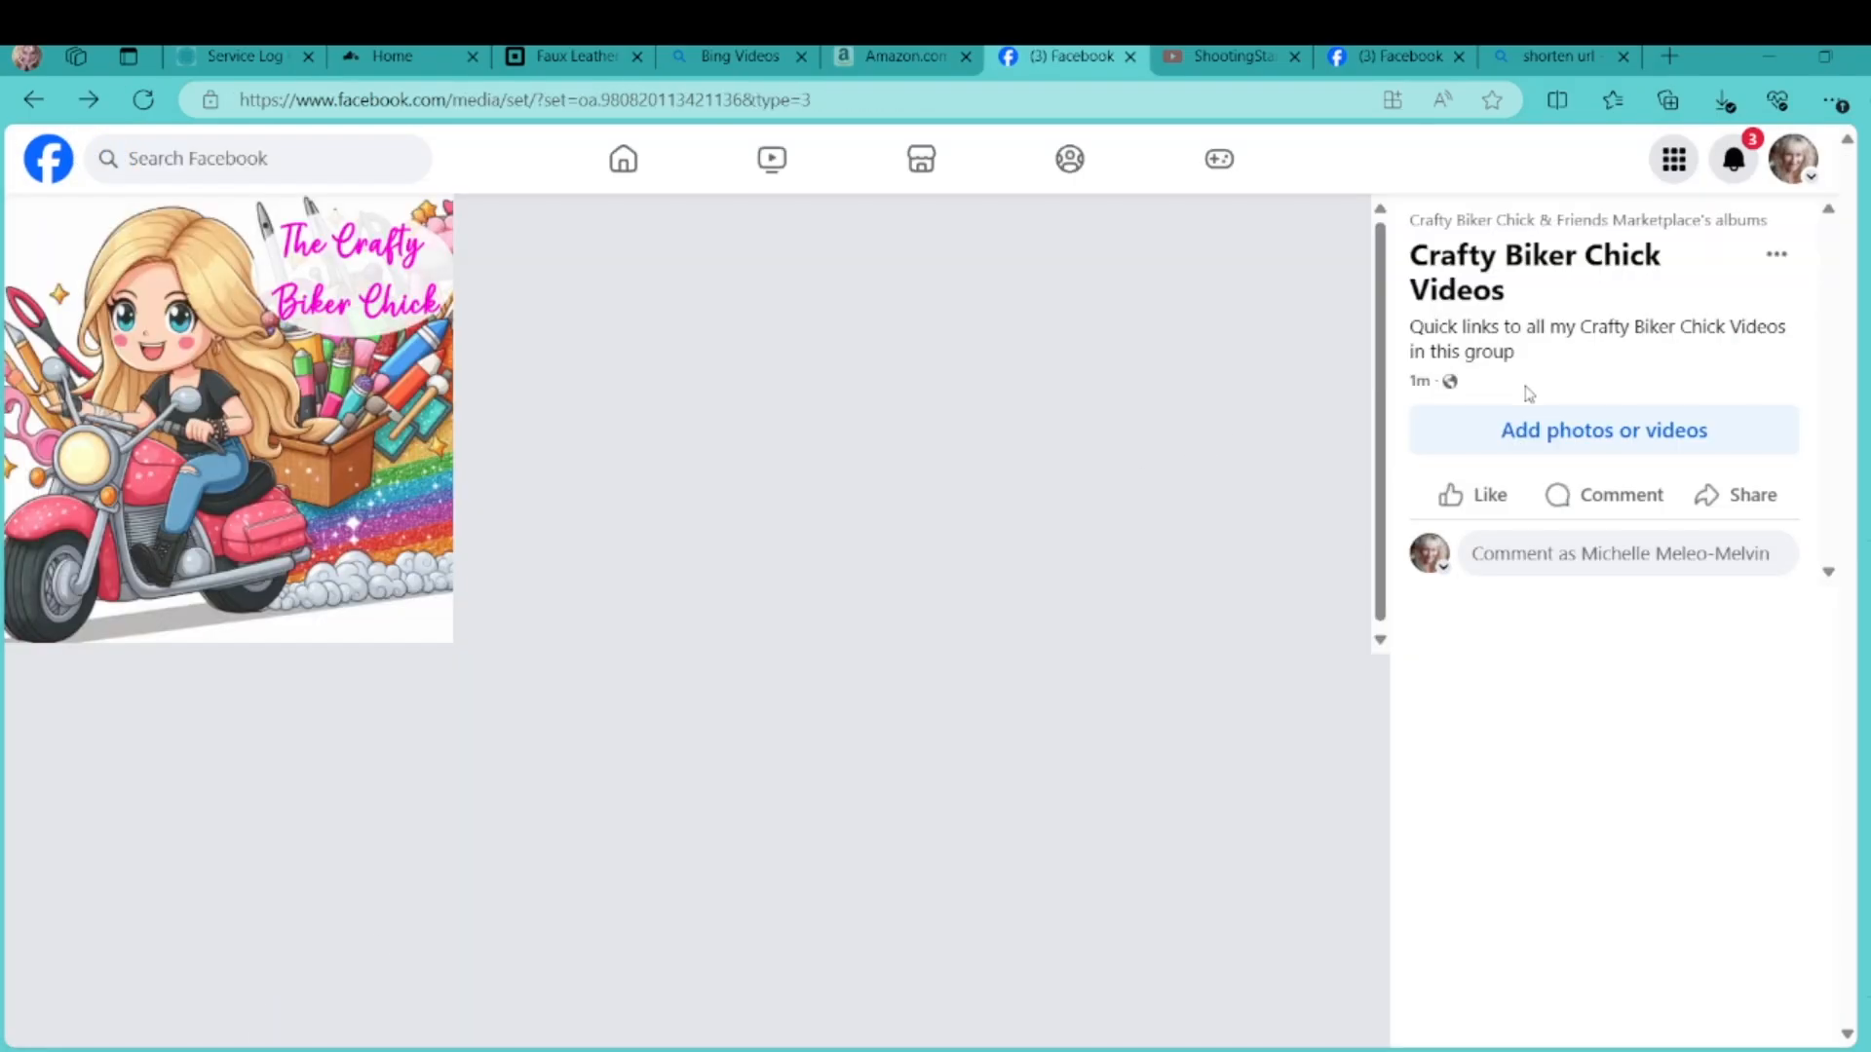
click(1776, 258)
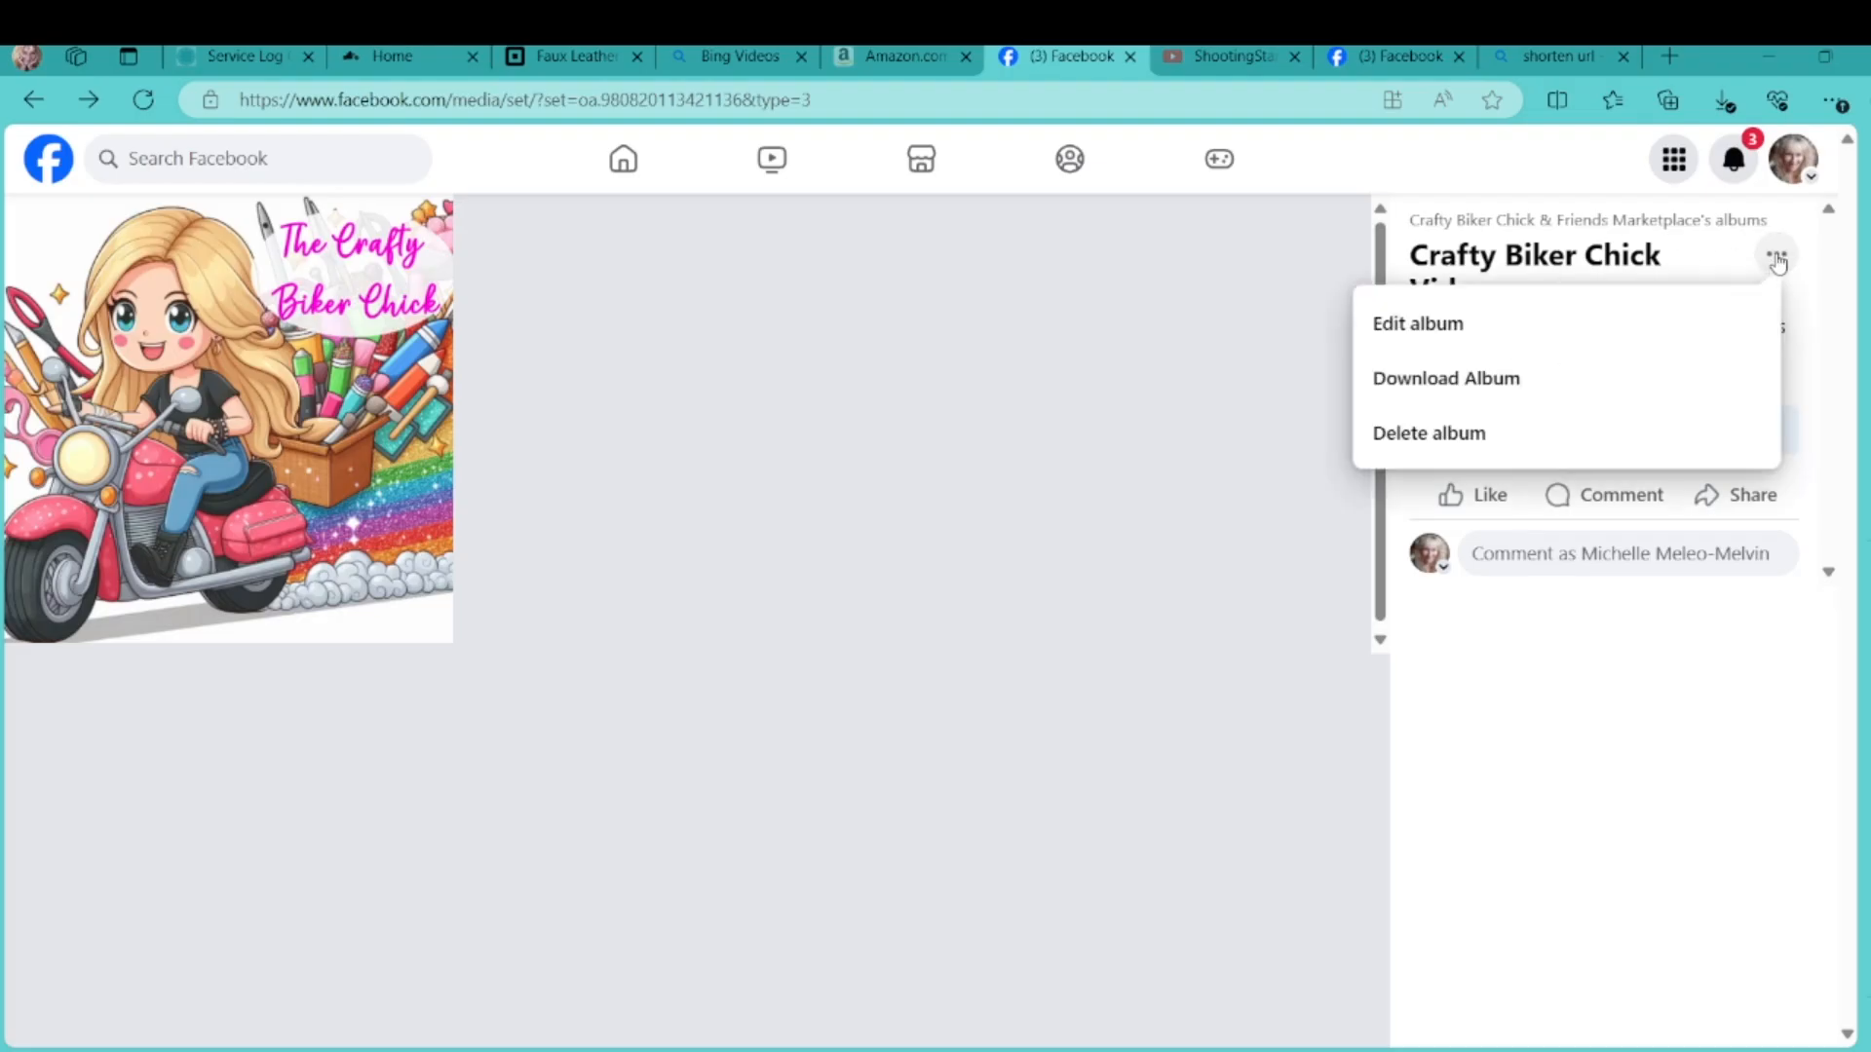
click(1818, 312)
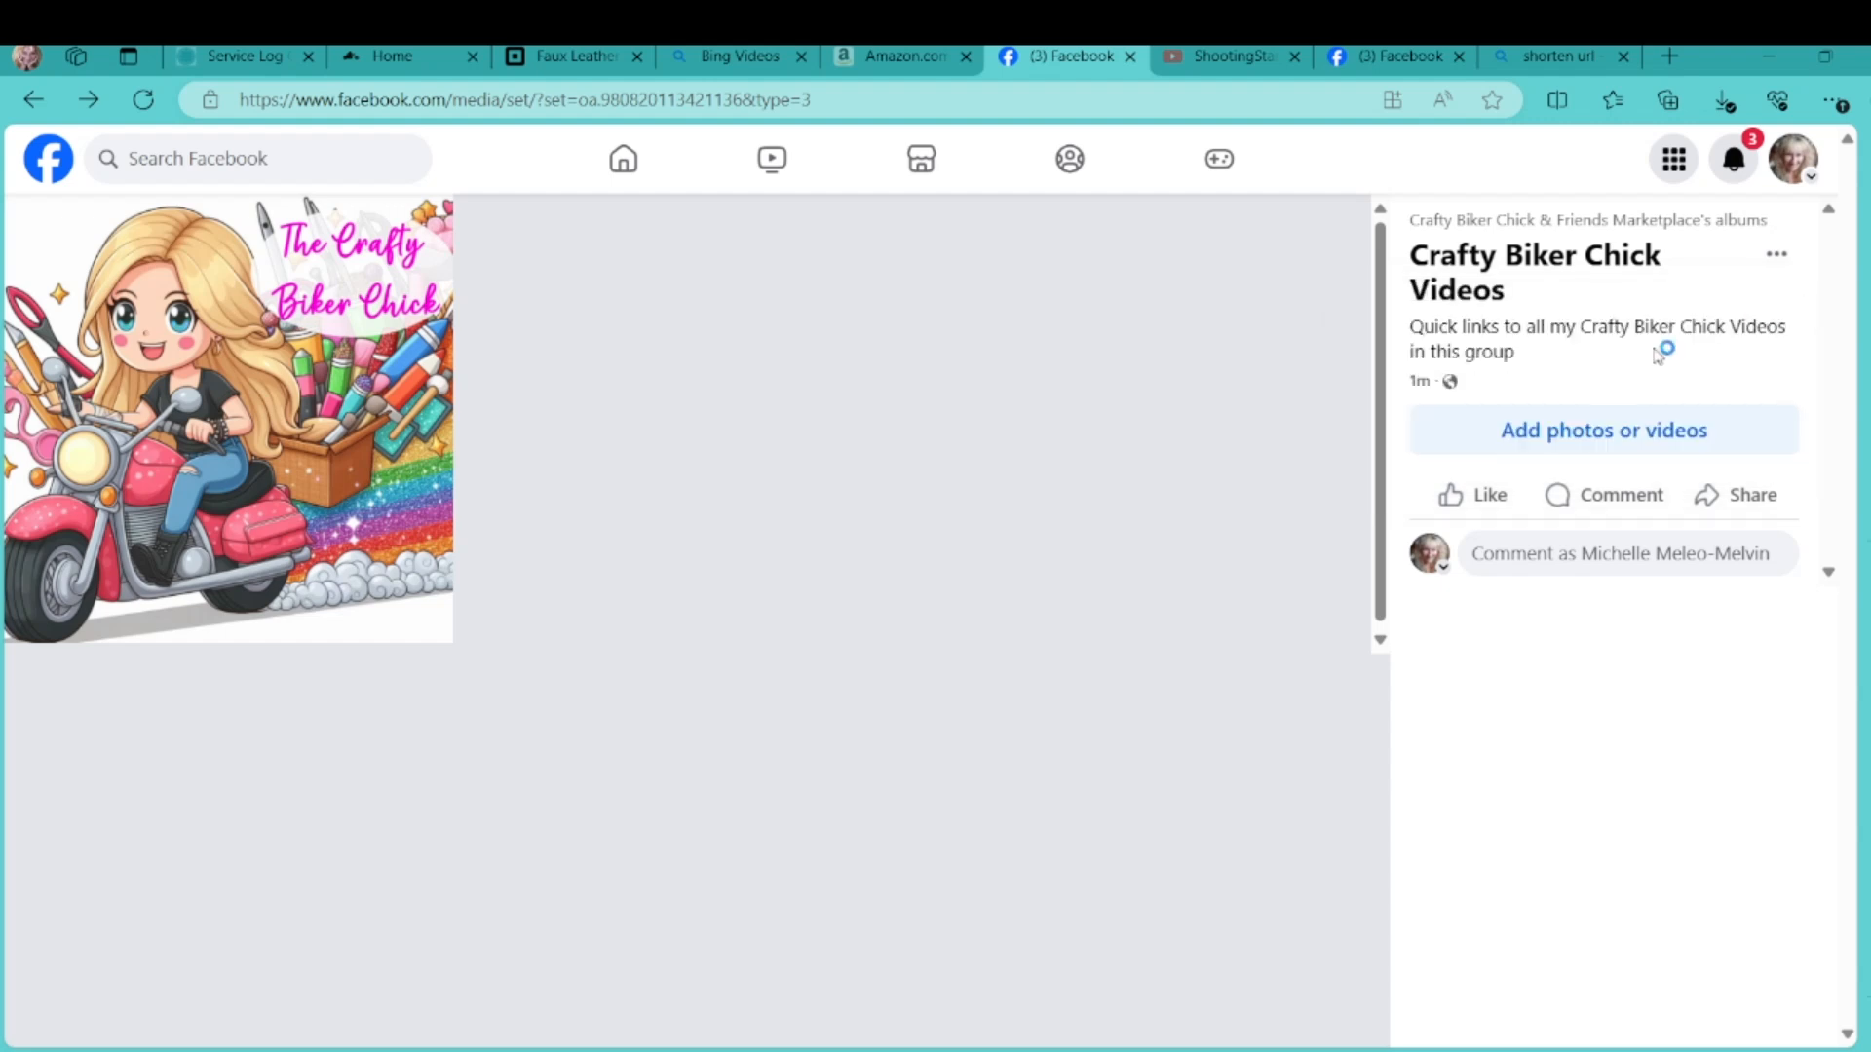
click(1594, 435)
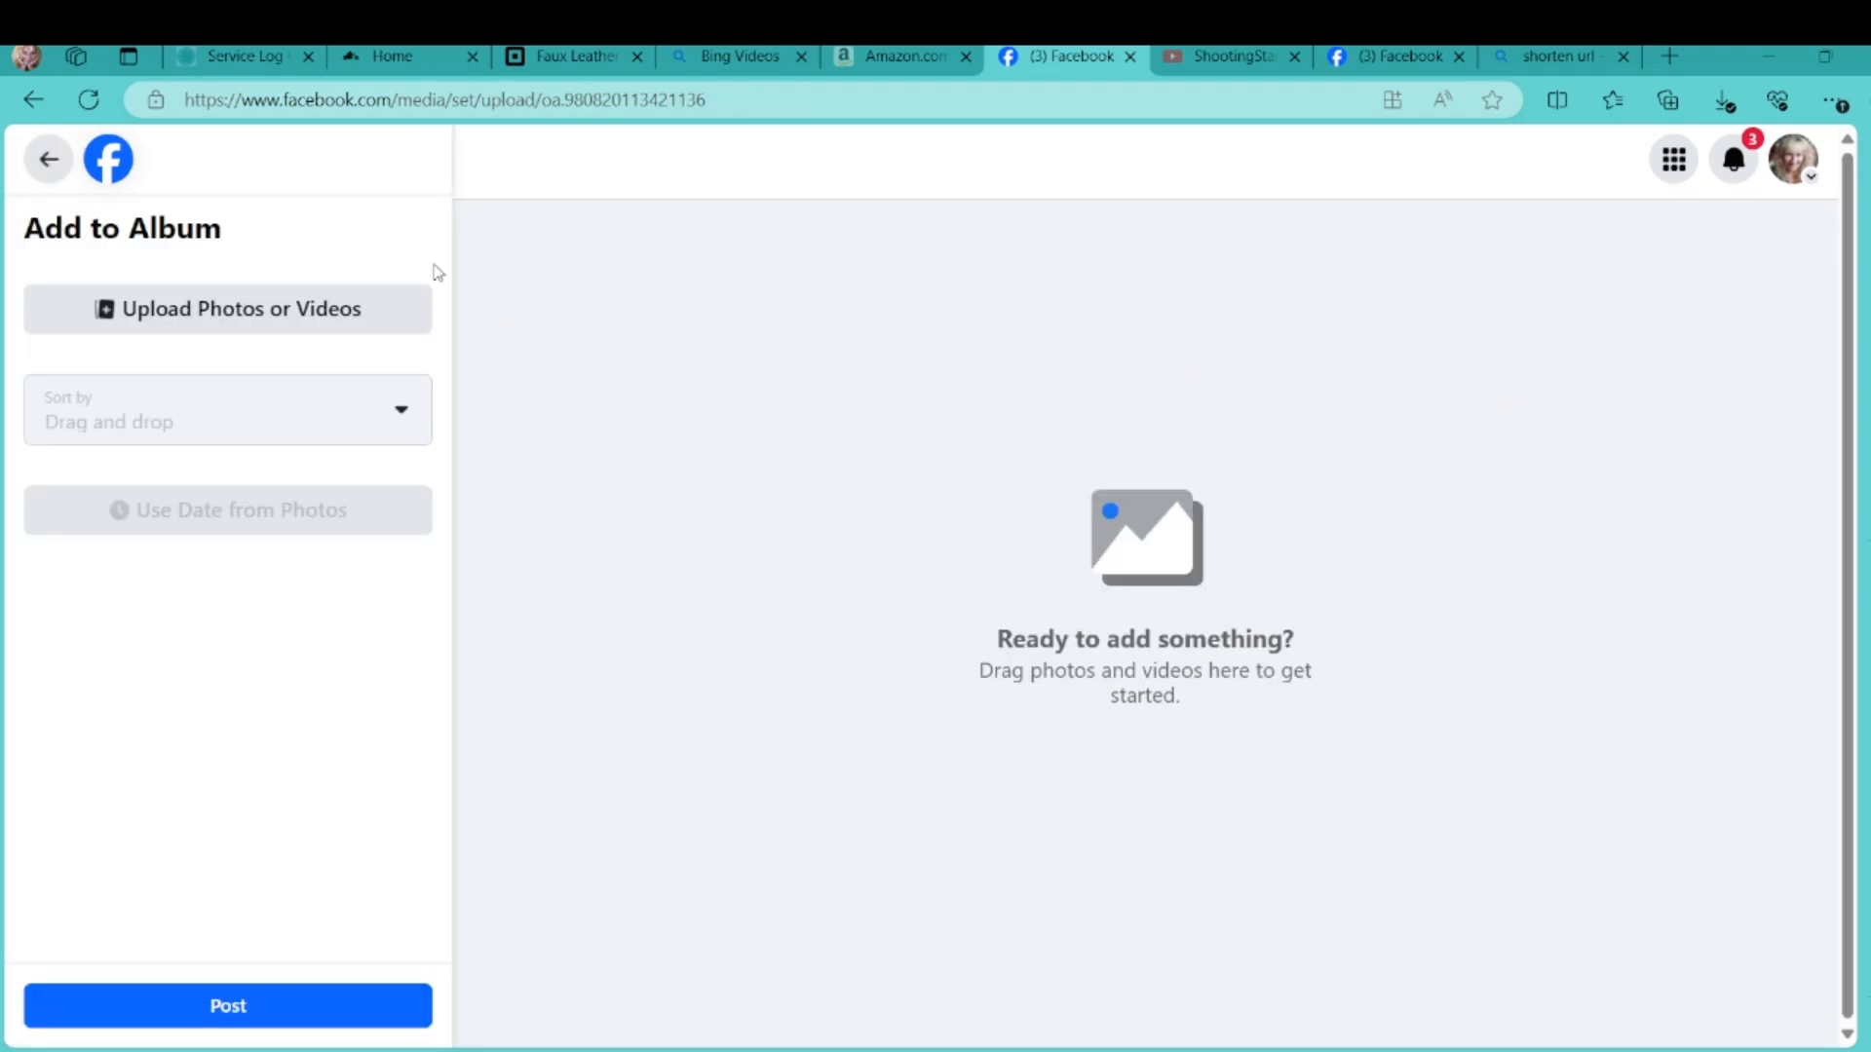
click(49, 160)
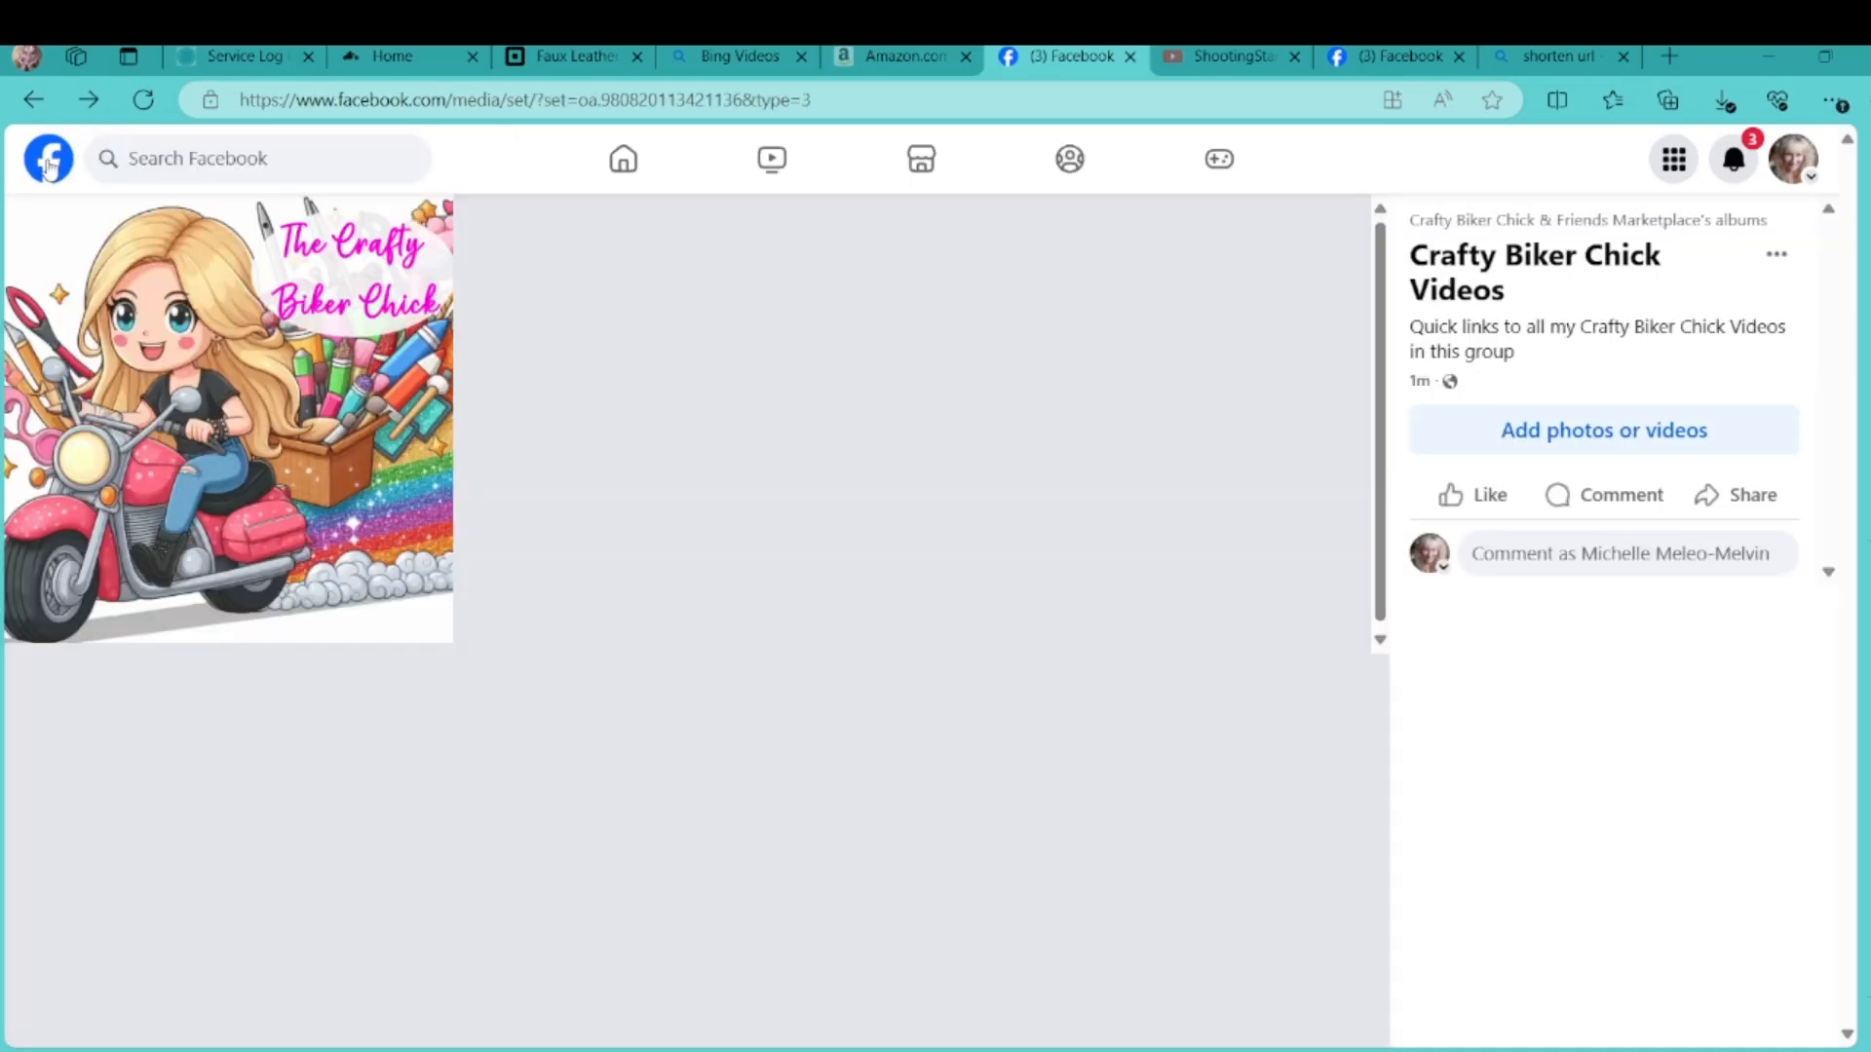
Return to the marketplace group's albums and search the group for "crafty biker chick"
click(37, 101)
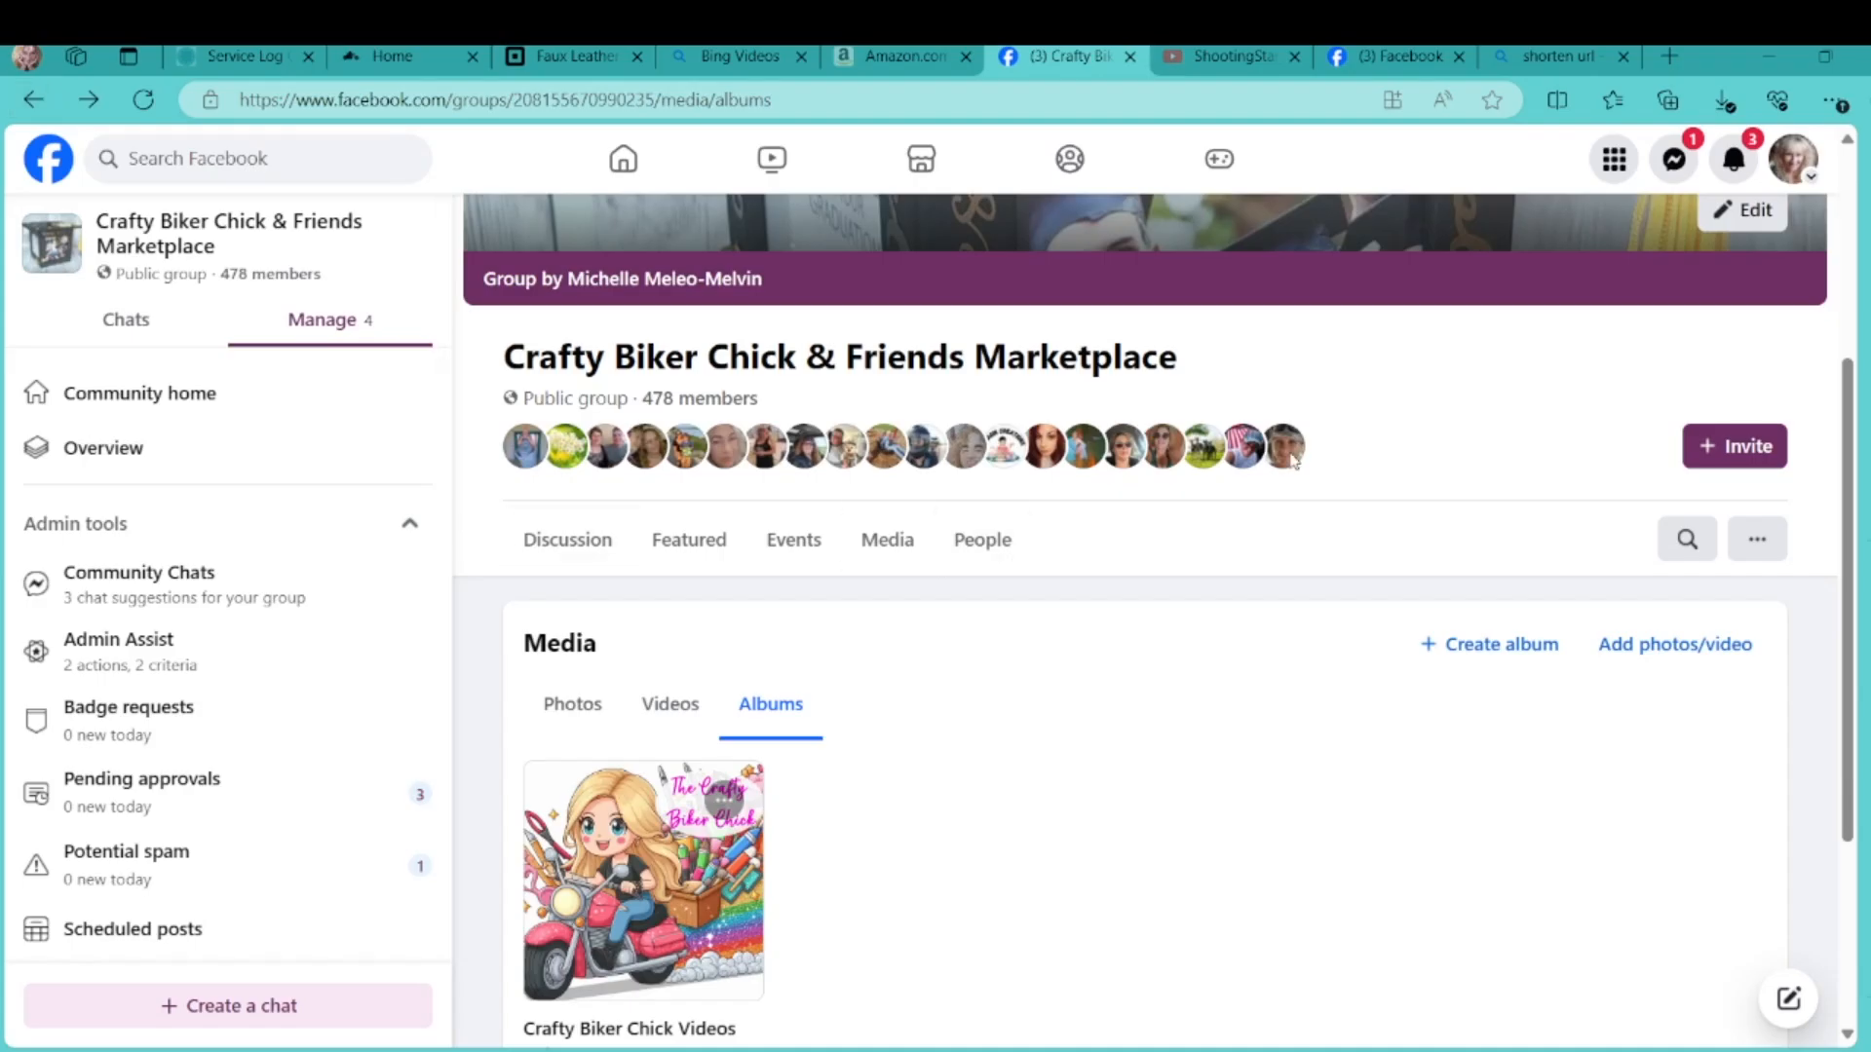
drag(1852, 479, 1862, 249)
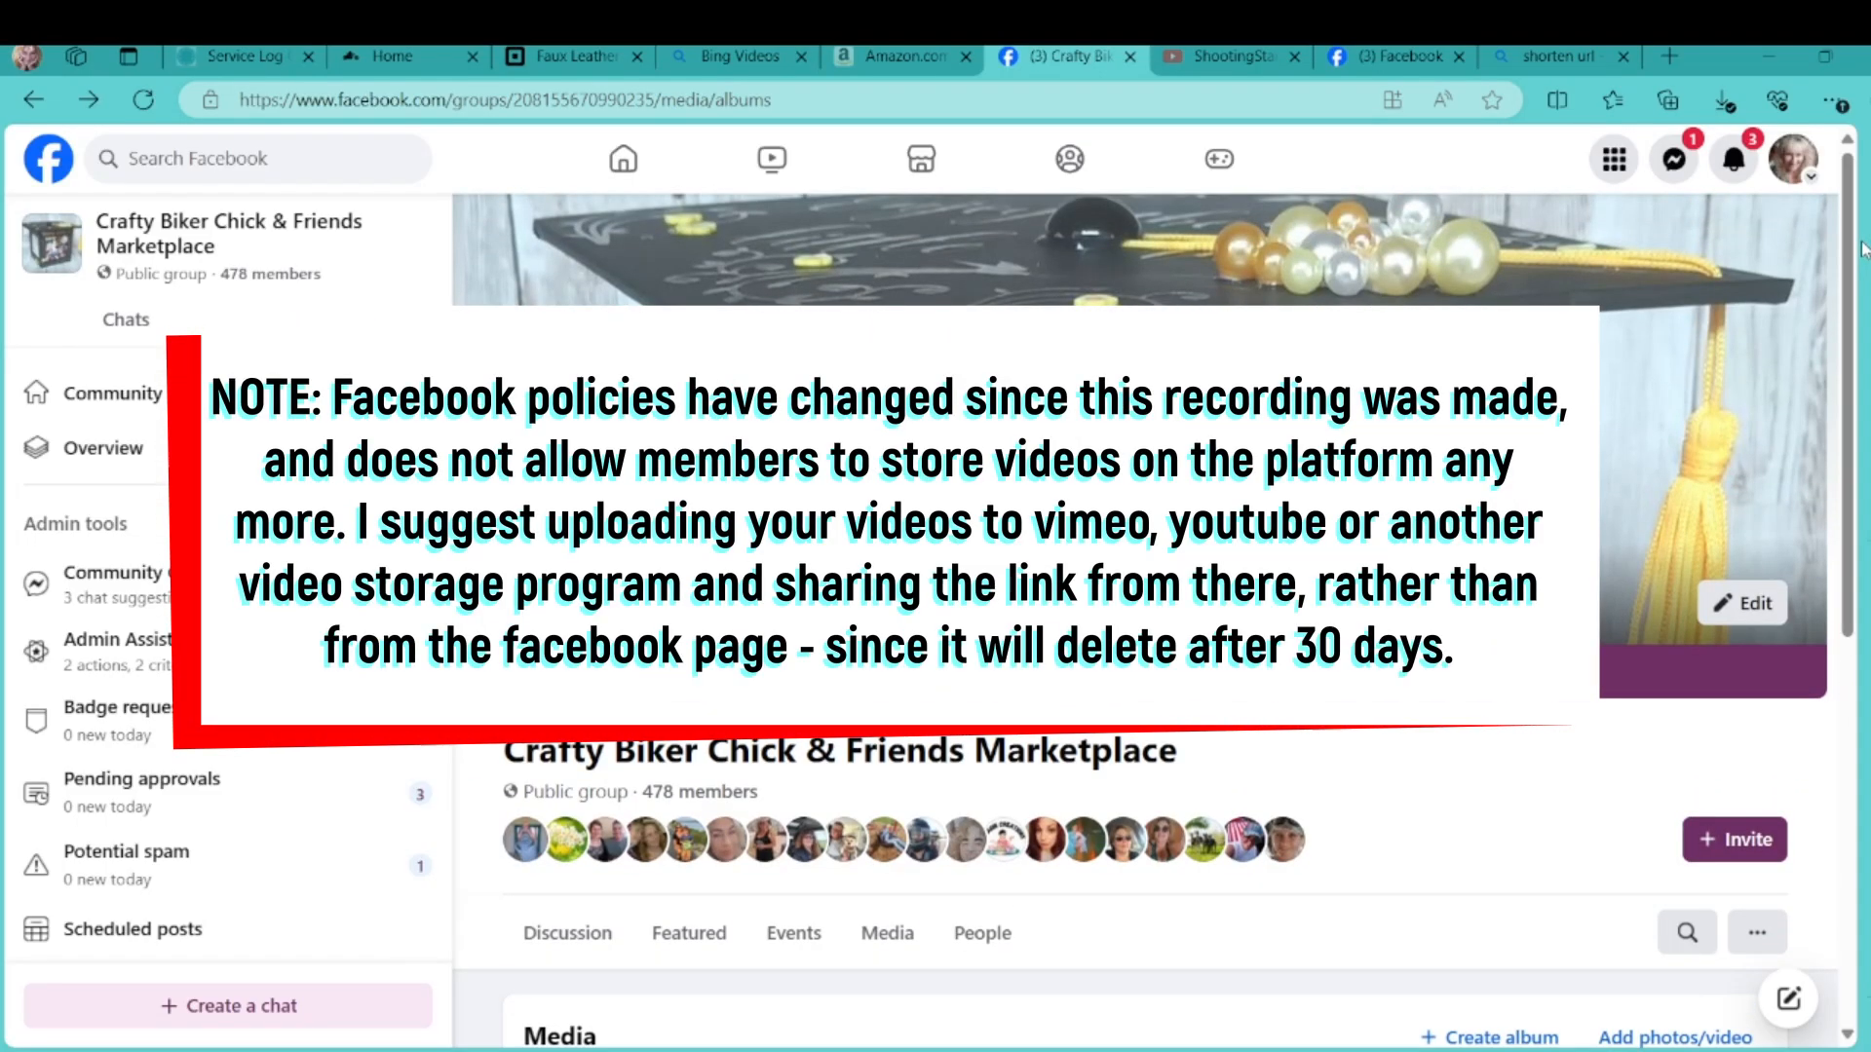
drag(1852, 279, 1723, 553)
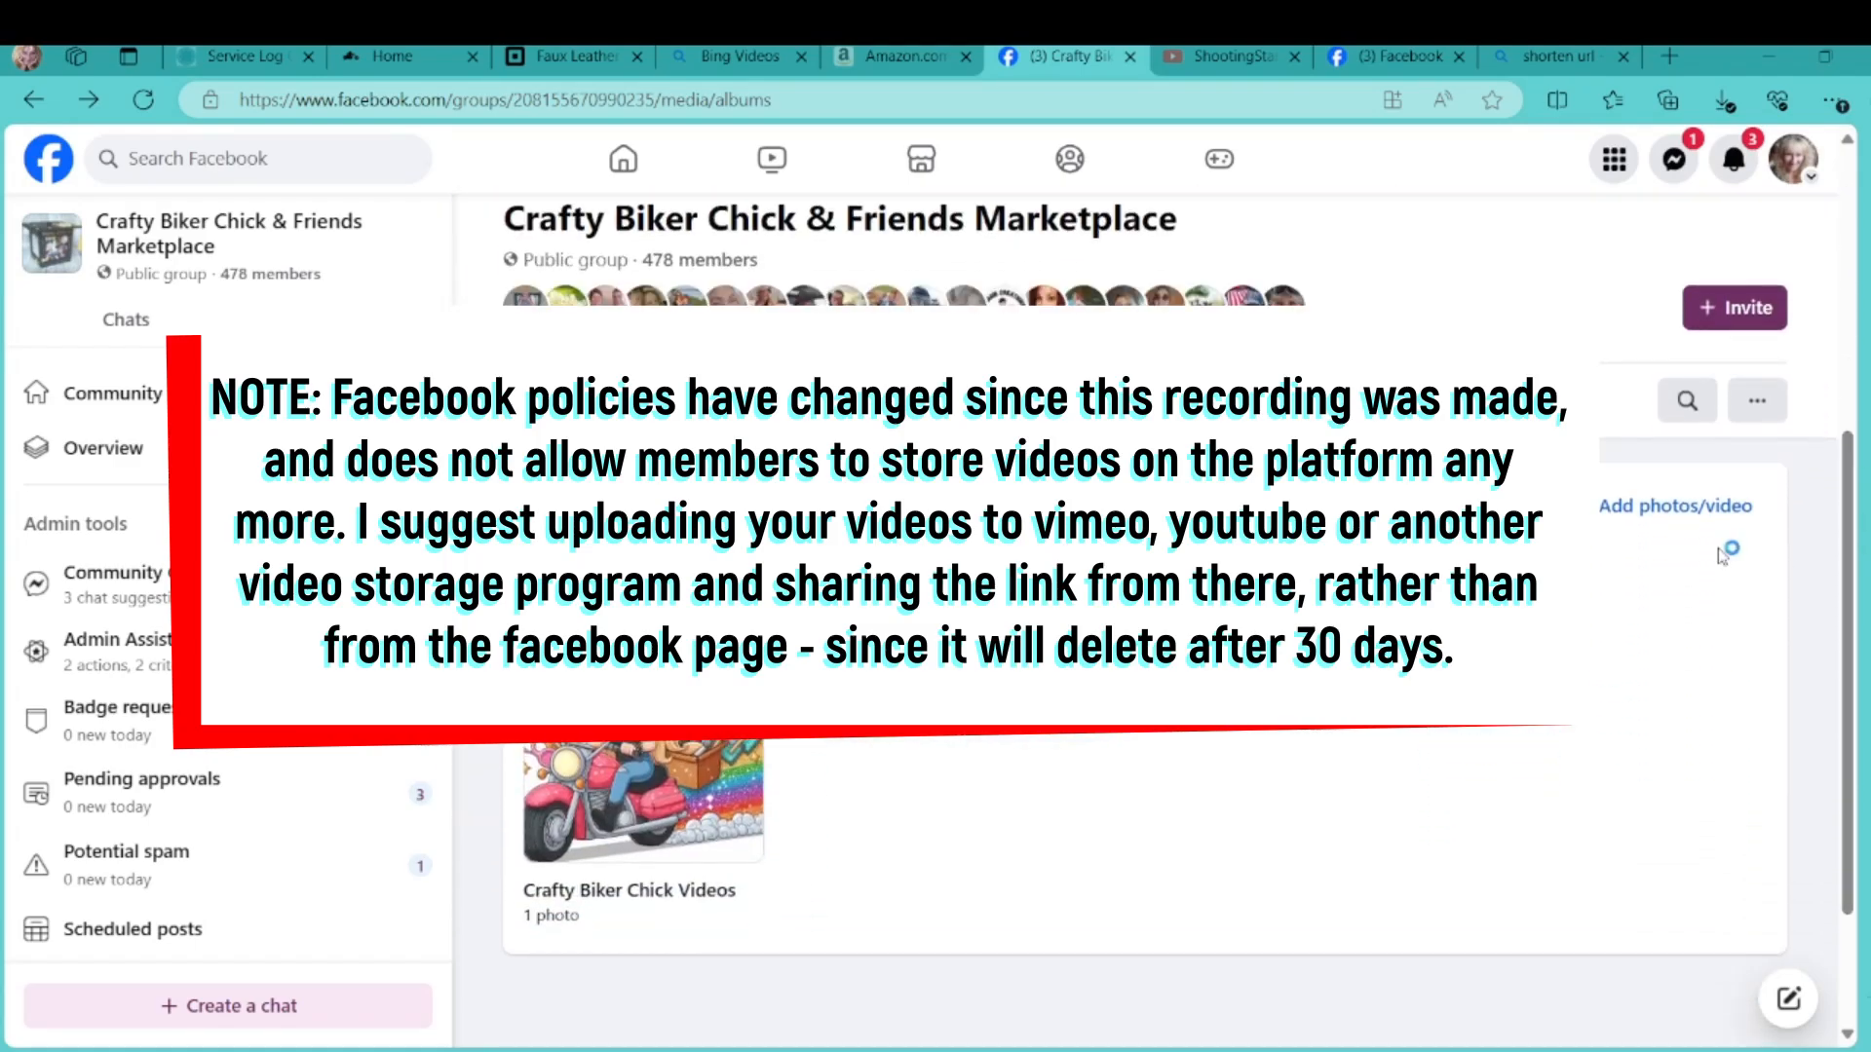
click(1685, 405)
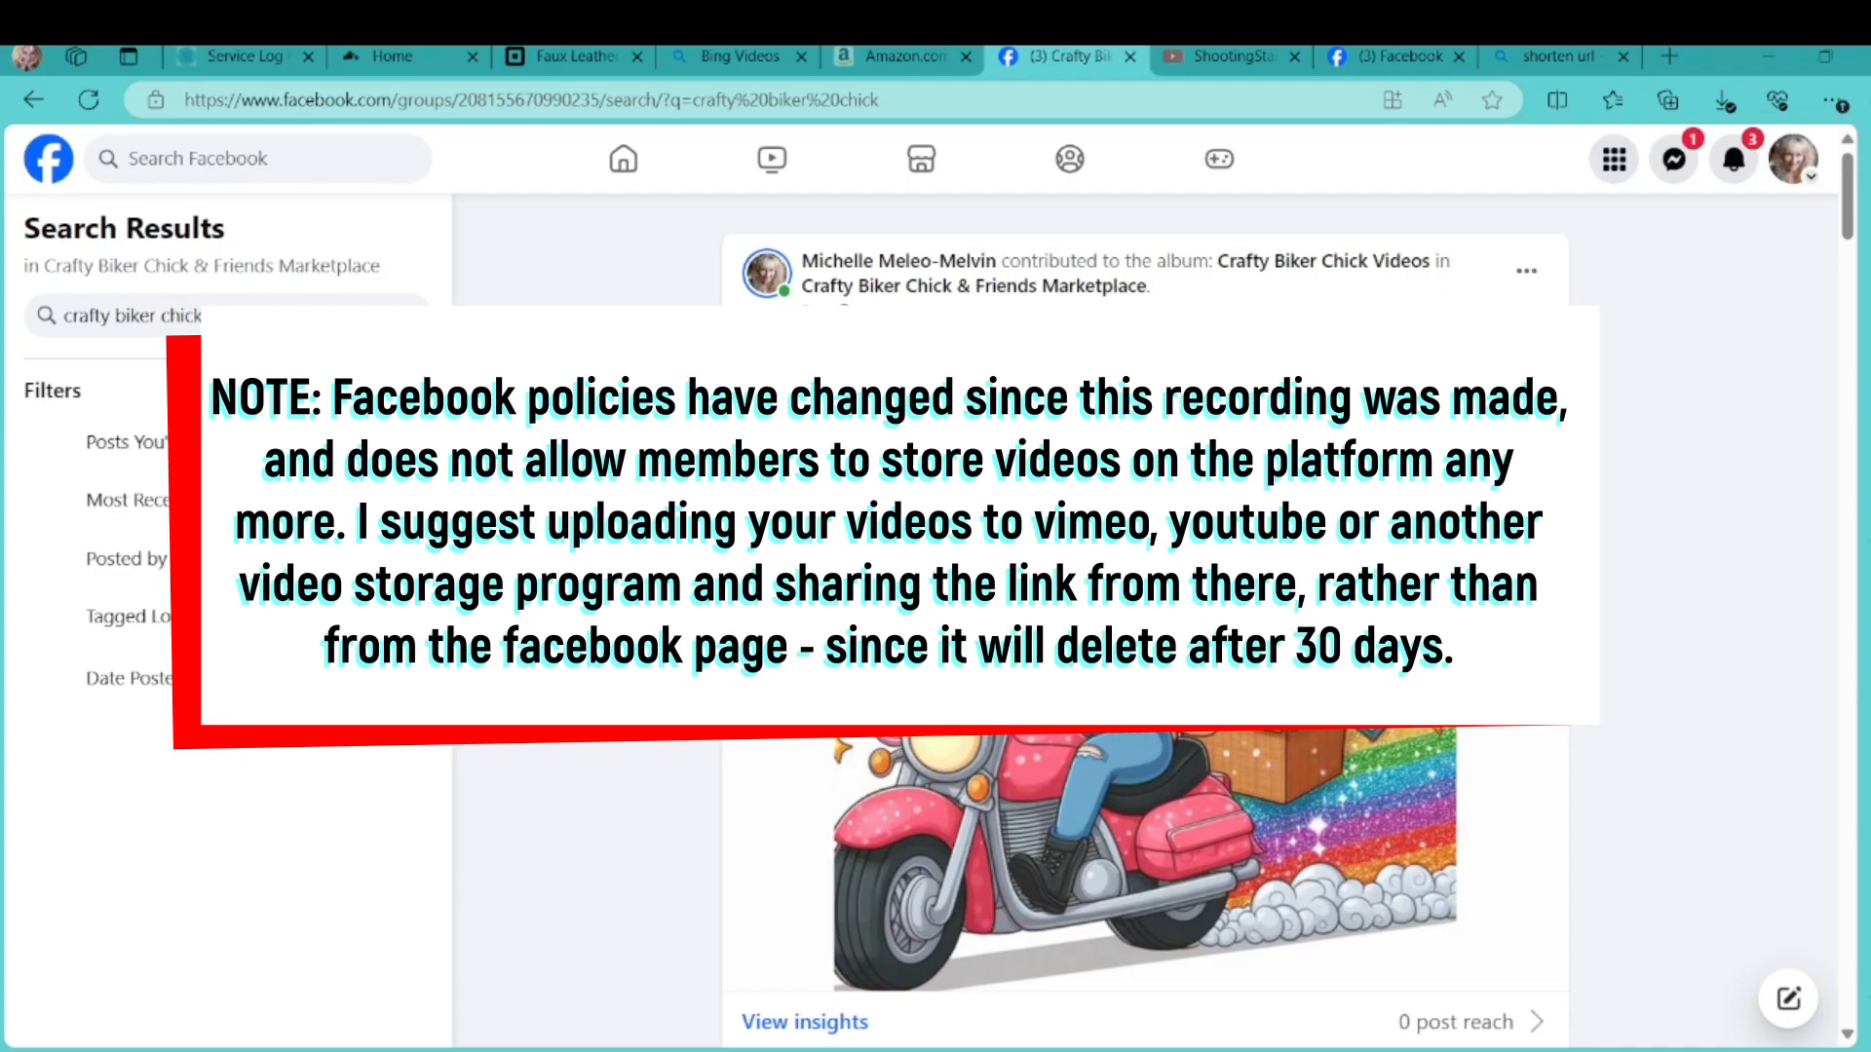
Look through the group's search results for a shared Crafty Biker Chick live video
scroll(1145, 624, down, 8)
scroll(1145, 624, down, 1)
scroll(1145, 623, down, 1)
scroll(1145, 624, up, 6)
scroll(1145, 624, down, 8)
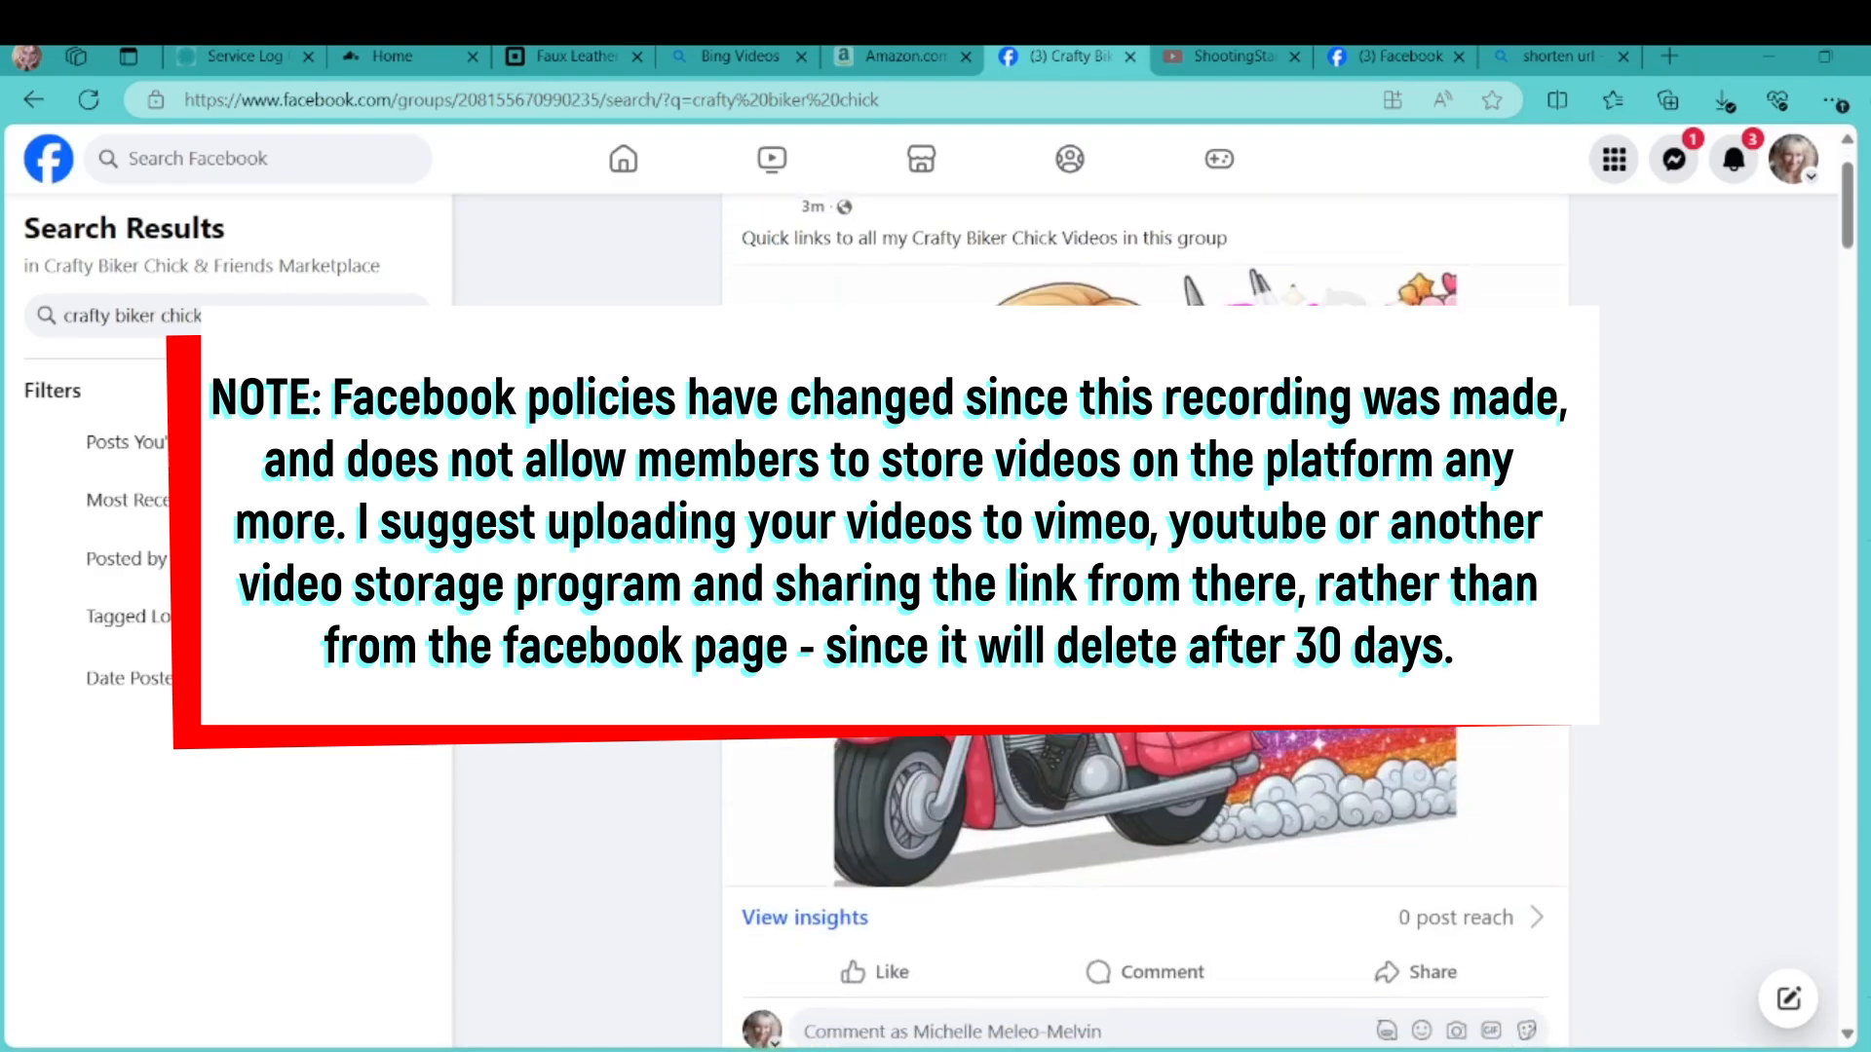
scroll(1145, 623, down, 7)
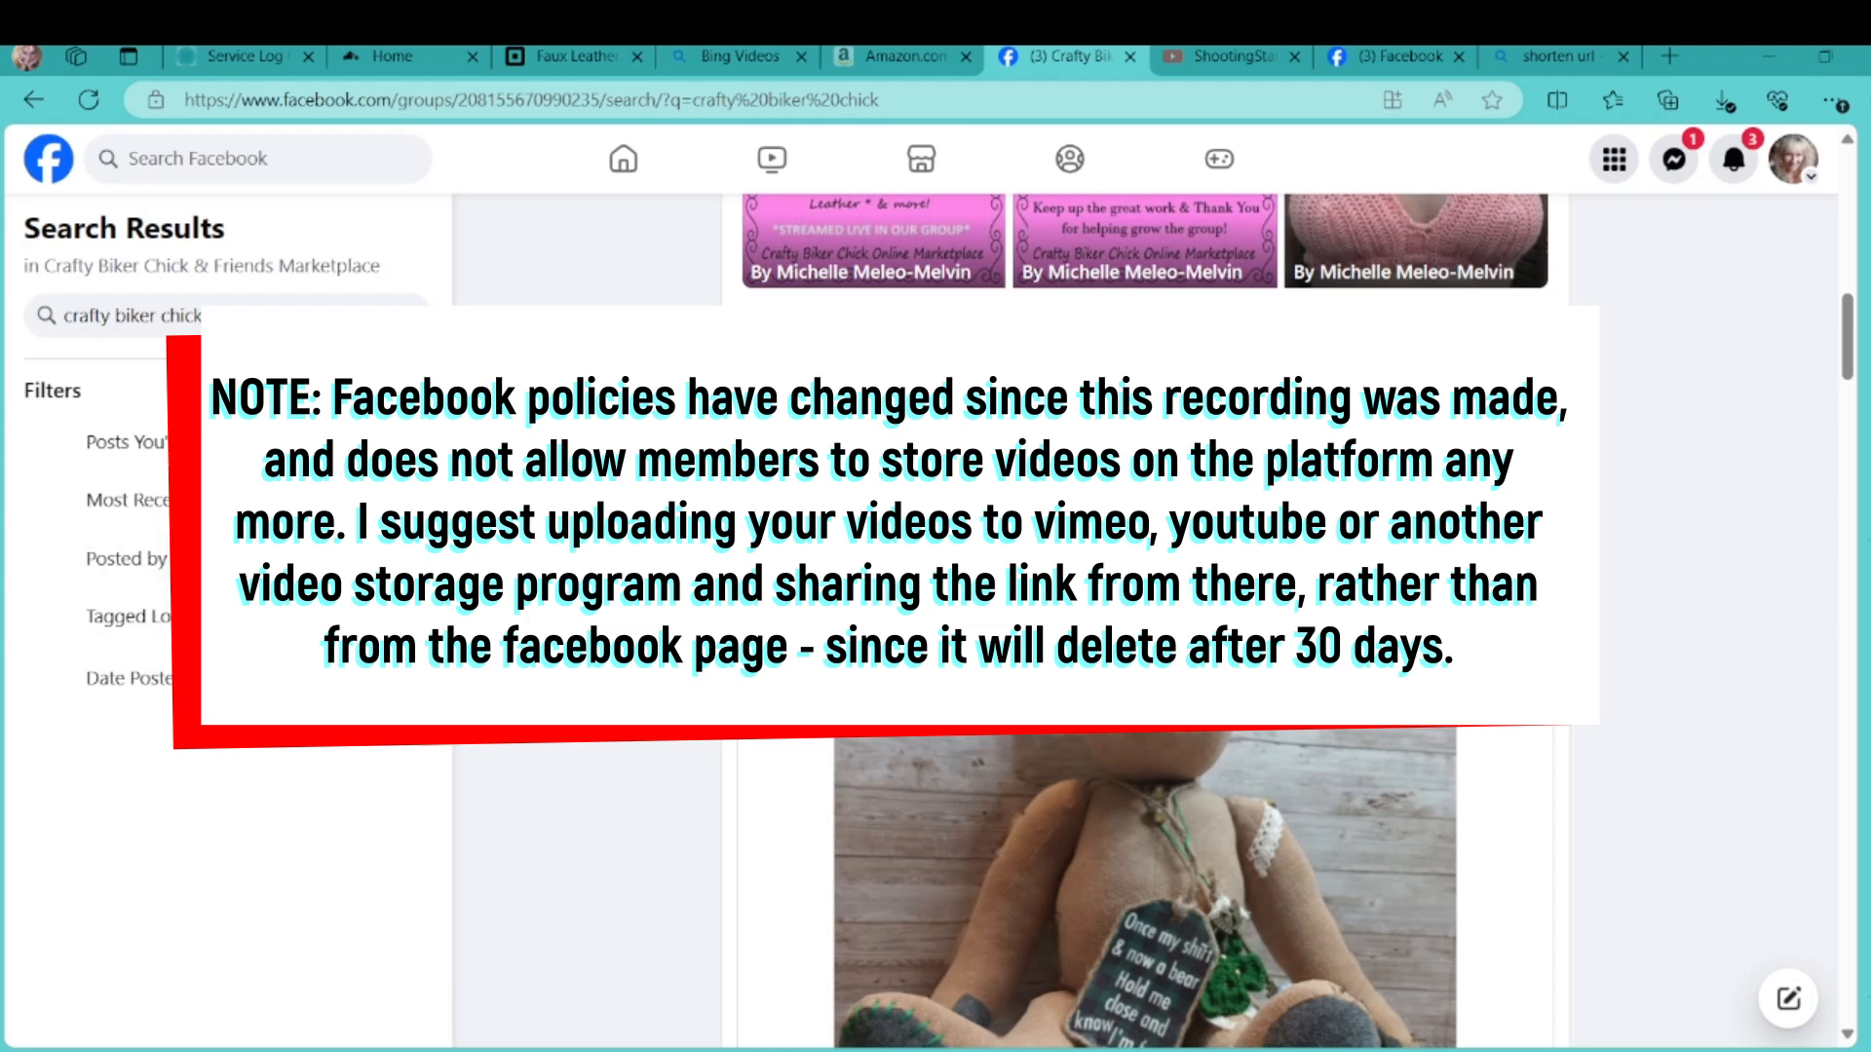
scroll(1145, 624, down, 9)
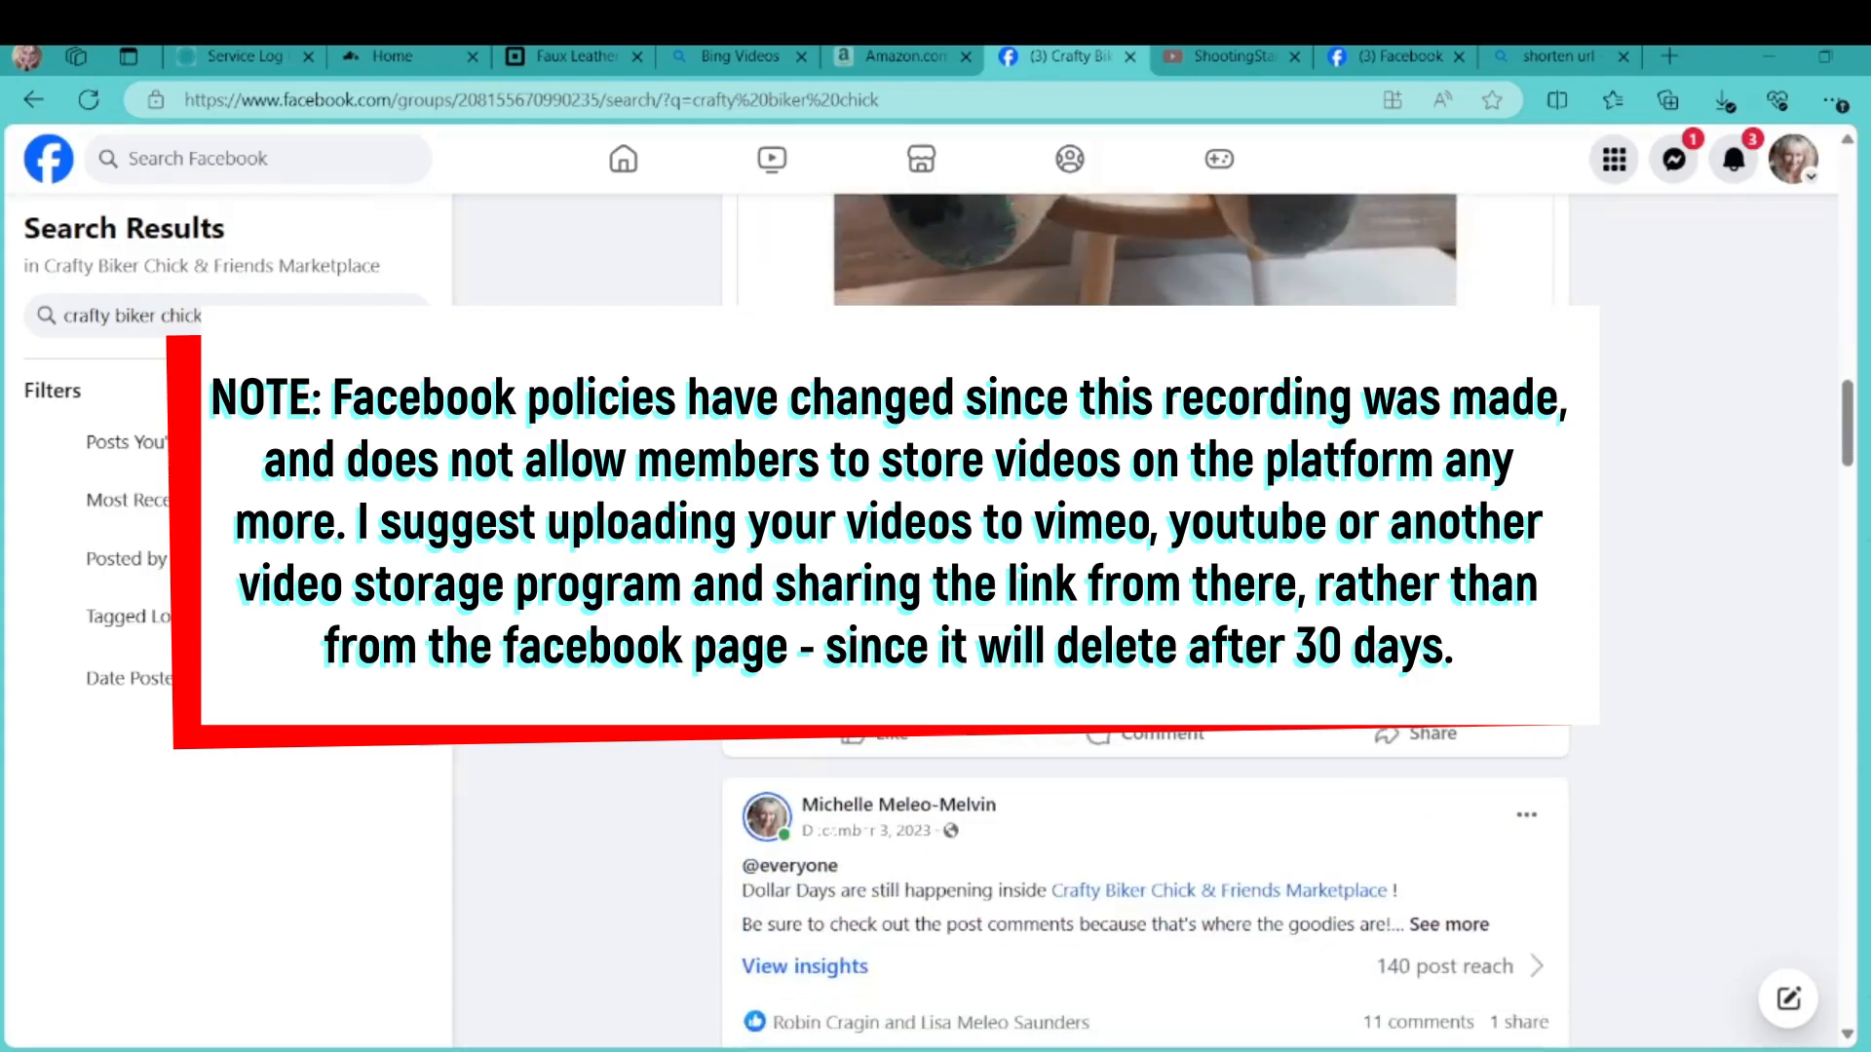
scroll(1145, 624, down, 5)
scroll(1145, 624, down, 1)
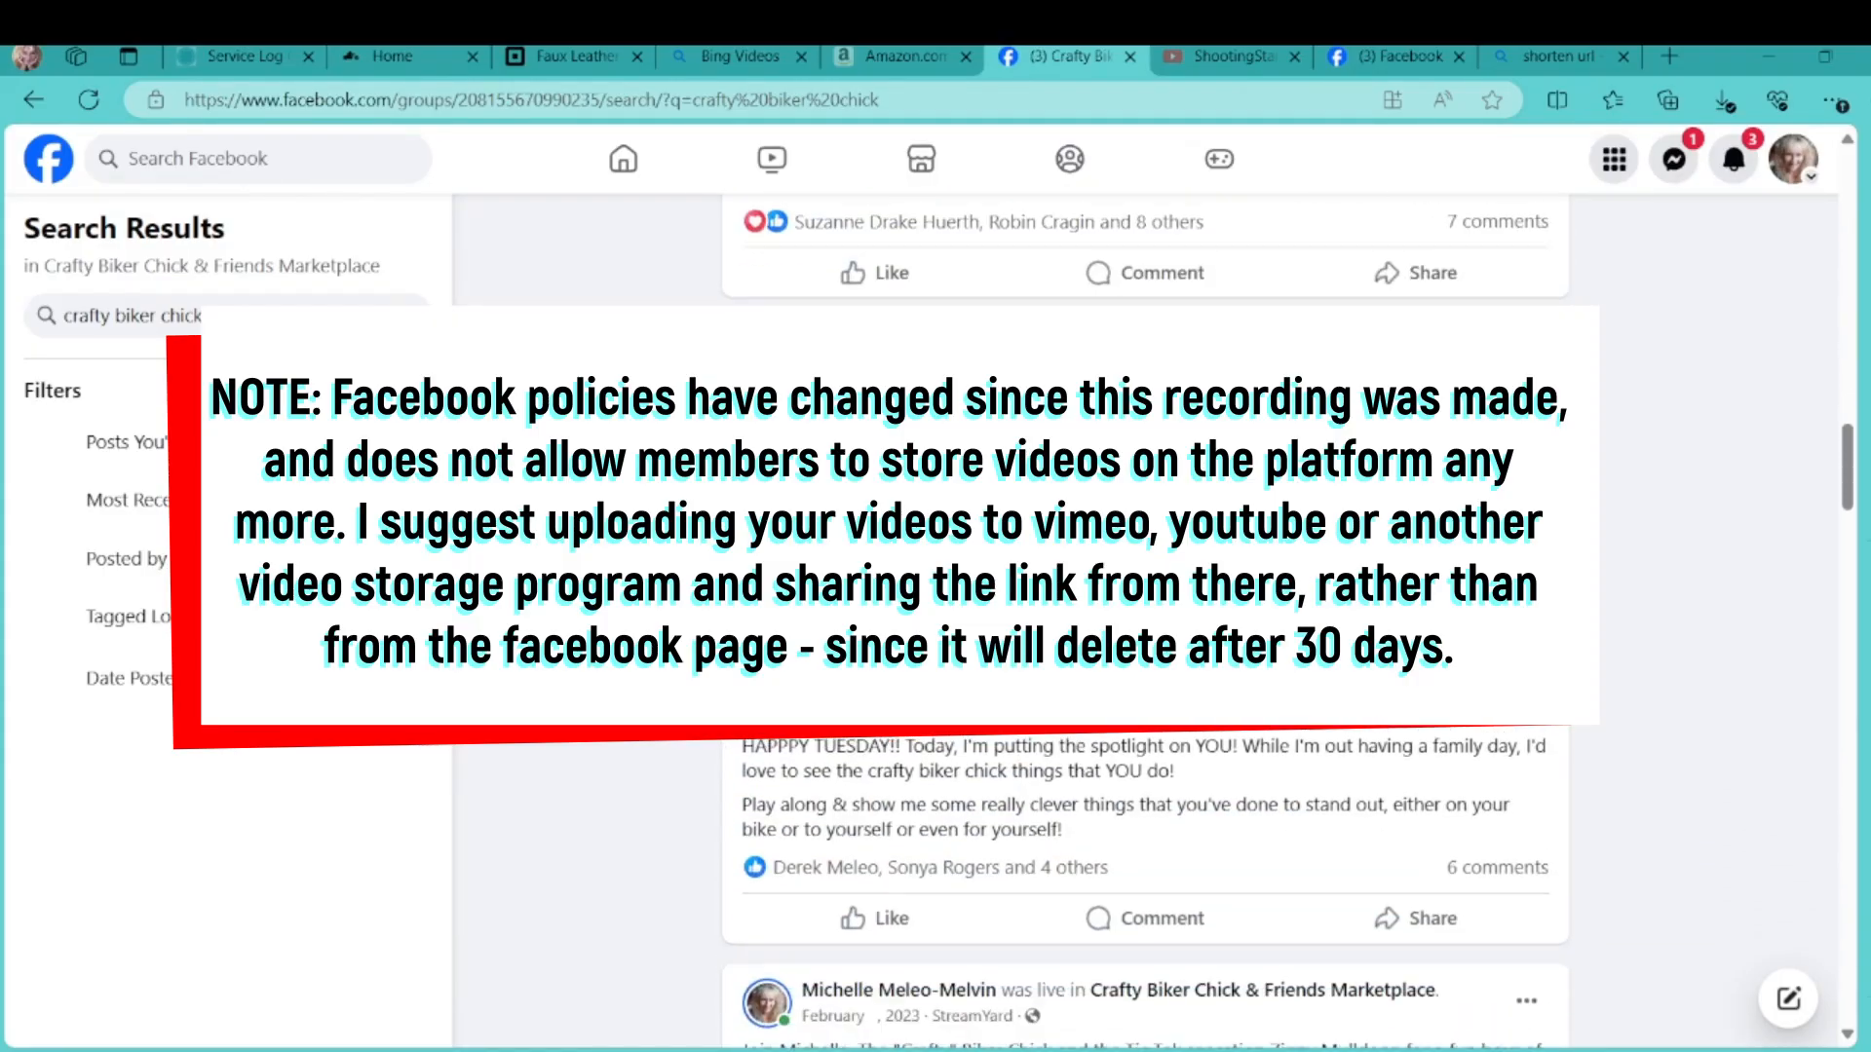
scroll(1145, 624, down, 4)
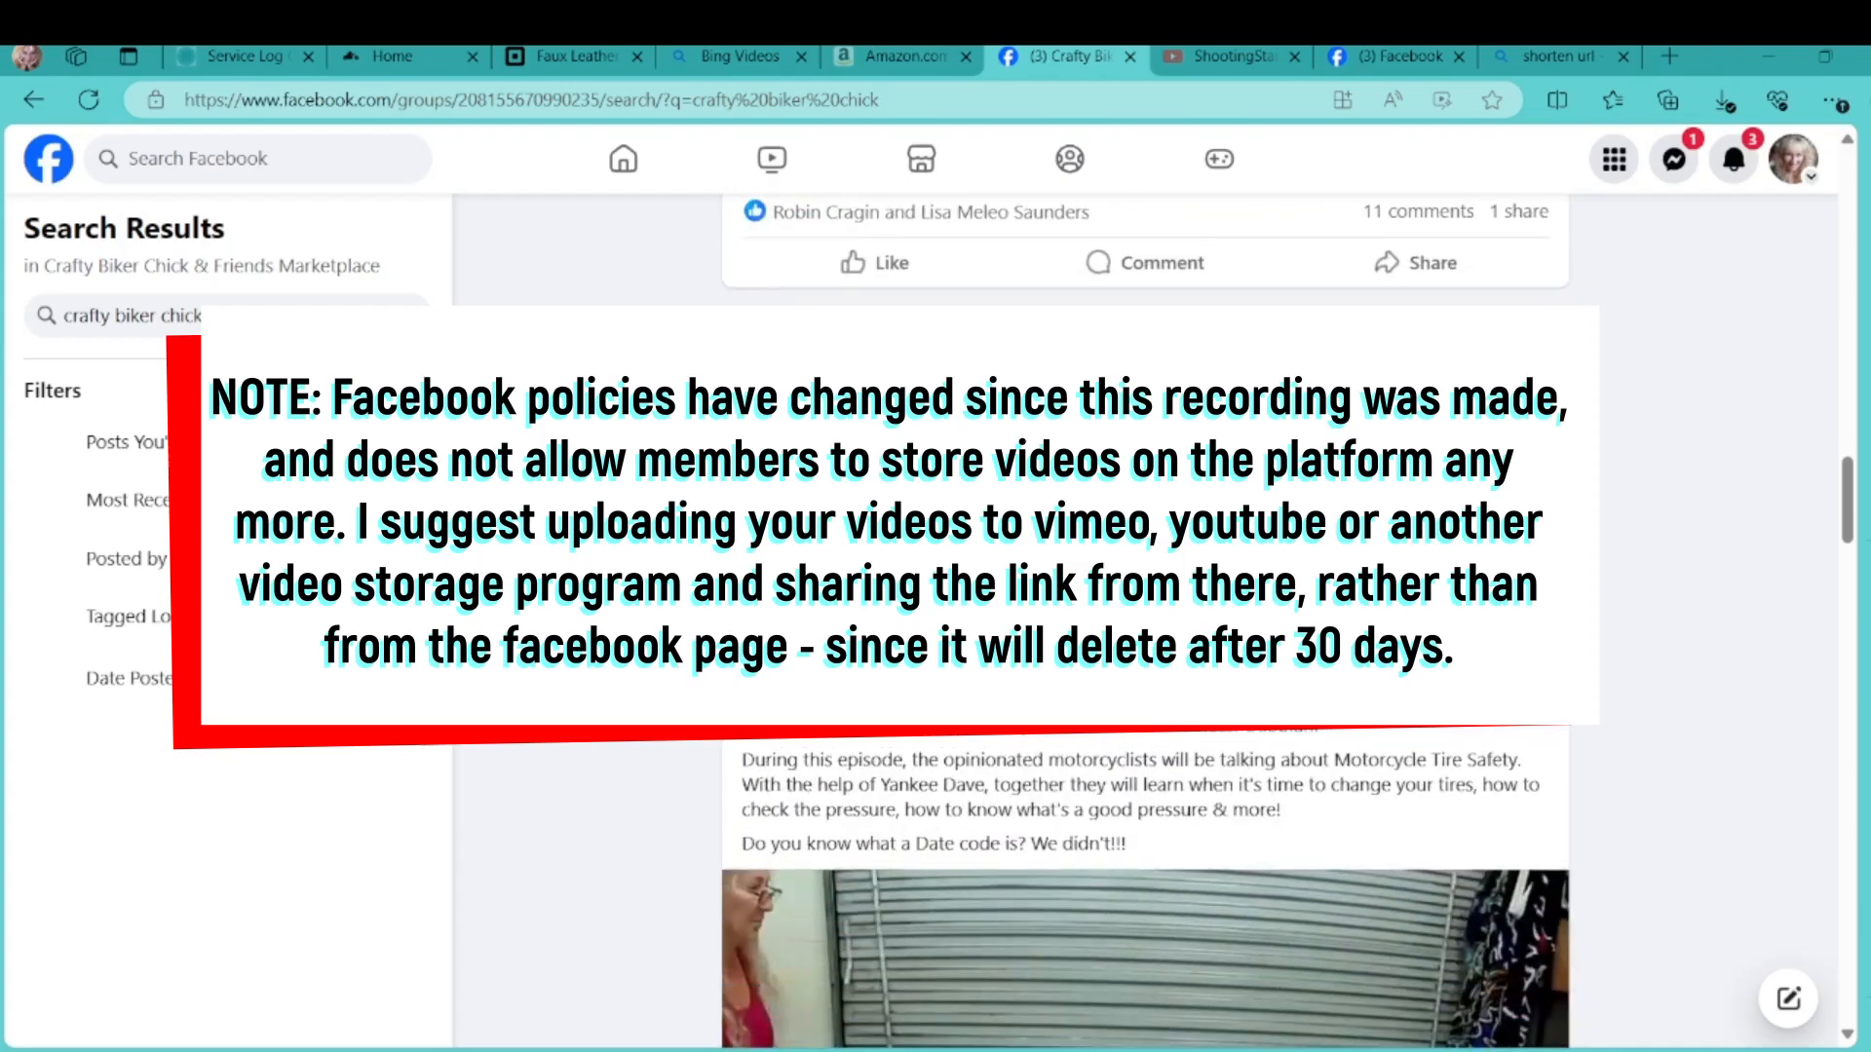
scroll(1145, 623, down, 6)
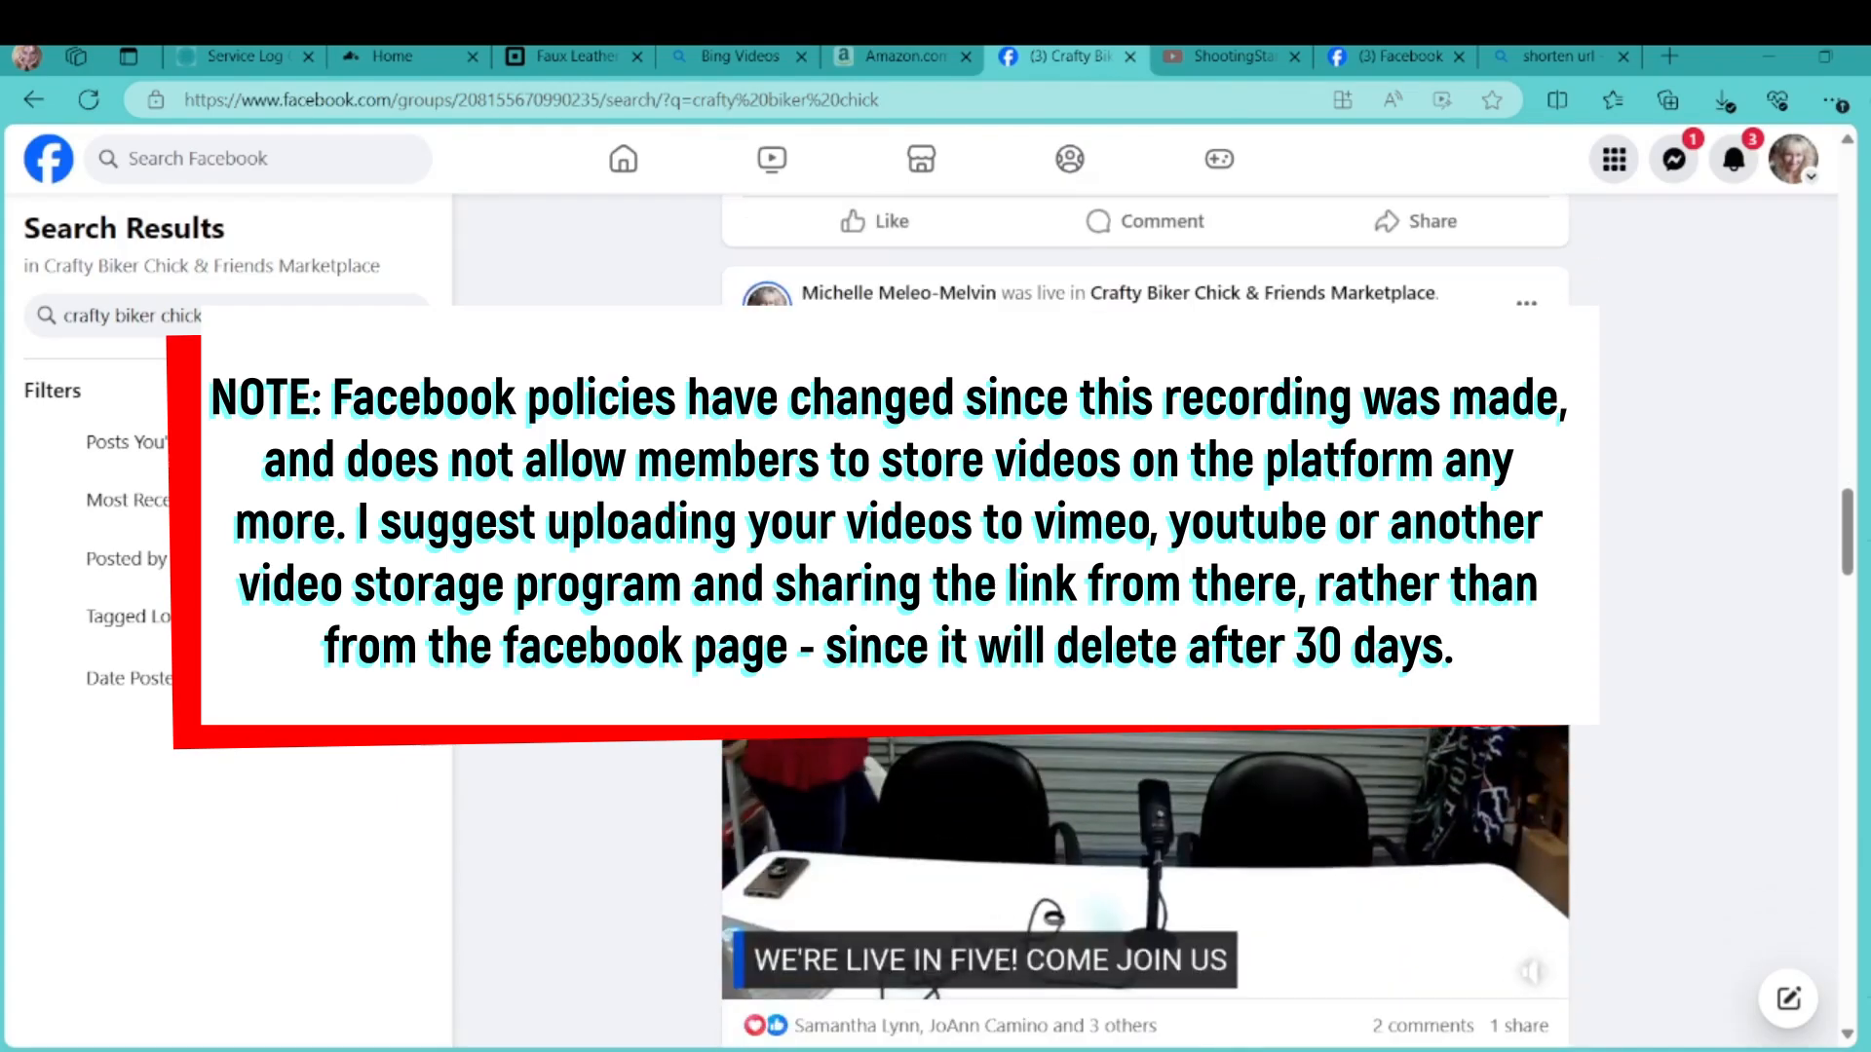
scroll(1145, 624, down, 1)
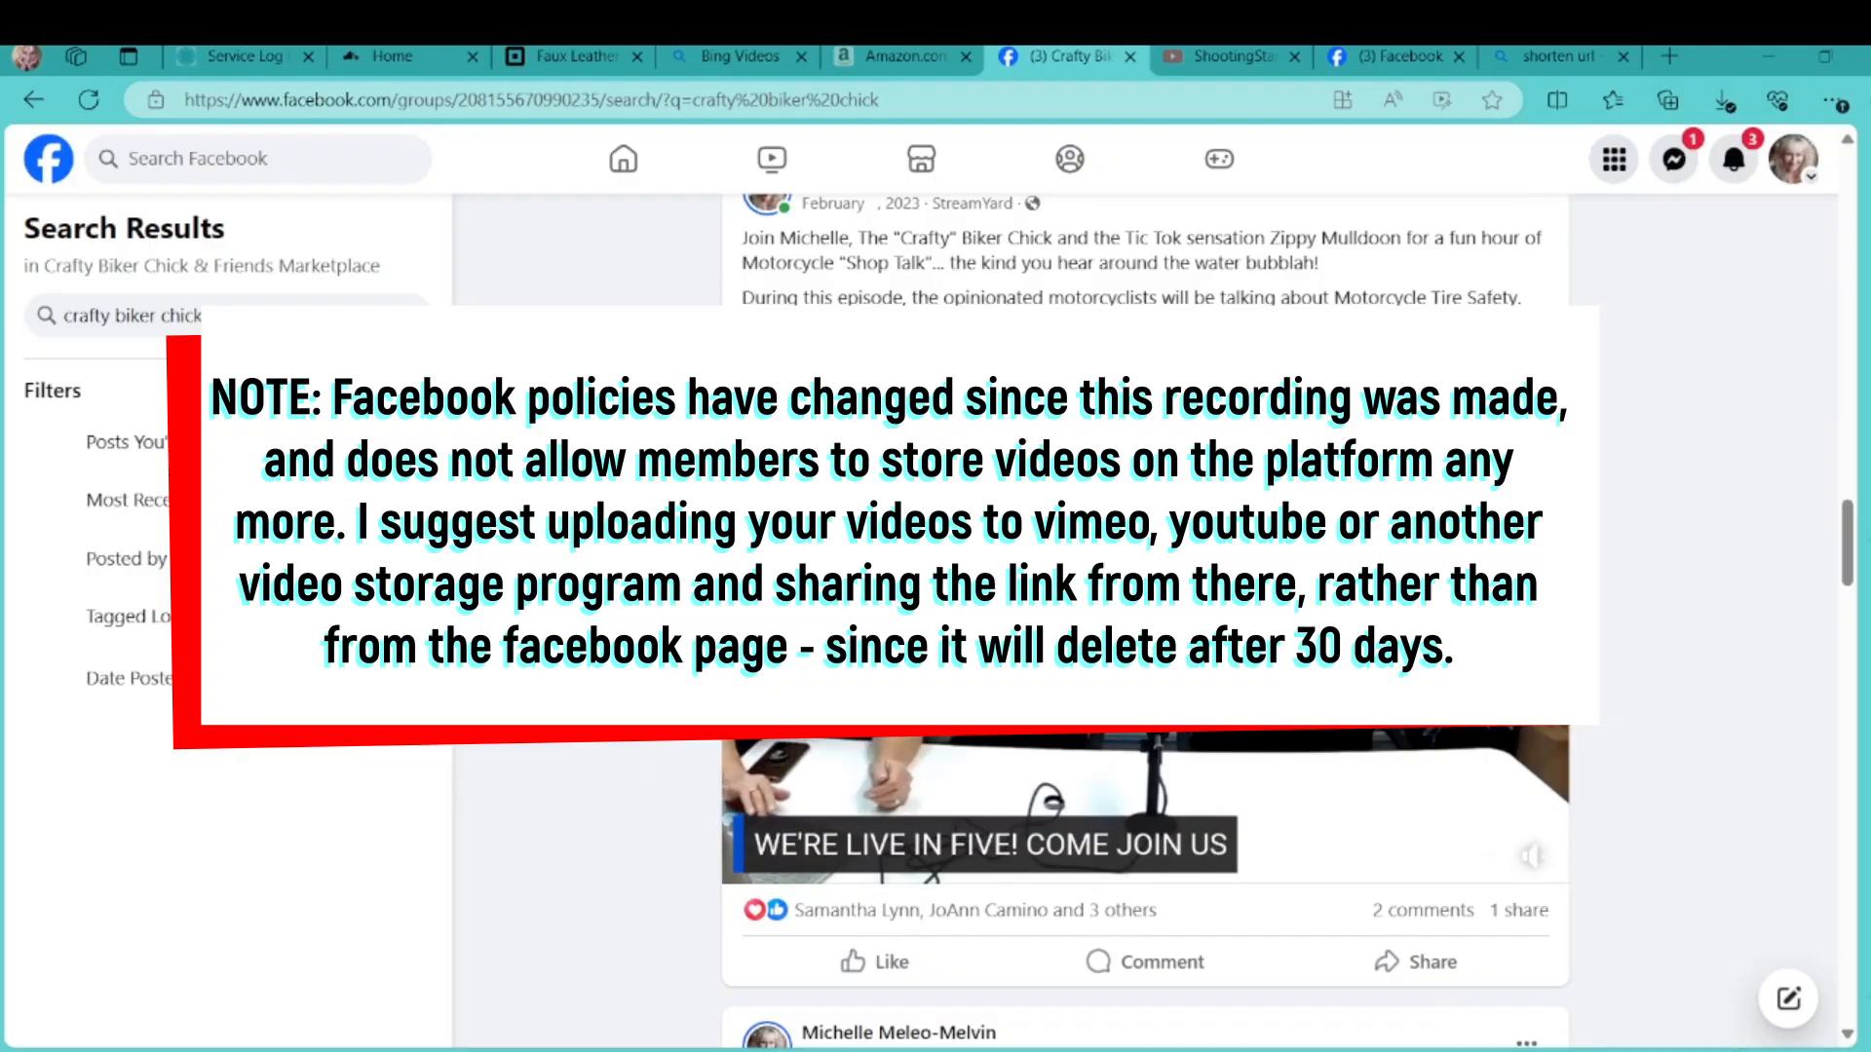
scroll(1145, 624, down, 5)
scroll(1145, 624, down, 5)
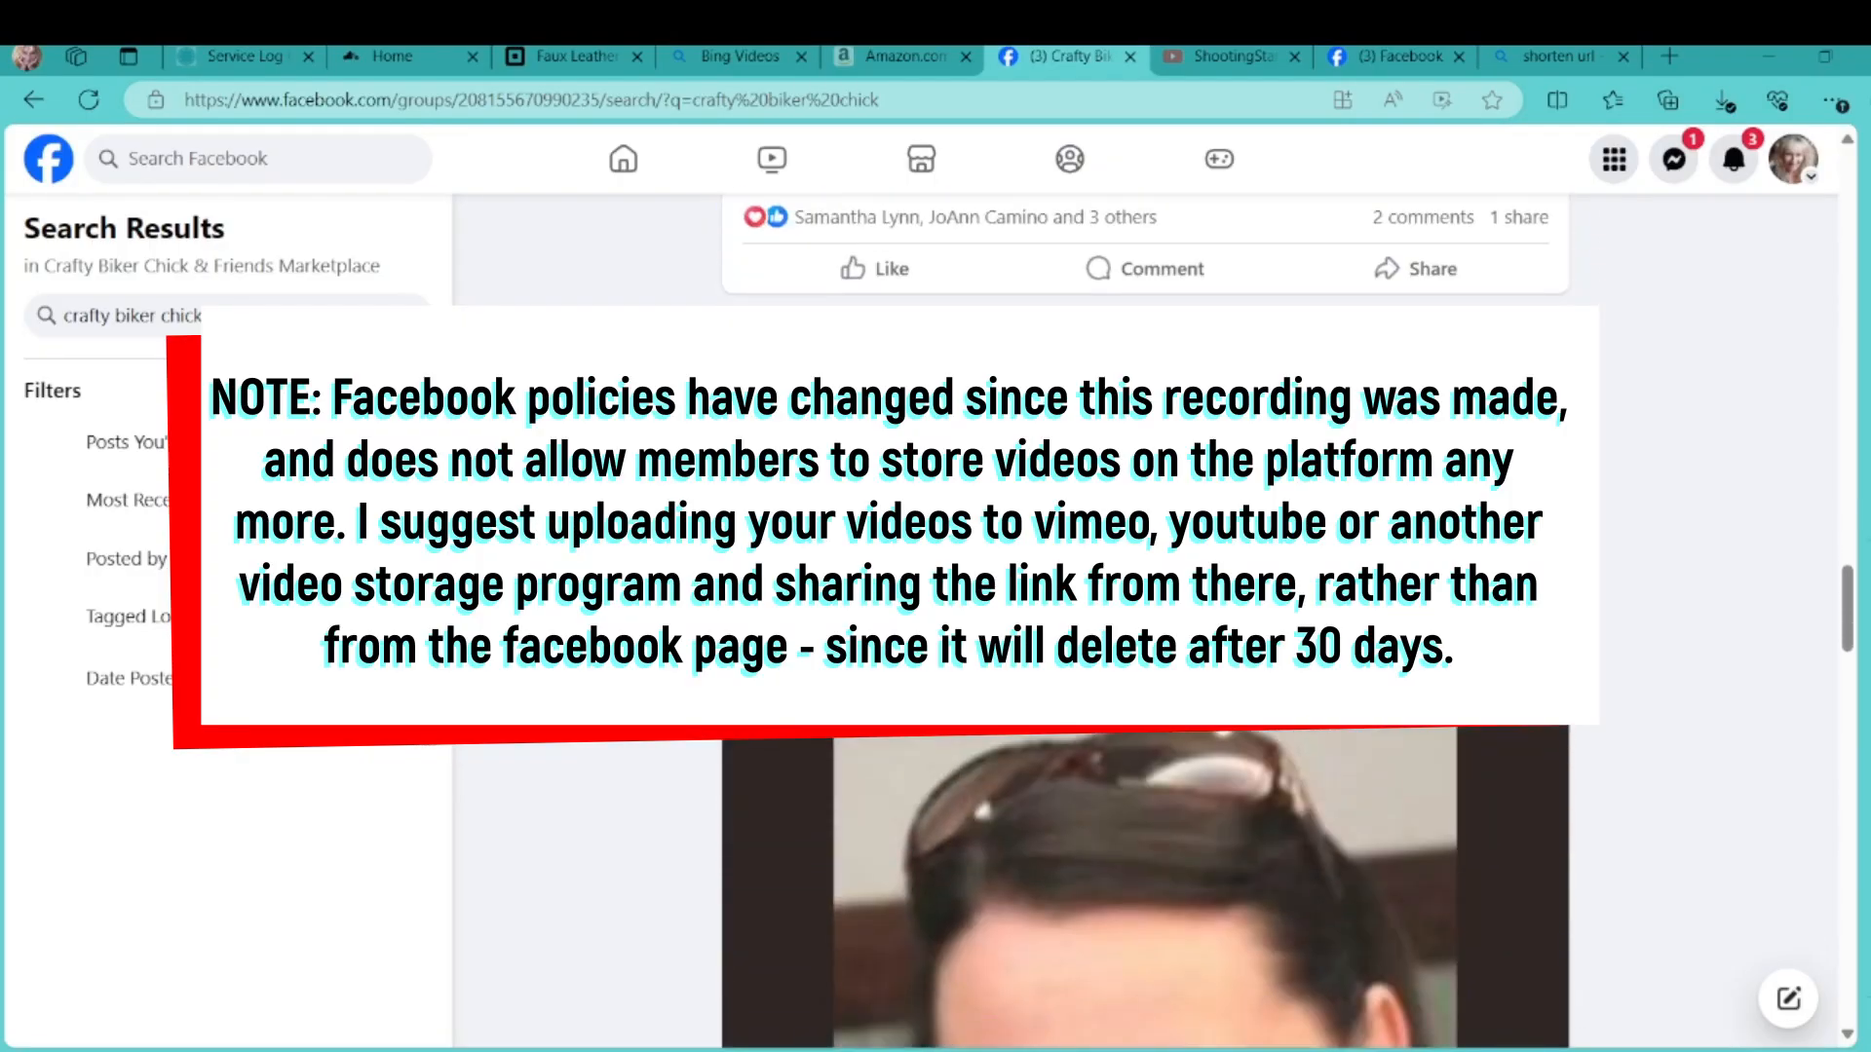
scroll(1145, 624, down, 6)
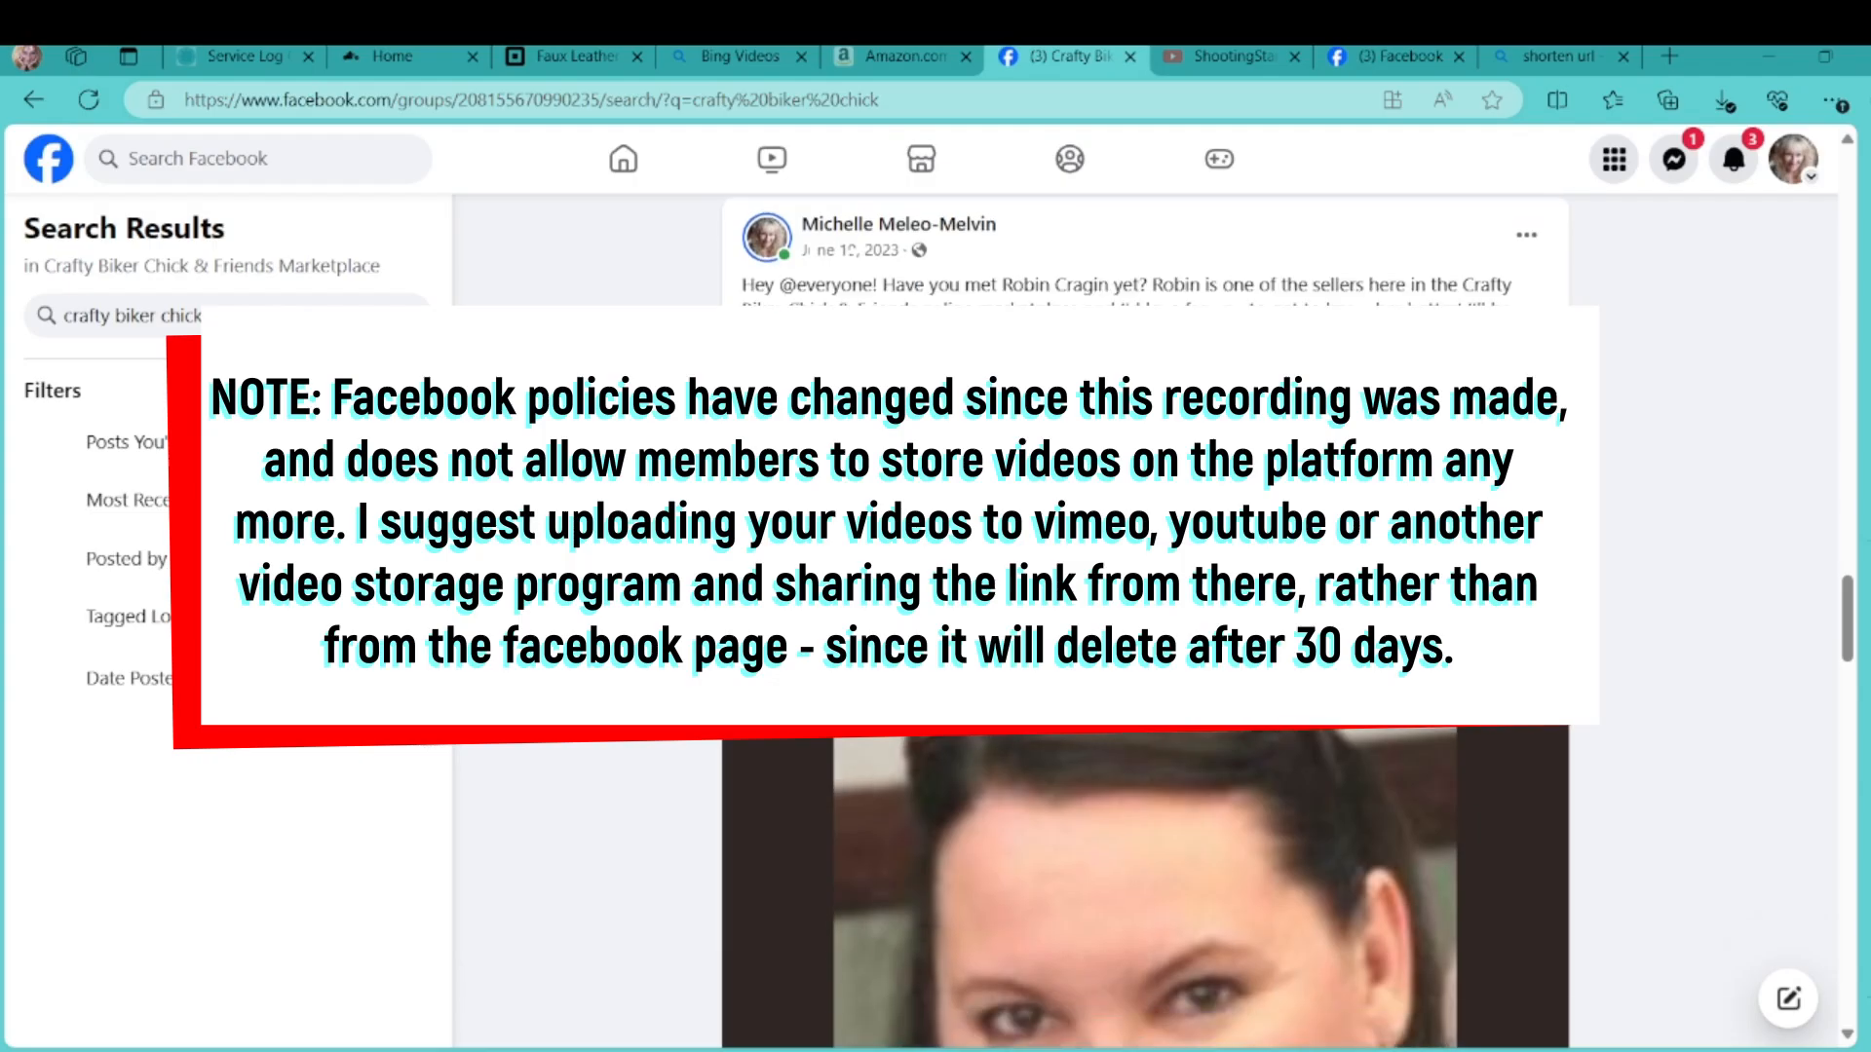
scroll(1145, 623, down, 8)
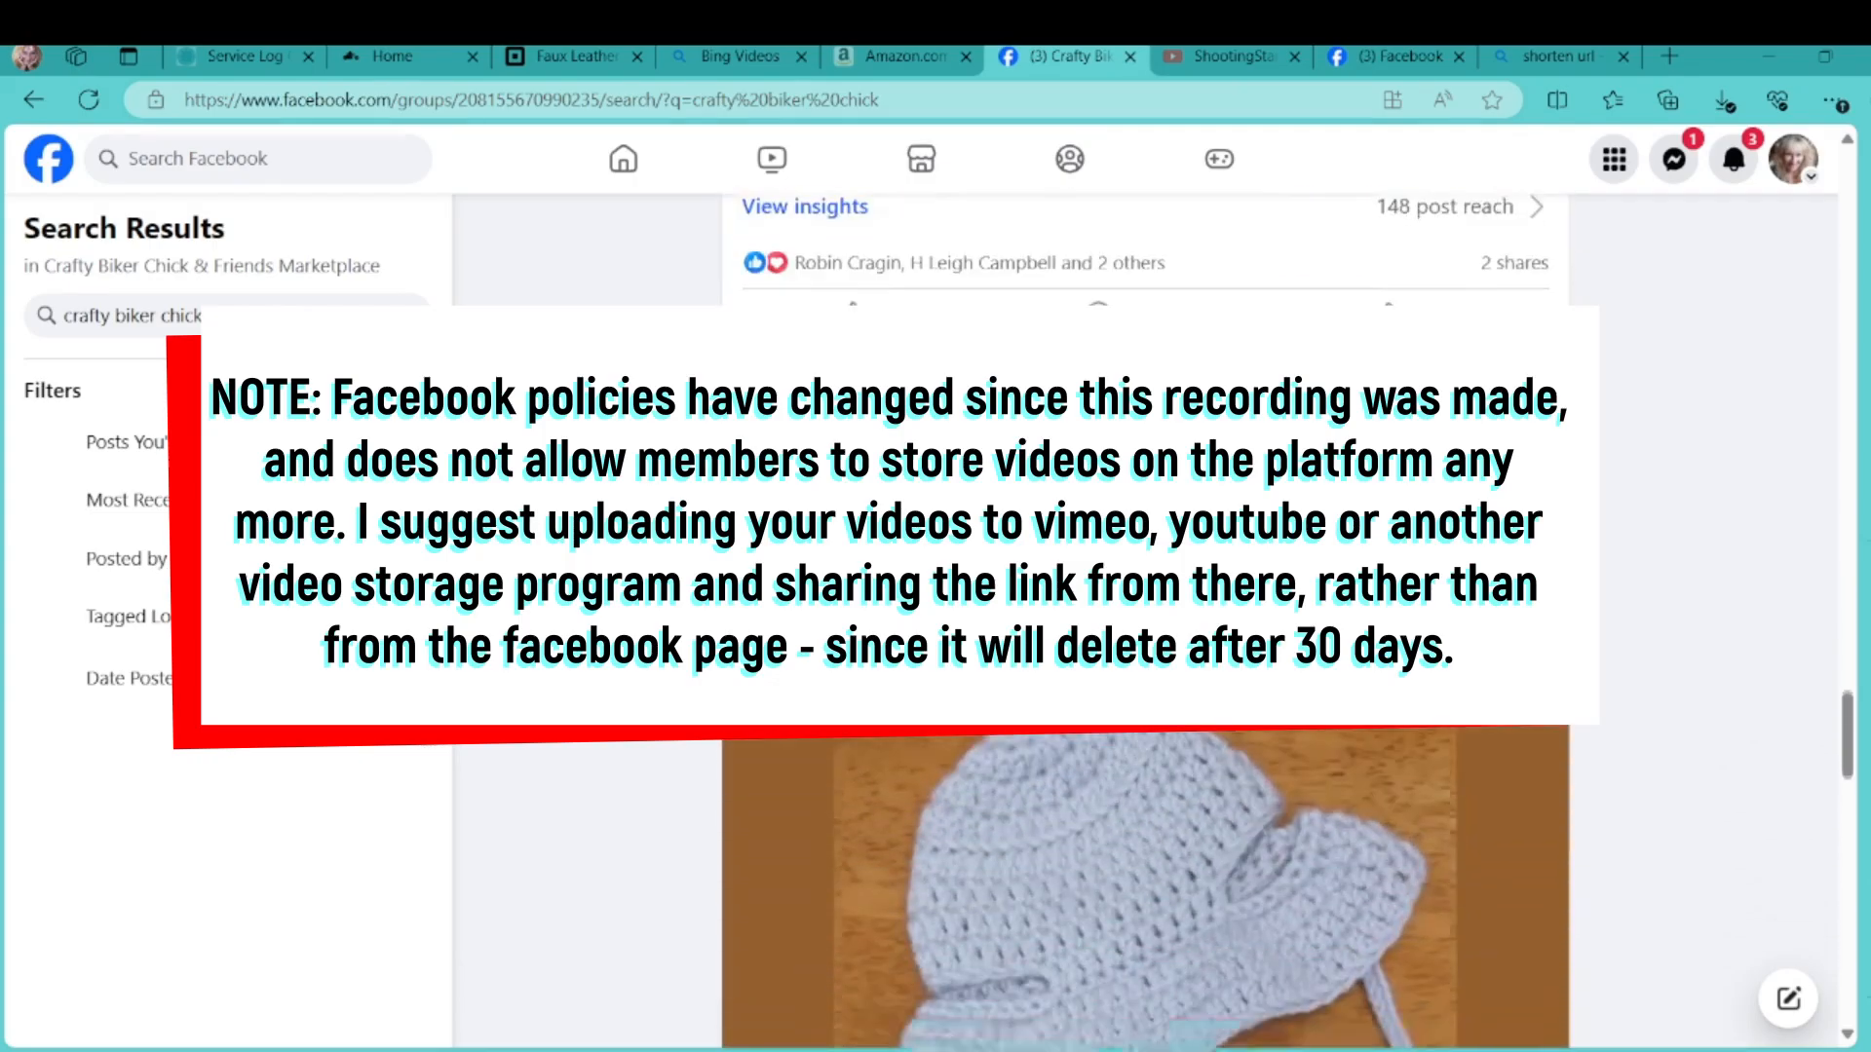
scroll(1145, 623, down, 10)
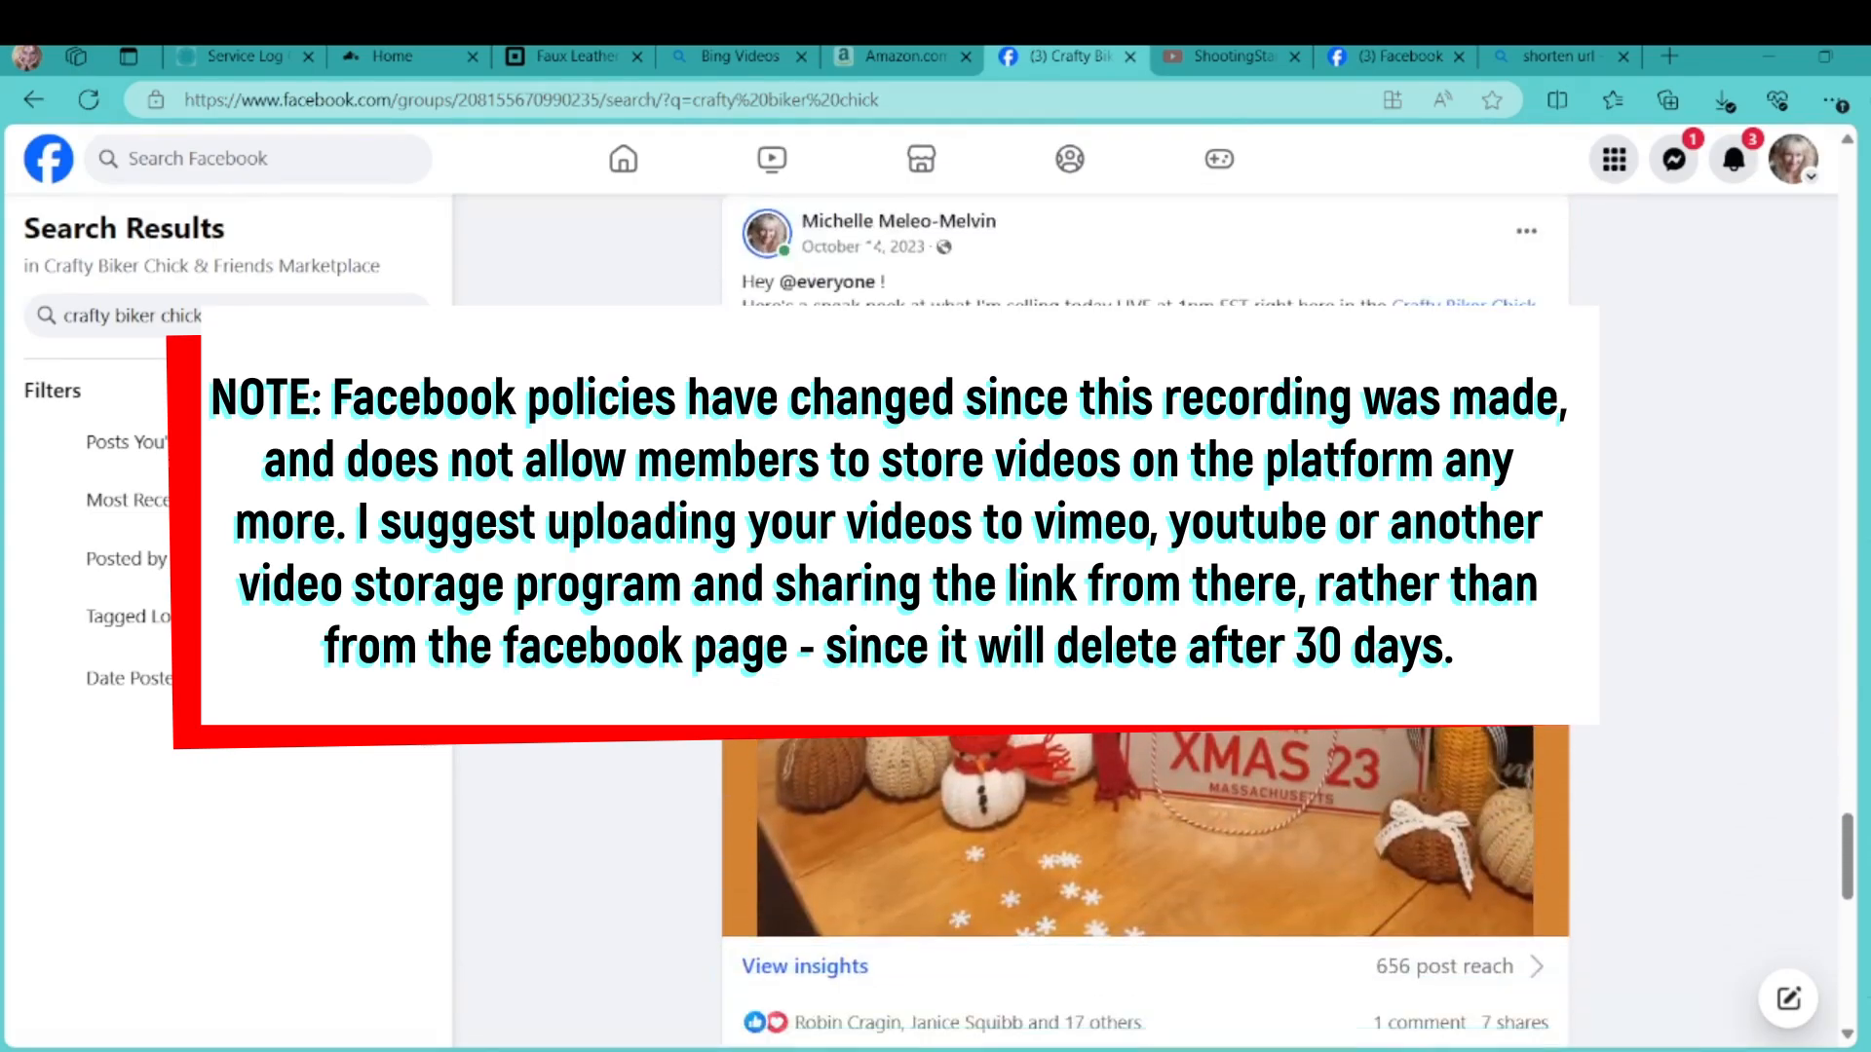
scroll(1145, 624, down, 10)
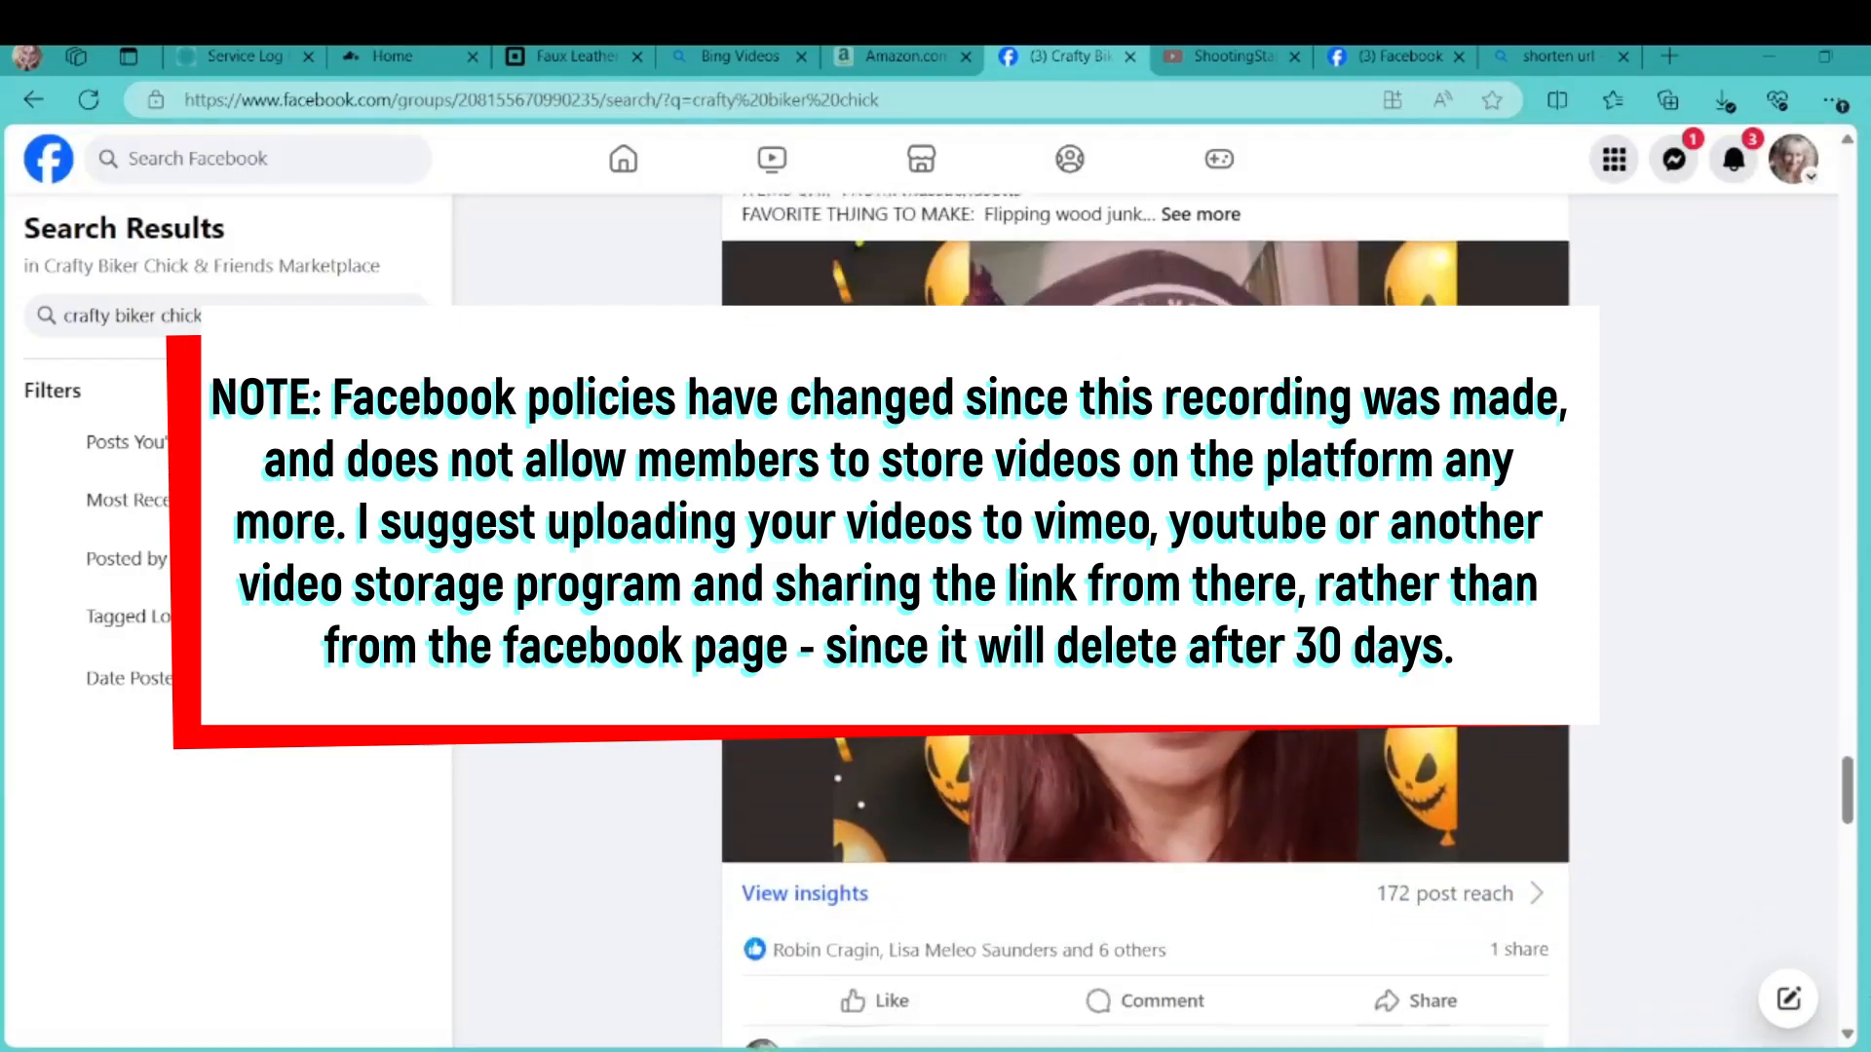
scroll(1146, 624, down, 8)
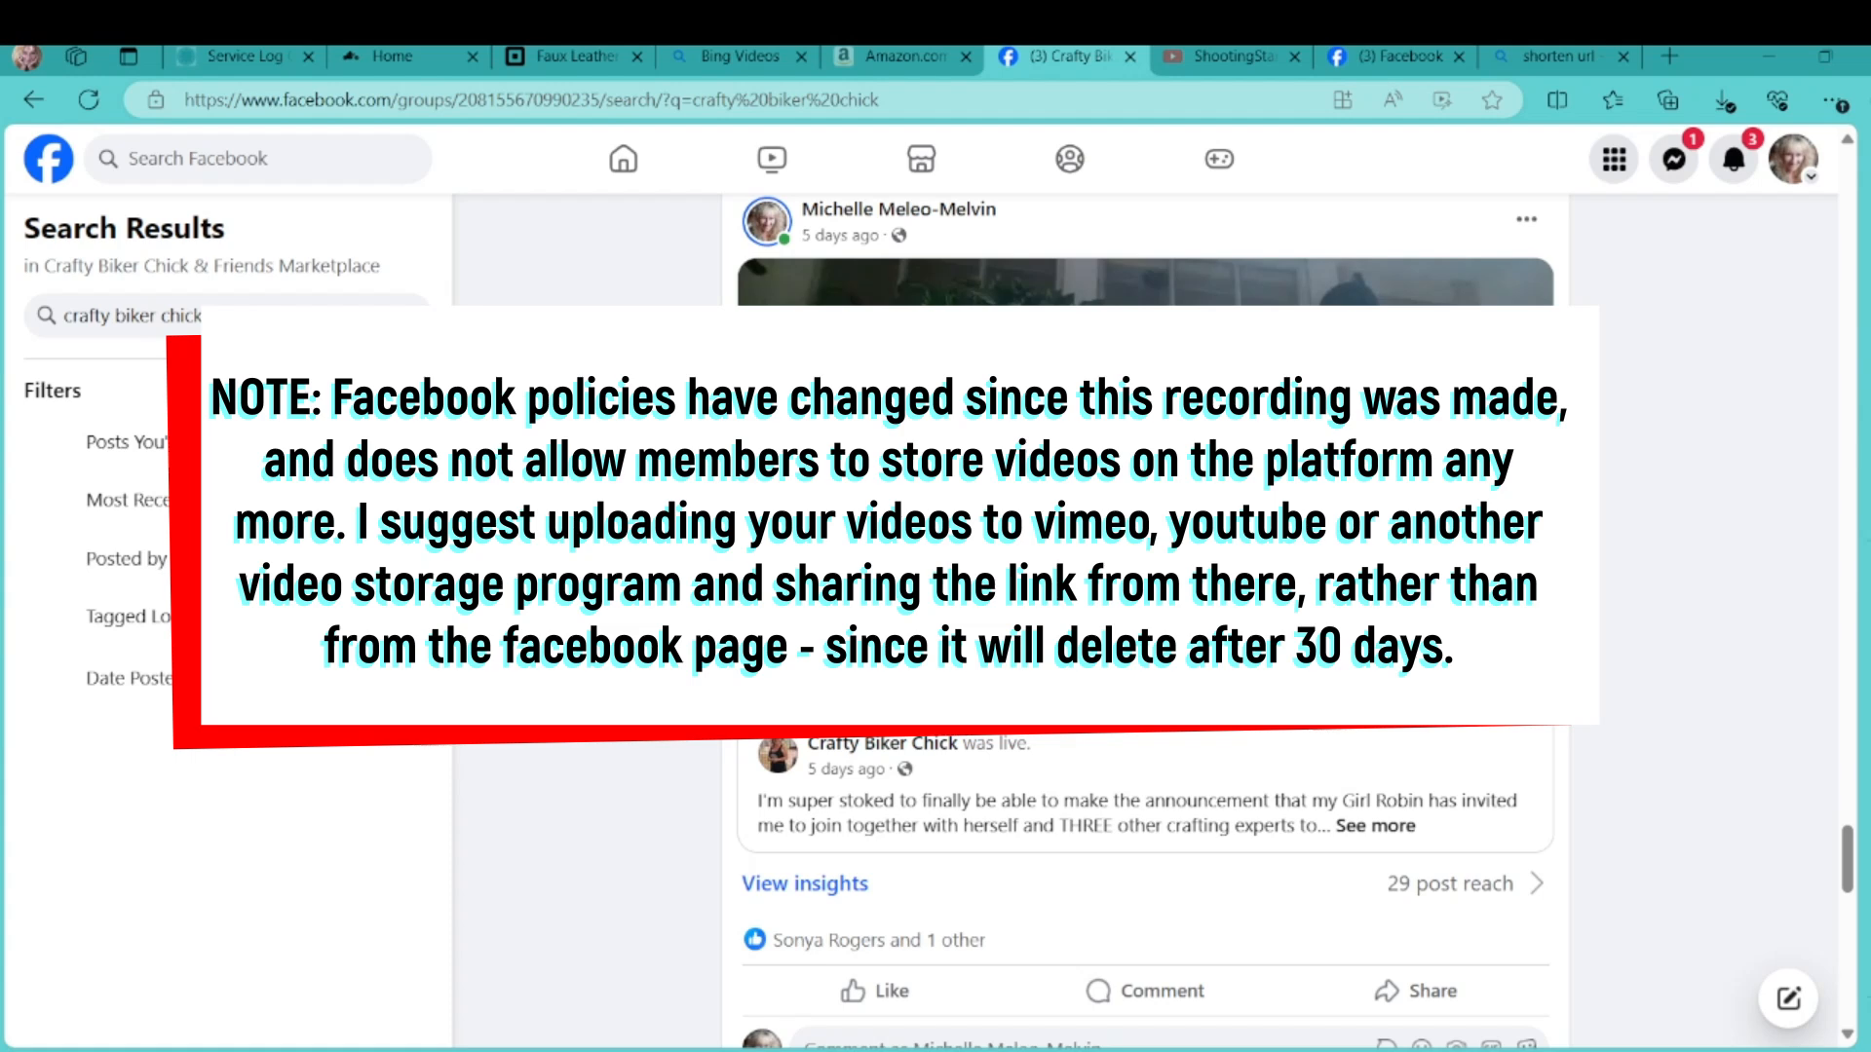
scroll(1145, 624, down, 1)
scroll(1145, 624, down, 10)
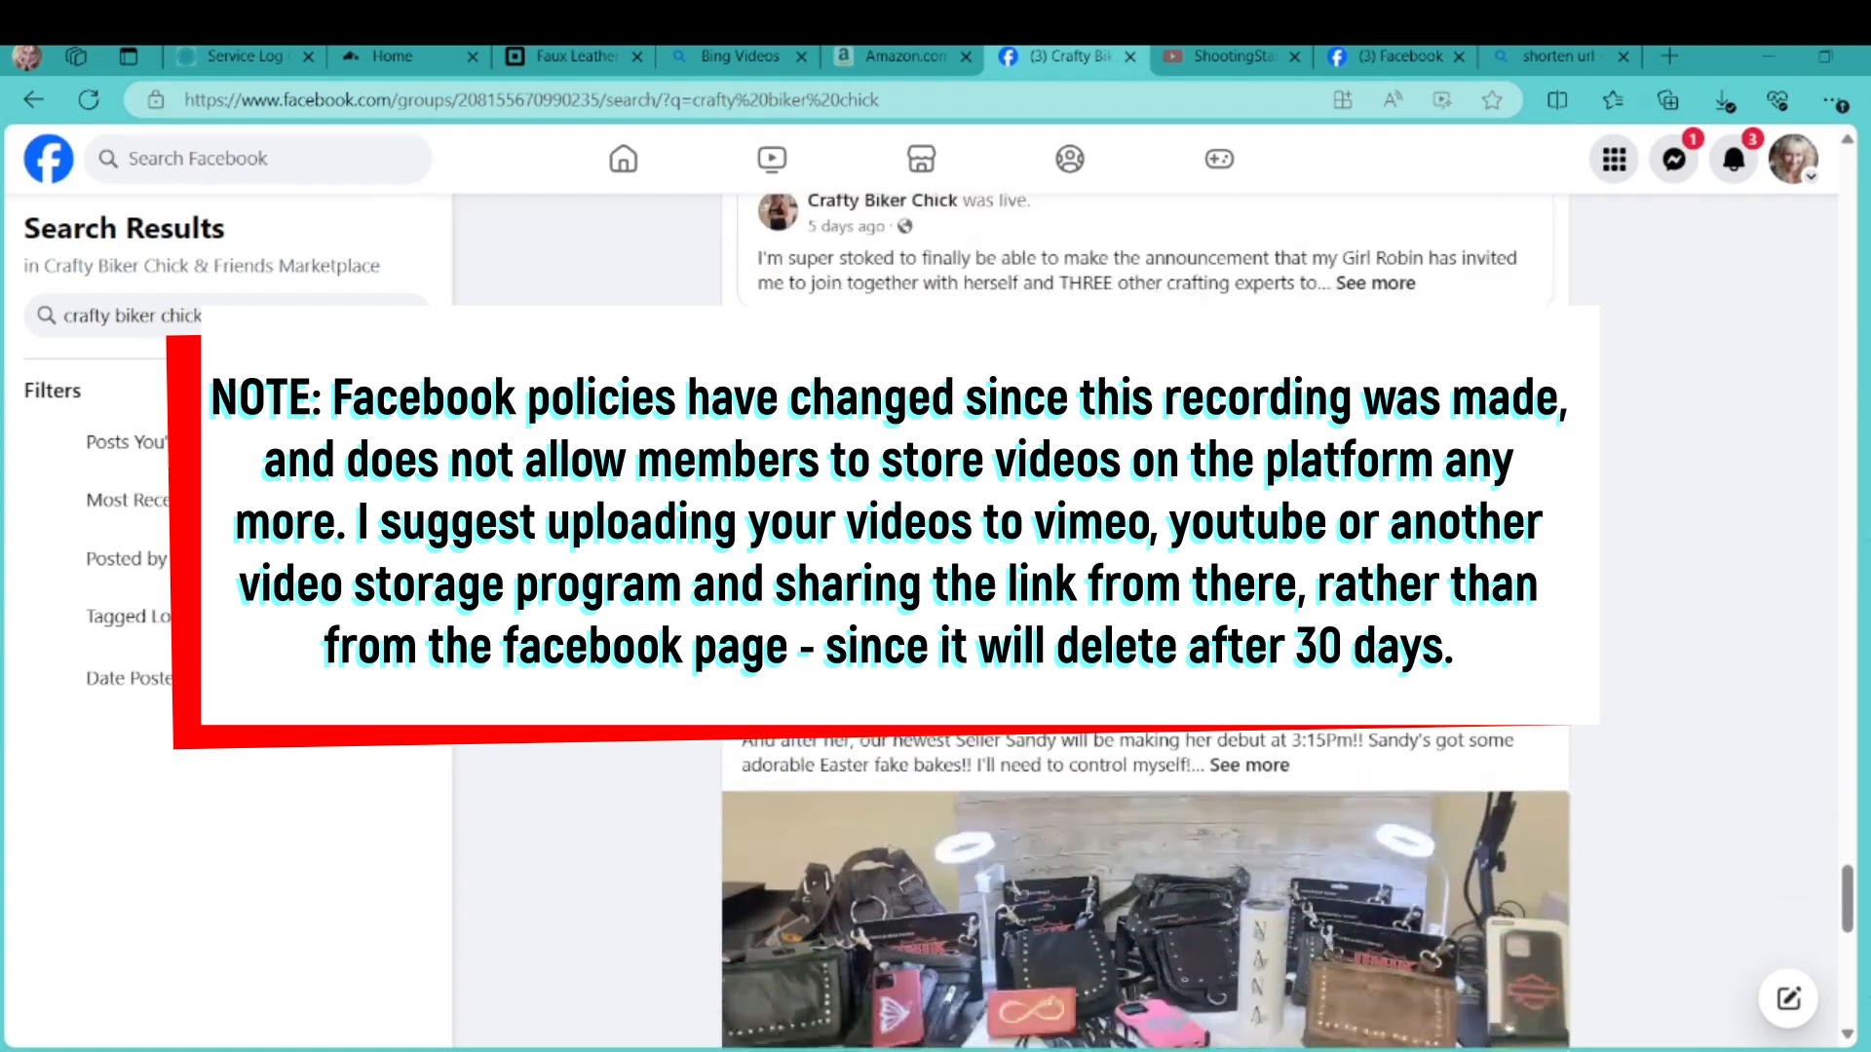
scroll(1146, 624, down, 10)
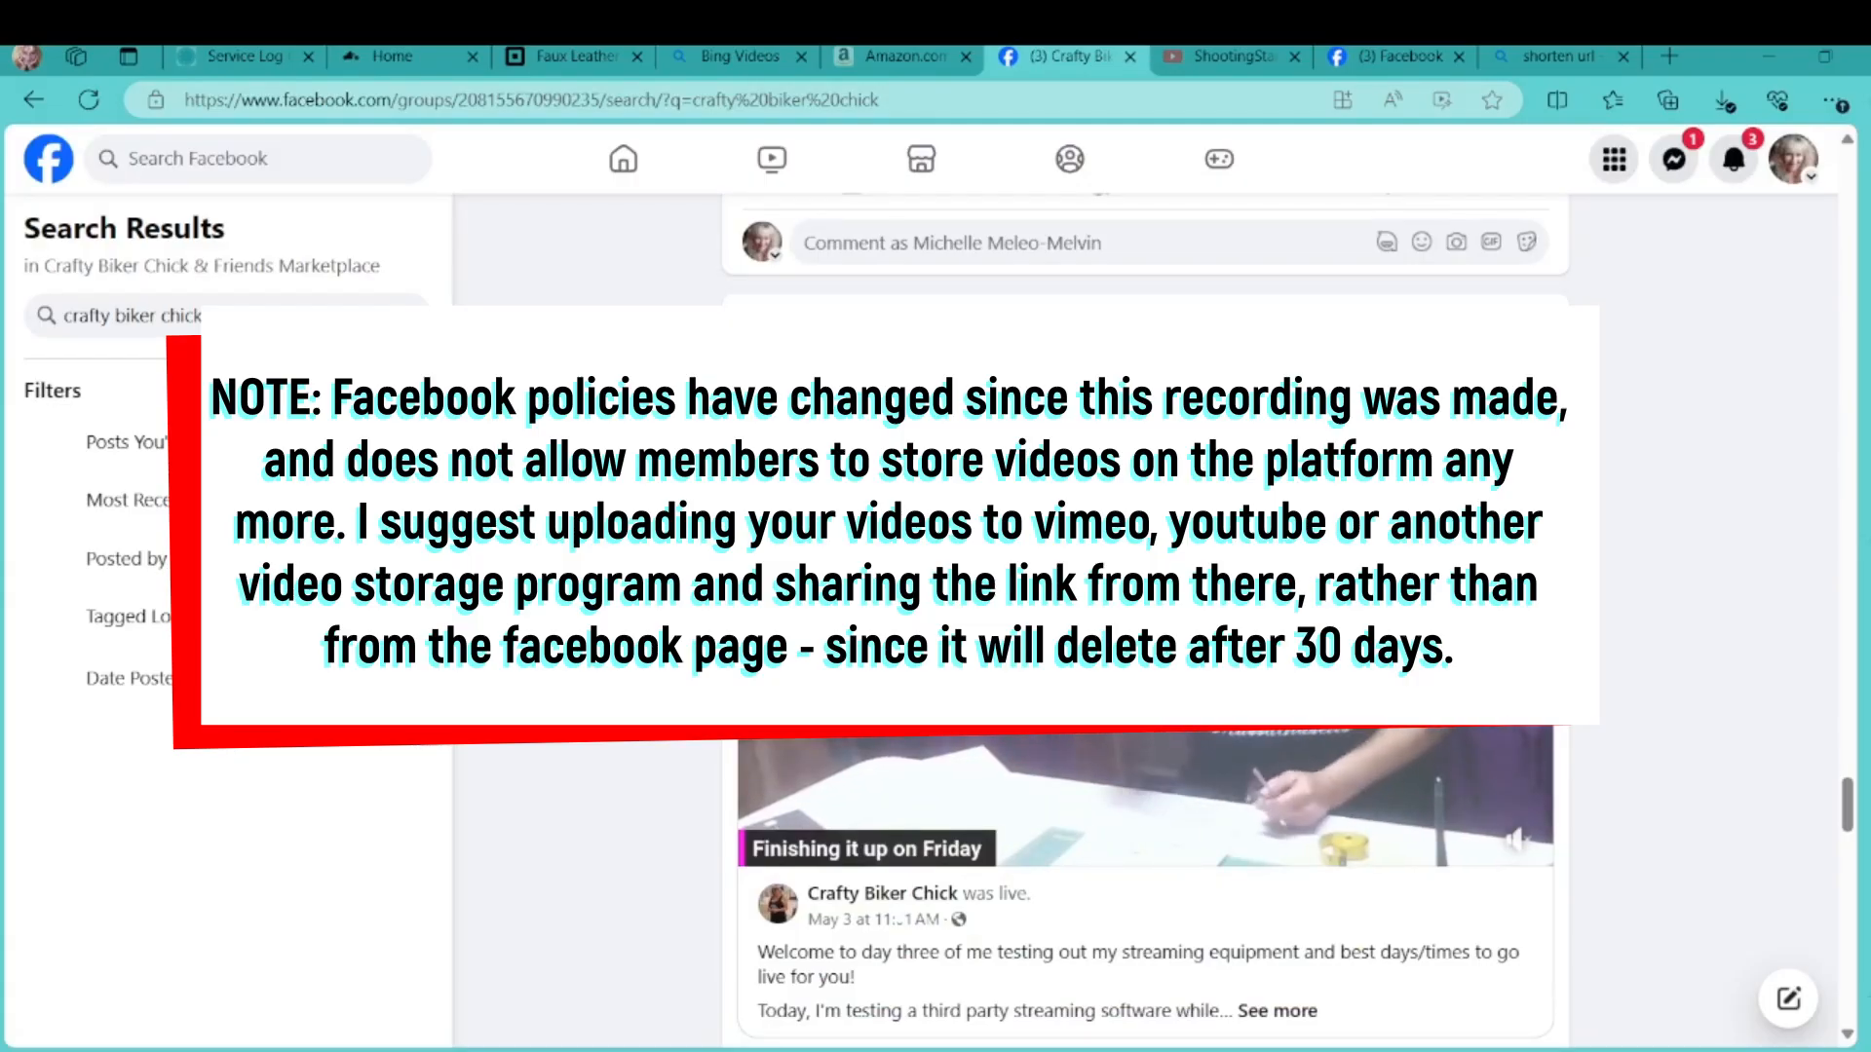
scroll(1145, 624, down, 1)
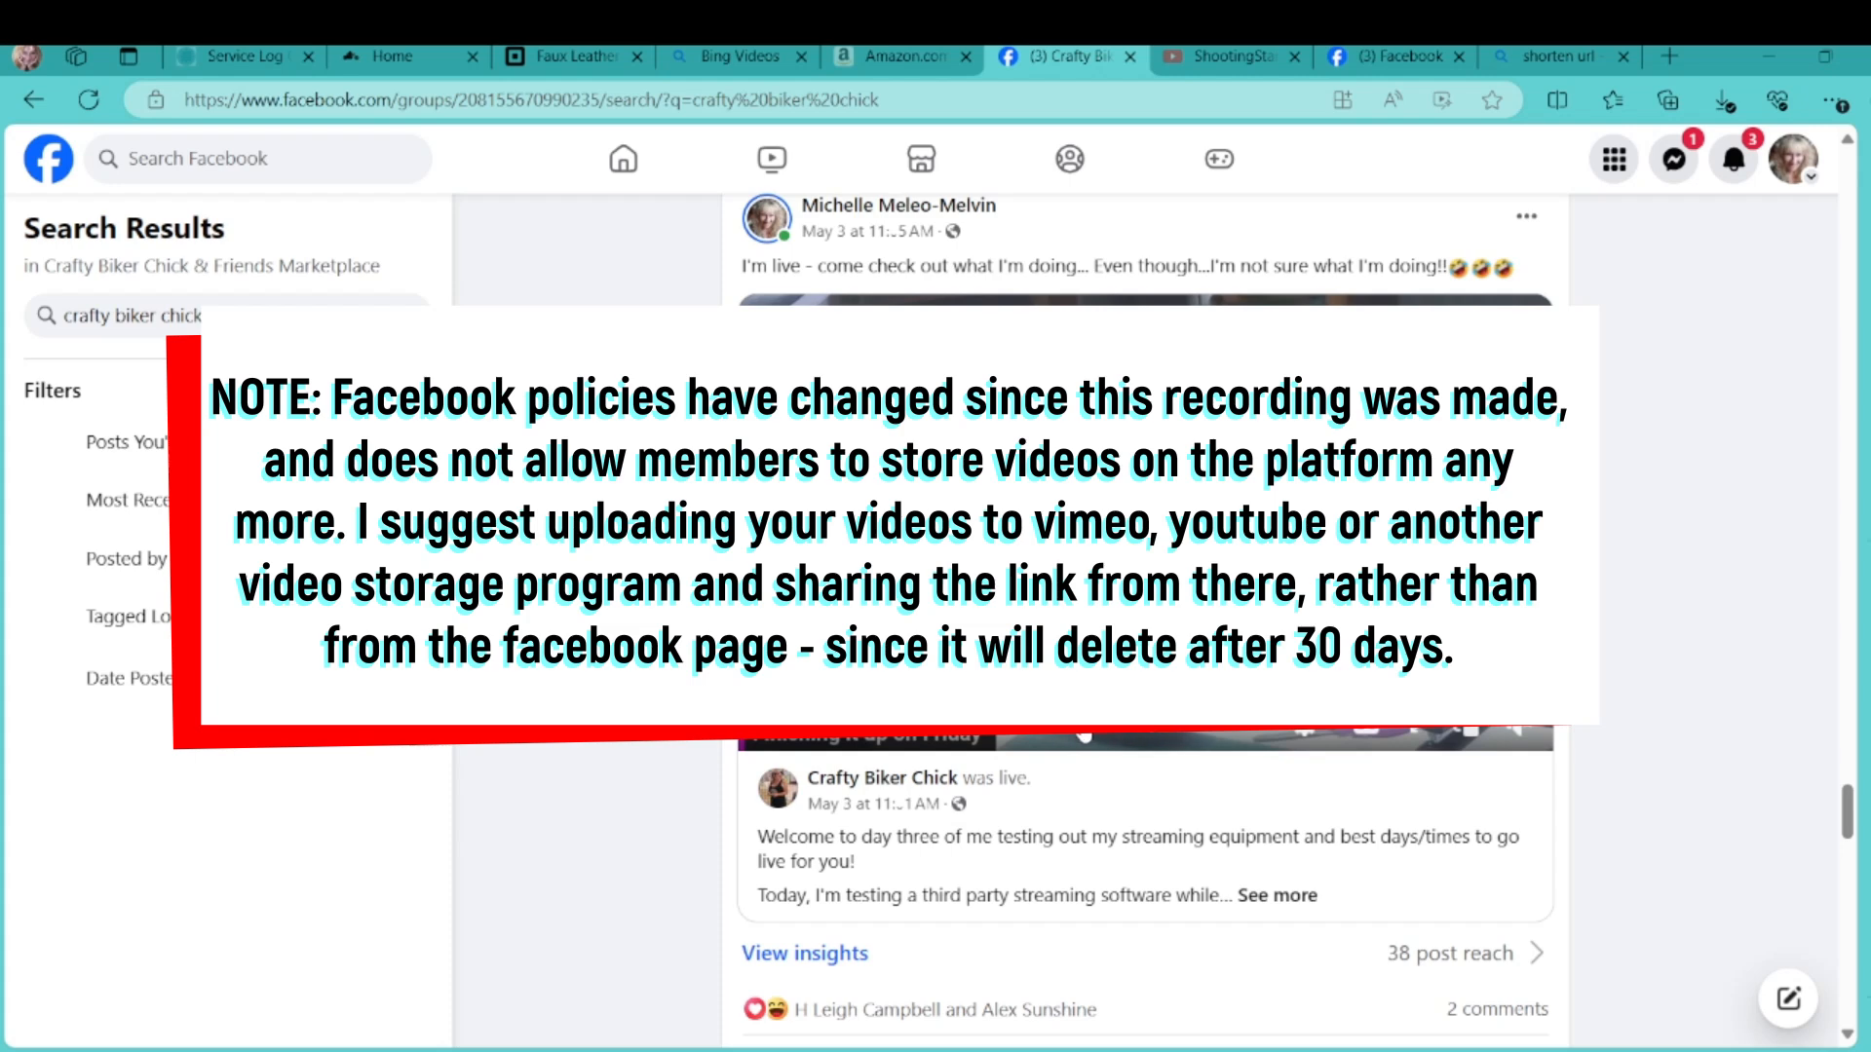
Open the May 3 Crafty Biker Chick live video "It's Friday - Time to Finish things" and copy its web address
click(856, 808)
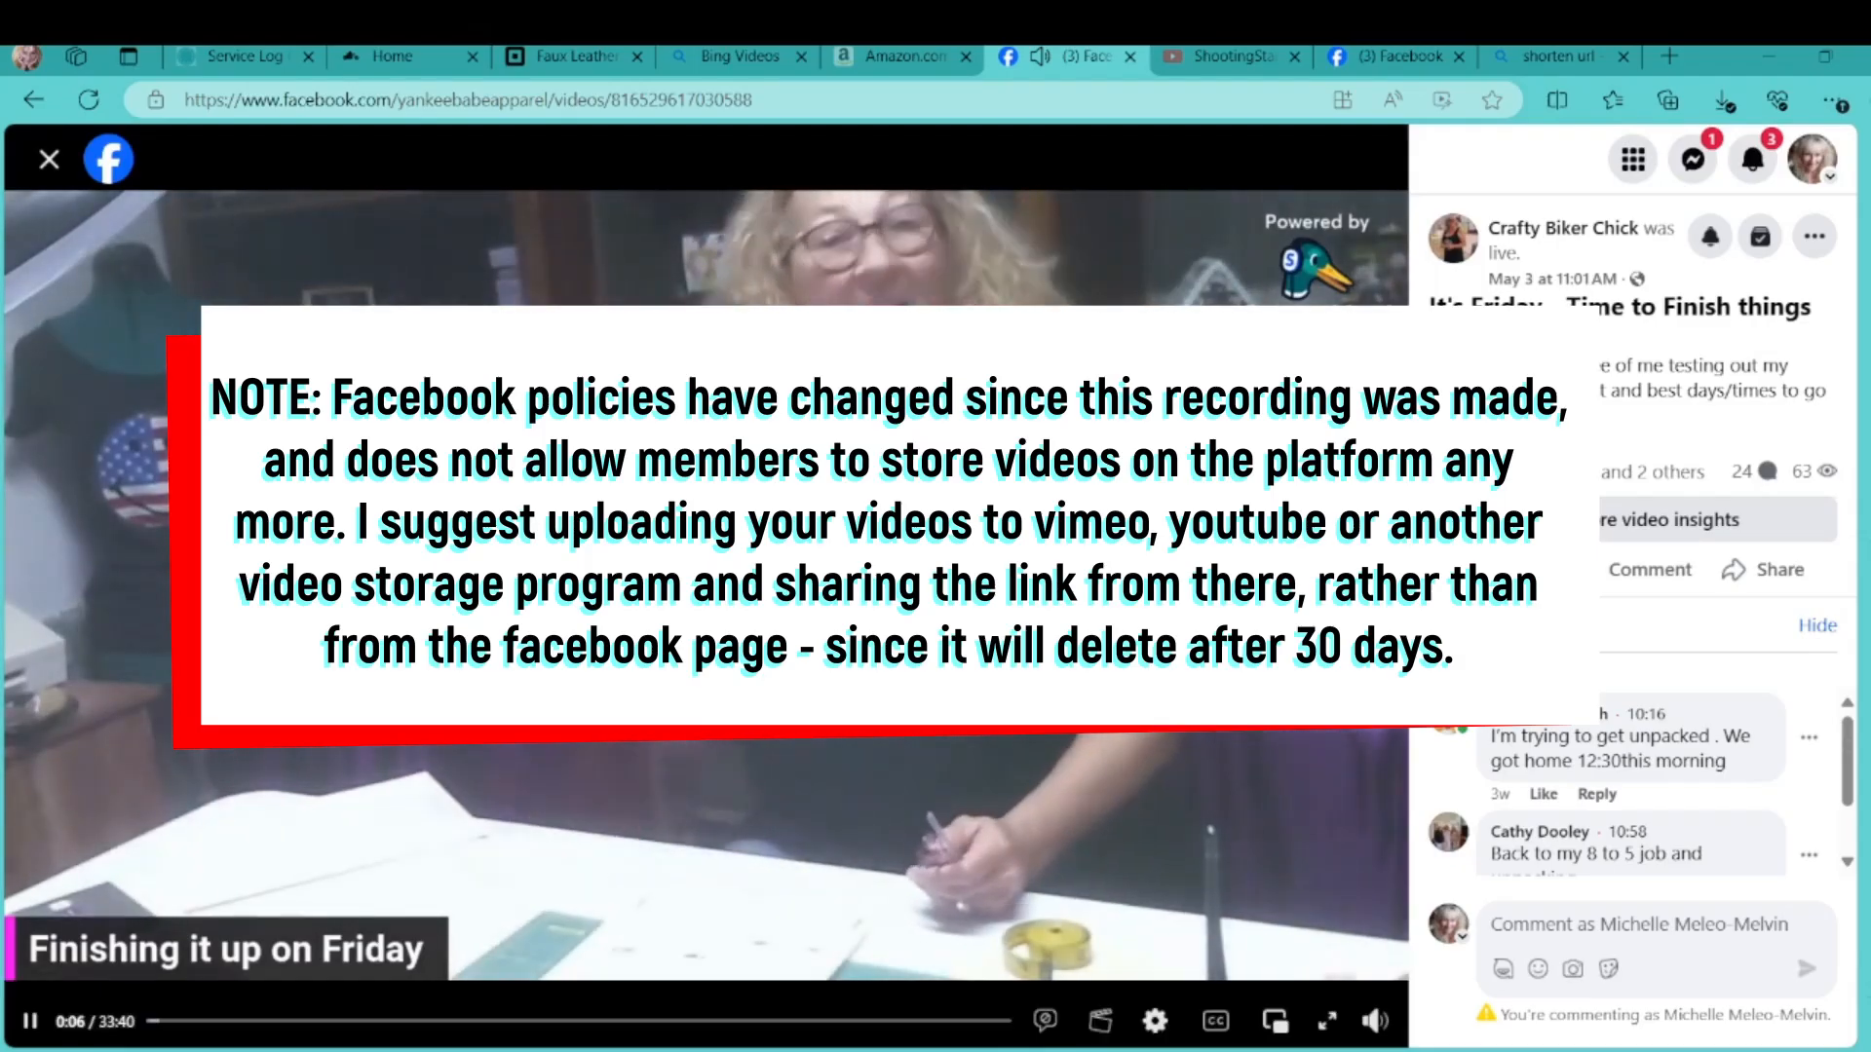
click(537, 101)
key(ctrl+c)
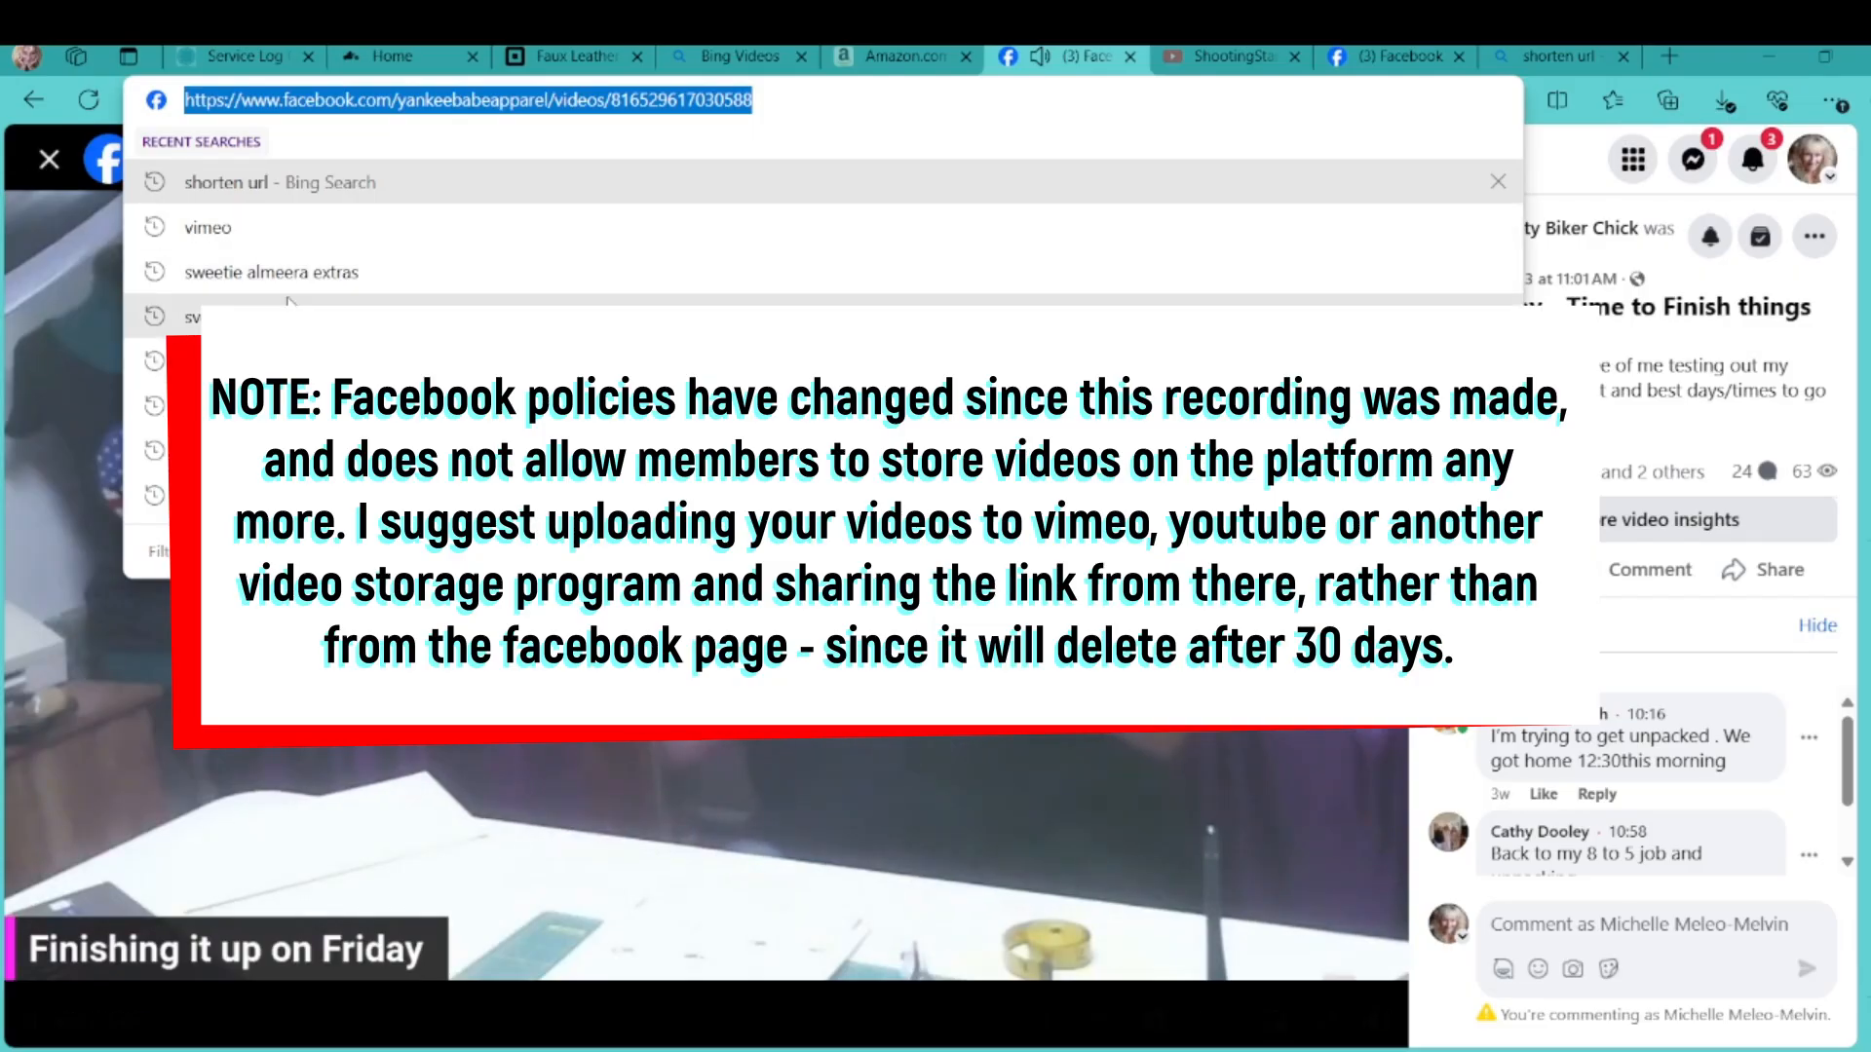
Return to the group's albums, open the Crafty Biker Chick Videos album and start adding photos or videos to it
click(49, 160)
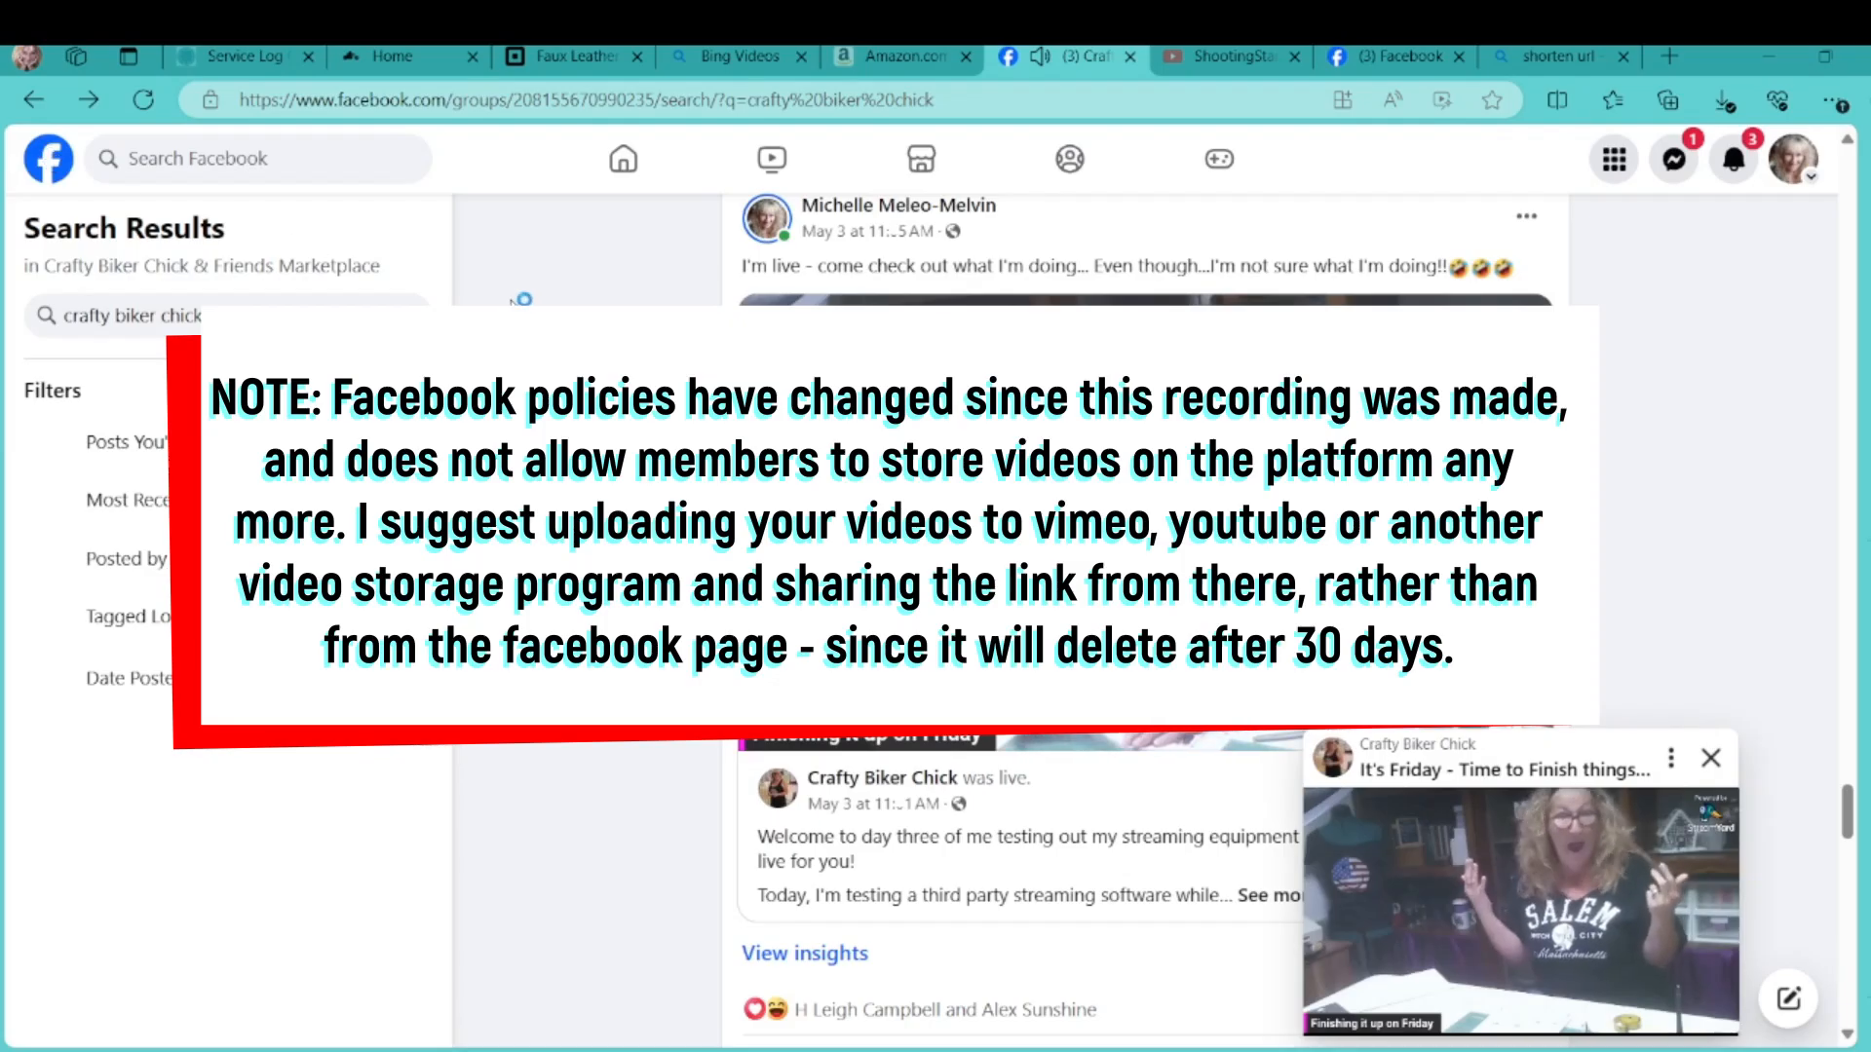
click(37, 100)
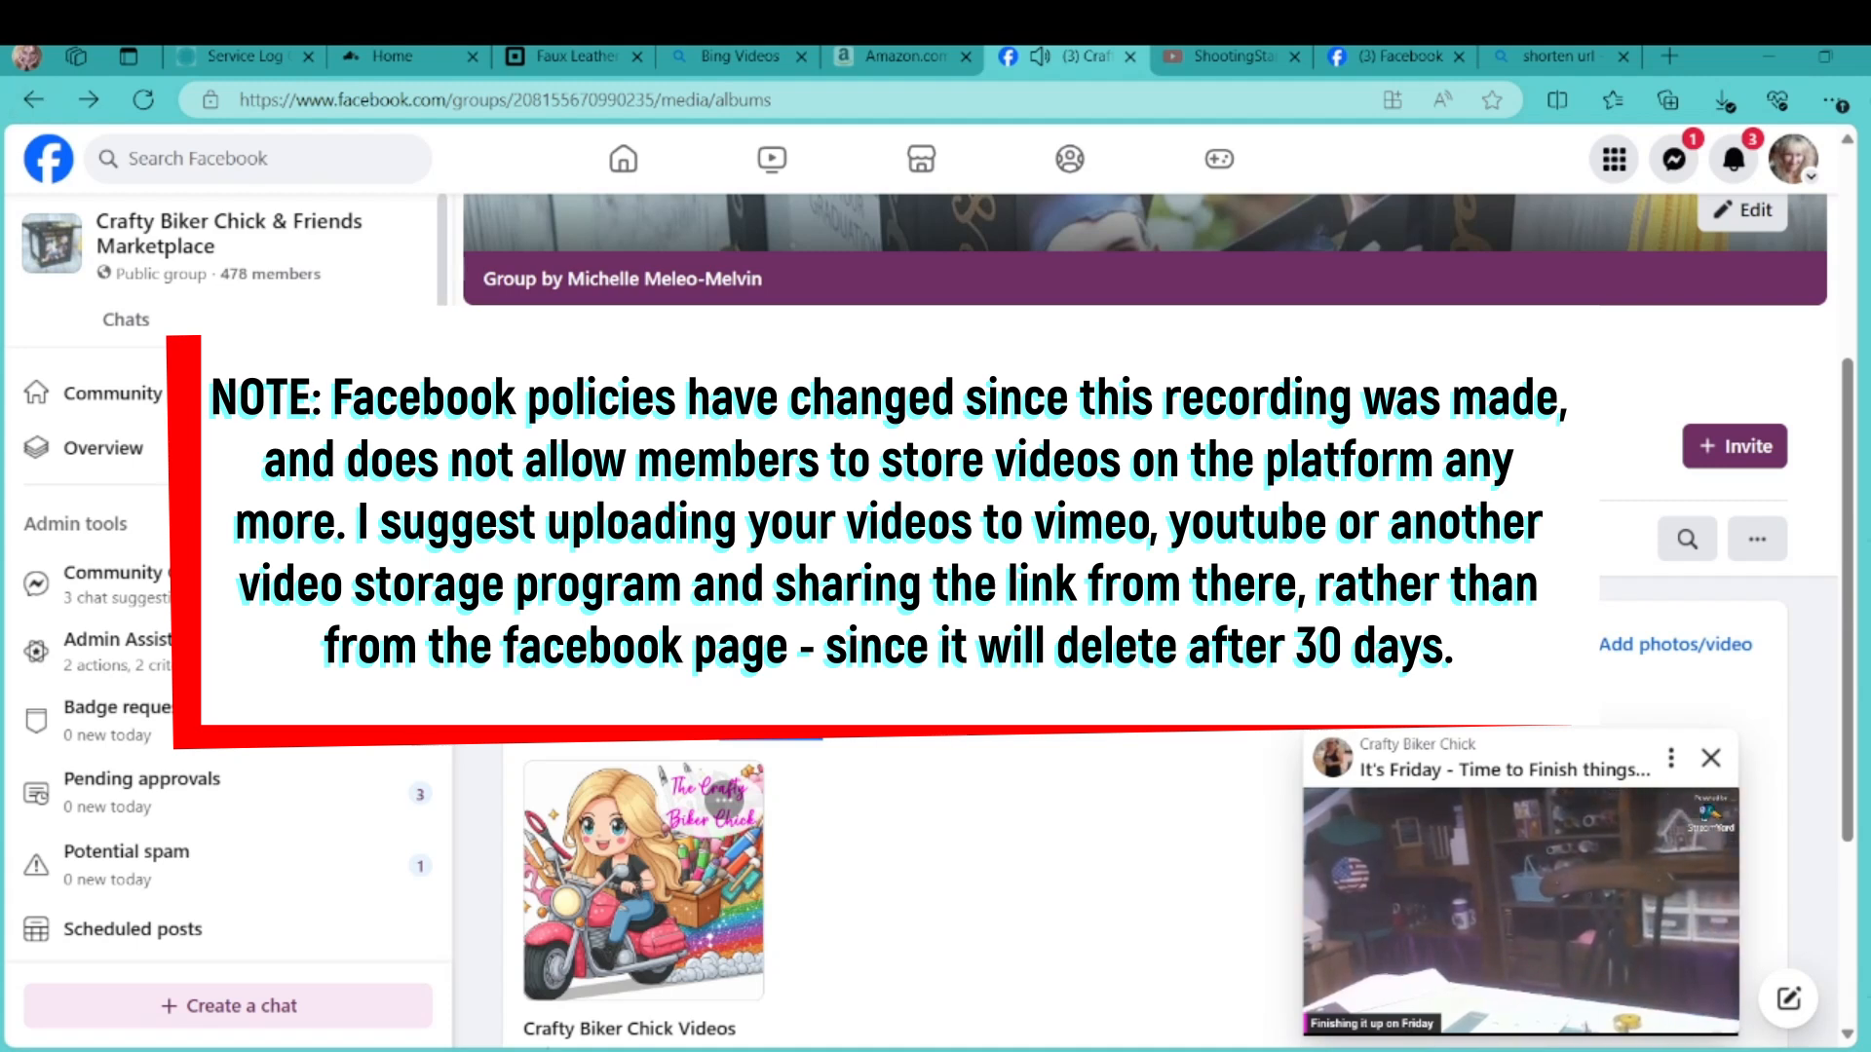
click(888, 550)
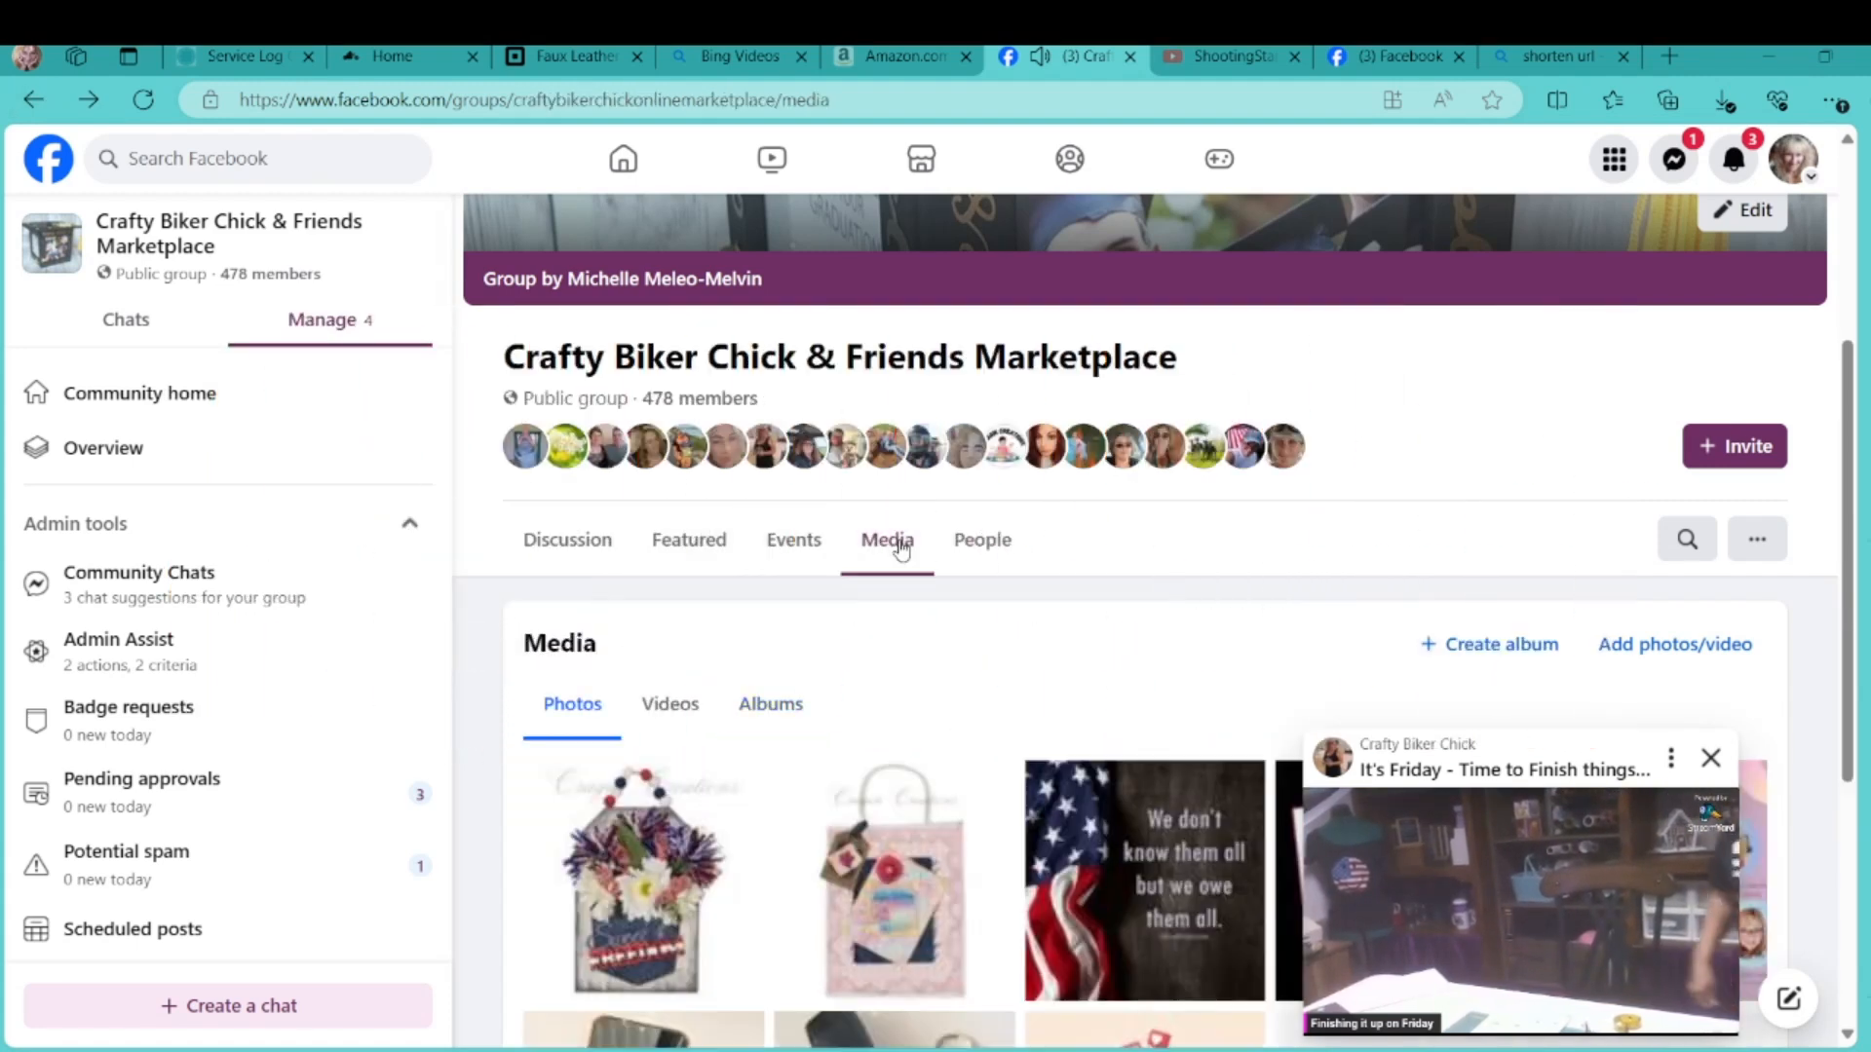
click(776, 709)
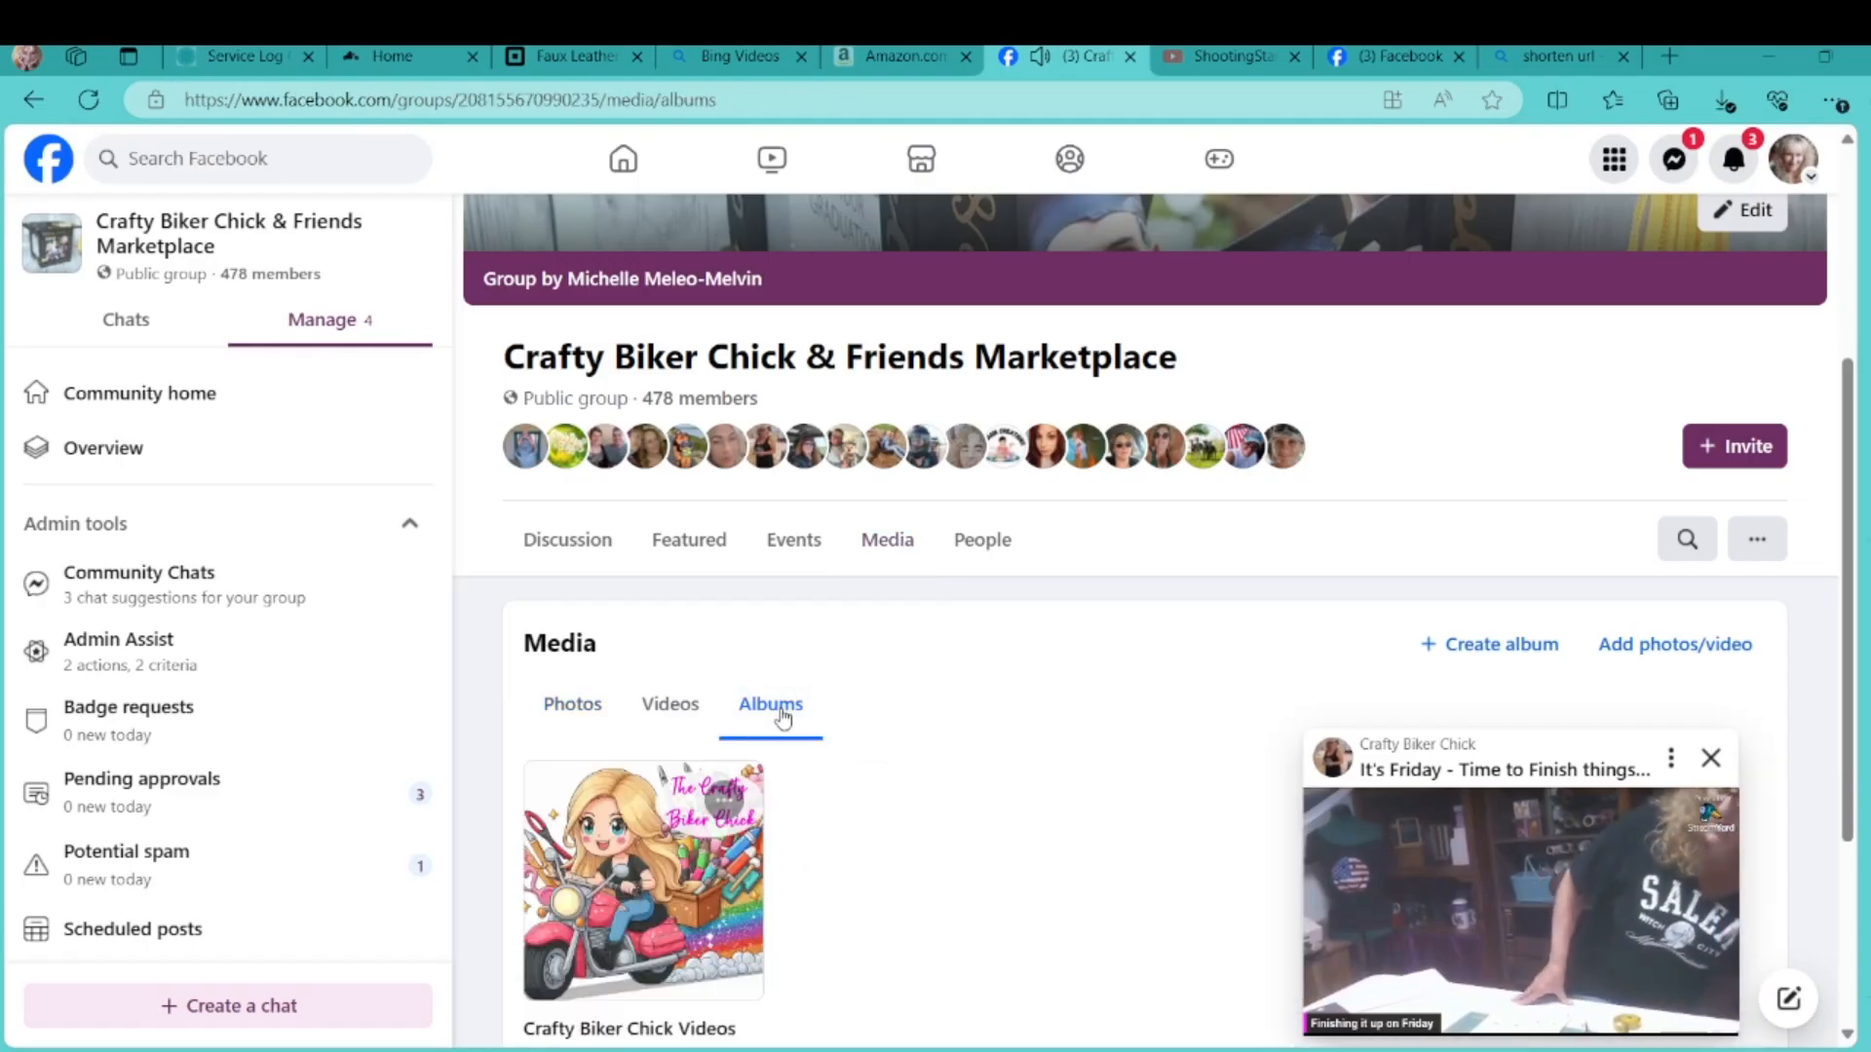
click(688, 887)
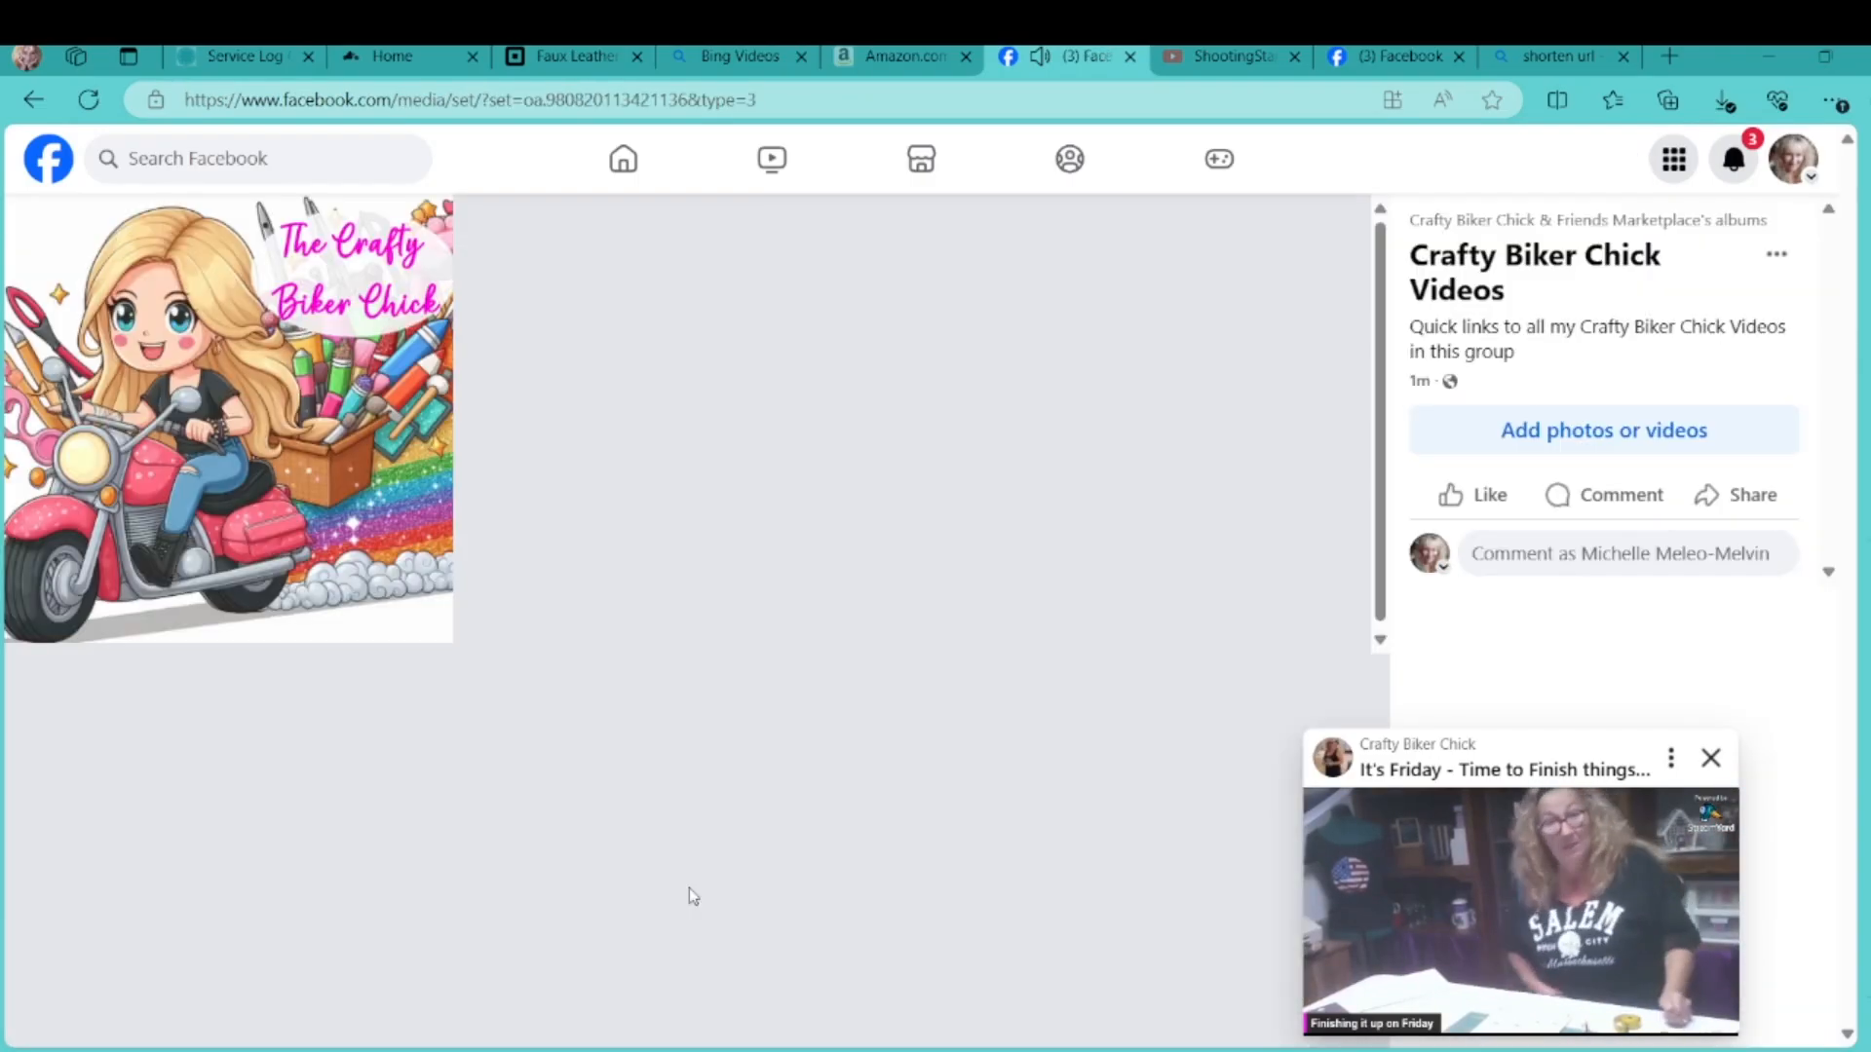
click(1592, 430)
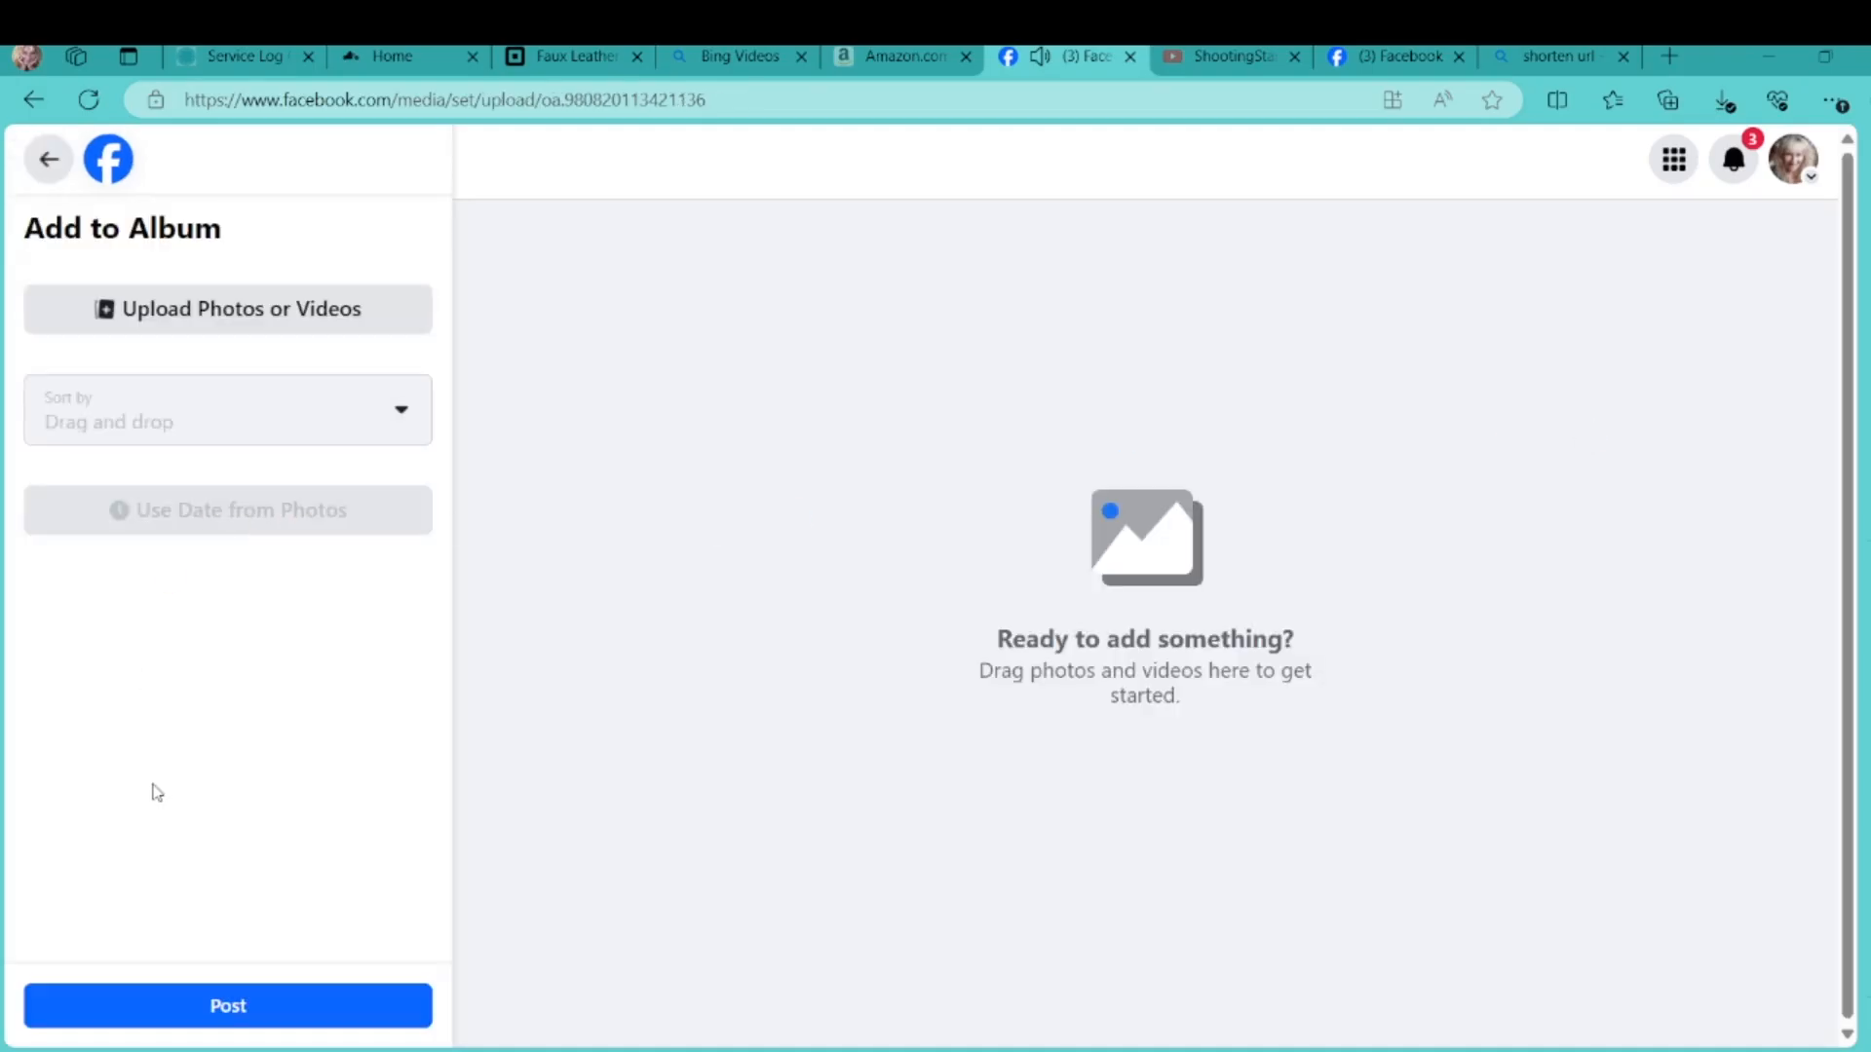
Add the Let's Do Lunch picture to the album with the description "test picture for video share!" plus the copied video link, and post it
click(271, 314)
click(643, 582)
text(test picture for video share!)
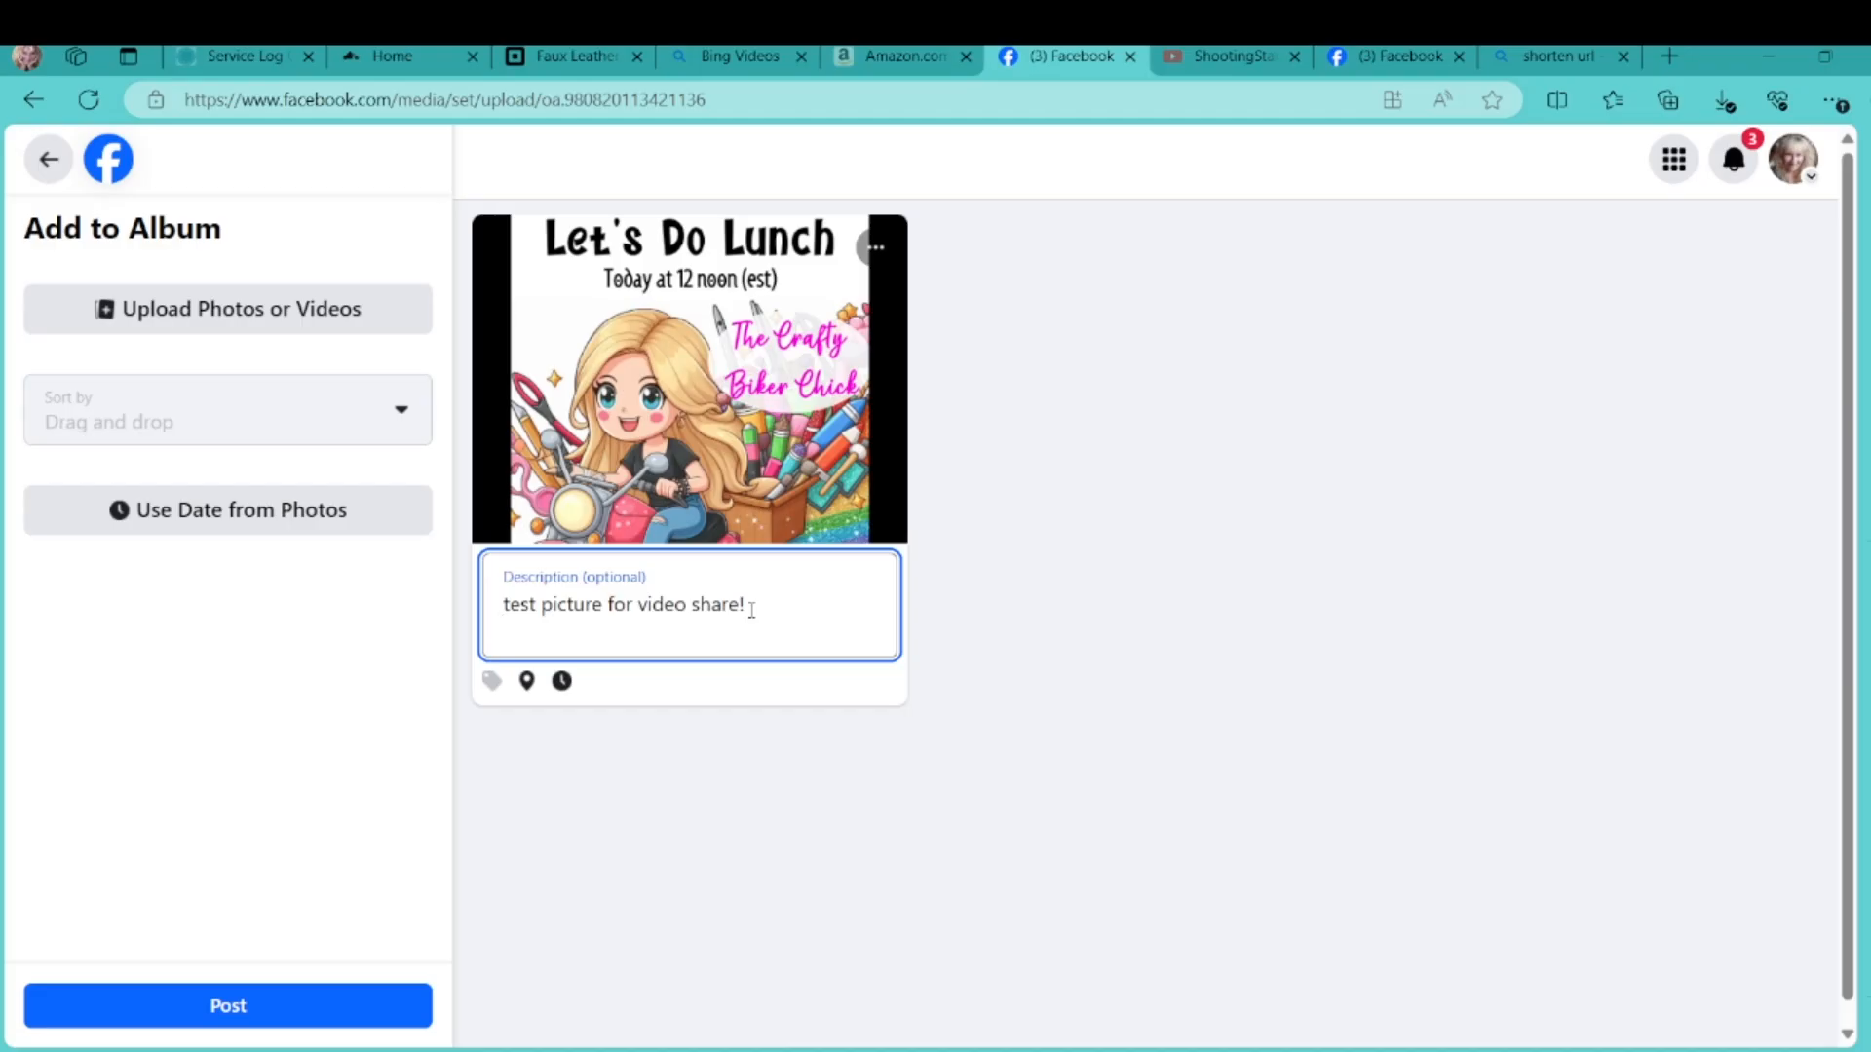
key(ctrl+v)
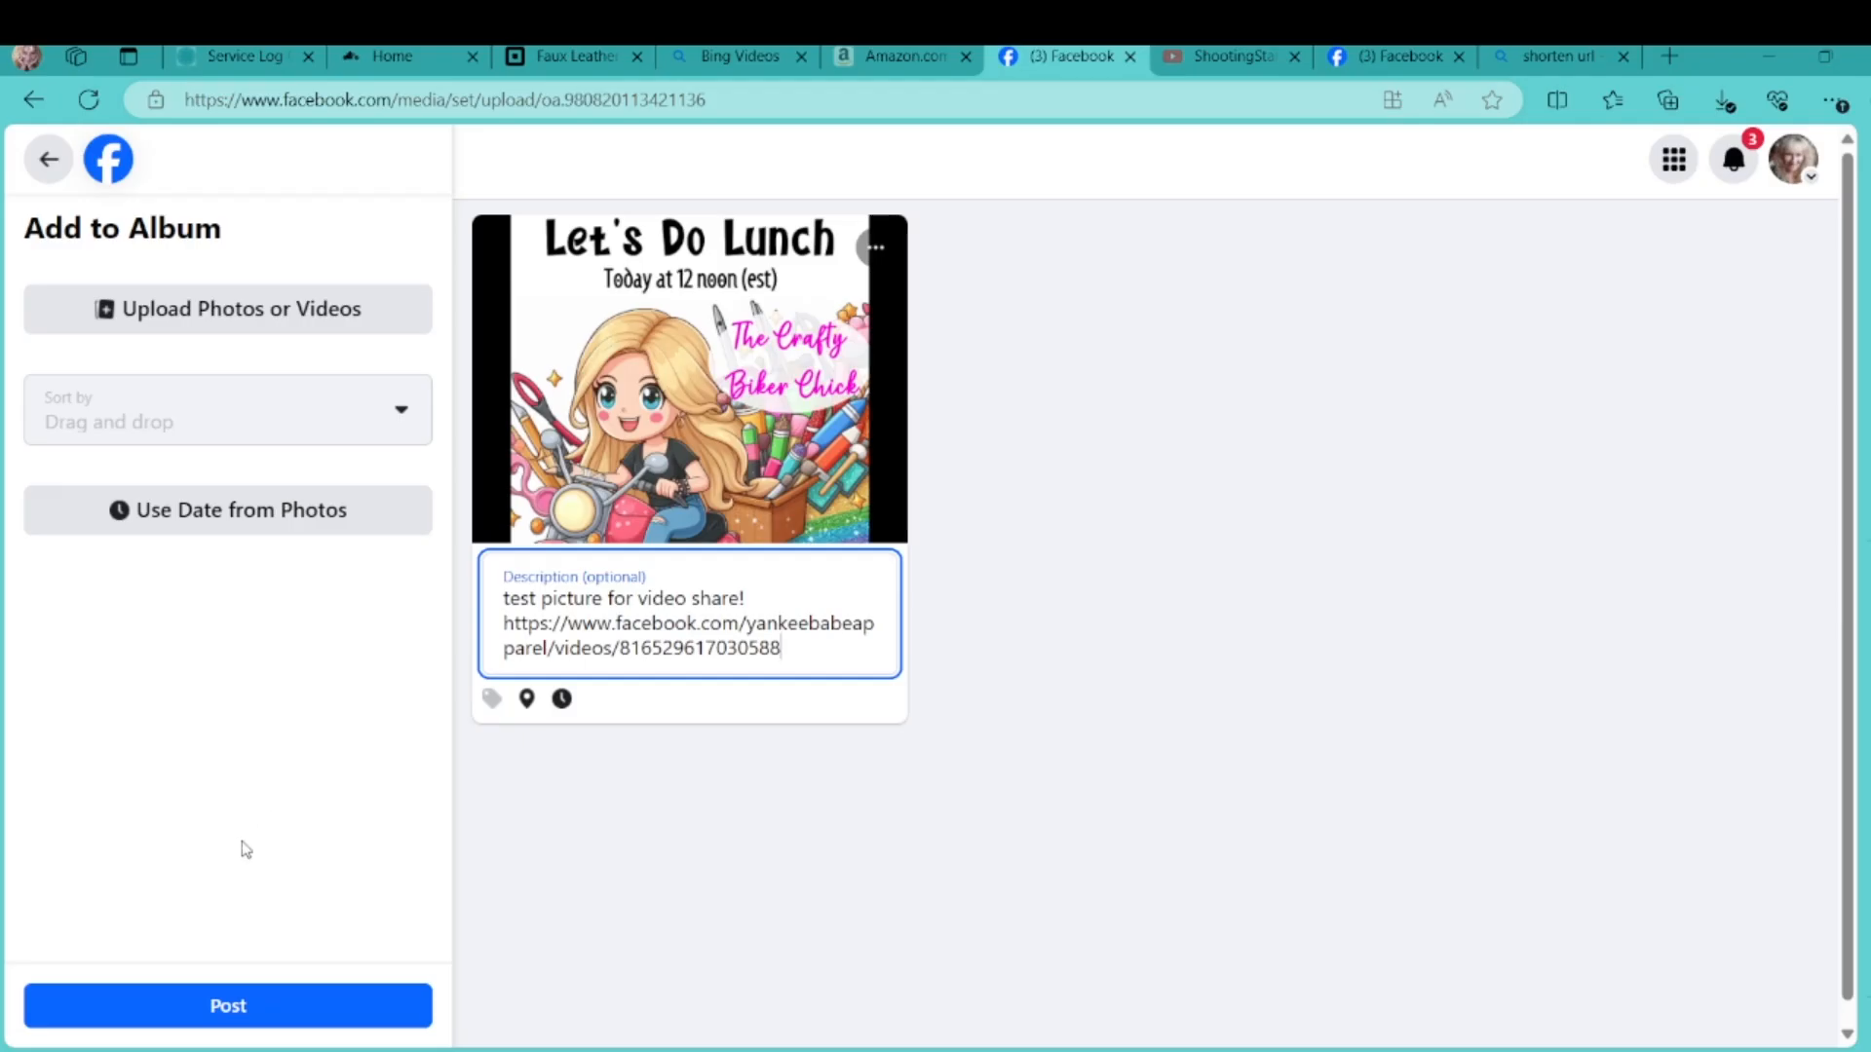
click(239, 1013)
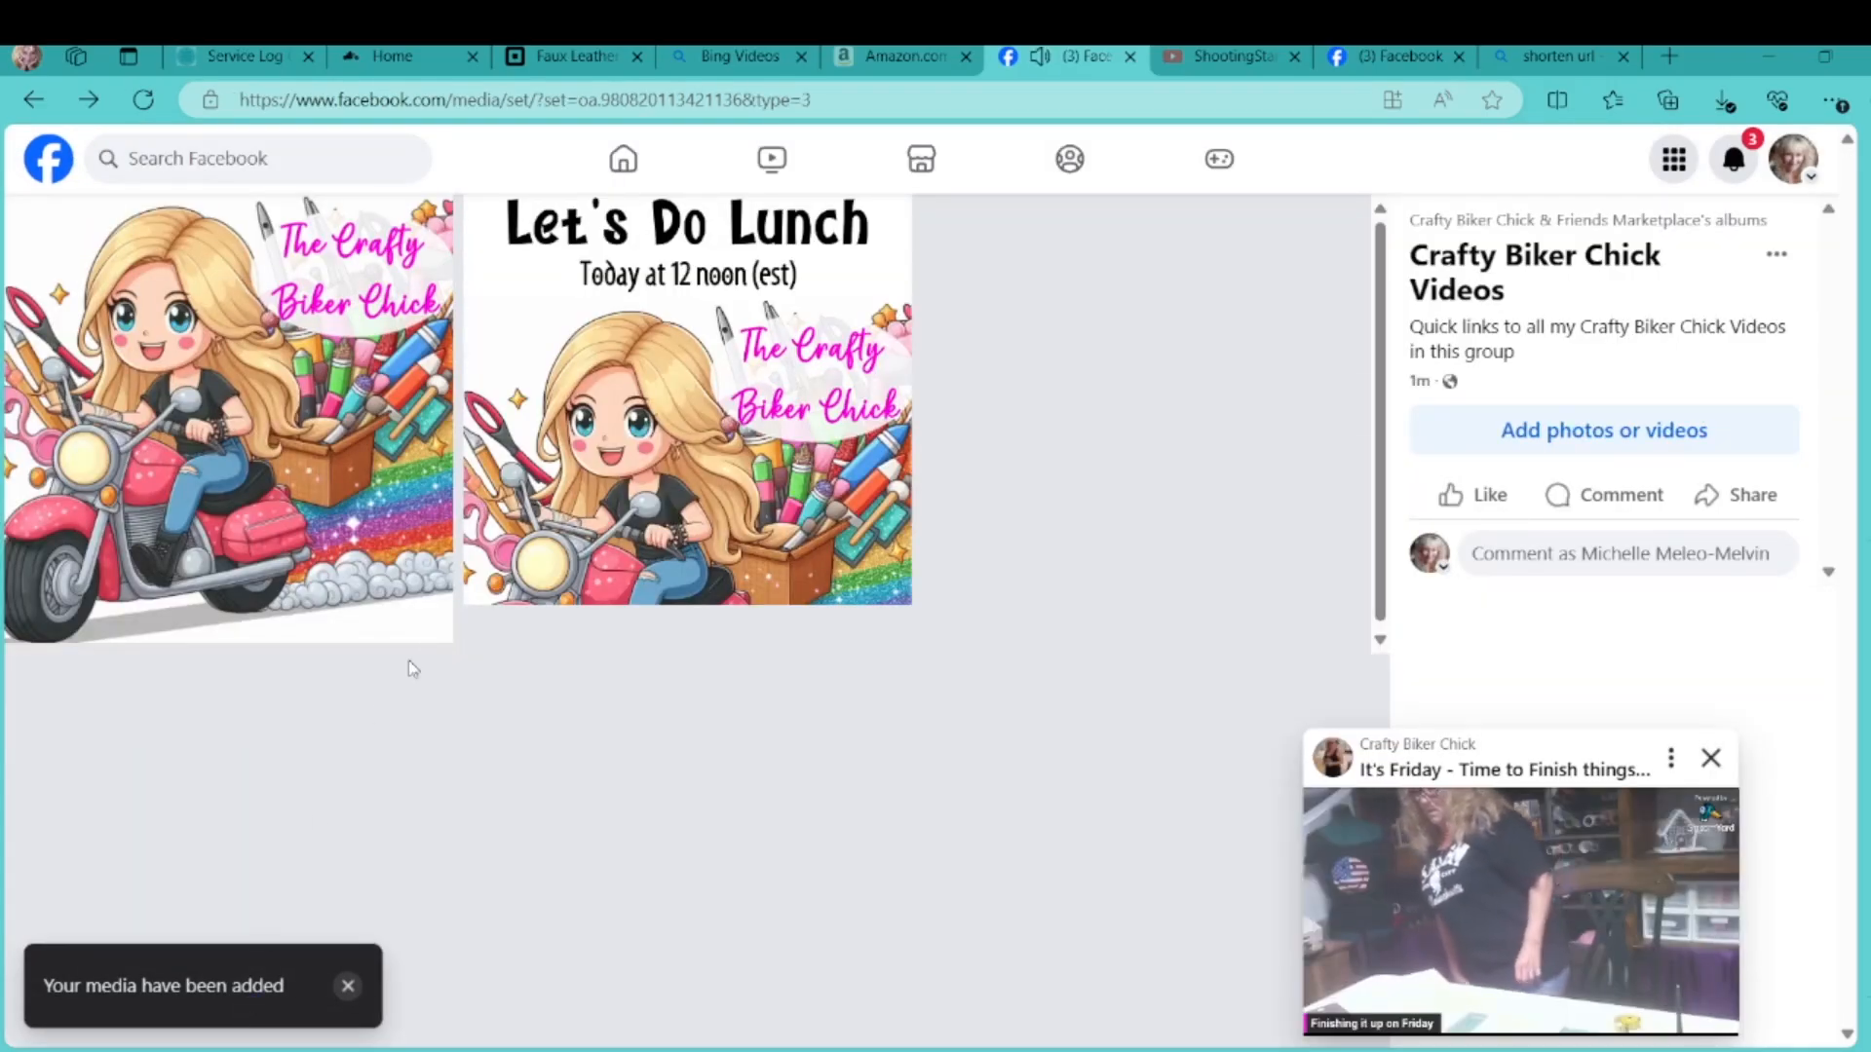
Open the Let's Do Lunch picture in the album, follow the video link in its description and expand the video's full description
click(680, 414)
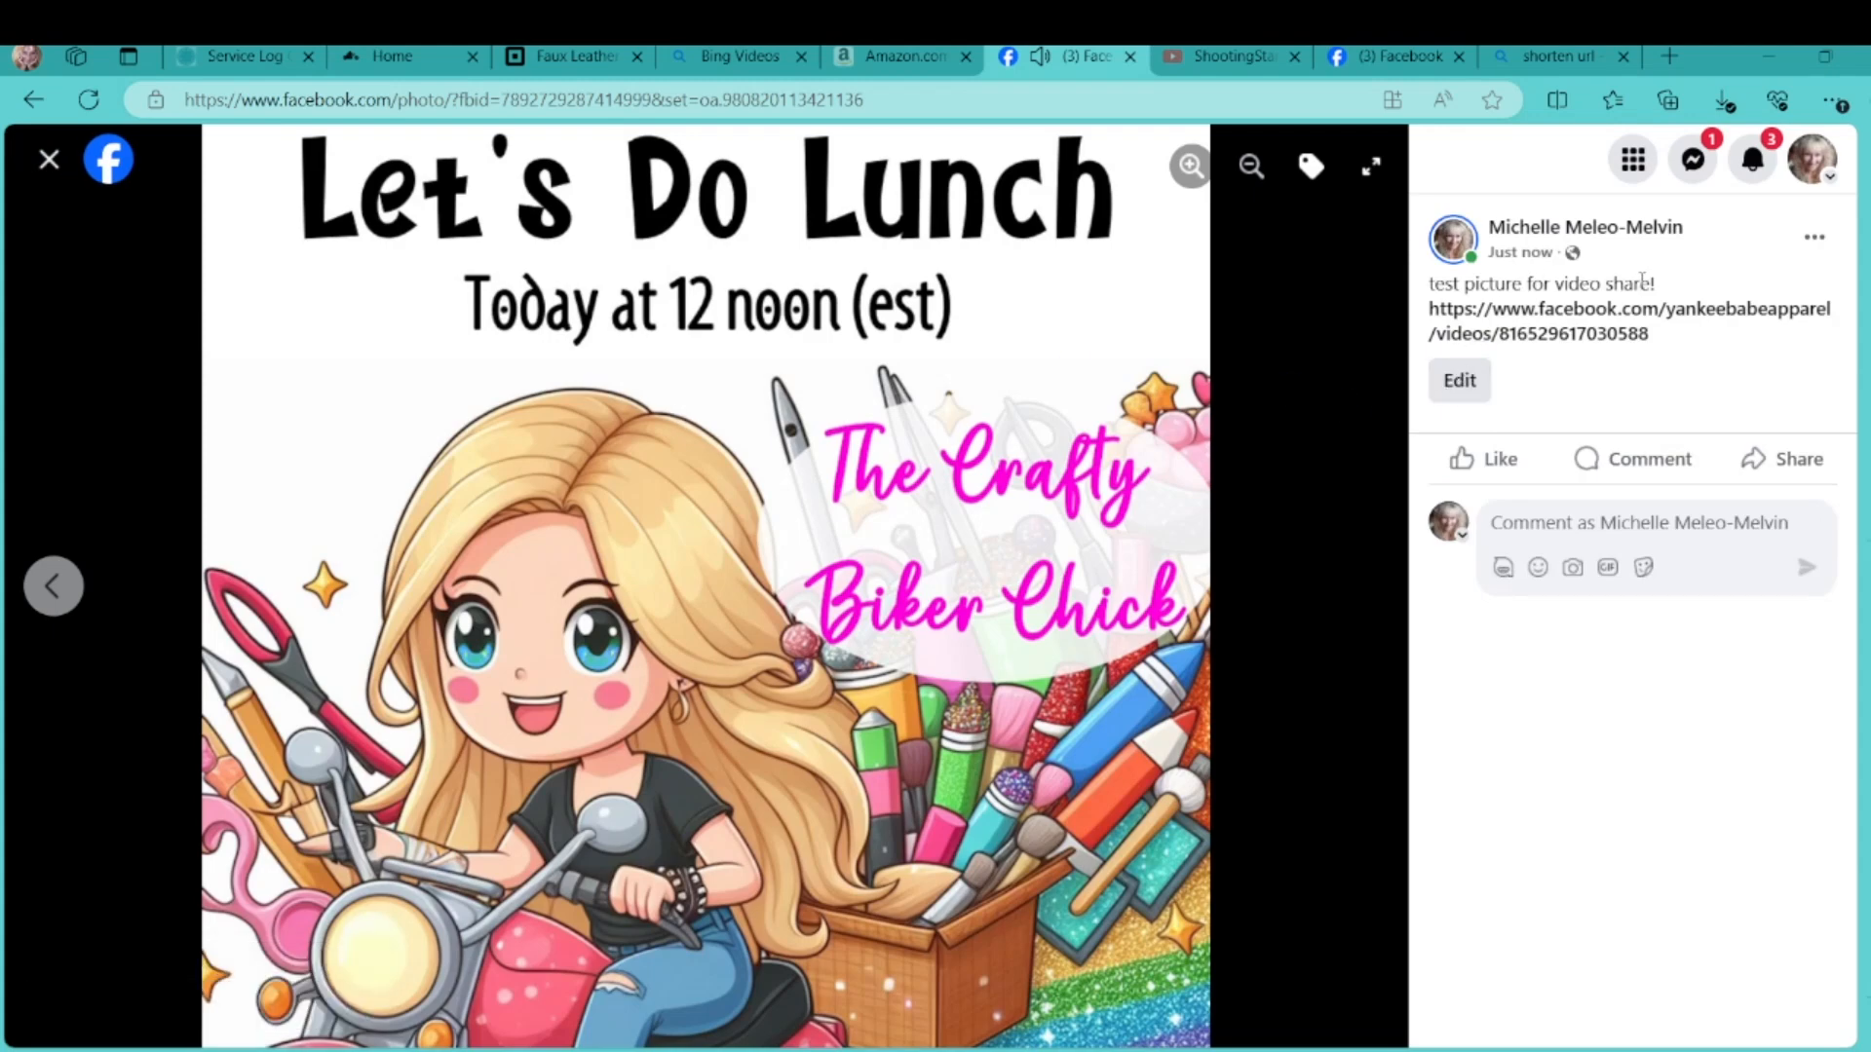
click(1654, 321)
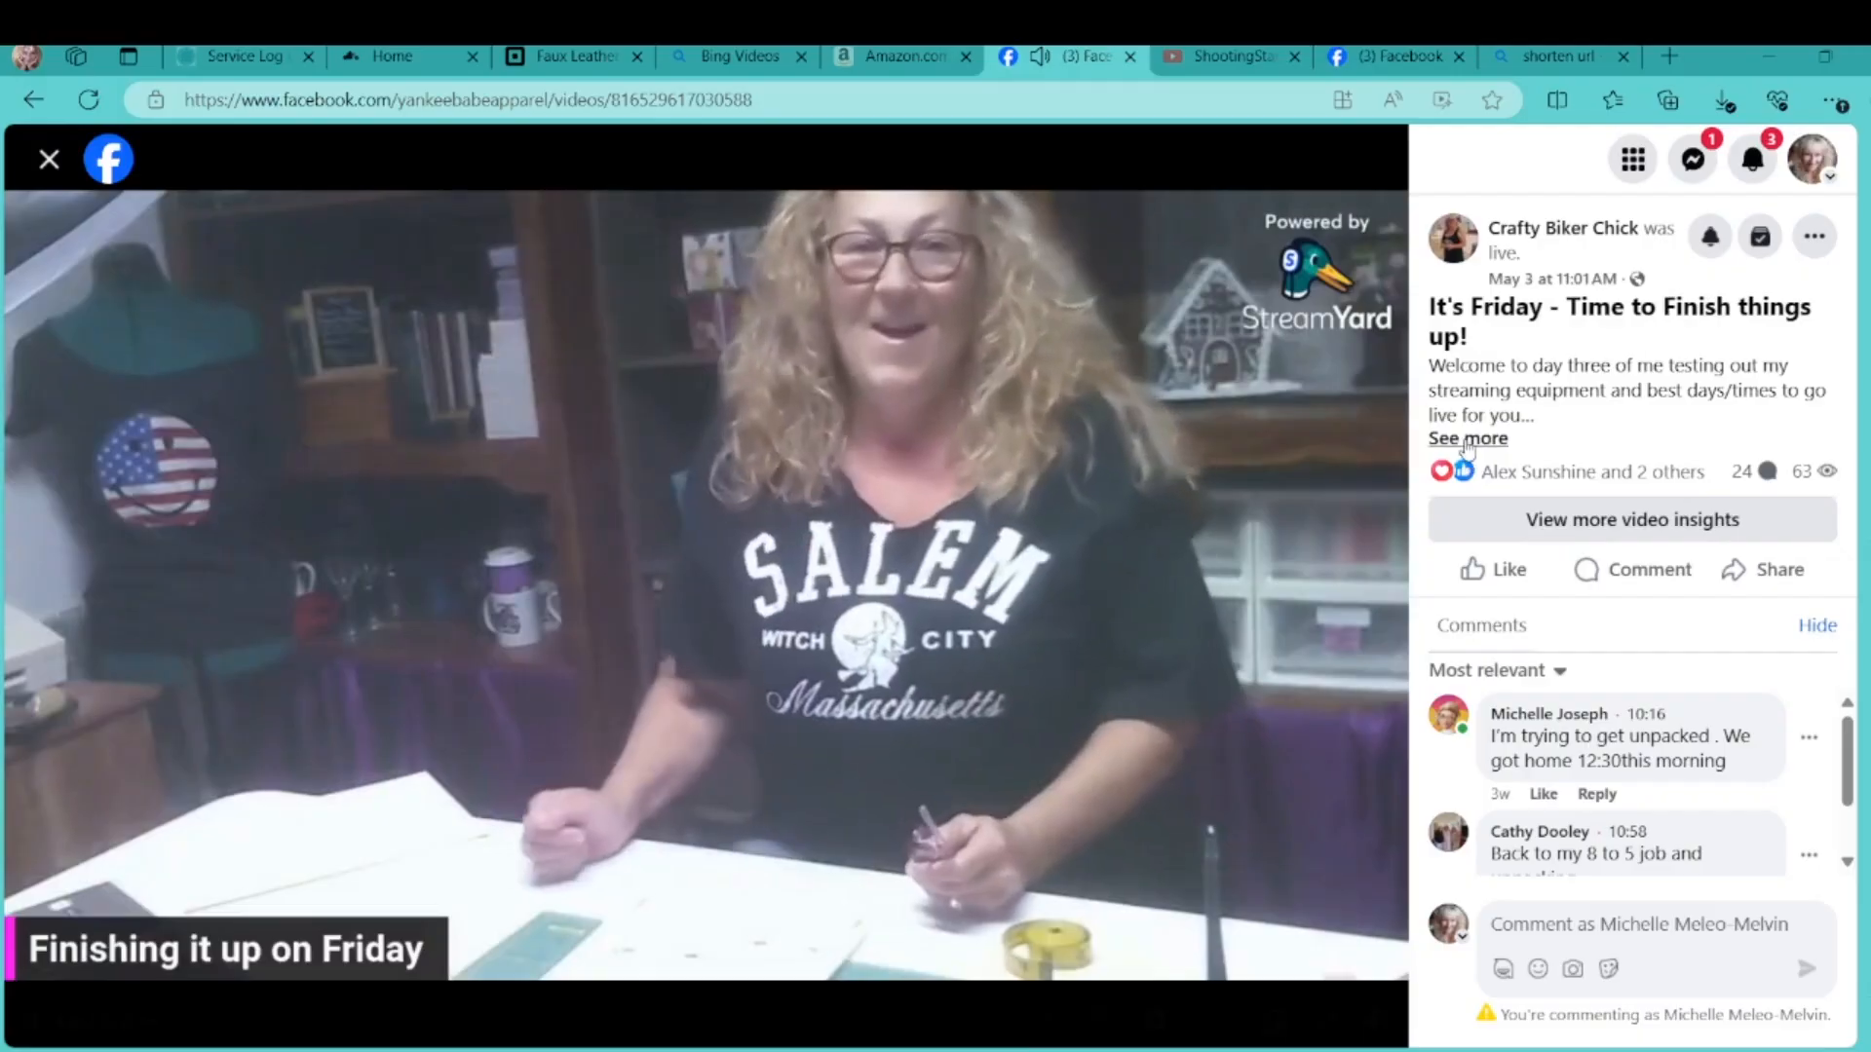
click(1467, 438)
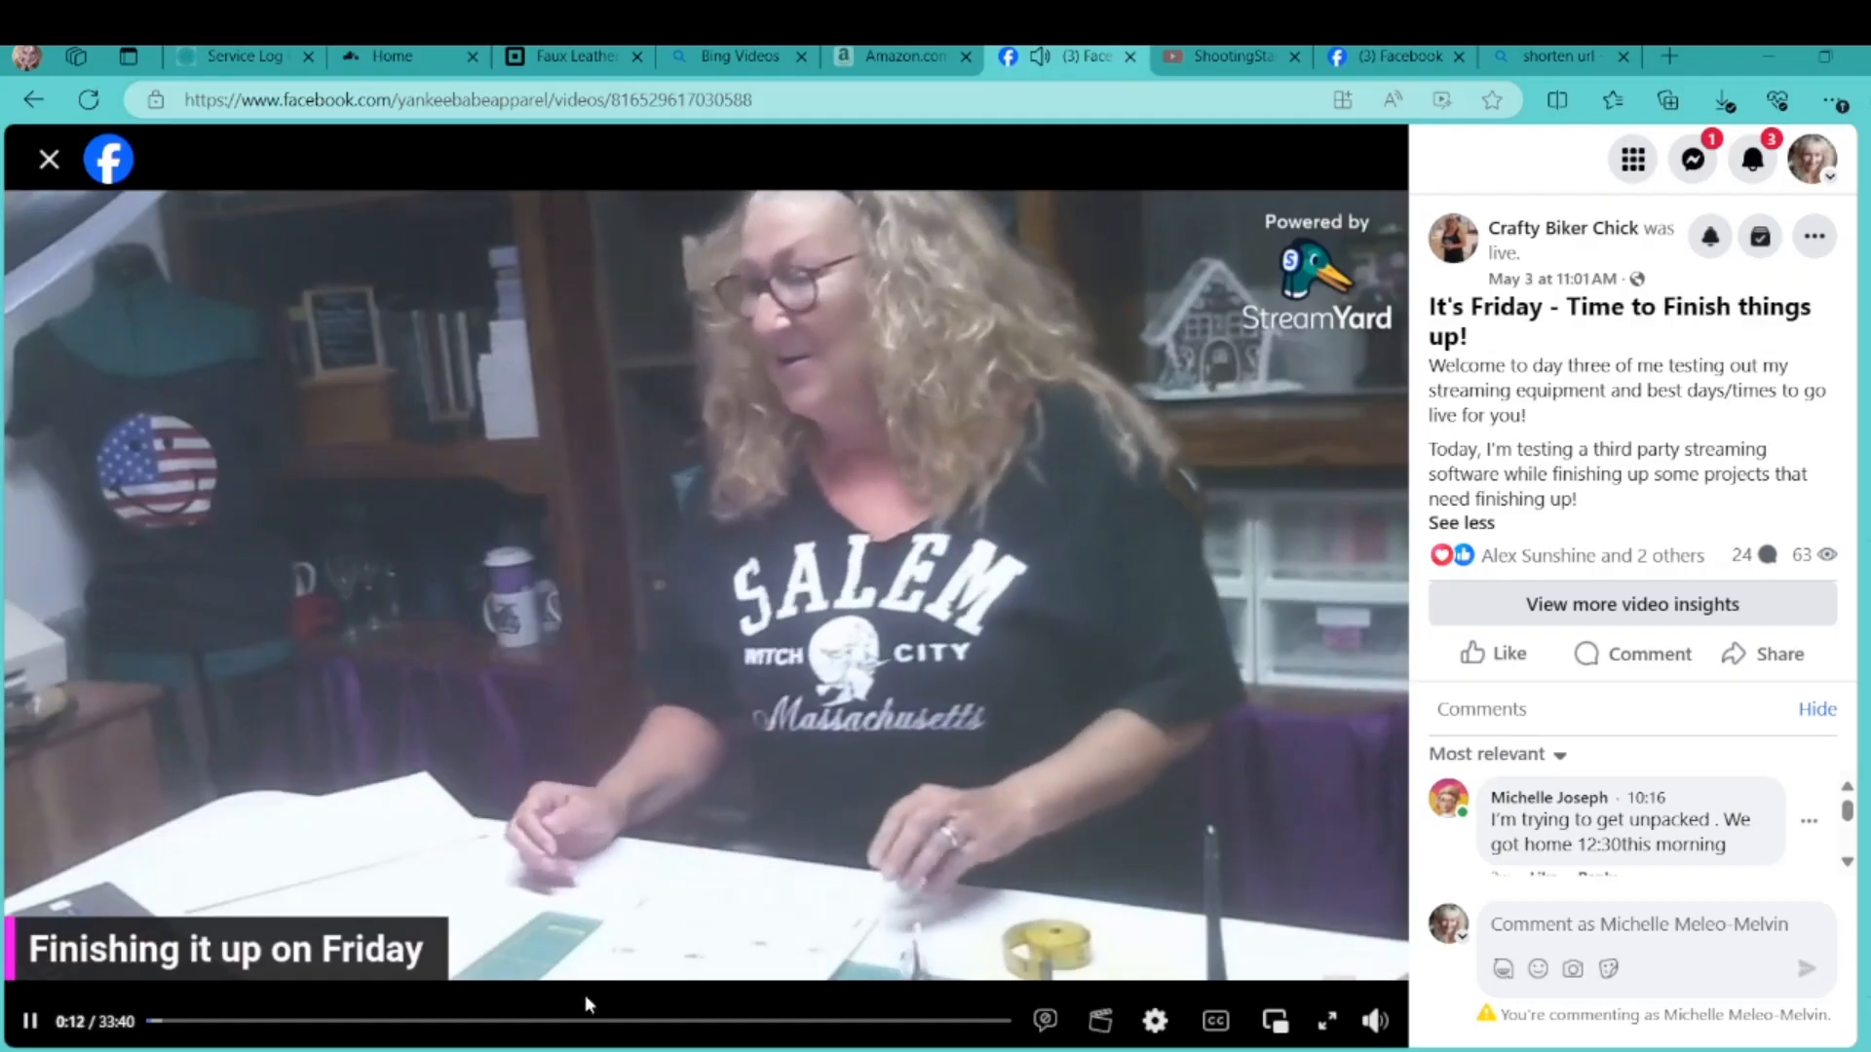
Sample the "It's Friday - Time to Finish things up!" video at several points, including 22:27 and 27:32, and go back near its start
click(579, 1023)
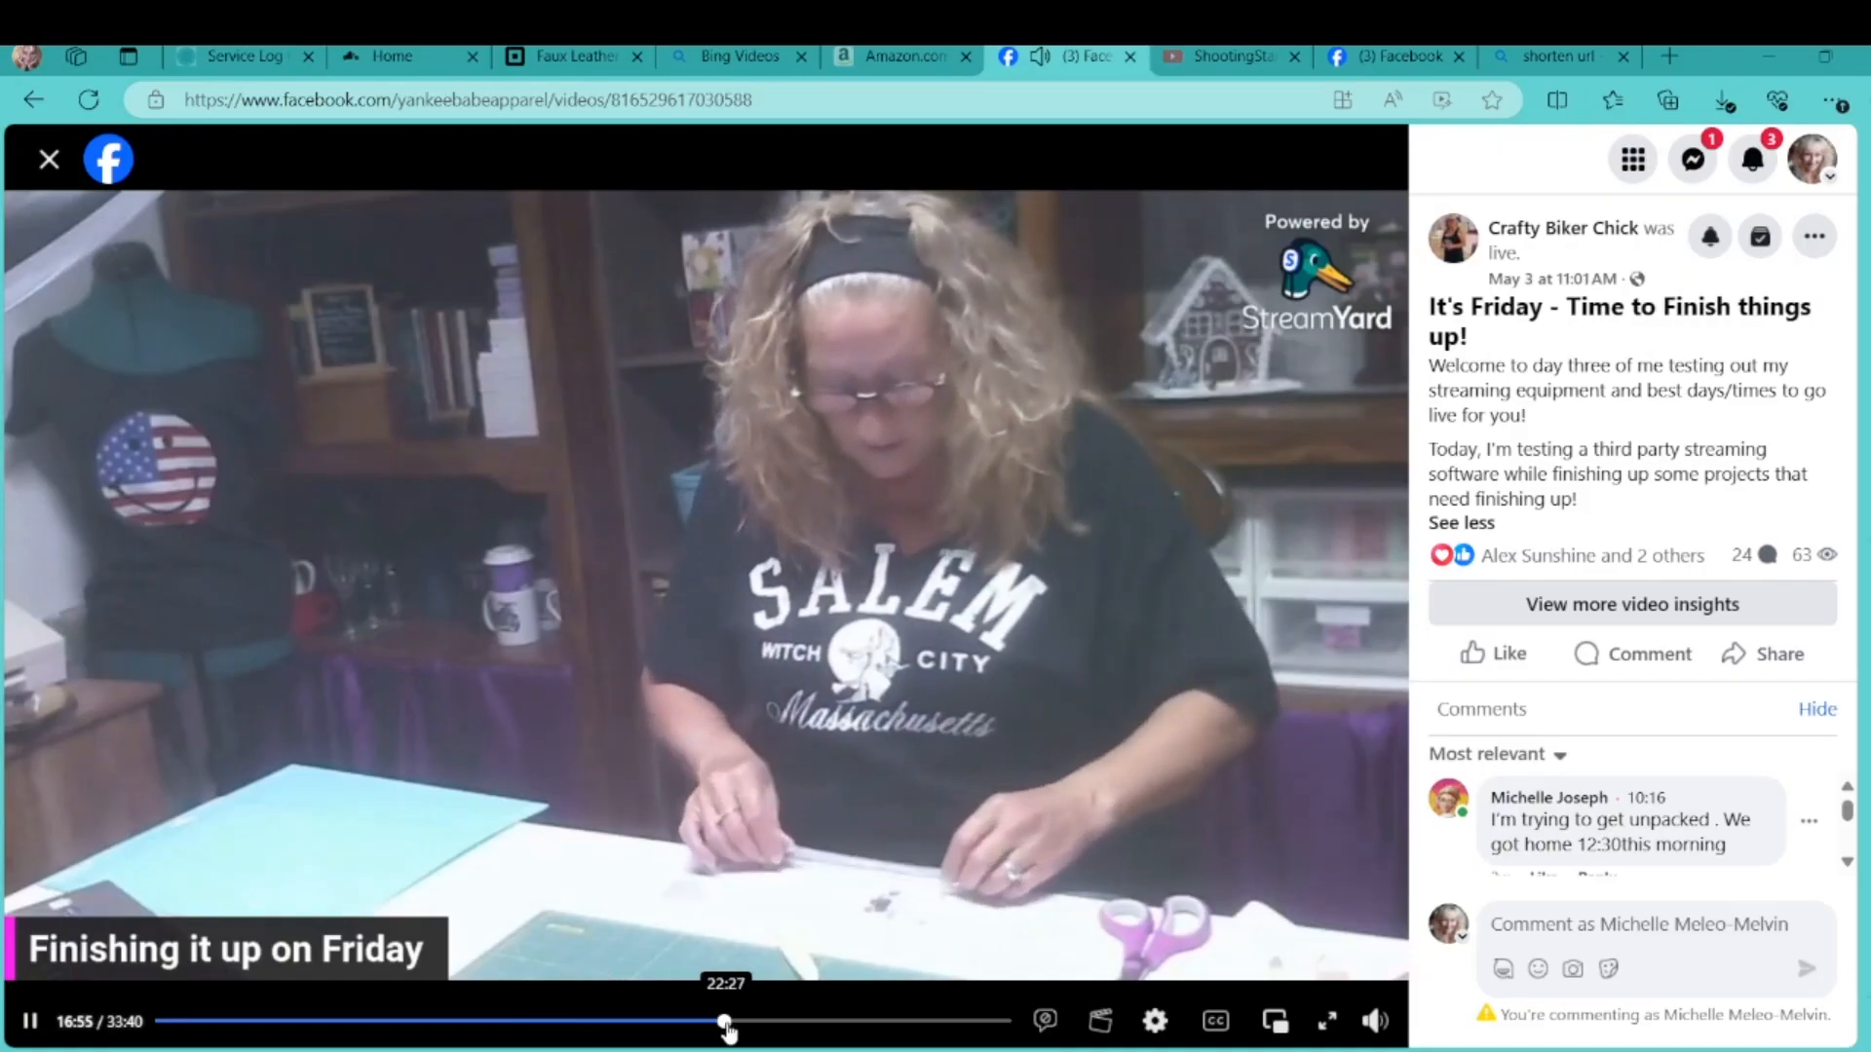
click(726, 1023)
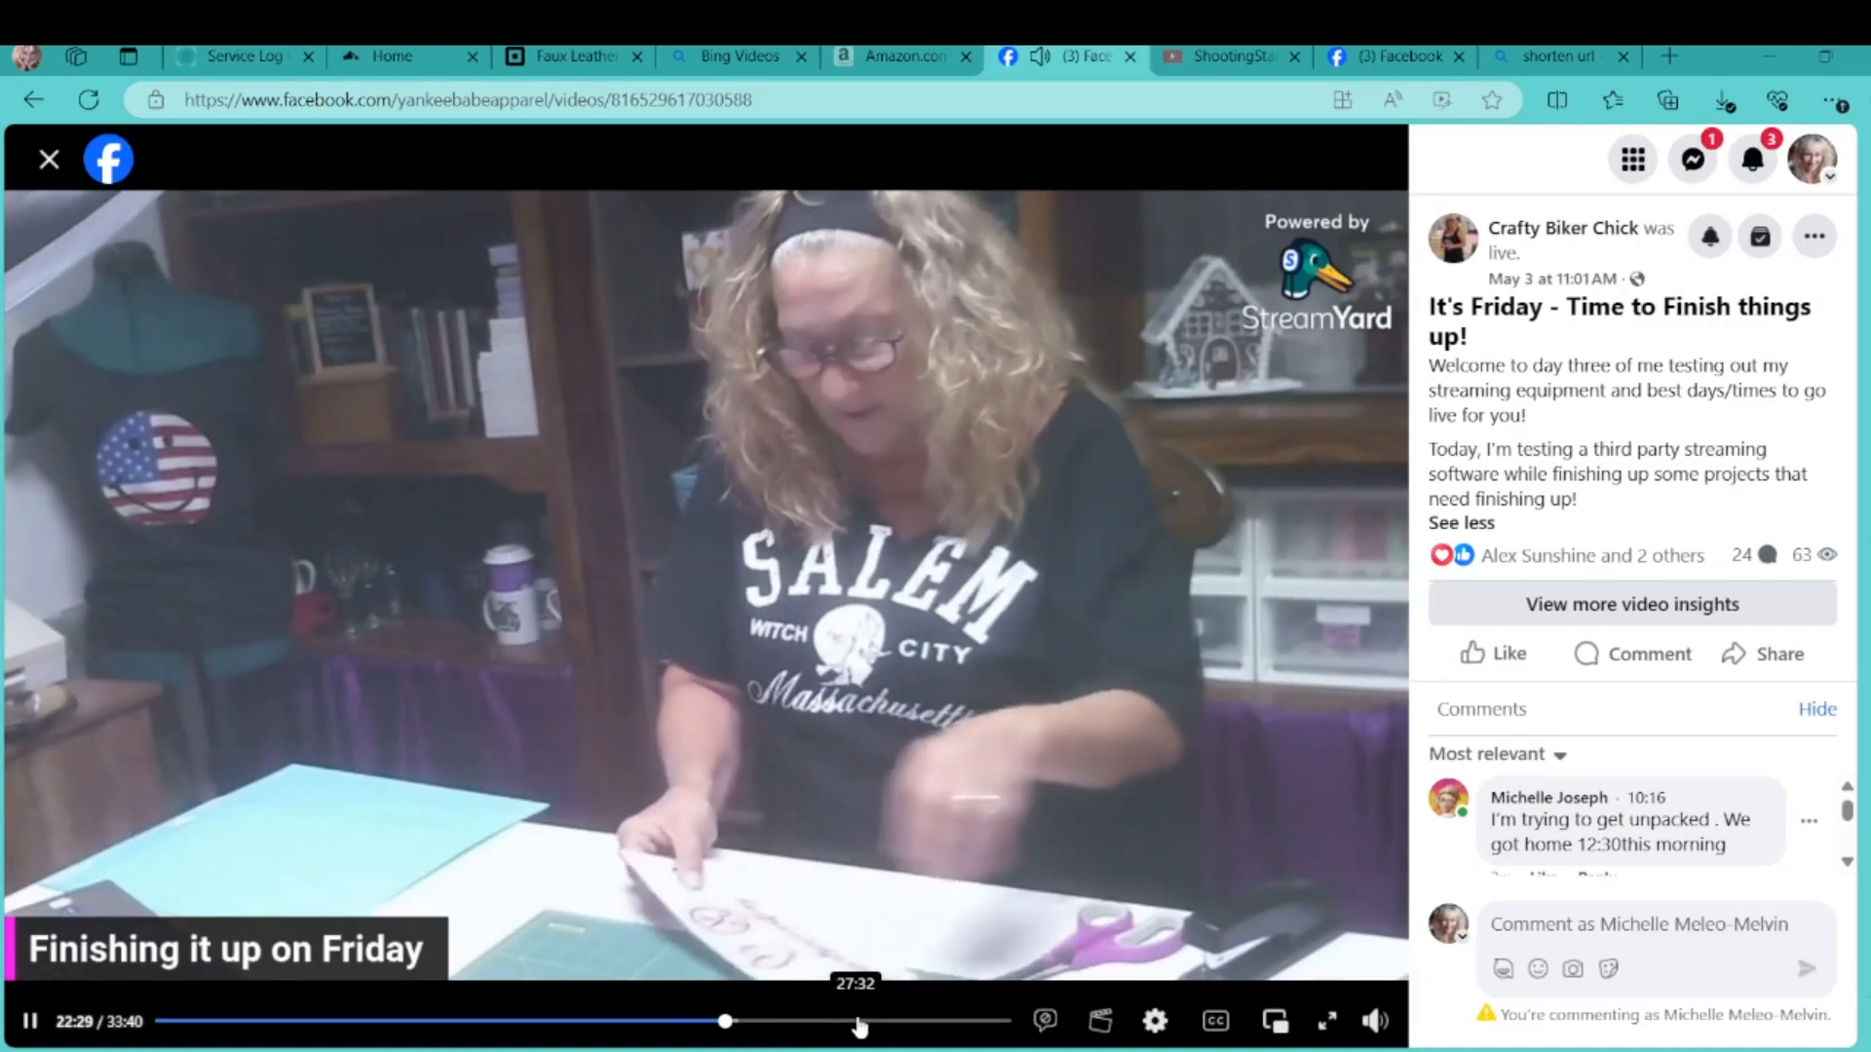
click(856, 1023)
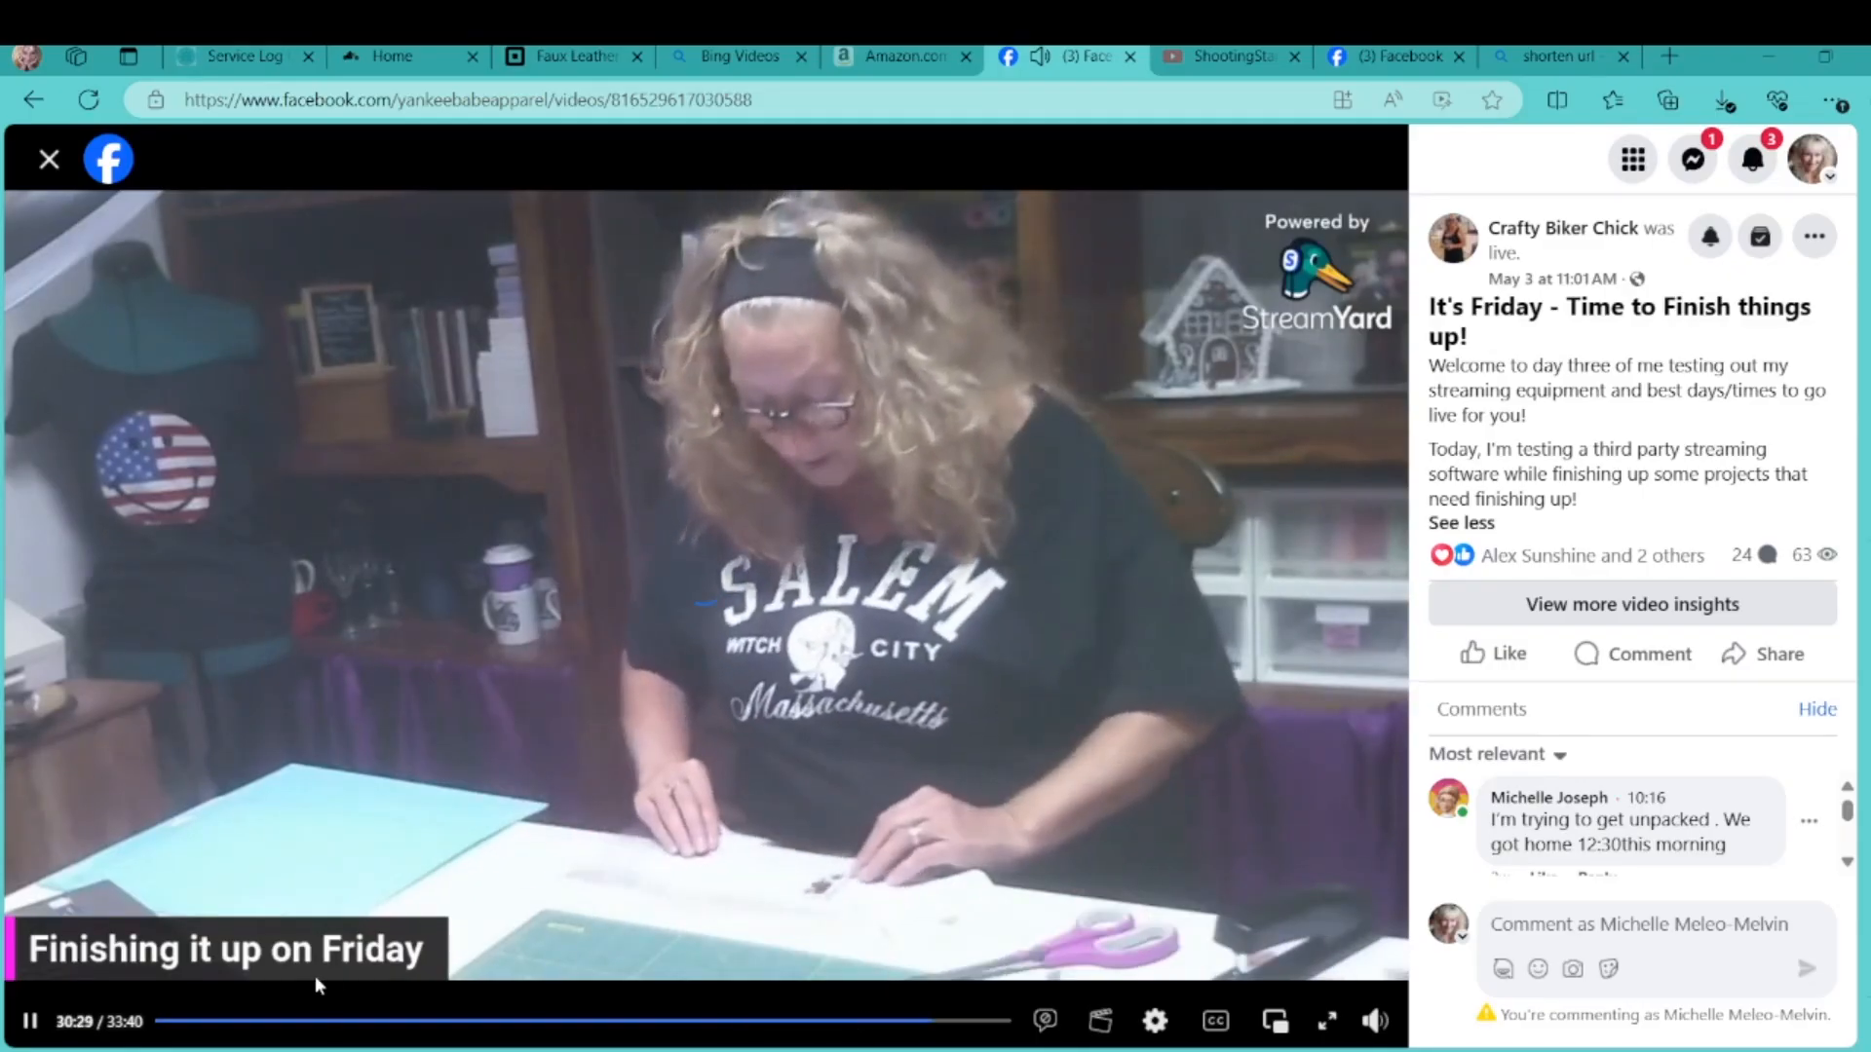
click(167, 1023)
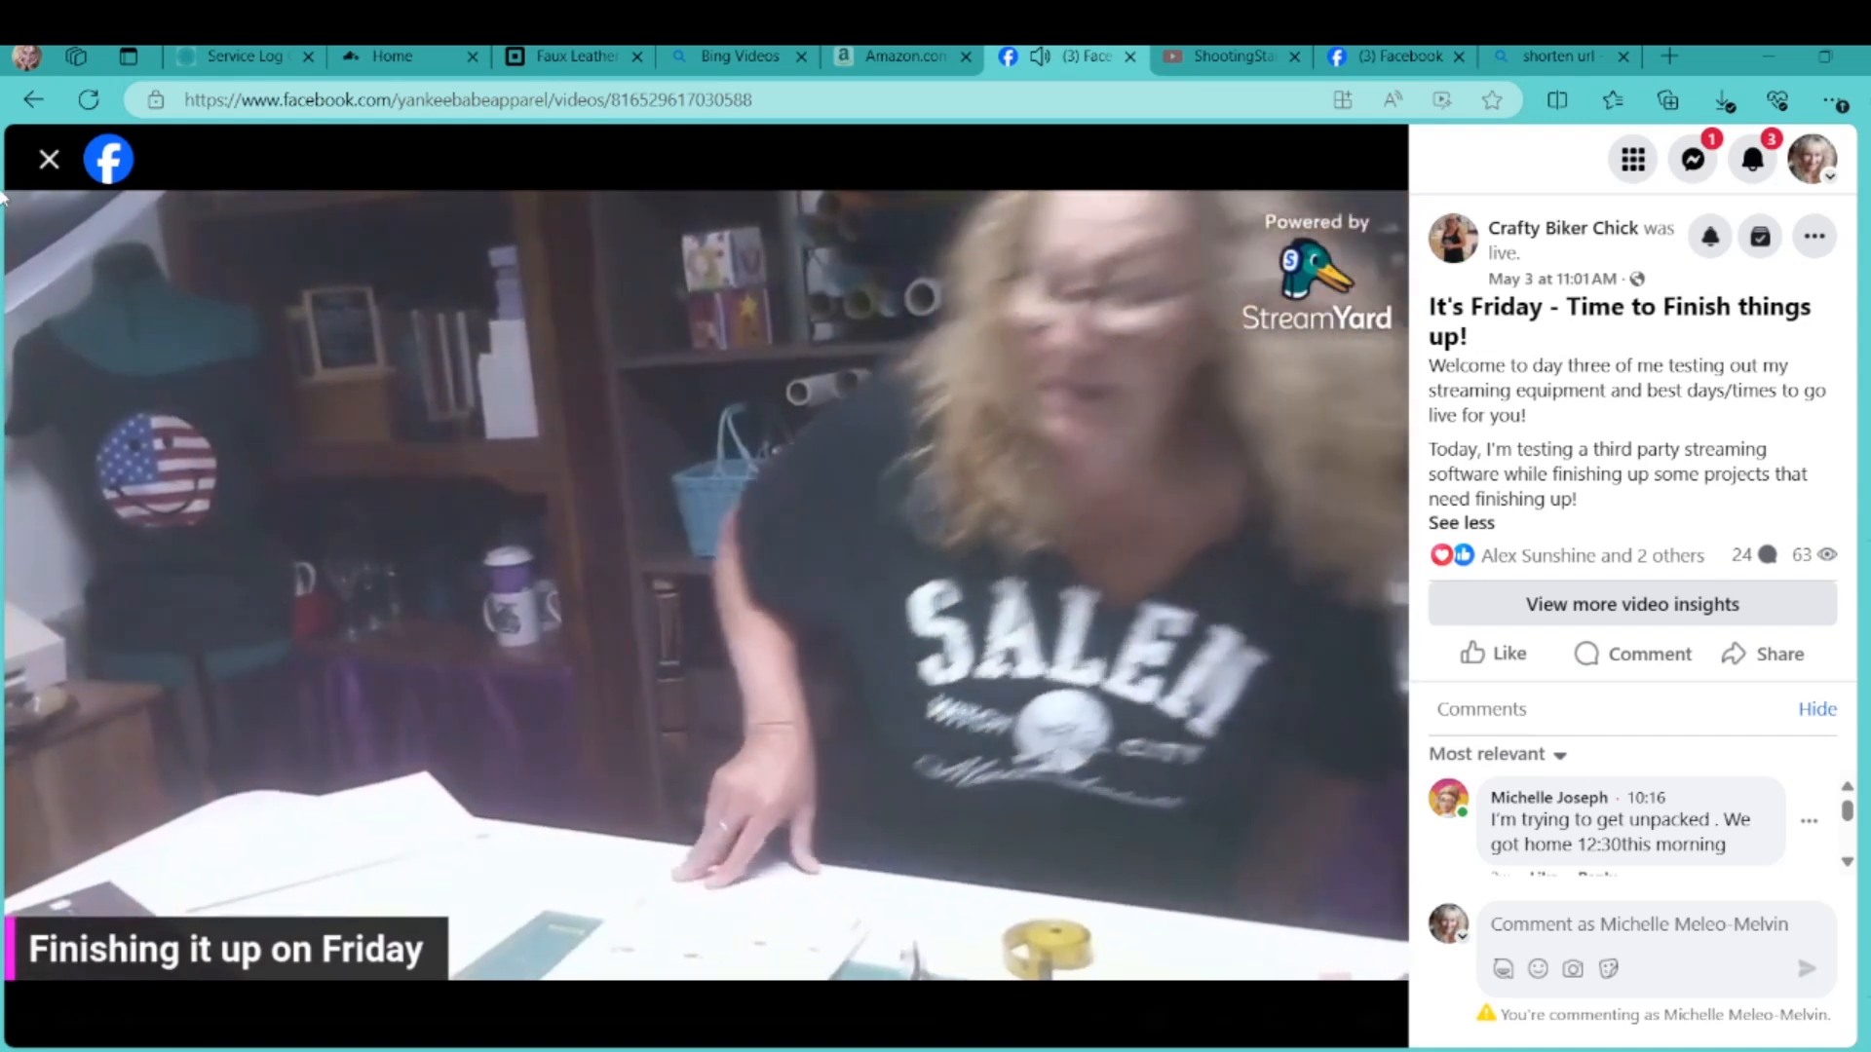
Leave the video and the picture to return to the Crafty Biker Chick Videos album, and close the floating video player
click(49, 160)
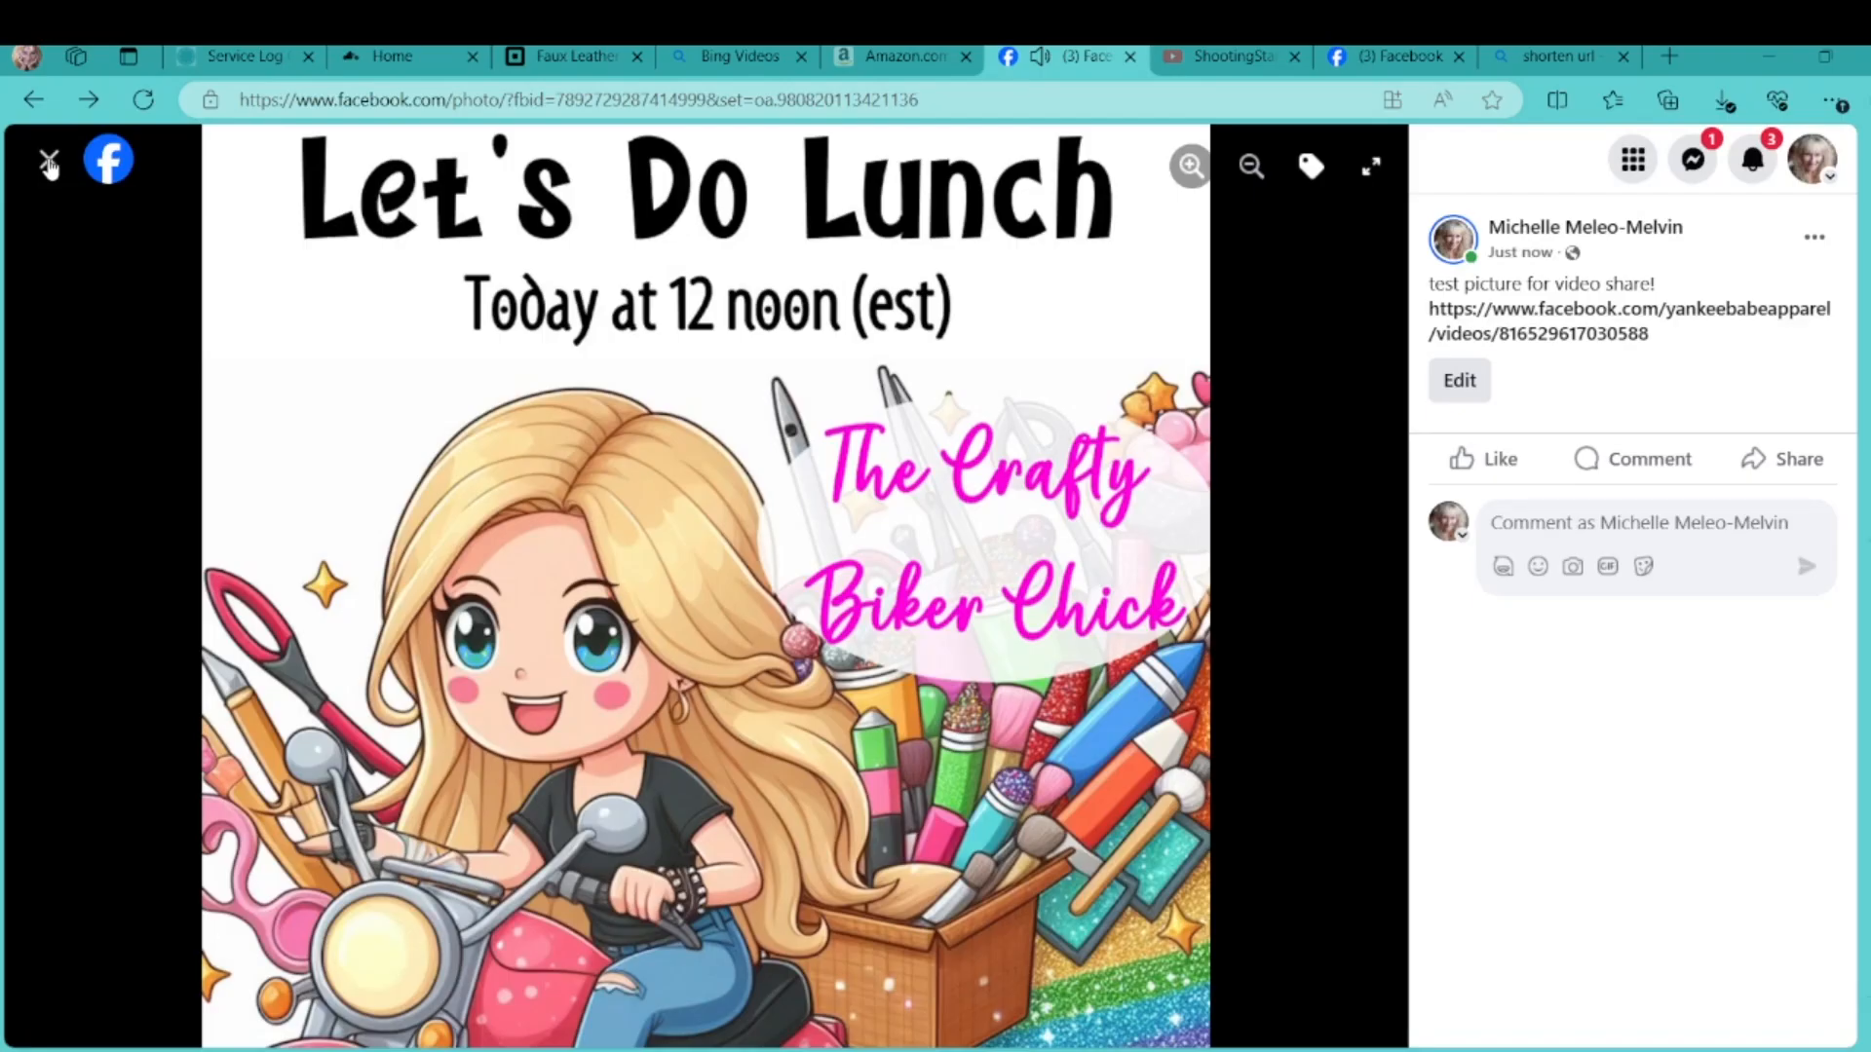
click(48, 162)
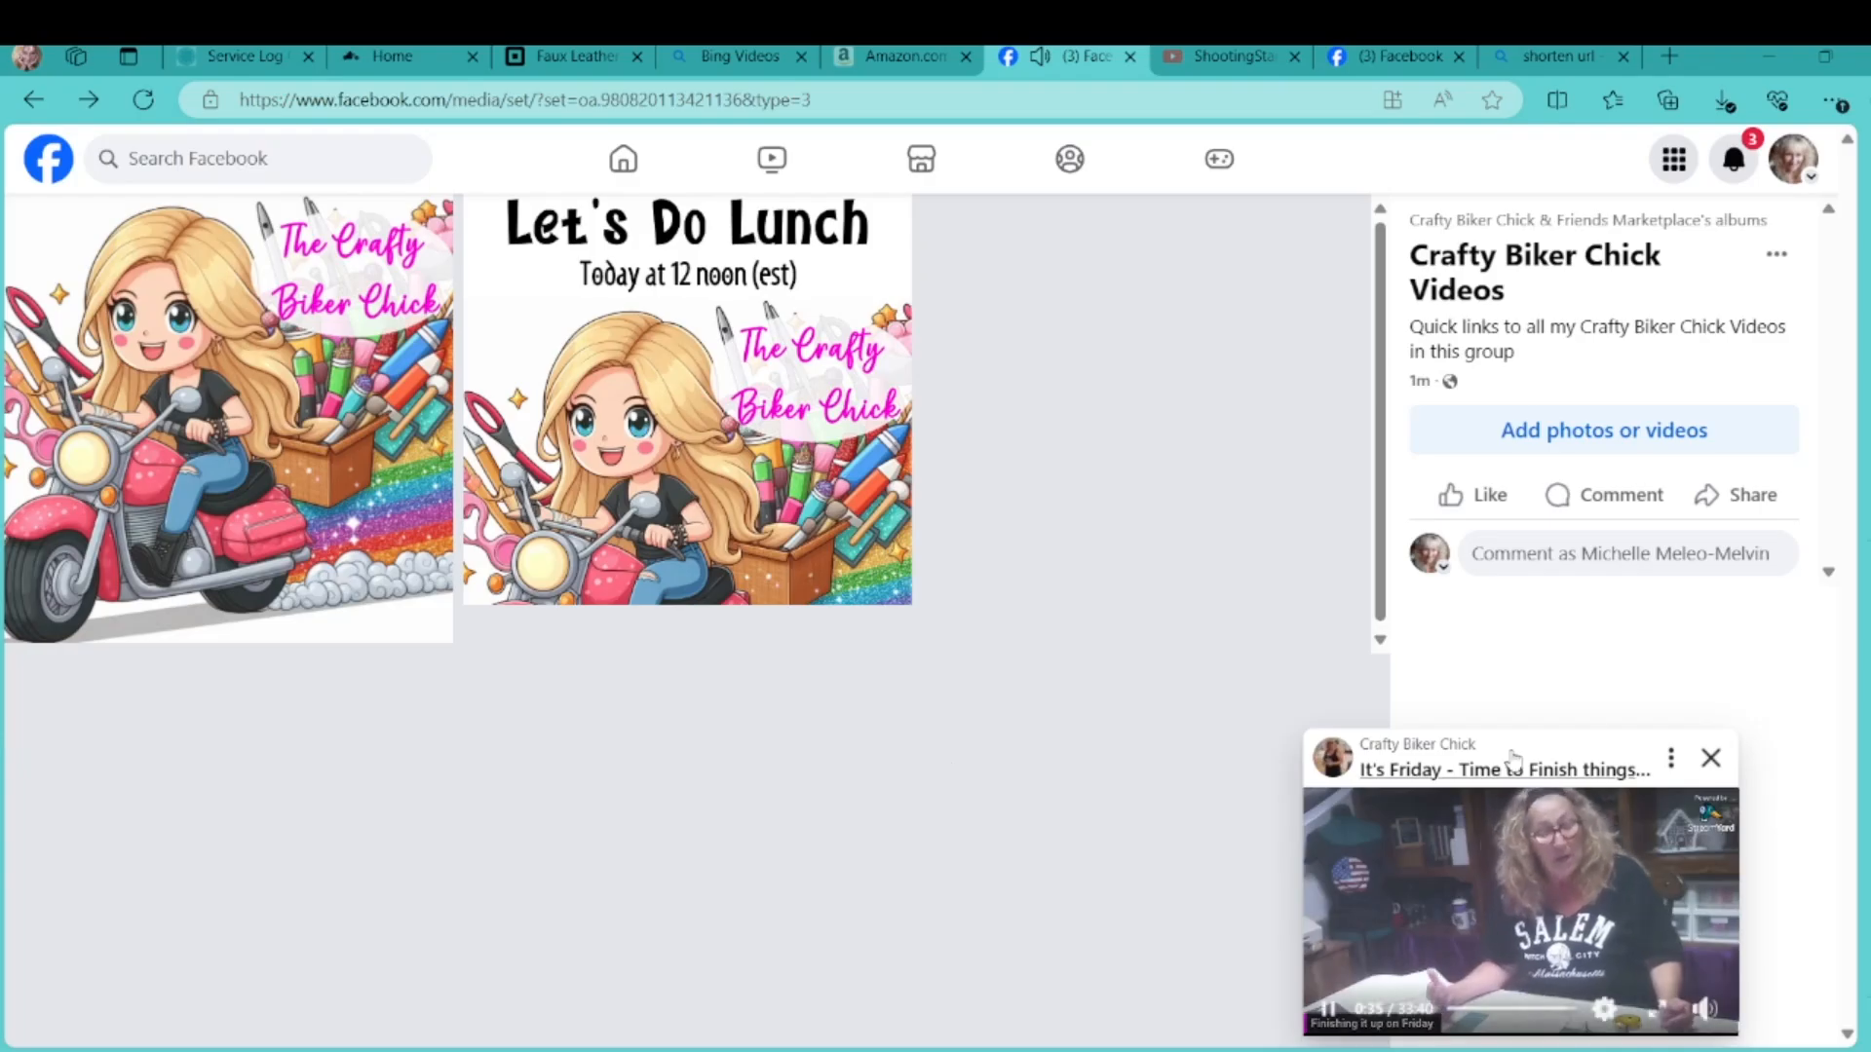
click(1712, 759)
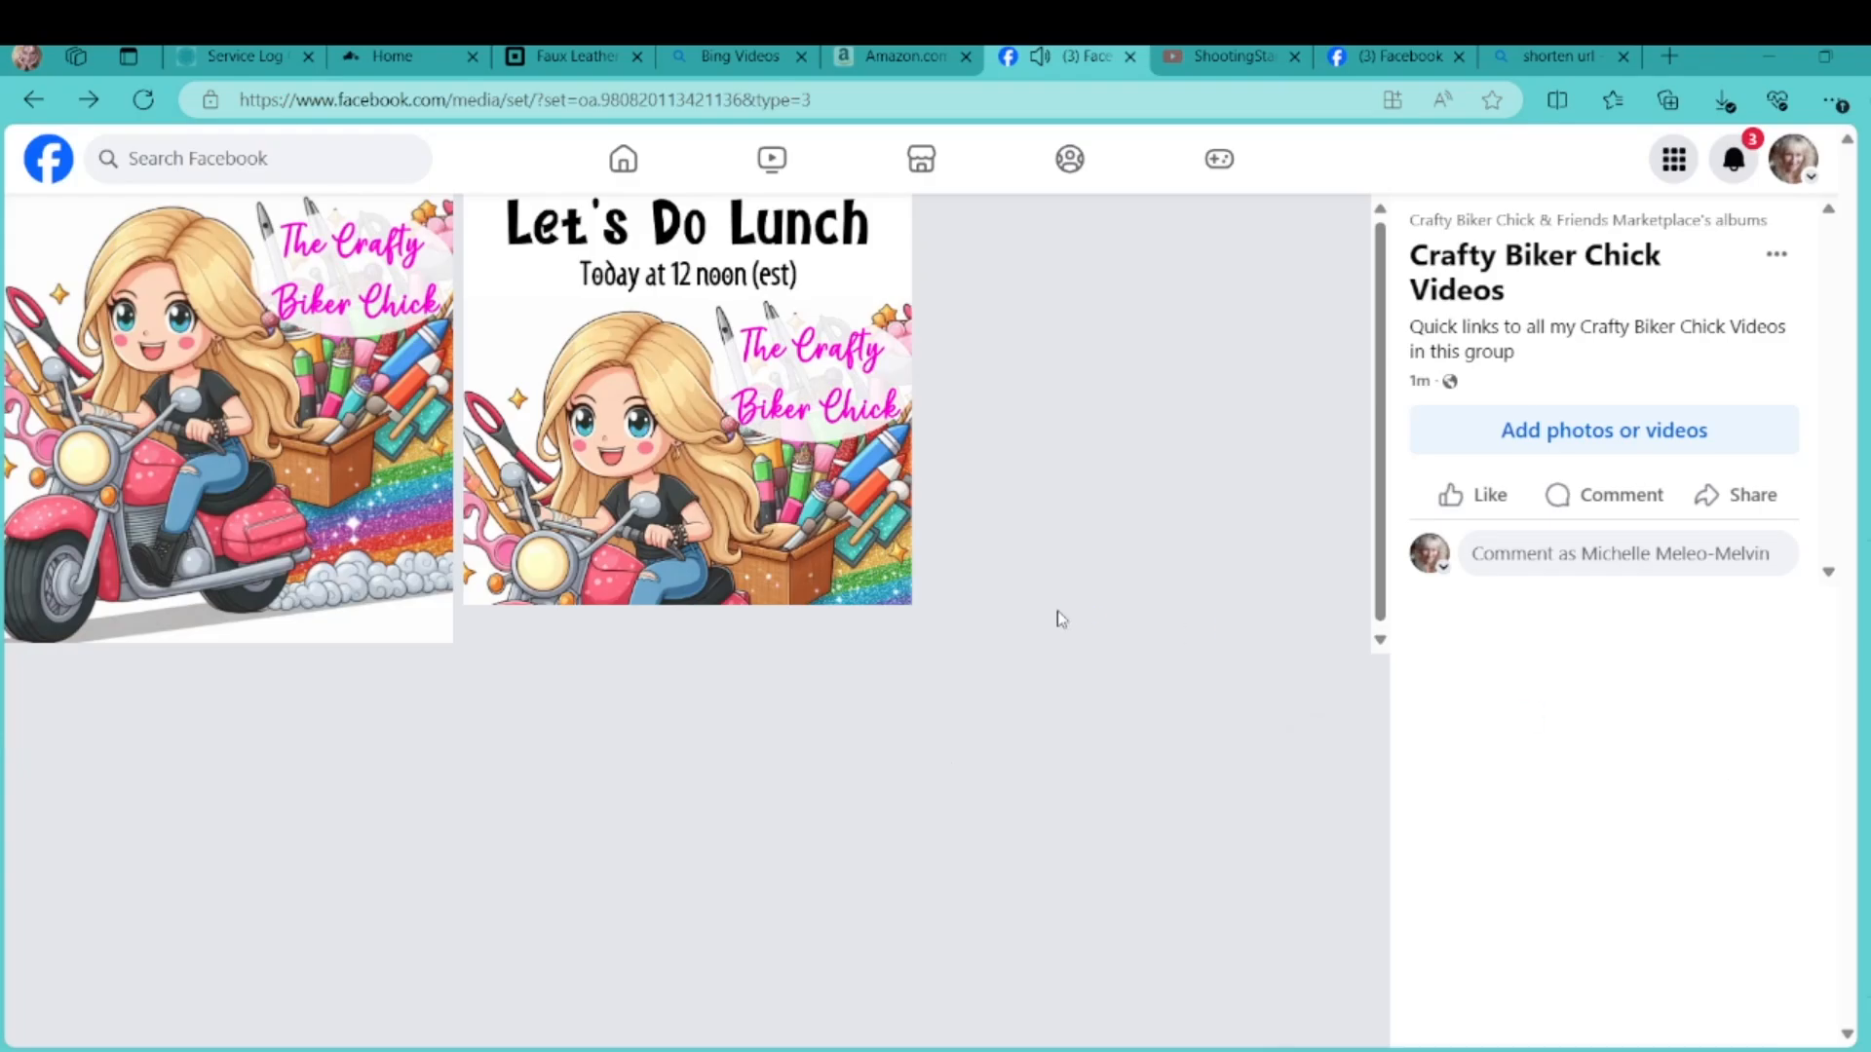